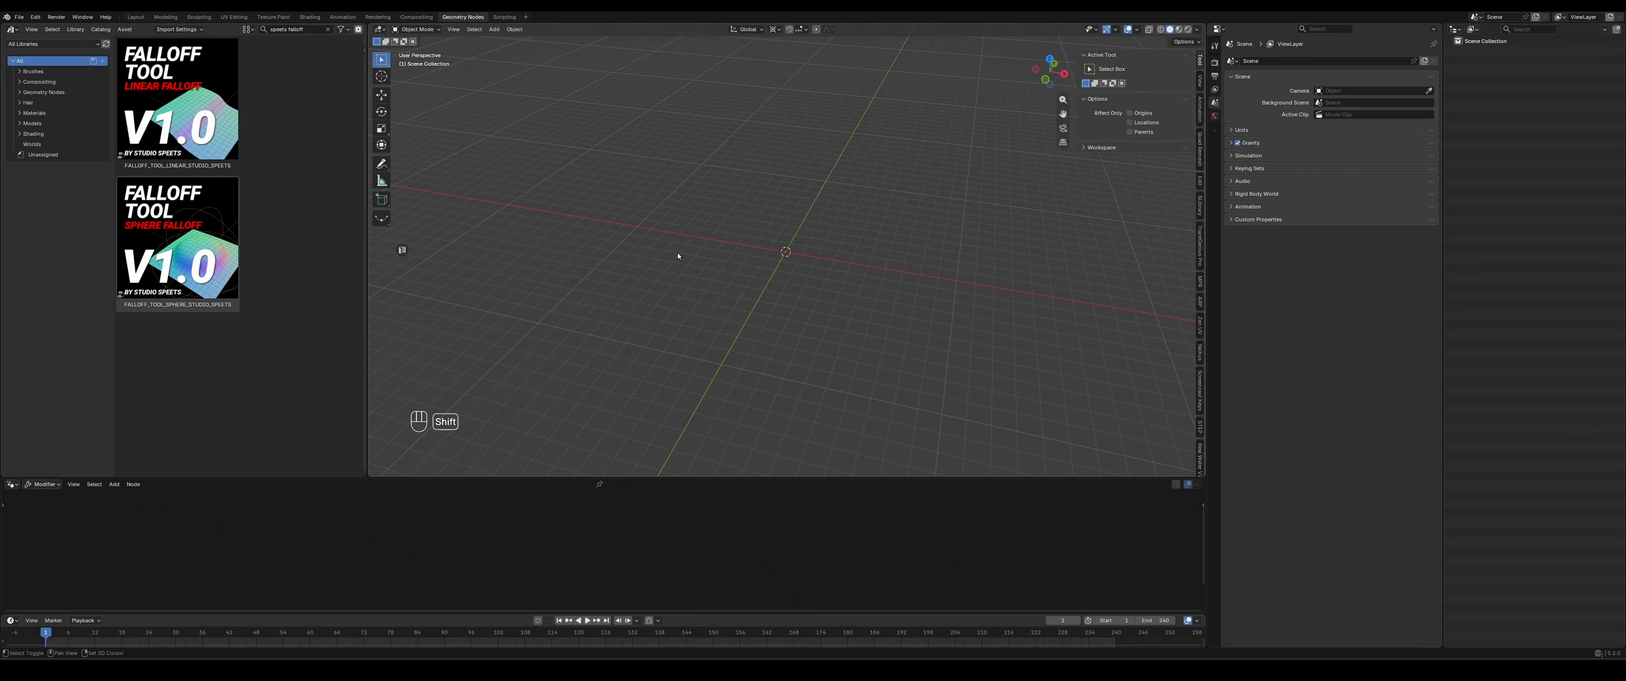
- Add a plane at the world origin and scale its mesh up several times in Edit Mode
{"action": "key", "text": "shift+a"}
{"action": "left_click", "coordinate": [731, 224]}
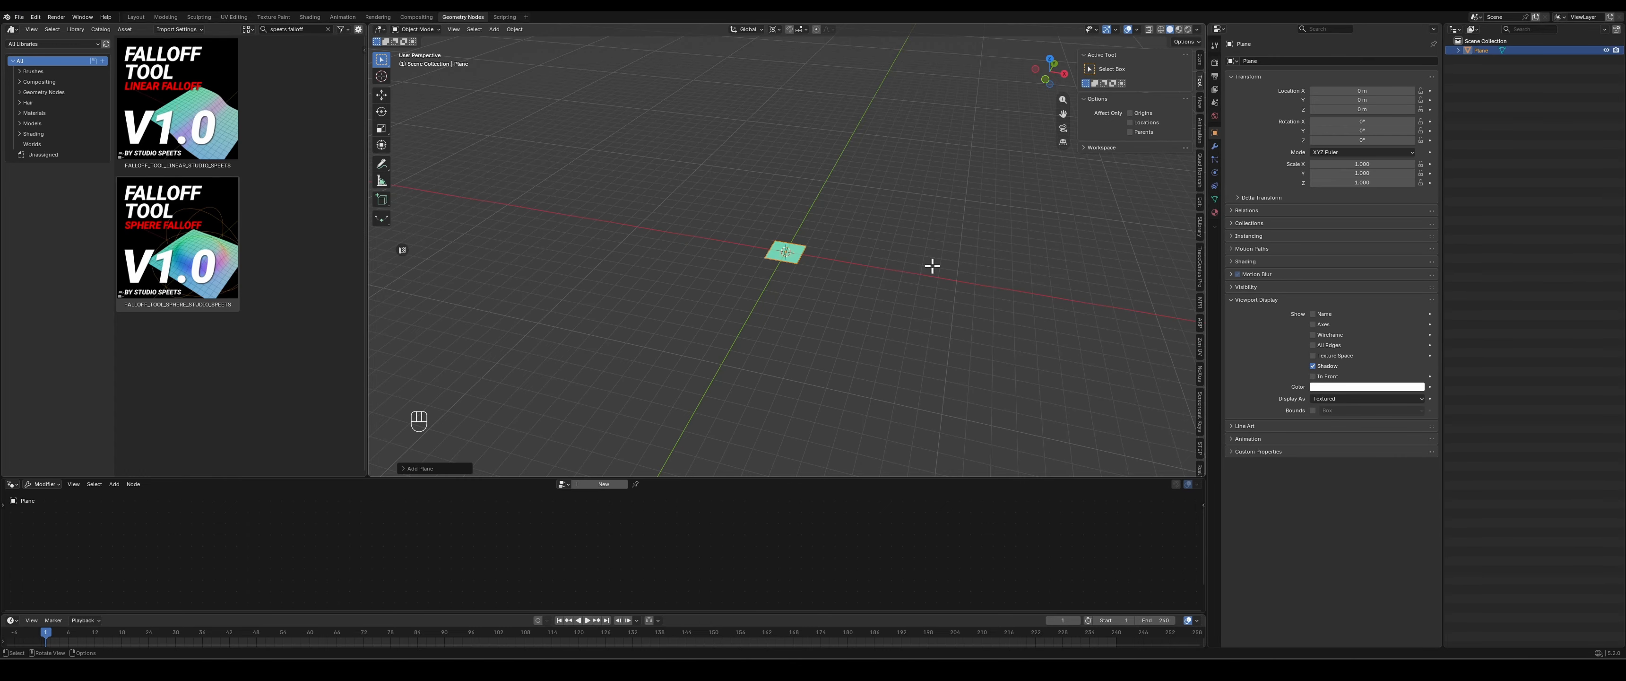
{"action": "key", "text": "Tab"}
{"action": "key", "text": "s"}
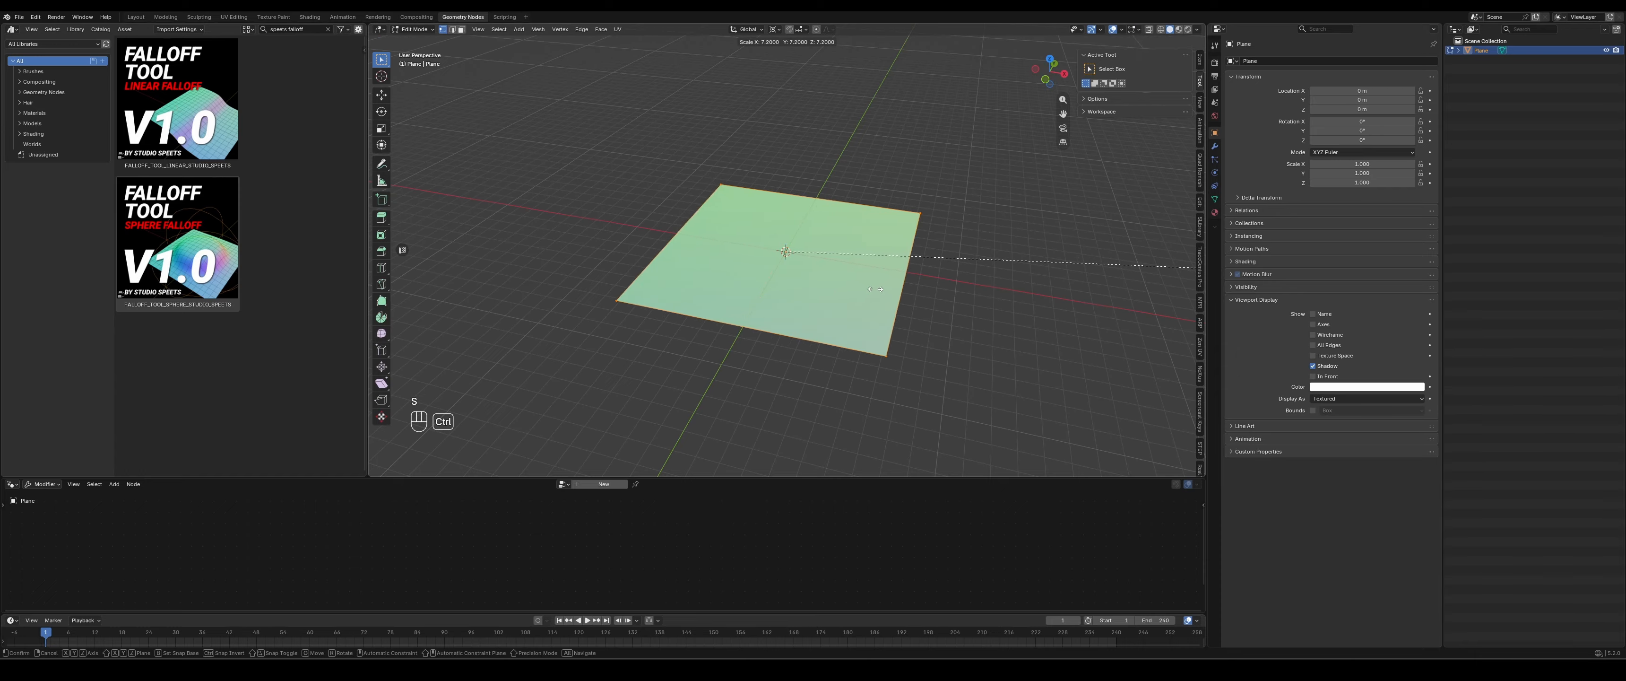
{"action": "left_click", "coordinate": [984, 286]}
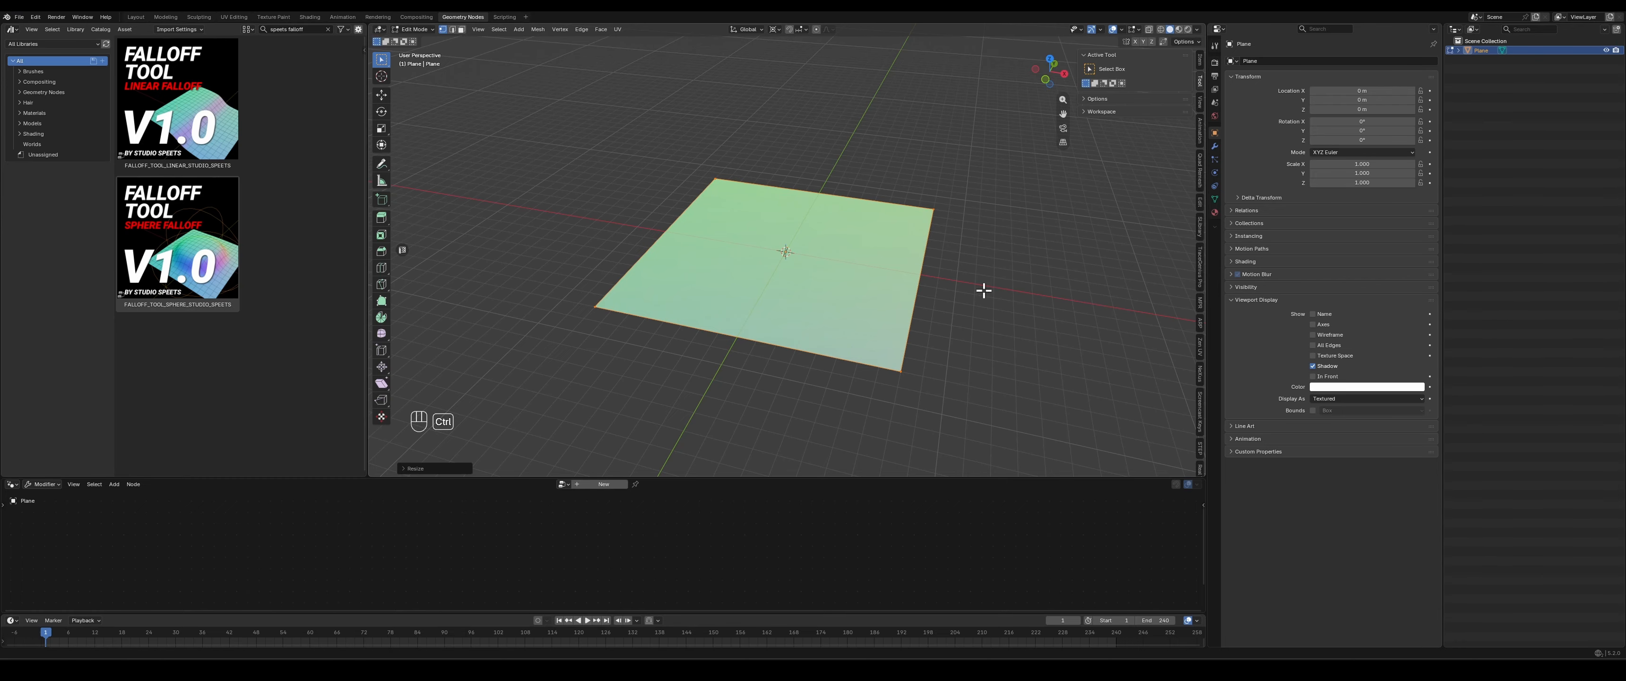
{"action": "key", "text": "Tab"}
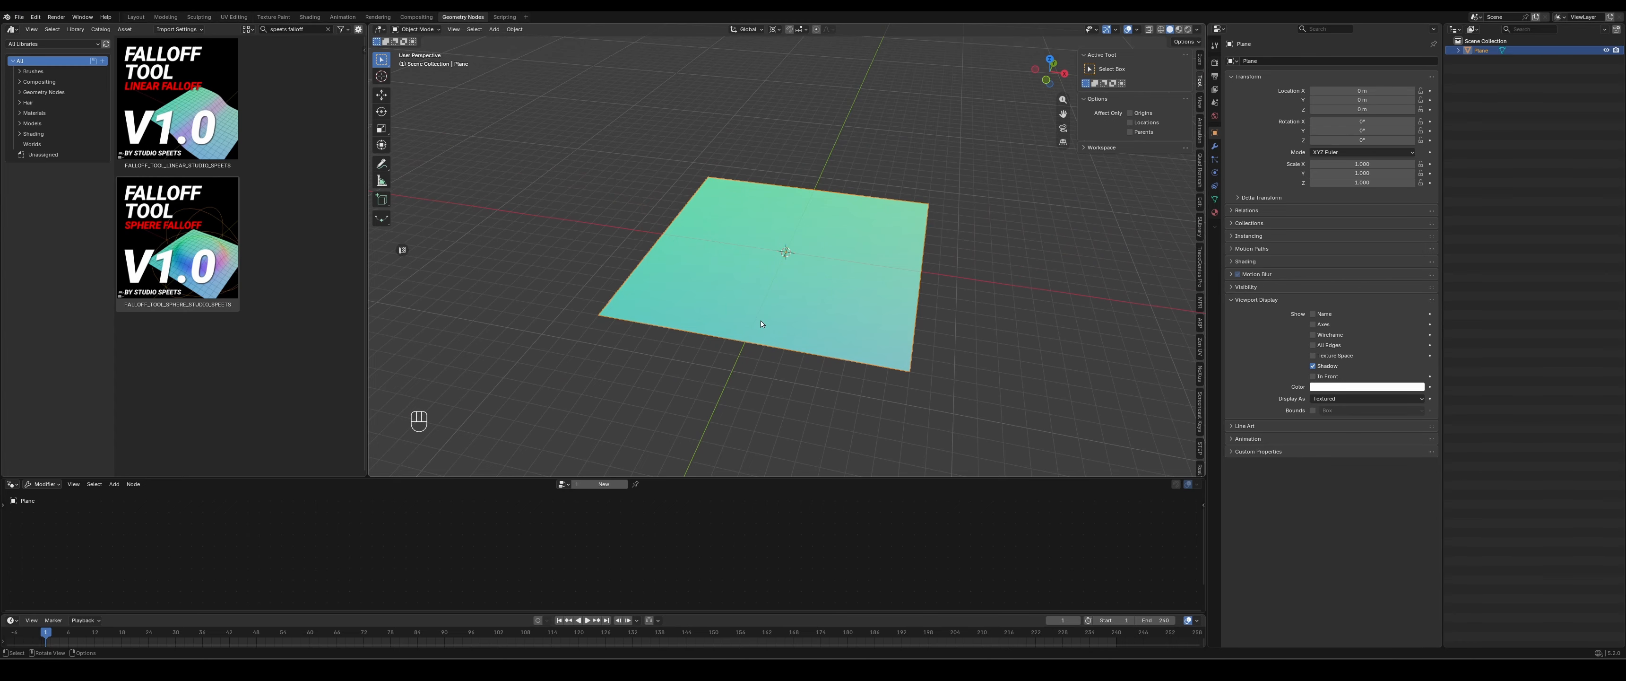
- Subdivide the plane's whole mesh four times in Edit Mode, return to Object Mode and deselect the plane
{"action": "key", "text": "r"}
{"action": "left_click", "coordinate": [770, 272]}
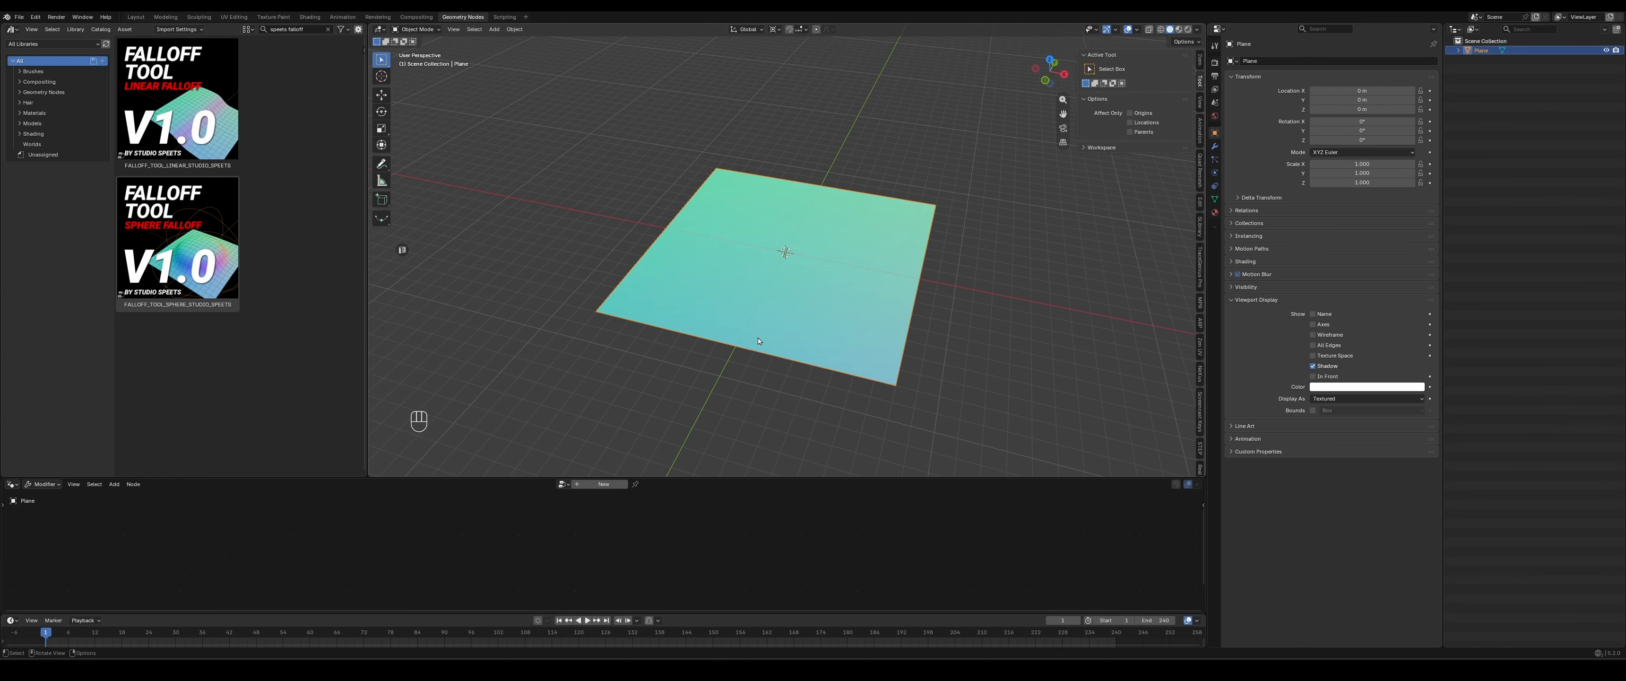
{"action": "key", "text": "Tab"}
{"action": "right_click", "coordinate": [770, 269]}
{"action": "left_click", "coordinate": [770, 266]}
{"action": "right_click", "coordinate": [770, 269]}
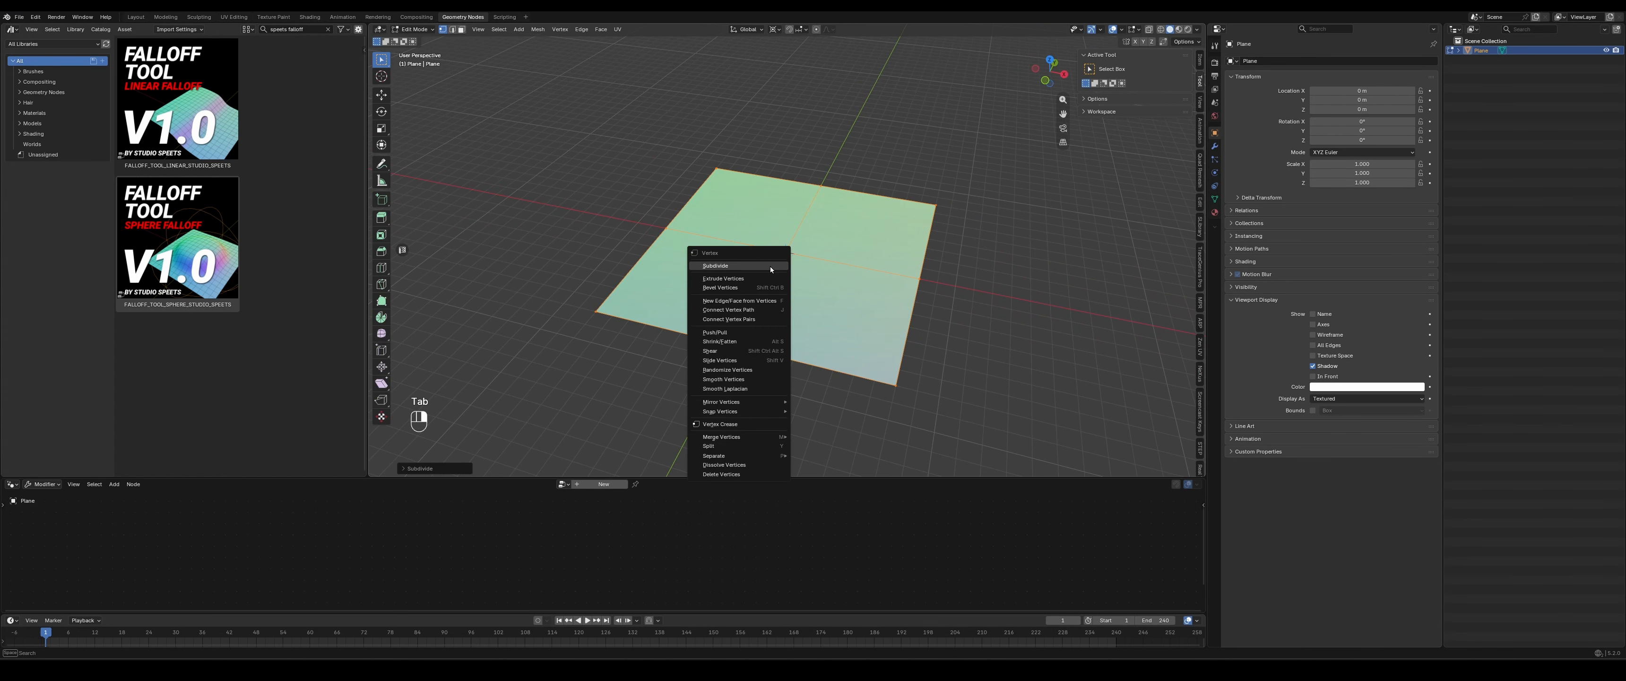
{"action": "left_click", "coordinate": [770, 266]}
{"action": "right_click", "coordinate": [780, 284]}
{"action": "left_click", "coordinate": [745, 282]}
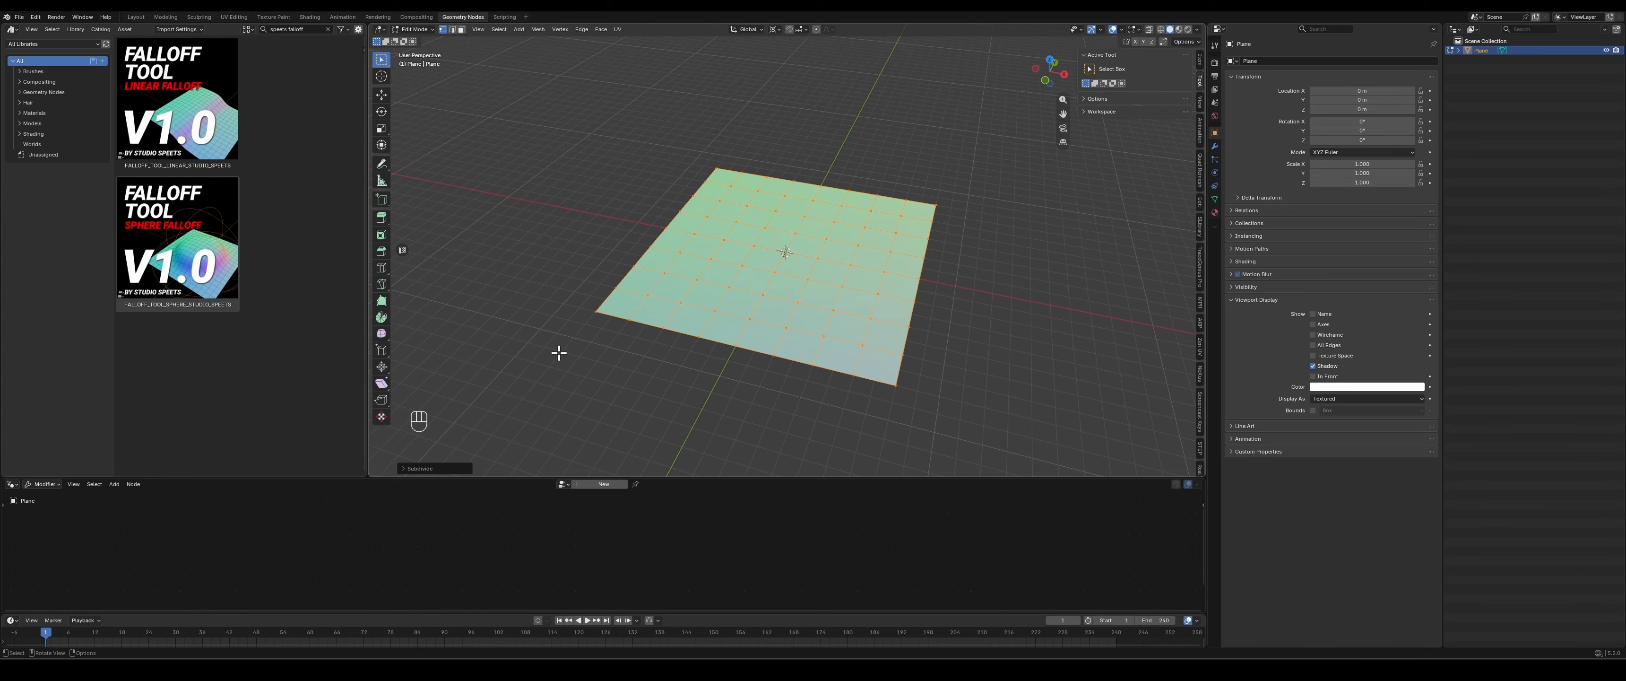
{"action": "right_click", "coordinate": [719, 280]}
{"action": "left_click", "coordinate": [720, 280]}
{"action": "key", "text": "Tab"}
{"action": "left_click", "coordinate": [1024, 289]}
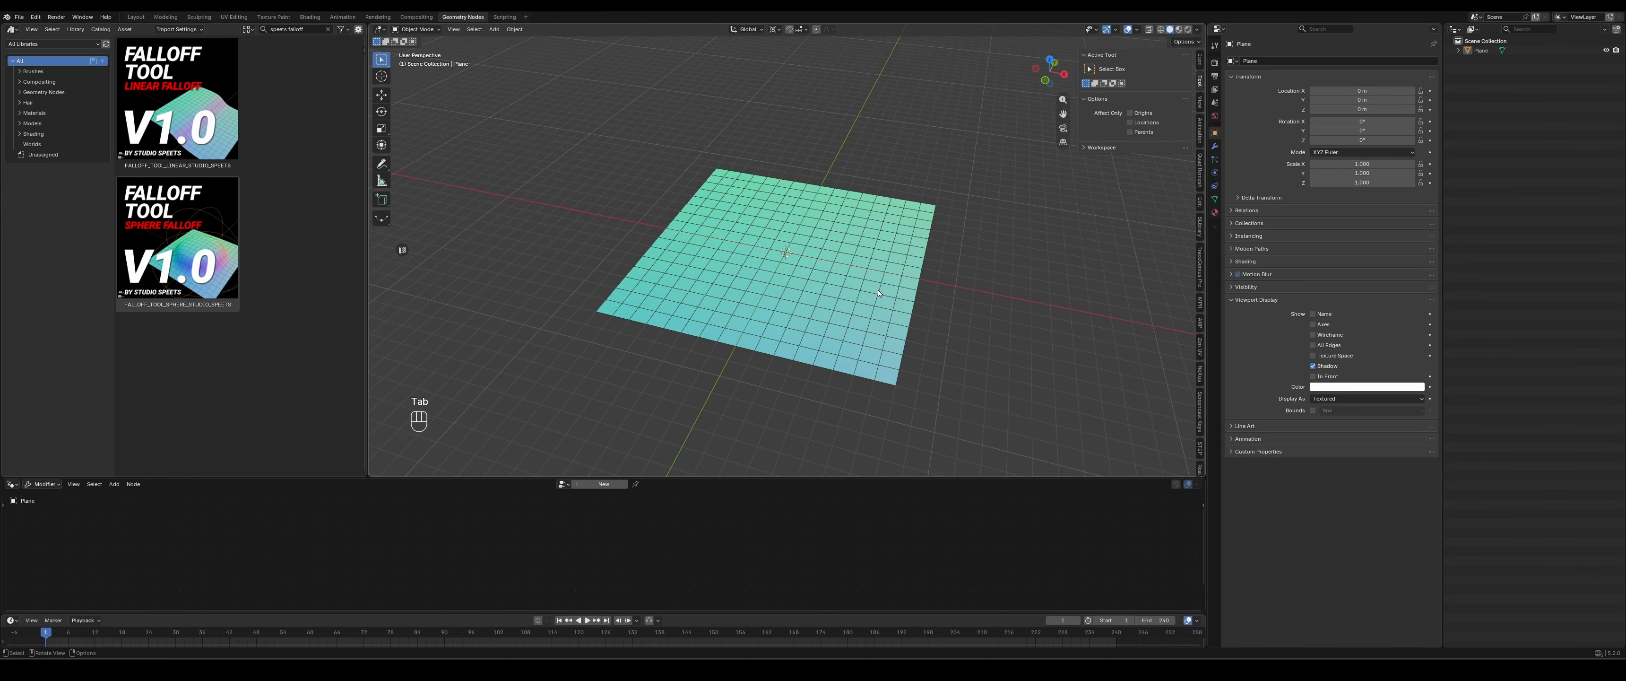
- Try lifting the plane along the Z axis and undo the move
{"action": "left_click", "coordinate": [877, 290]}
{"action": "key", "text": "g"}
{"action": "key", "text": "z"}
{"action": "left_click", "coordinate": [867, 228]}
{"action": "left_click", "coordinate": [1073, 226]}
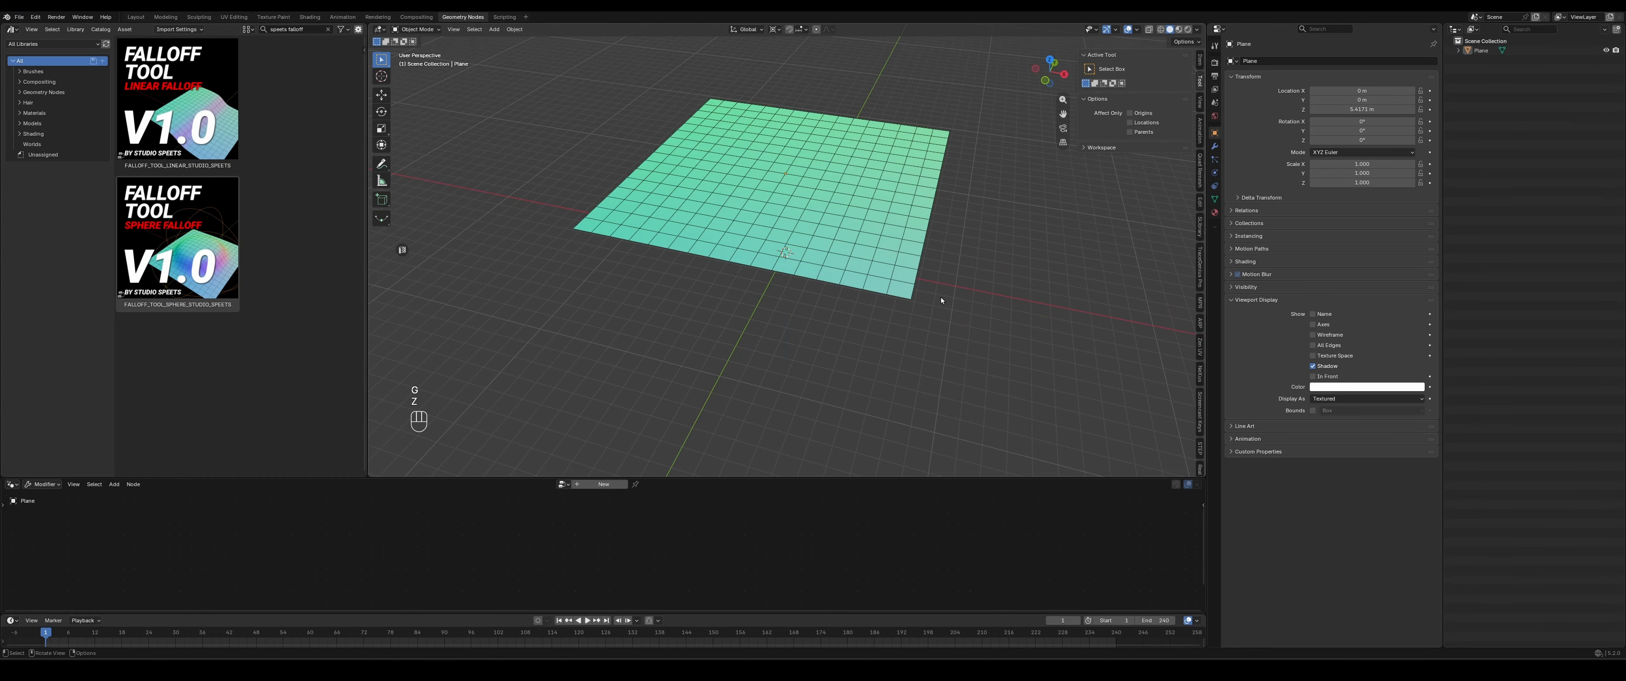
{"action": "key", "text": "ctrl+z"}
{"action": "key", "text": "ctrl+z"}
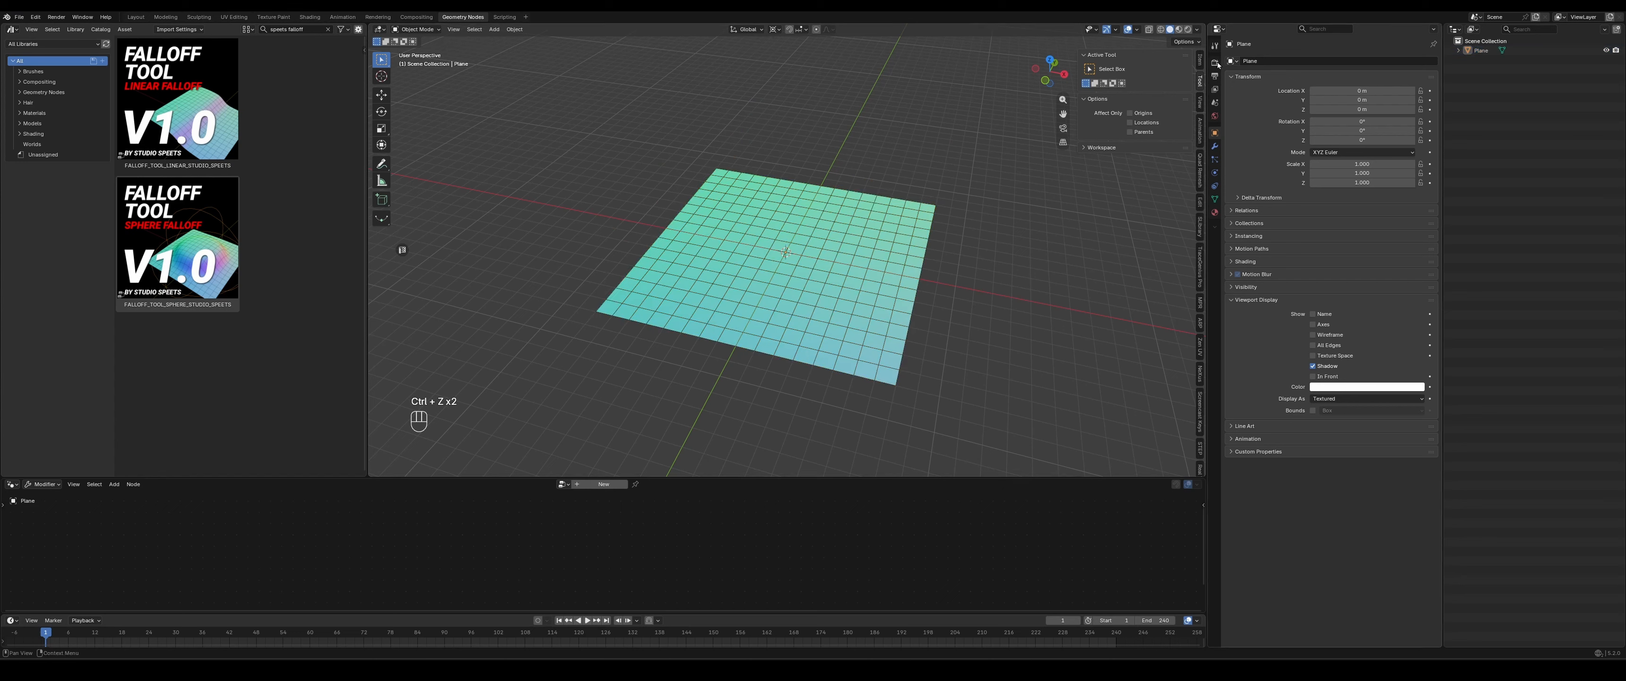
- Check the wireframe overlay in the viewport by switching it off and back on
{"action": "left_click", "coordinate": [1135, 30]}
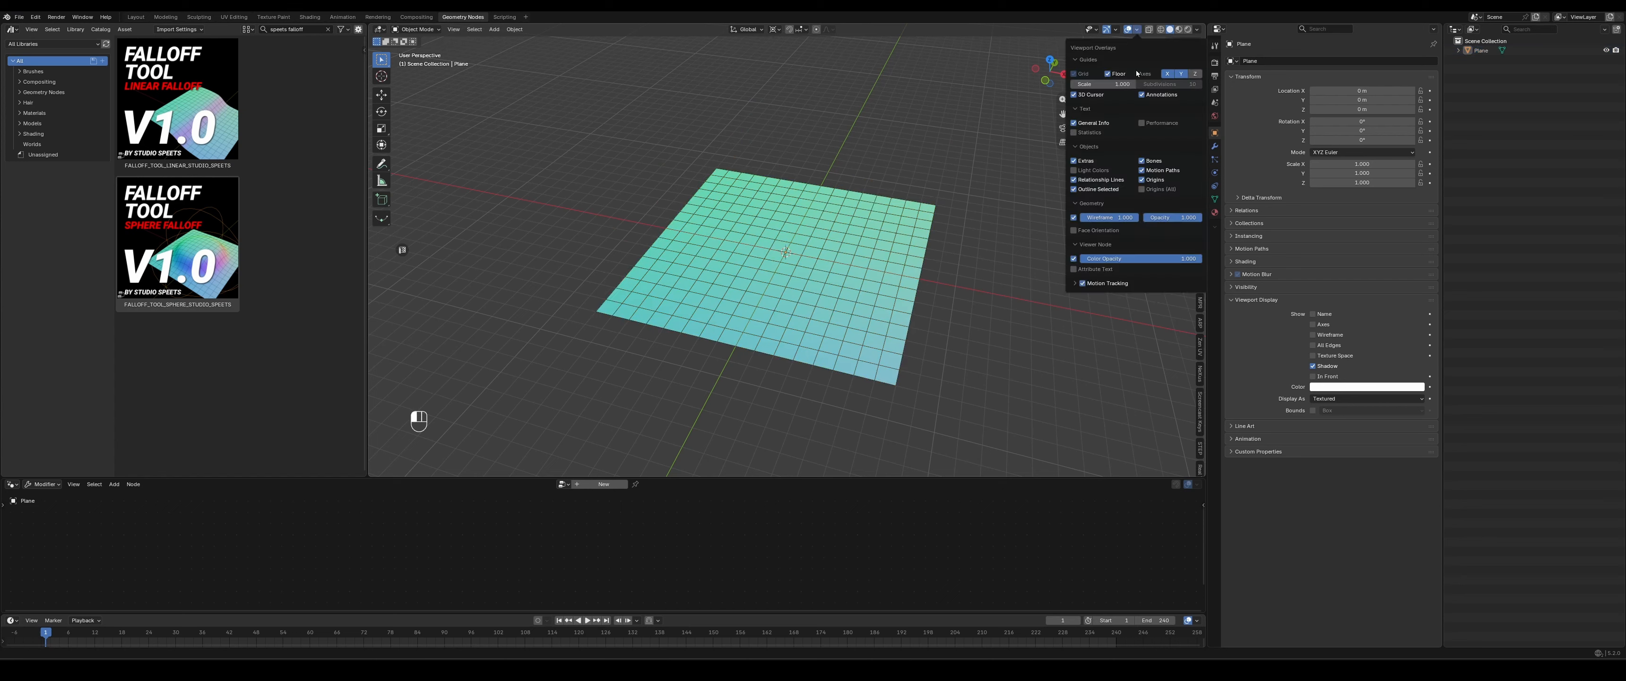
{"action": "left_click", "coordinate": [1074, 218]}
{"action": "left_click", "coordinate": [1075, 218]}
- Create a new Geometry Nodes tree on the plane and add the FALLOFF_TOOL_LINEAR_STUDIO_SPEETS asset to it
{"action": "left_click", "coordinate": [764, 258]}
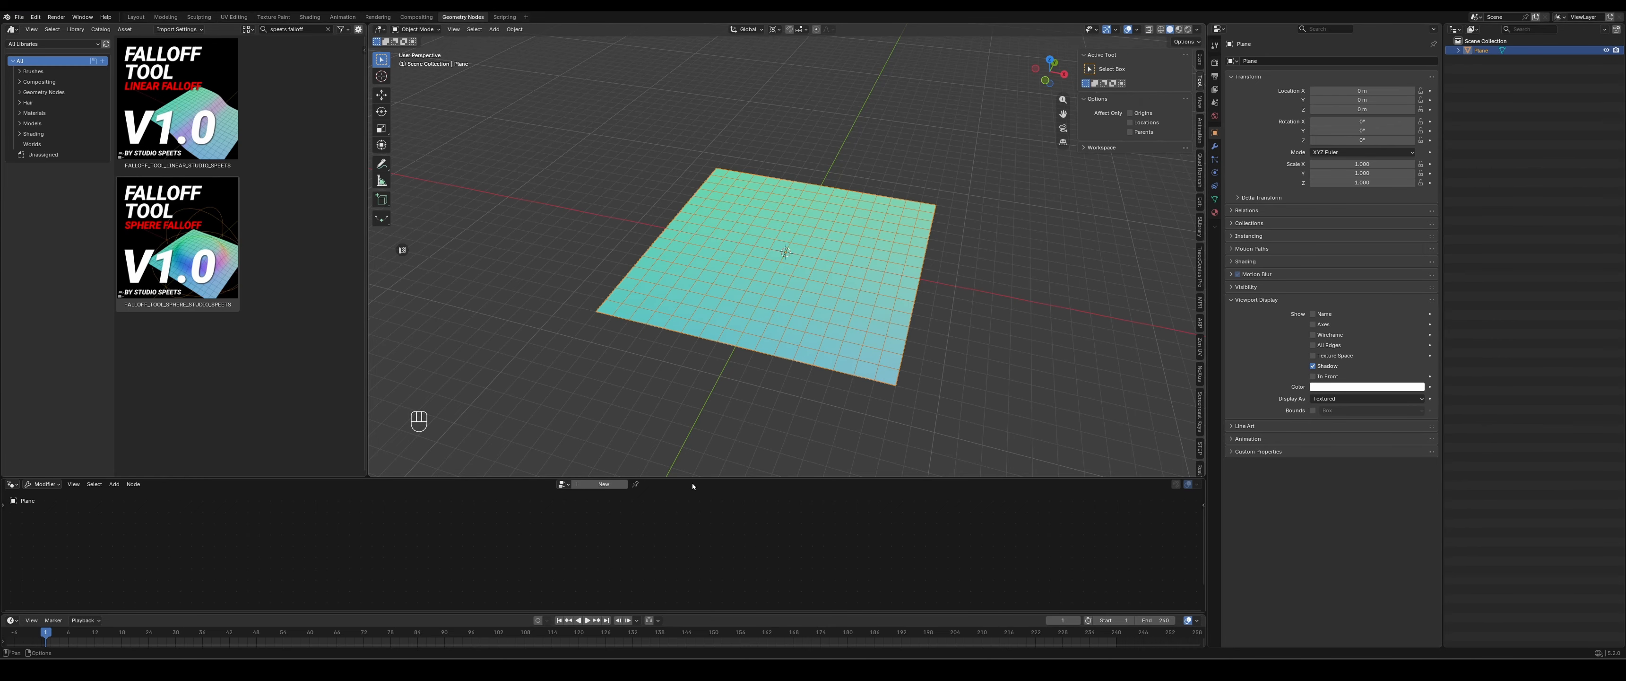
{"action": "left_click_drag", "start_coordinate": [693, 477], "coordinate": [736, 389]}
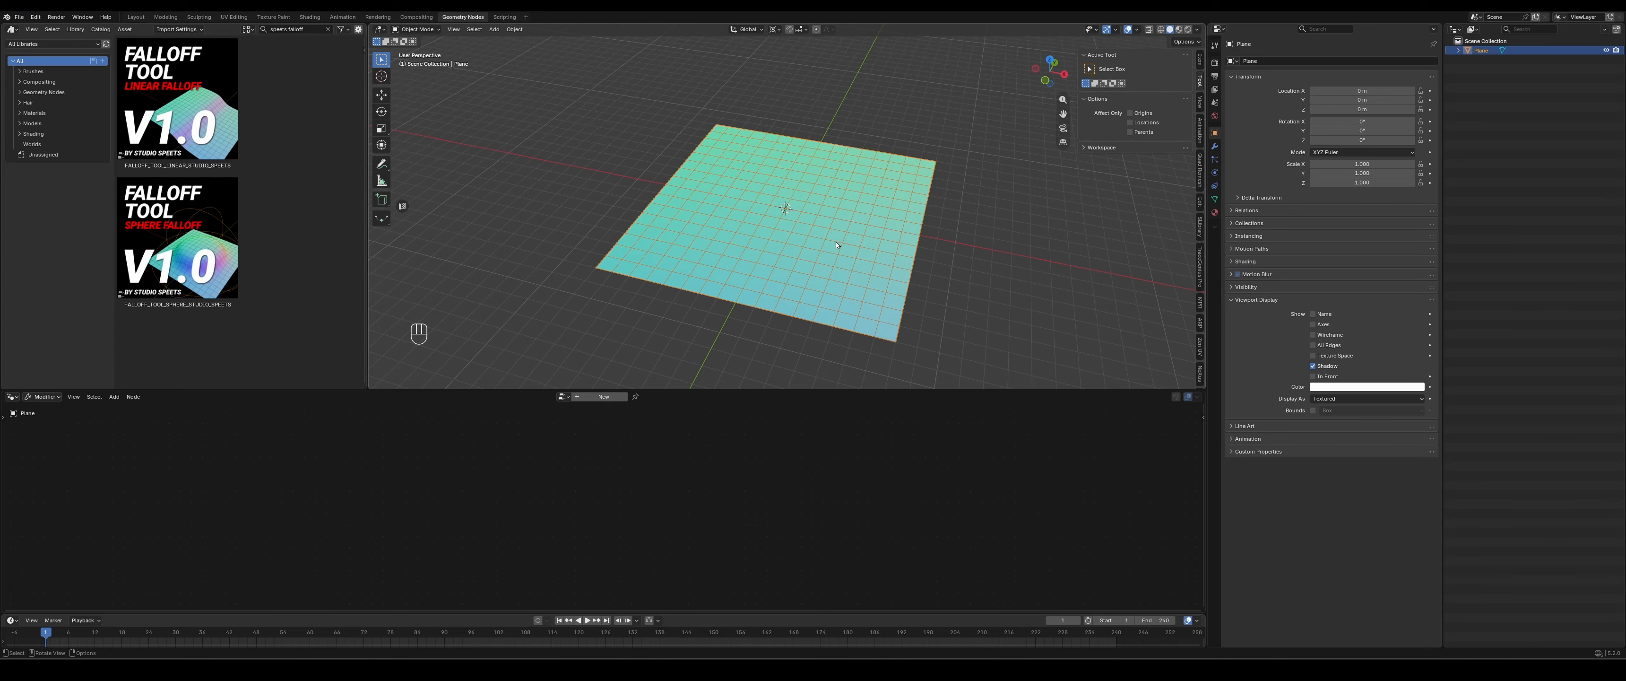
{"action": "left_click", "coordinate": [603, 396]}
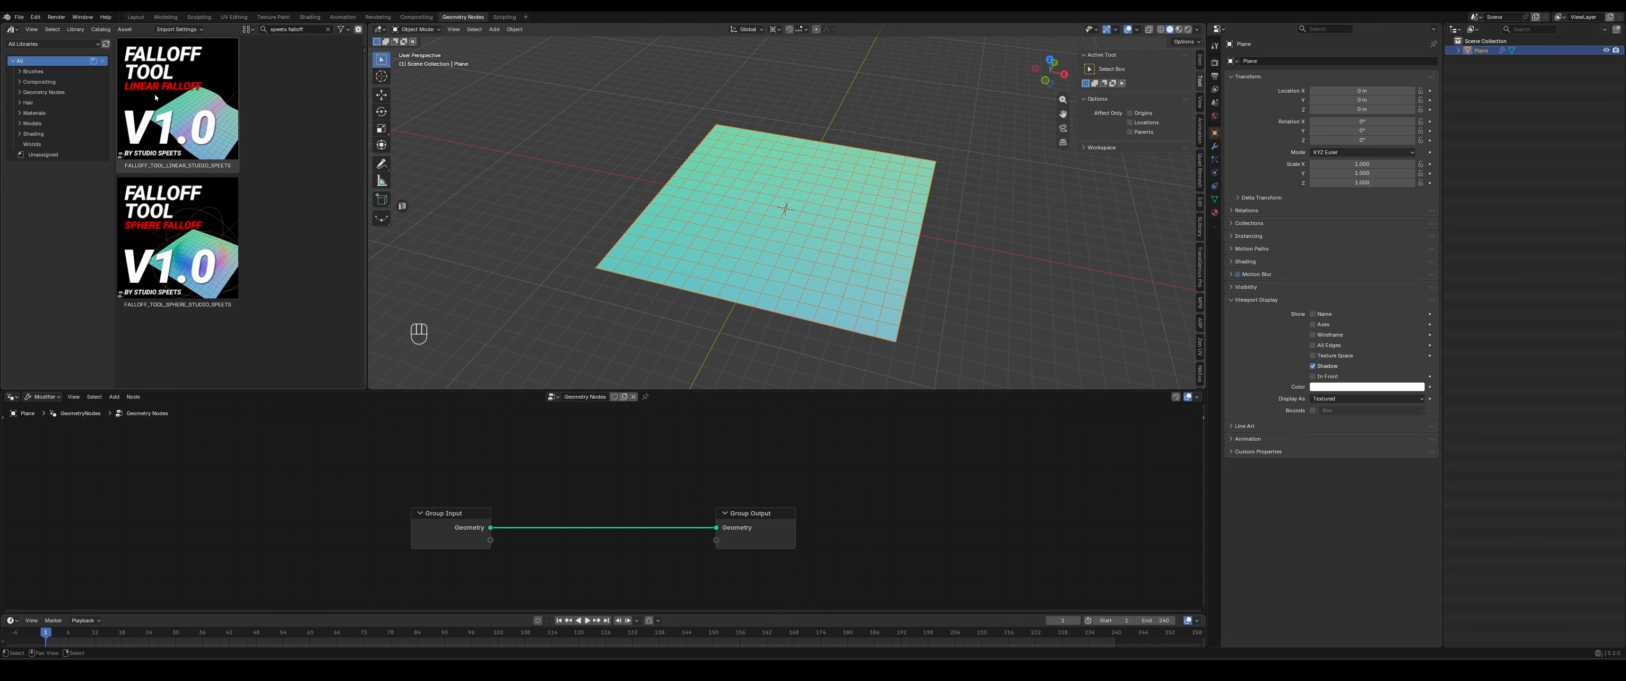
{"action": "left_click_drag", "start_coordinate": [146, 164], "coordinate": [233, 498]}
{"action": "middle_click_drag", "start_coordinate": [355, 496], "coordinate": [391, 464]}
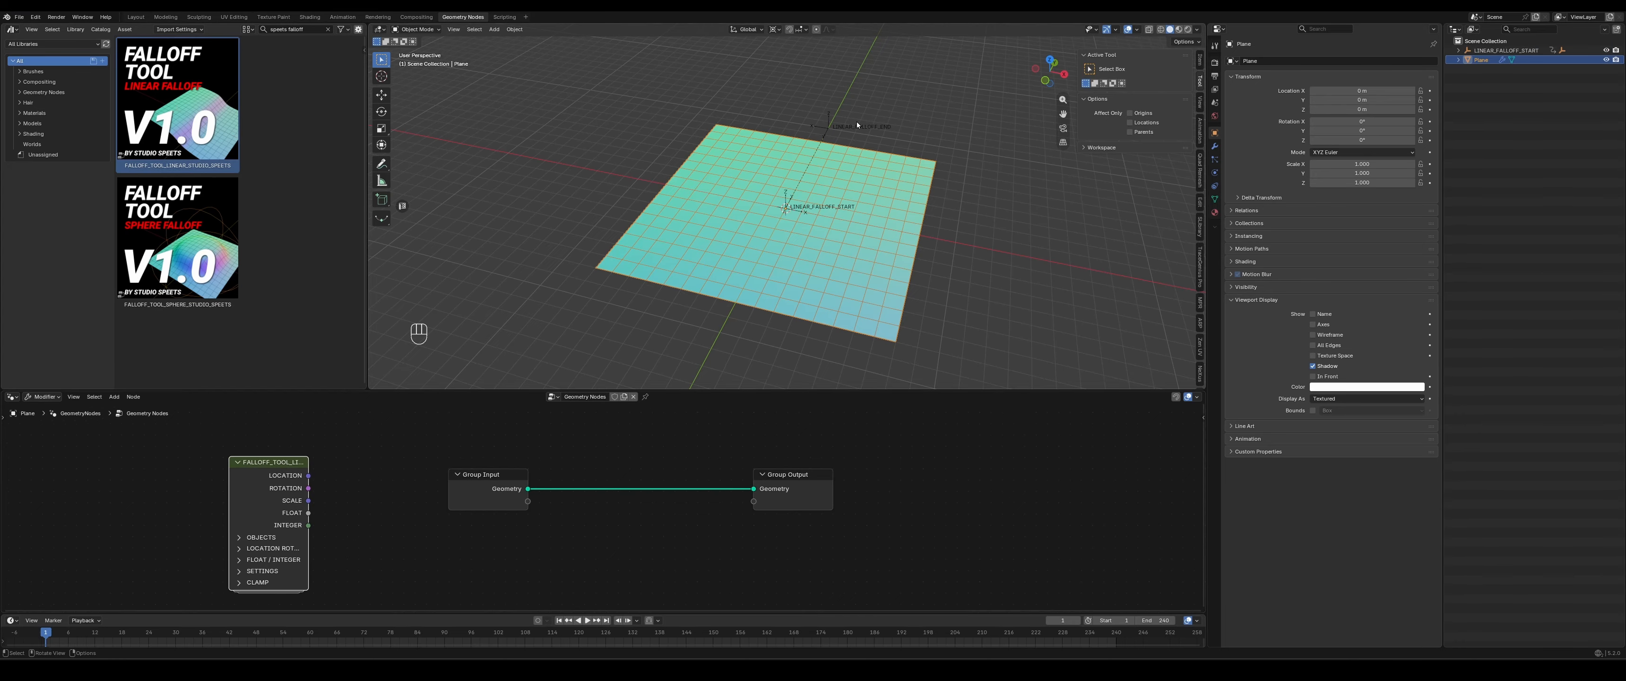
- Select the LINEAR_FALLOFF_END empty and expand the LINEAR_FALLOFF_START hierarchy to examine how the two are parented
{"action": "left_click", "coordinate": [828, 128]}
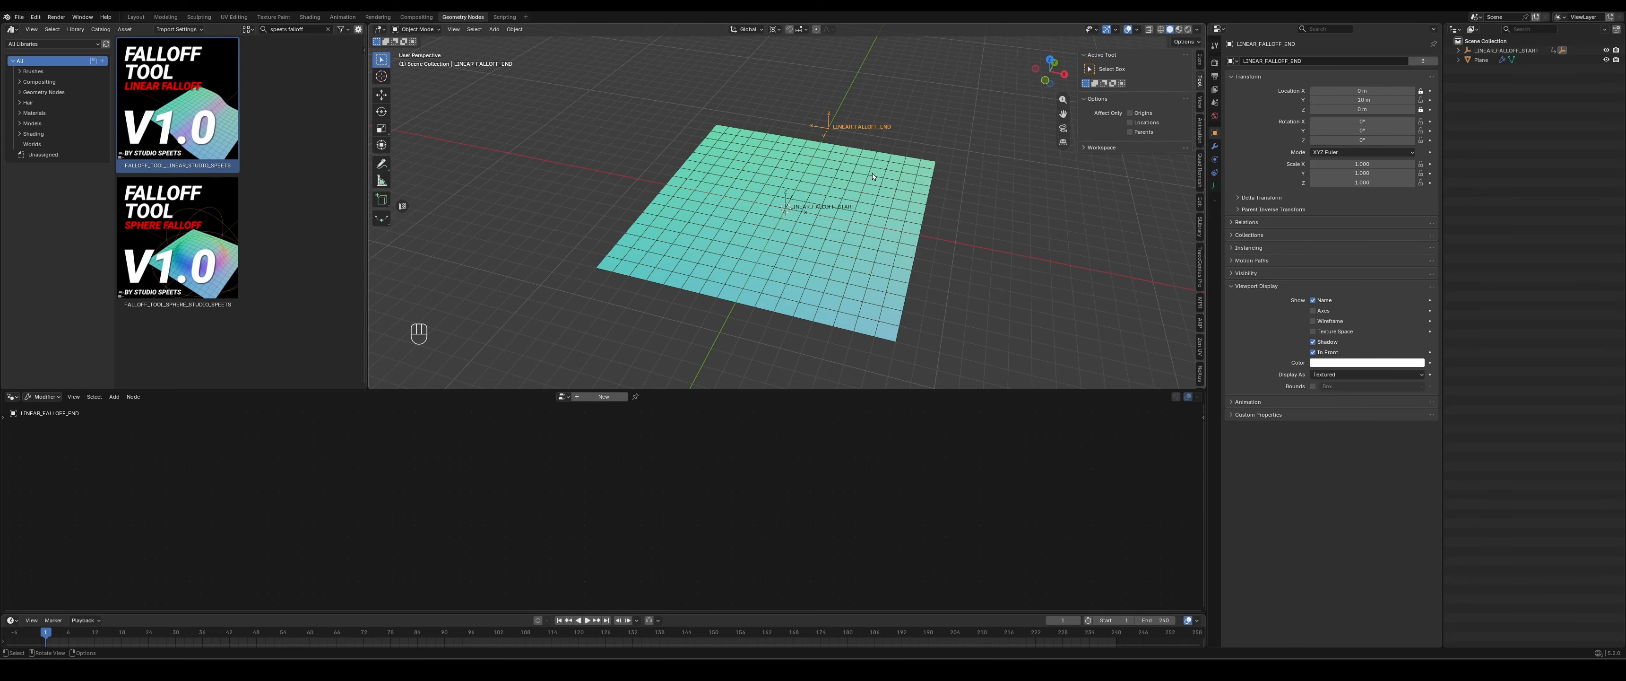
{"action": "mouse_move", "coordinate": [868, 169]}
{"action": "middle_mouse_down"}
{"action": "mouse_move", "coordinate": [841, 173]}
{"action": "mouse_move", "coordinate": [849, 153]}
{"action": "mouse_move", "coordinate": [855, 189]}
{"action": "middle_mouse_up"}
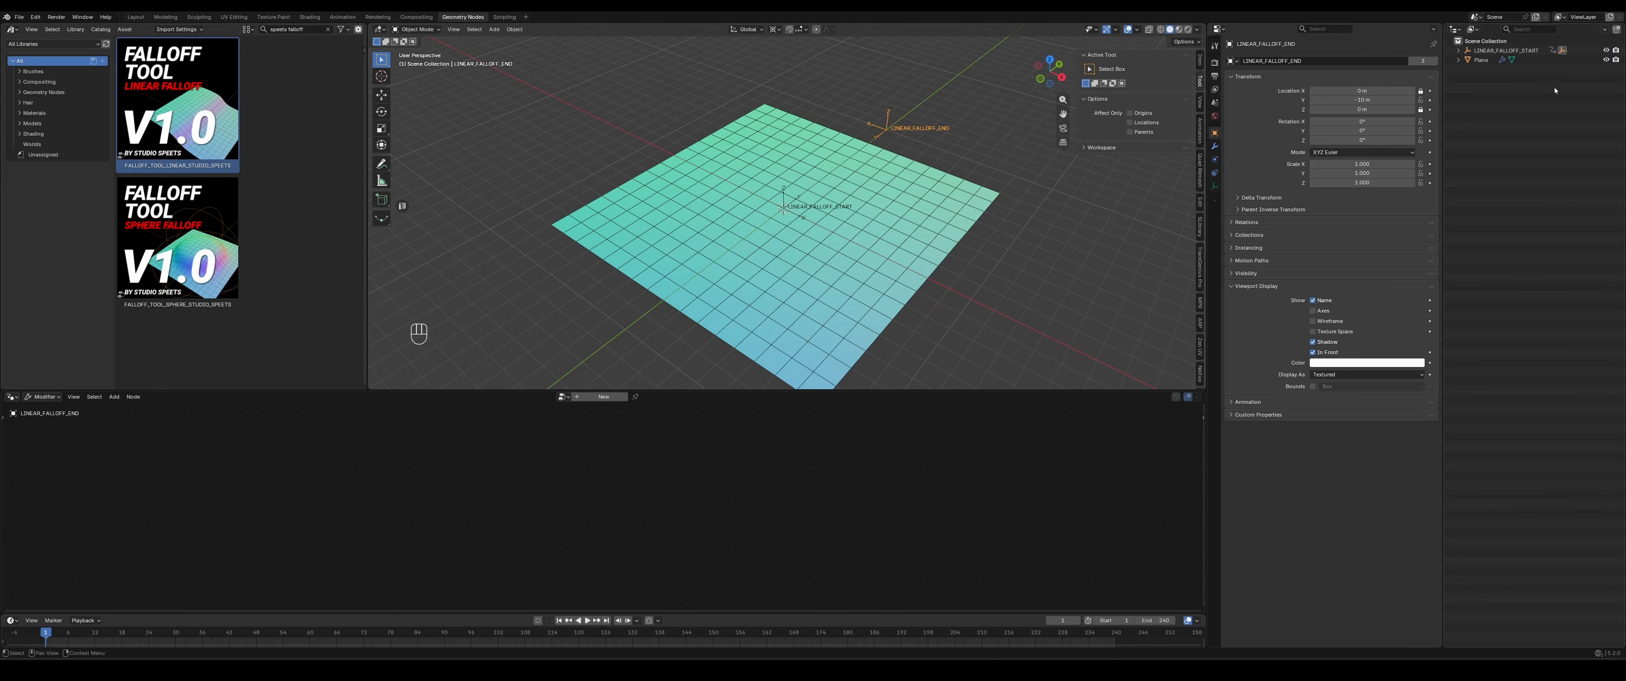
{"action": "left_click", "coordinate": [1459, 51]}
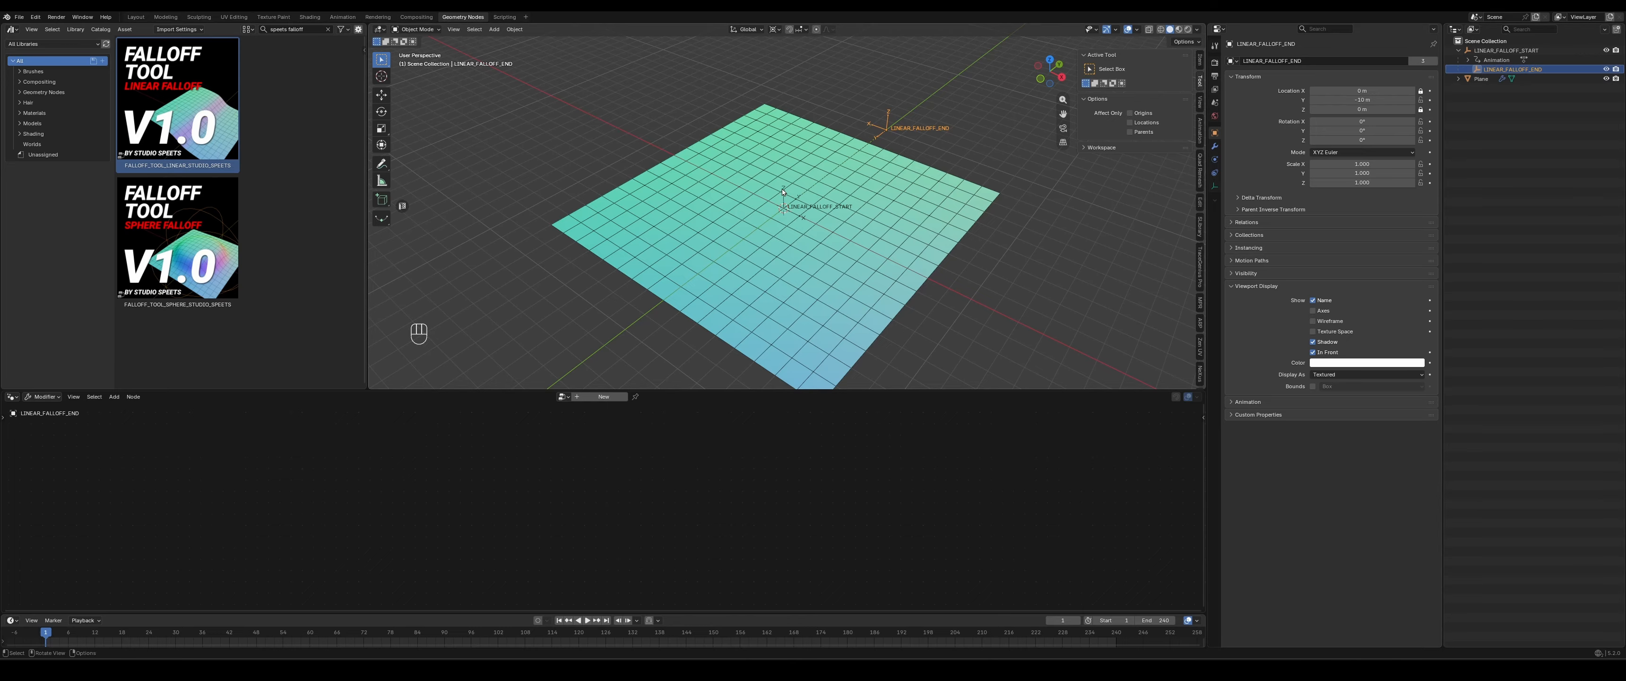
- Try moving the LINEAR_FALLOFF_START empty together with its child and cancel the move
{"action": "left_click", "coordinate": [784, 204]}
{"action": "key", "text": "g"}
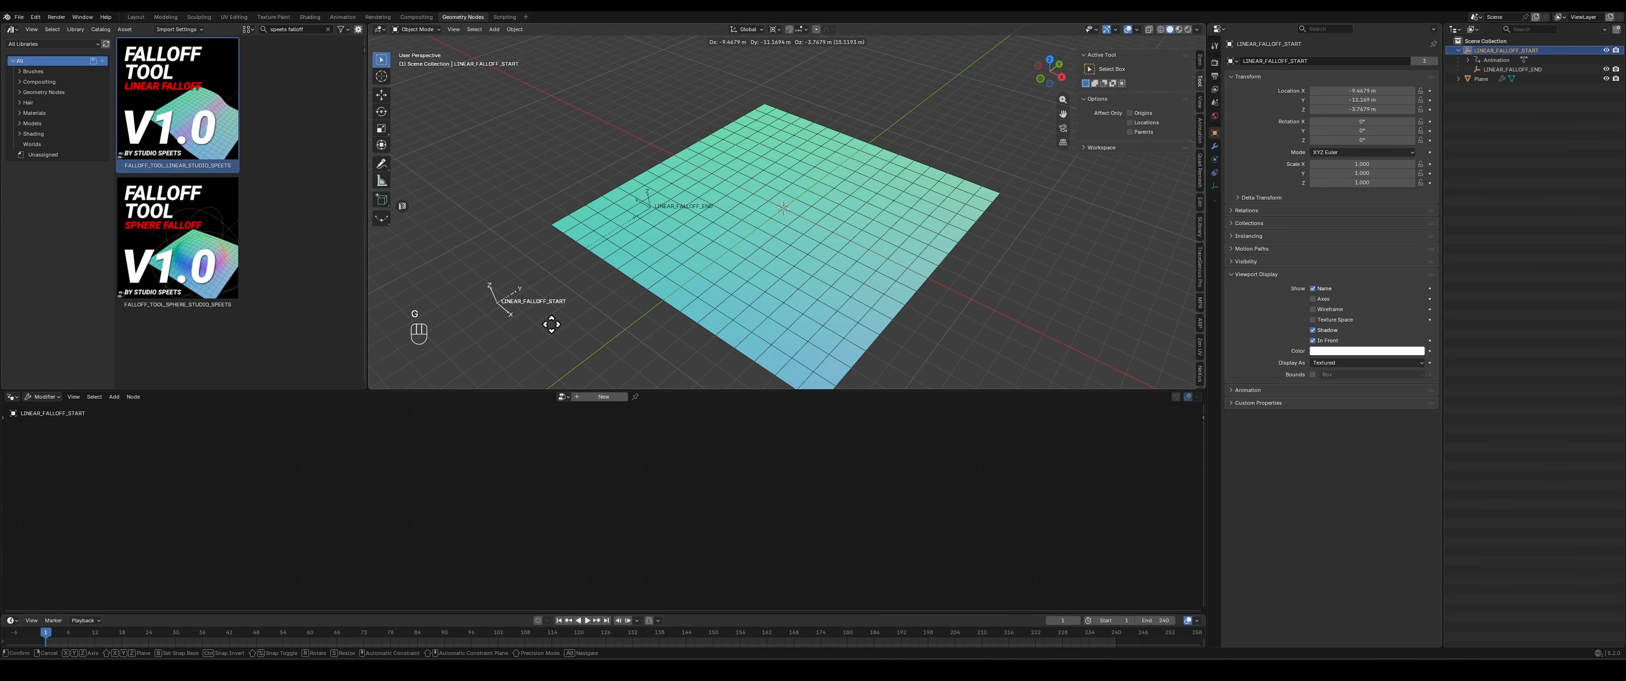
{"action": "right_click", "coordinate": [690, 251]}
{"action": "mouse_move", "coordinate": [928, 231]}
{"action": "middle_mouse_down"}
{"action": "mouse_move", "coordinate": [887, 201]}
{"action": "mouse_move", "coordinate": [900, 248]}
{"action": "mouse_move", "coordinate": [921, 233]}
{"action": "middle_mouse_up"}
- Rename the plane's geometry node tree to PLANE_GEO_NODES and save the file
{"action": "left_click", "coordinate": [715, 296]}
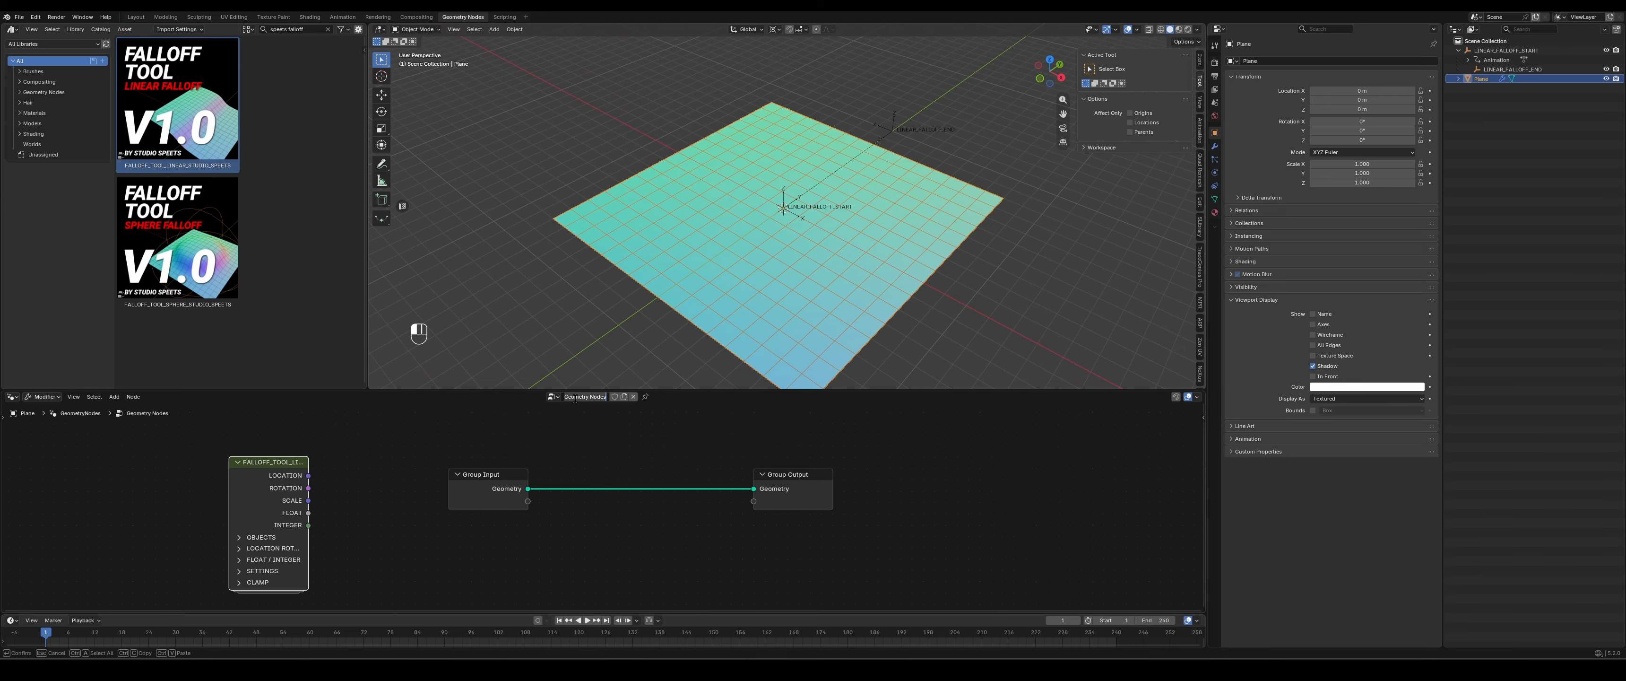
{"action": "type", "text": "PLANE_GEO_NODES"}
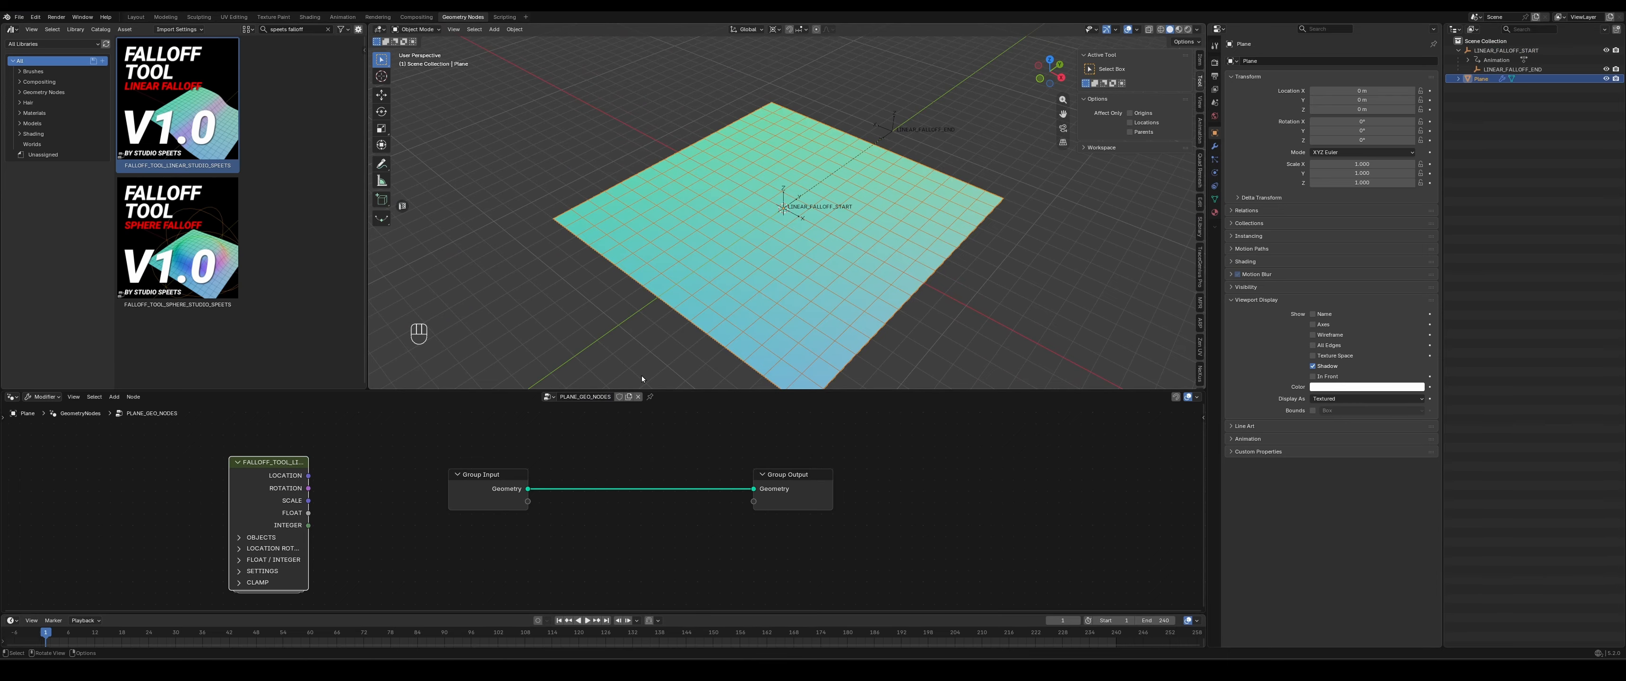
{"action": "key", "text": "ctrl+s"}
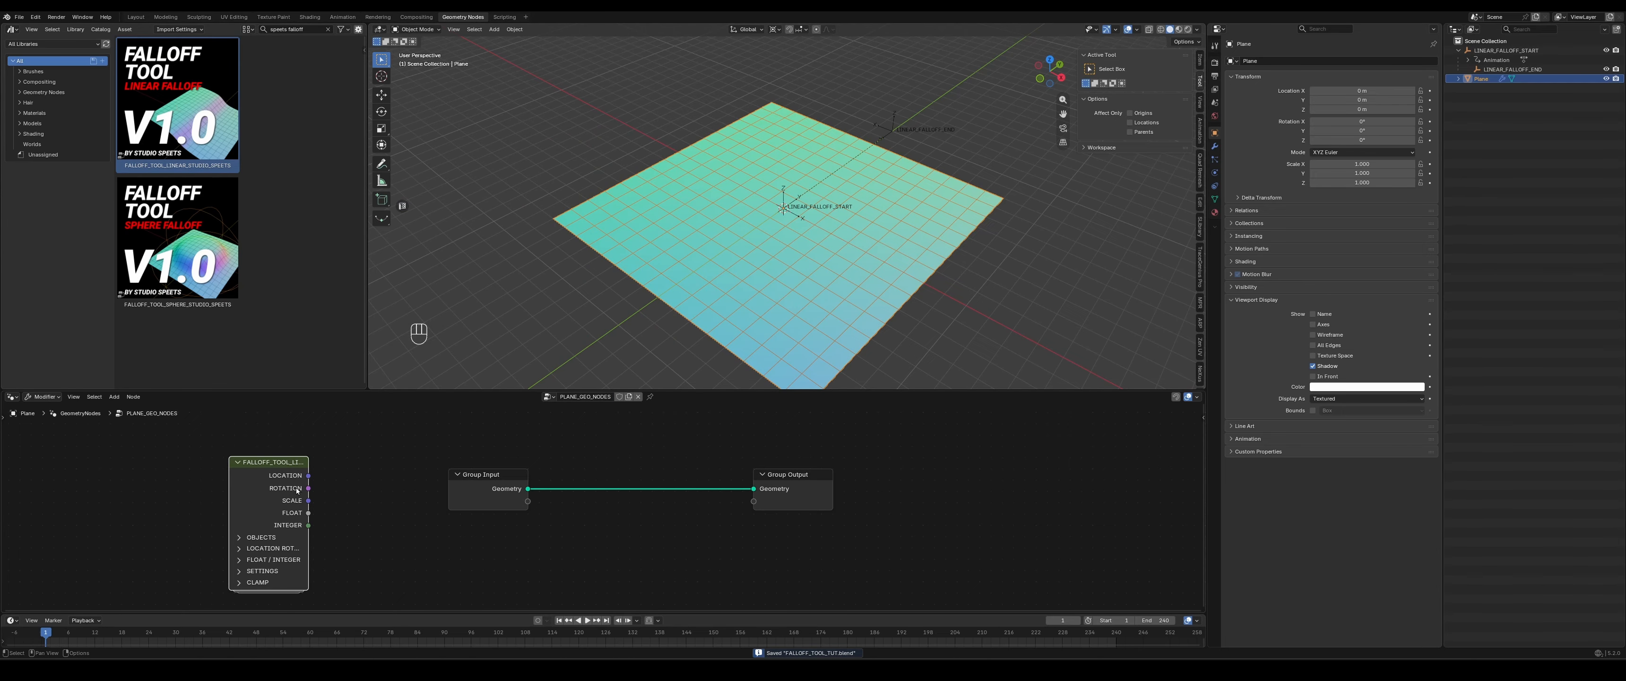
- Enlarge the node editor, widen the linear falloff node to fit its full title and place it below Group Input
{"action": "left_click_drag", "start_coordinate": [454, 389], "coordinate": [455, 346]}
{"action": "middle_click_drag", "start_coordinate": [429, 511], "coordinate": [453, 457]}
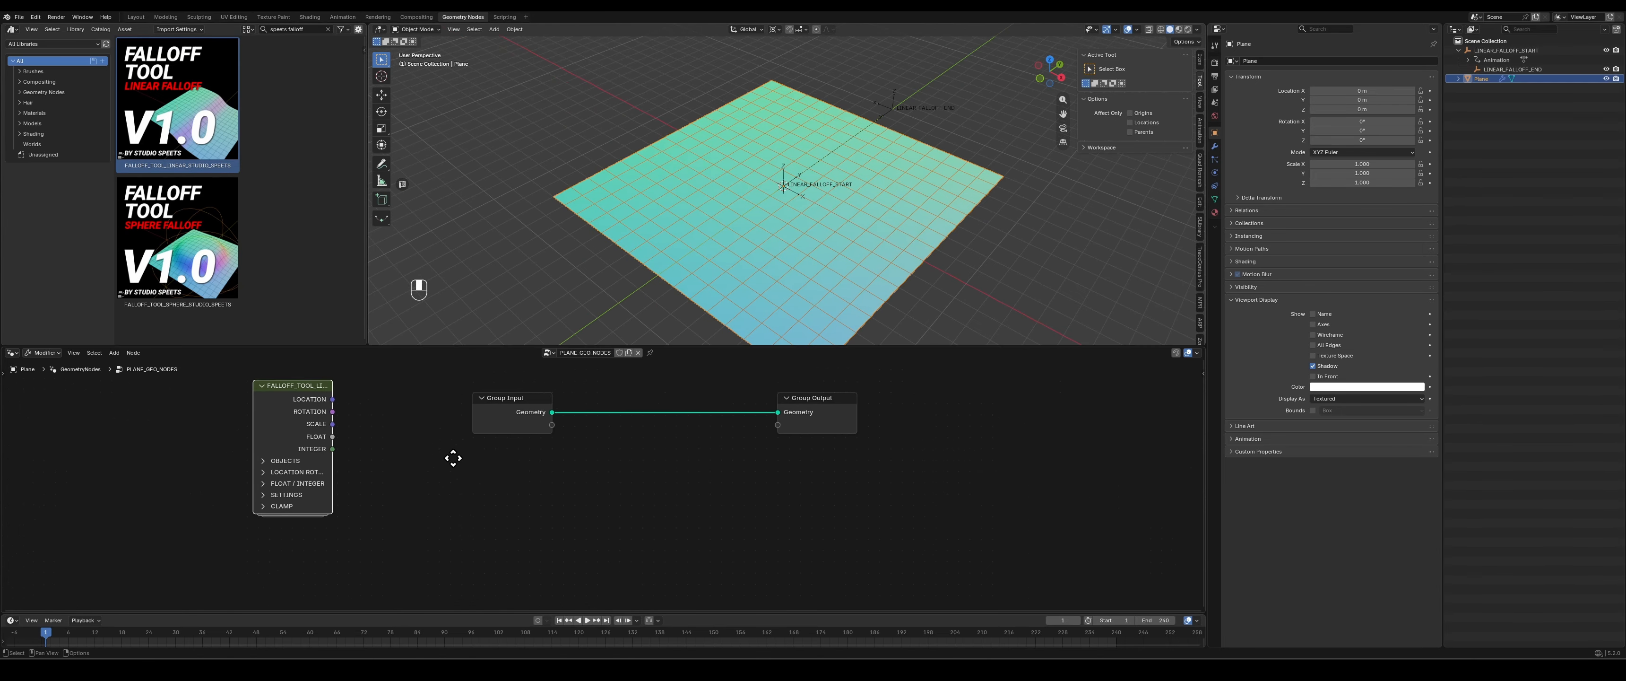
{"action": "scroll", "coordinate": [453, 457], "scroll_direction": "down", "scroll_amount": 1}
{"action": "left_click_drag", "start_coordinate": [280, 424], "coordinate": [197, 448]}
{"action": "left_click_drag", "start_coordinate": [267, 394], "coordinate": [545, 474]}
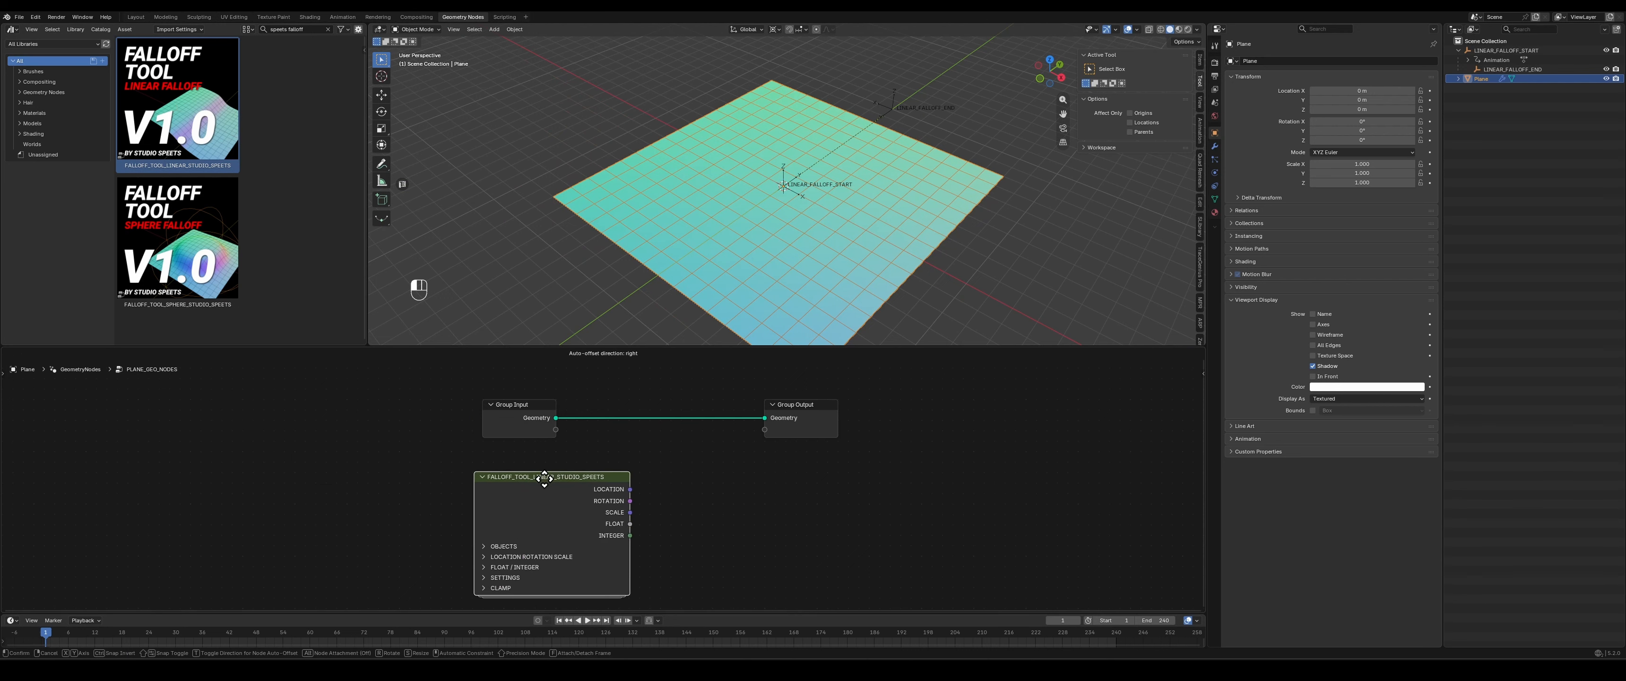
{"action": "middle_click_drag", "start_coordinate": [730, 516], "coordinate": [682, 462]}
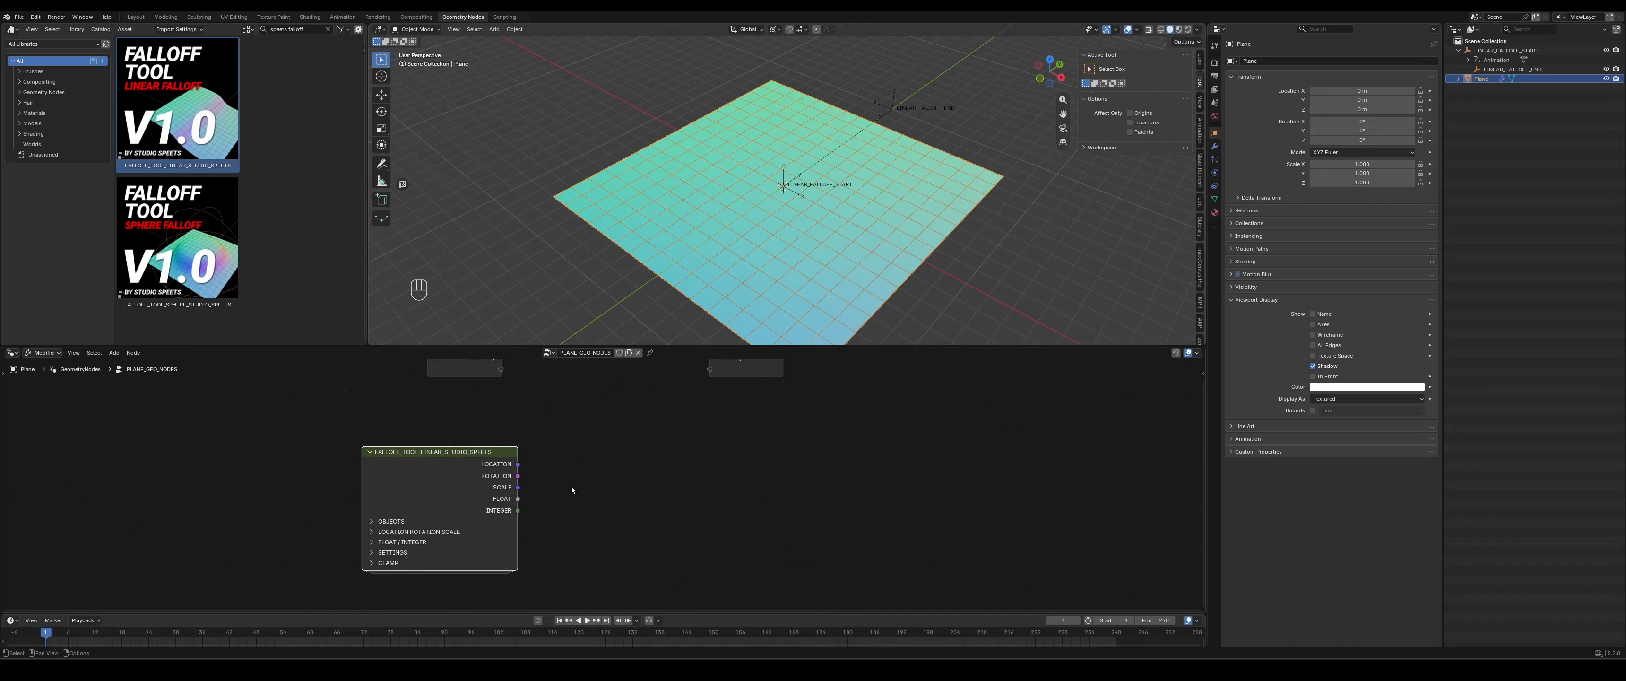
{"action": "middle_click_drag", "start_coordinate": [642, 504], "coordinate": [662, 458]}
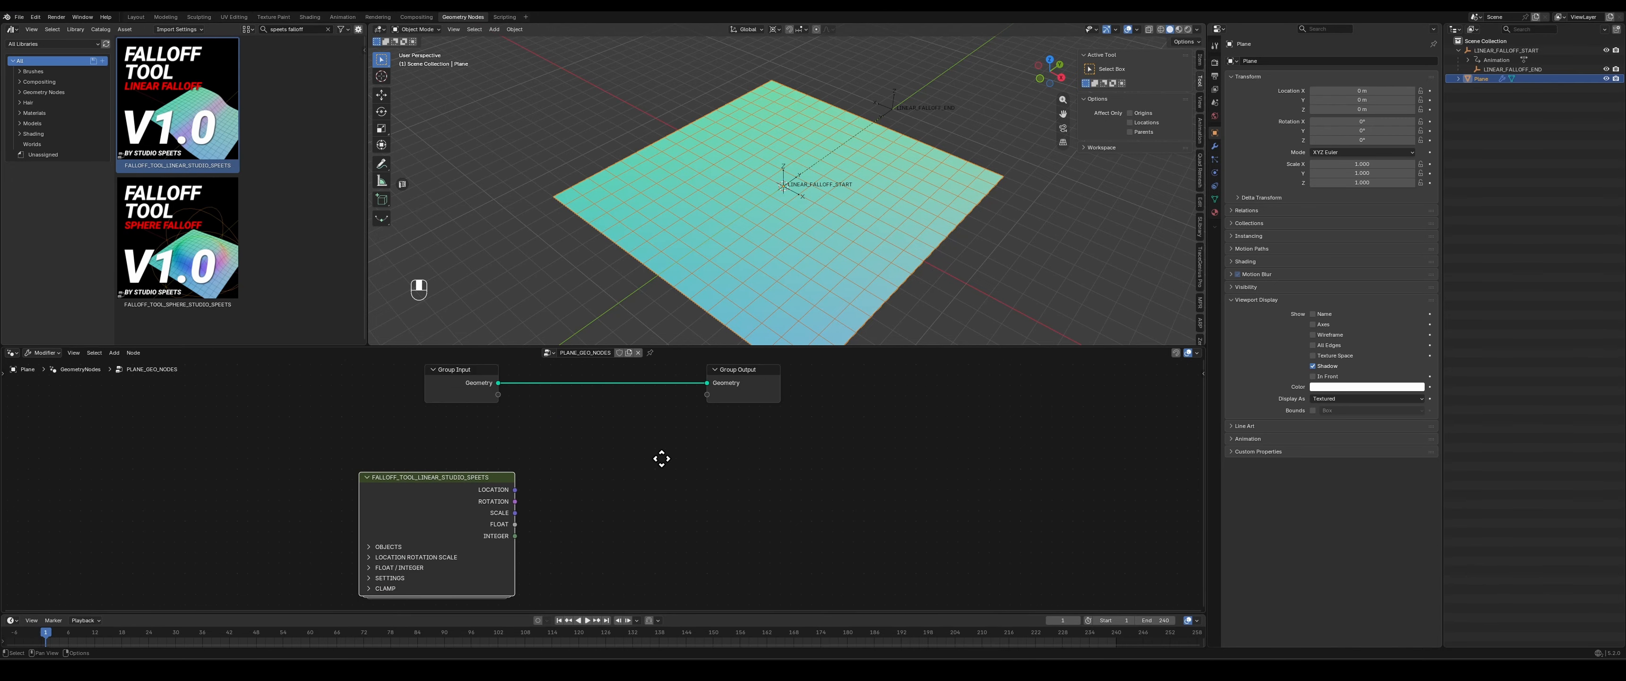
- Spread the nodes apart by moving Group Output farther right and the linear falloff node farther left
{"action": "left_click_drag", "start_coordinate": [744, 387], "coordinate": [979, 390]}
{"action": "middle_click_drag", "start_coordinate": [741, 507], "coordinate": [734, 491]}
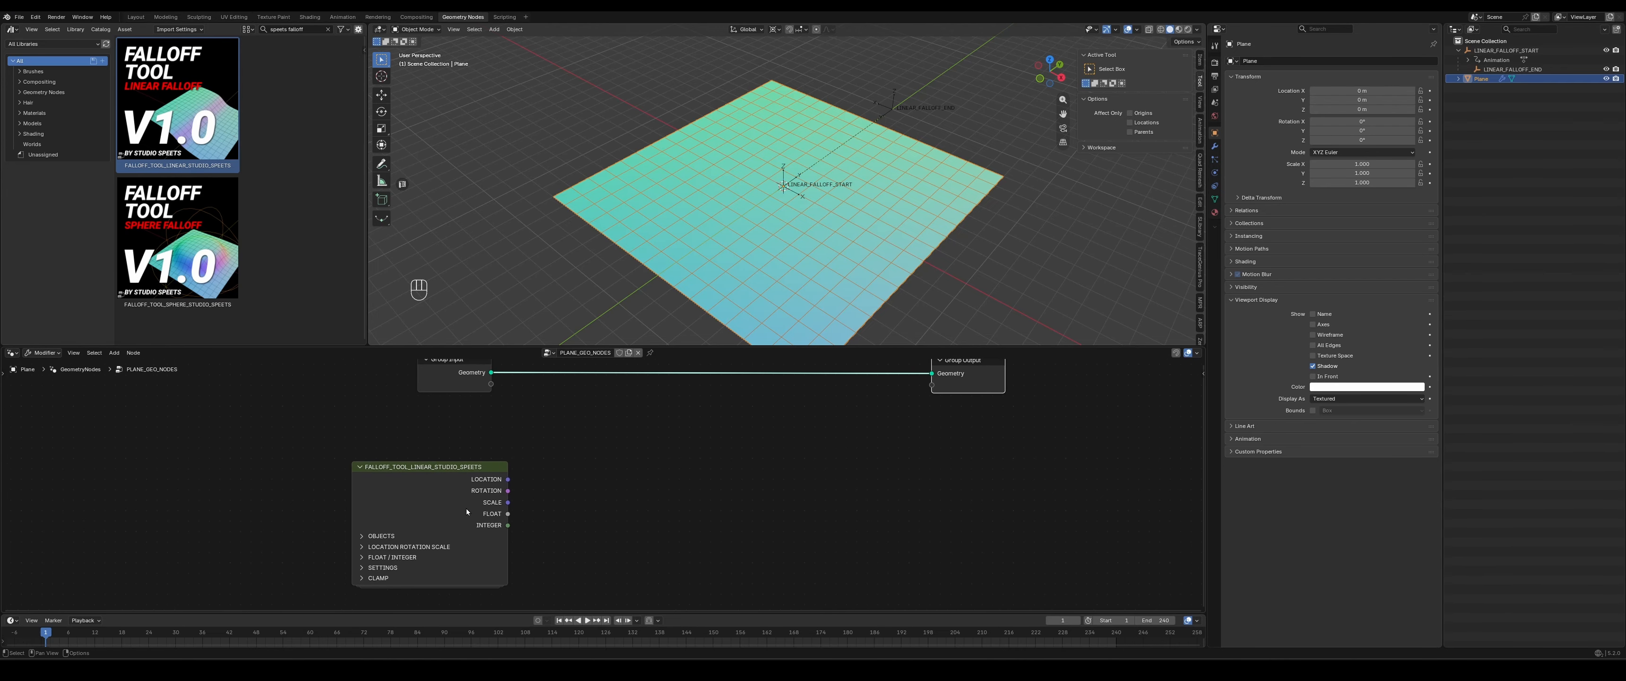
{"action": "left_click_drag", "start_coordinate": [436, 471], "coordinate": [307, 470]}
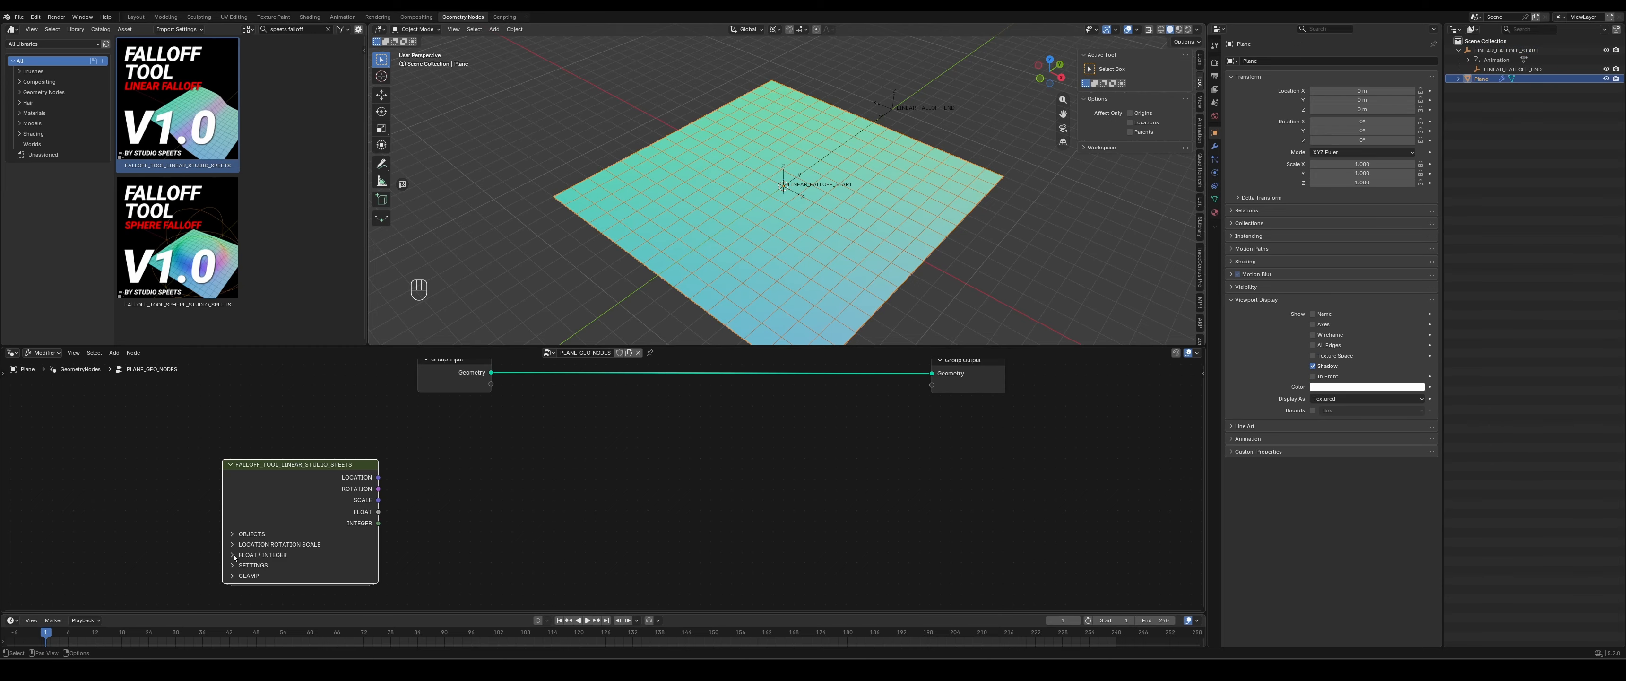
- Expand the LOCATION ROTATION SCALE section of the linear falloff node to expose its inputs
{"action": "left_click", "coordinate": [259, 545]}
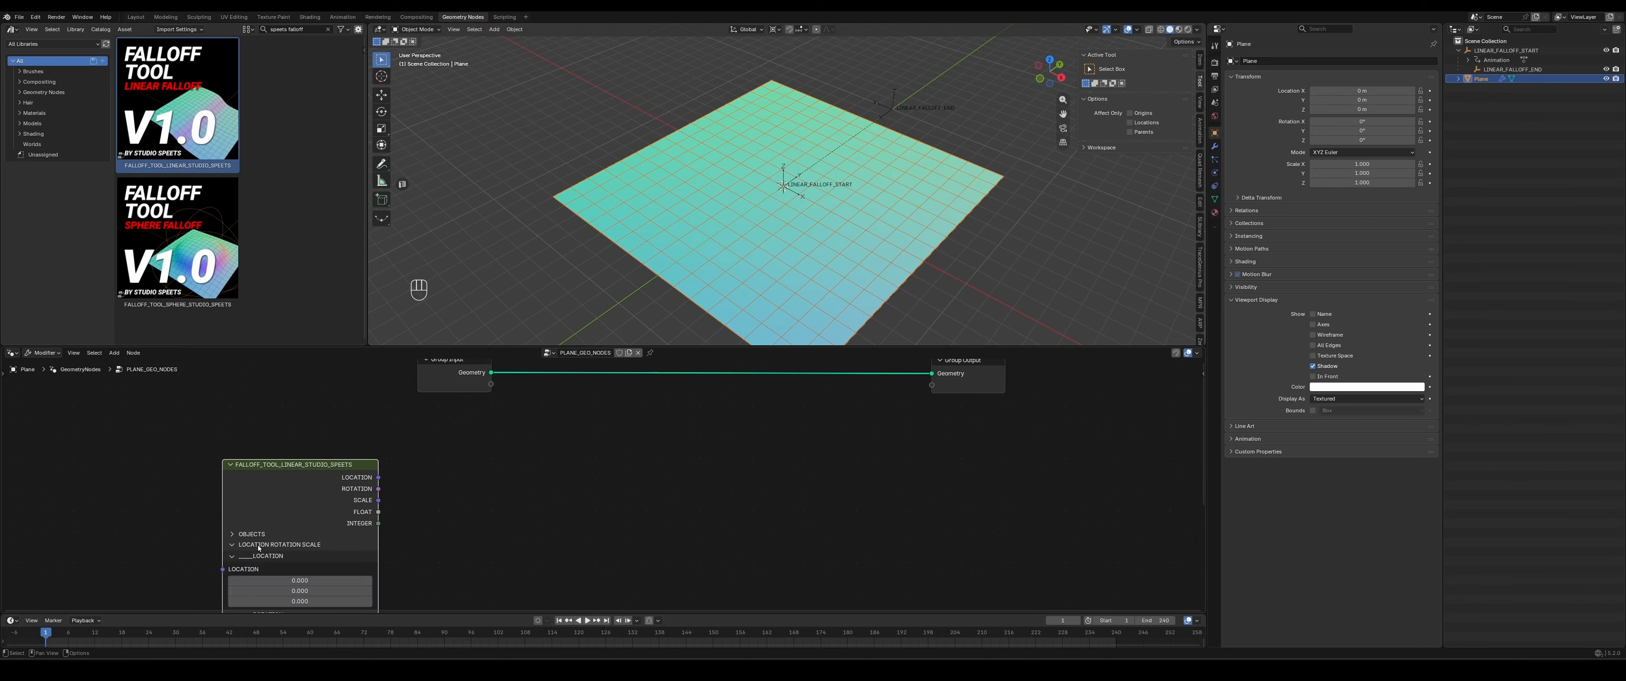
{"action": "middle_click_drag", "start_coordinate": [360, 485], "coordinate": [354, 436]}
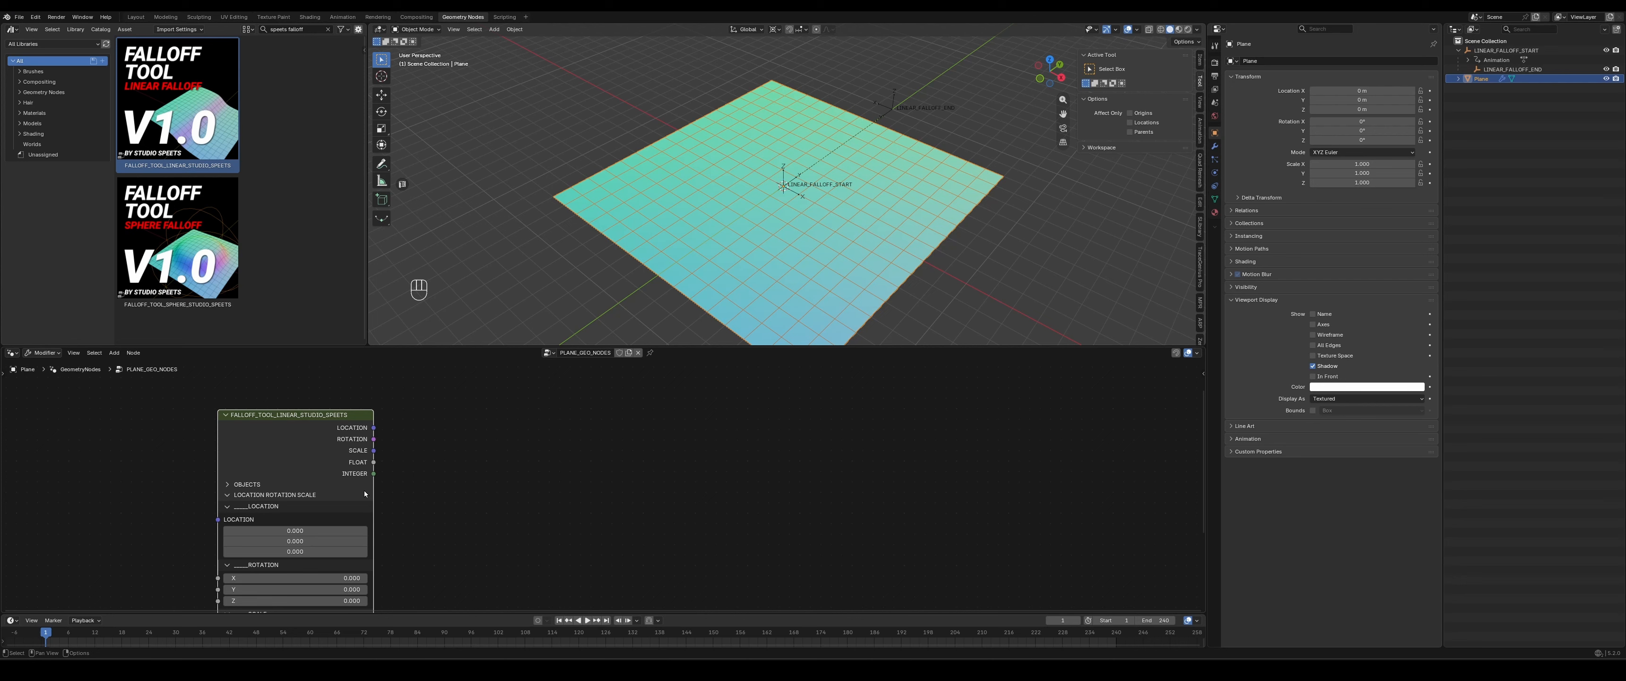
{"action": "scroll", "coordinate": [380, 506], "scroll_direction": "down", "scroll_amount": 1}
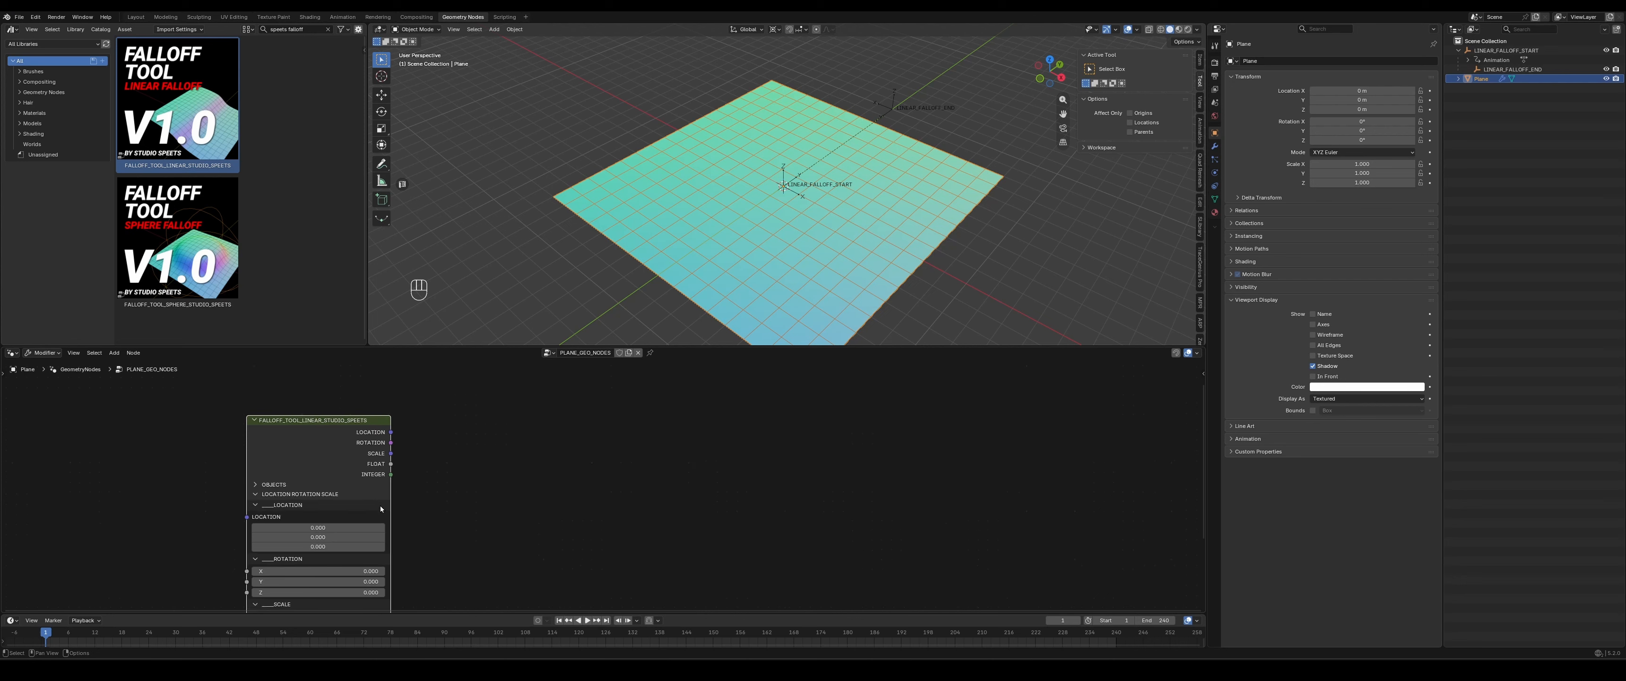
{"action": "middle_click_drag", "start_coordinate": [520, 518], "coordinate": [554, 456]}
{"action": "middle_click_drag", "start_coordinate": [392, 563], "coordinate": [392, 495]}
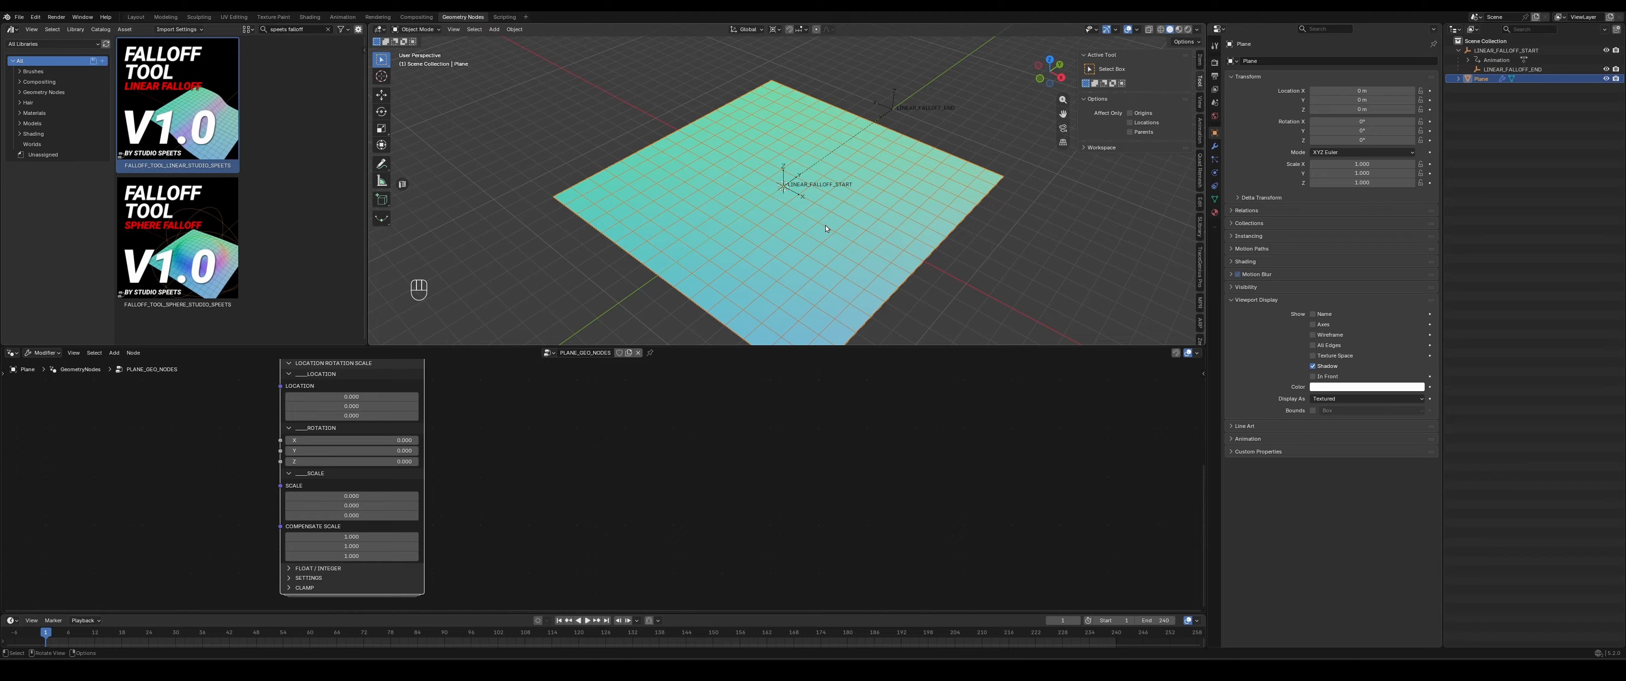
- Add a Set Position node on the geometry link between Group Input and Group Output
{"action": "middle_click_drag", "start_coordinate": [529, 433], "coordinate": [461, 528]}
{"action": "middle_click_drag", "start_coordinate": [680, 456], "coordinate": [604, 487]}
{"action": "scroll", "coordinate": [592, 491], "scroll_direction": "down", "scroll_amount": 1}
{"action": "middle_click_drag", "start_coordinate": [494, 504], "coordinate": [502, 496]}
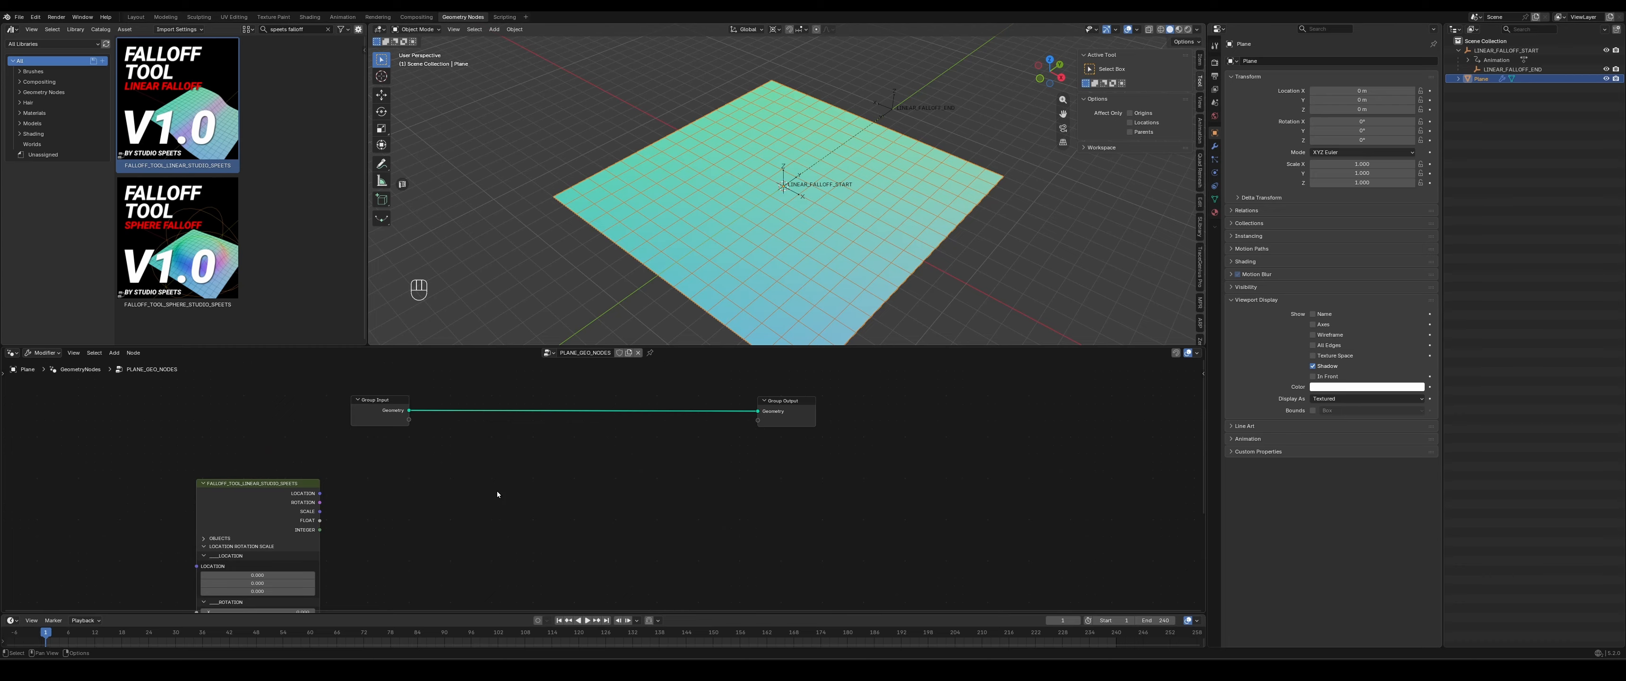
{"action": "key", "text": "shift+a"}
{"action": "type", "text": "set pos"}
{"action": "key", "text": "Return"}
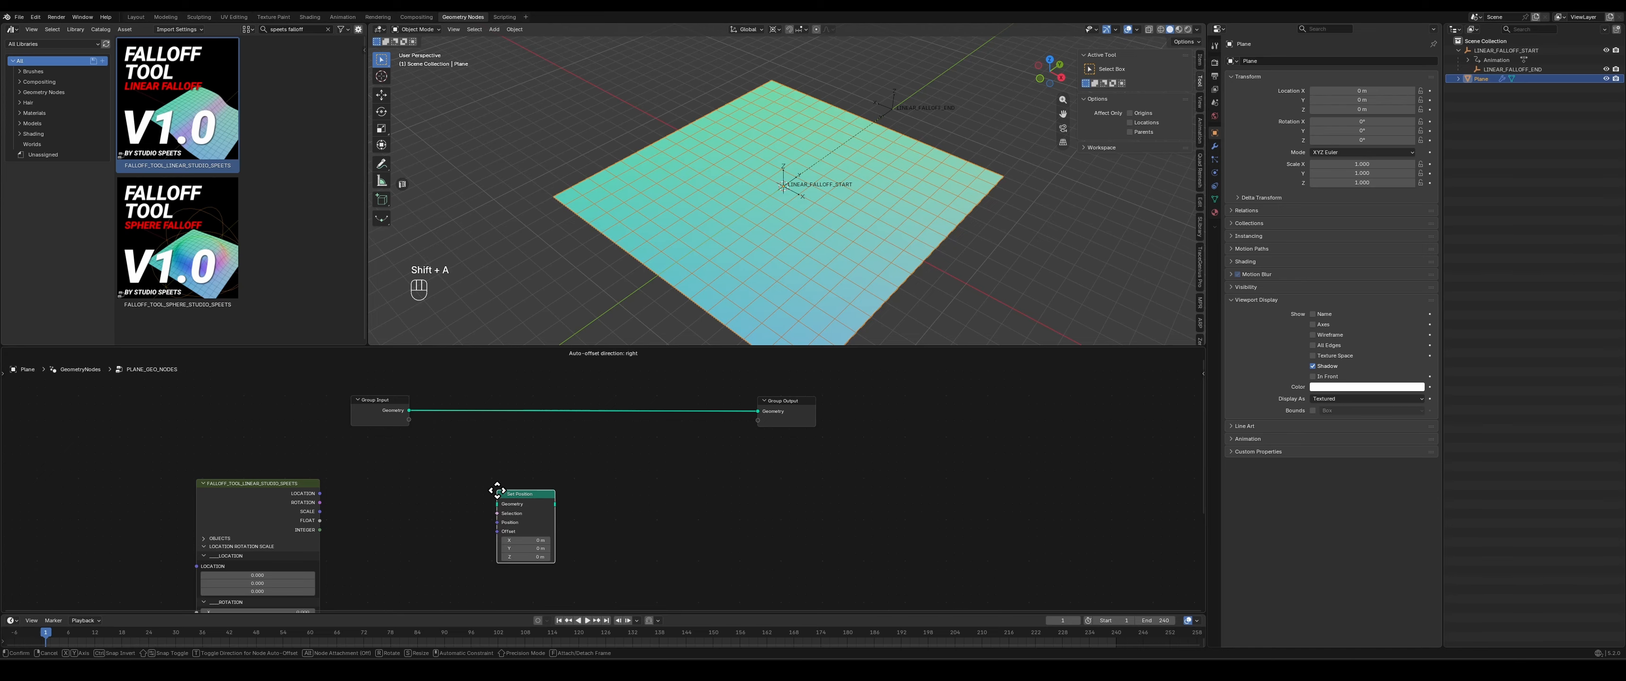
{"action": "left_click", "coordinate": [608, 399]}
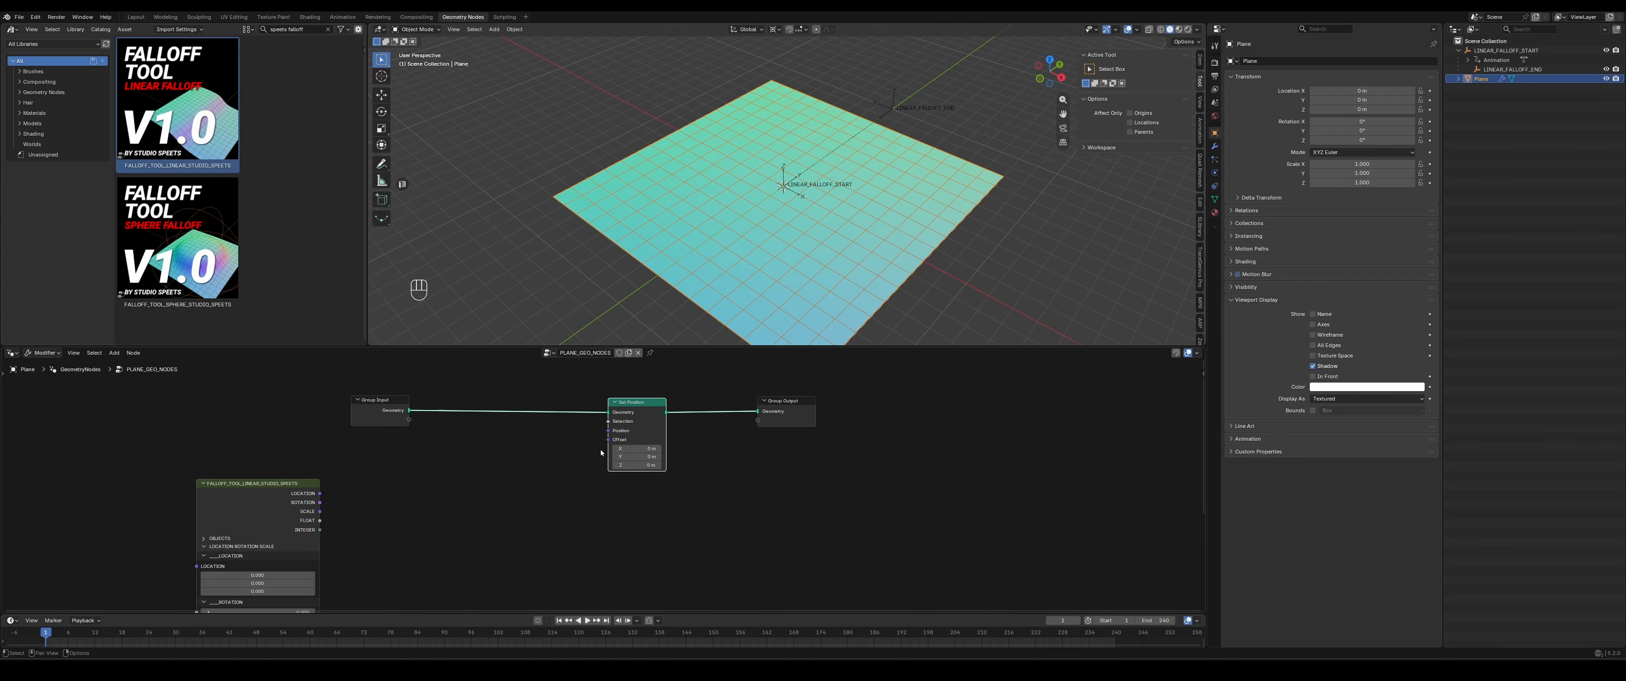
- Shift the Set Position node closer to Group Output and raise the plane by setting the node's Z offset to 3 m
{"action": "left_click_drag", "start_coordinate": [638, 405], "coordinate": [707, 404]}
{"action": "middle_click_drag", "start_coordinate": [766, 490], "coordinate": [834, 474]}
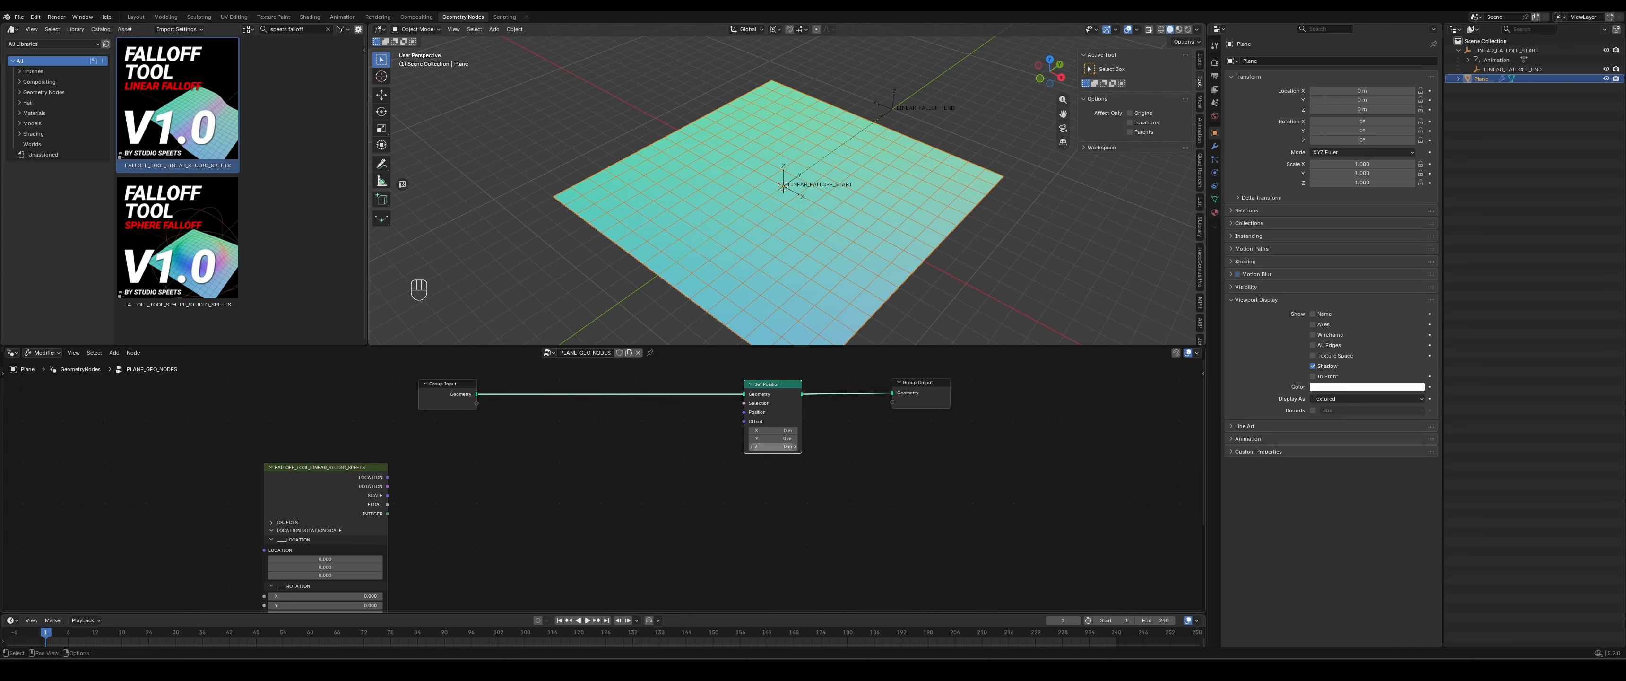
{"action": "left_click", "coordinate": [771, 446]}
{"action": "type", "text": "3"}
{"action": "key", "text": "Return"}
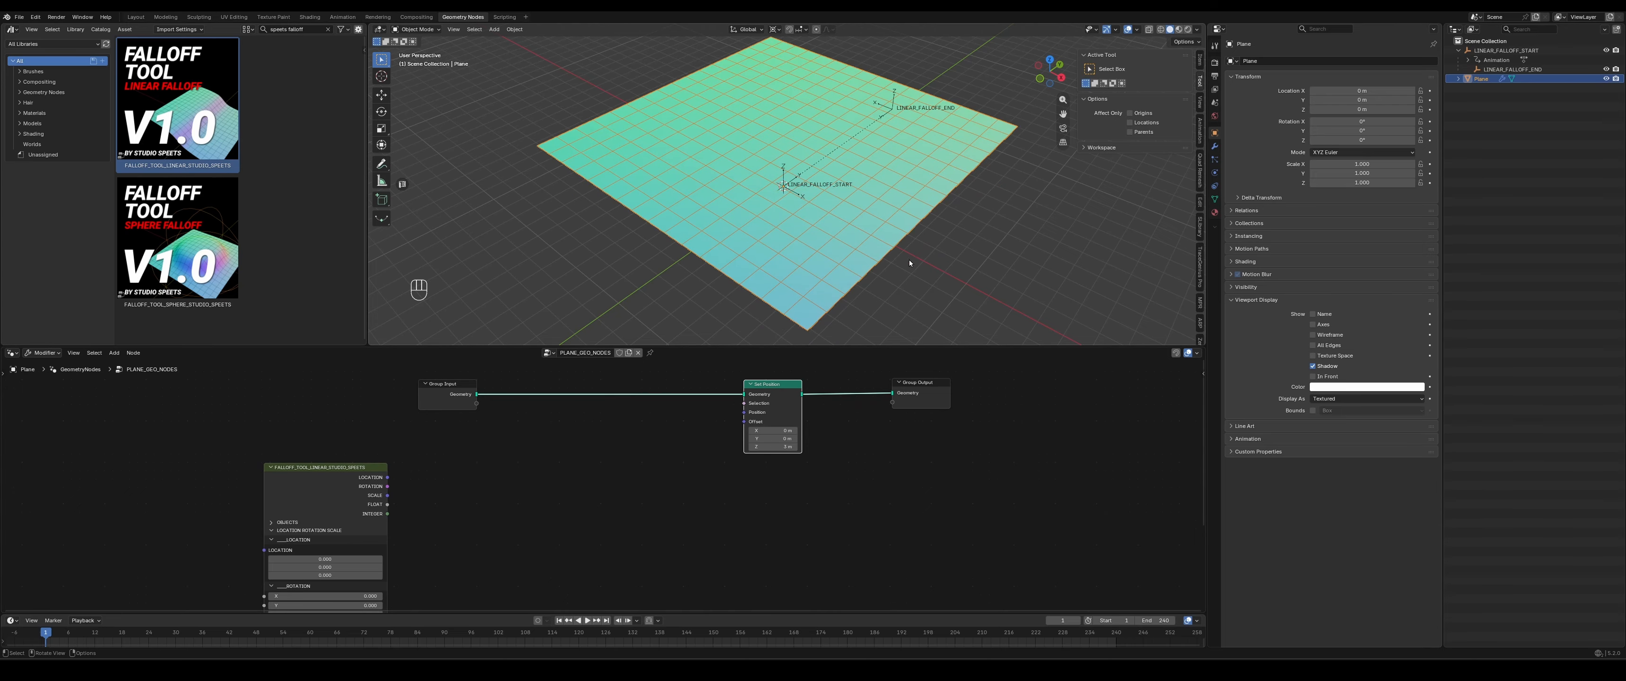
{"action": "middle_click_drag", "start_coordinate": [1093, 169], "coordinate": [1089, 126]}
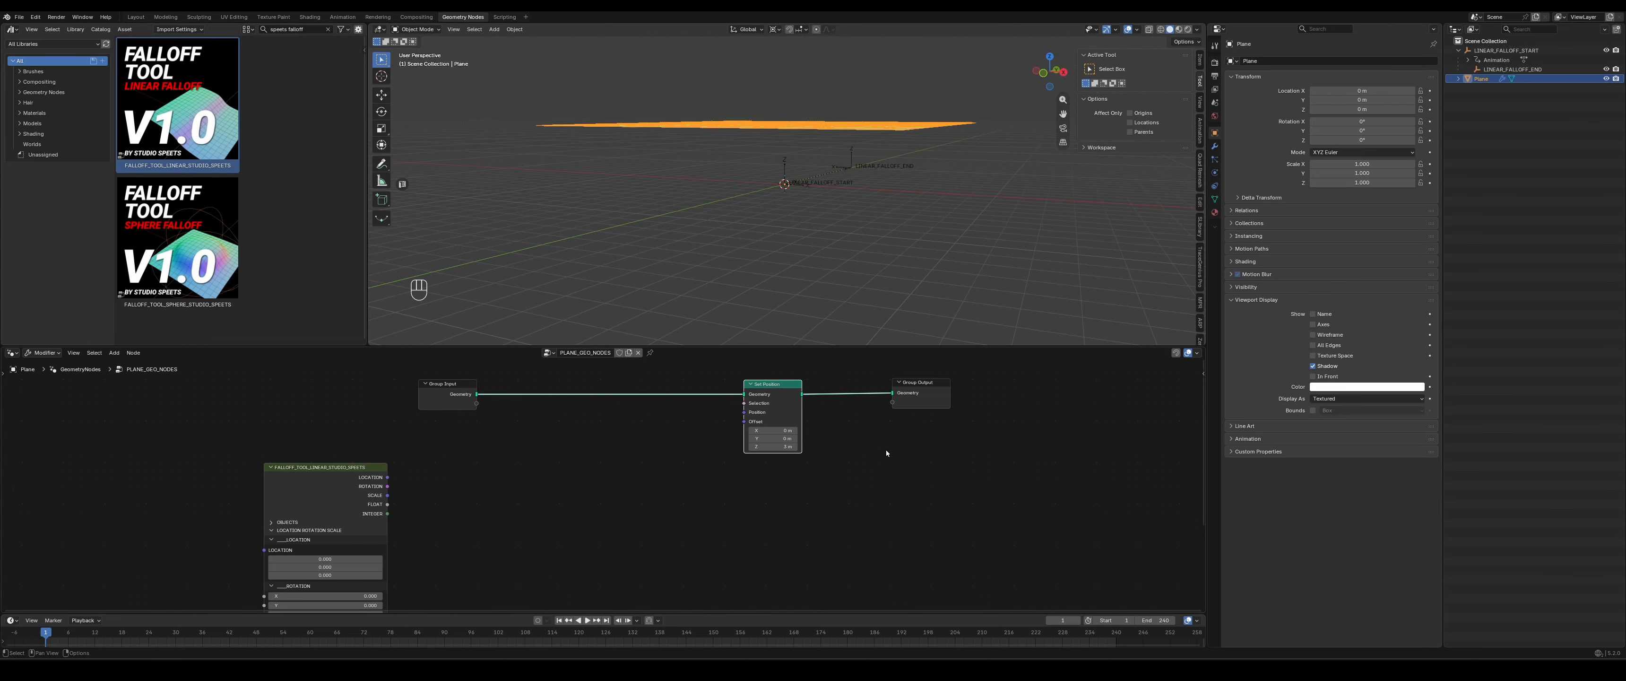
{"action": "middle_click_drag", "start_coordinate": [888, 451], "coordinate": [881, 460]}
{"action": "middle_click_drag", "start_coordinate": [884, 201], "coordinate": [706, 250]}
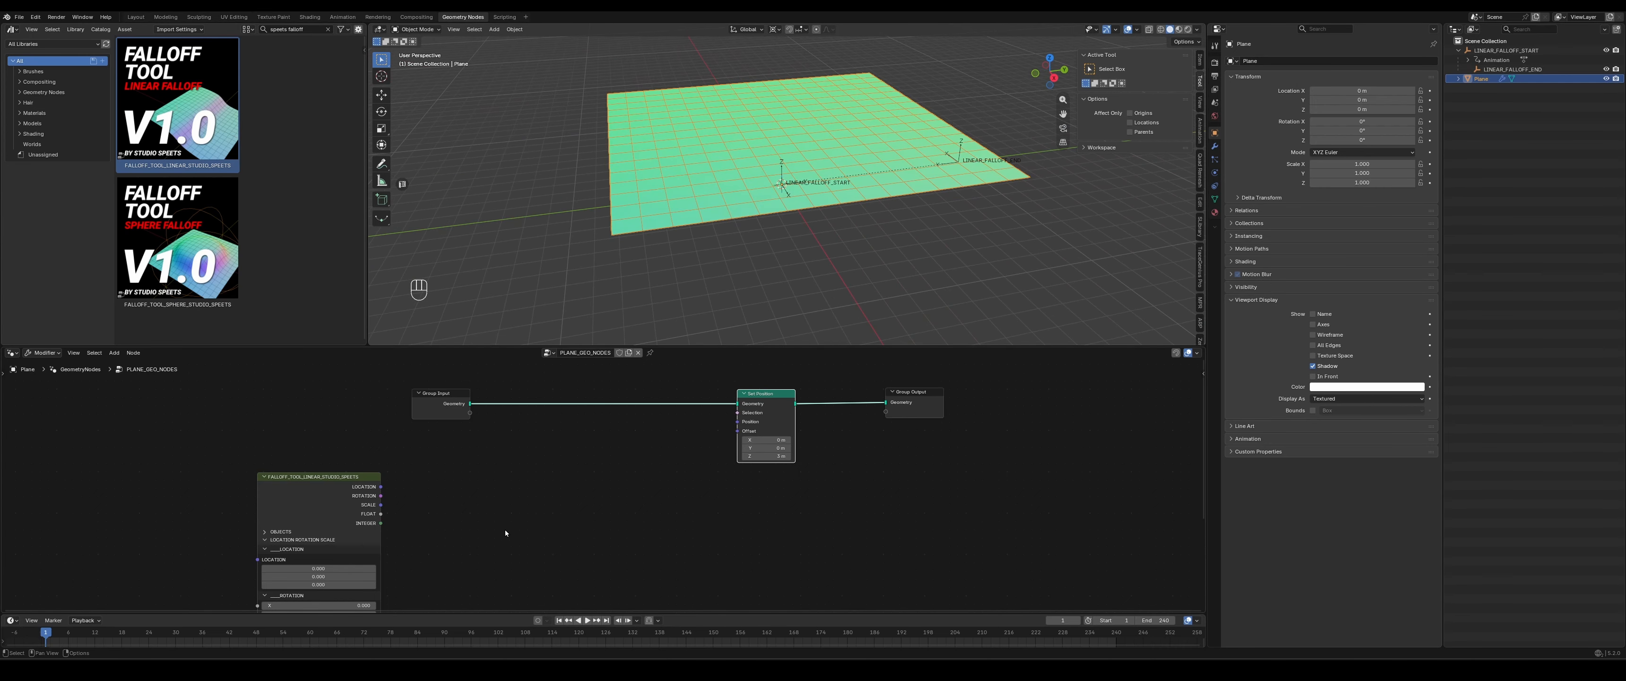
{"action": "middle_click_drag", "start_coordinate": [531, 506], "coordinate": [530, 494]}
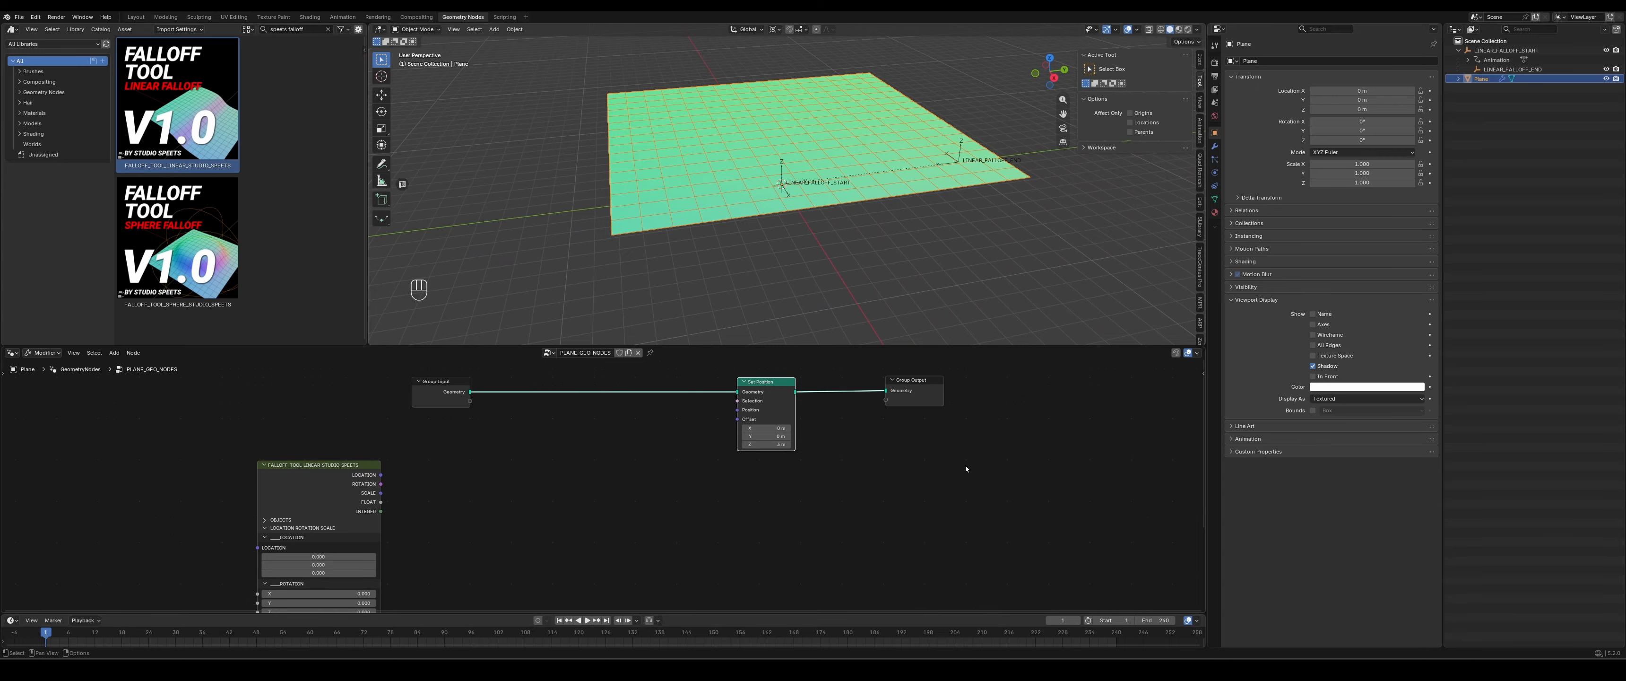
- Set the Z offset of the Set Position node back to 0 m
{"action": "left_click", "coordinate": [767, 442]}
{"action": "type", "text": "0"}
{"action": "key", "text": "Return"}
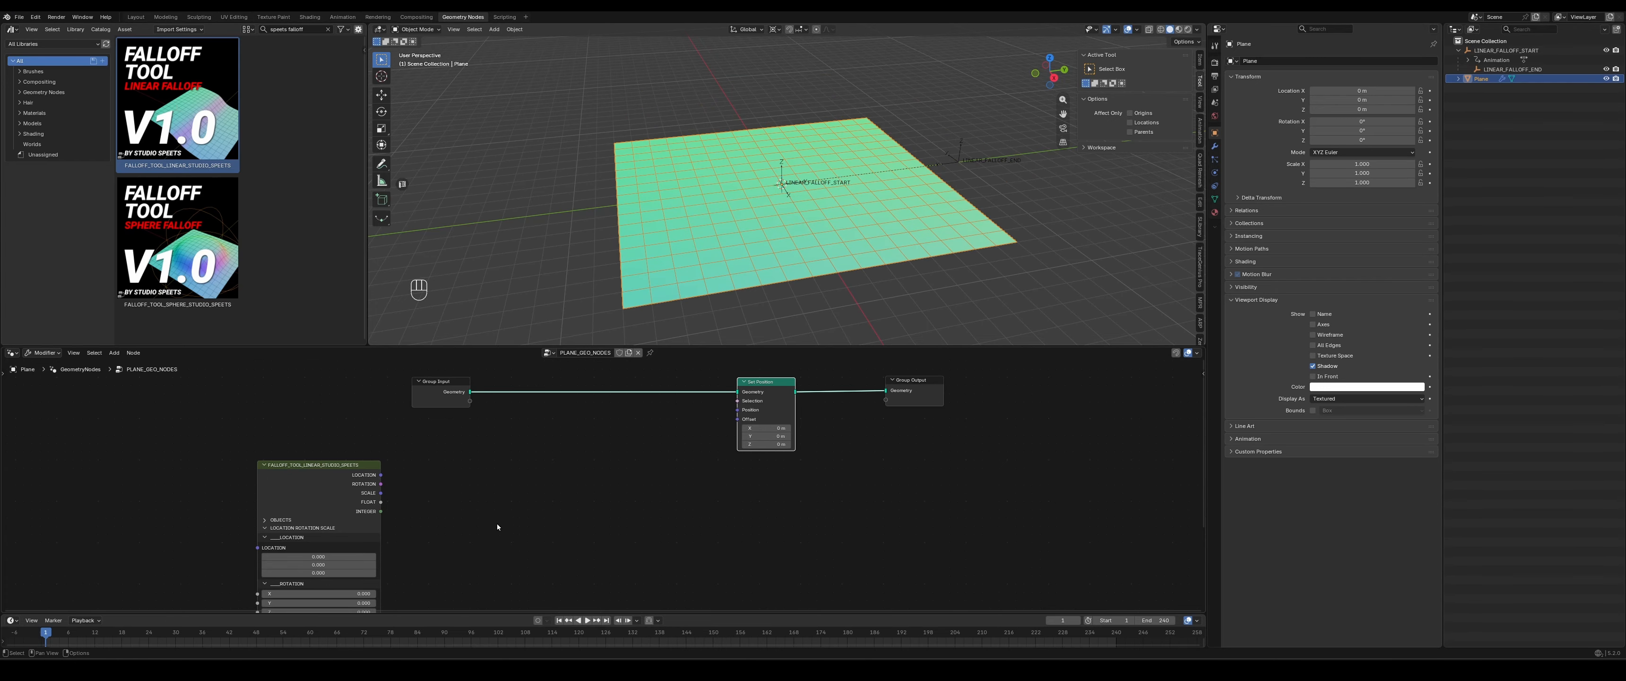
- Move the linear falloff node up and closer to the Set Position node, just below Group Input
{"action": "middle_click_drag", "start_coordinate": [497, 527], "coordinate": [532, 471]}
{"action": "left_click_drag", "start_coordinate": [340, 411], "coordinate": [420, 382]}
{"action": "middle_click_drag", "start_coordinate": [595, 391], "coordinate": [553, 443]}
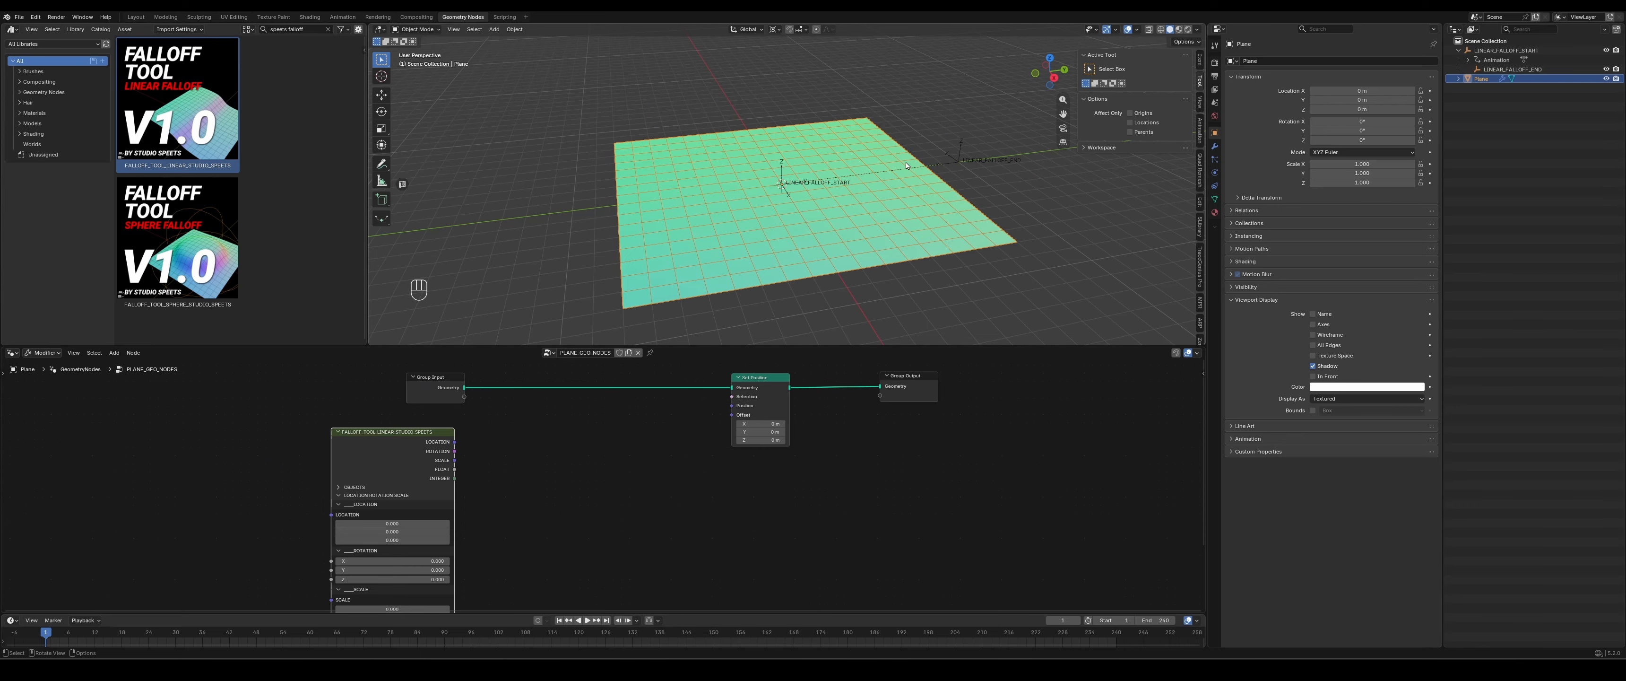
{"action": "middle_click_drag", "start_coordinate": [582, 500], "coordinate": [563, 491]}
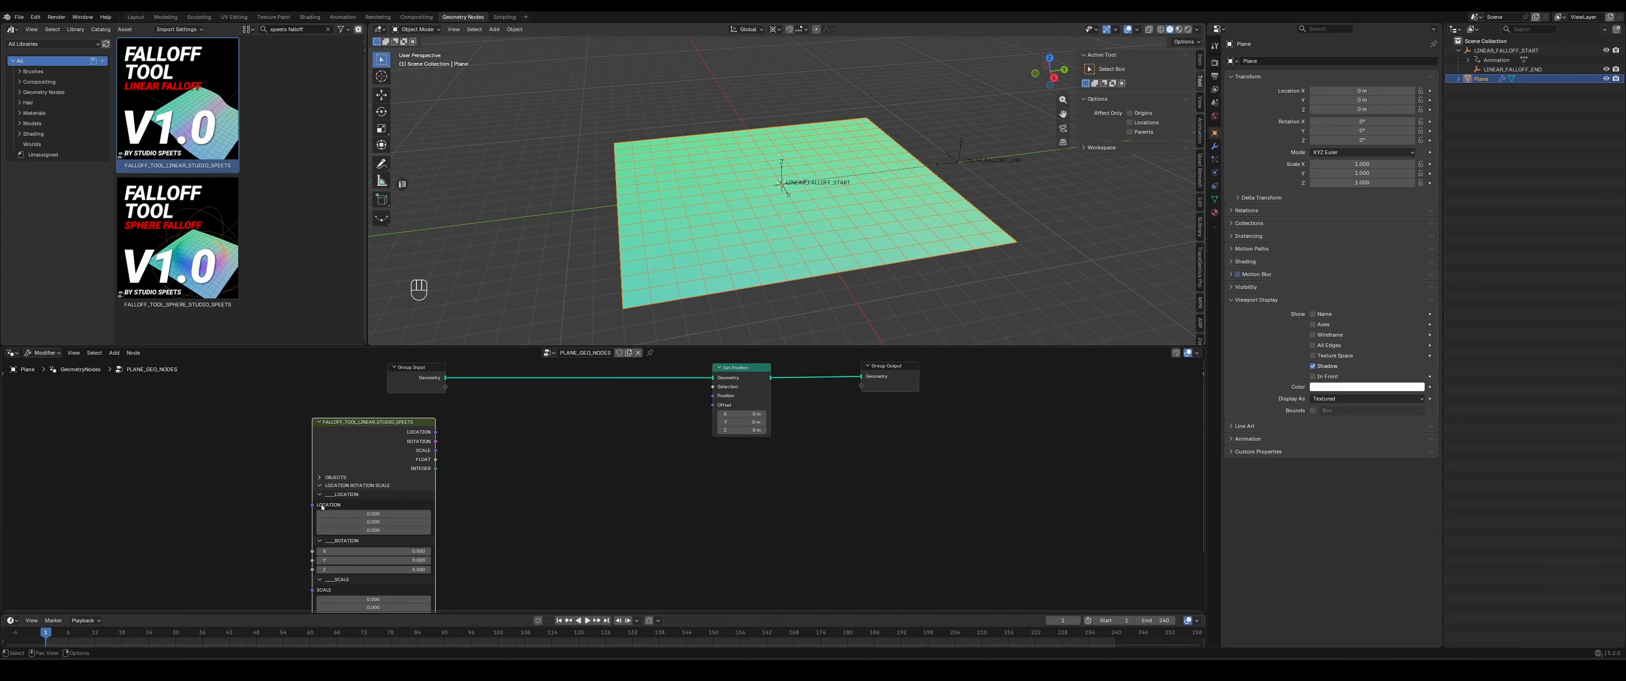
- Show the plane's transform values in the viewport and set the linear falloff node's LOCATION Z value to 3
{"action": "mouse_move", "coordinate": [322, 506]}
{"action": "left_click", "coordinate": [1199, 60]}
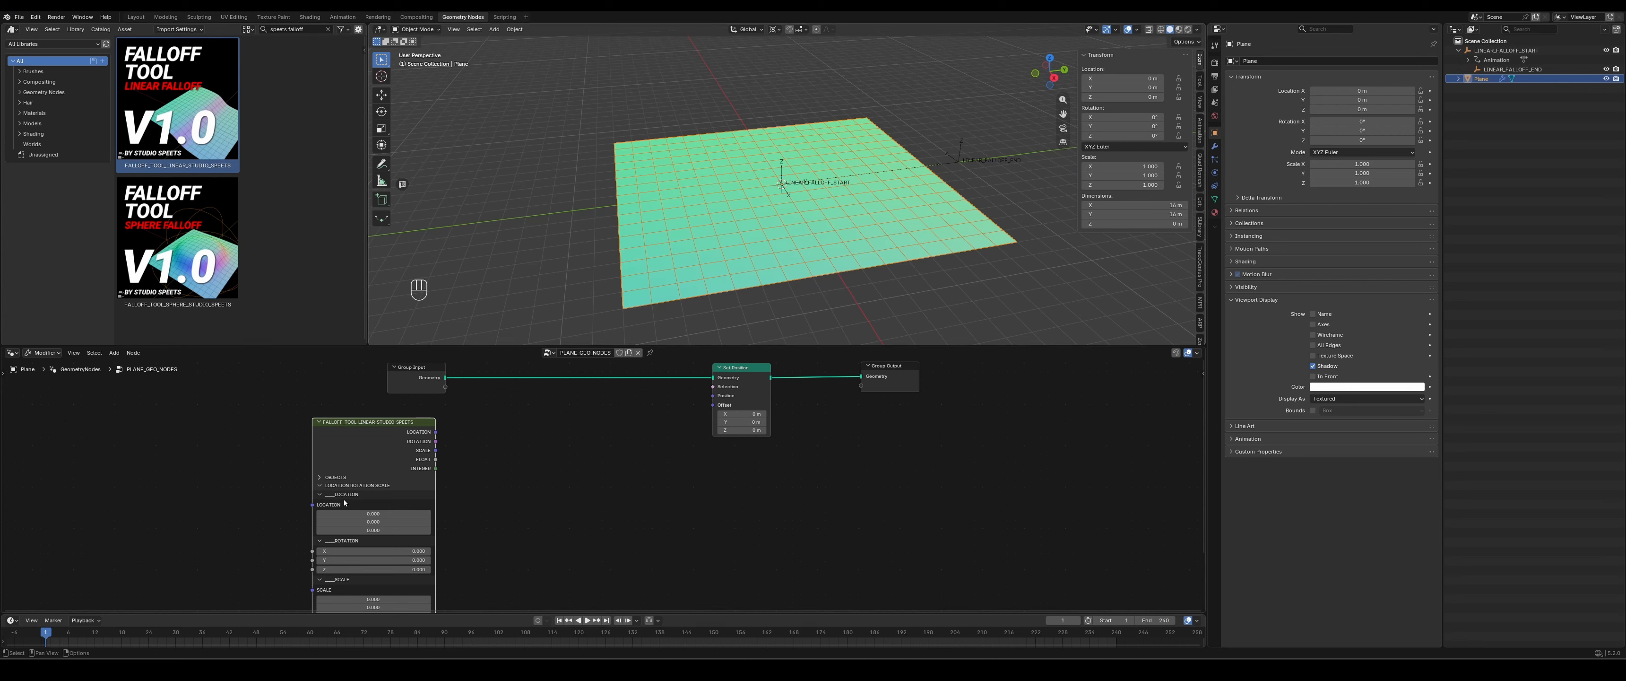
{"action": "middle_click_drag", "start_coordinate": [515, 519], "coordinate": [495, 500]}
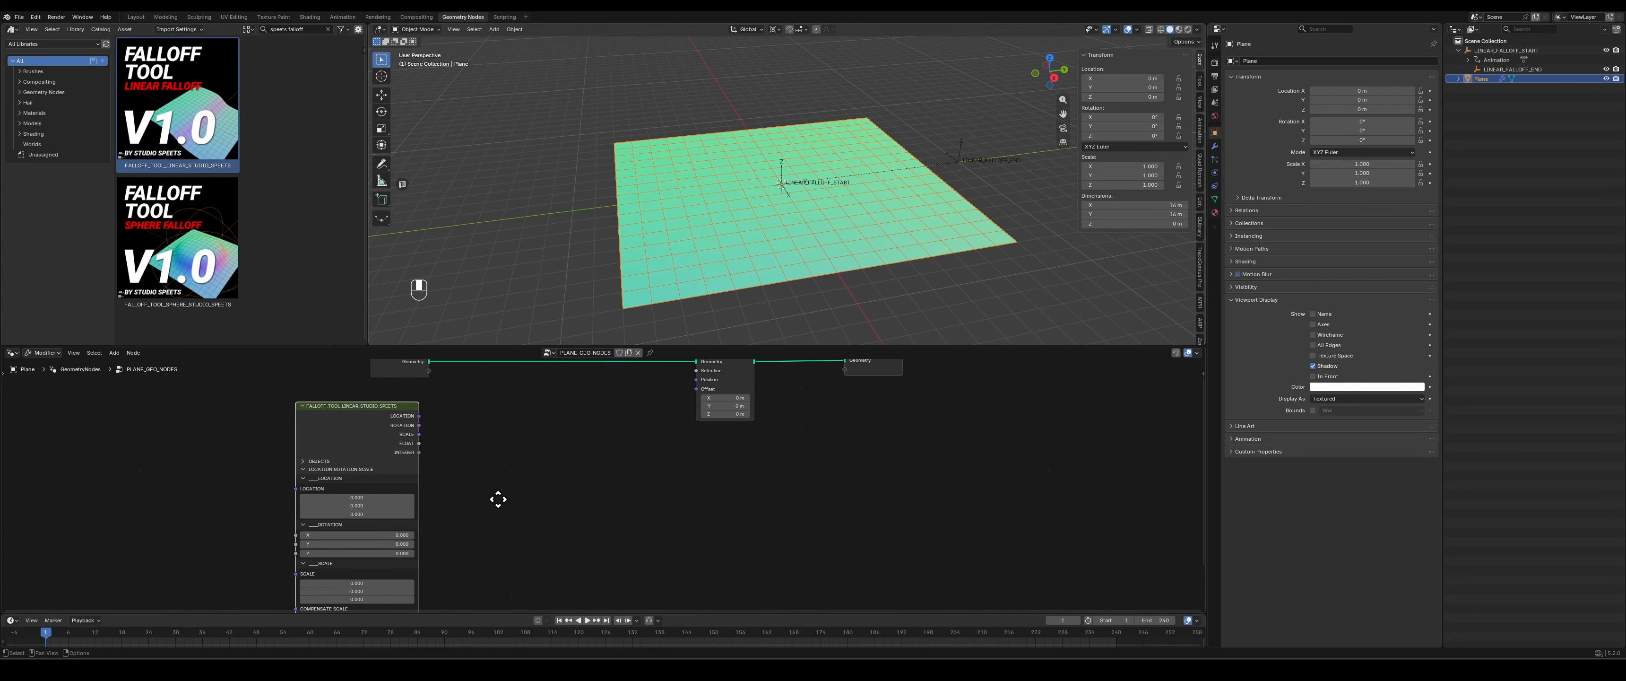
{"action": "left_click", "coordinate": [347, 512]}
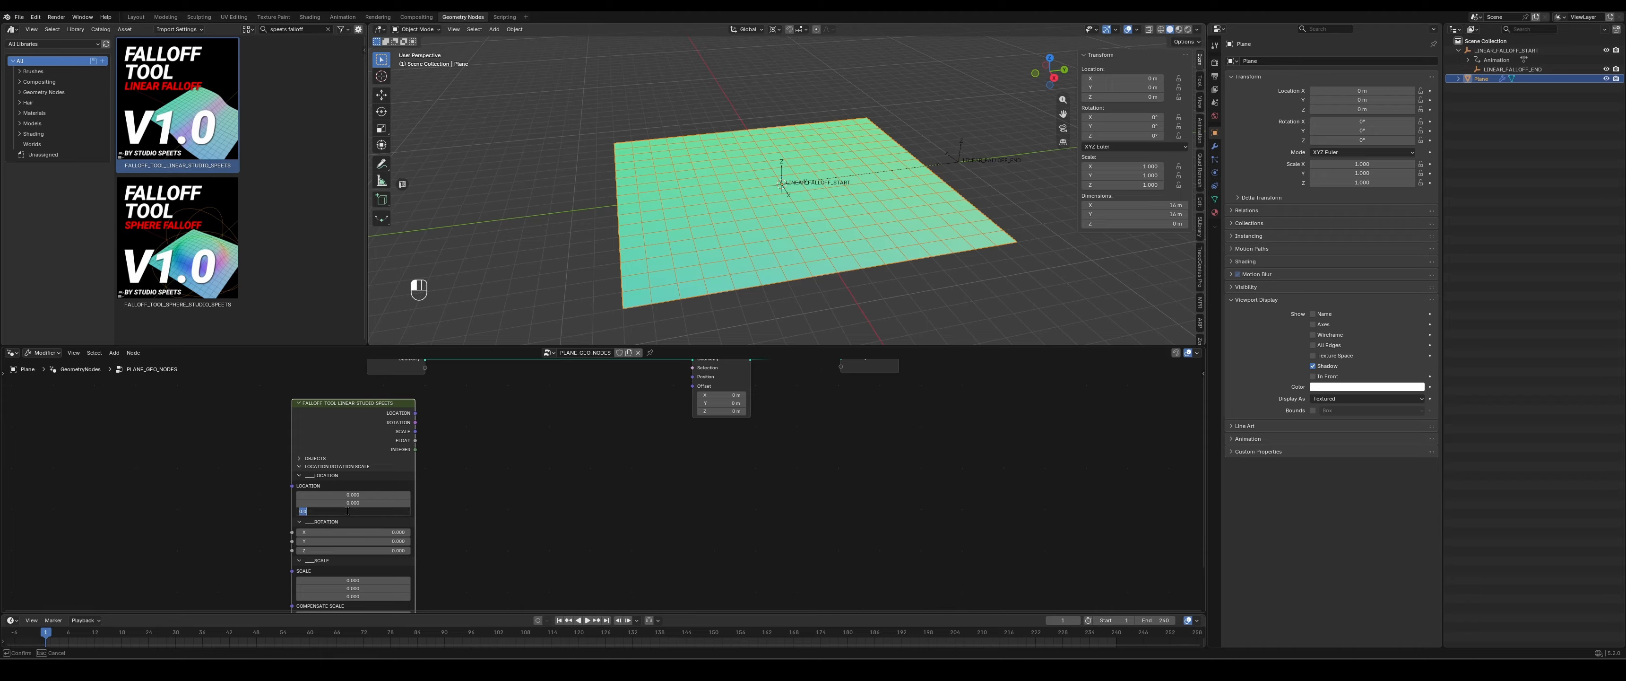
{"action": "type", "text": "3"}
{"action": "left_click", "coordinate": [470, 509]}
- Connect the linear falloff node's LOCATION output to the Offset input of Set Position
{"action": "middle_click_drag", "start_coordinate": [506, 432], "coordinate": [428, 489]}
{"action": "scroll", "coordinate": [424, 490], "scroll_direction": "up", "scroll_amount": 1}
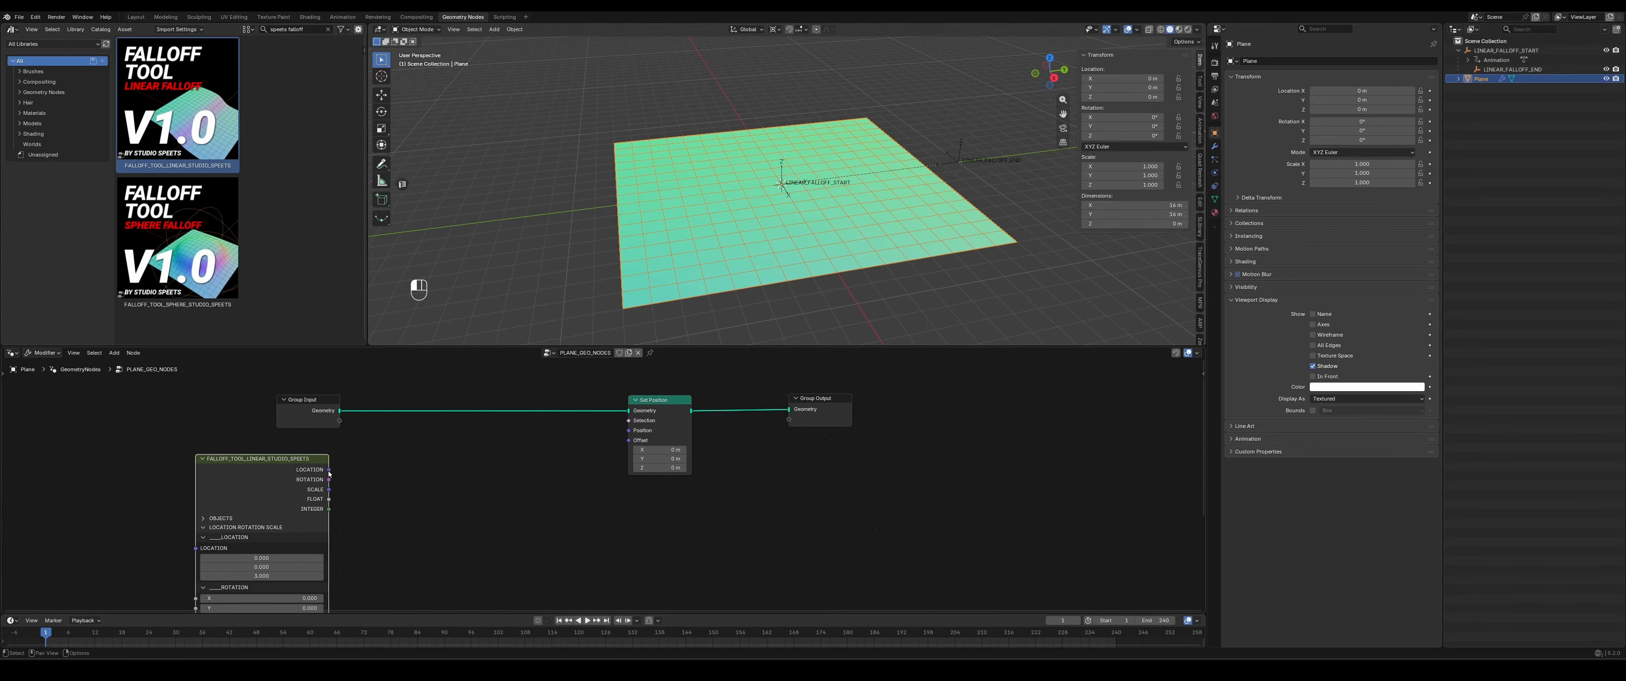
{"action": "left_click_drag", "start_coordinate": [329, 470], "coordinate": [629, 440]}
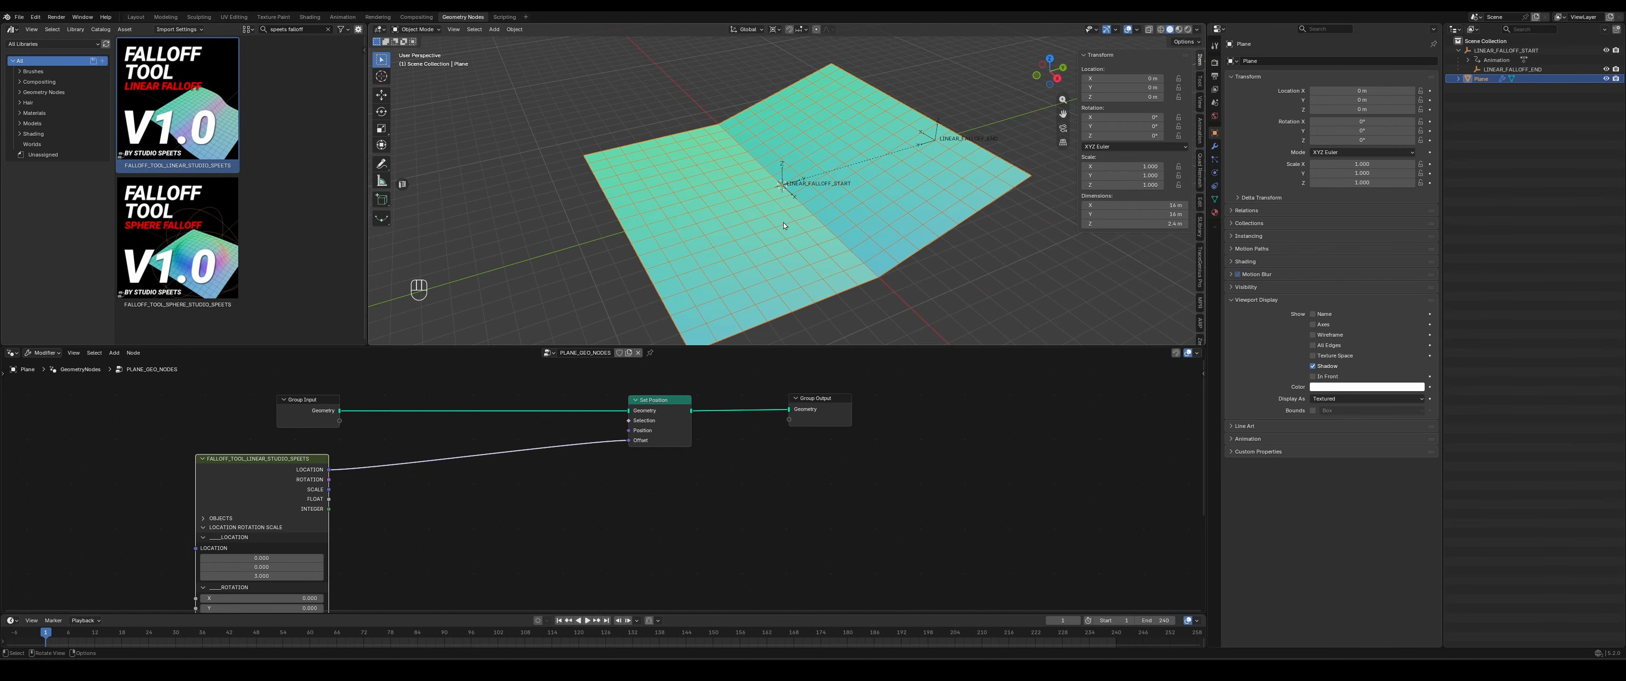
- Examine how the bent plane relates to the LINEAR_FALLOFF_START and LINEAR_FALLOFF_END empties from several perspective angles and from above
{"action": "left_click", "coordinate": [782, 169]}
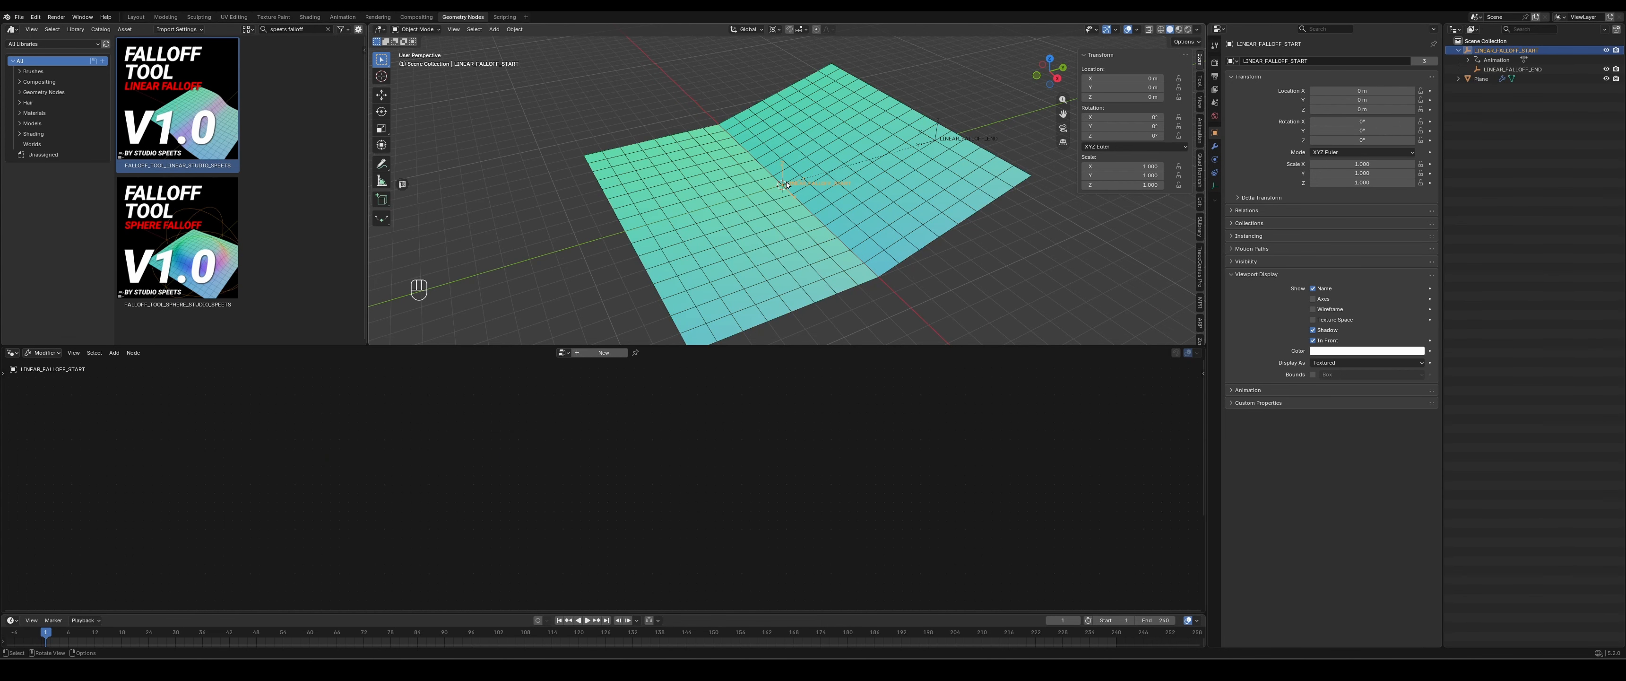
{"action": "middle_click_drag", "start_coordinate": [786, 185], "coordinate": [782, 129]}
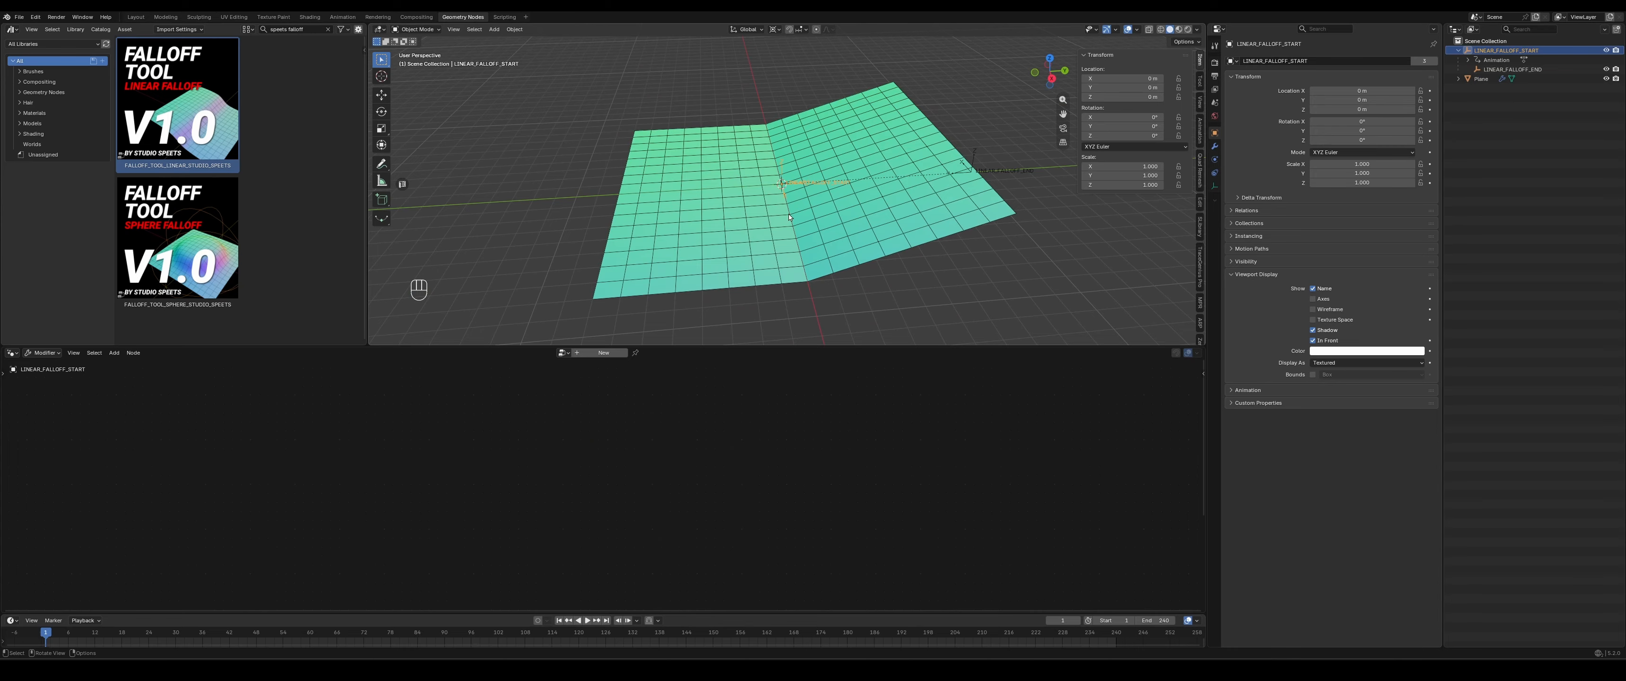
{"action": "middle_click_drag", "start_coordinate": [782, 181], "coordinate": [946, 205]}
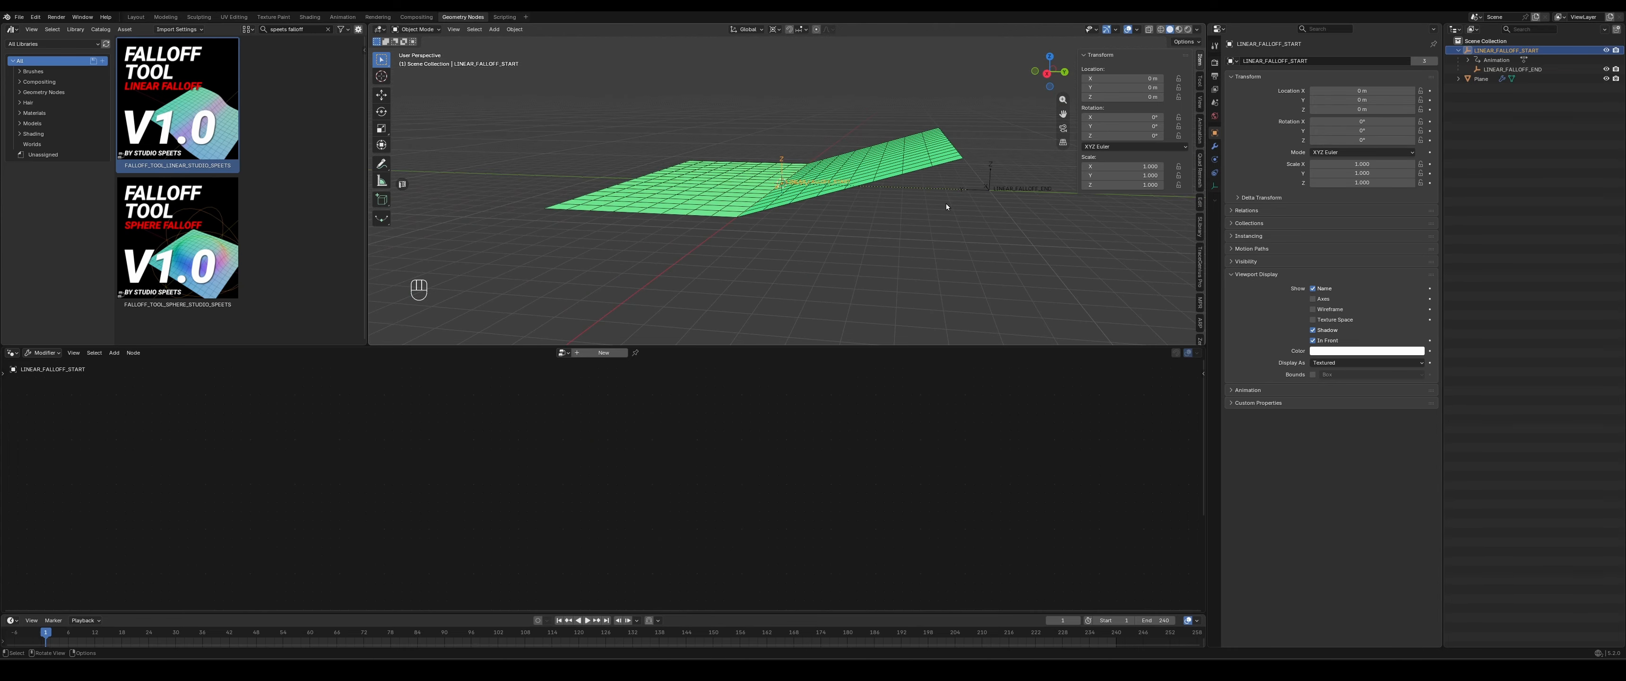
{"action": "left_click", "coordinate": [994, 191]}
{"action": "mouse_move", "coordinate": [1129, 87]}
{"action": "left_mouse_down"}
{"action": "mouse_move", "coordinate": [1035, 87]}
{"action": "mouse_move", "coordinate": [1130, 87]}
{"action": "left_mouse_up"}
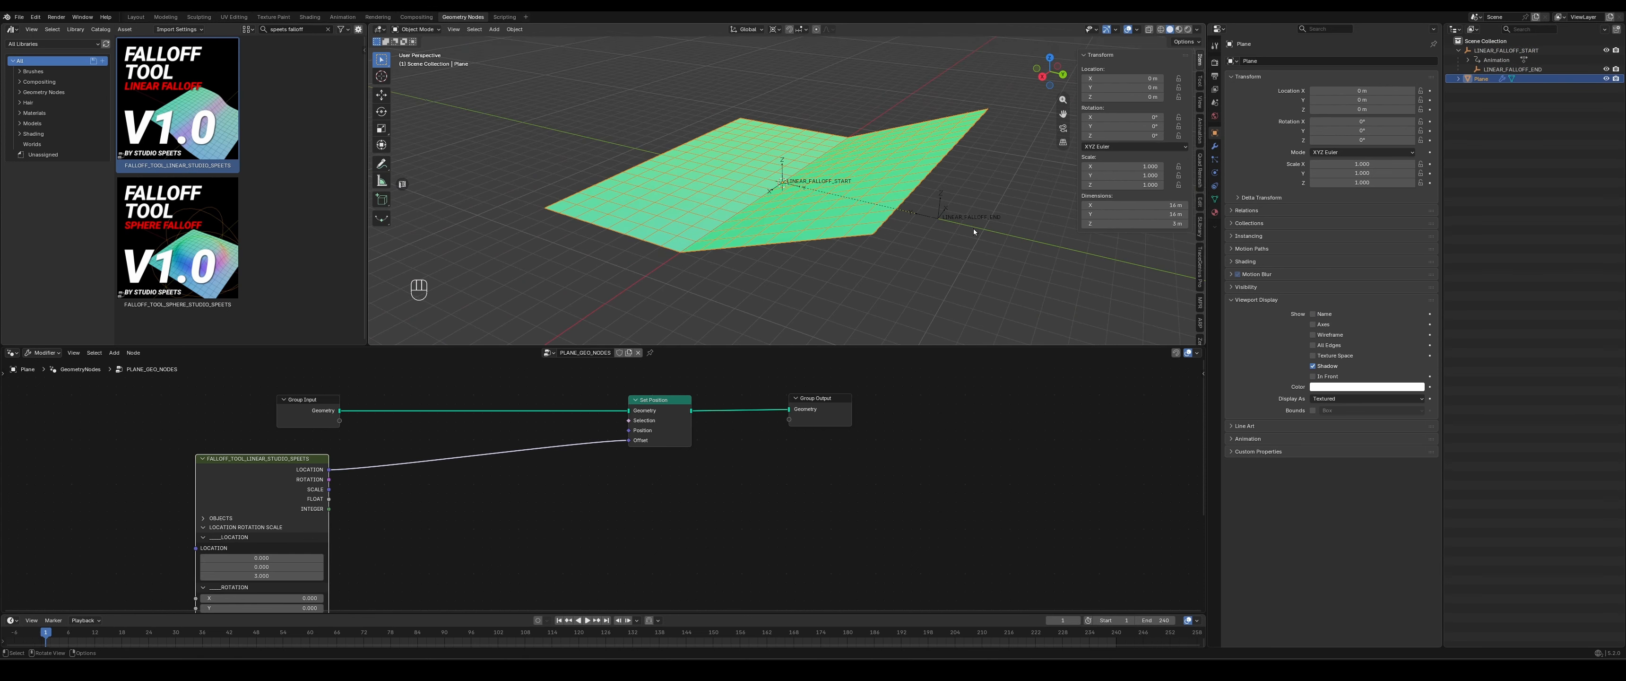
{"action": "left_click", "coordinate": [1513, 69]}
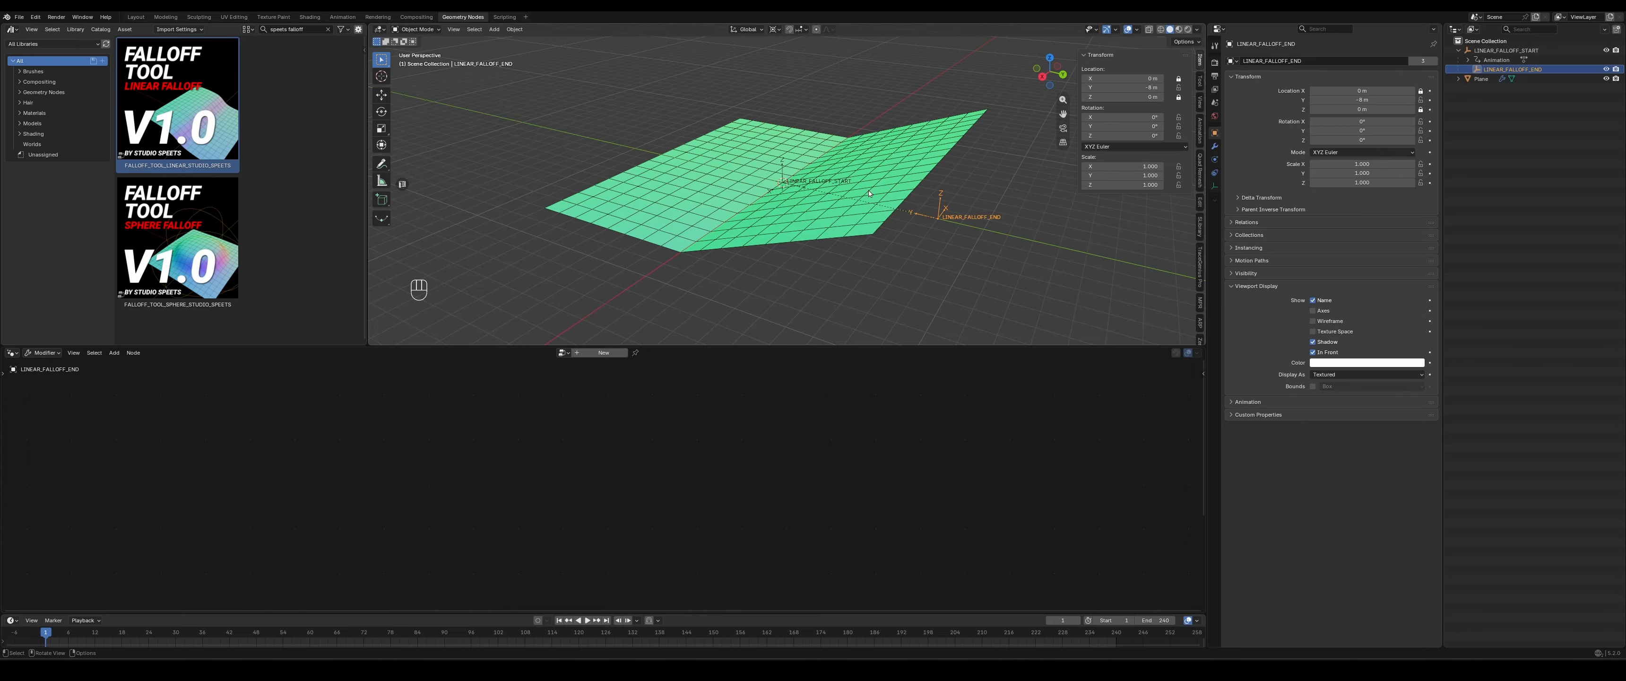
{"action": "left_click", "coordinate": [925, 146]}
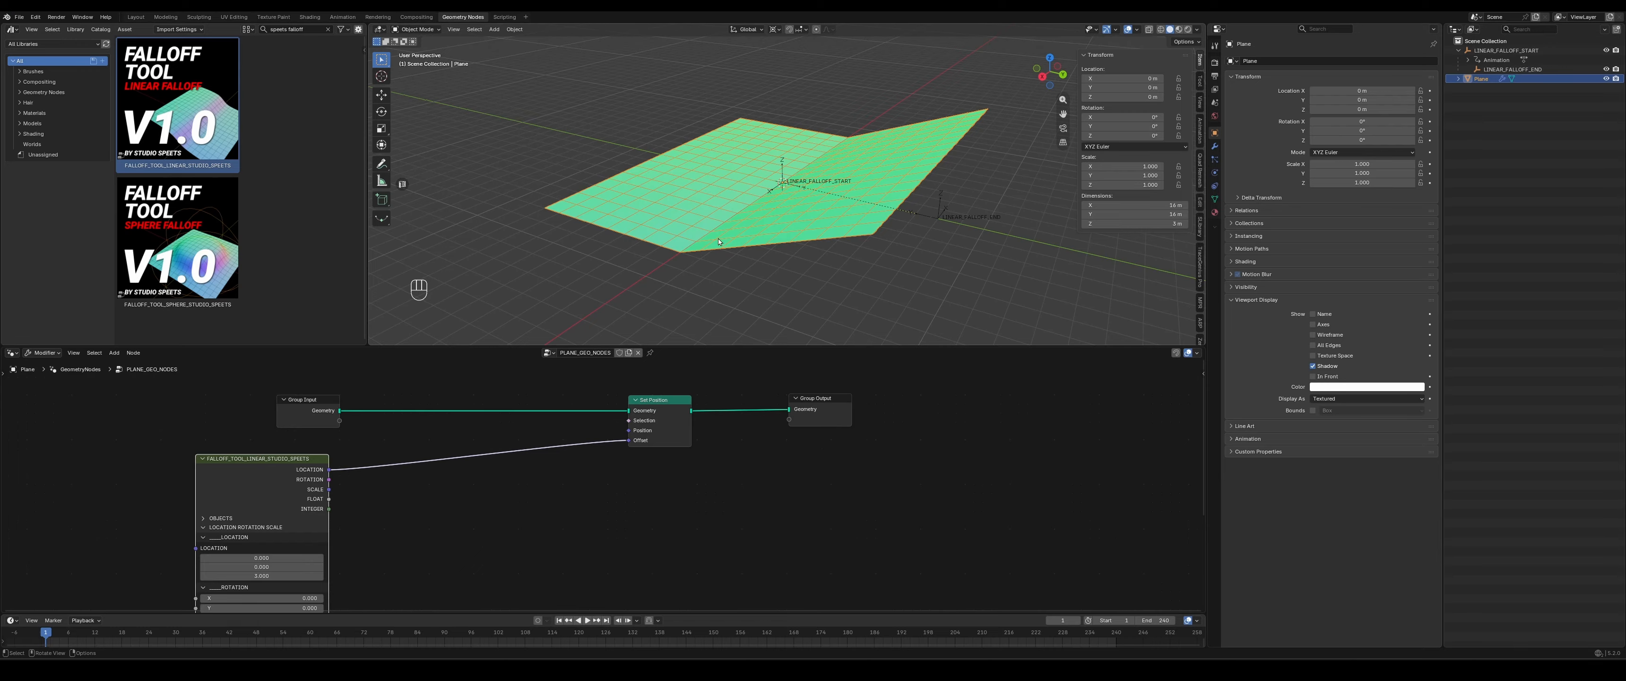
{"action": "middle_click_drag", "start_coordinate": [718, 224], "coordinate": [749, 224]}
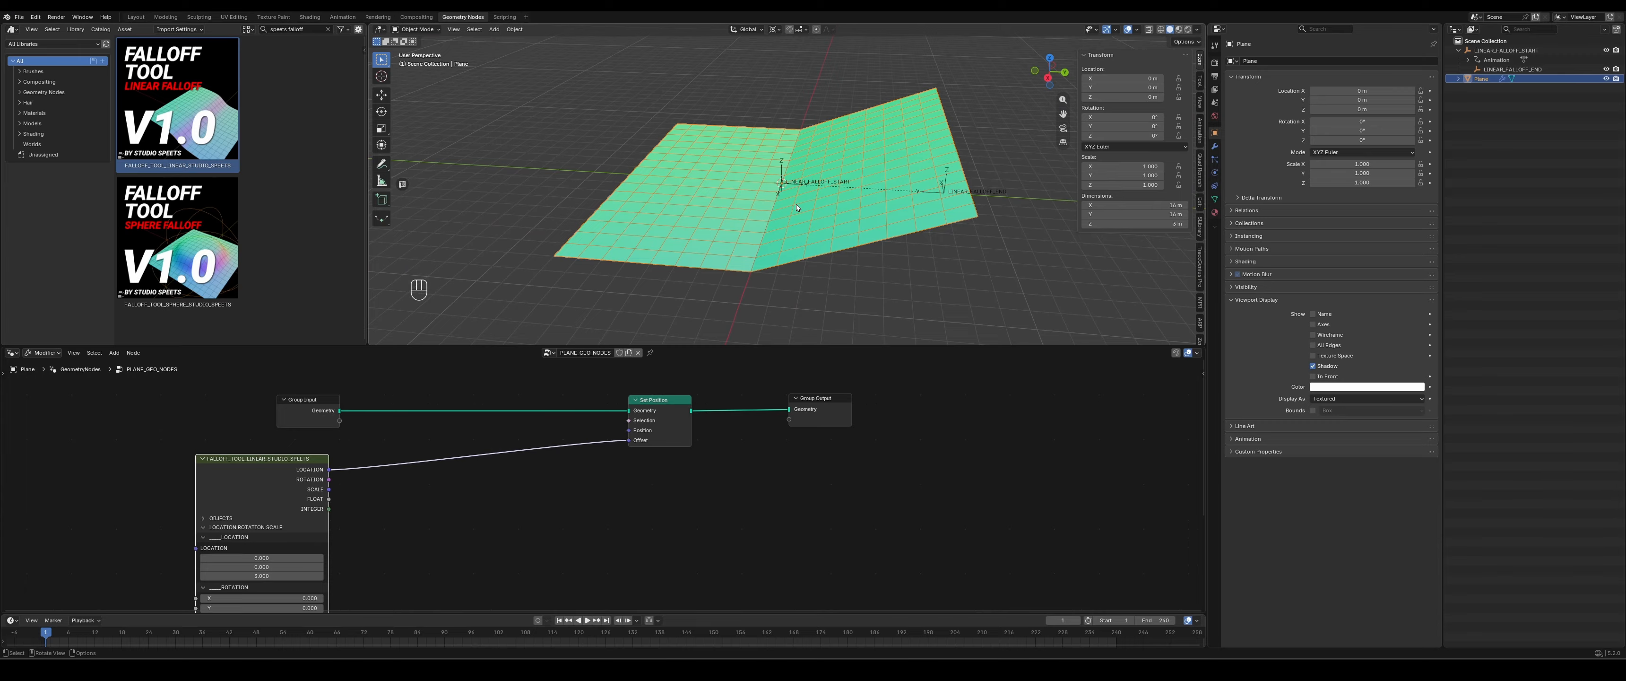
{"action": "middle_click_drag", "start_coordinate": [915, 218], "coordinate": [794, 211]}
{"action": "key", "text": "KP_7"}
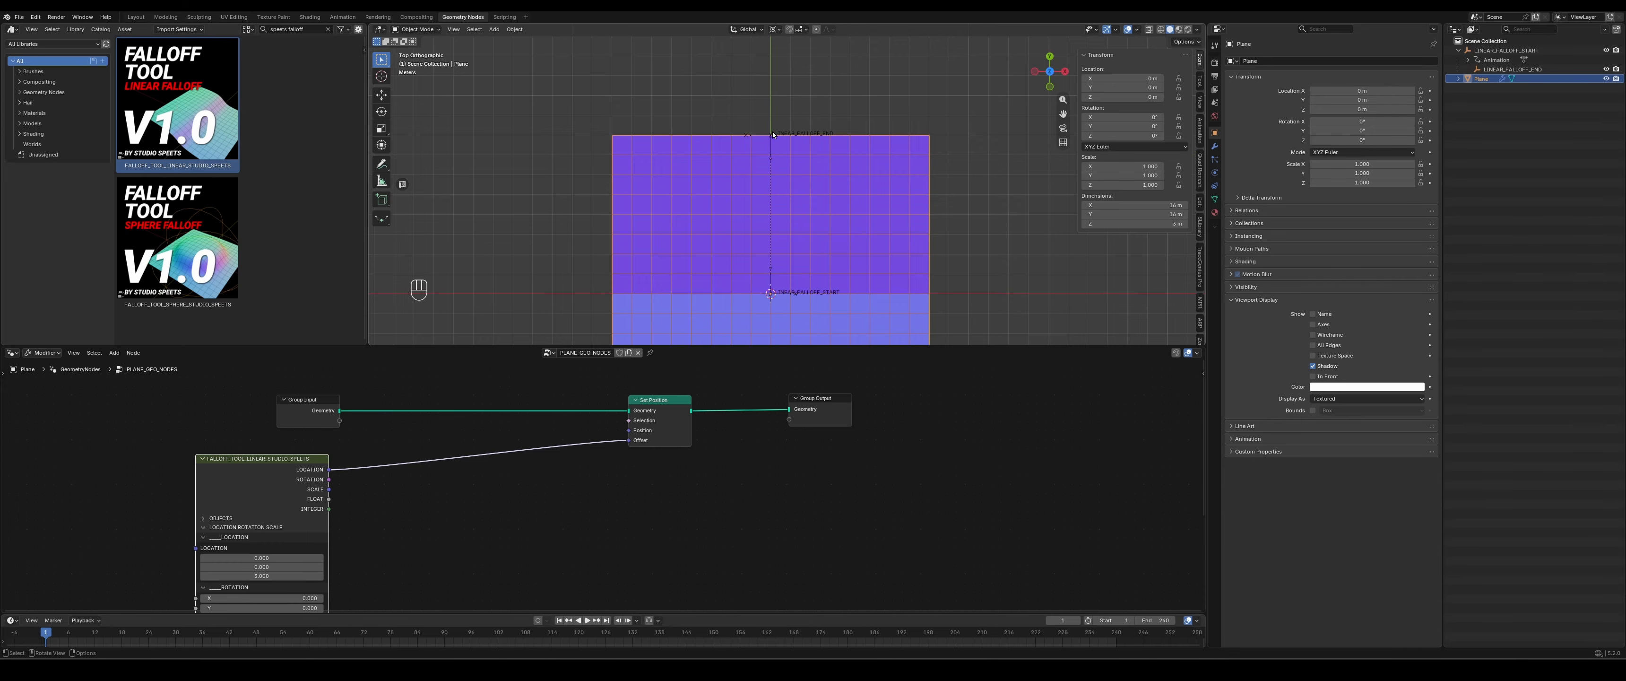
{"action": "scroll", "coordinate": [773, 135], "scroll_direction": "up", "scroll_amount": 7}
{"action": "middle_click_drag", "start_coordinate": [785, 136], "coordinate": [845, 264], "text": "shift"}
- Move the LINEAR_FALLOFF_START empty along the Y axis to about -4.3 m and enlarge the 3D viewport
{"action": "left_click", "coordinate": [751, 177]}
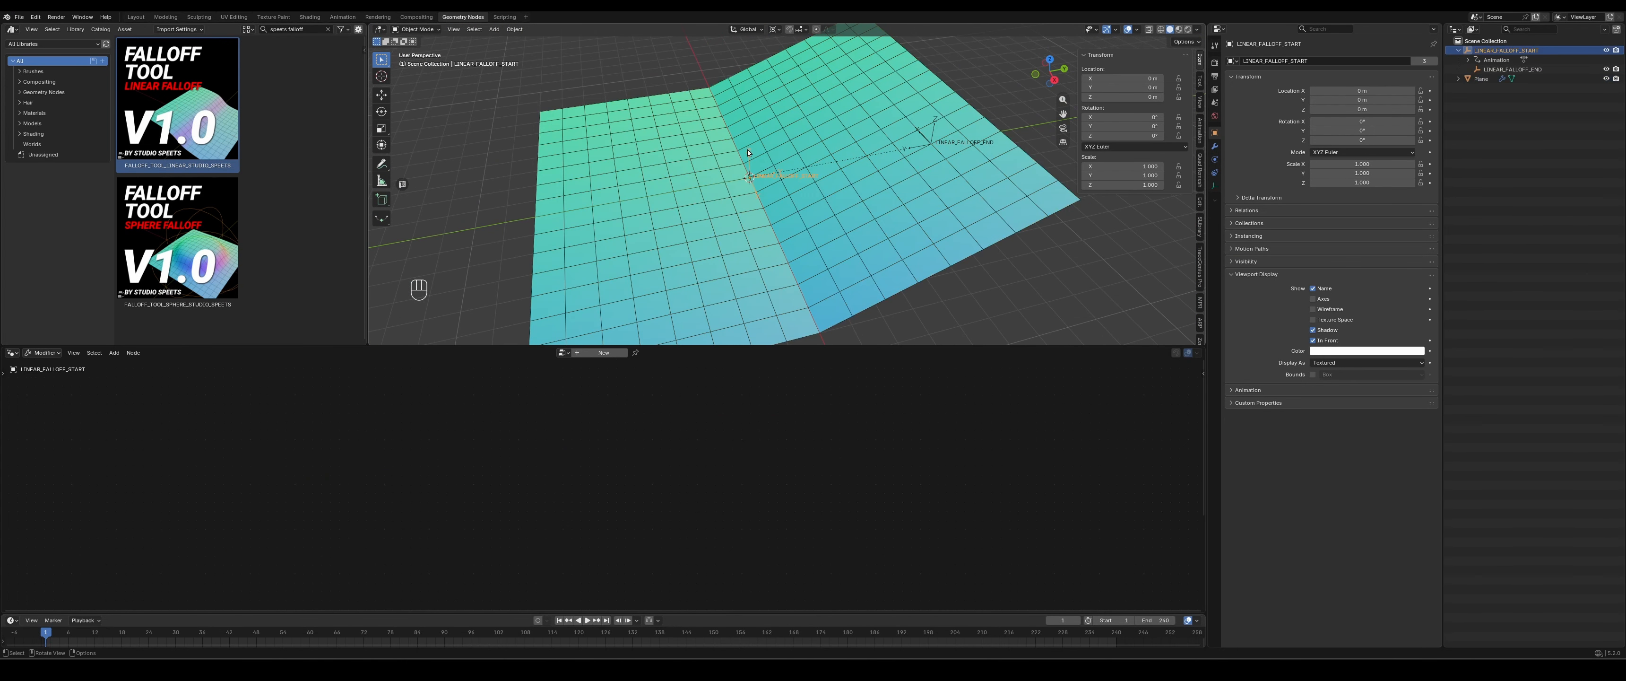
{"action": "key", "text": "g"}
{"action": "key", "text": "y"}
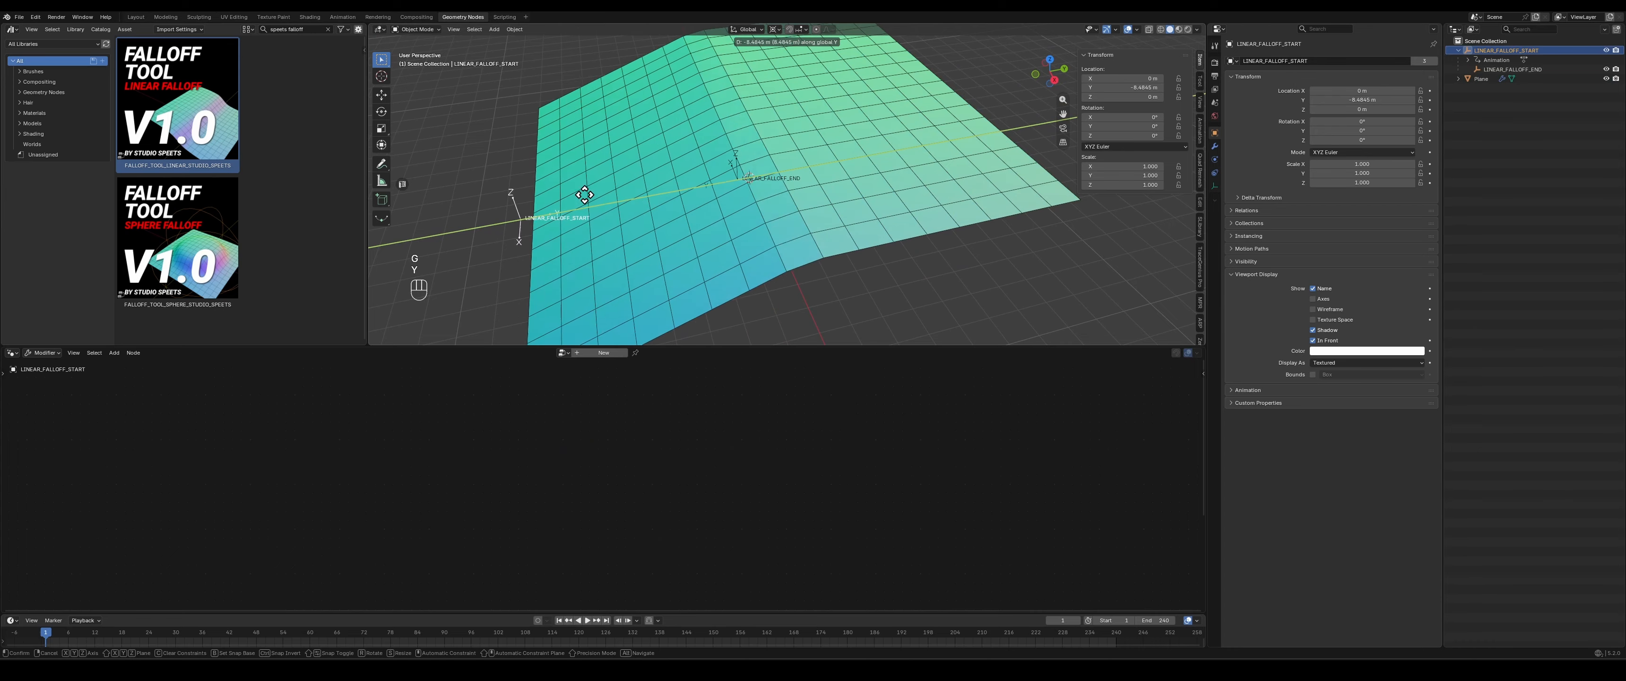
{"action": "left_click", "coordinate": [762, 344]}
{"action": "left_click_drag", "start_coordinate": [760, 346], "coordinate": [815, 470]}
{"action": "scroll", "coordinate": [824, 359], "scroll_direction": "down", "scroll_amount": 4}
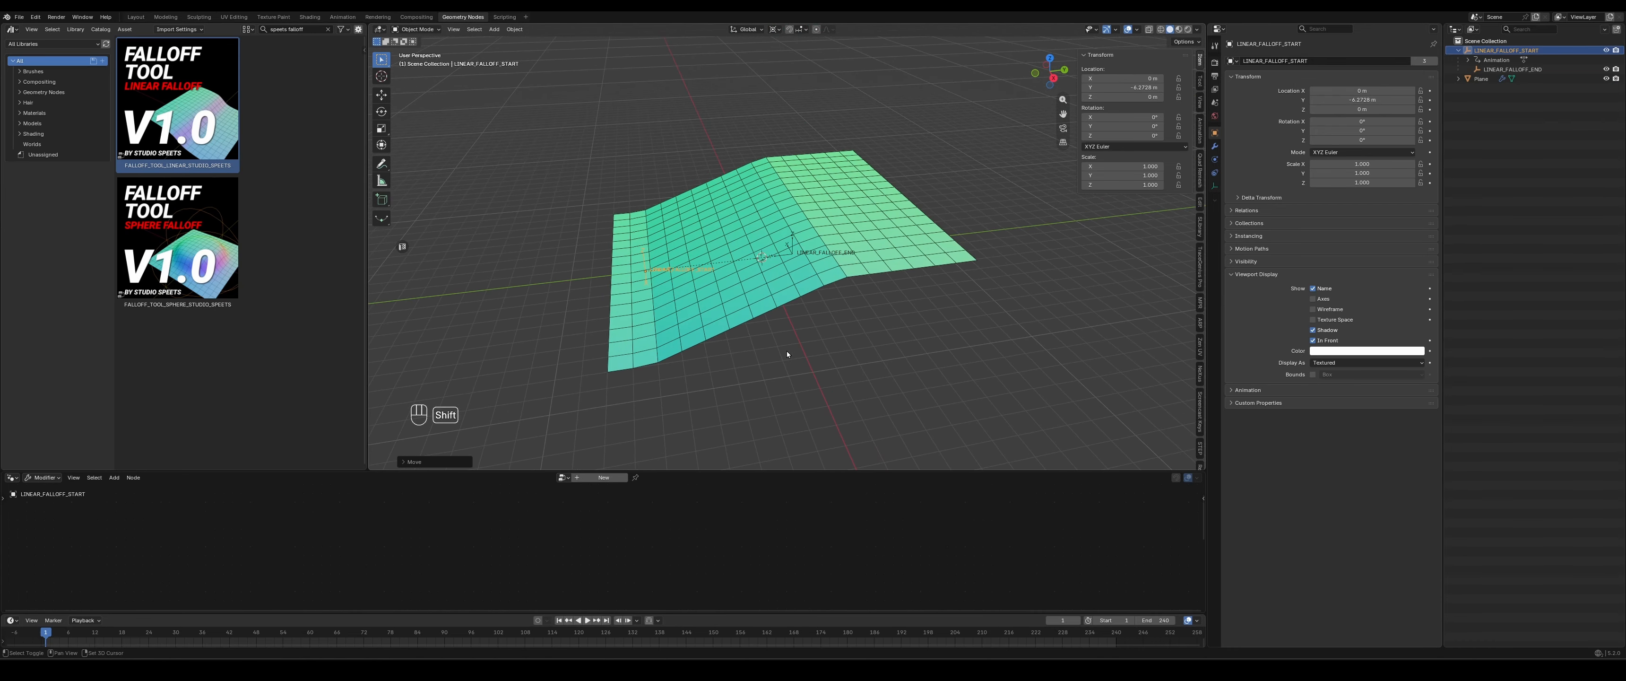
- Slide the LINEAR_FALLOFF_START empty along the Y axis again, keeping it near the plane's negative Y edge
{"action": "key", "text": "g"}
{"action": "key", "text": "y"}
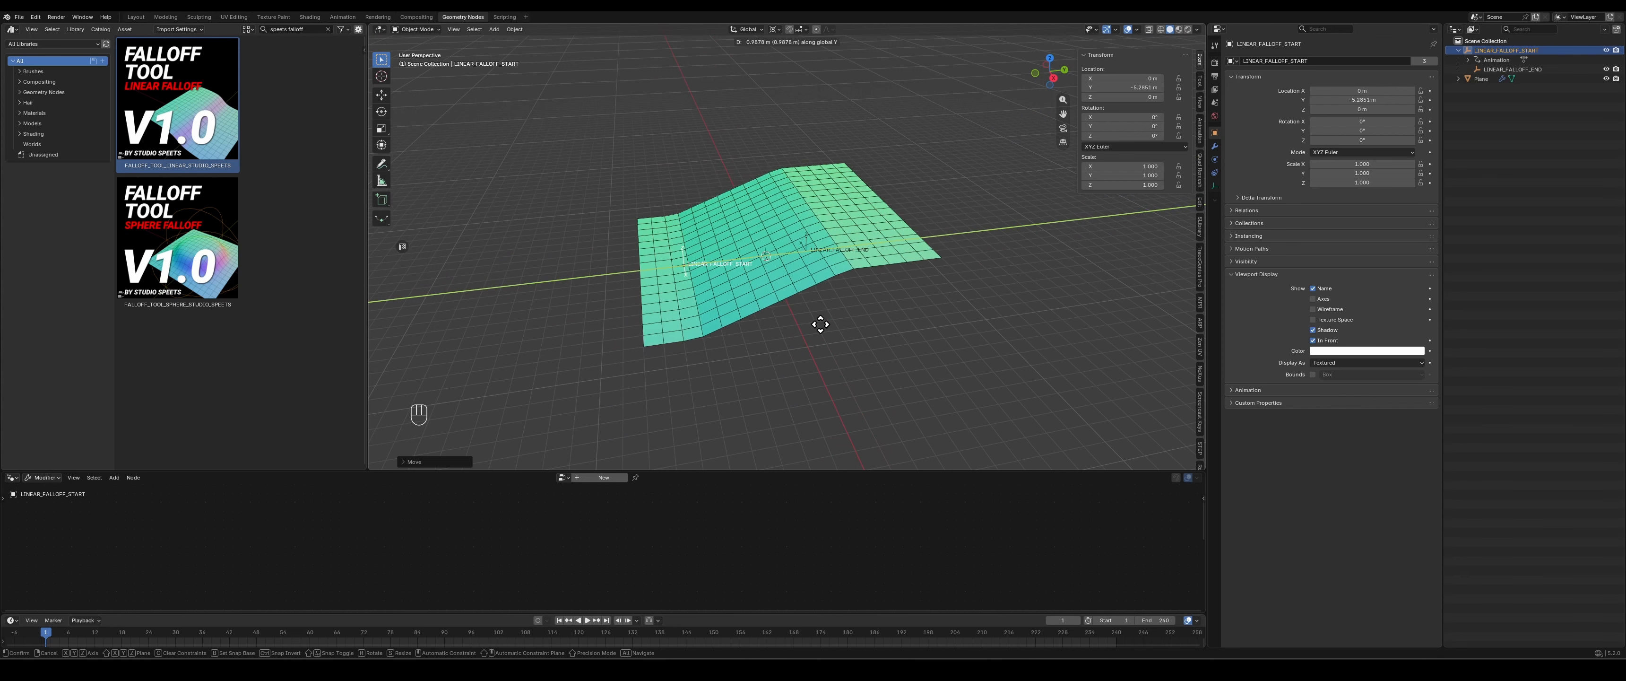
{"action": "left_click", "coordinate": [796, 329]}
{"action": "middle_click_drag", "start_coordinate": [813, 305], "coordinate": [762, 285]}
- Select the plane, pin its PLANE_GEO_NODES tree in the node editor, and make the node editor taller
{"action": "left_click", "coordinate": [762, 285]}
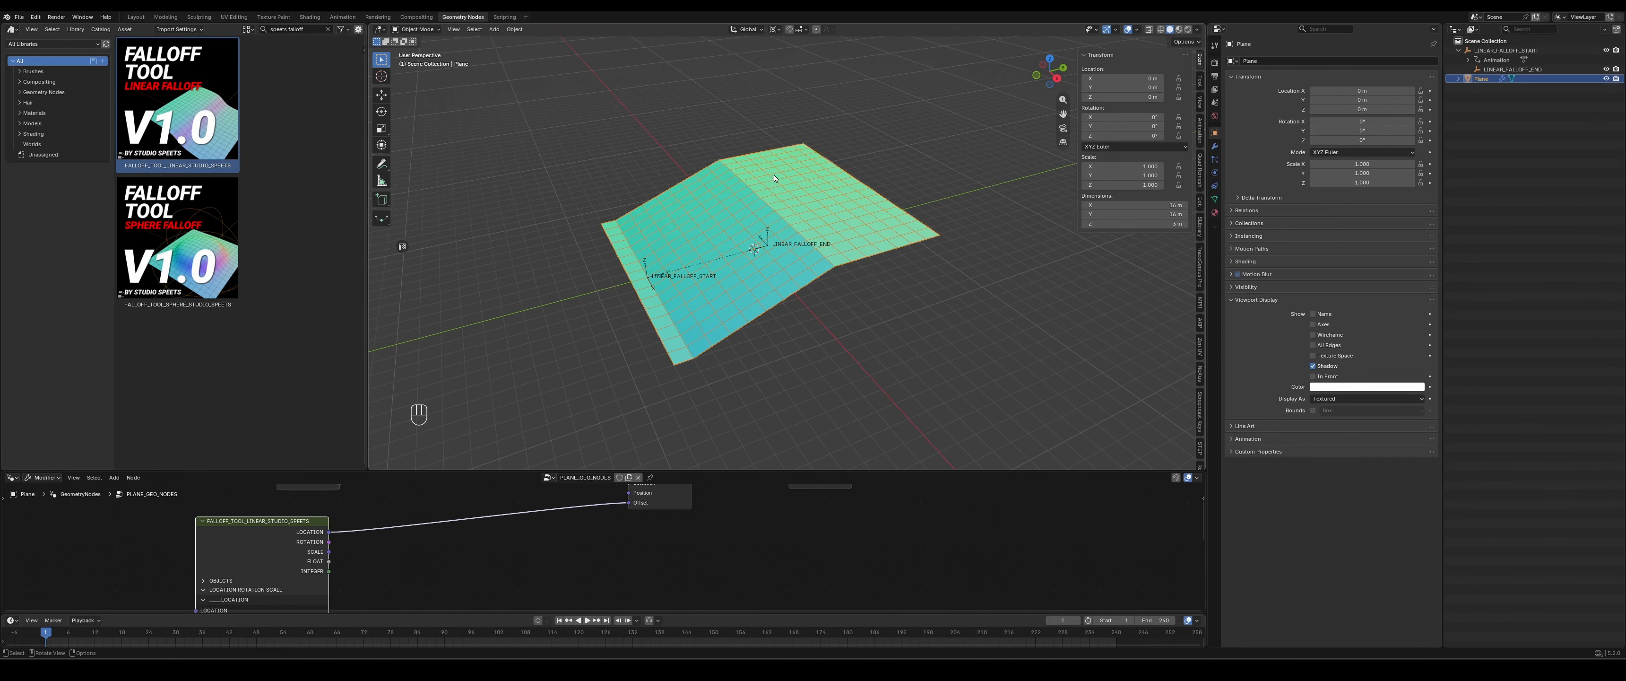
{"action": "left_click", "coordinate": [650, 477]}
{"action": "left_click_drag", "start_coordinate": [677, 472], "coordinate": [687, 411]}
{"action": "middle_click_drag", "start_coordinate": [627, 532], "coordinate": [570, 564]}
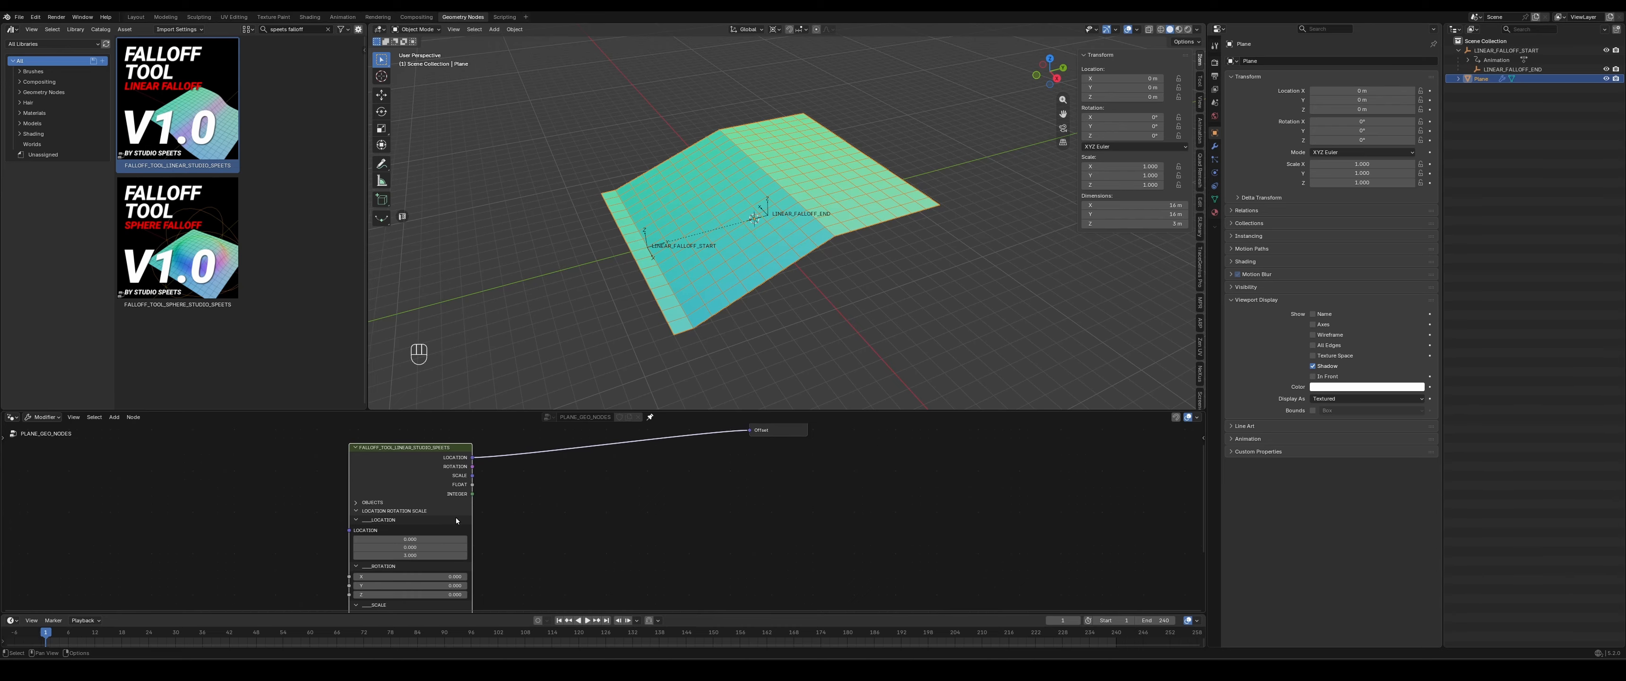
- Flatten the plane by setting the linear falloff node's LOCATION Z value to 0
{"action": "middle_click_drag", "start_coordinate": [734, 478], "coordinate": [656, 535]}
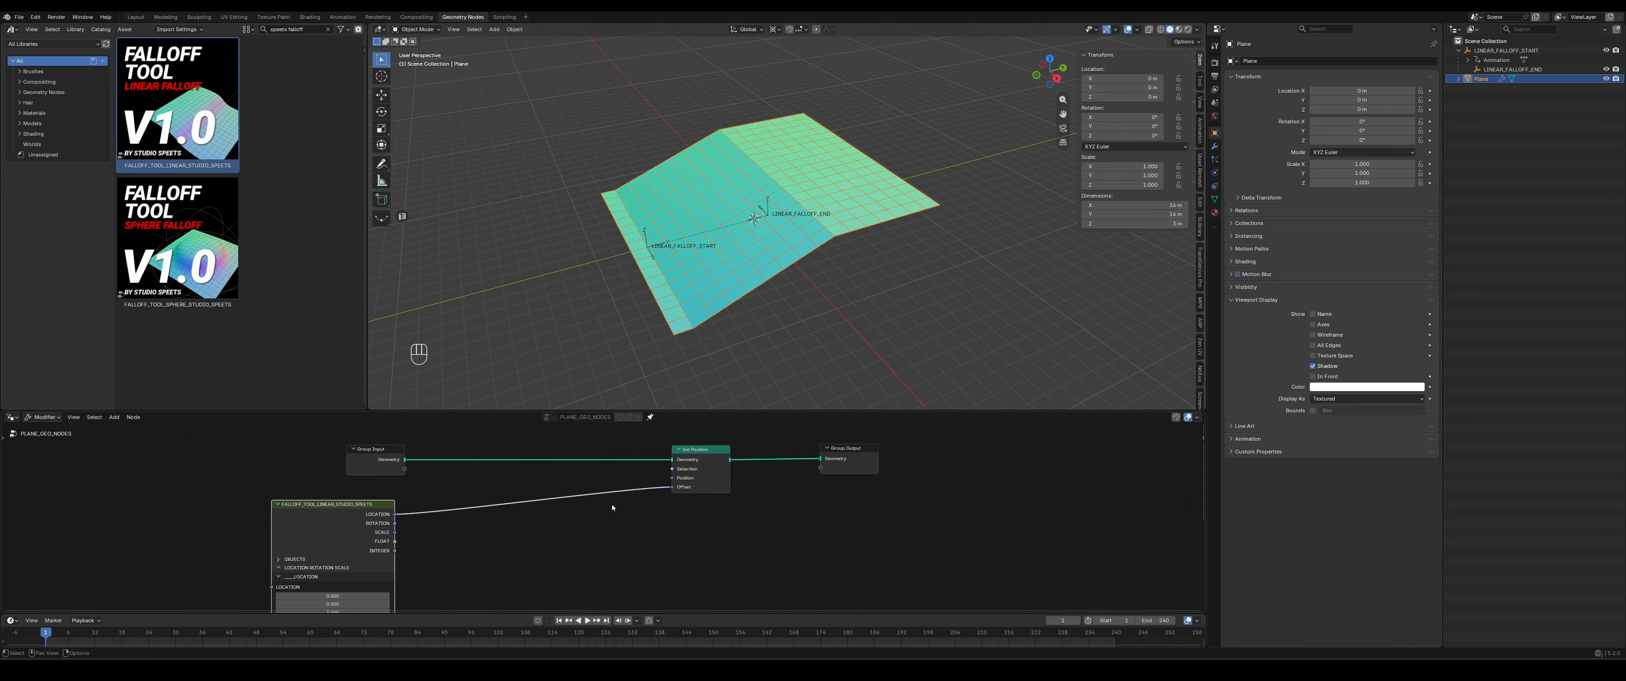
{"action": "middle_click_drag", "start_coordinate": [611, 504], "coordinate": [748, 443]}
{"action": "middle_click_drag", "start_coordinate": [664, 526], "coordinate": [484, 548]}
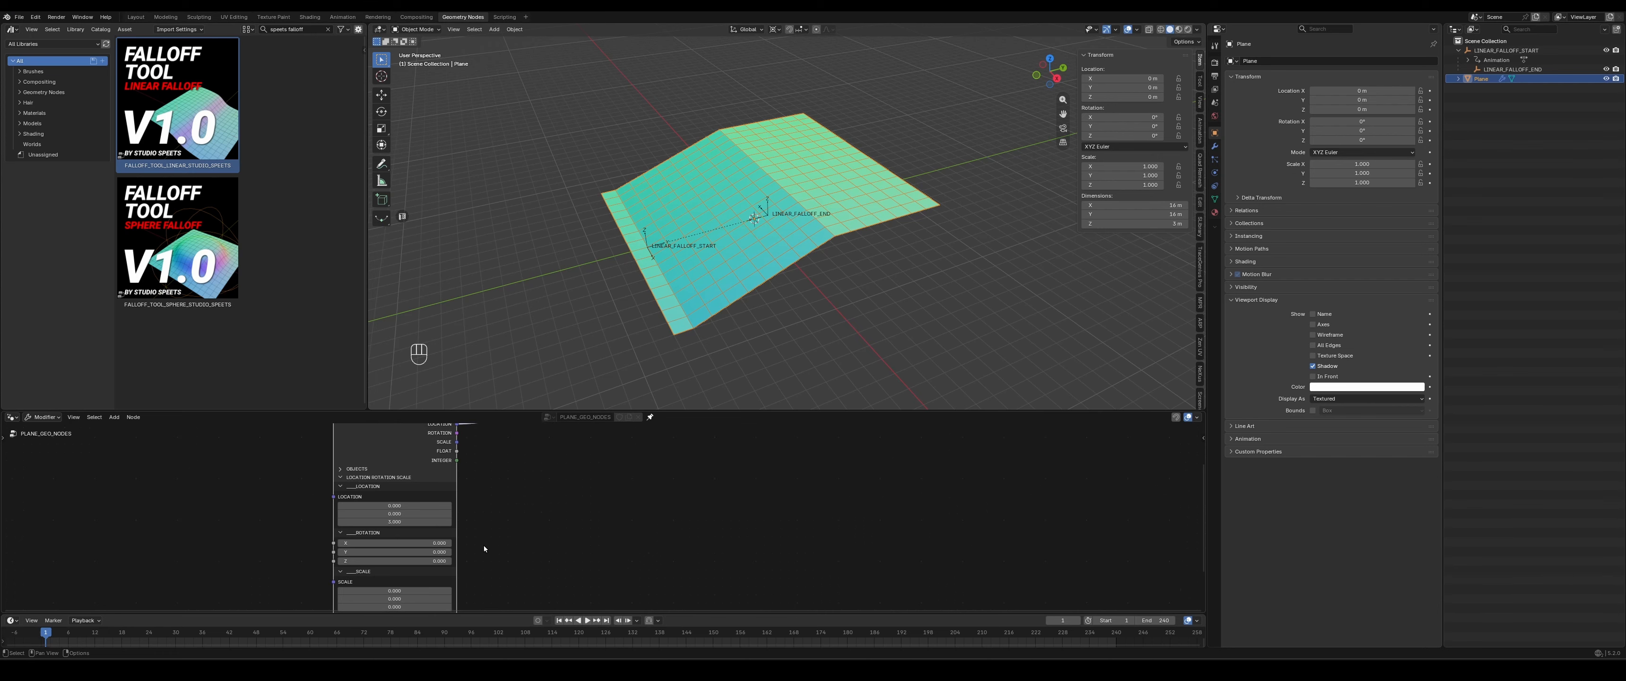
{"action": "left_click", "coordinate": [399, 521]}
{"action": "type", "text": "0"}
{"action": "key", "text": "Return"}
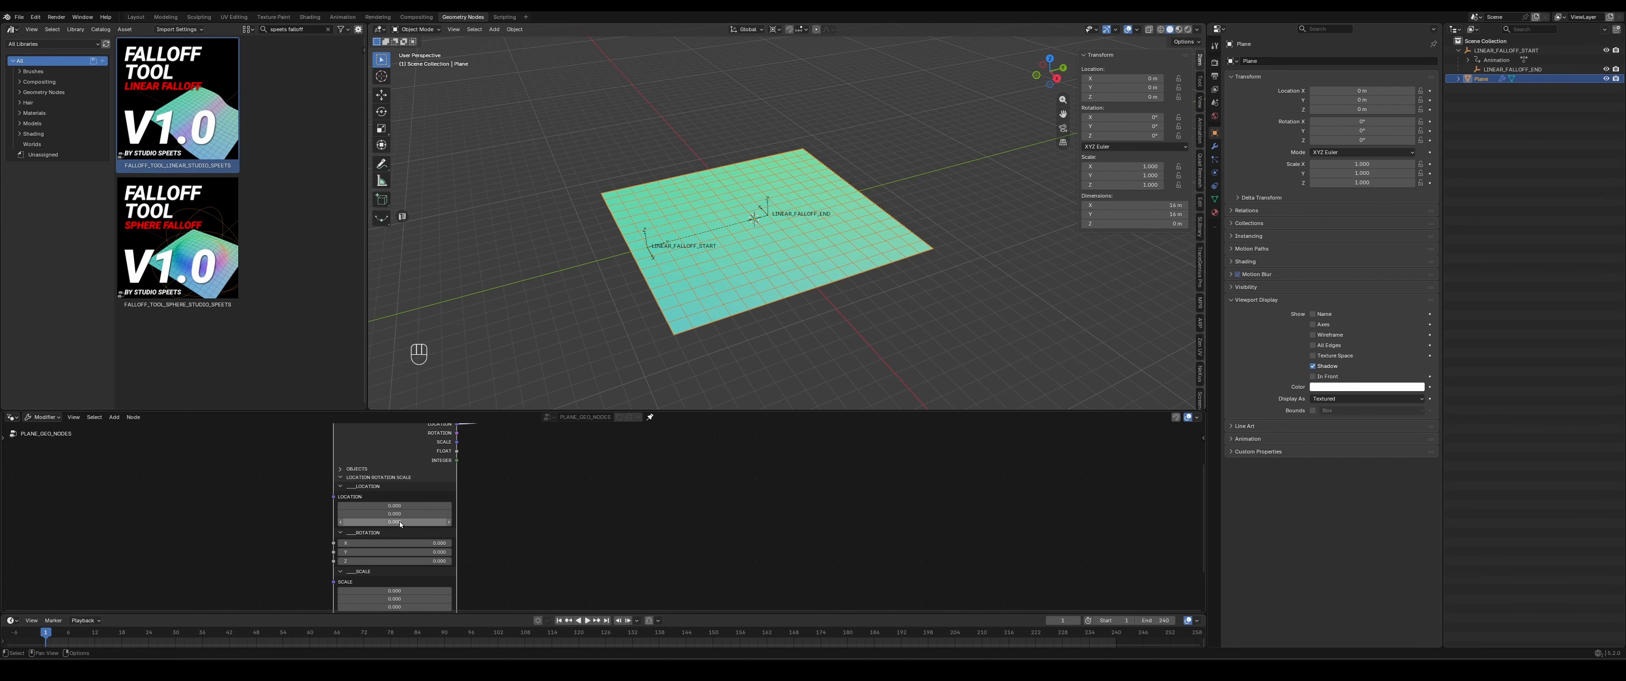
{"action": "middle_click_drag", "start_coordinate": [795, 290], "coordinate": [900, 259]}
{"action": "middle_click_drag", "start_coordinate": [542, 571], "coordinate": [544, 537]}
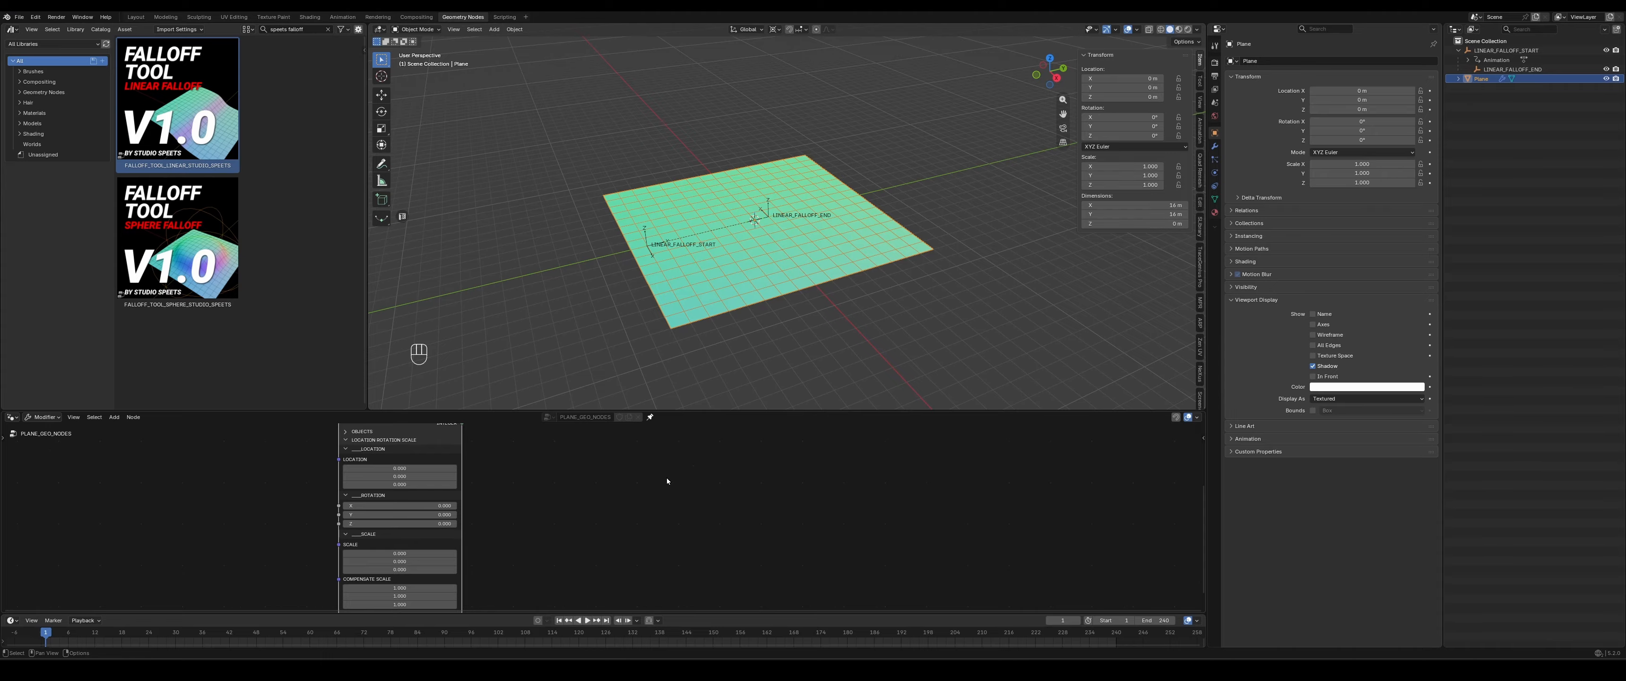
{"action": "middle_click_drag", "start_coordinate": [652, 440], "coordinate": [637, 526]}
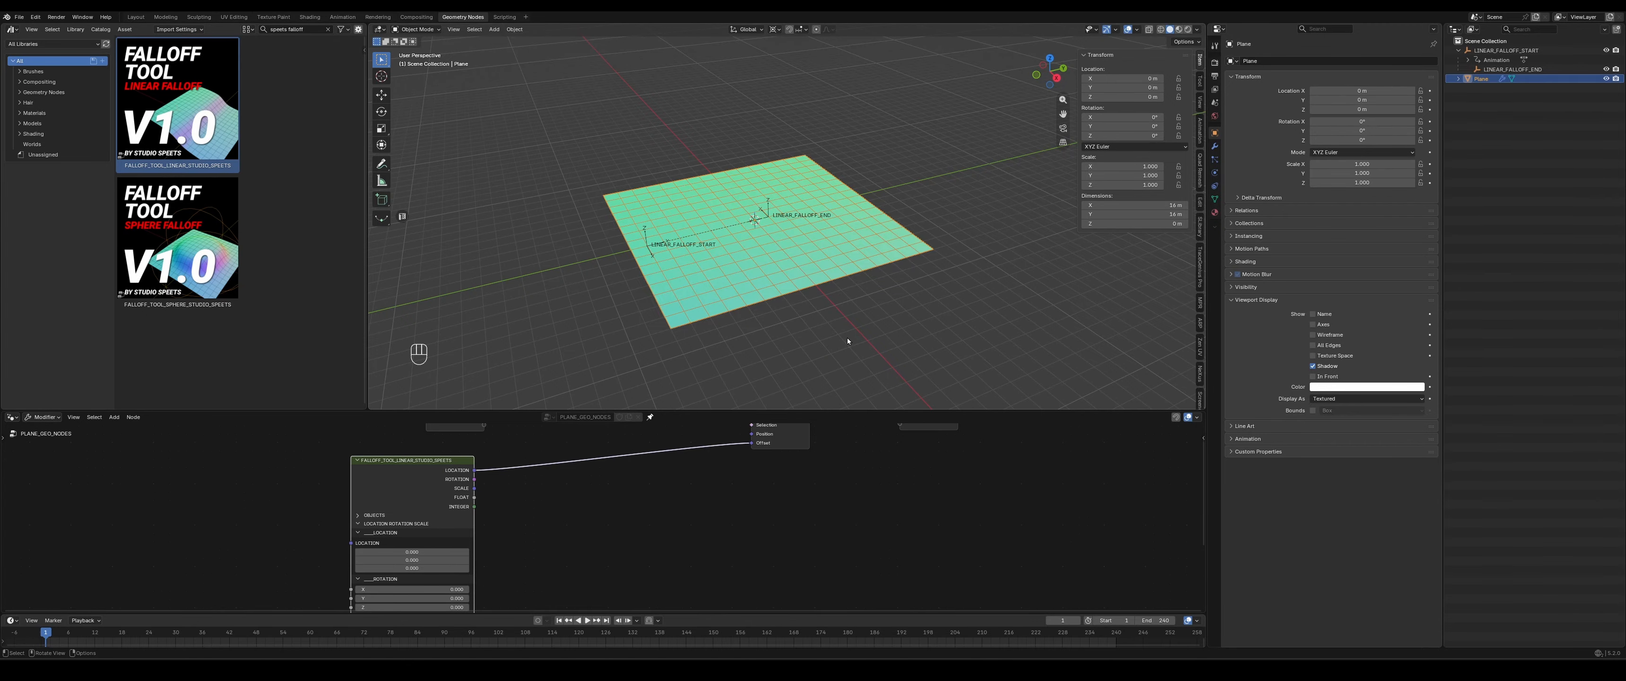
- Delete the plane and the LINEAR_FALLOFF_START empty together with its child LINEAR_FALLOFF_END
{"action": "key", "text": "Delete"}
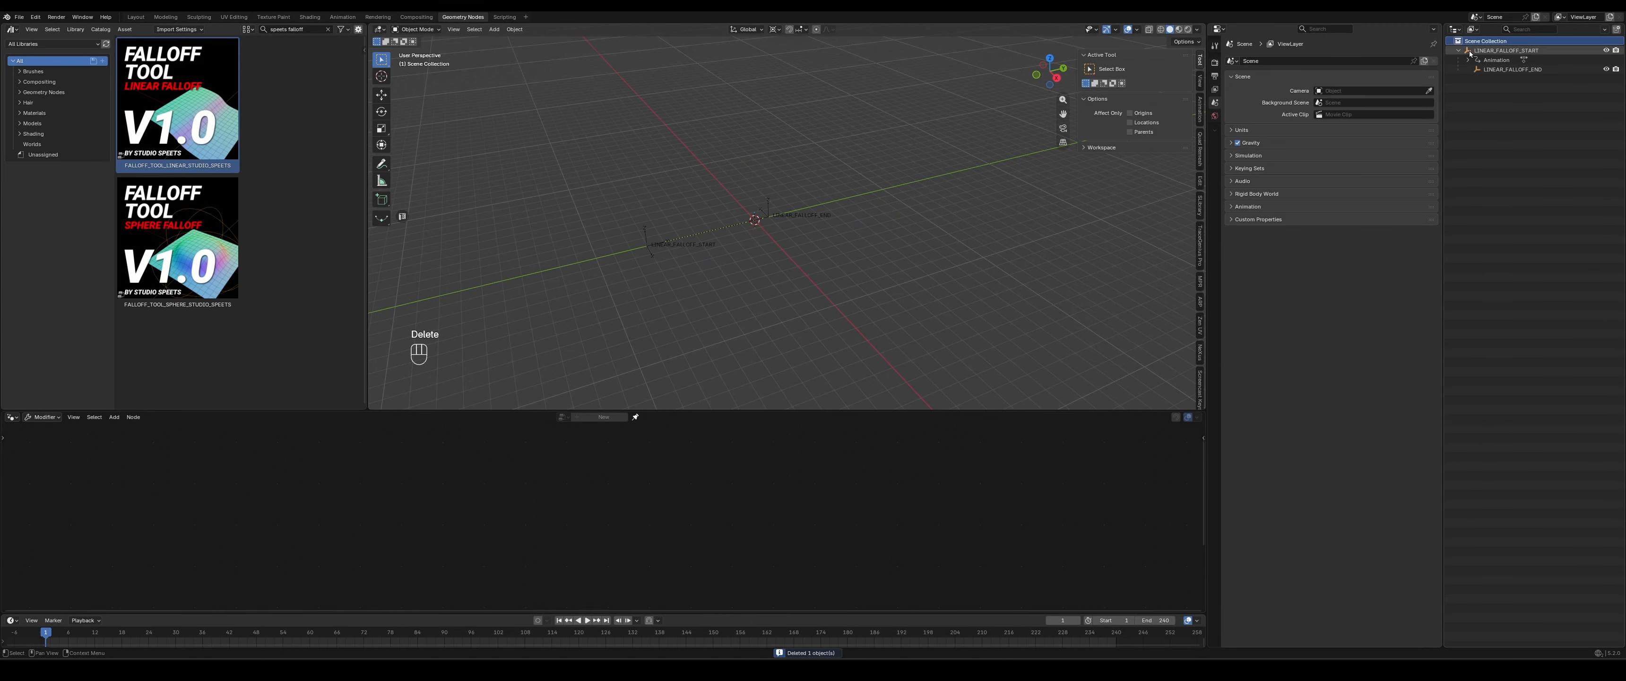
{"action": "double_click", "coordinate": [1470, 52]}
{"action": "key", "text": "Delete"}
- Purge the file's unused local and linked data-blocks with recursive delete enabled
{"action": "left_click", "coordinate": [19, 17]}
{"action": "mouse_move", "coordinate": [38, 193]}
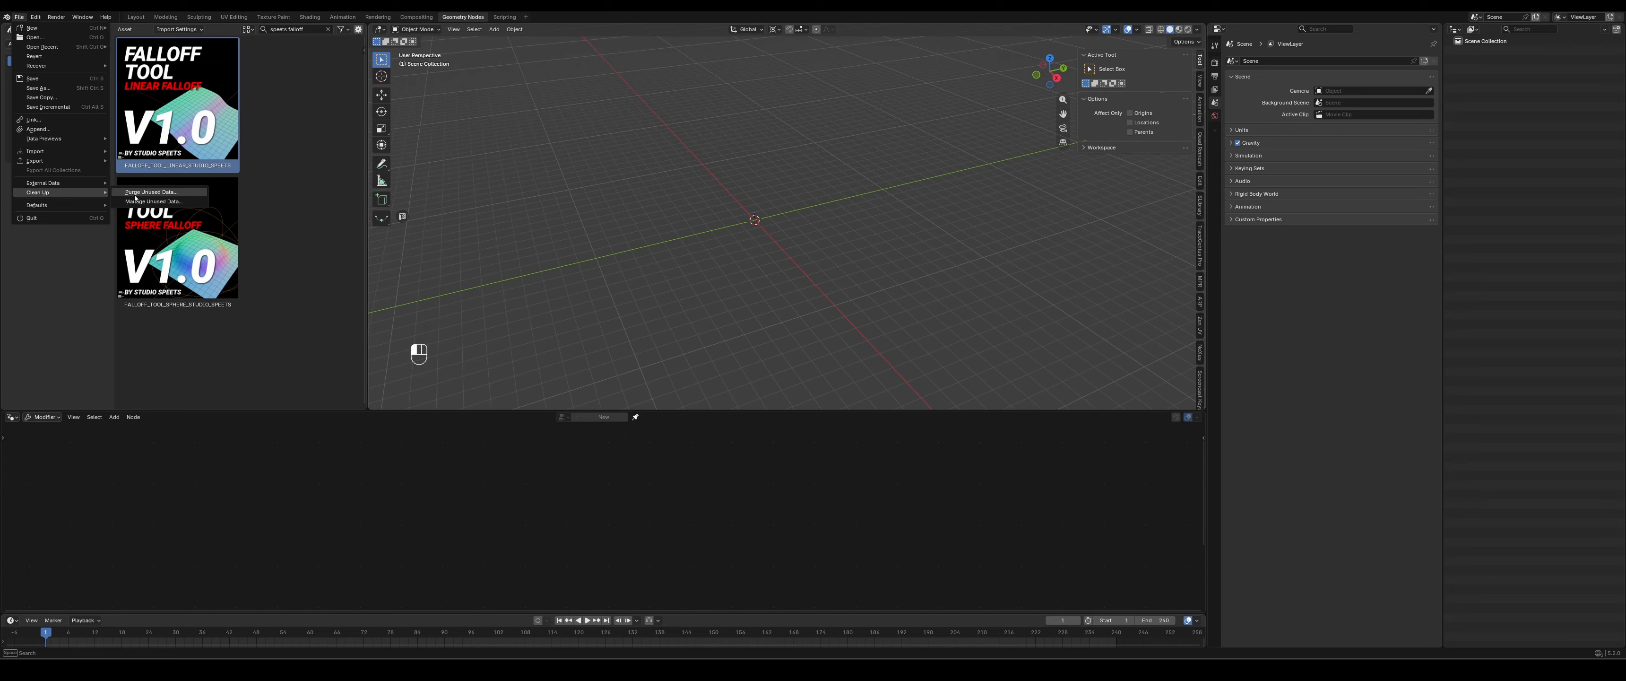
{"action": "left_click", "coordinate": [134, 193]}
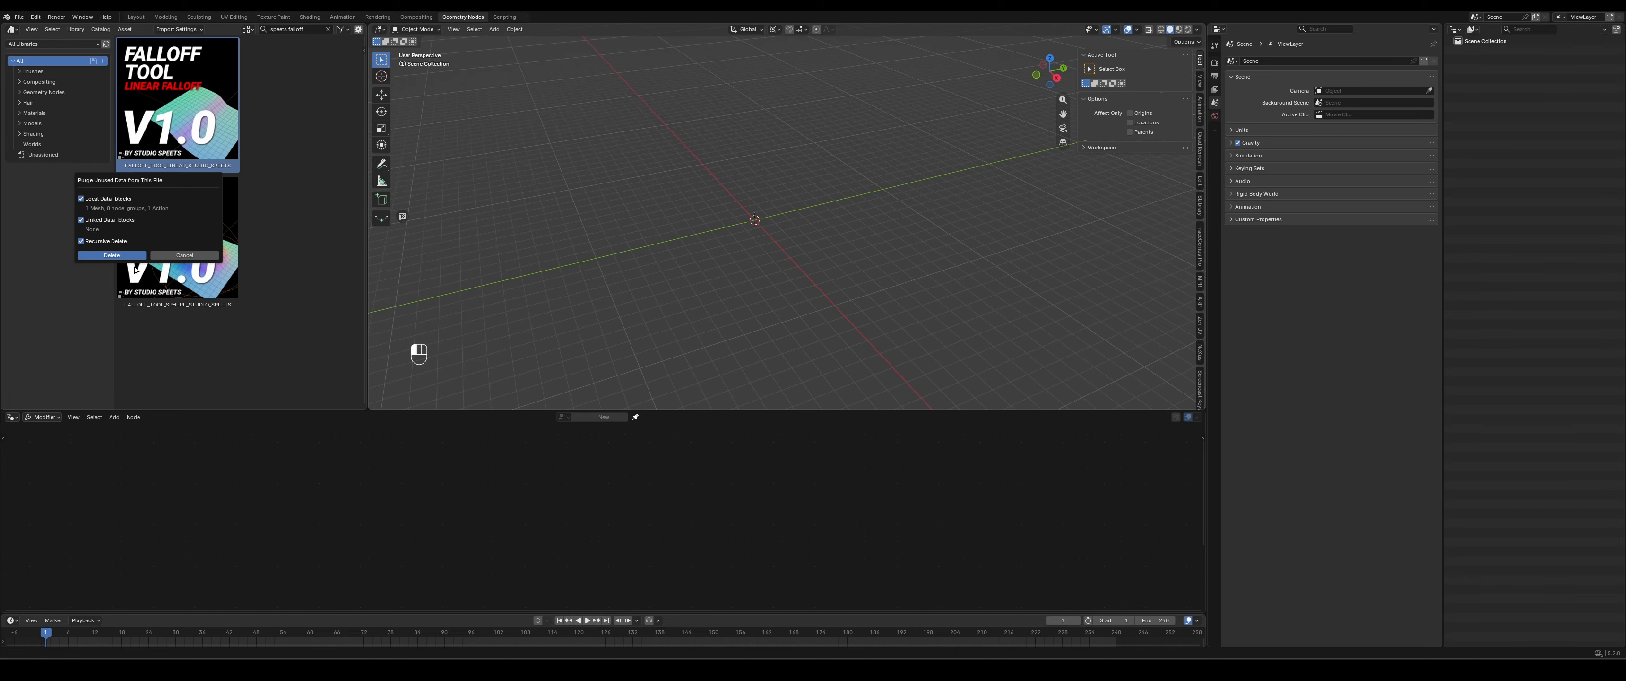
{"action": "left_click", "coordinate": [112, 255]}
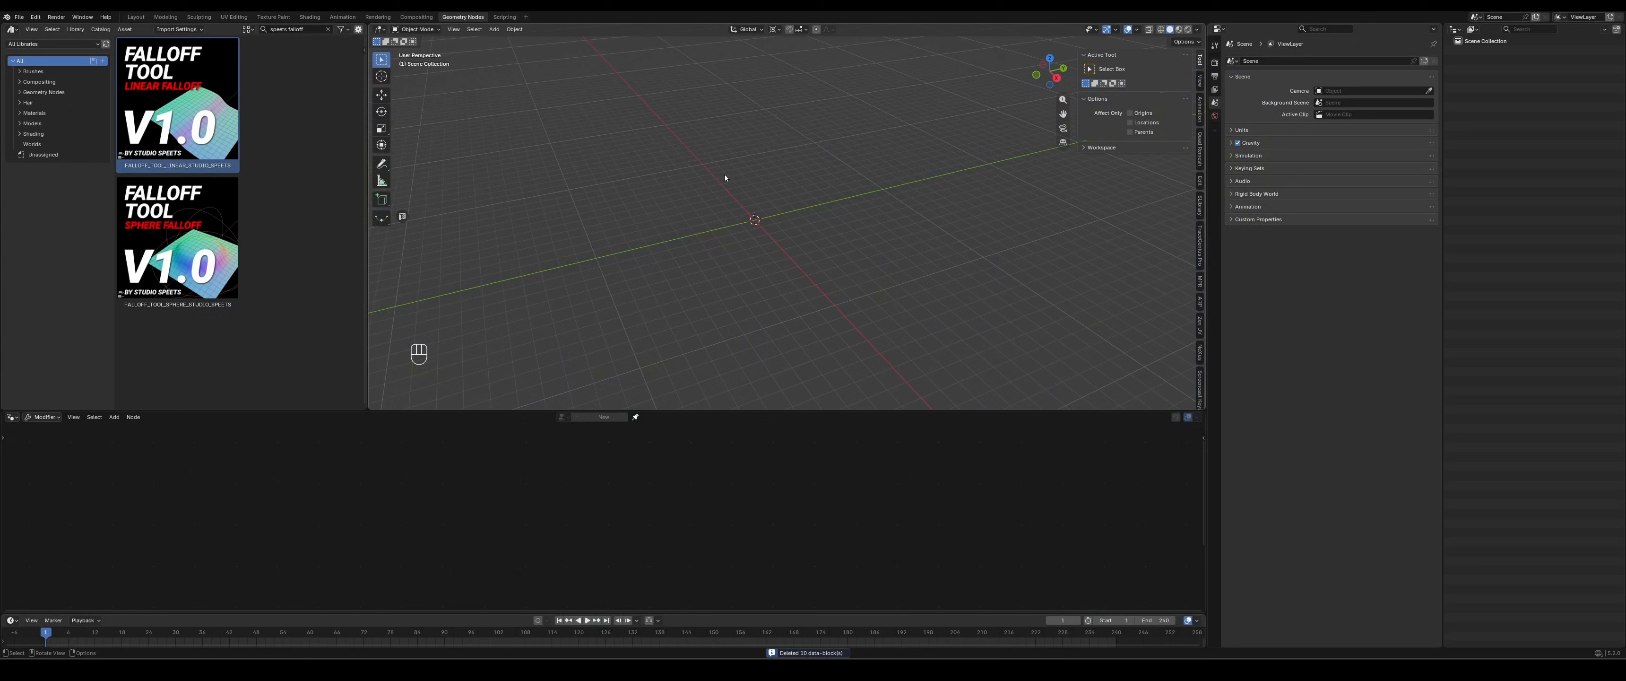
- Add an ico sphere mesh at the world origin with 3 subdivisions and make the 3D viewport taller
{"action": "key", "text": "shift+a"}
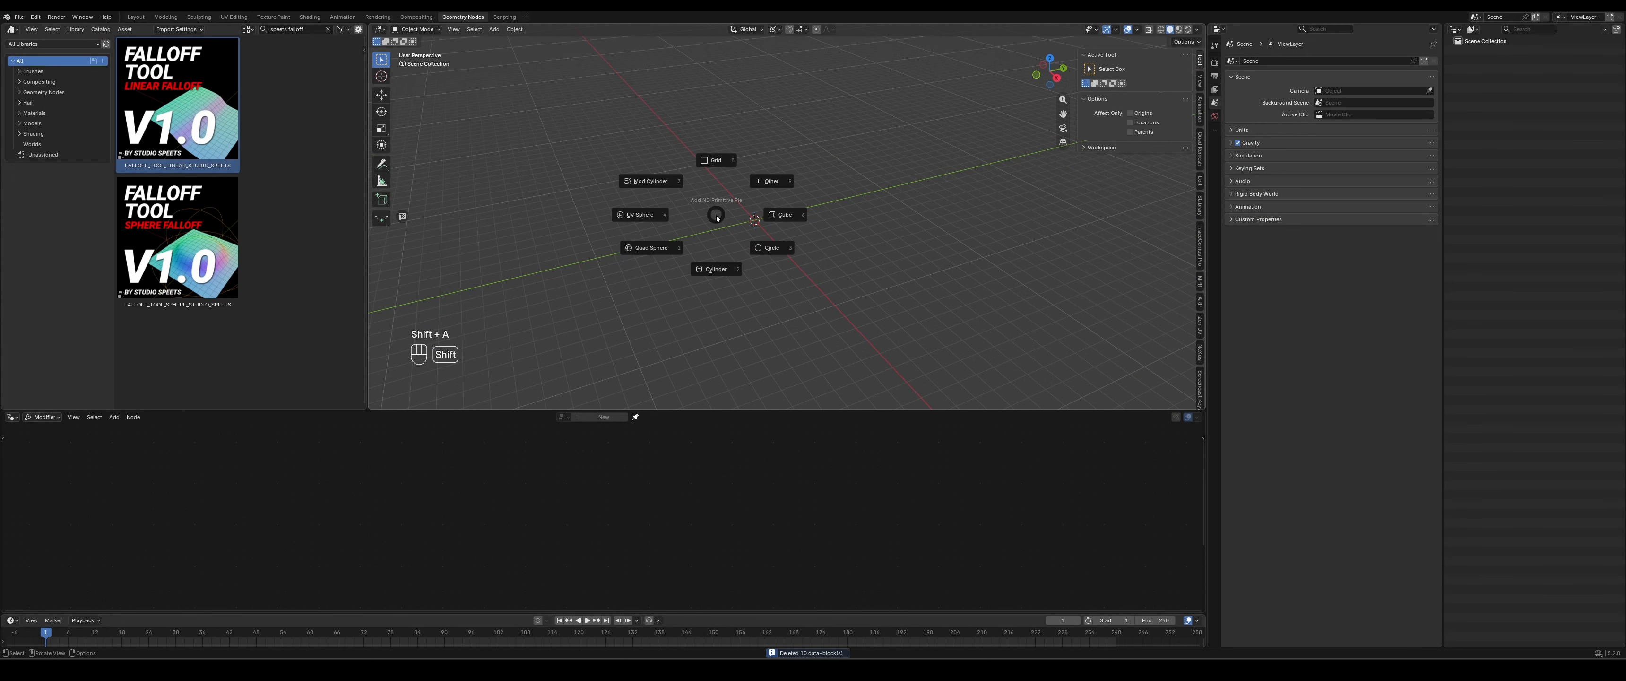
{"action": "left_click", "coordinate": [765, 186]}
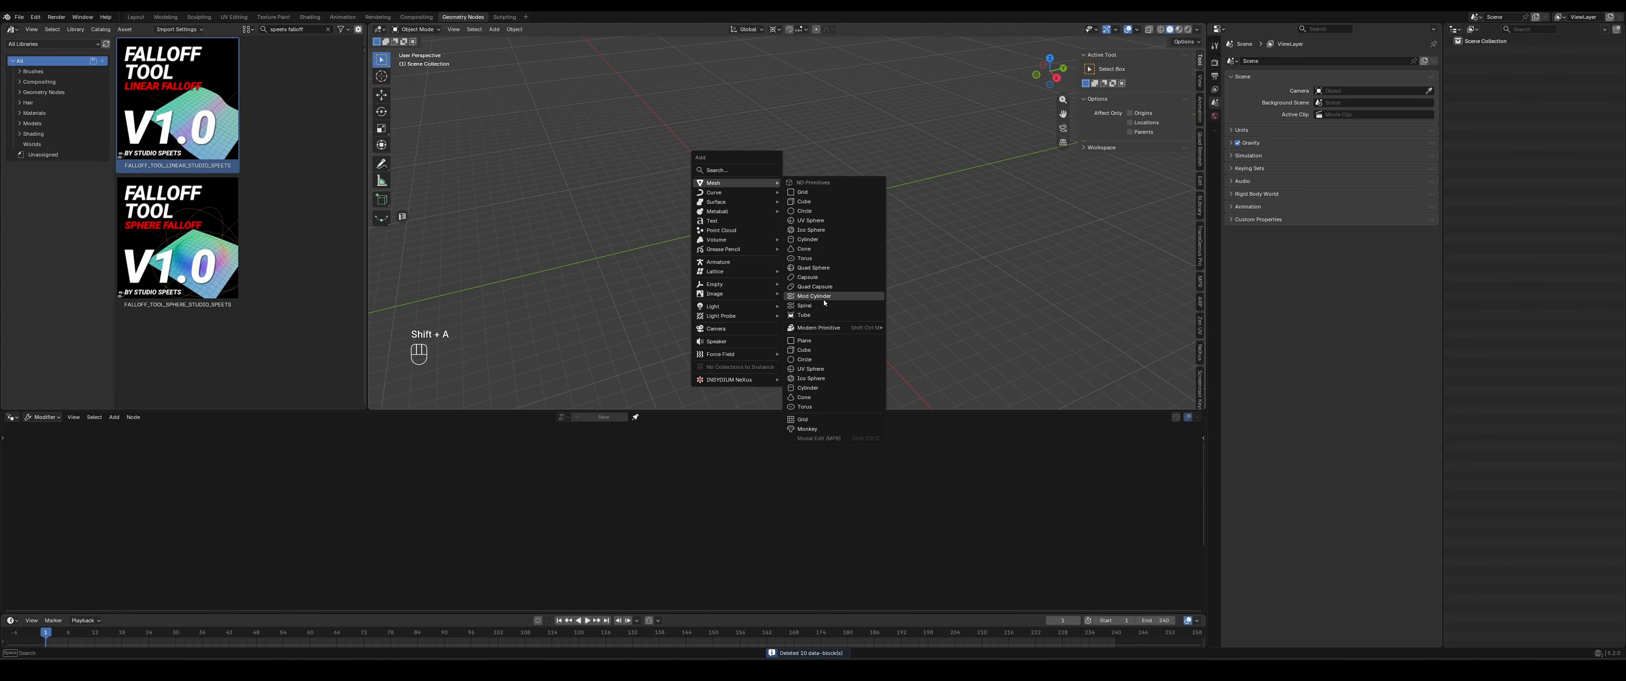
{"action": "left_click", "coordinate": [811, 378]}
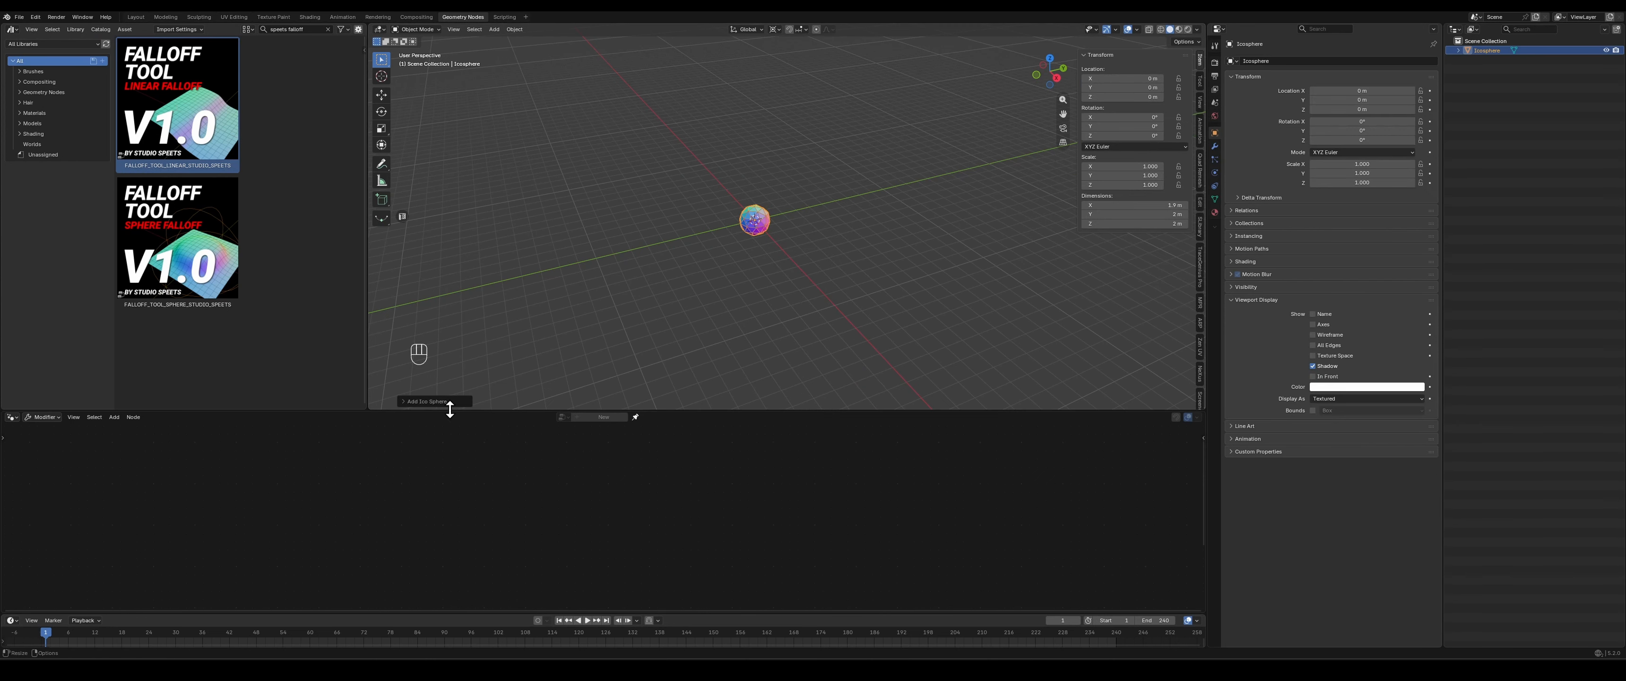
{"action": "left_click", "coordinate": [427, 401]}
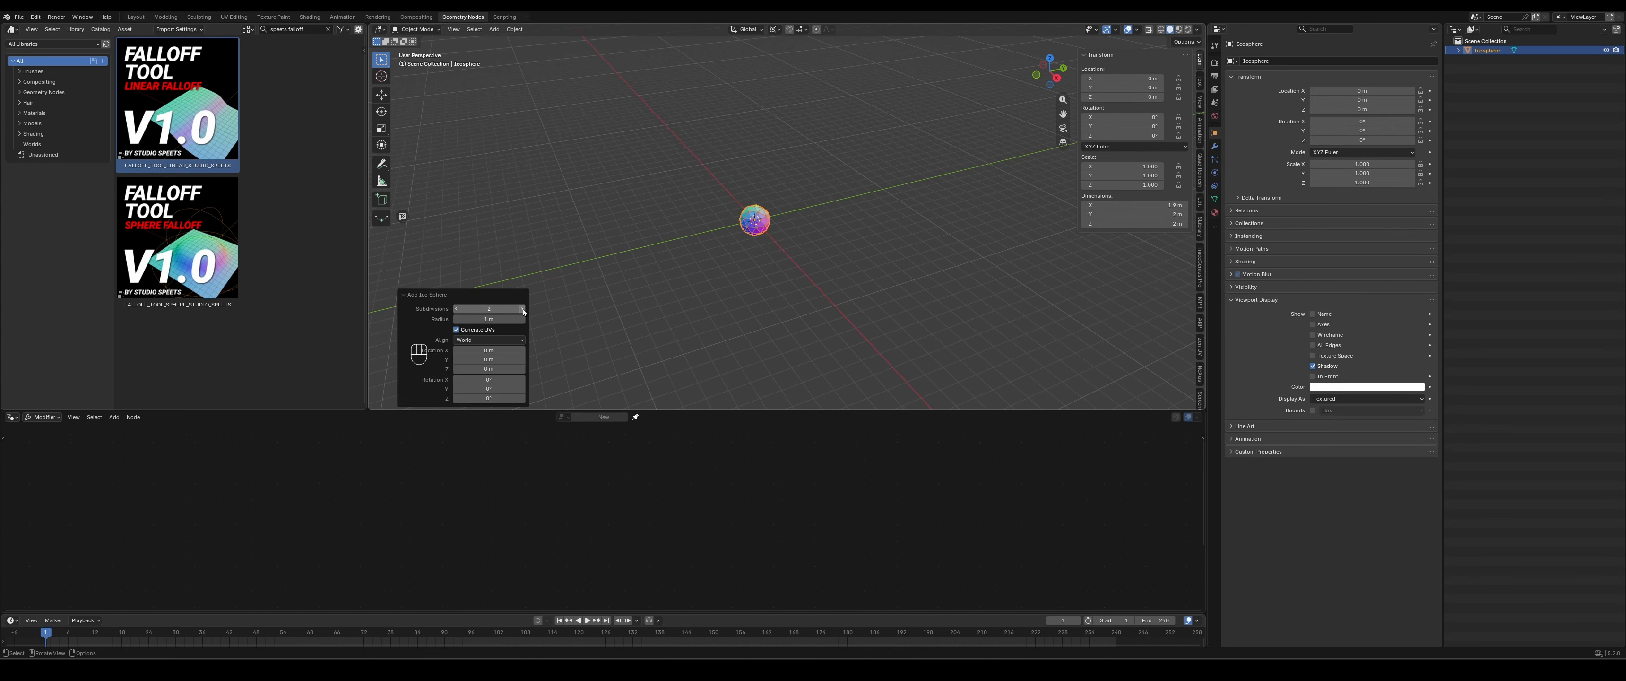
{"action": "left_click", "coordinate": [521, 309]}
{"action": "scroll", "coordinate": [713, 247], "scroll_direction": "up", "scroll_amount": 8}
{"action": "middle_click_drag", "start_coordinate": [716, 245], "coordinate": [854, 246], "text": "shift"}
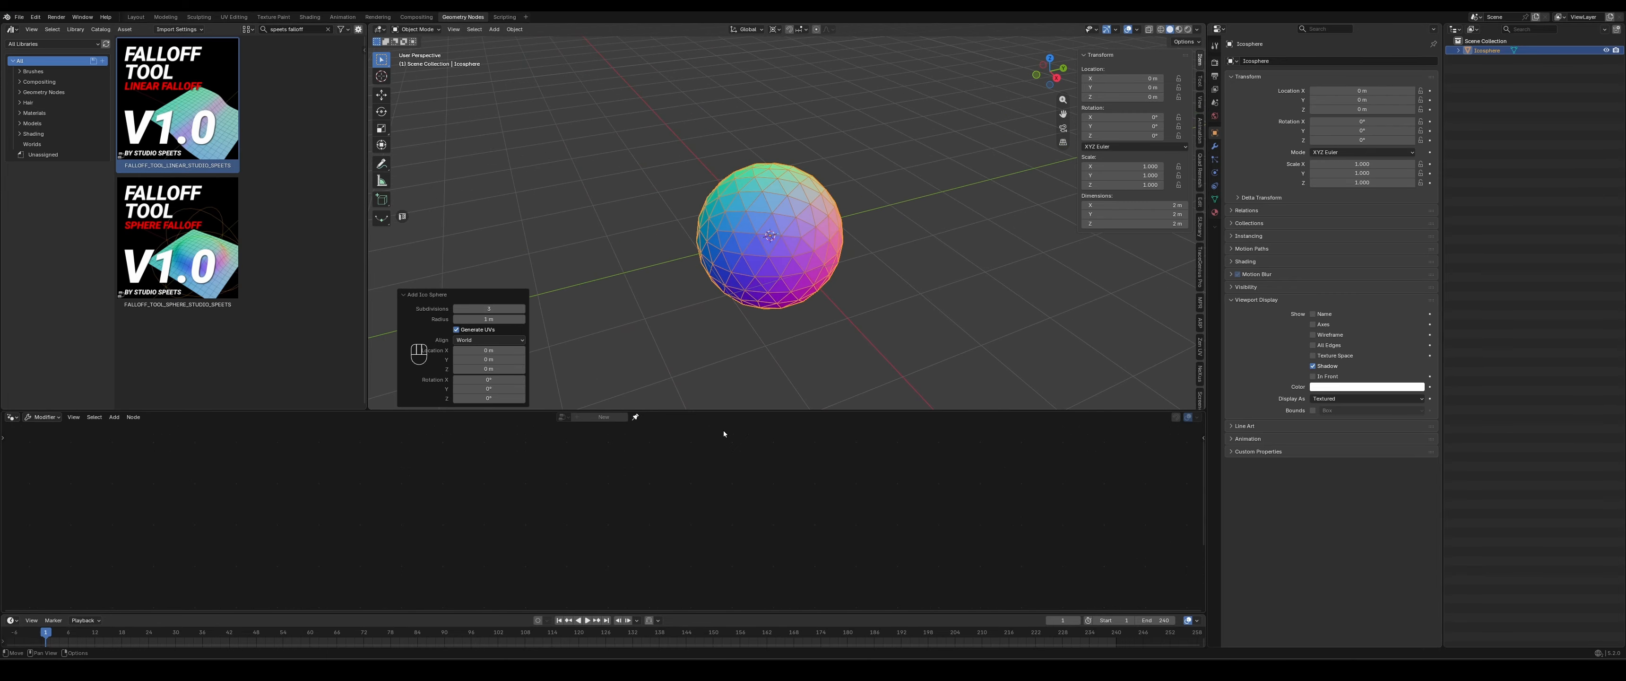
{"action": "left_click_drag", "start_coordinate": [737, 409], "coordinate": [734, 515]}
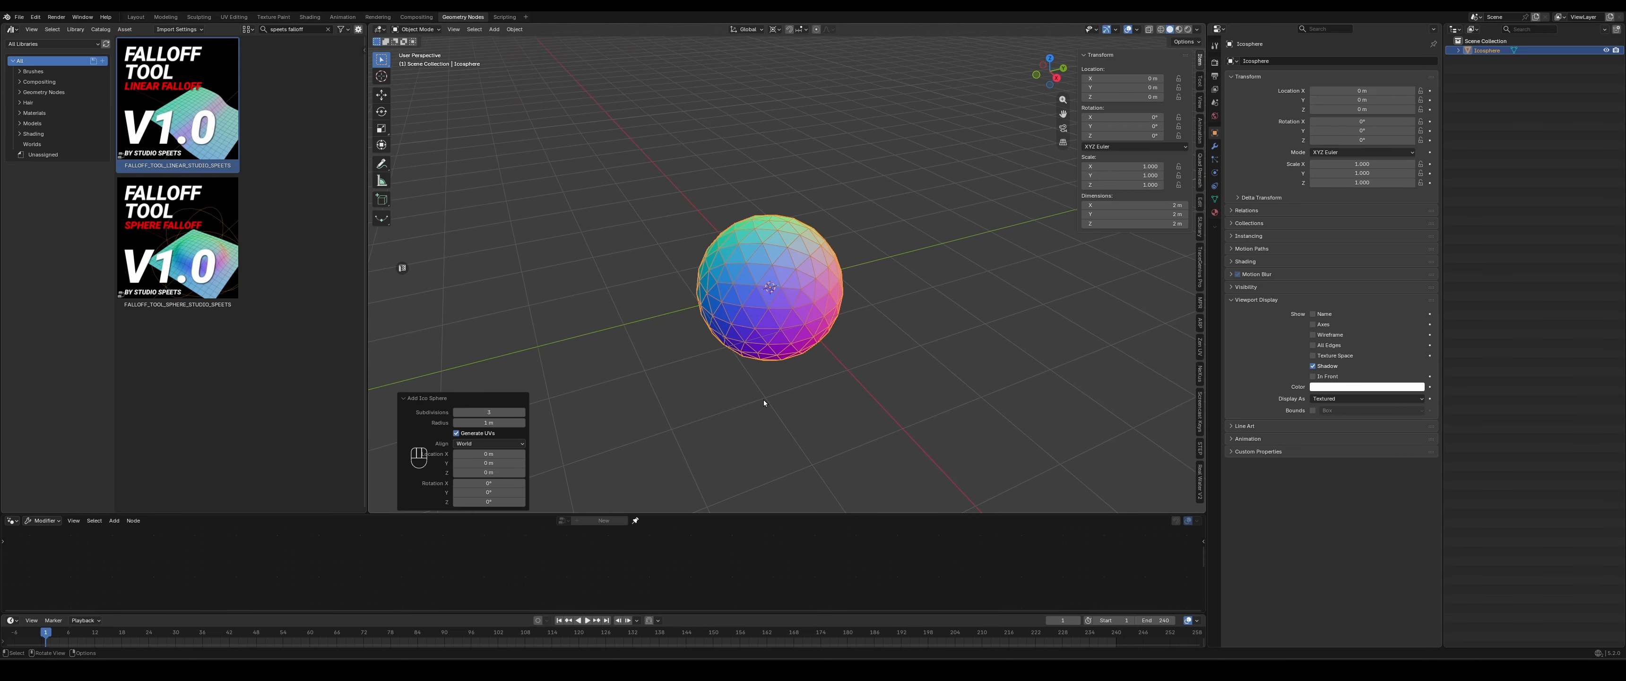
{"action": "scroll", "coordinate": [763, 399], "scroll_direction": "down", "scroll_amount": 4}
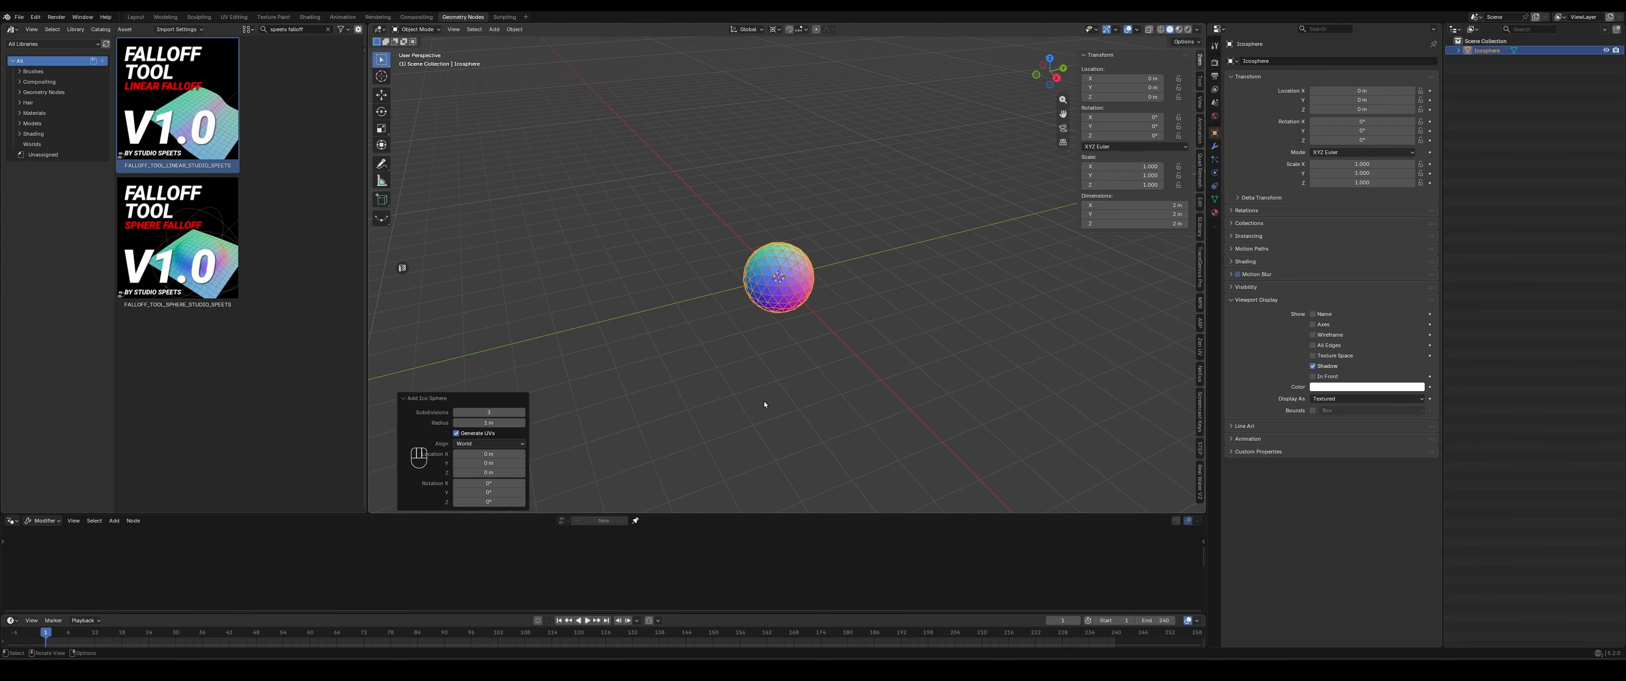
- Create a new geometry node tree on the ico sphere and name it ICO_GEO_NODES
{"action": "left_click", "coordinate": [733, 412]}
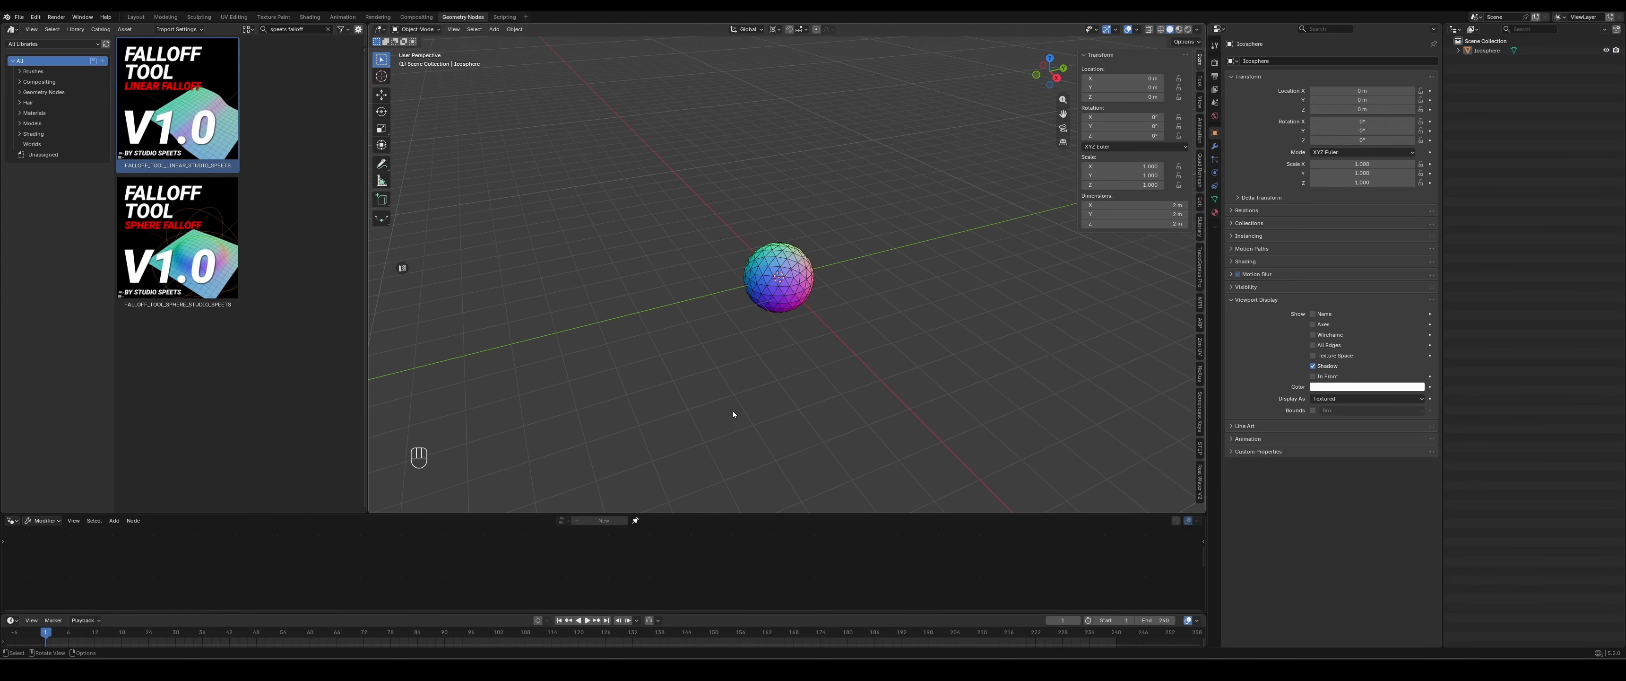
{"action": "left_click", "coordinate": [780, 265]}
{"action": "left_click_drag", "start_coordinate": [706, 514], "coordinate": [687, 446]}
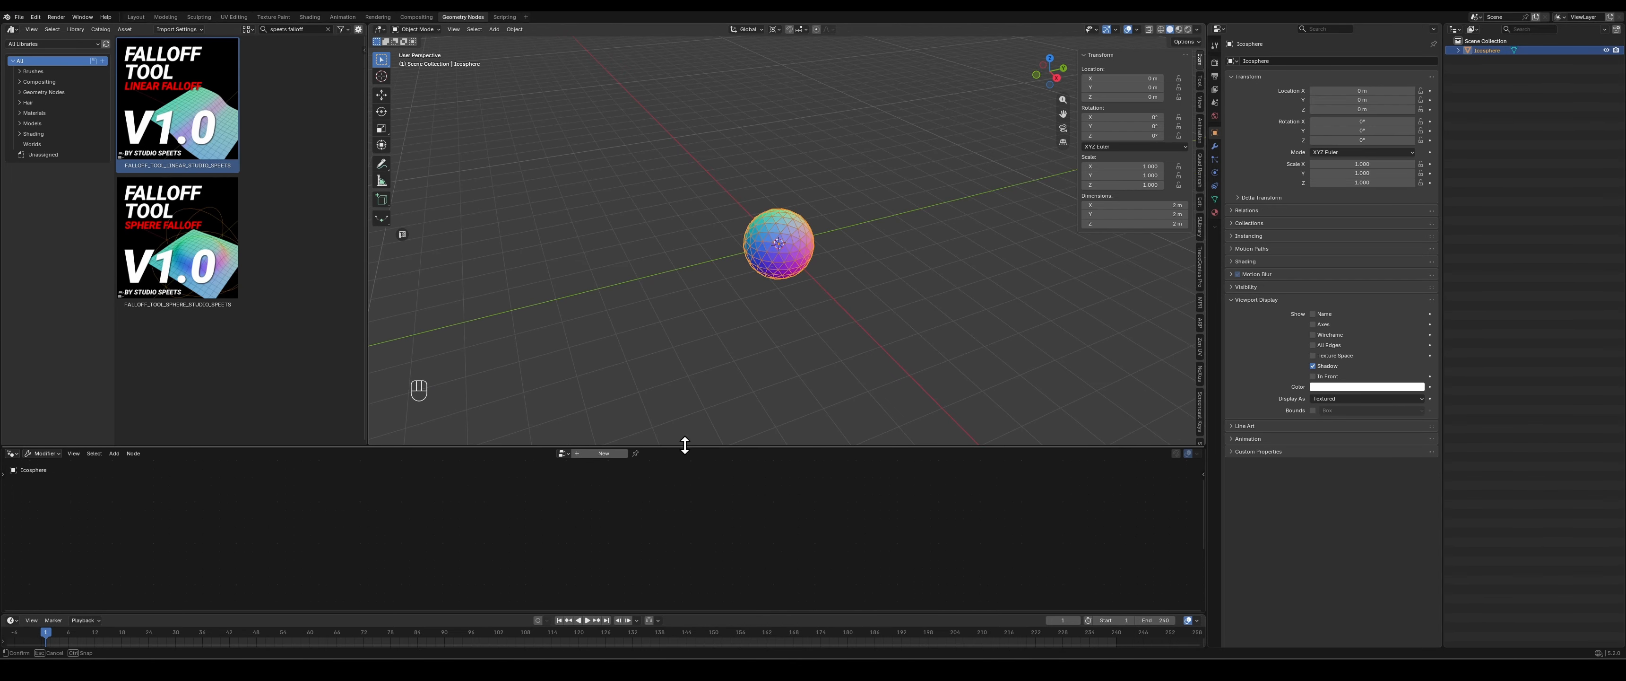
{"action": "left_click", "coordinate": [603, 453]}
{"action": "double_click", "coordinate": [585, 453]}
{"action": "type", "text": "ICO"}
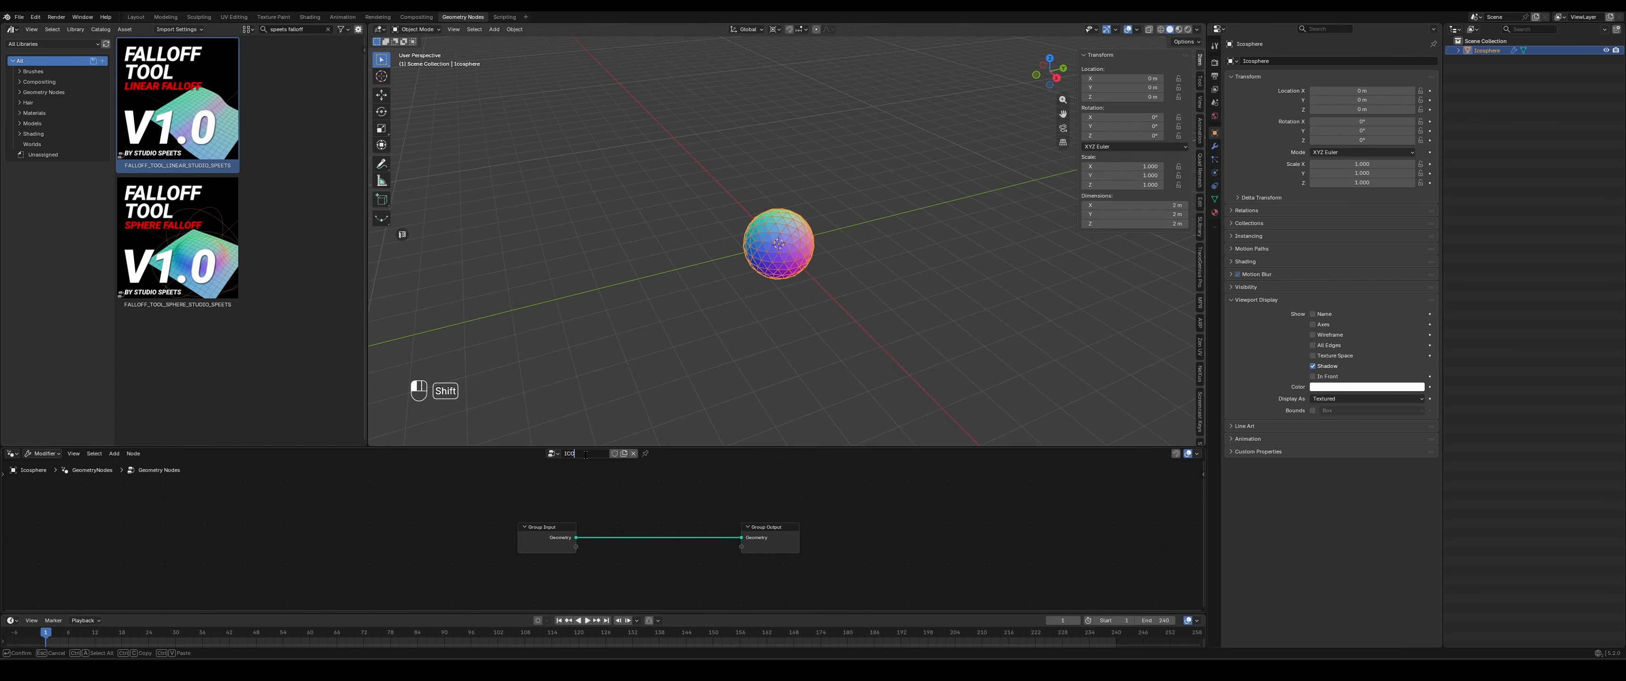
{"action": "type", "text": "_GEO_NODES"}
{"action": "key", "text": "Return"}
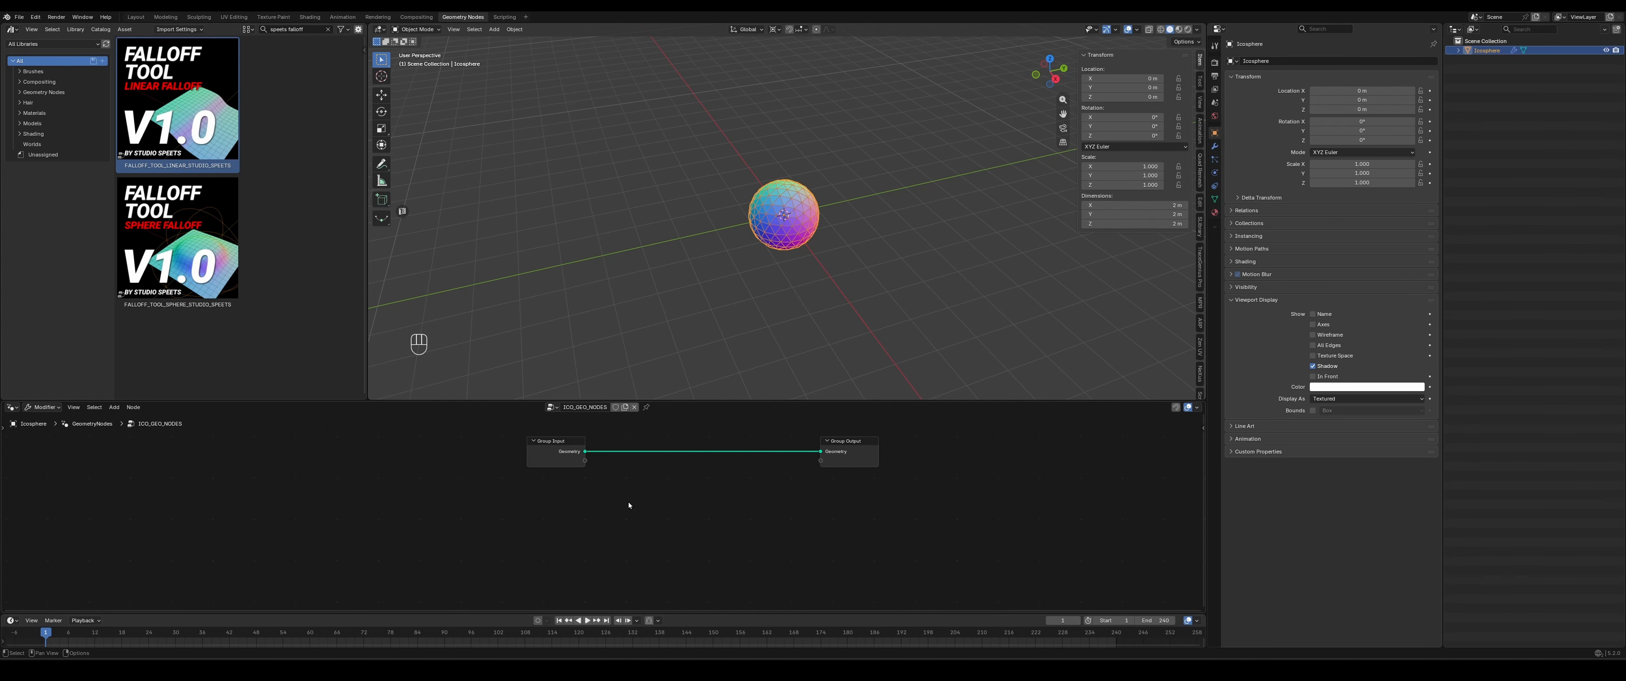
- Add the linear falloff tool asset to the node tree and insert a Split Edges node between Group Input and Group Output
{"action": "left_click_drag", "start_coordinate": [151, 88], "coordinate": [404, 538]}
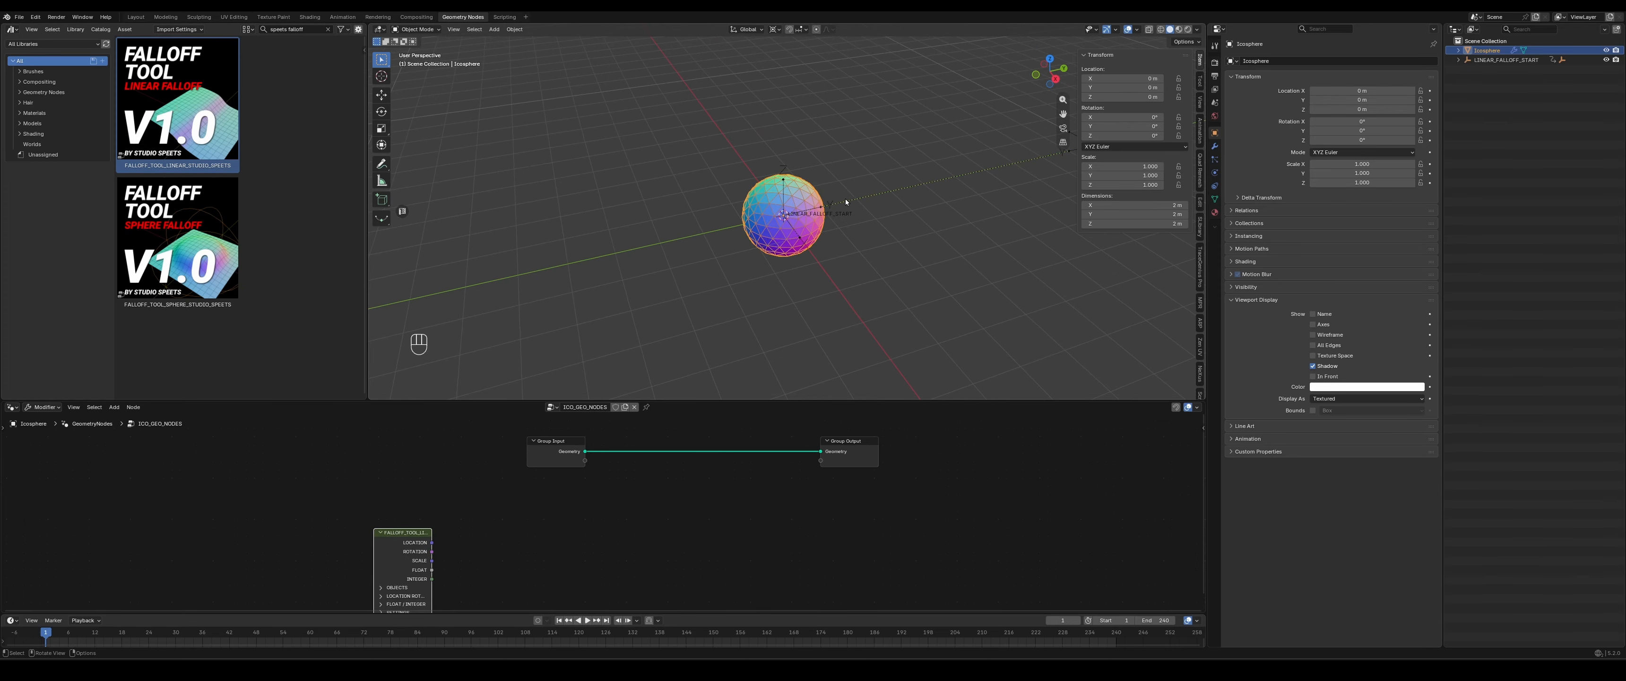
{"action": "scroll", "coordinate": [845, 198], "scroll_direction": "up", "scroll_amount": 3}
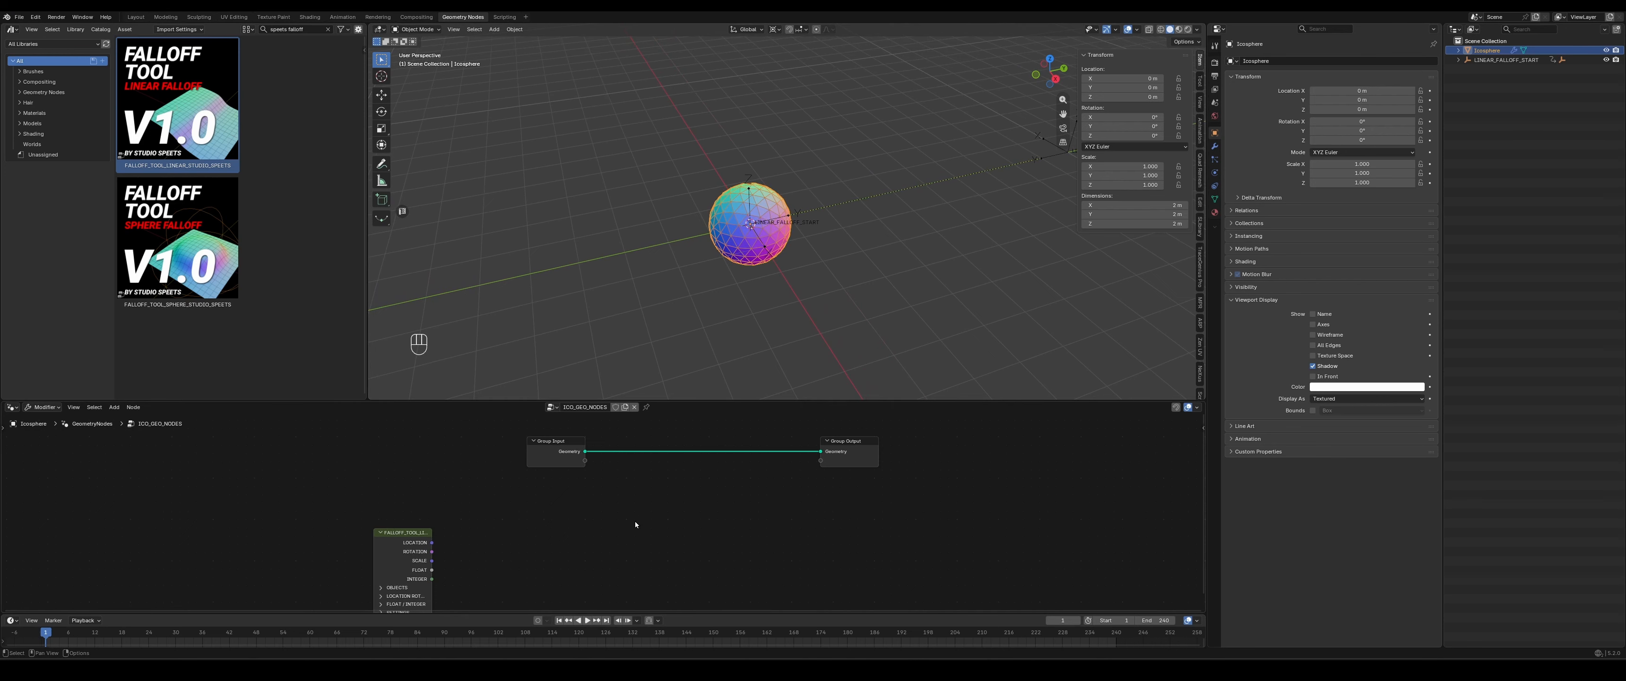
{"action": "key", "text": "shift+a"}
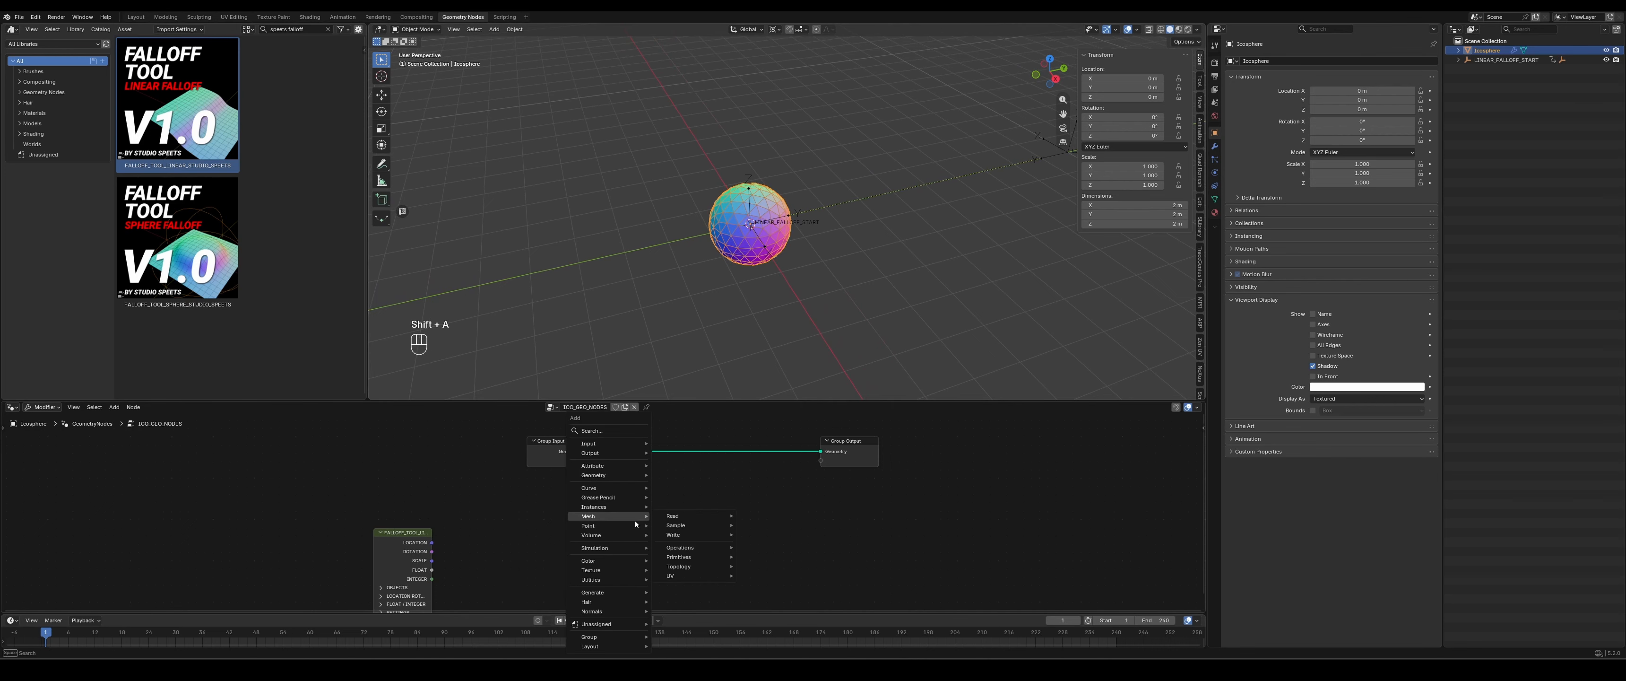
{"action": "type", "text": "split"}
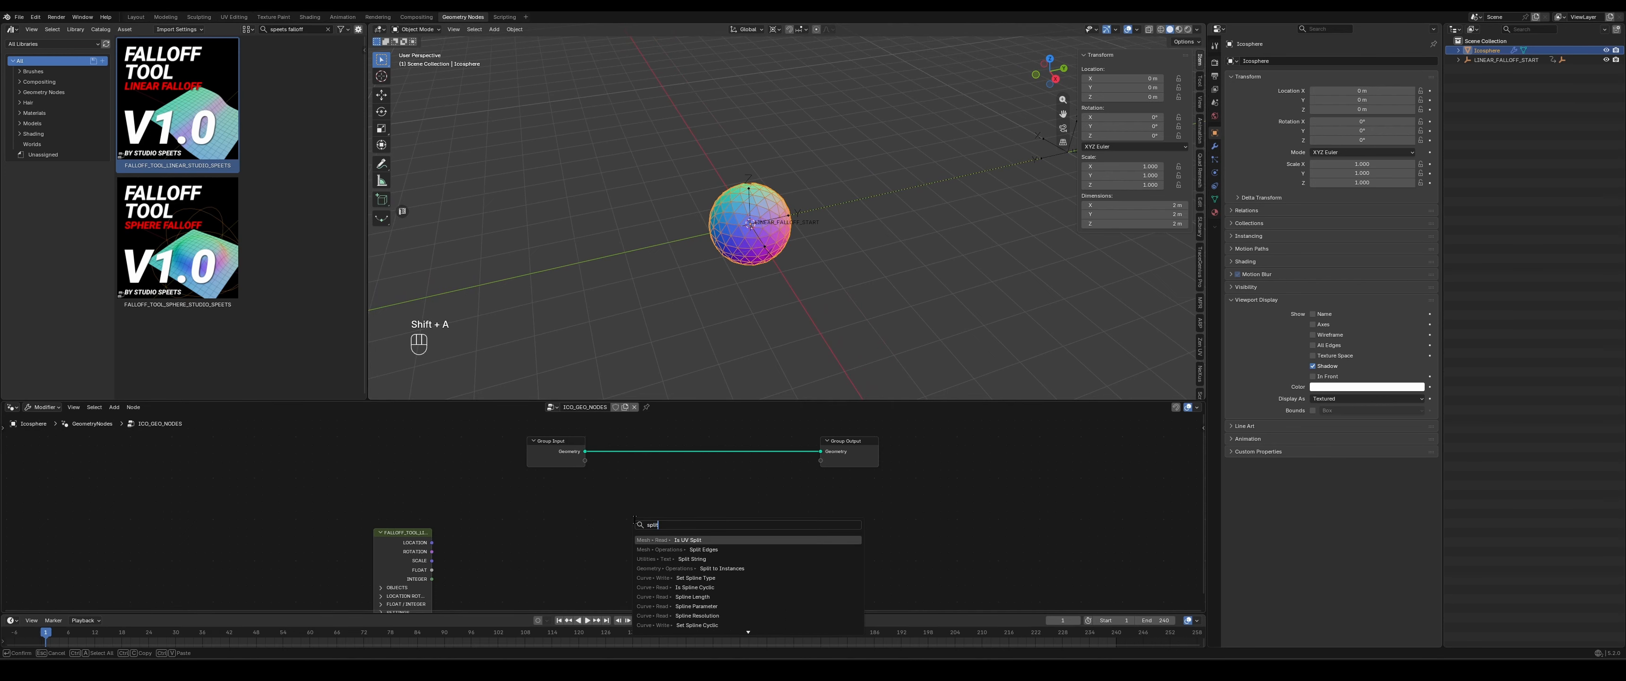
{"action": "type", "text": " e"}
{"action": "key", "text": "Return"}
{"action": "left_click", "coordinate": [673, 452]}
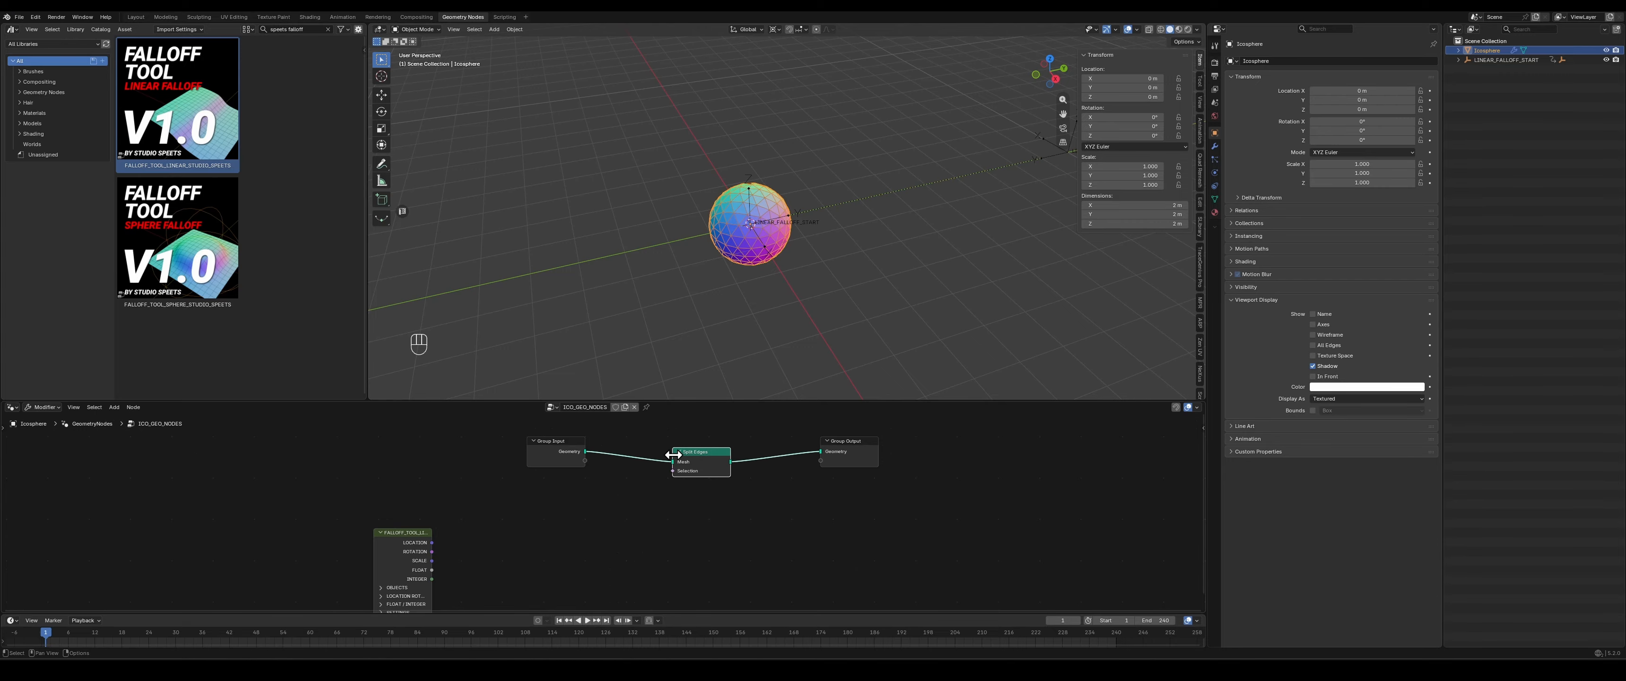
{"action": "left_click_drag", "start_coordinate": [700, 453], "coordinate": [714, 443]}
{"action": "left_click_drag", "start_coordinate": [847, 441], "coordinate": [954, 436]}
{"action": "middle_click_drag", "start_coordinate": [898, 514], "coordinate": [791, 526]}
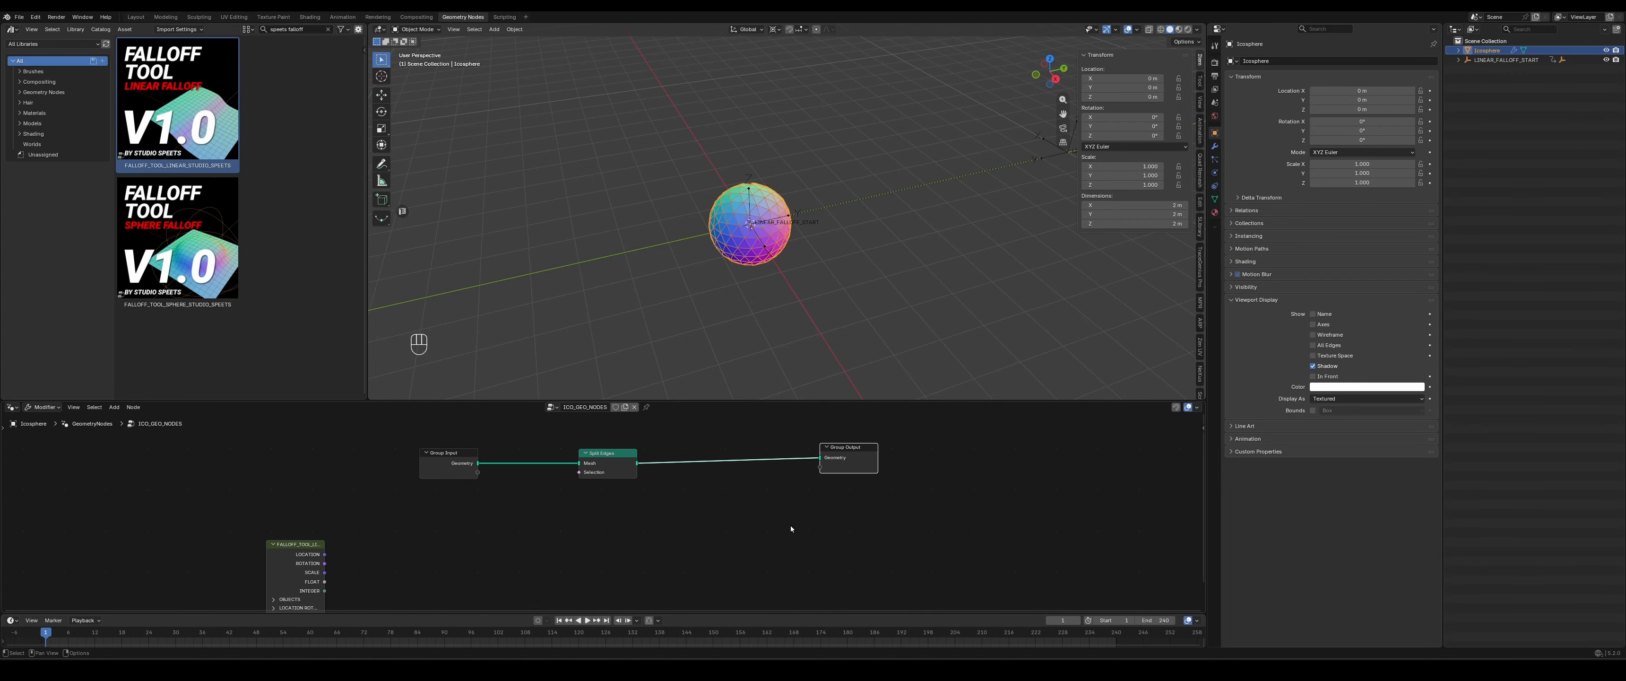
- Insert a Scale Elements node between the Split Edges and Group Output nodes
{"action": "scroll", "coordinate": [715, 201], "scroll_direction": "up", "scroll_amount": 4}
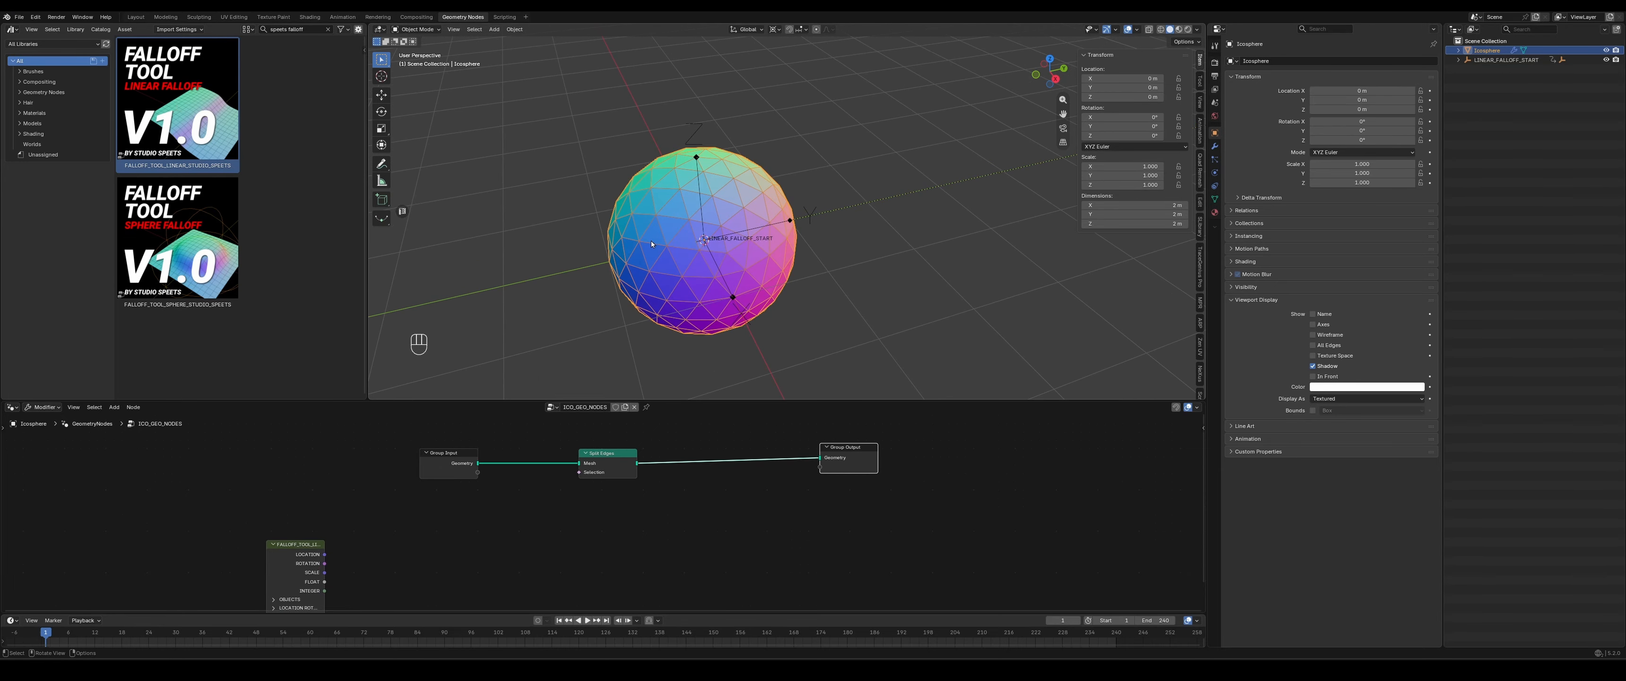
{"action": "scroll", "coordinate": [645, 229], "scroll_direction": "down", "scroll_amount": 2}
{"action": "middle_click_drag", "start_coordinate": [675, 239], "coordinate": [702, 233], "text": "shift"}
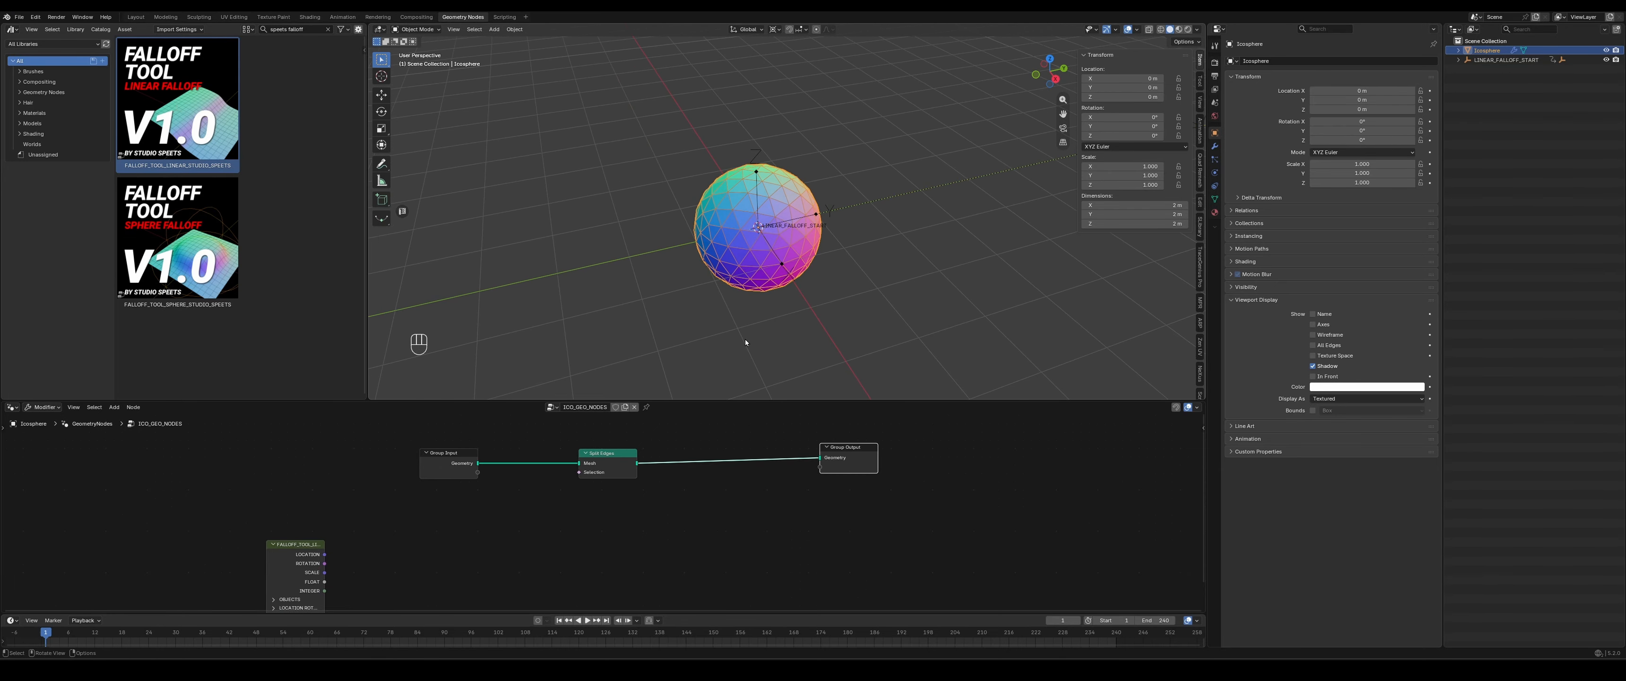
{"action": "left_click_drag", "start_coordinate": [847, 447], "coordinate": [900, 450]}
{"action": "key", "text": "shift+a"}
{"action": "type", "text": "scale ele"}
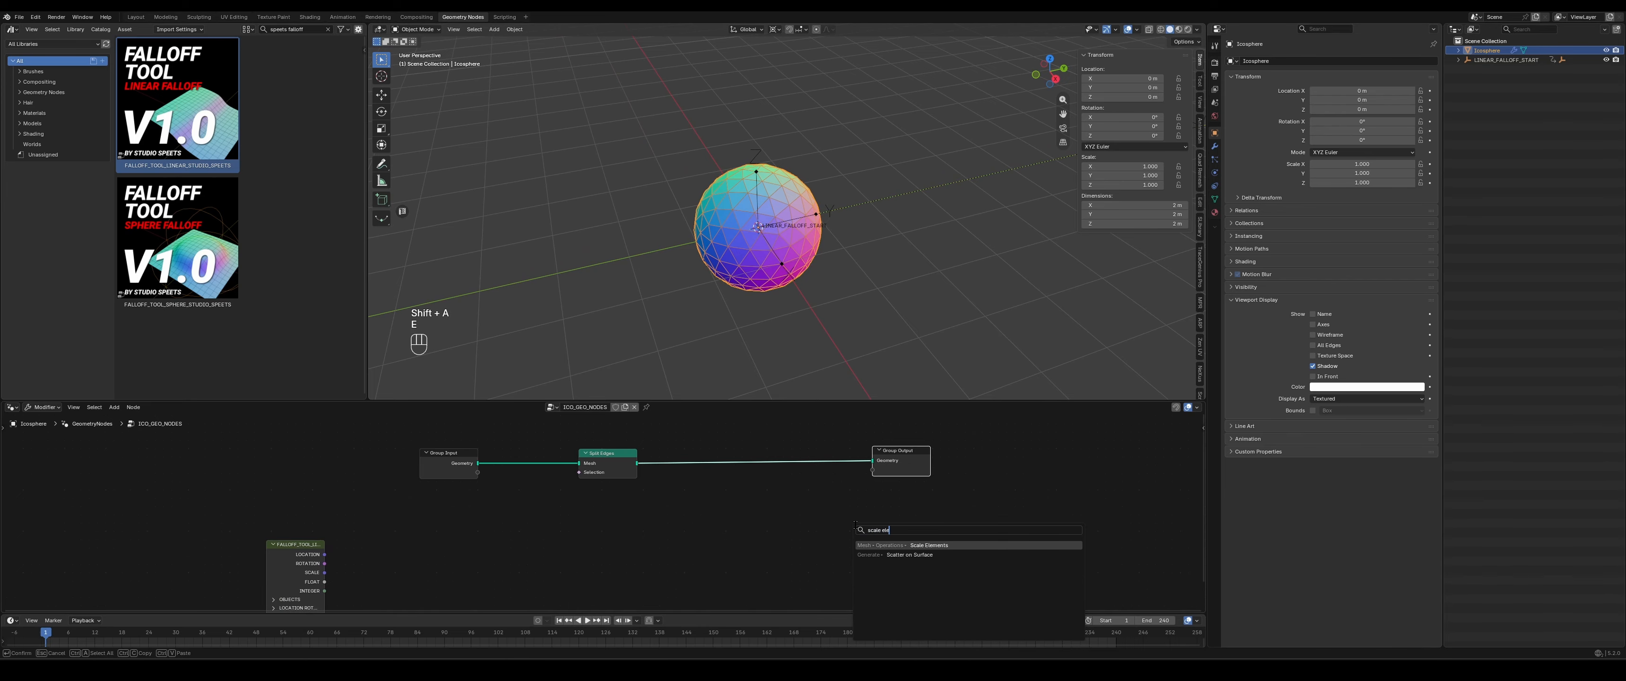
{"action": "key", "text": "Return"}
{"action": "left_click", "coordinate": [745, 451]}
{"action": "scroll", "coordinate": [820, 303], "scroll_direction": "up", "scroll_amount": 4}
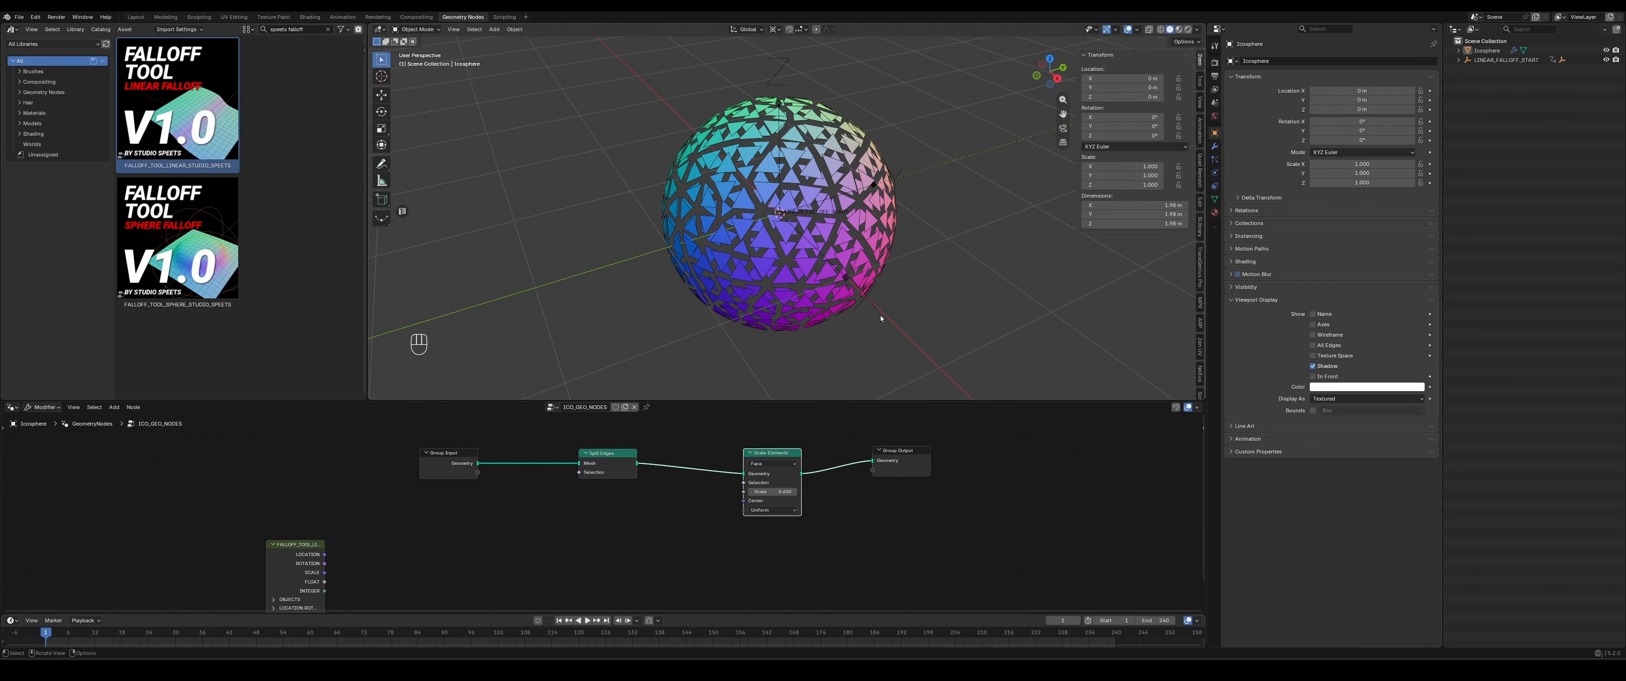
{"action": "scroll", "coordinate": [851, 244], "scroll_direction": "up", "scroll_amount": 2}
{"action": "scroll", "coordinate": [819, 185], "scroll_direction": "down", "scroll_amount": 2}
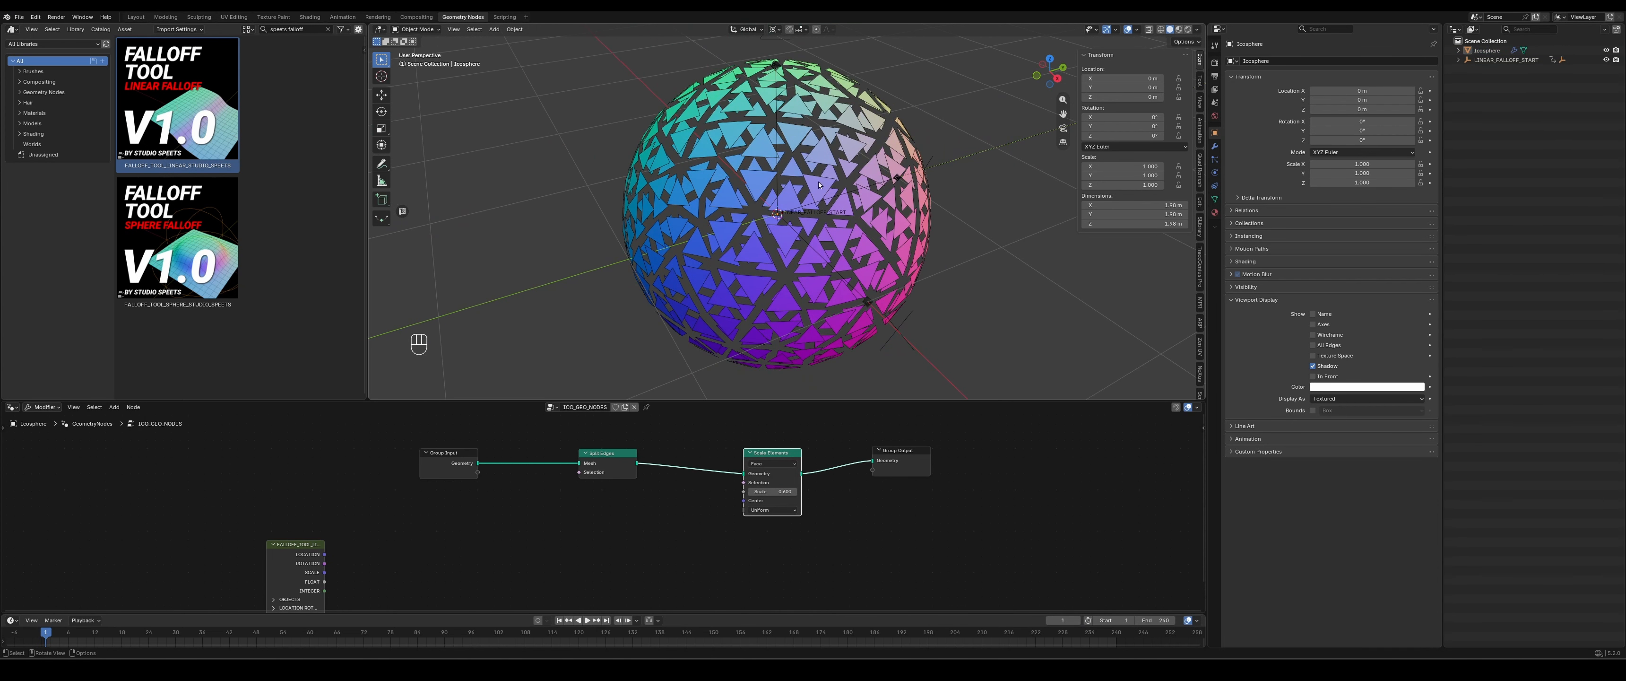
- Mute the Split Edges node, vary the Scale Elements scale to compare the effect, and unmute Split Edges
{"action": "left_click", "coordinate": [615, 454]}
{"action": "key", "text": "m"}
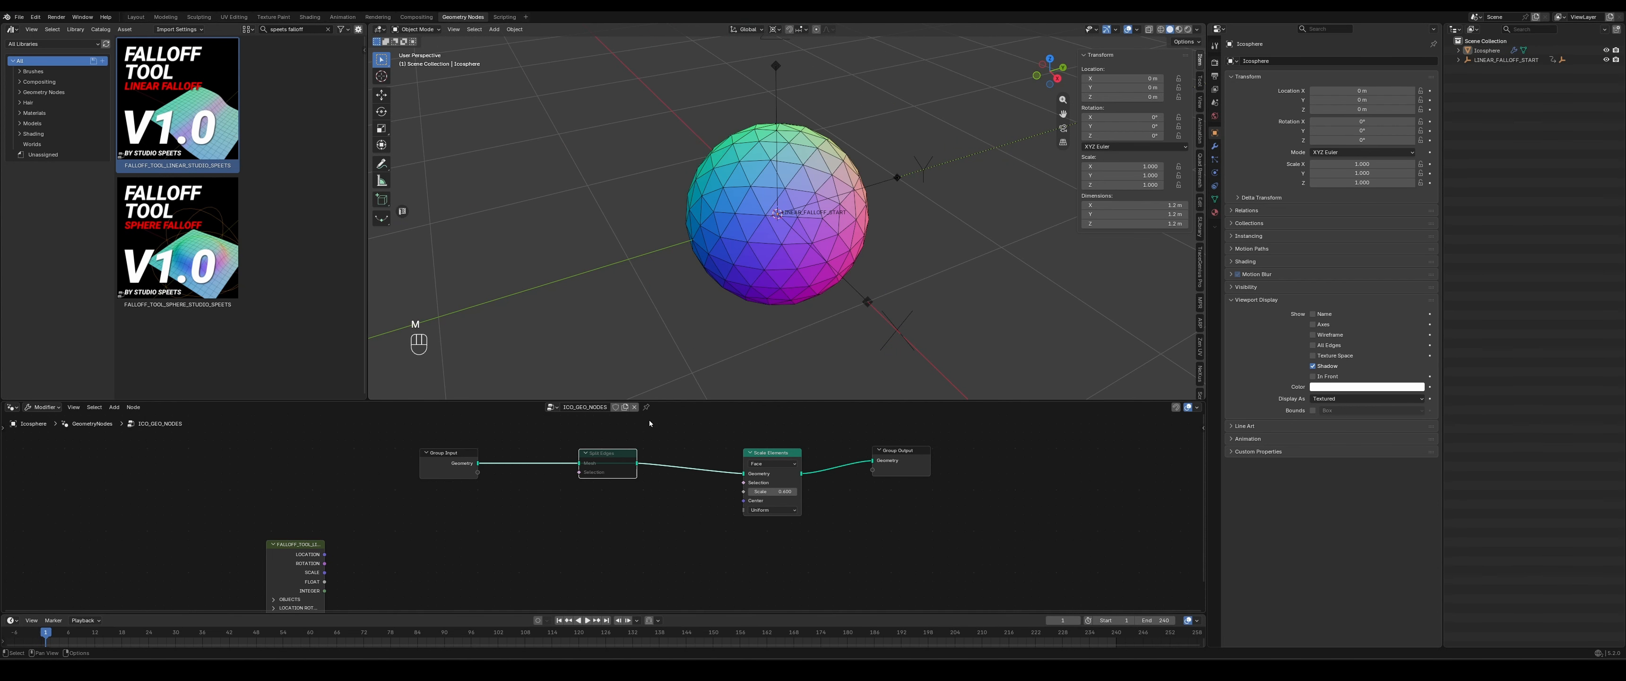
{"action": "mouse_move", "coordinate": [777, 492]}
{"action": "left_mouse_down"}
{"action": "mouse_move", "coordinate": [802, 492]}
{"action": "mouse_move", "coordinate": [771, 492]}
{"action": "left_mouse_up"}
{"action": "left_click", "coordinate": [777, 492]}
{"action": "key", "text": "m"}
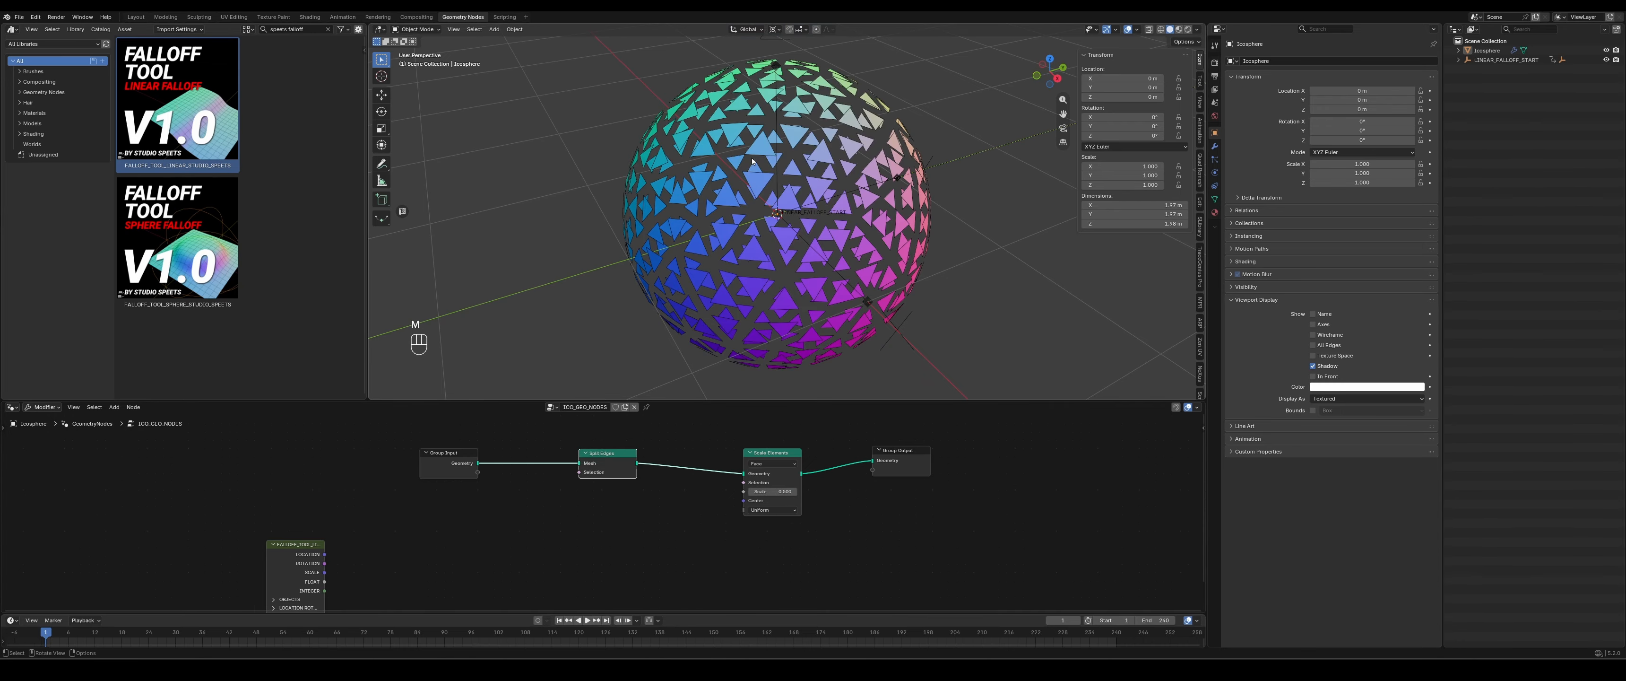
- Set the Scale Elements node's Scale to 1
{"action": "middle_click_drag", "start_coordinate": [728, 222], "coordinate": [870, 222]}
{"action": "mouse_move", "coordinate": [768, 491]}
{"action": "left_mouse_down"}
{"action": "mouse_move", "coordinate": [800, 491]}
{"action": "mouse_move", "coordinate": [771, 491]}
{"action": "left_mouse_up"}
{"action": "left_click", "coordinate": [768, 491]}
{"action": "type", "text": "1"}
{"action": "key", "text": "Return"}
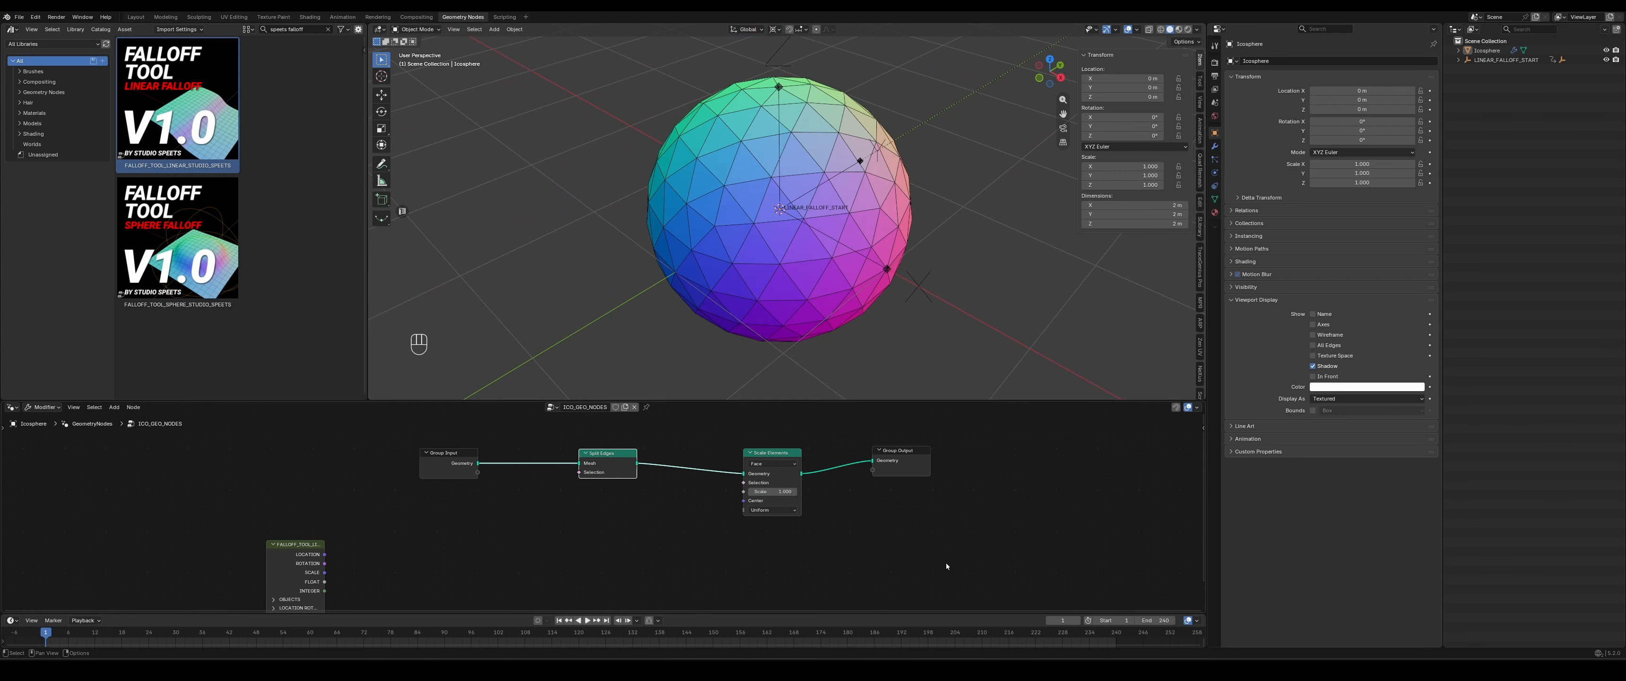
- Reposition the linear falloff node and connect its FLOAT output to the Scale input of Scale Elements
{"action": "middle_click_drag", "start_coordinate": [706, 559], "coordinate": [686, 507], "text": "shift"}
{"action": "scroll", "coordinate": [686, 507], "scroll_direction": "down", "scroll_amount": 2}
{"action": "middle_click_drag", "start_coordinate": [546, 502], "coordinate": [548, 512], "text": "shift"}
{"action": "scroll", "coordinate": [348, 541], "scroll_direction": "up", "scroll_amount": 2}
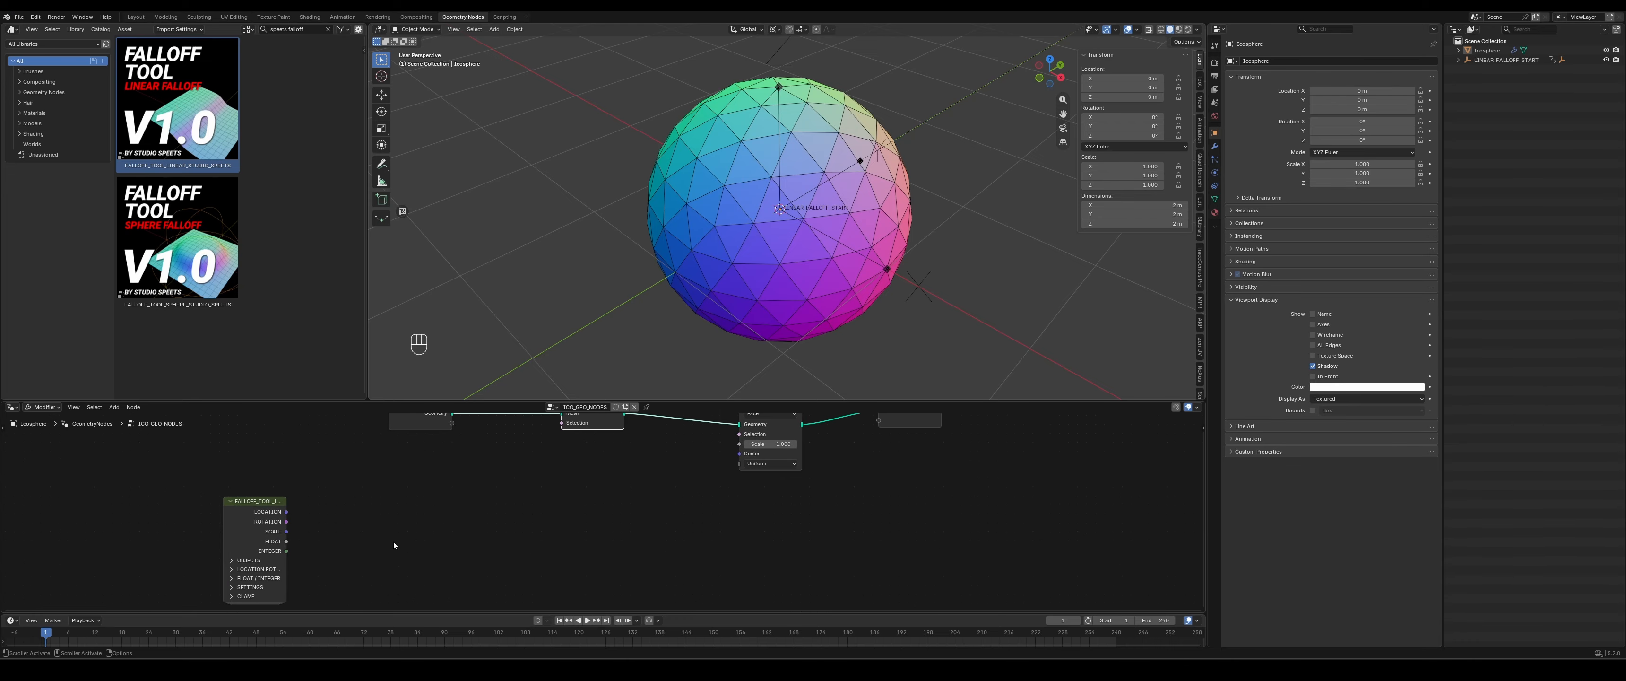
{"action": "left_click_drag", "start_coordinate": [287, 552], "coordinate": [314, 527]}
{"action": "scroll", "coordinate": [909, 129], "scroll_direction": "down", "scroll_amount": 6}
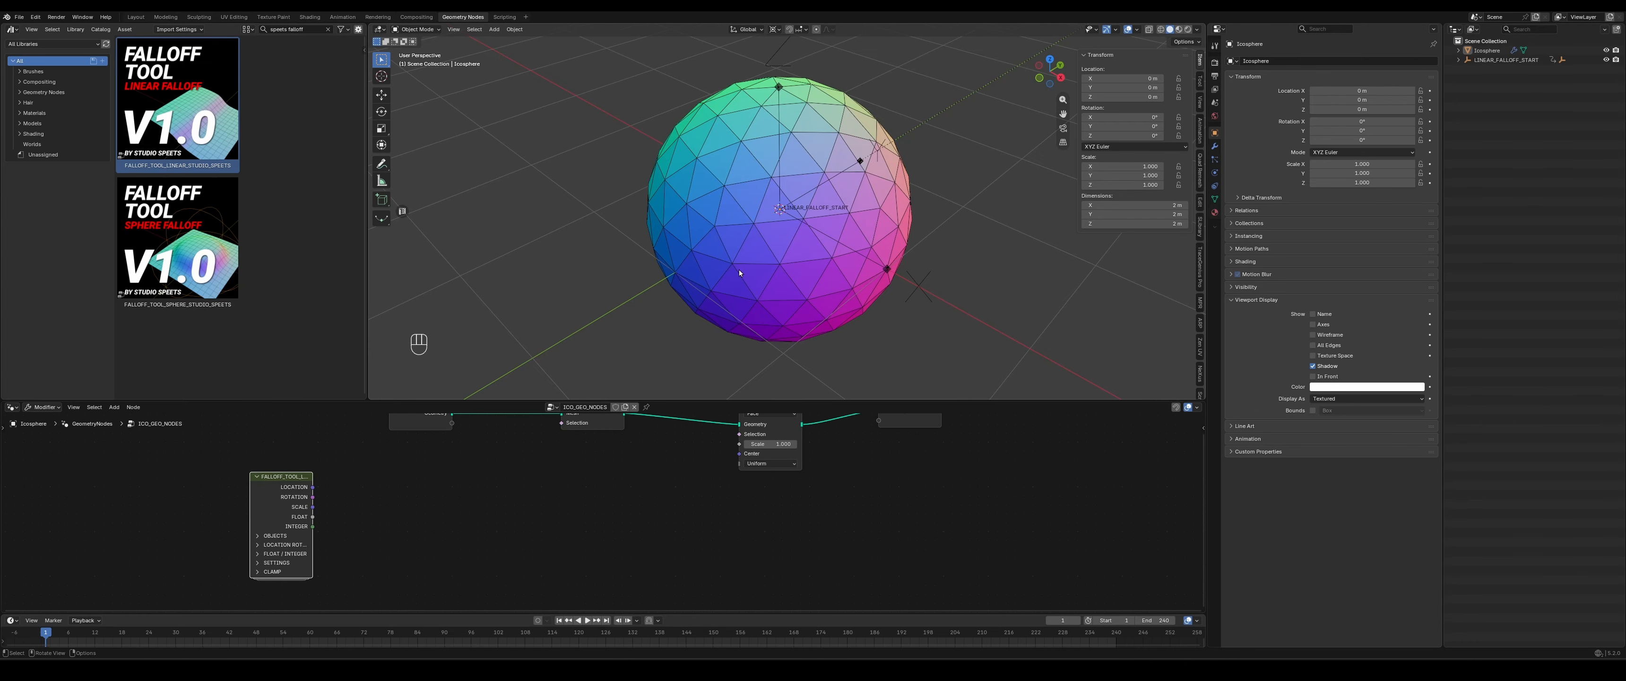
{"action": "scroll", "coordinate": [907, 131], "scroll_direction": "up", "scroll_amount": 3}
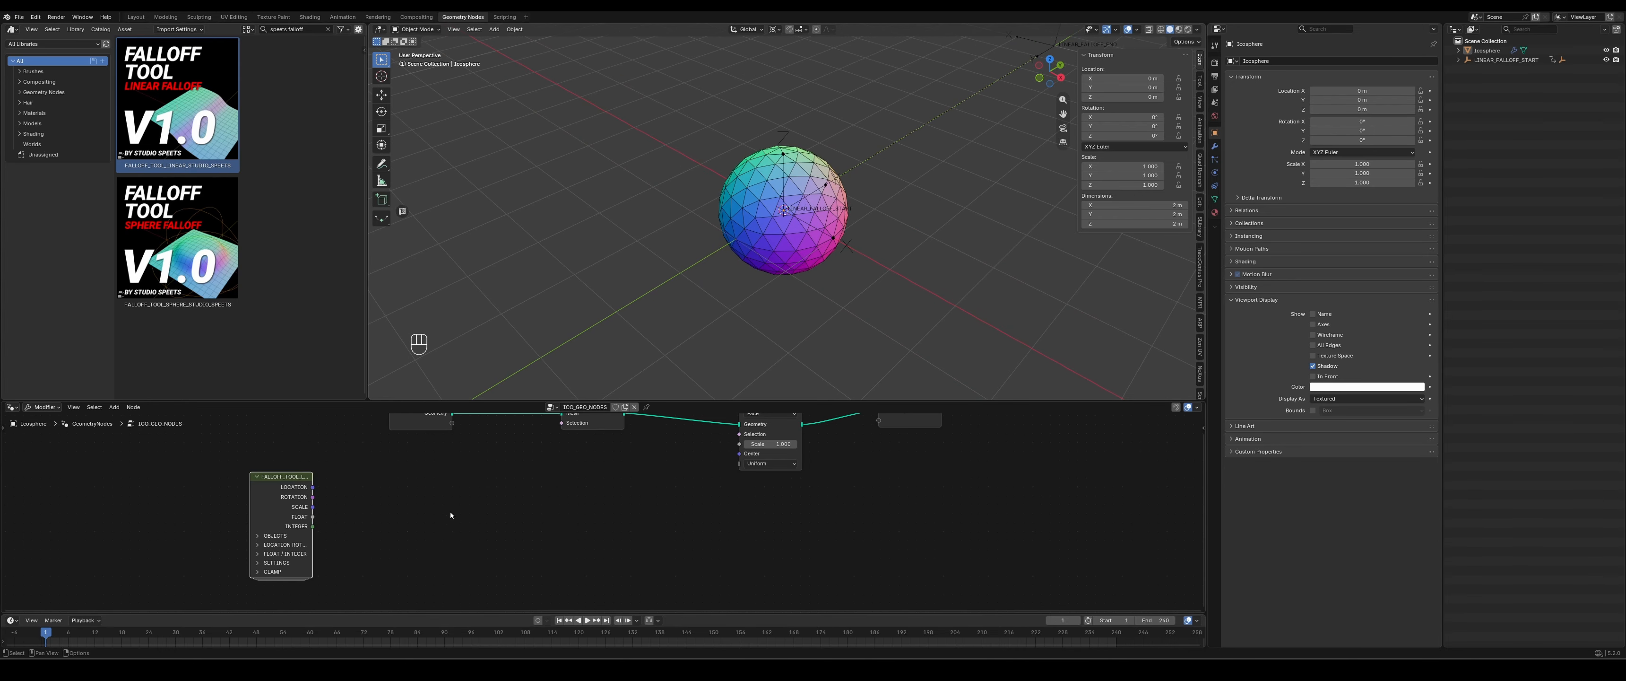
{"action": "scroll", "coordinate": [326, 543], "scroll_direction": "up", "scroll_amount": 1}
{"action": "left_click_drag", "start_coordinate": [289, 517], "coordinate": [750, 438]}
- Expand the falloff node's FLOAT / INTEGER settings, widen the node, and set the FLOAT / INTEGER value to 1
{"action": "left_click", "coordinate": [253, 558]}
{"action": "middle_click_drag", "start_coordinate": [446, 585], "coordinate": [418, 564]}
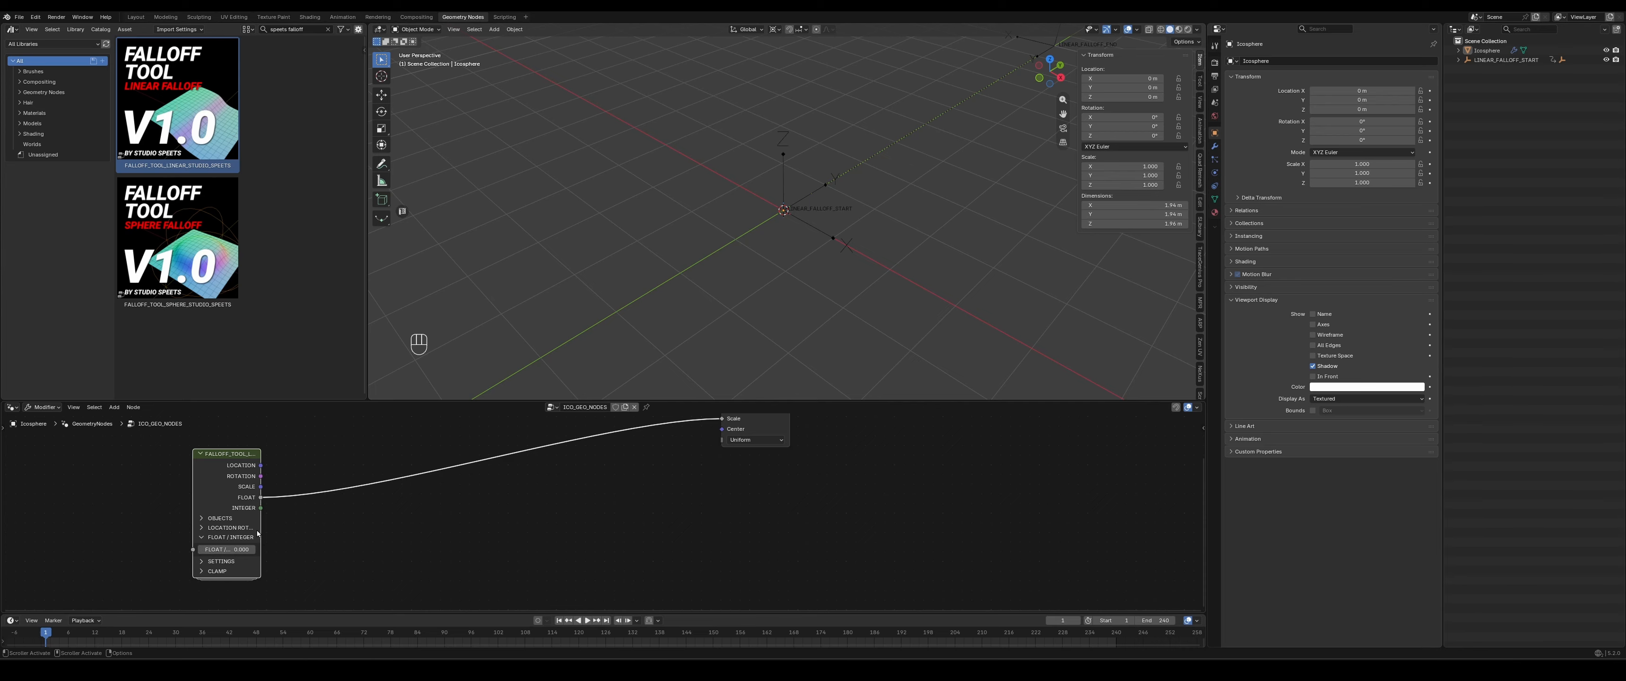
{"action": "left_click_drag", "start_coordinate": [260, 529], "coordinate": [282, 529]}
{"action": "scroll", "coordinate": [631, 513], "scroll_direction": "up", "scroll_amount": 1}
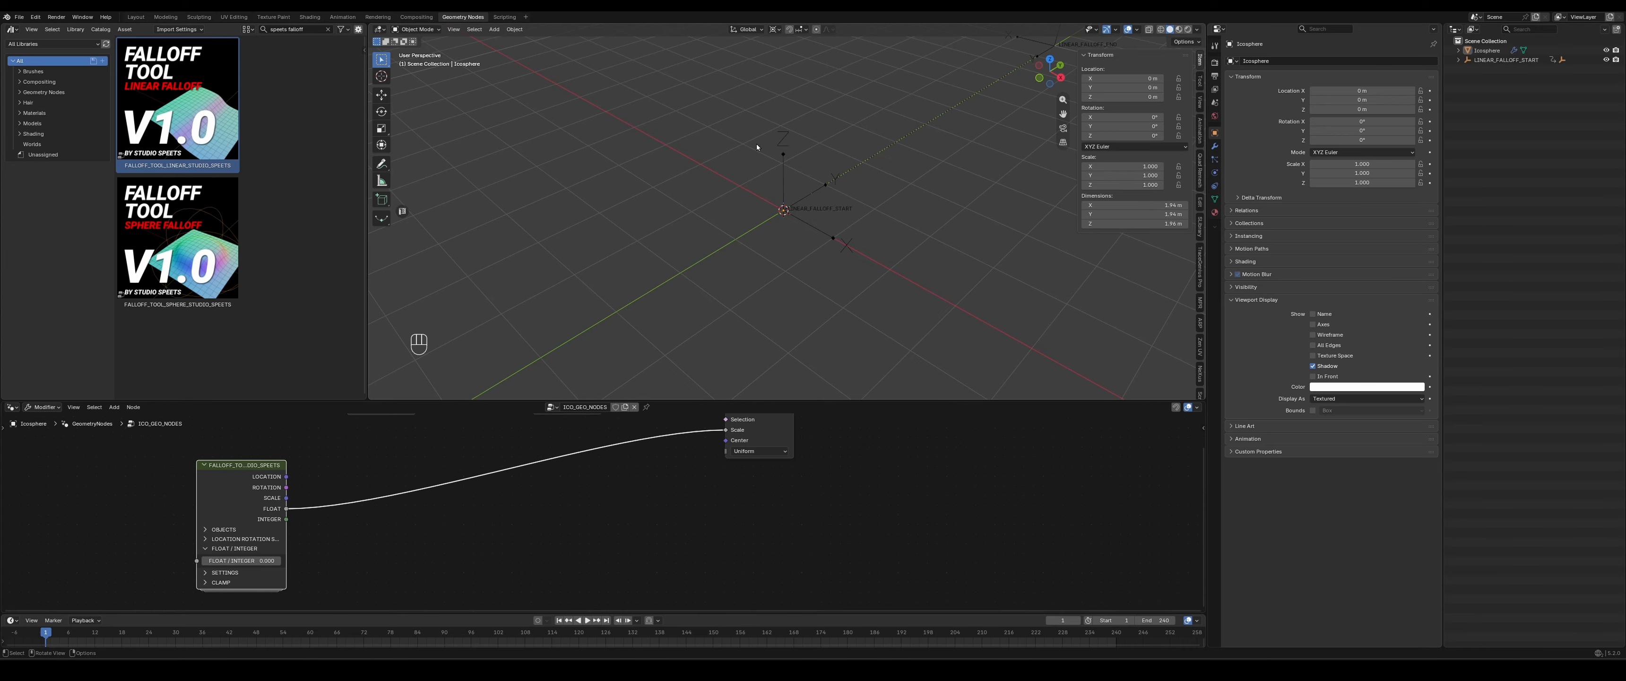
{"action": "left_click", "coordinate": [242, 560]}
{"action": "type", "text": "1"}
{"action": "key", "text": "Return"}
- Move the LINEAR_FALLOFF_START empty about 1.6 m along the negative Y axis
{"action": "scroll", "coordinate": [813, 205], "scroll_direction": "up", "scroll_amount": 6}
{"action": "scroll", "coordinate": [819, 204], "scroll_direction": "down", "scroll_amount": 4}
{"action": "scroll", "coordinate": [819, 203], "scroll_direction": "down", "scroll_amount": 5}
{"action": "middle_click_drag", "start_coordinate": [819, 203], "coordinate": [850, 265]}
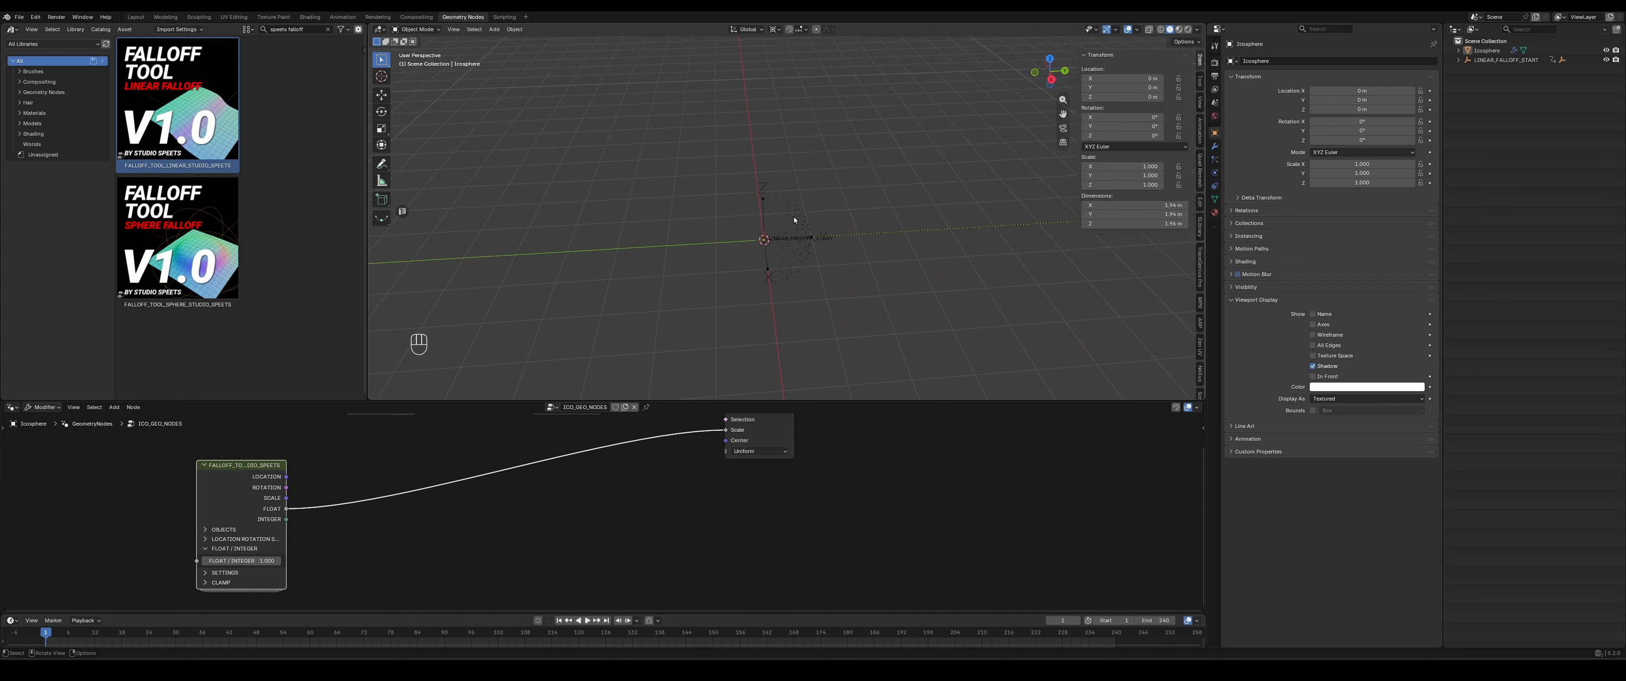
{"action": "left_click", "coordinate": [762, 185]}
{"action": "key", "text": "g"}
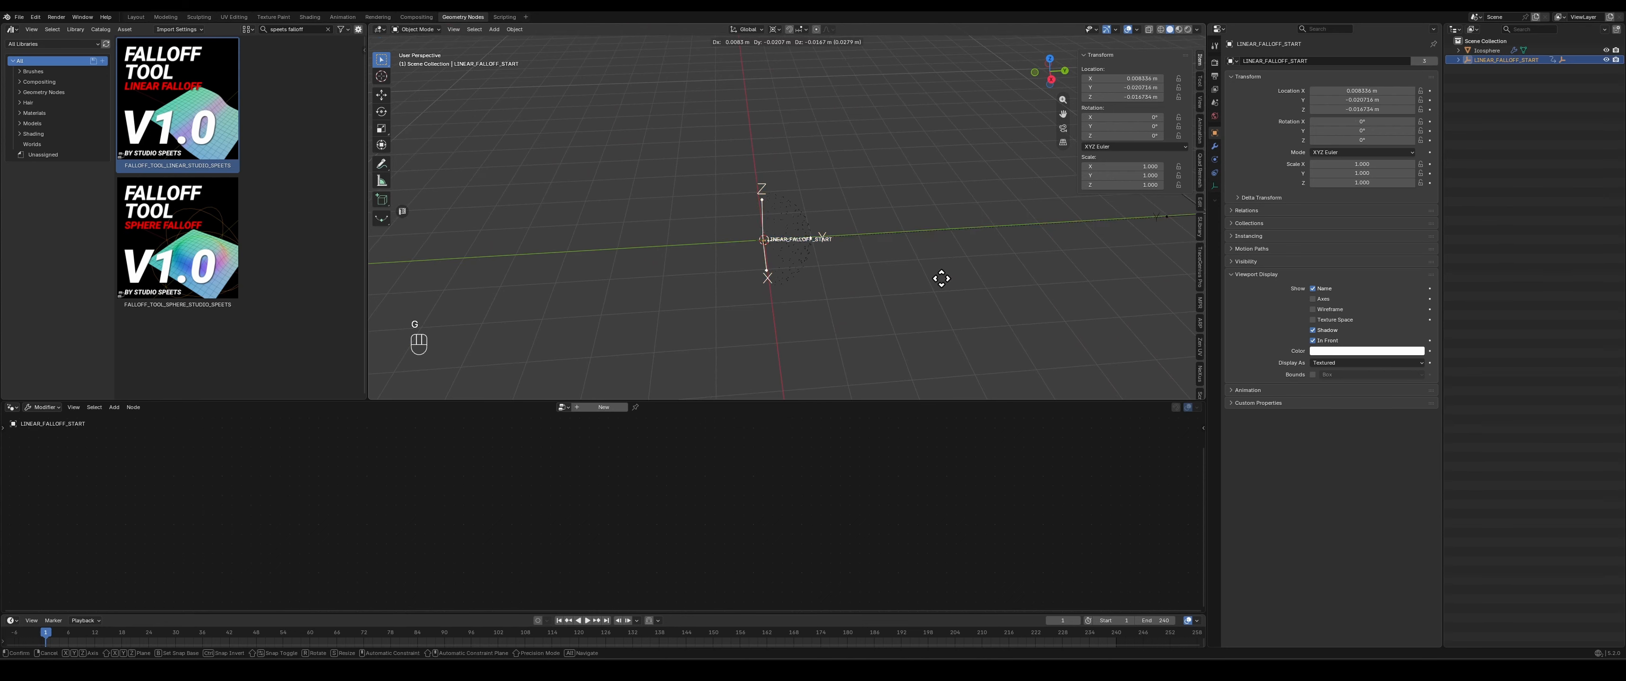
{"action": "key", "text": "x"}
{"action": "key", "text": "y"}
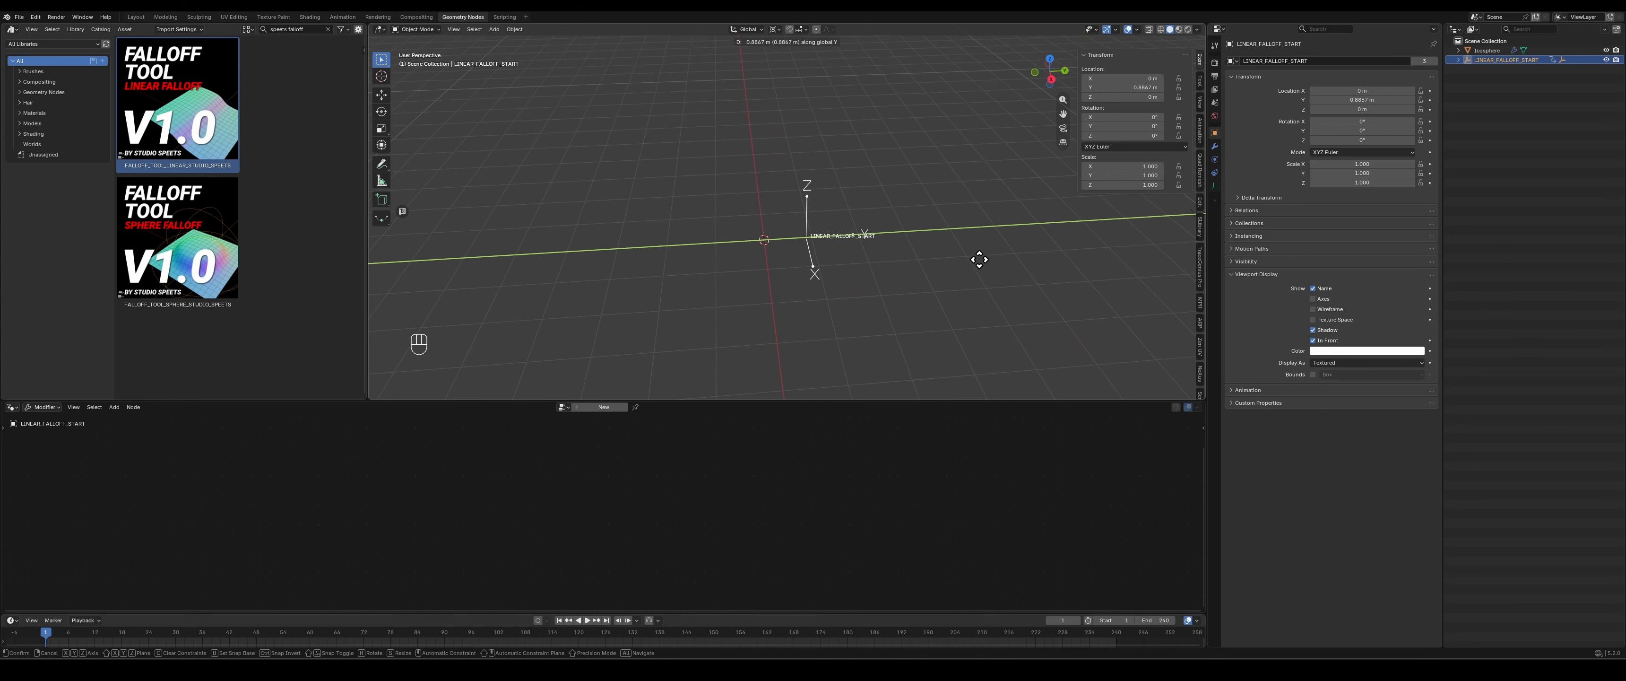
{"action": "left_click", "coordinate": [866, 291]}
{"action": "scroll", "coordinate": [867, 291], "scroll_direction": "down", "scroll_amount": 3}
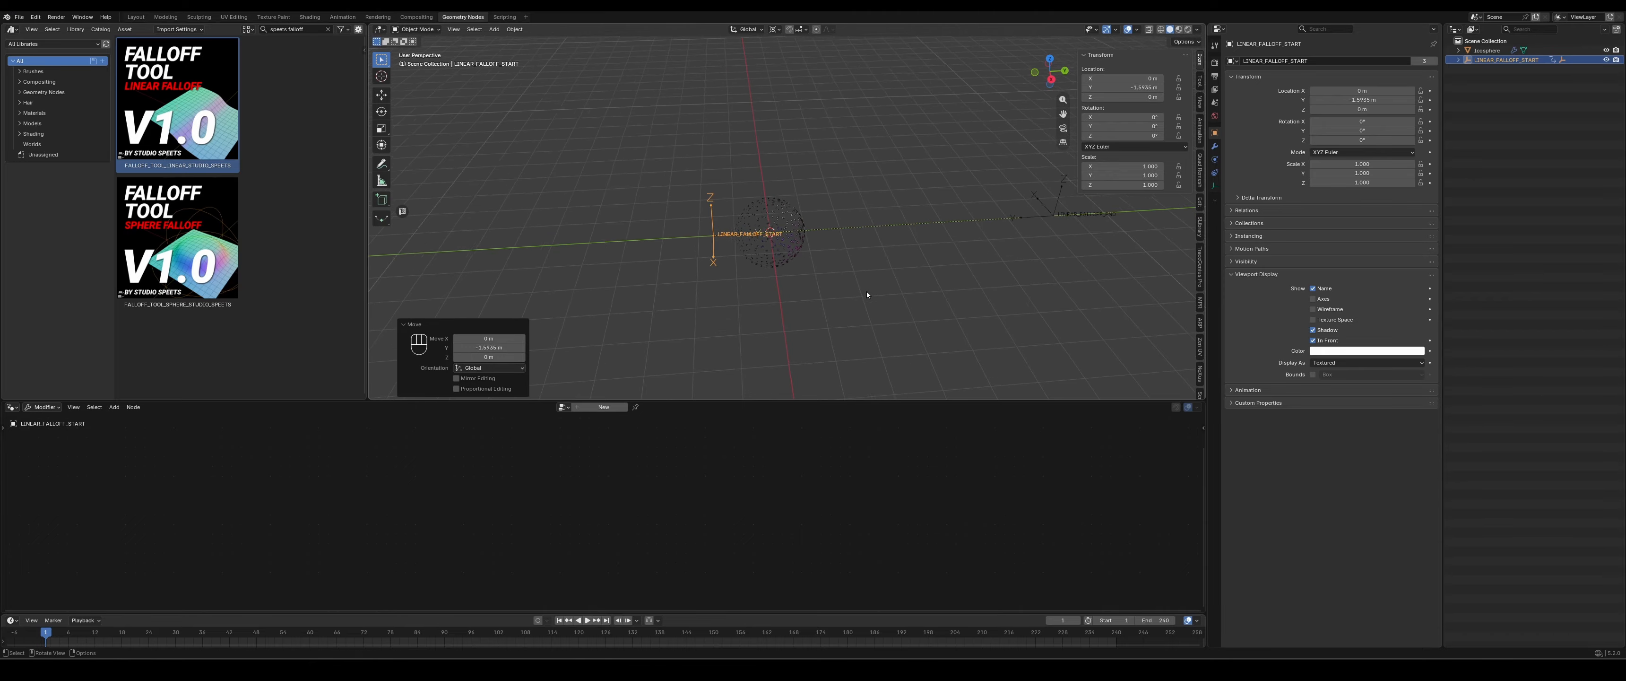
{"action": "middle_click_drag", "start_coordinate": [813, 294], "coordinate": [734, 264], "text": "shift"}
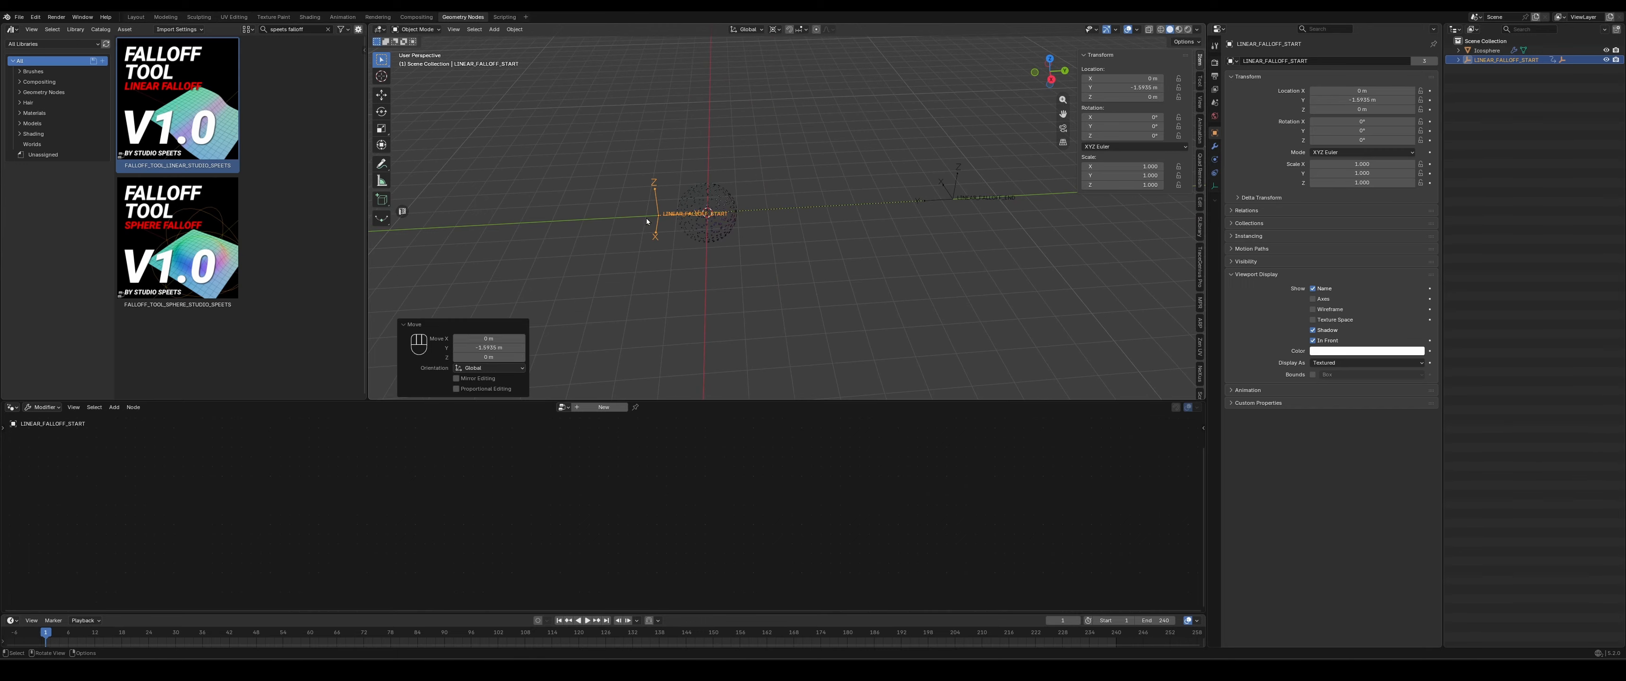
- Set the Y location of the LINEAR_FALLOFF_END empty to -2 m
{"action": "left_click", "coordinate": [952, 200]}
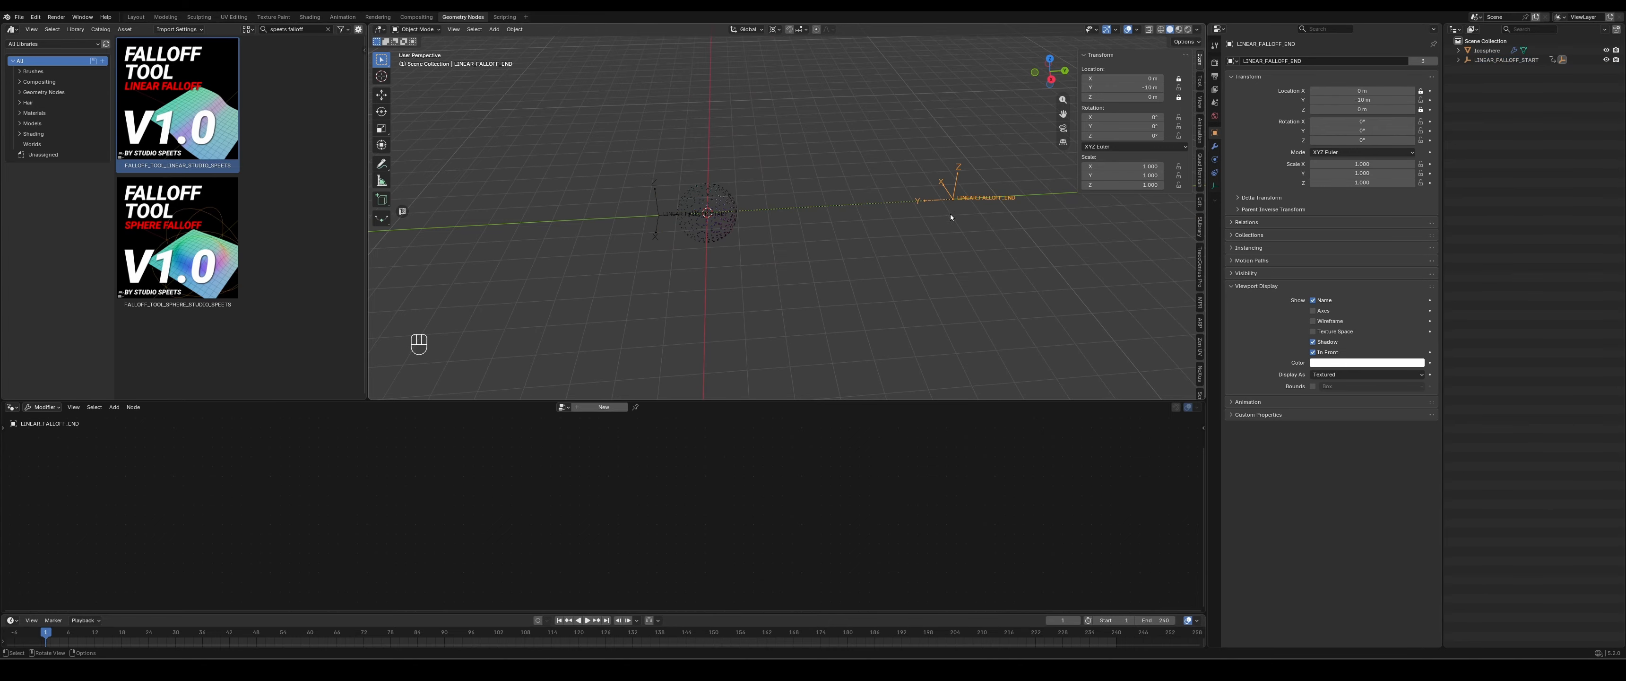
{"action": "left_click_drag", "start_coordinate": [1136, 90], "coordinate": [1135, 90], "text": "shift"}
{"action": "left_click", "coordinate": [1135, 91]}
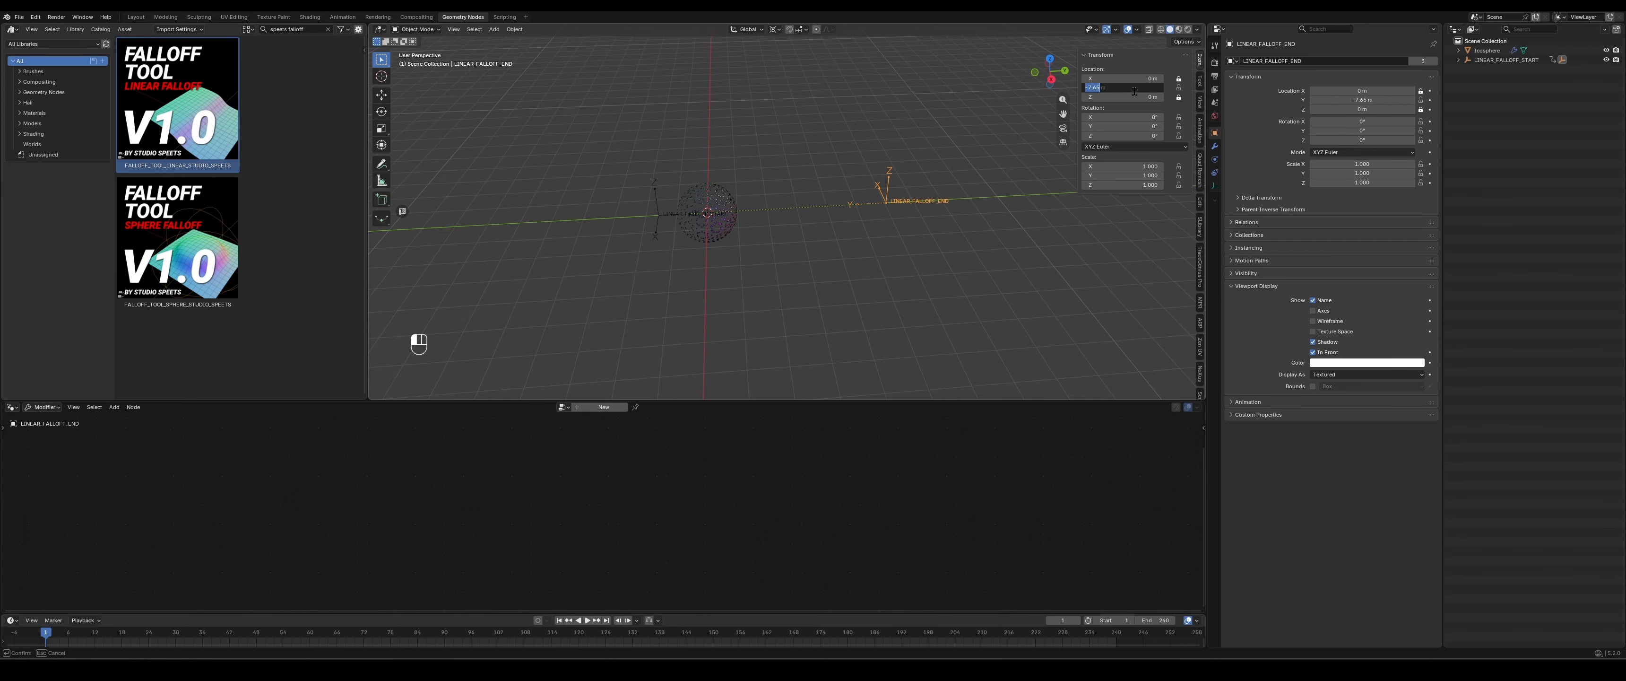
{"action": "type", "text": "-2"}
{"action": "key", "text": "Return"}
{"action": "scroll", "coordinate": [732, 245], "scroll_direction": "up", "scroll_amount": 7}
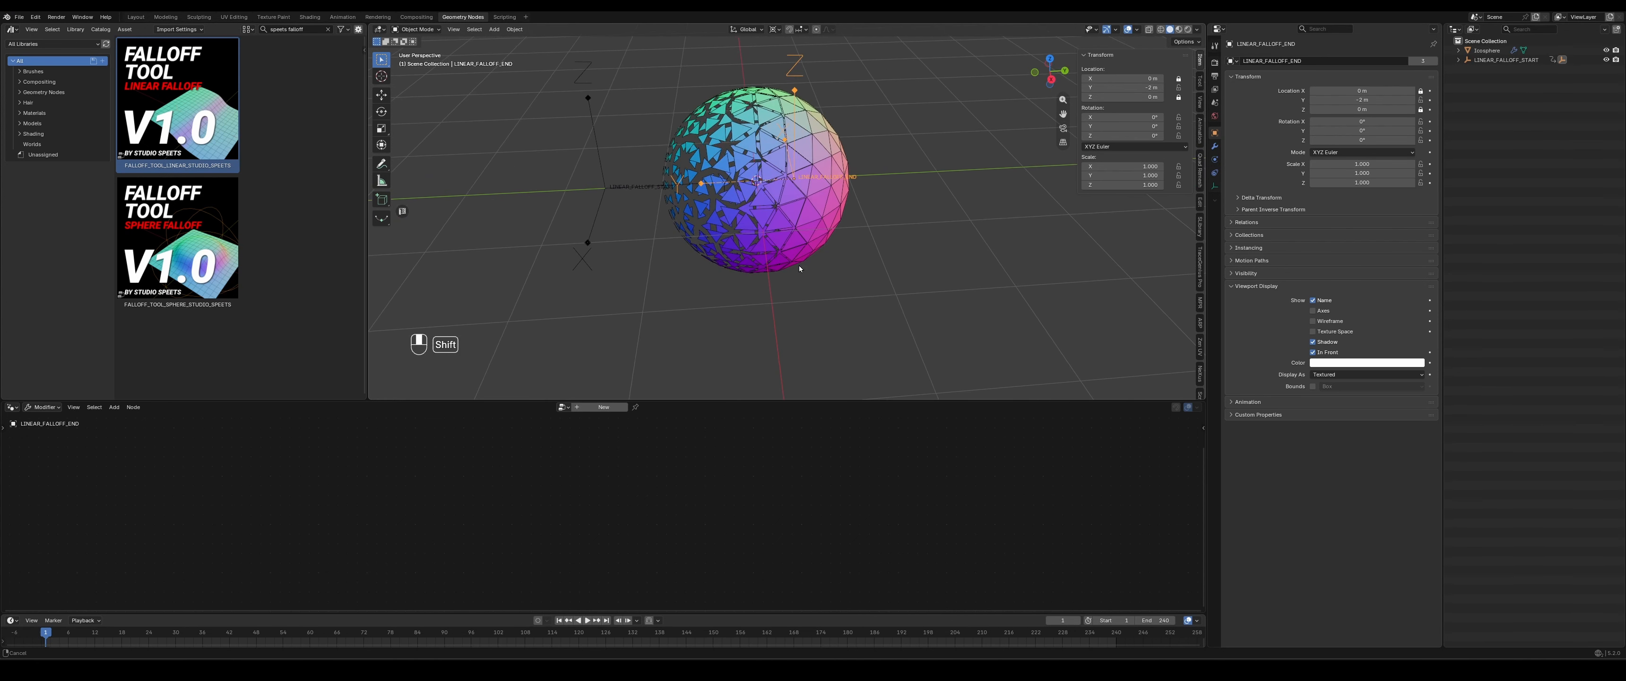
- Slide the LINEAR_FALLOFF_START empty along the Y axis to about -1.3 m, beside the sphere
{"action": "left_click", "coordinate": [645, 194]}
{"action": "key", "text": "g"}
{"action": "key", "text": "y"}
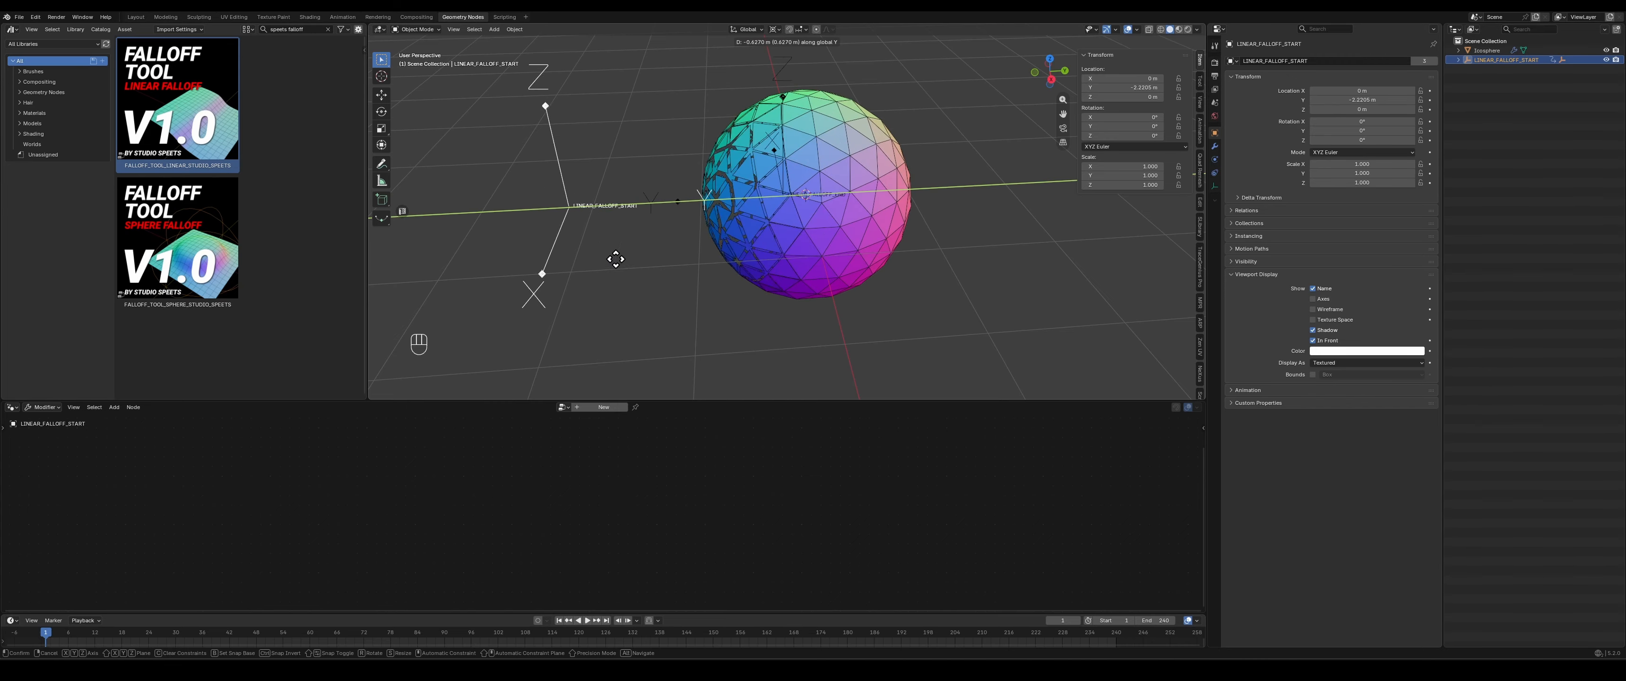
{"action": "left_click", "coordinate": [700, 243]}
- Select the ico sphere and examine the graded scaling of its faces together with its node network
{"action": "left_click", "coordinate": [806, 166]}
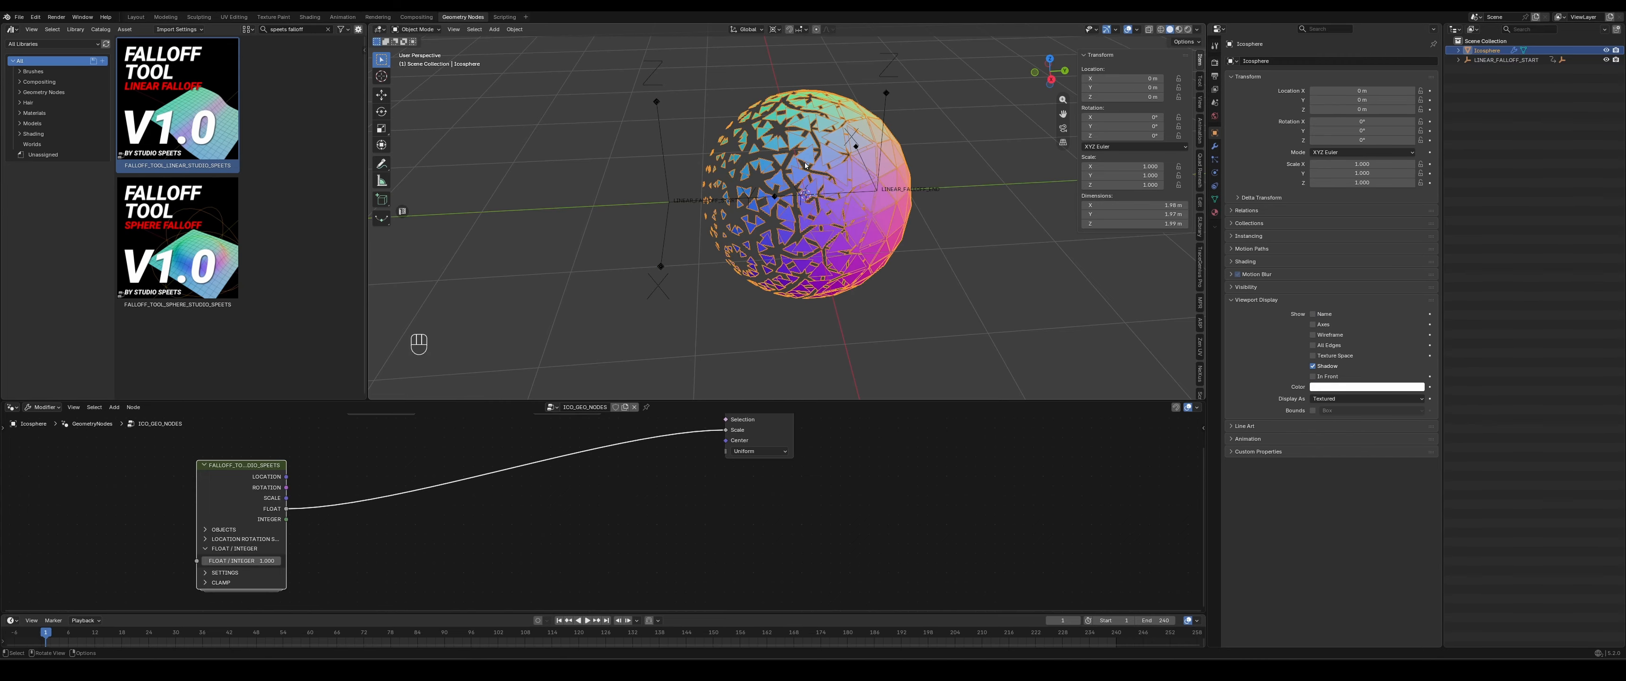
{"action": "scroll", "coordinate": [622, 517], "scroll_direction": "down", "scroll_amount": 8}
{"action": "middle_click_drag", "start_coordinate": [617, 542], "coordinate": [689, 551]}
{"action": "scroll", "coordinate": [694, 530], "scroll_direction": "down", "scroll_amount": 1}
{"action": "middle_click_drag", "start_coordinate": [790, 347], "coordinate": [905, 273]}
{"action": "scroll", "coordinate": [903, 271], "scroll_direction": "up", "scroll_amount": 3}
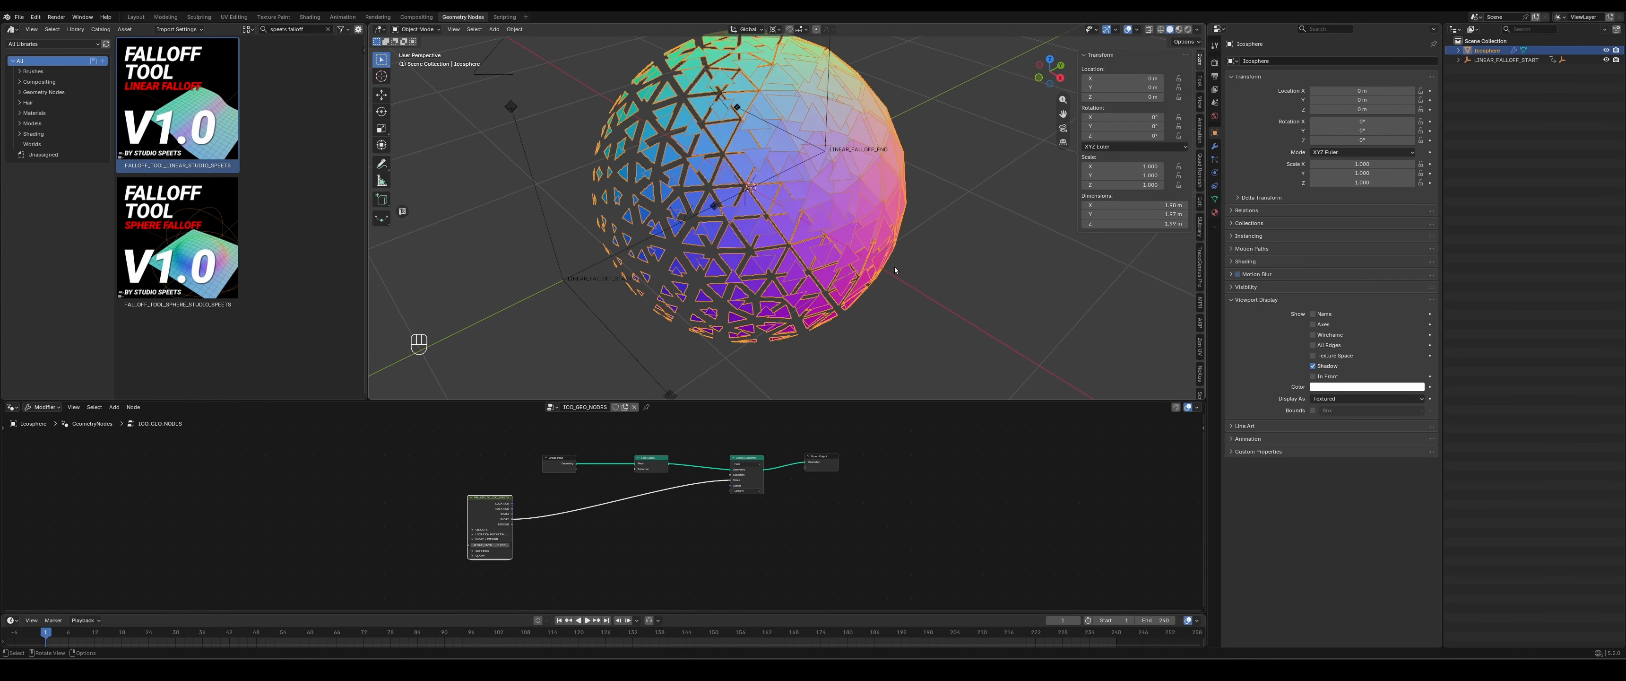
{"action": "scroll", "coordinate": [894, 269], "scroll_direction": "down", "scroll_amount": 3}
{"action": "scroll", "coordinate": [892, 265], "scroll_direction": "up", "scroll_amount": 1}
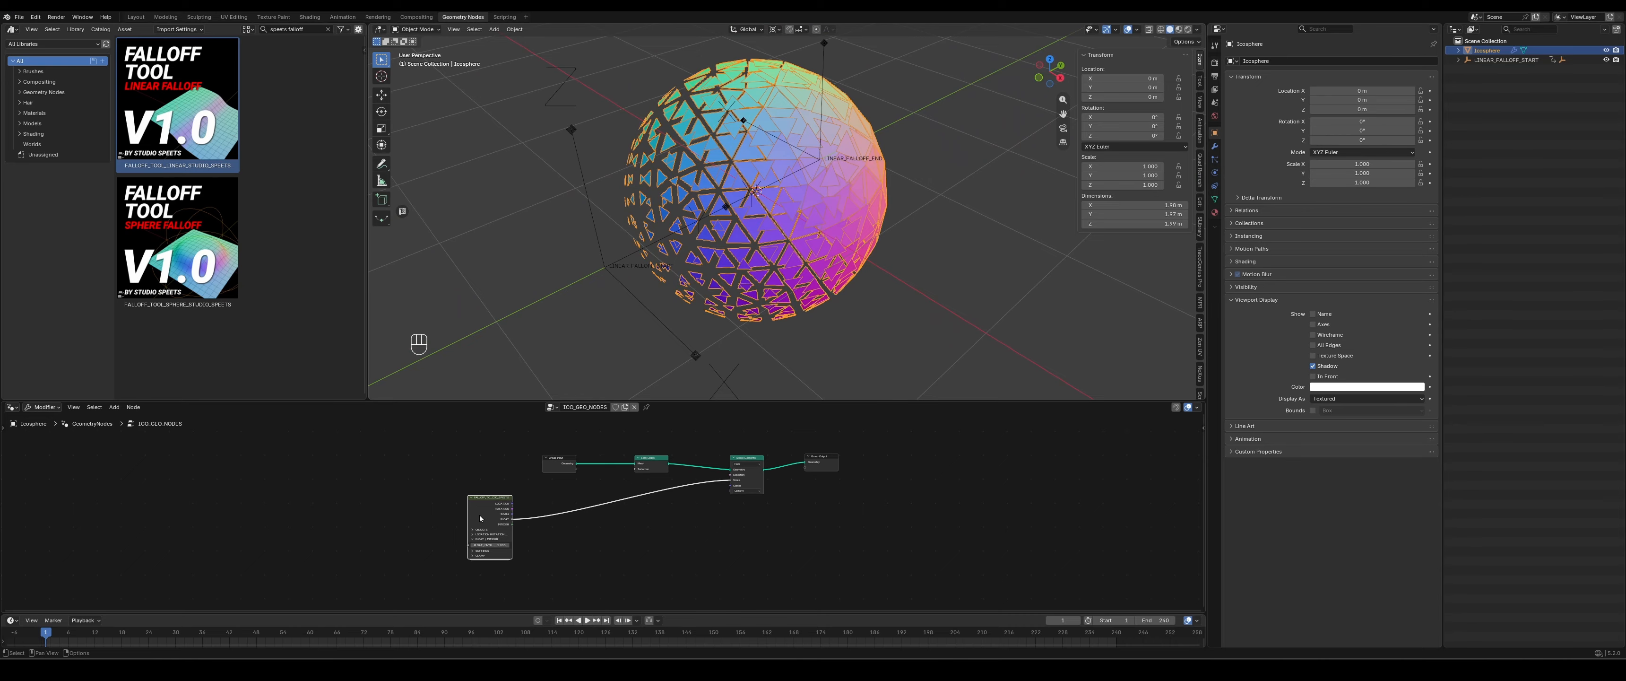
- Look inside the linear falloff node group and its nested LINEAR_FALLOFF_CLAMP group, then return to the ico sphere's main node tree
{"action": "key", "text": "Tab"}
{"action": "scroll", "coordinate": [593, 506], "scroll_direction": "up", "scroll_amount": 5}
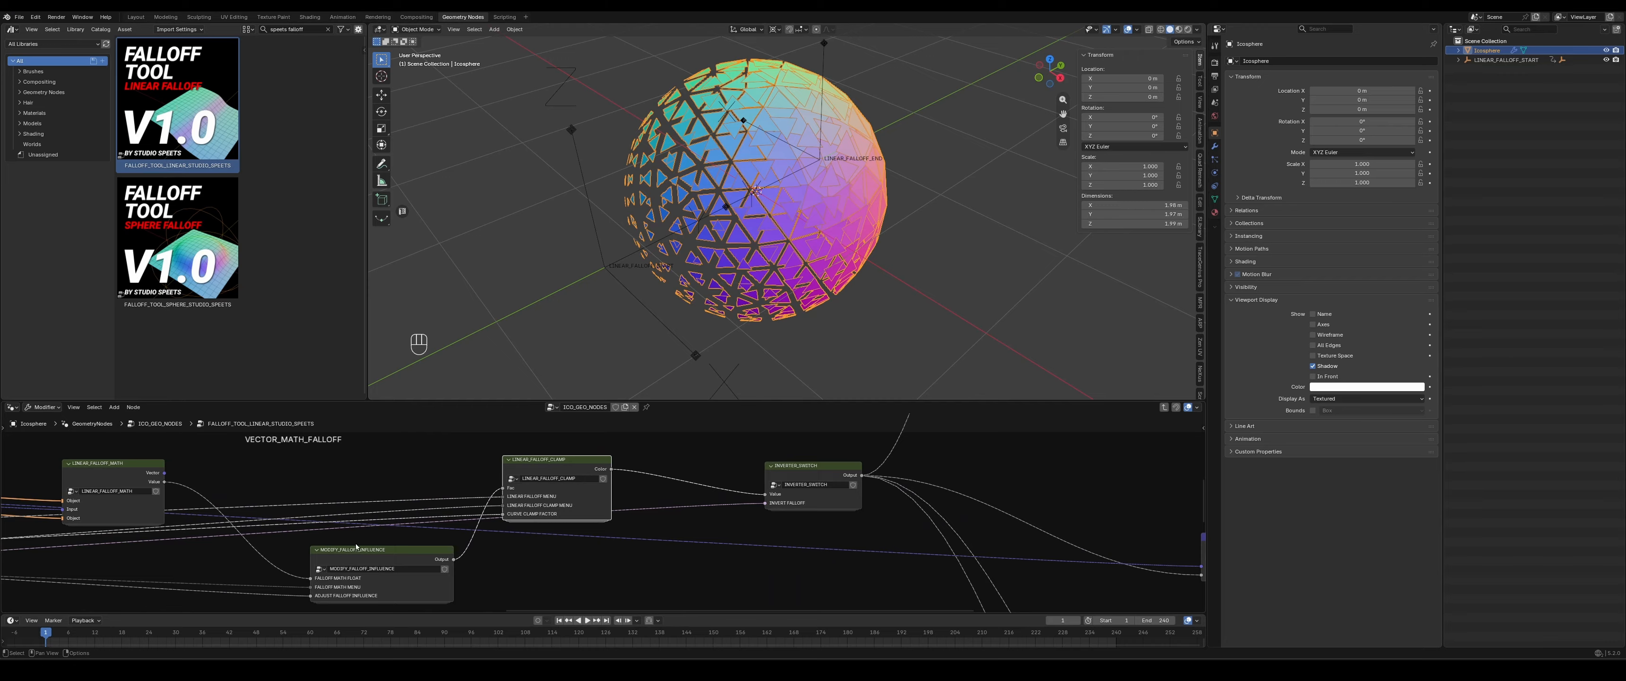
{"action": "key", "text": "Tab"}
{"action": "key", "text": "Tab"}
{"action": "key", "text": "Tab"}
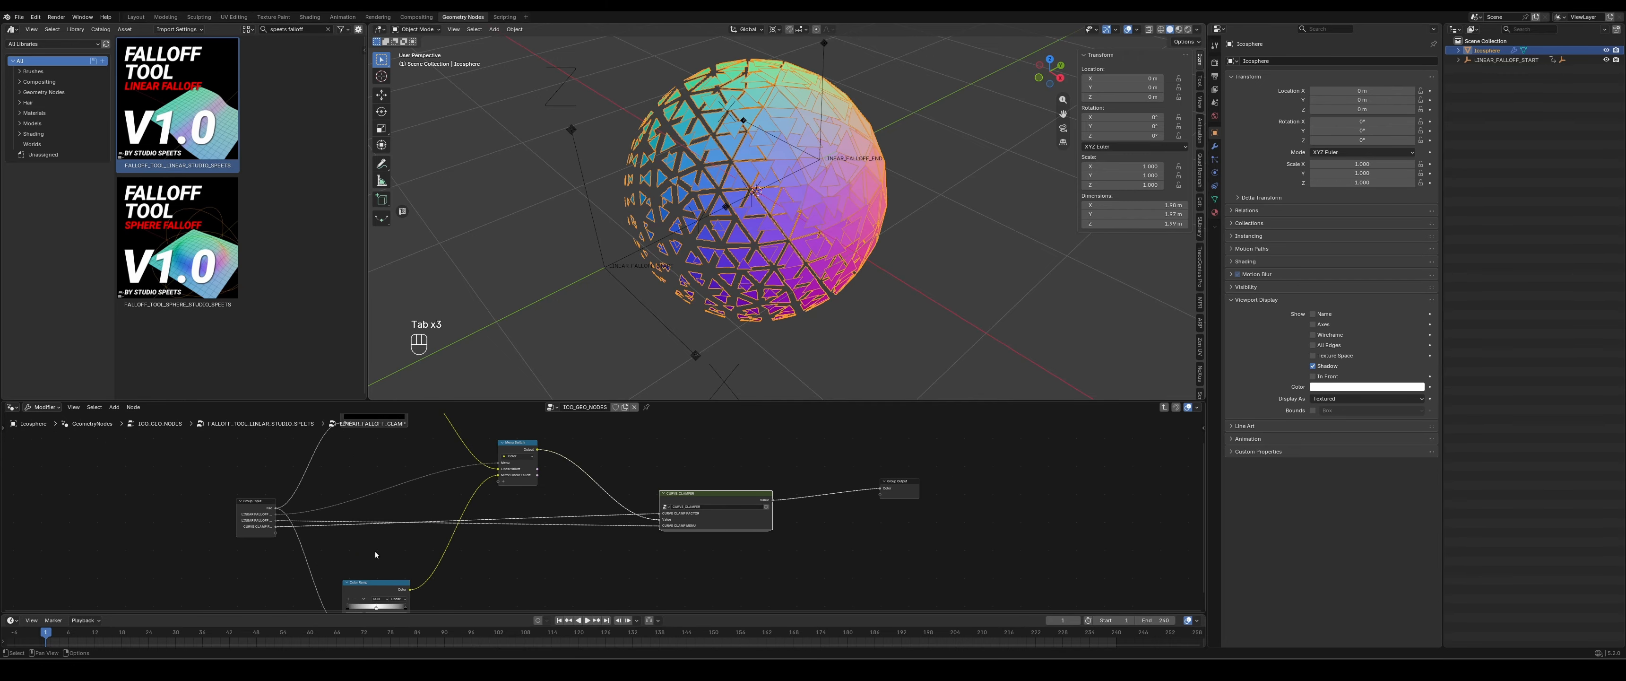
{"action": "key", "text": "Tab"}
{"action": "key", "text": "Tab"}
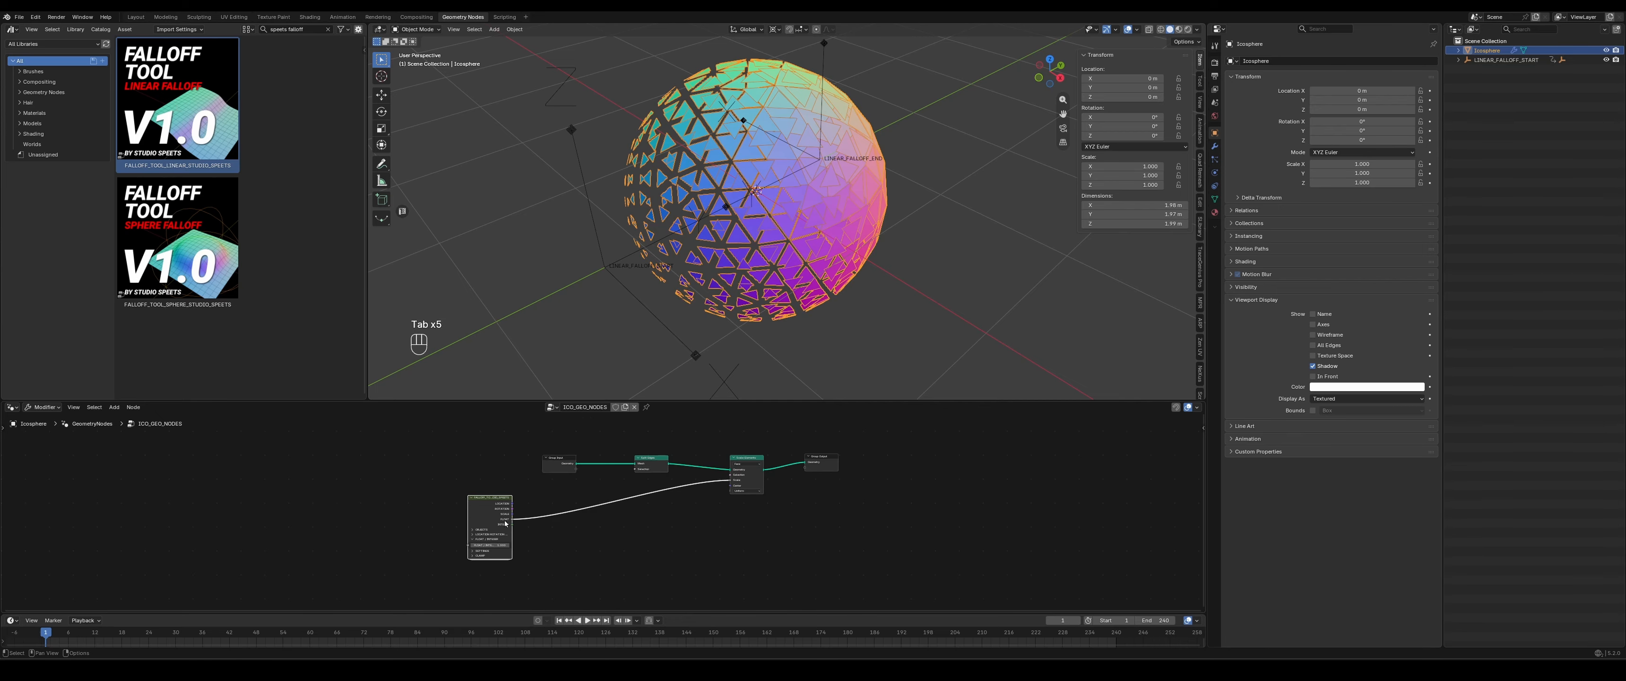
- Examine how the falloff node's FLOAT output feeds Scale Elements and compare it with the ico sphere in the viewport
{"action": "middle_click_drag", "start_coordinate": [626, 525], "coordinate": [608, 528]}
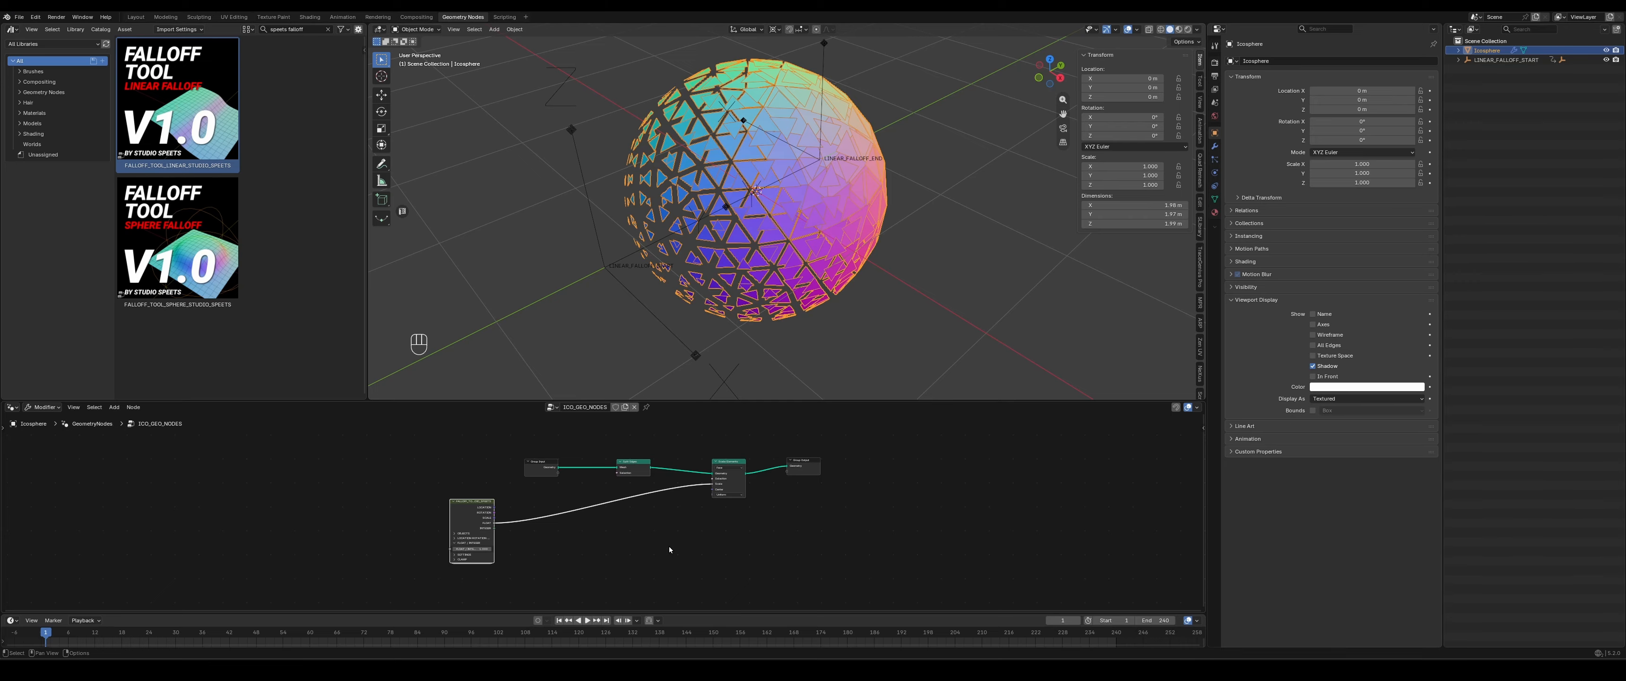
{"action": "scroll", "coordinate": [606, 535], "scroll_direction": "up", "scroll_amount": 2}
{"action": "scroll", "coordinate": [583, 577], "scroll_direction": "down", "scroll_amount": 1}
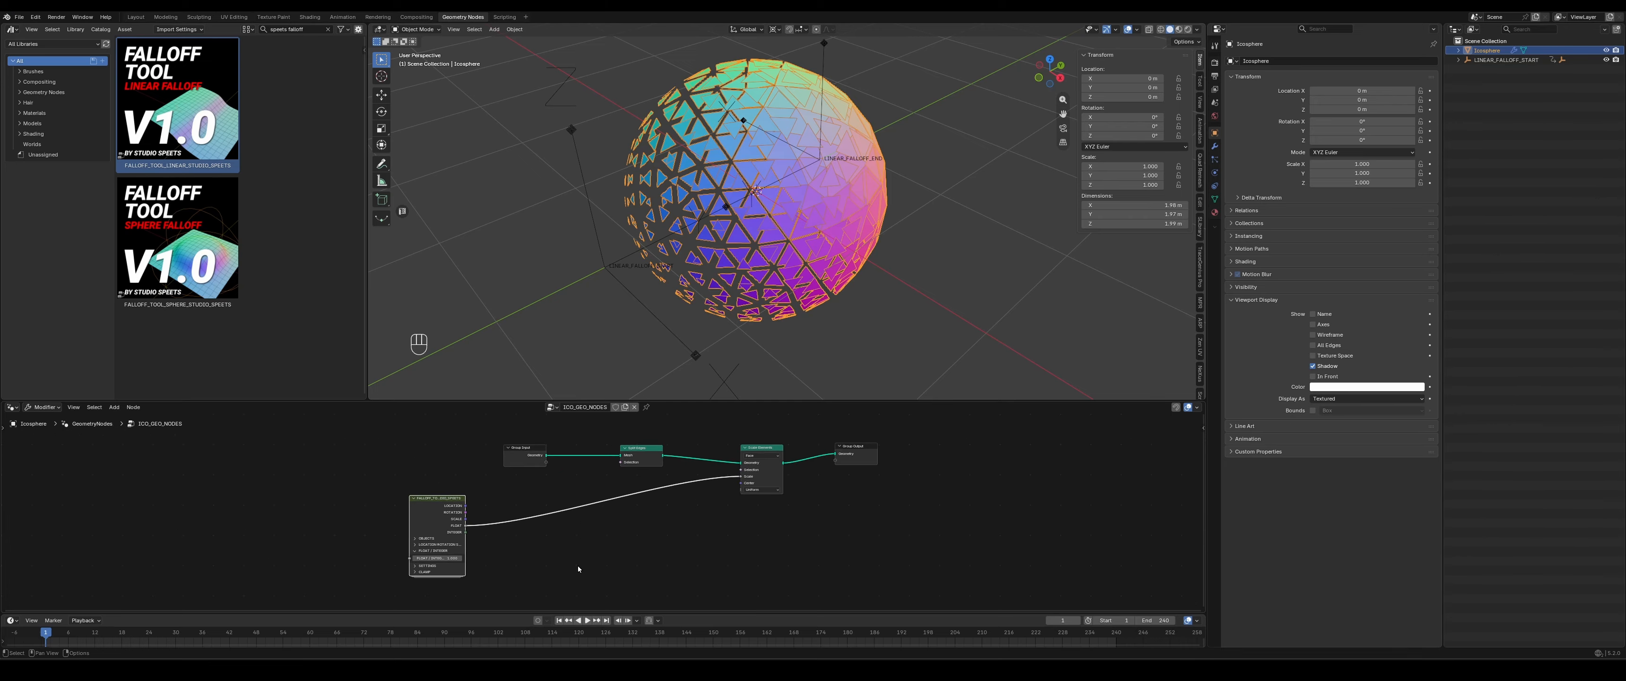
{"action": "middle_click_drag", "start_coordinate": [854, 244], "coordinate": [928, 300]}
{"action": "scroll", "coordinate": [929, 300], "scroll_direction": "down", "scroll_amount": 3}
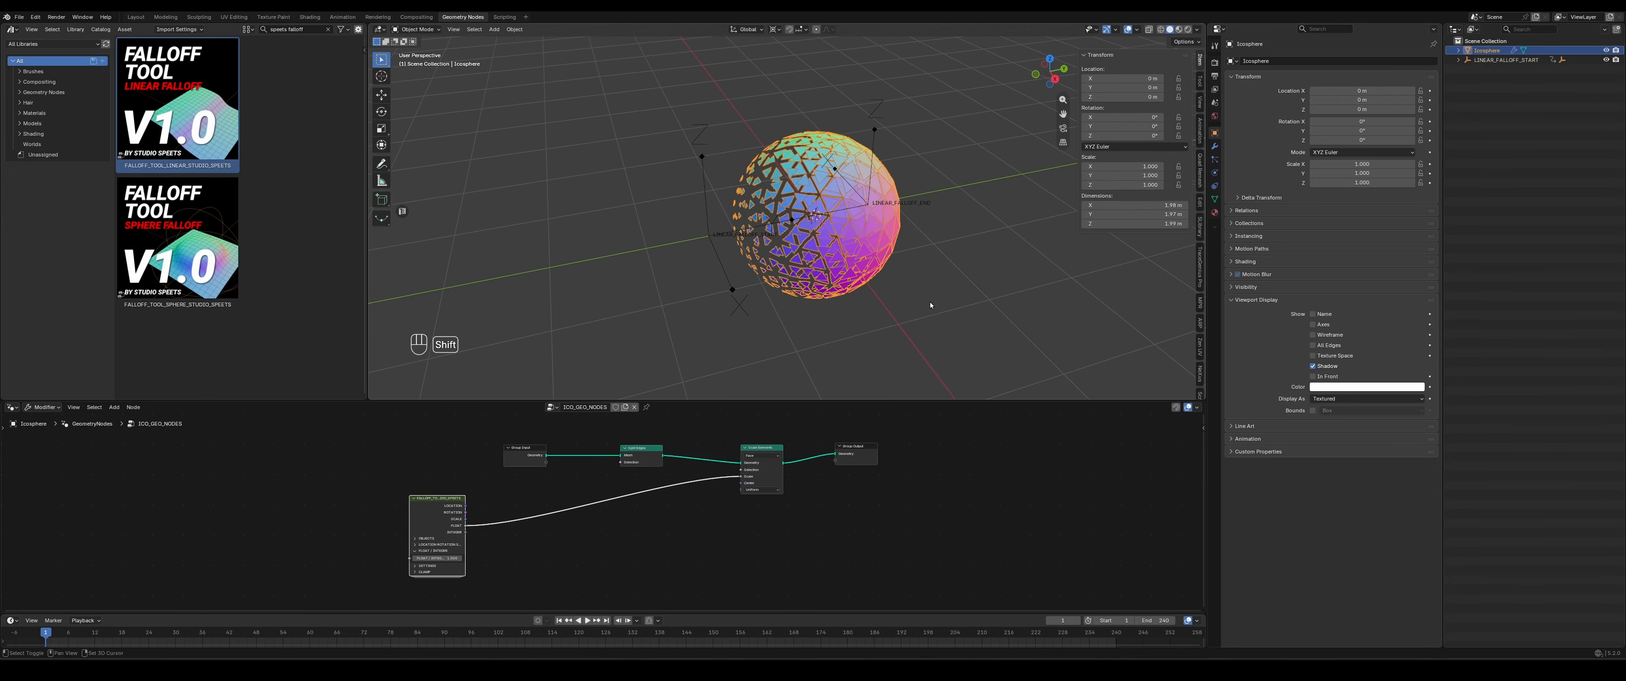
{"action": "middle_click_drag", "start_coordinate": [518, 547], "coordinate": [548, 526], "text": "shift"}
{"action": "scroll", "coordinate": [547, 527], "scroll_direction": "up", "scroll_amount": 5}
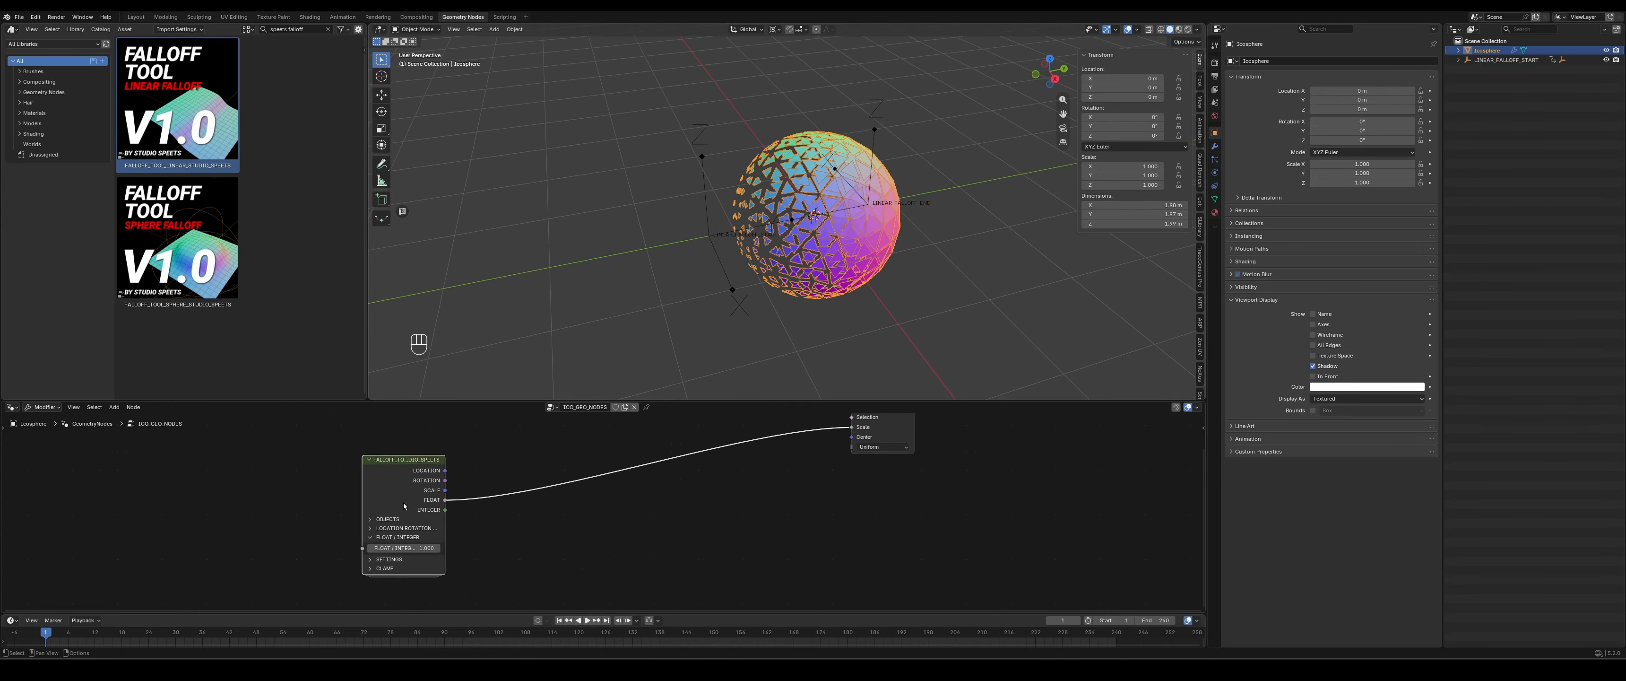
{"action": "left_click_drag", "start_coordinate": [851, 426], "coordinate": [798, 466]}
{"action": "scroll", "coordinate": [756, 496], "scroll_direction": "up", "scroll_amount": 3}
{"action": "scroll", "coordinate": [530, 559], "scroll_direction": "down", "scroll_amount": 1}
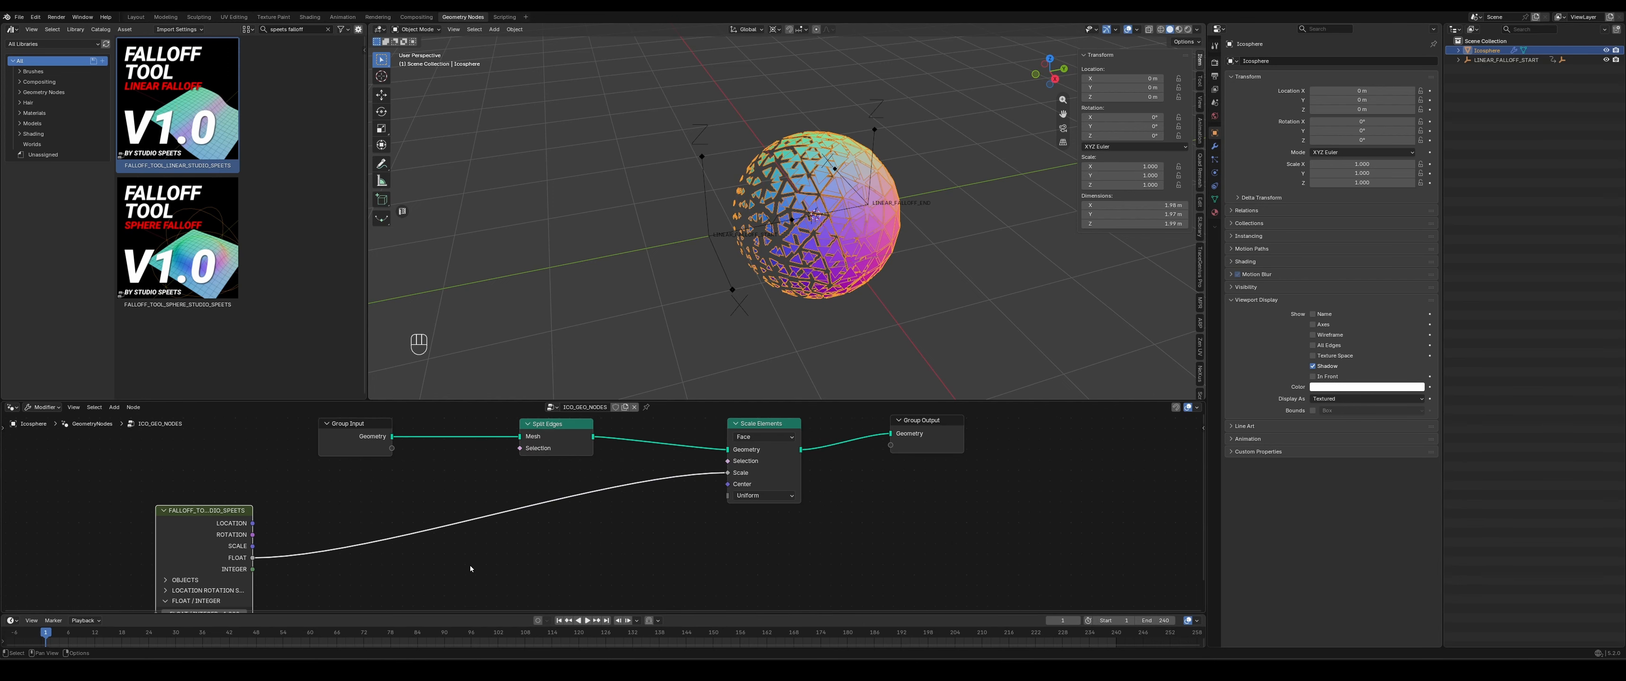
- Expand the falloff node's SETTINGS and change the falloff type to Mirror Linear Falloff
{"action": "middle_click_drag", "start_coordinate": [512, 578], "coordinate": [497, 530]}
{"action": "scroll", "coordinate": [498, 530], "scroll_direction": "up", "scroll_amount": 1}
{"action": "scroll", "coordinate": [342, 557], "scroll_direction": "down", "scroll_amount": 4}
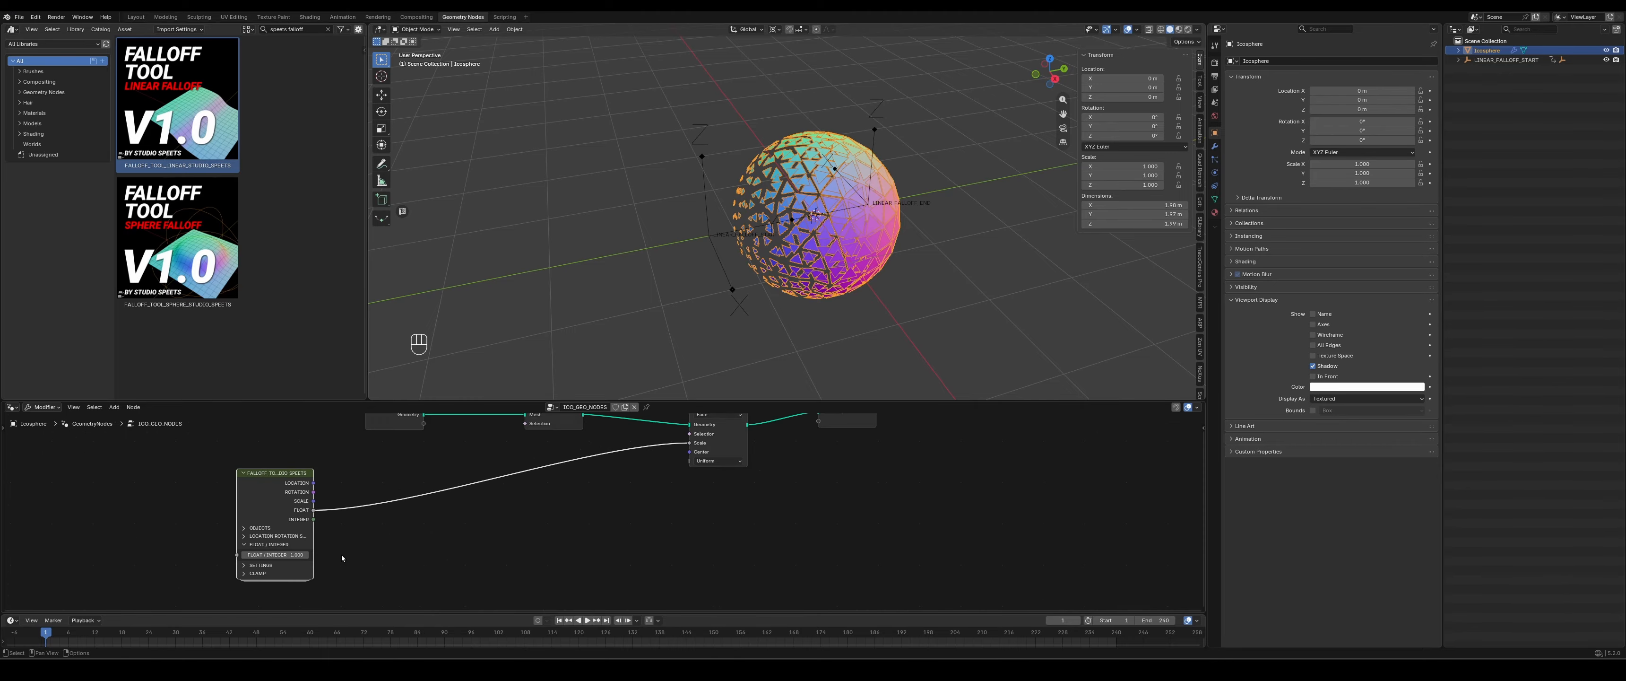
{"action": "scroll", "coordinate": [450, 567], "scroll_direction": "up", "scroll_amount": 2}
{"action": "scroll", "coordinate": [303, 562], "scroll_direction": "down", "scroll_amount": 2}
{"action": "left_click", "coordinate": [231, 570]}
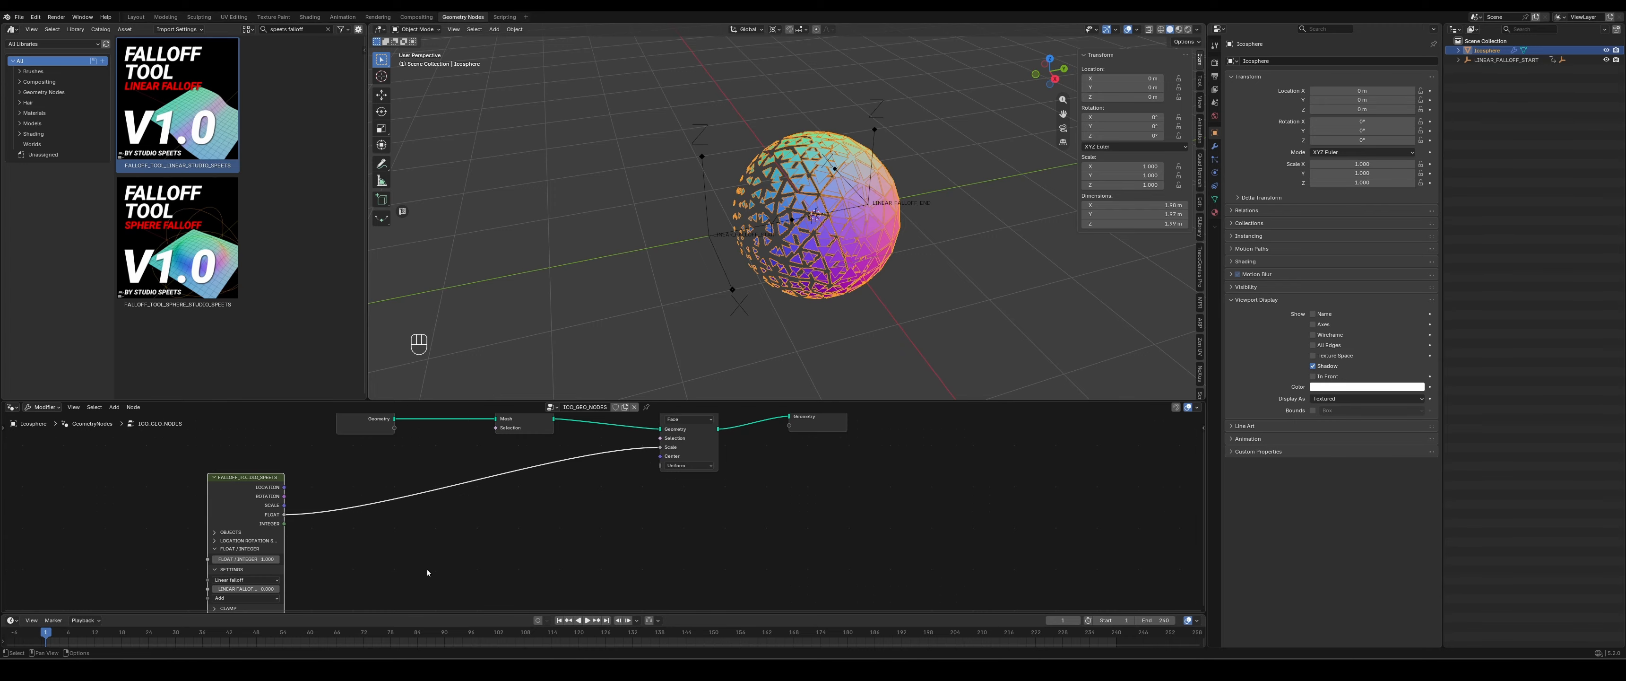
{"action": "middle_click_drag", "start_coordinate": [427, 573], "coordinate": [511, 513]}
{"action": "scroll", "coordinate": [388, 530], "scroll_direction": "up", "scroll_amount": 3}
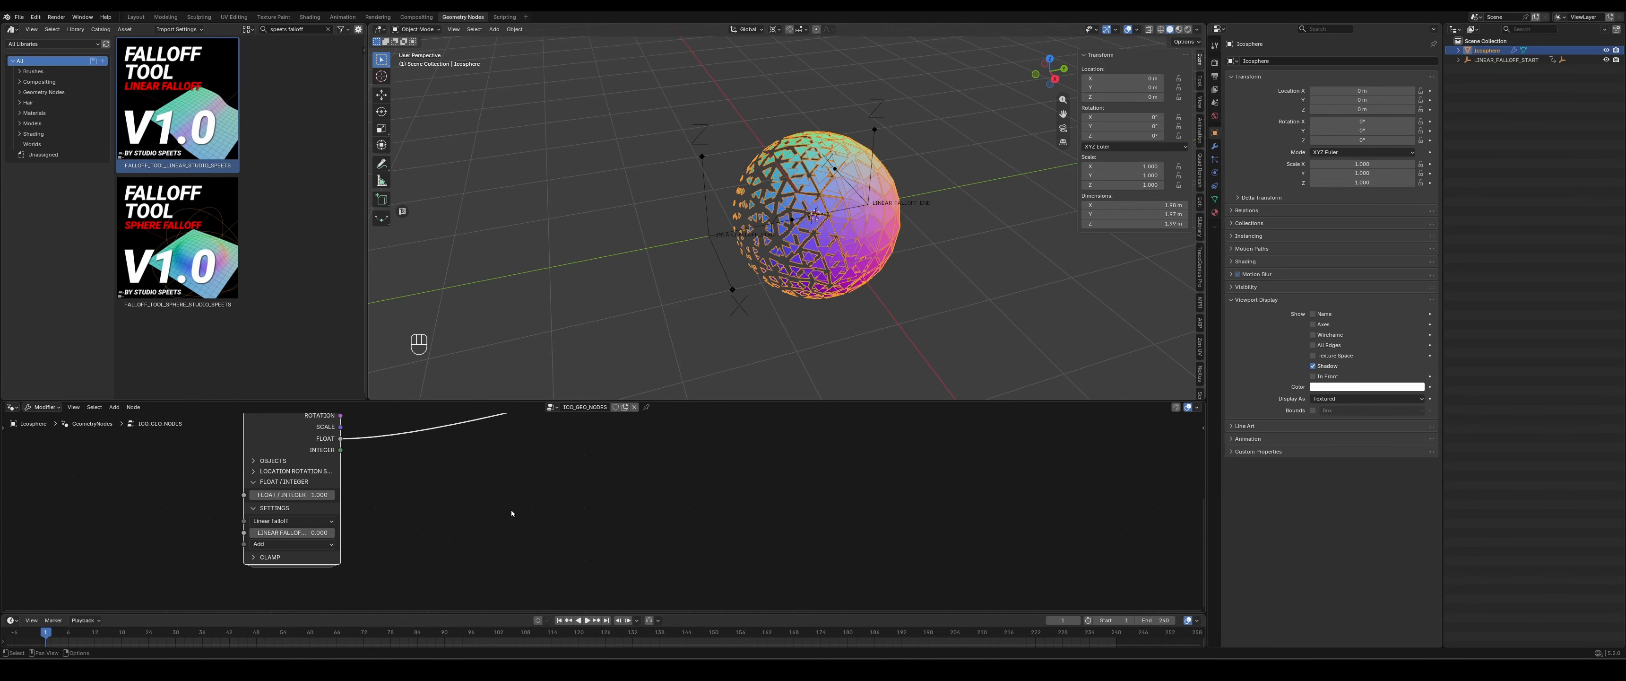
{"action": "left_click", "coordinate": [331, 521]}
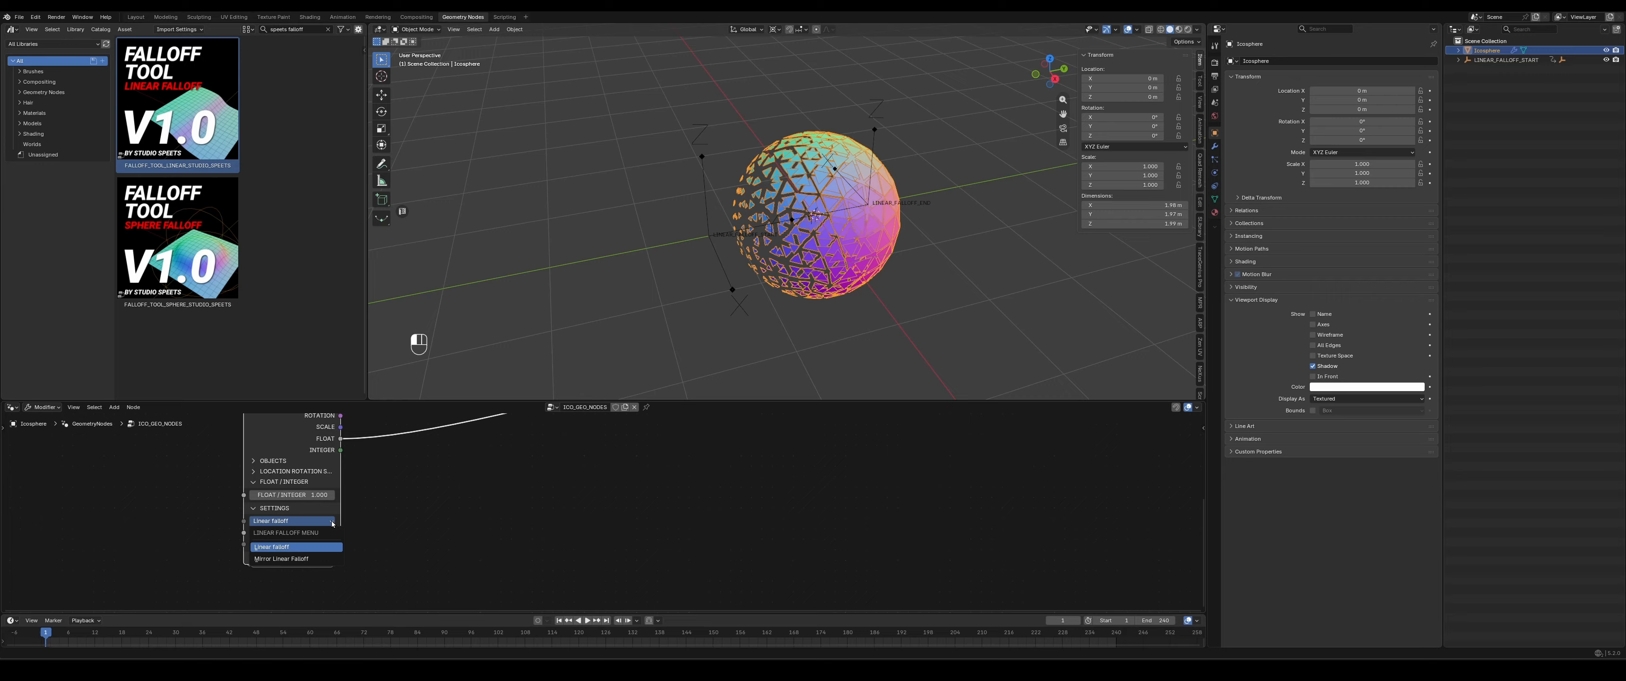
{"action": "left_click", "coordinate": [277, 559]}
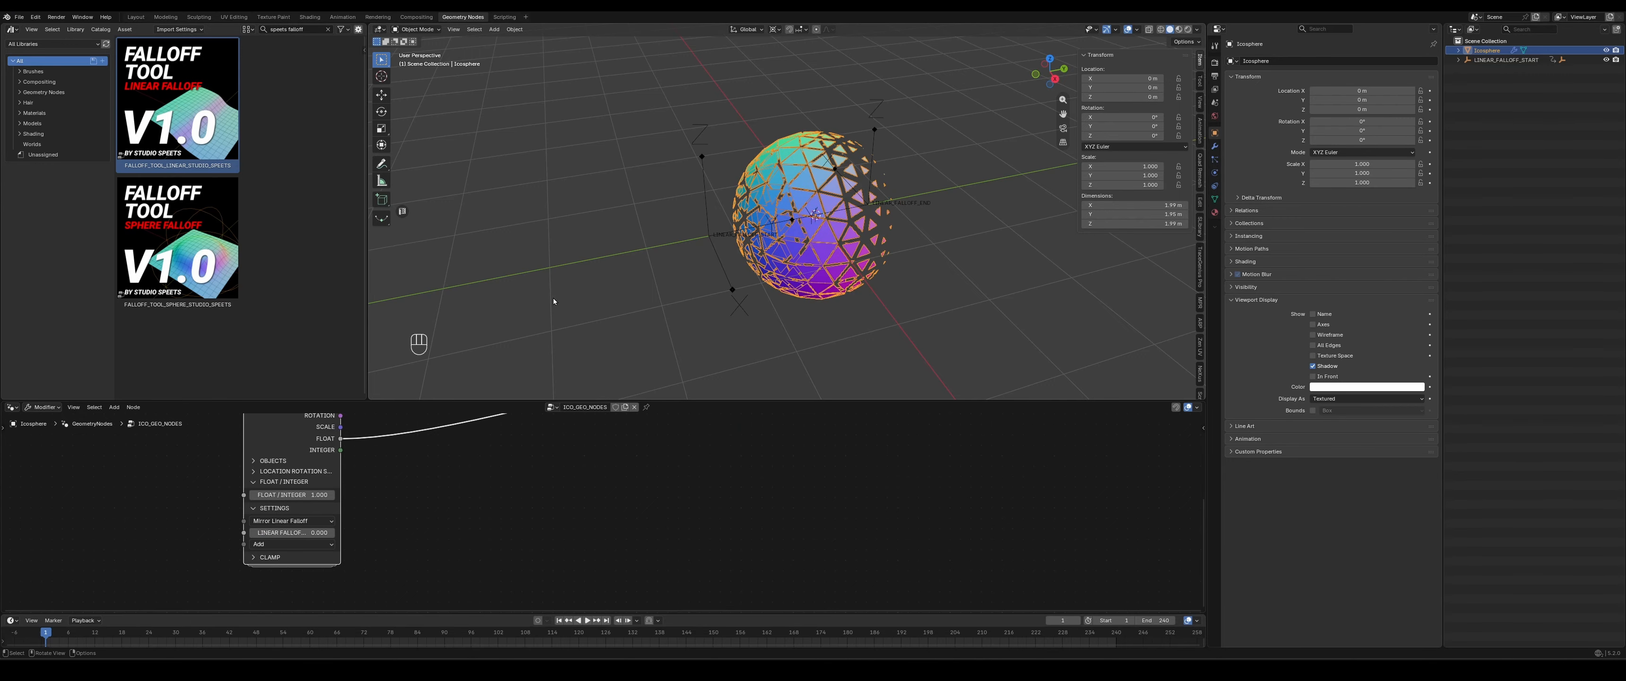
- Enlarge the 3D viewport and move the LINEAR_FALLOFF_START empty along Y to about -1 m
{"action": "left_click", "coordinate": [708, 242]}
{"action": "middle_click_drag", "start_coordinate": [780, 323], "coordinate": [761, 313]}
{"action": "scroll", "coordinate": [761, 314], "scroll_direction": "up", "scroll_amount": 1}
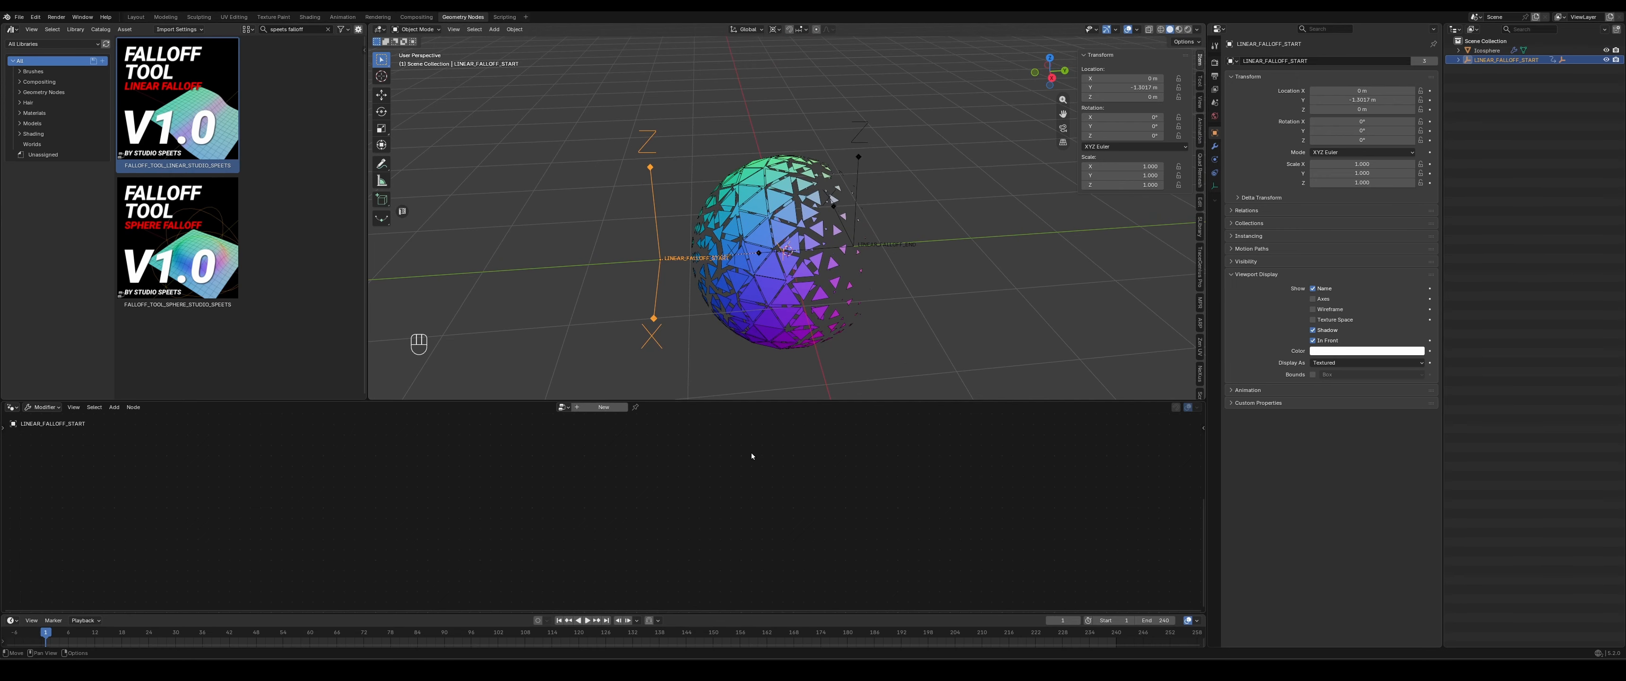
{"action": "left_click_drag", "start_coordinate": [736, 402], "coordinate": [732, 485]}
{"action": "scroll", "coordinate": [763, 377], "scroll_direction": "down", "scroll_amount": 2}
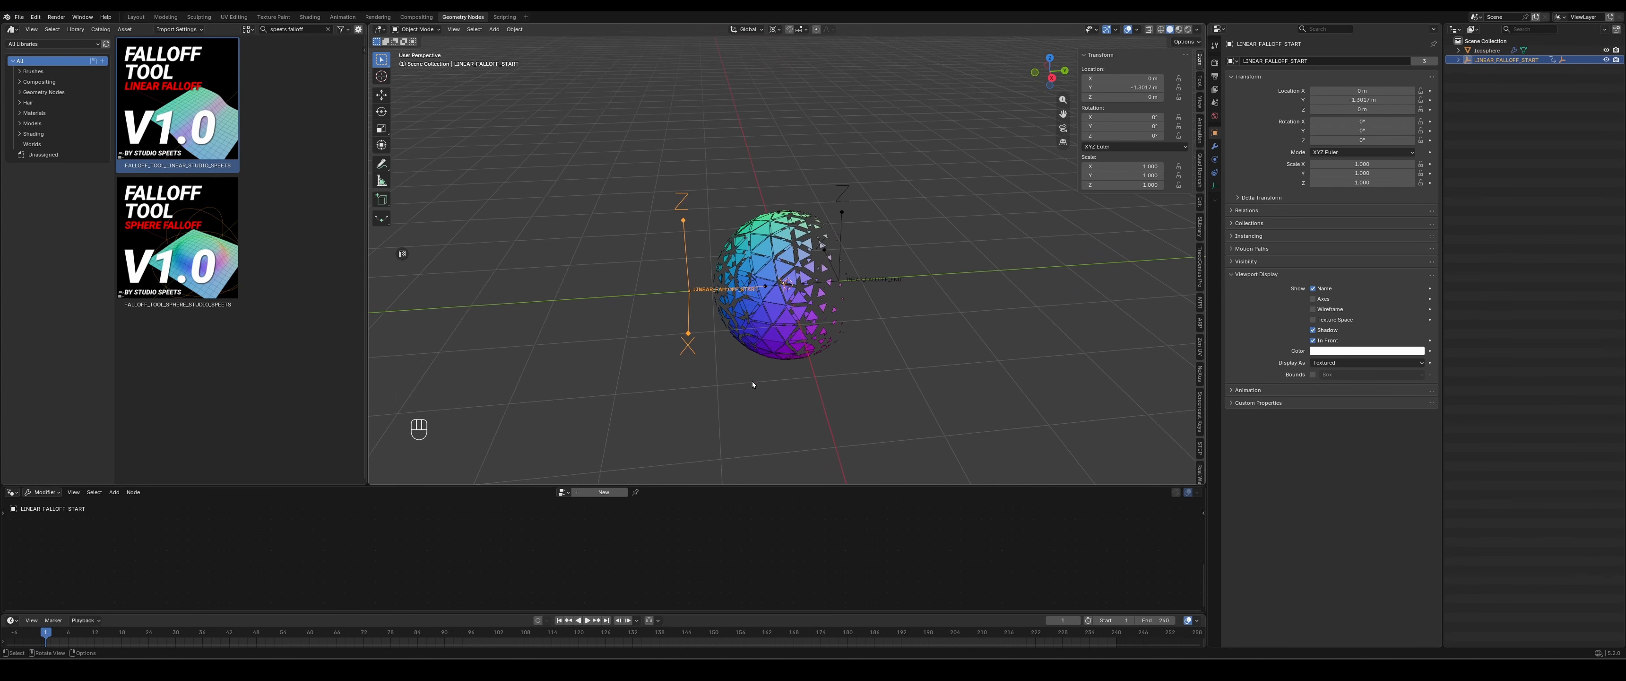
{"action": "key", "text": "g"}
{"action": "key", "text": "y"}
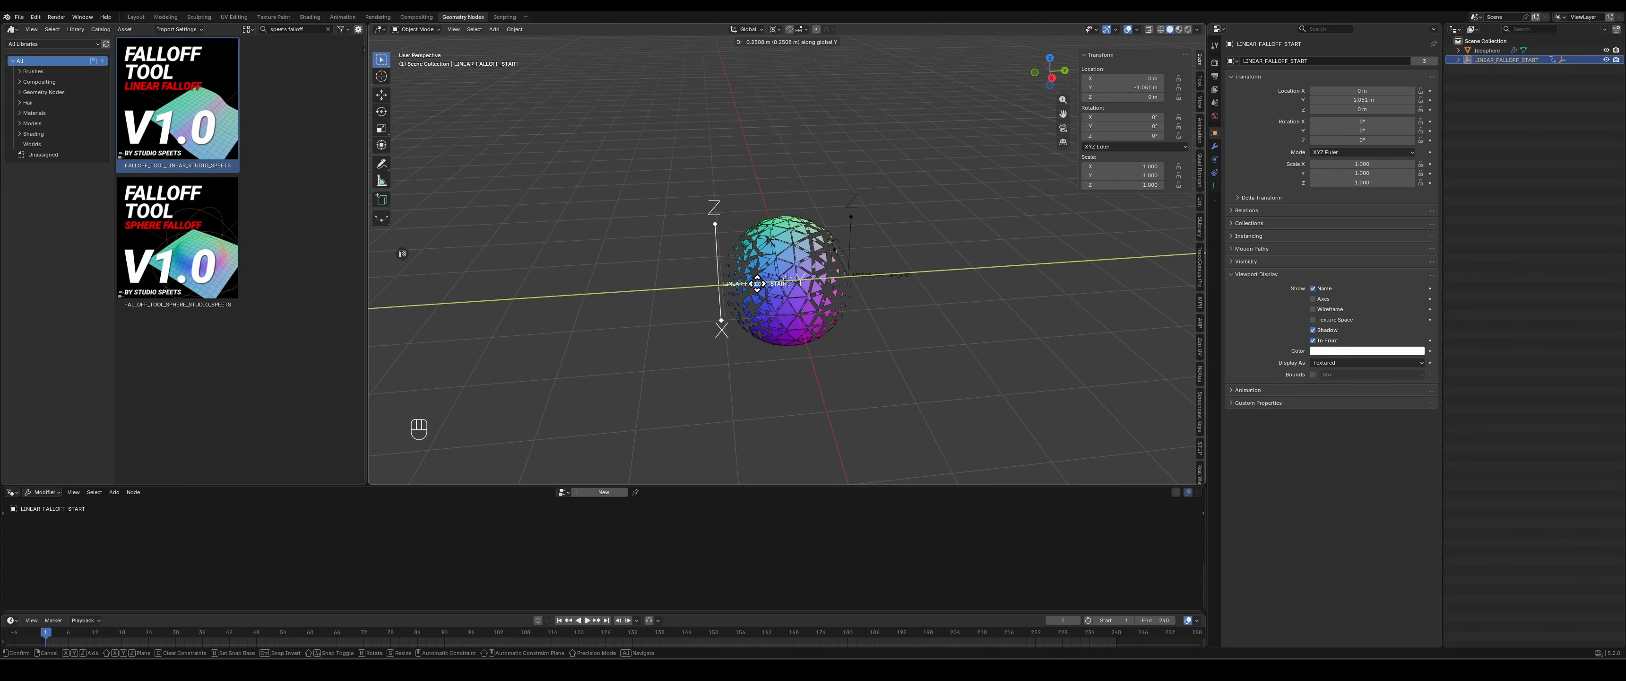
{"action": "left_click", "coordinate": [757, 283]}
- Switch to the right orthographic view and examine the mirrored falloff between the start and end empties, selecting LINEAR_FALLOFF_END
{"action": "scroll", "coordinate": [778, 320], "scroll_direction": "up", "scroll_amount": 3}
{"action": "key", "text": "KP_3"}
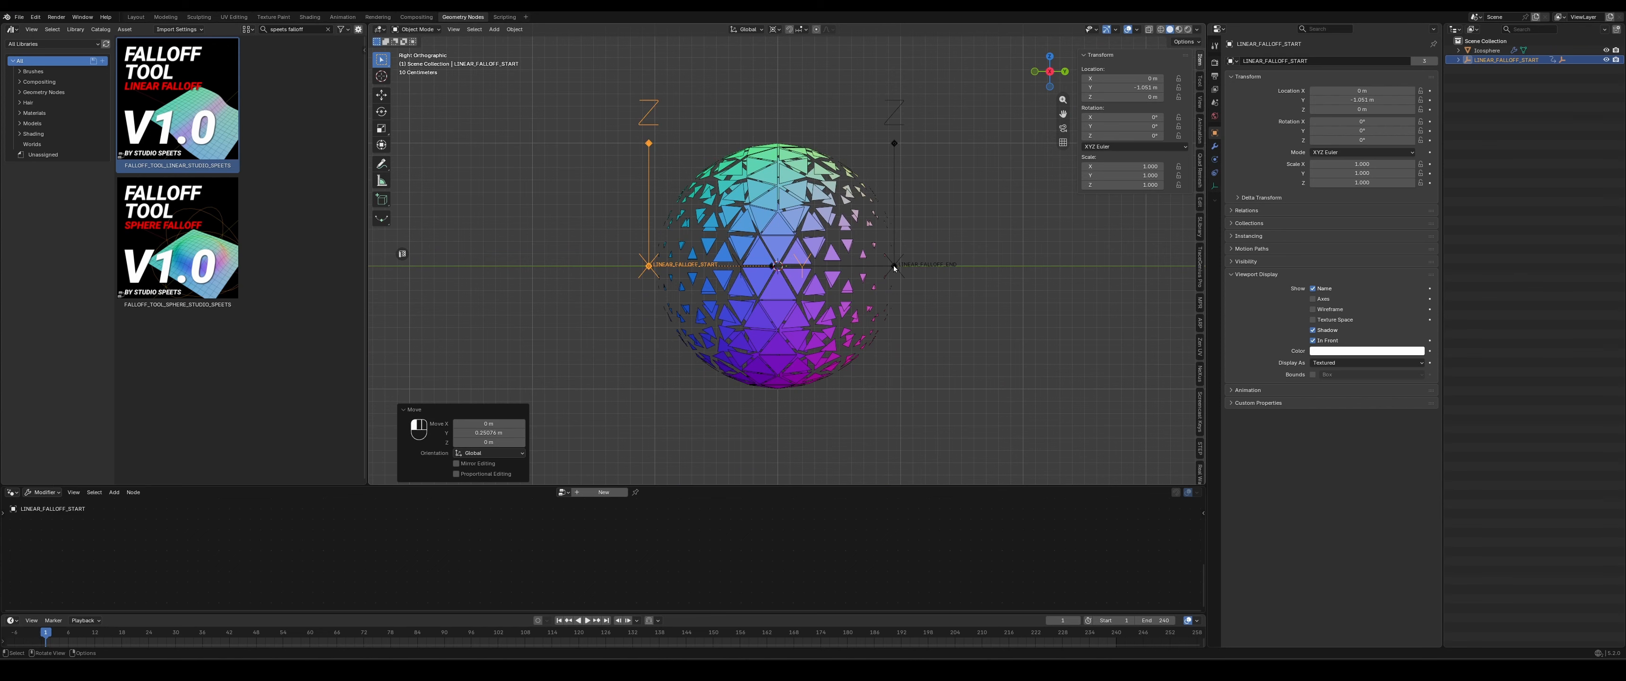
{"action": "left_click", "coordinate": [893, 264]}
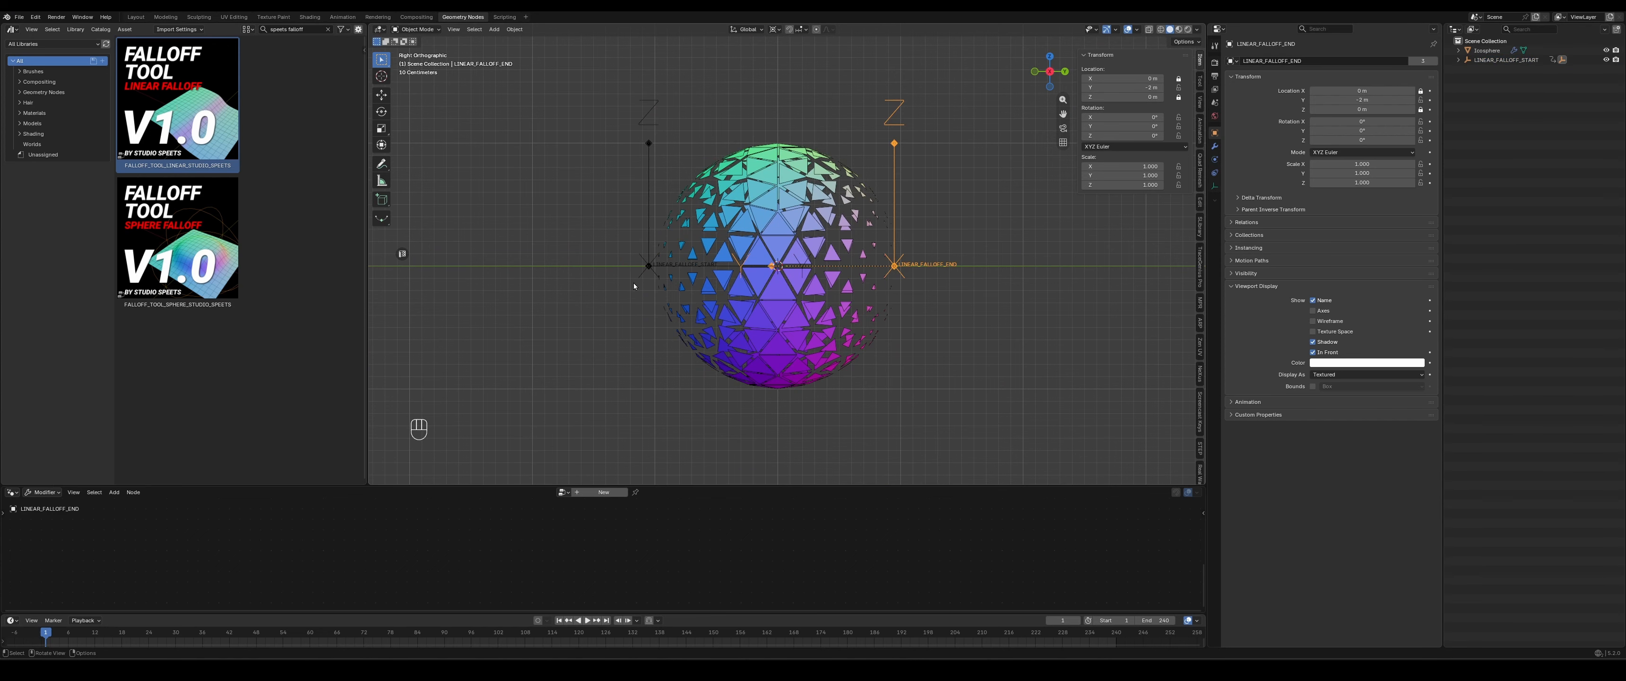
{"action": "scroll", "coordinate": [646, 271], "scroll_direction": "down", "scroll_amount": 4}
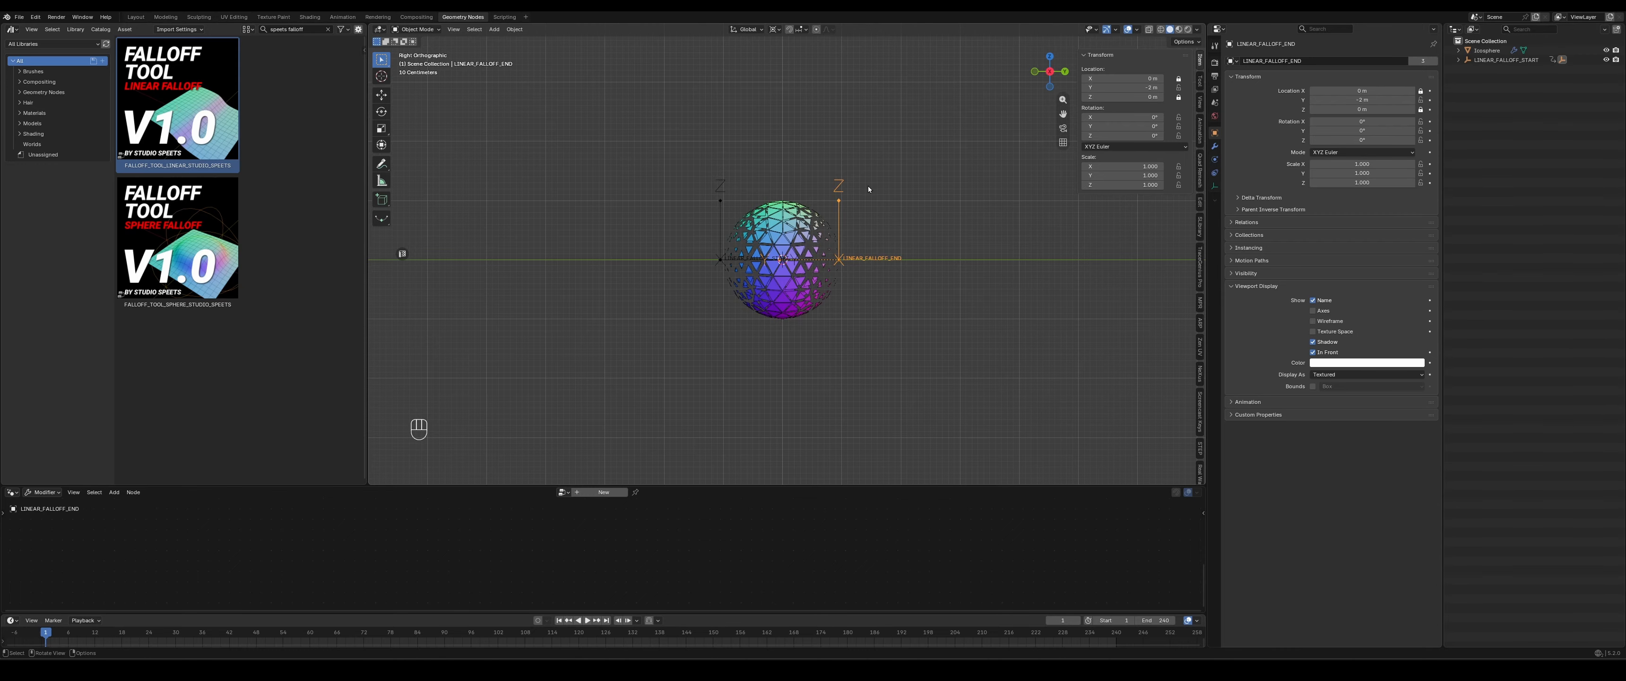
{"action": "scroll", "coordinate": [757, 268], "scroll_direction": "up", "scroll_amount": 5}
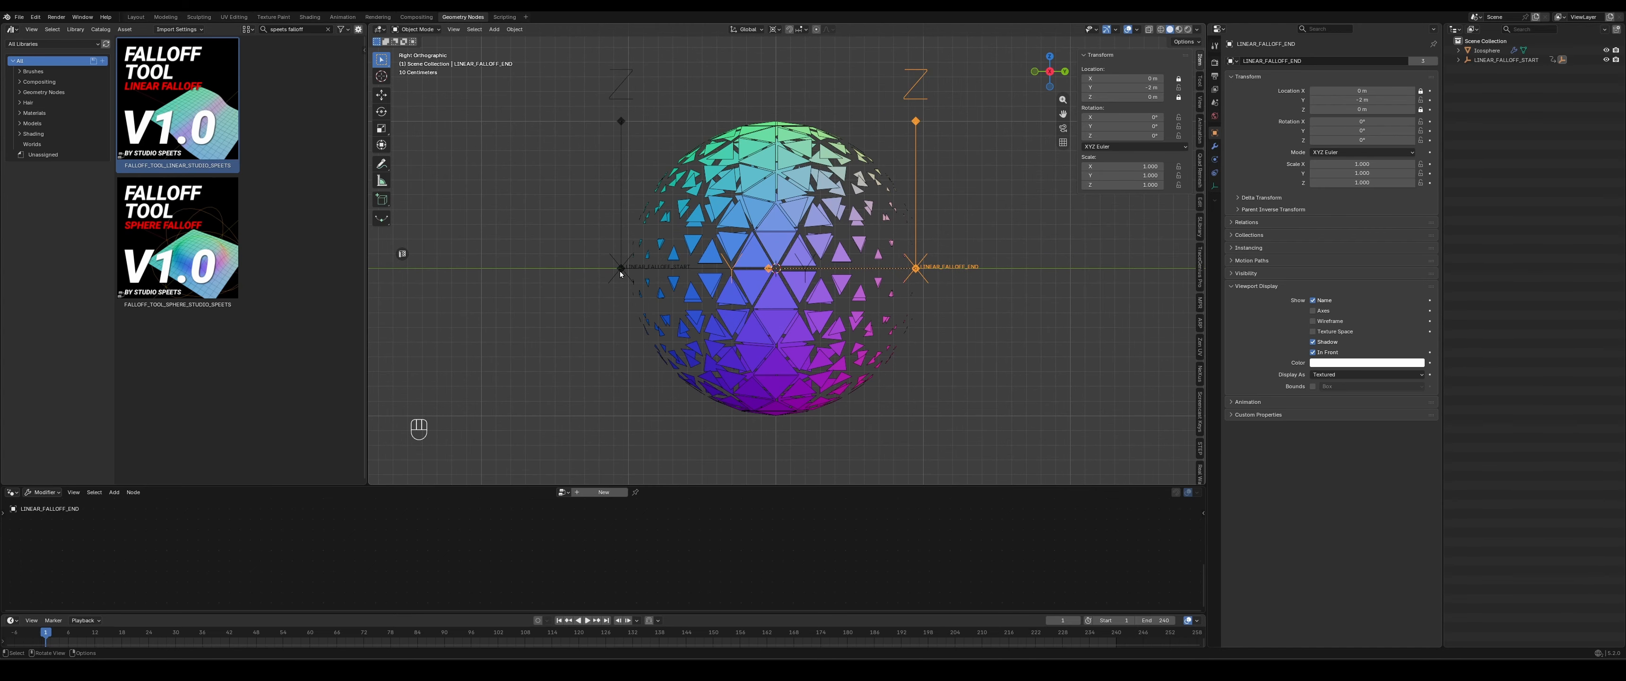
{"action": "left_click", "coordinate": [619, 271]}
{"action": "scroll", "coordinate": [668, 300], "scroll_direction": "down", "scroll_amount": 4}
{"action": "key", "text": "g"}
{"action": "key", "text": "y"}
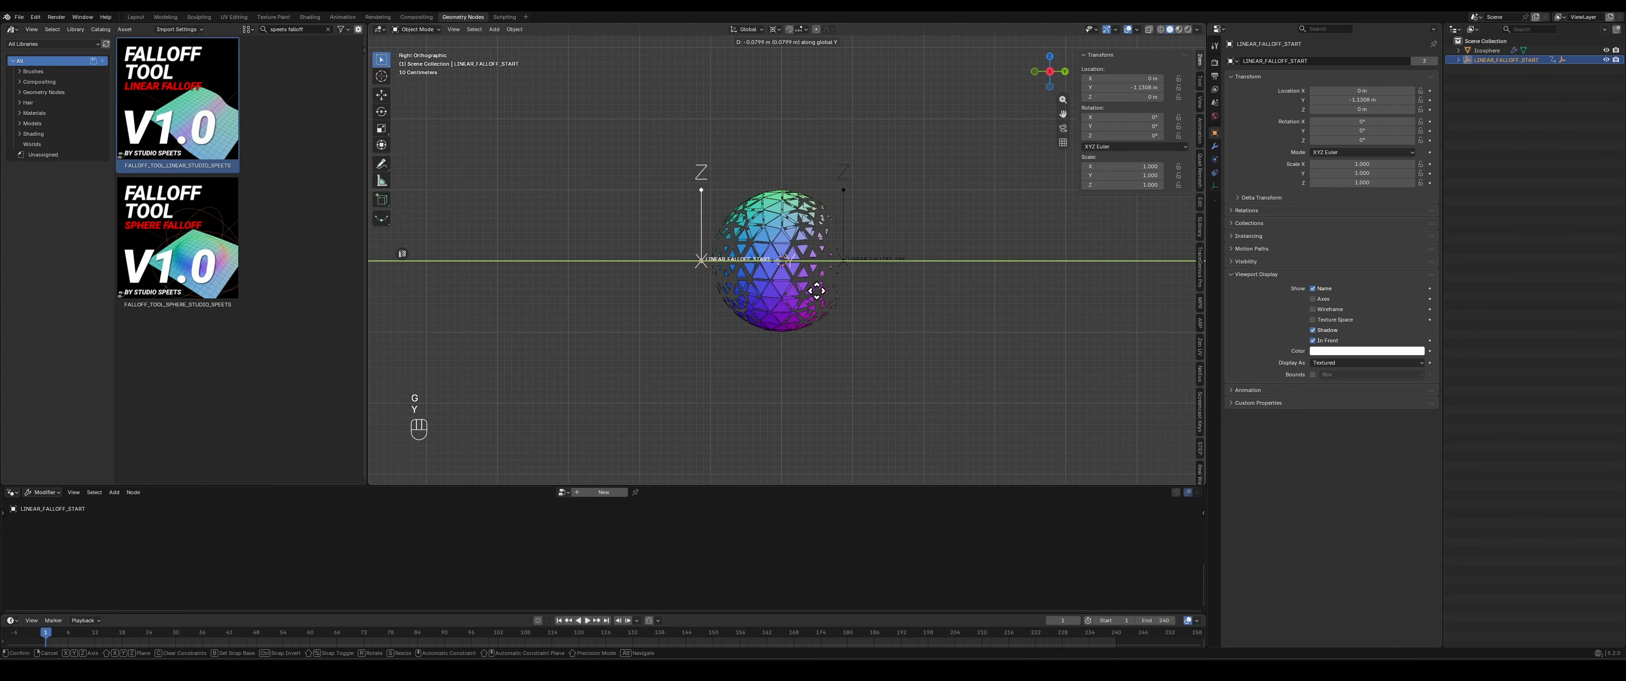
{"action": "key", "text": "Escape"}
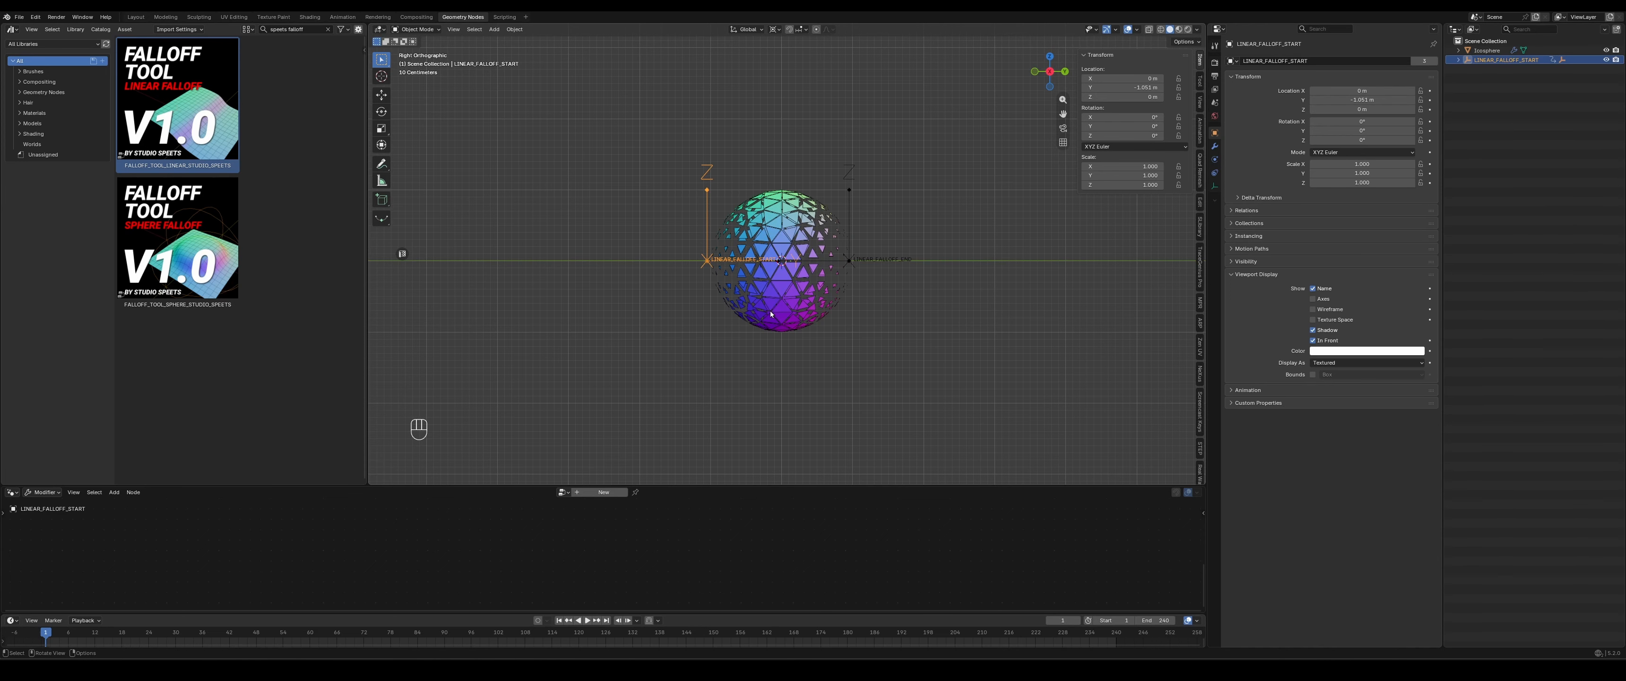
- Select the ico sphere, enlarge the node editor, collapse the falloff node's SETTINGS, expand CLAMP and enable INVERT FALLOFF
{"action": "left_click", "coordinate": [748, 221]}
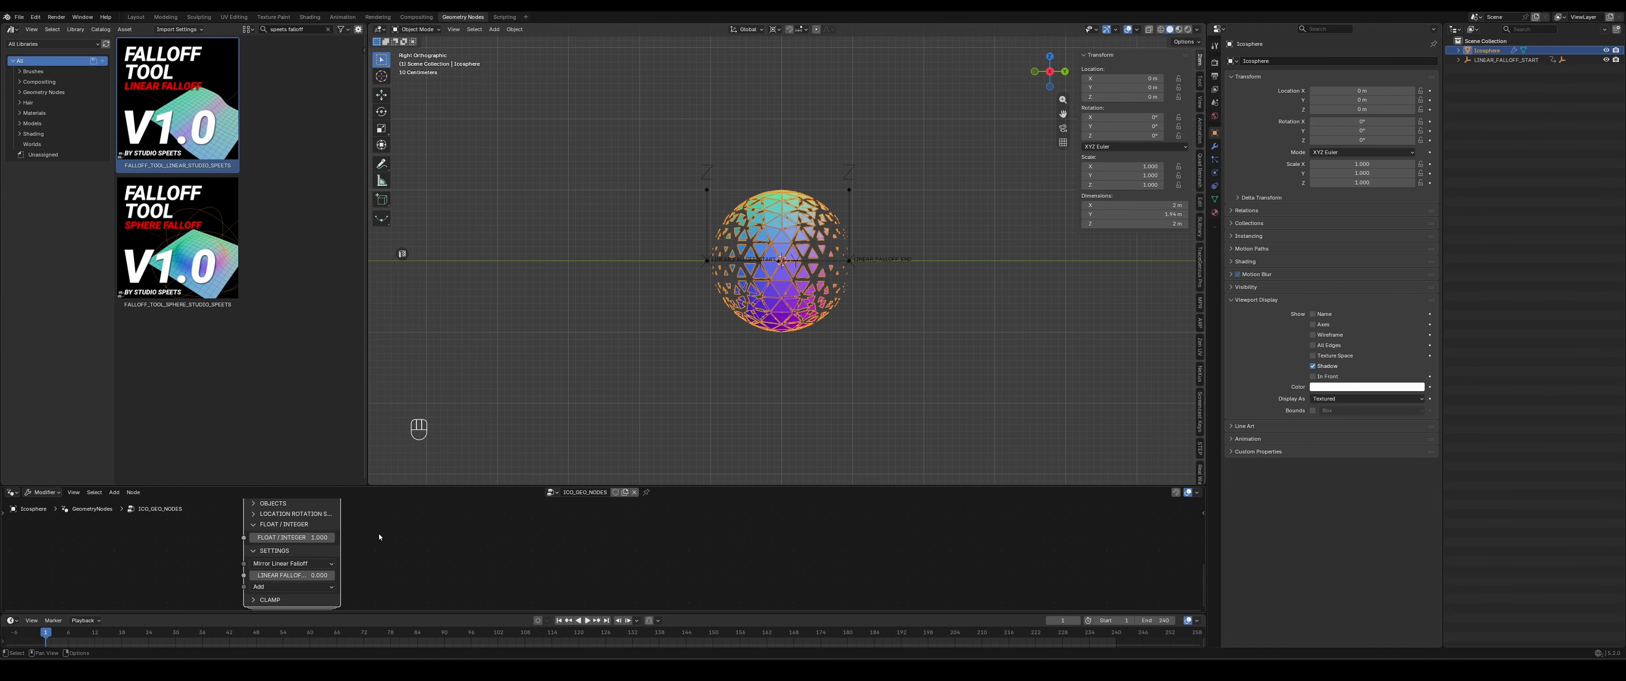
{"action": "left_click_drag", "start_coordinate": [414, 487], "coordinate": [415, 415]}
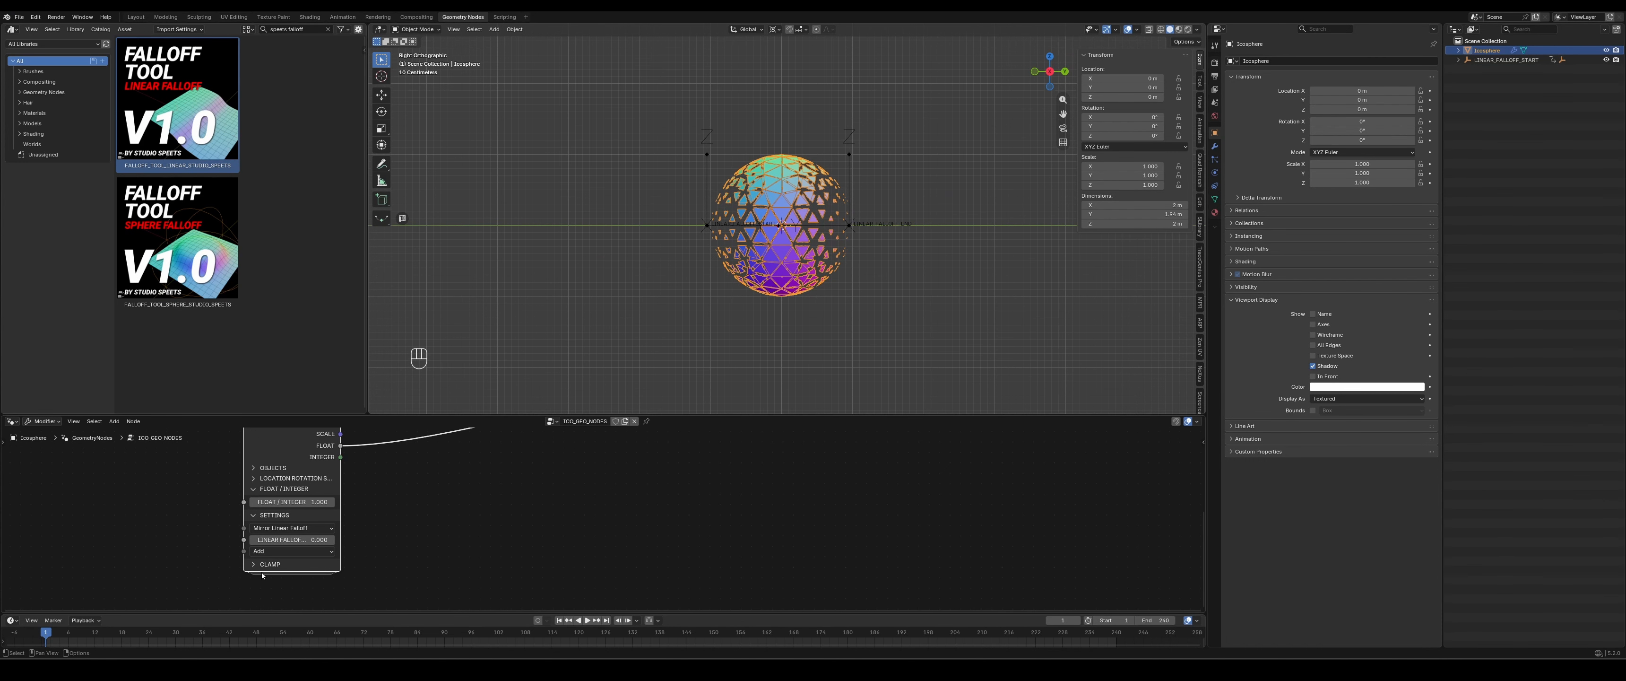
{"action": "left_click", "coordinate": [252, 517]}
{"action": "left_click", "coordinate": [270, 526]}
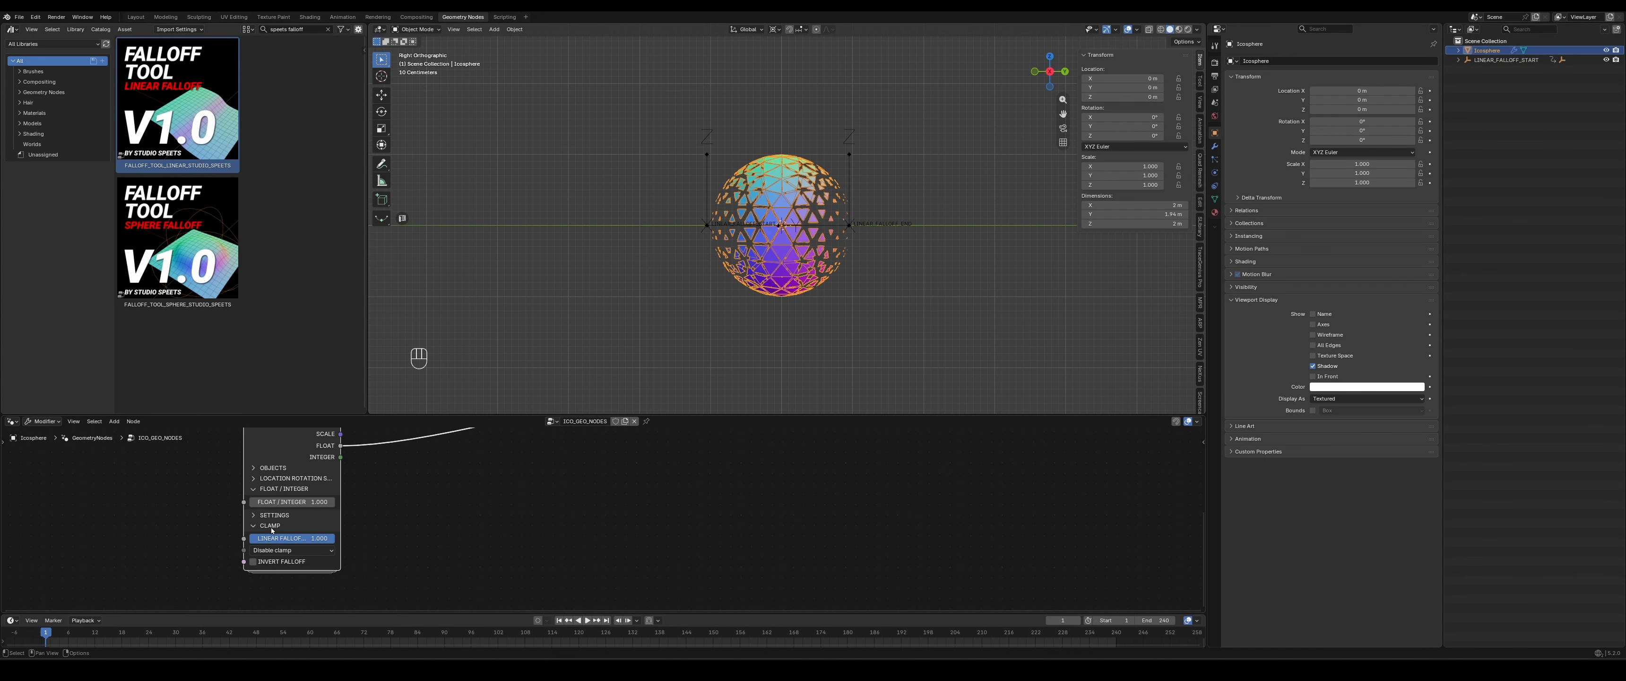
{"action": "left_click", "coordinate": [270, 562]}
- Slide the LINEAR_FALLOFF_START empty along Y to sweep the mirrored falloff across the ico sphere, and disable INVERT FALLOFF
{"action": "scroll", "coordinate": [650, 112], "scroll_direction": "up", "scroll_amount": 3}
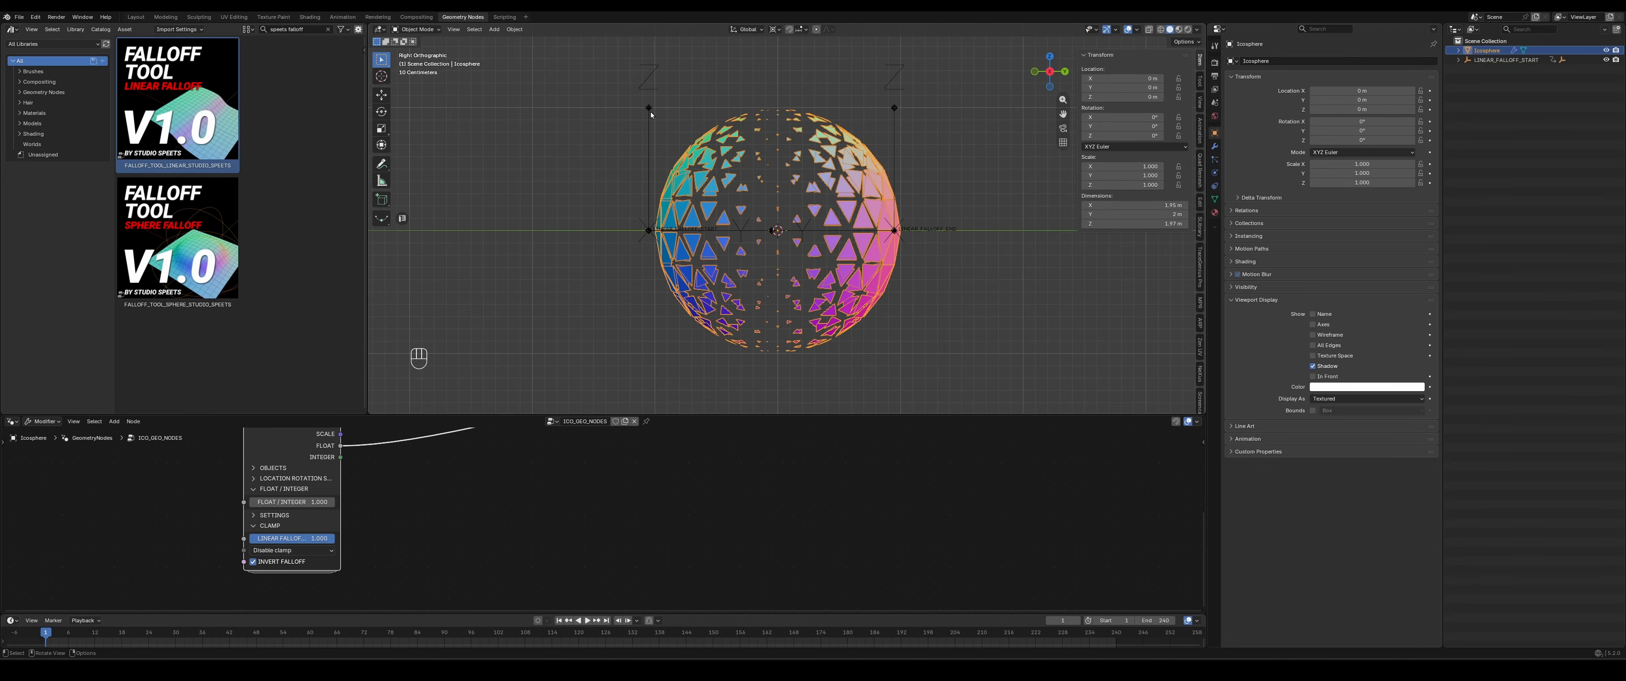
{"action": "left_click", "coordinate": [649, 109]}
{"action": "scroll", "coordinate": [647, 262], "scroll_direction": "down", "scroll_amount": 4}
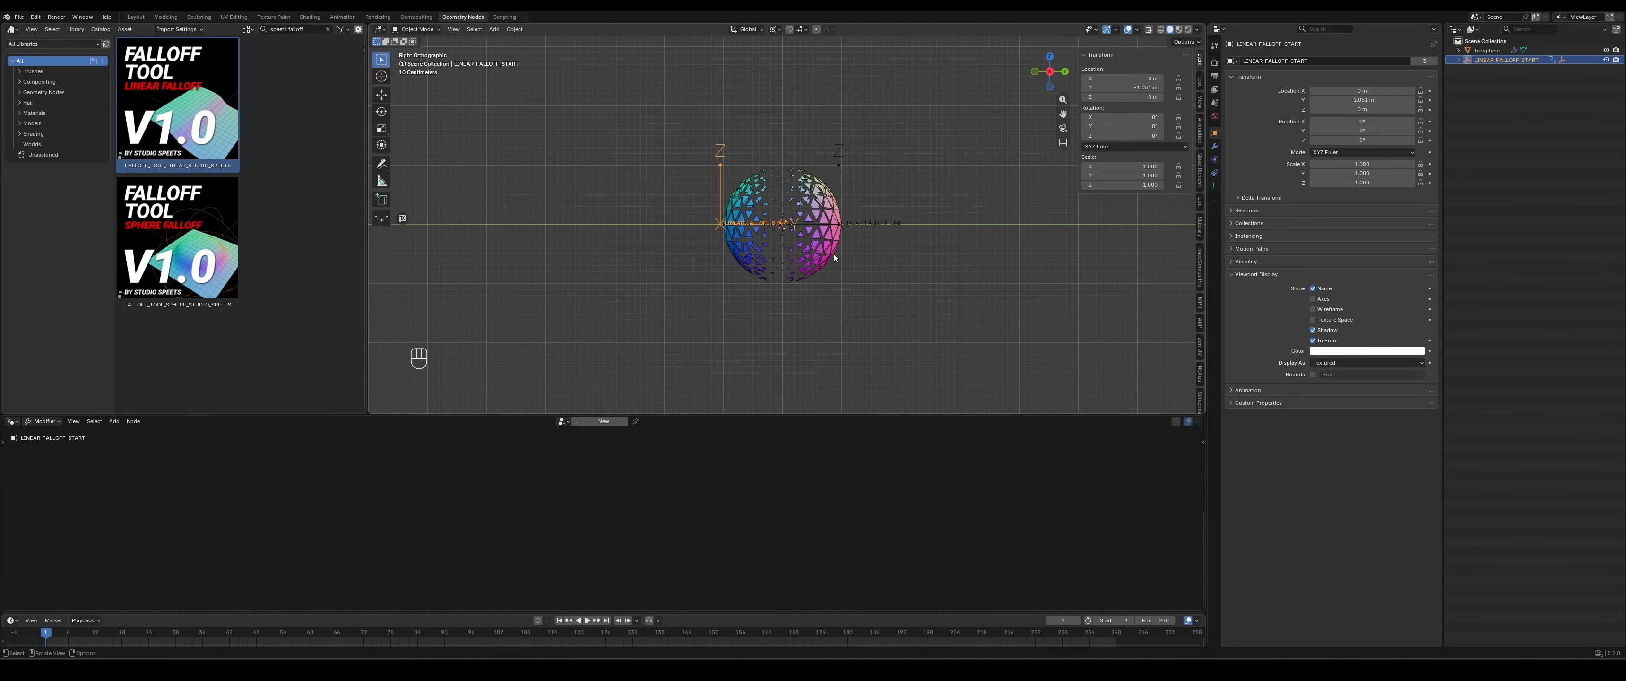
{"action": "key", "text": "g"}
{"action": "key", "text": "y"}
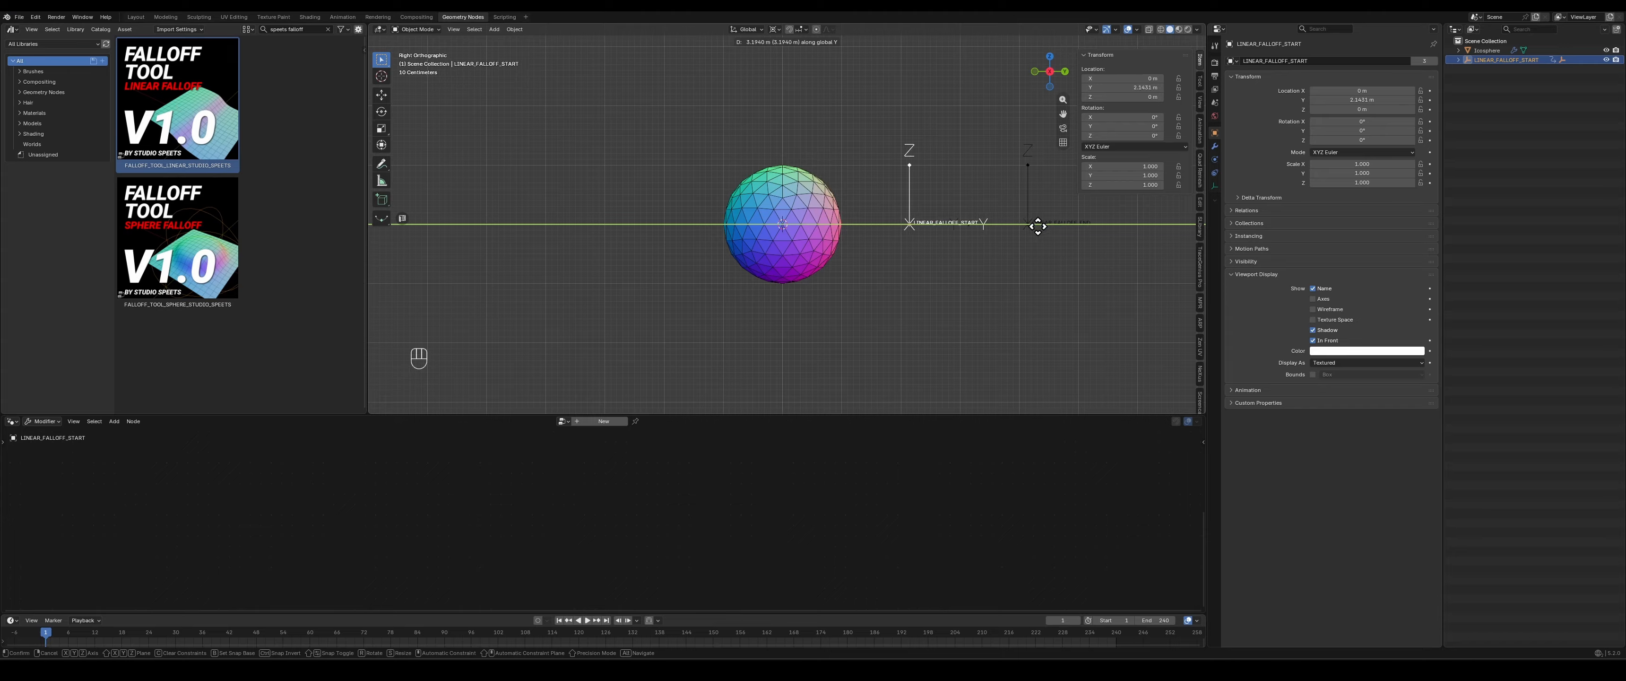
{"action": "left_click", "coordinate": [1120, 234]}
{"action": "middle_click_drag", "start_coordinate": [1124, 236], "coordinate": [773, 262]}
{"action": "left_click", "coordinate": [779, 205]}
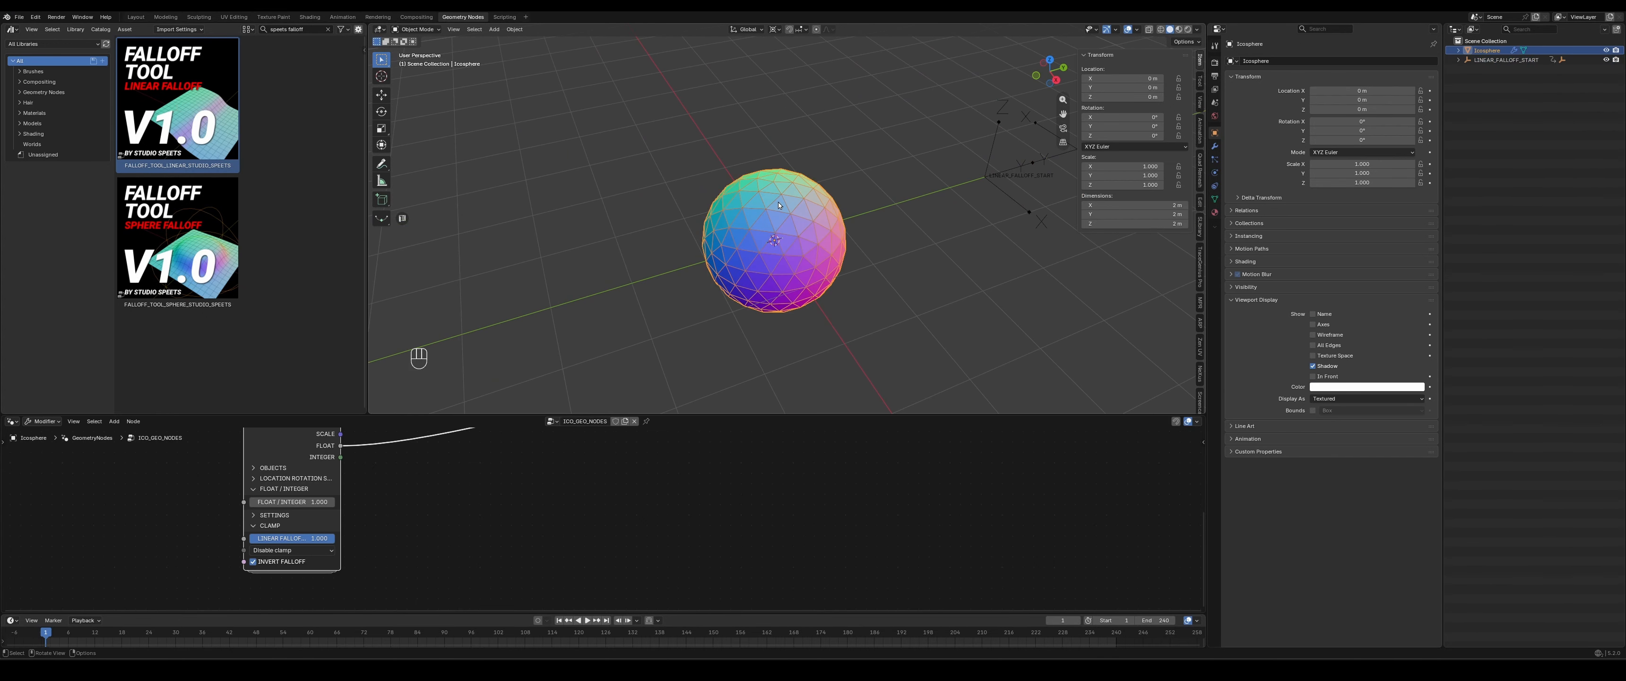
{"action": "left_click", "coordinate": [253, 561]}
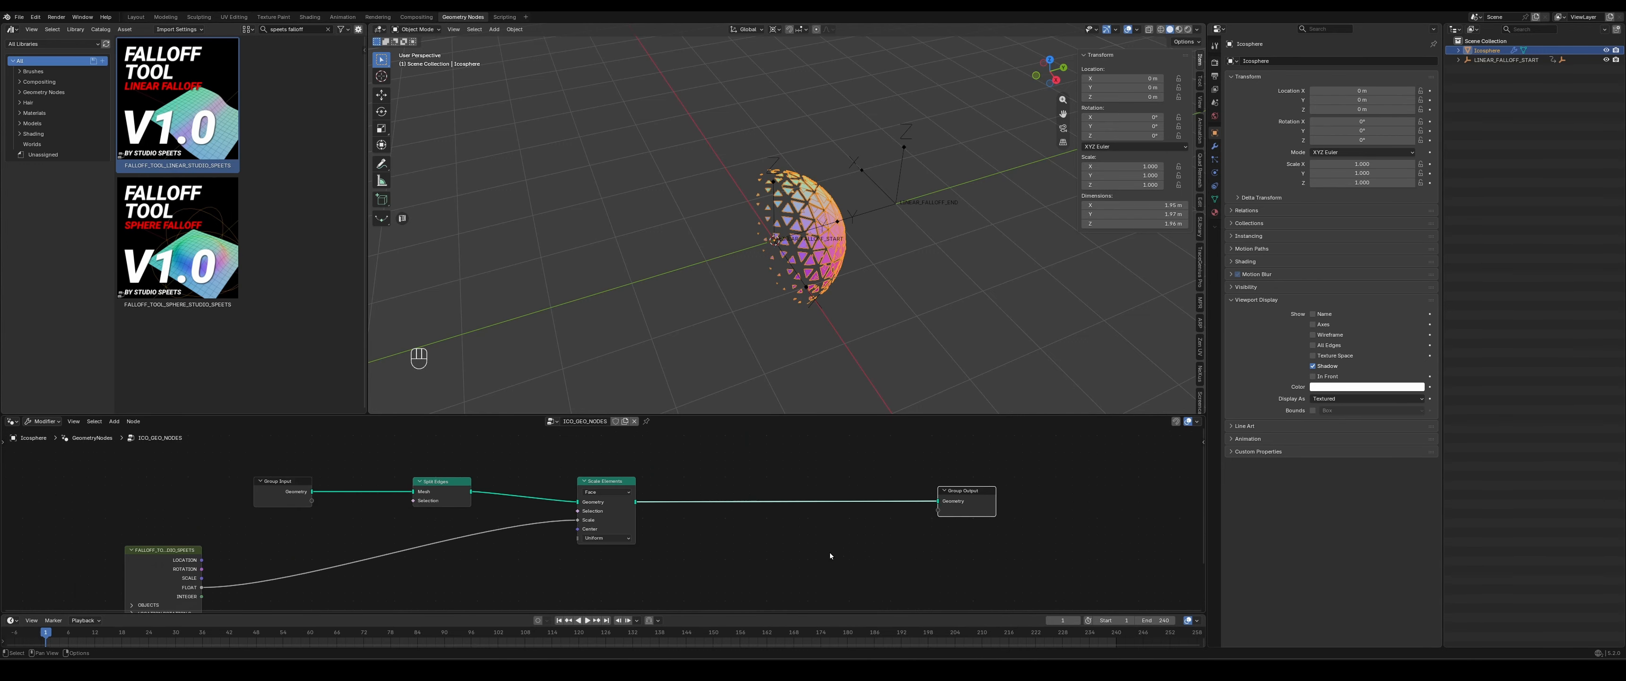
- Enlarge the node editor and insert a Set Position node between Scale Elements and Group Output
{"action": "scroll", "coordinate": [757, 553], "scroll_direction": "down", "scroll_amount": 1}
{"action": "middle_click_drag", "start_coordinate": [753, 553], "coordinate": [816, 517]}
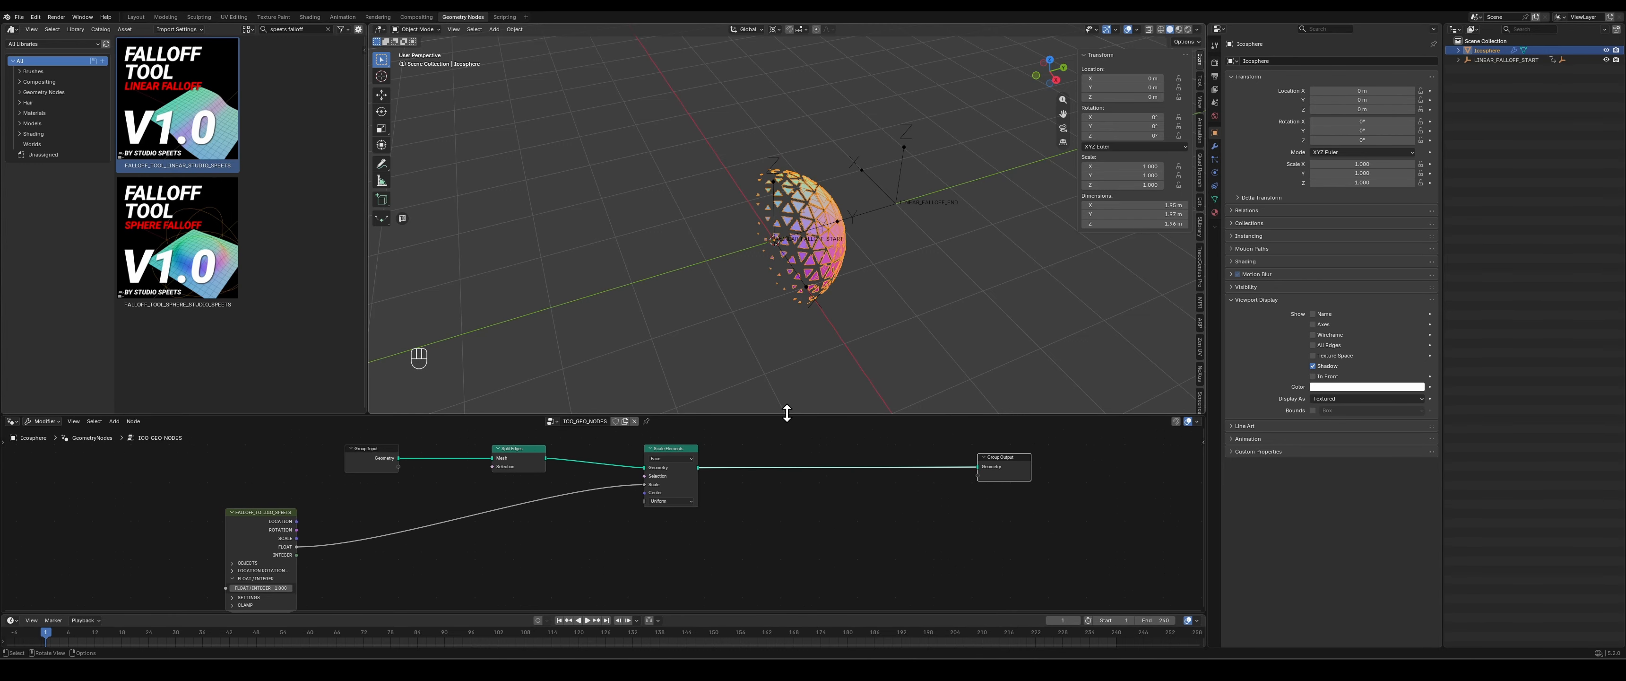
{"action": "left_click_drag", "start_coordinate": [786, 412], "coordinate": [786, 367]}
{"action": "middle_click_drag", "start_coordinate": [781, 558], "coordinate": [778, 536]}
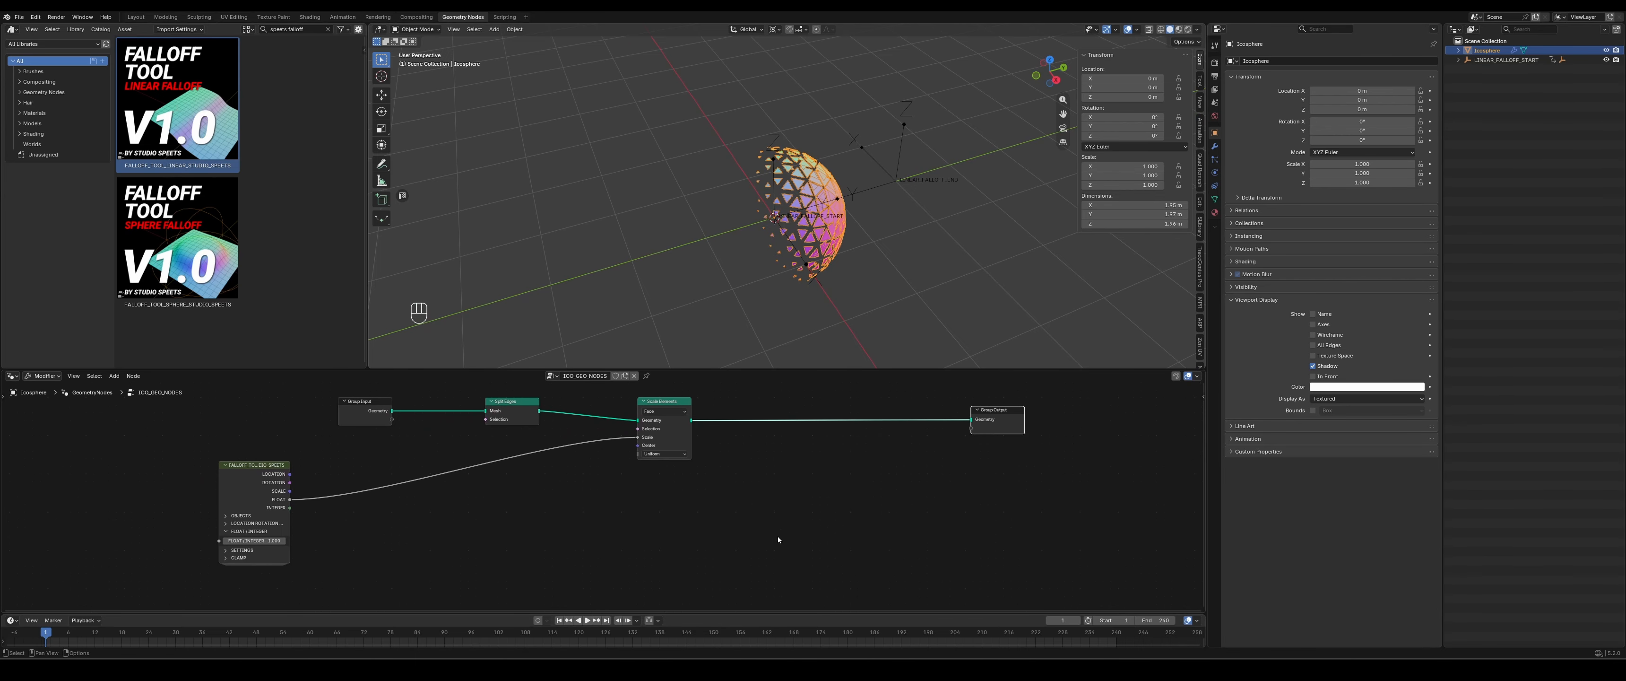
{"action": "key", "text": "shift+a"}
{"action": "mouse_move", "coordinate": [778, 536]}
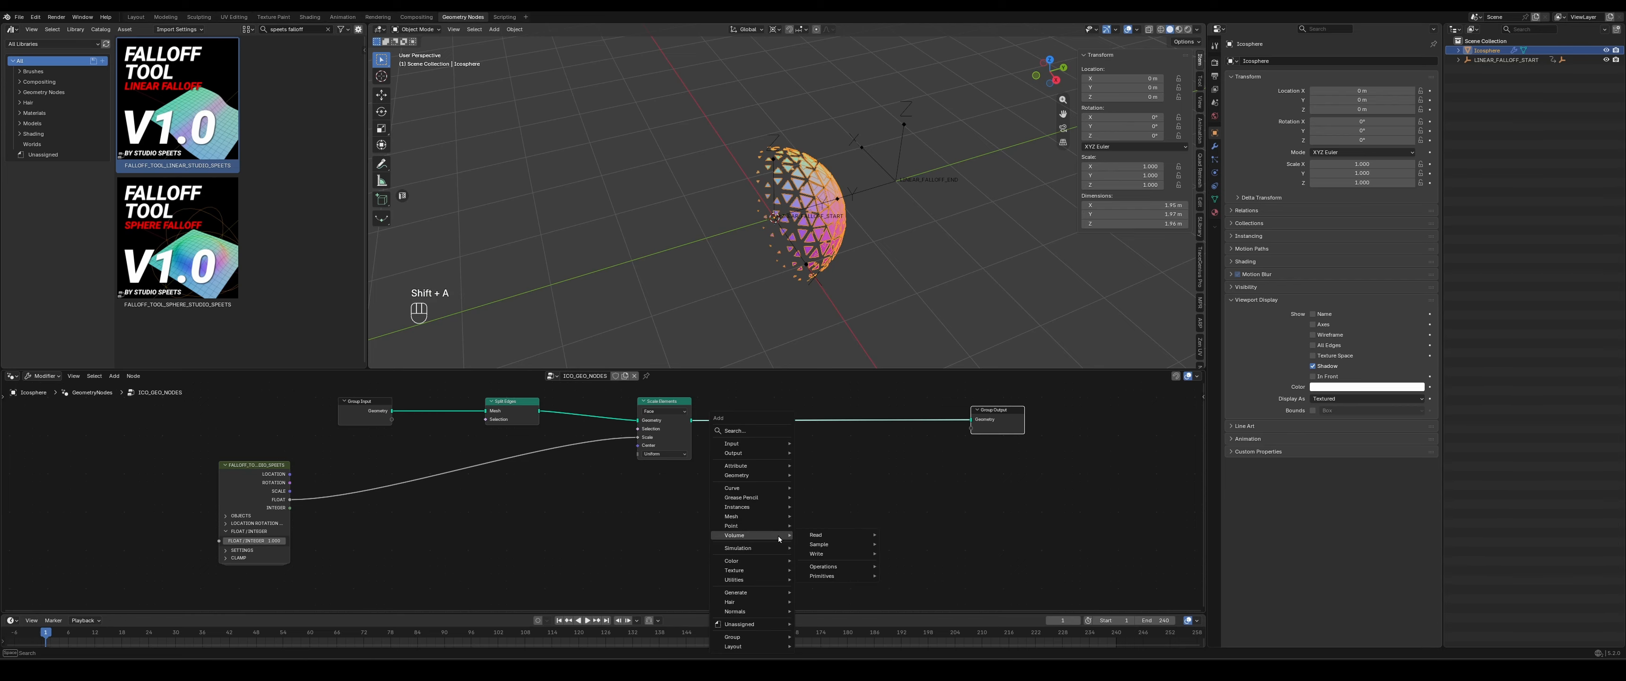
{"action": "type", "text": "set position"}
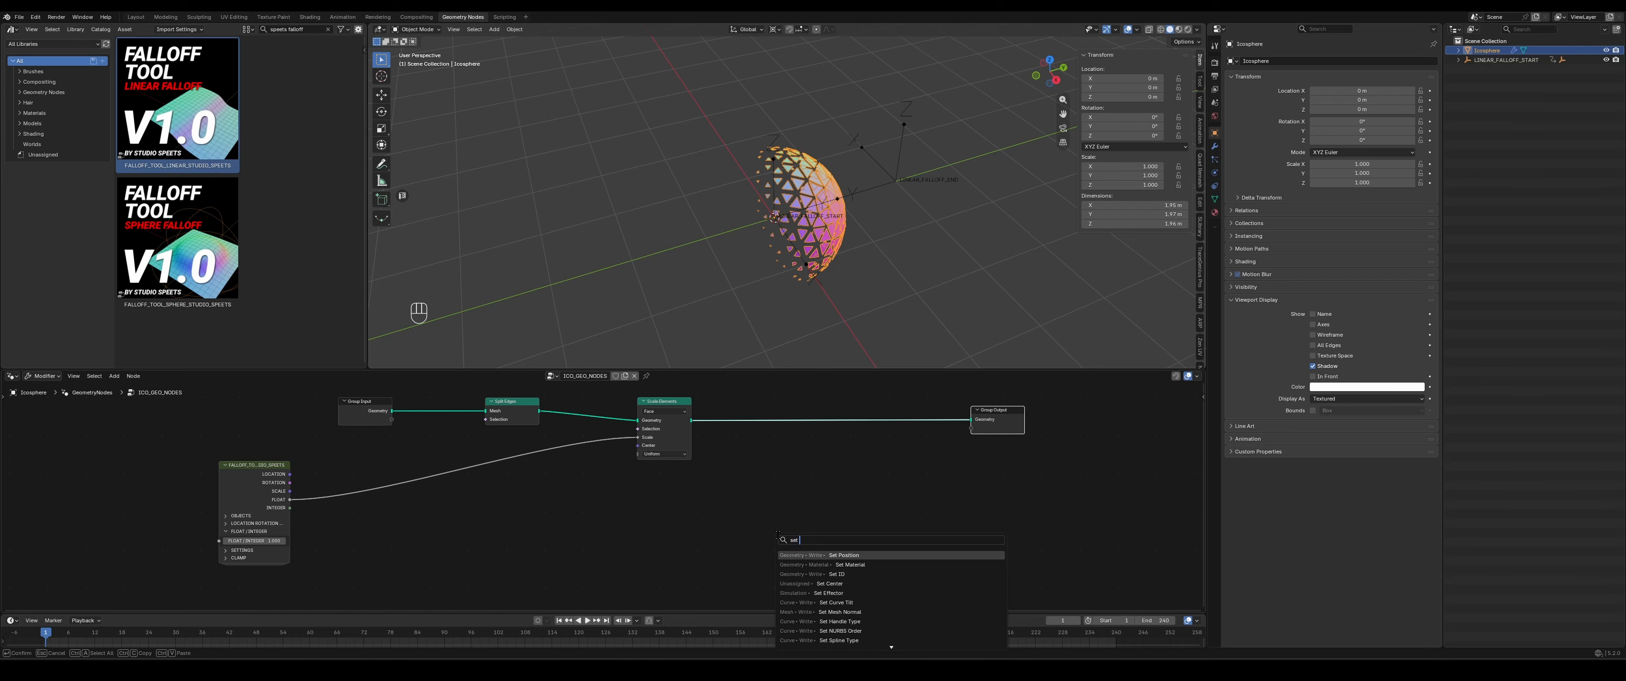
{"action": "key", "text": "Return"}
{"action": "left_click", "coordinate": [887, 397]}
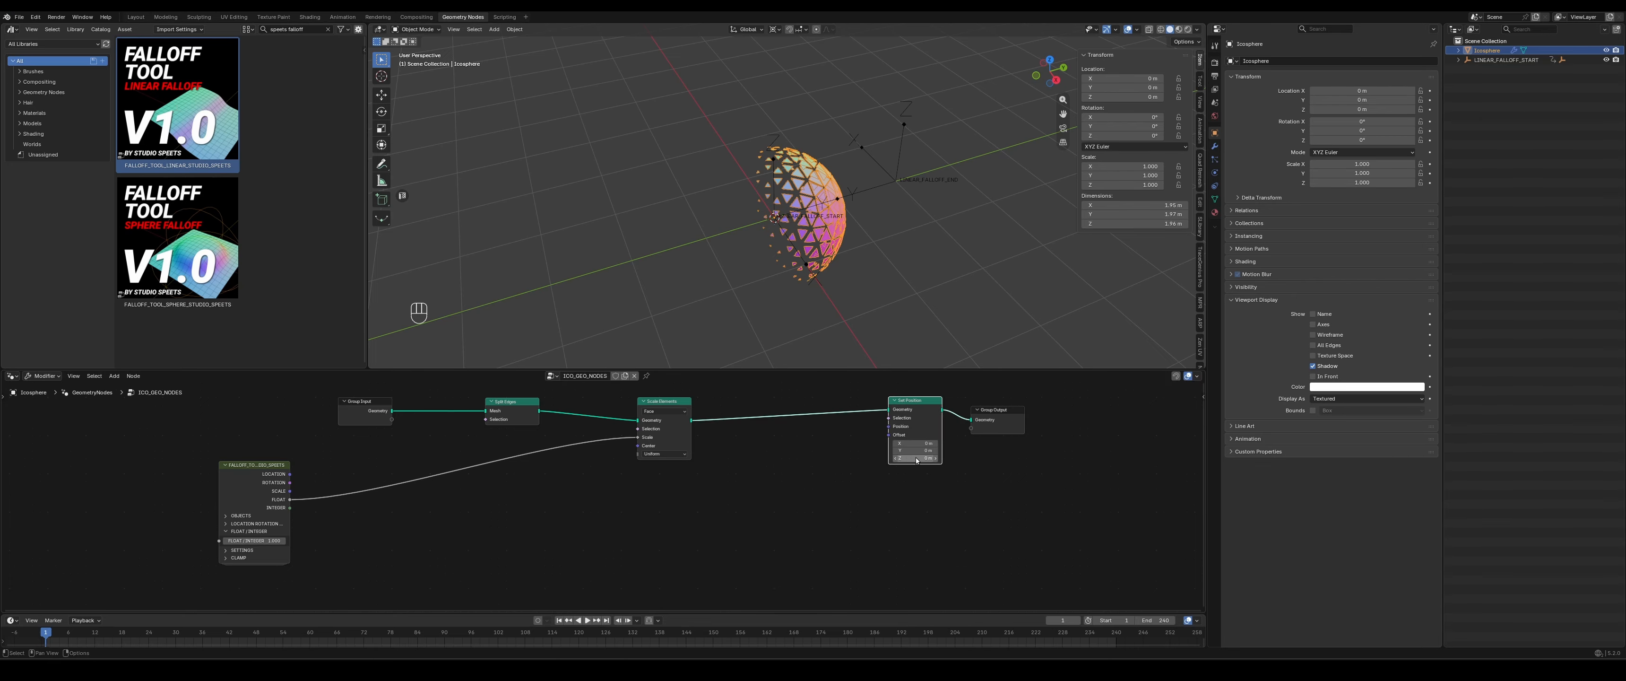
- Preview a Z offset on the Set Position node, and connect the falloff node's LOCATION output to its Offset input
{"action": "left_click_drag", "start_coordinate": [915, 458], "coordinate": [1130, 417]}
{"action": "right_click", "coordinate": [915, 457]}
{"action": "left_click_drag", "start_coordinate": [910, 407], "coordinate": [920, 415]}
{"action": "middle_click_drag", "start_coordinate": [766, 532], "coordinate": [703, 528]}
{"action": "mouse_move", "coordinate": [223, 472]}
{"action": "left_mouse_down"}
{"action": "mouse_move", "coordinate": [309, 524]}
{"action": "mouse_move", "coordinate": [356, 496]}
{"action": "mouse_move", "coordinate": [671, 566]}
{"action": "mouse_move", "coordinate": [691, 589]}
{"action": "mouse_move", "coordinate": [726, 534]}
{"action": "mouse_move", "coordinate": [224, 479]}
{"action": "left_mouse_up"}
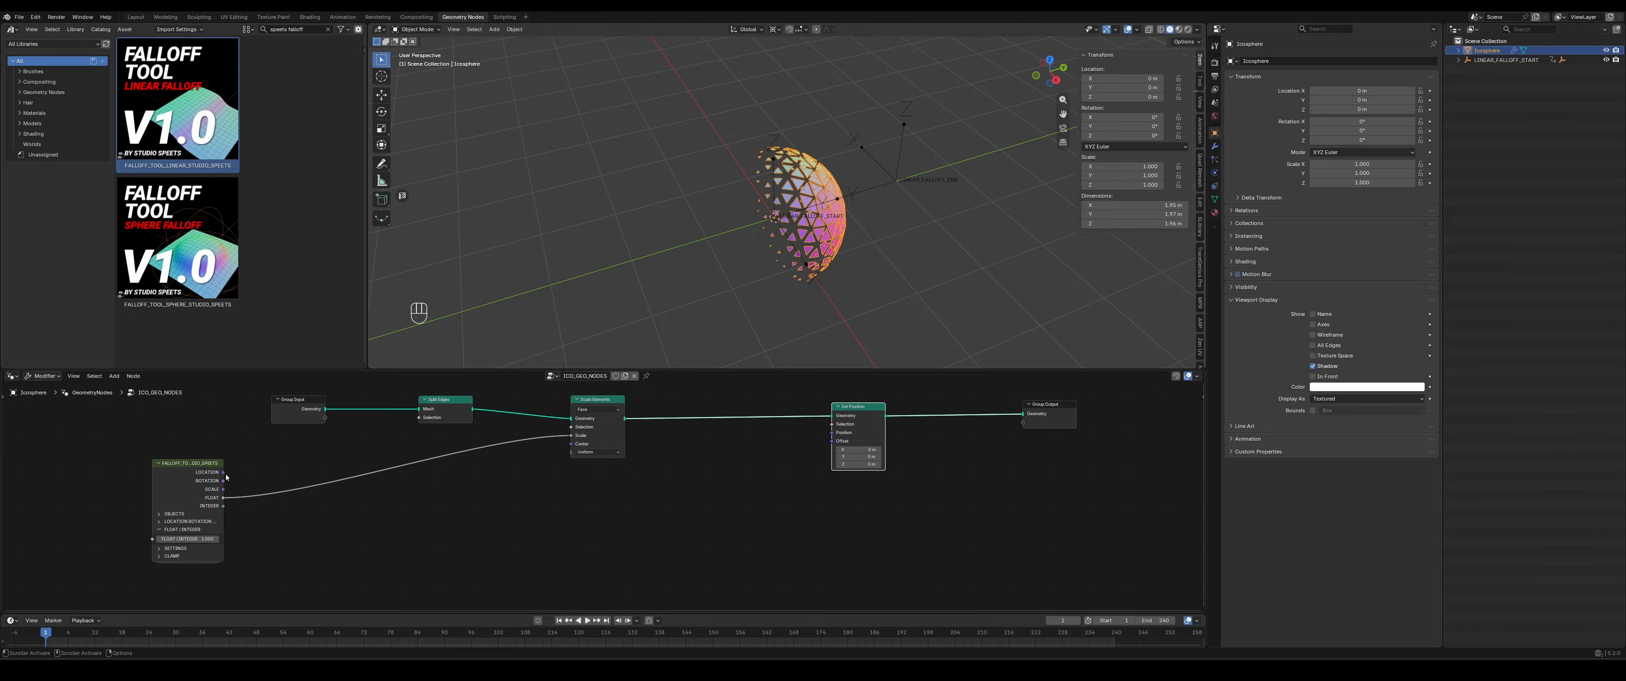
{"action": "left_click_drag", "start_coordinate": [224, 472], "coordinate": [831, 441]}
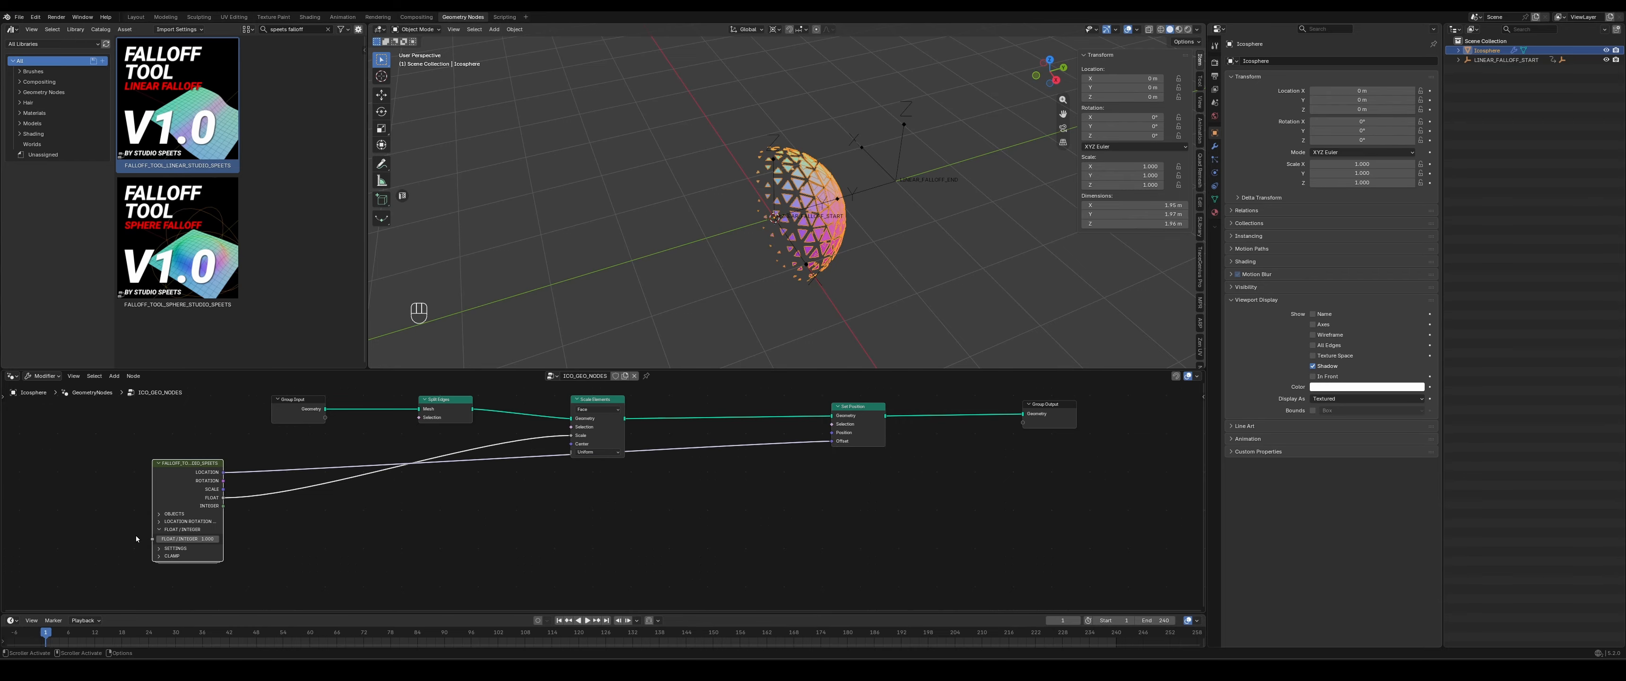
- Expand the falloff node's location, rotation and scale settings and set the LOCATION Z value to 2
{"action": "left_click", "coordinate": [174, 522]}
{"action": "scroll", "coordinate": [182, 543], "scroll_direction": "down", "scroll_amount": 1}
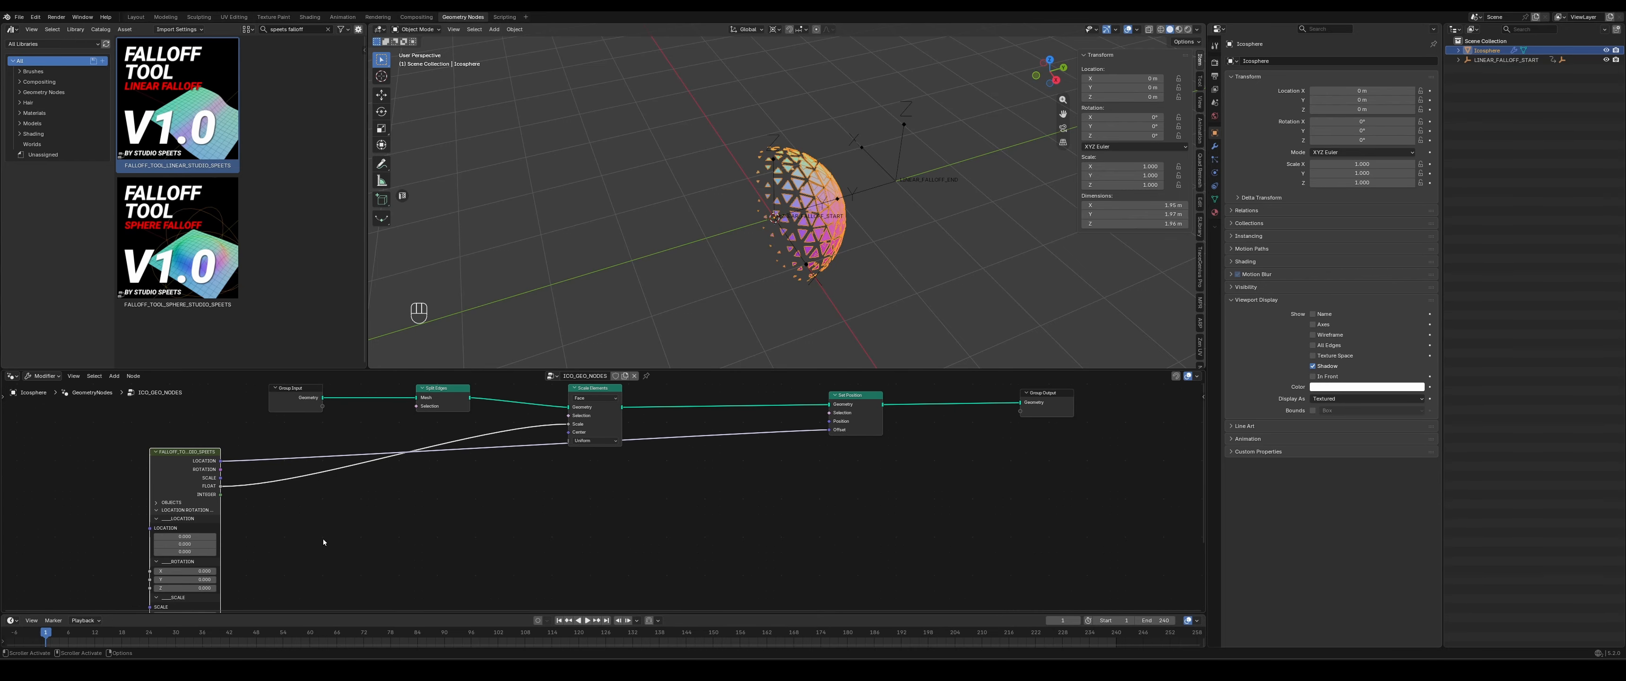
{"action": "left_click", "coordinate": [182, 551]}
{"action": "type", "text": "2"}
{"action": "key", "text": "Return"}
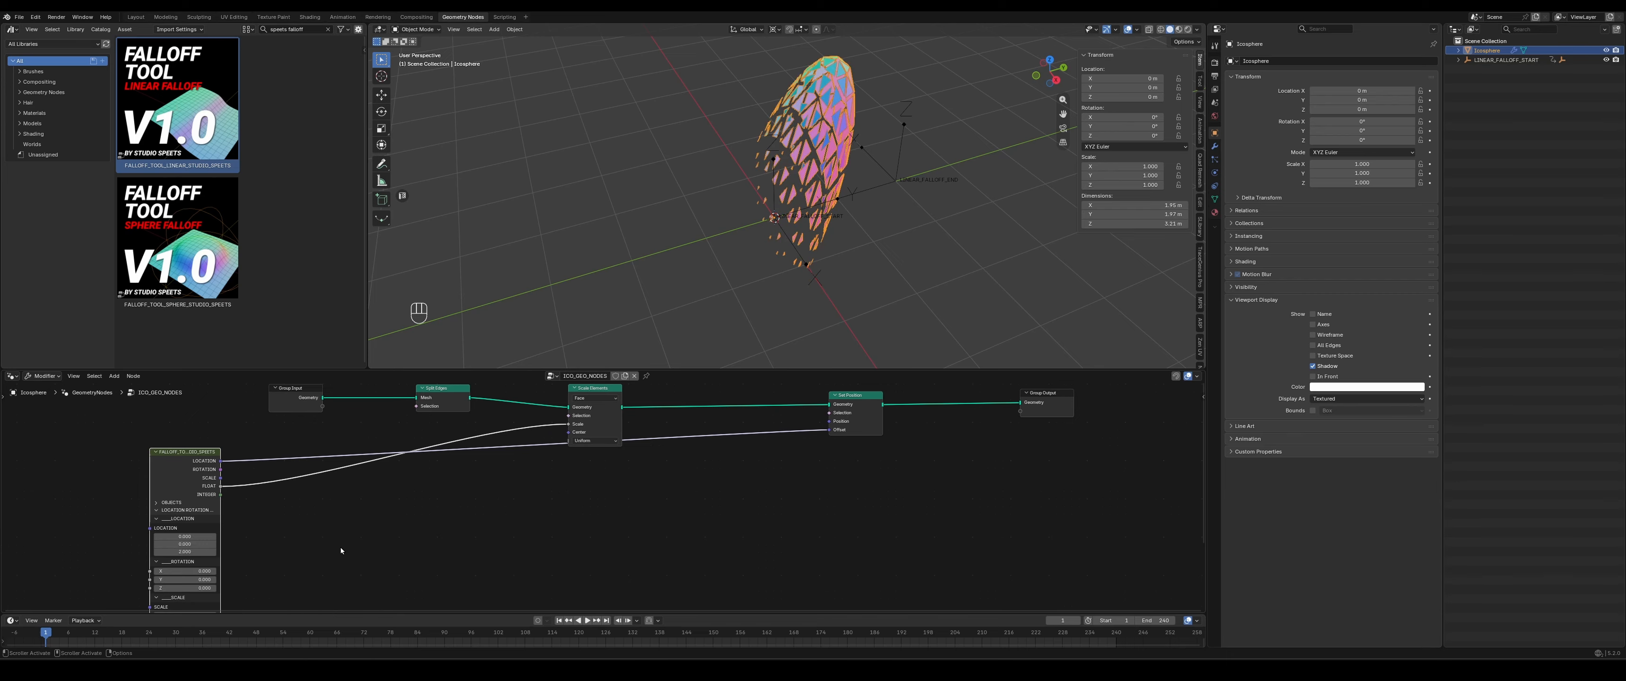
- Move the LINEAR_FALLOFF_START empty along Y to about -1 m
{"action": "middle_click_drag", "start_coordinate": [997, 259], "coordinate": [879, 229]}
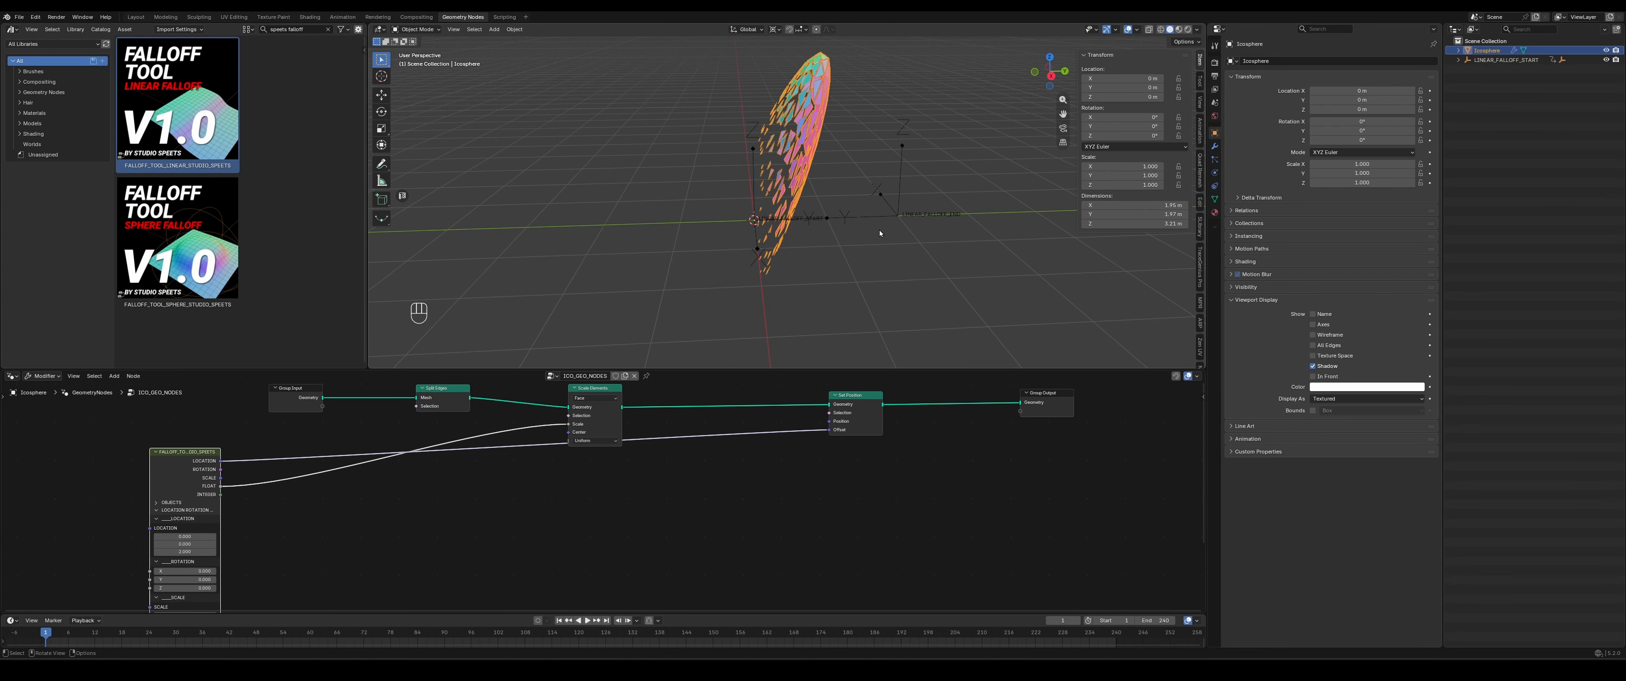
{"action": "scroll", "coordinate": [750, 194], "scroll_direction": "down", "scroll_amount": 2}
{"action": "left_click", "coordinate": [760, 165]}
{"action": "key", "text": "g"}
{"action": "key", "text": "y"}
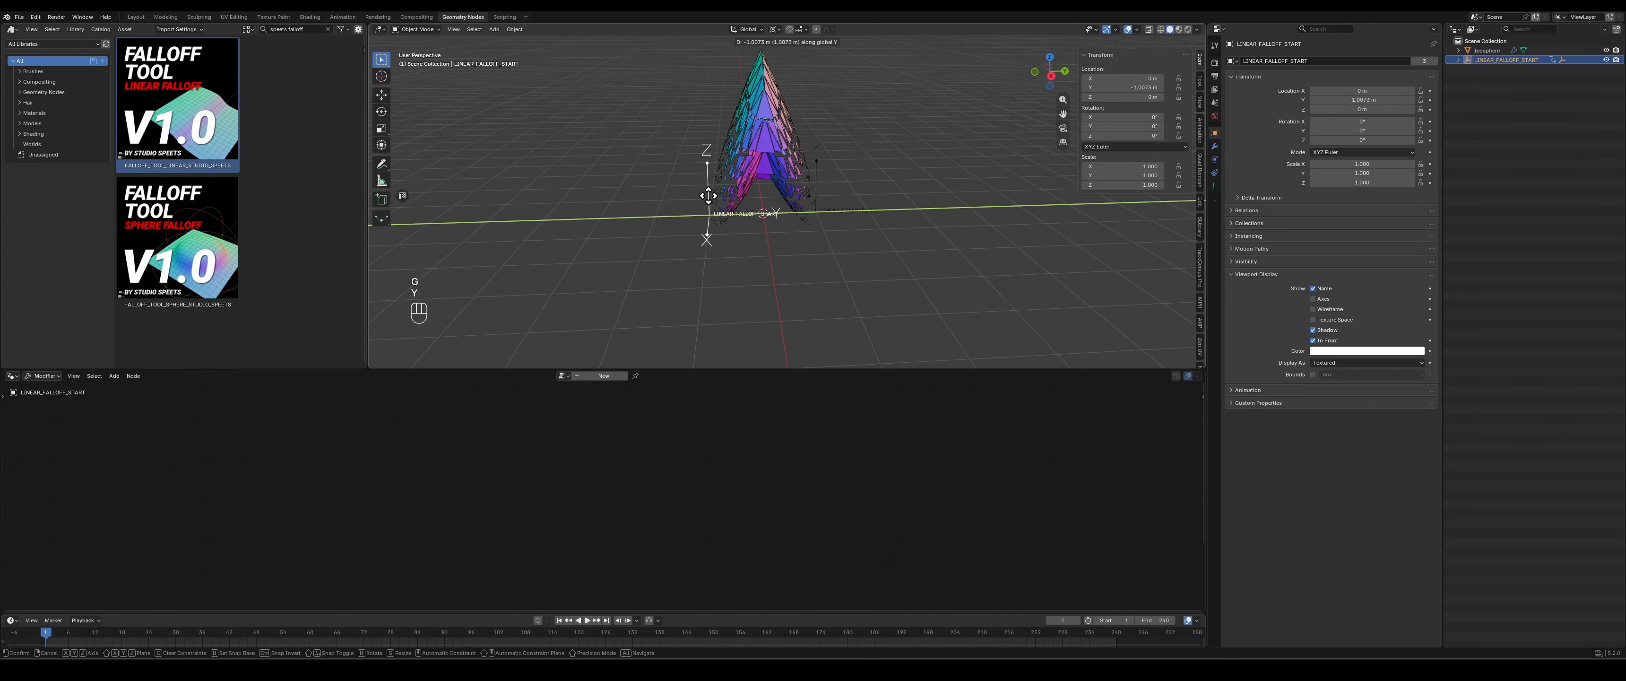
{"action": "left_click", "coordinate": [729, 166]}
- Enable INVERT FALLOFF for the ico sphere and slide LINEAR_FALLOFF_START along positive Y past the sphere's centre
{"action": "left_click", "coordinate": [794, 121]}
{"action": "middle_click_drag", "start_coordinate": [453, 486], "coordinate": [579, 304]}
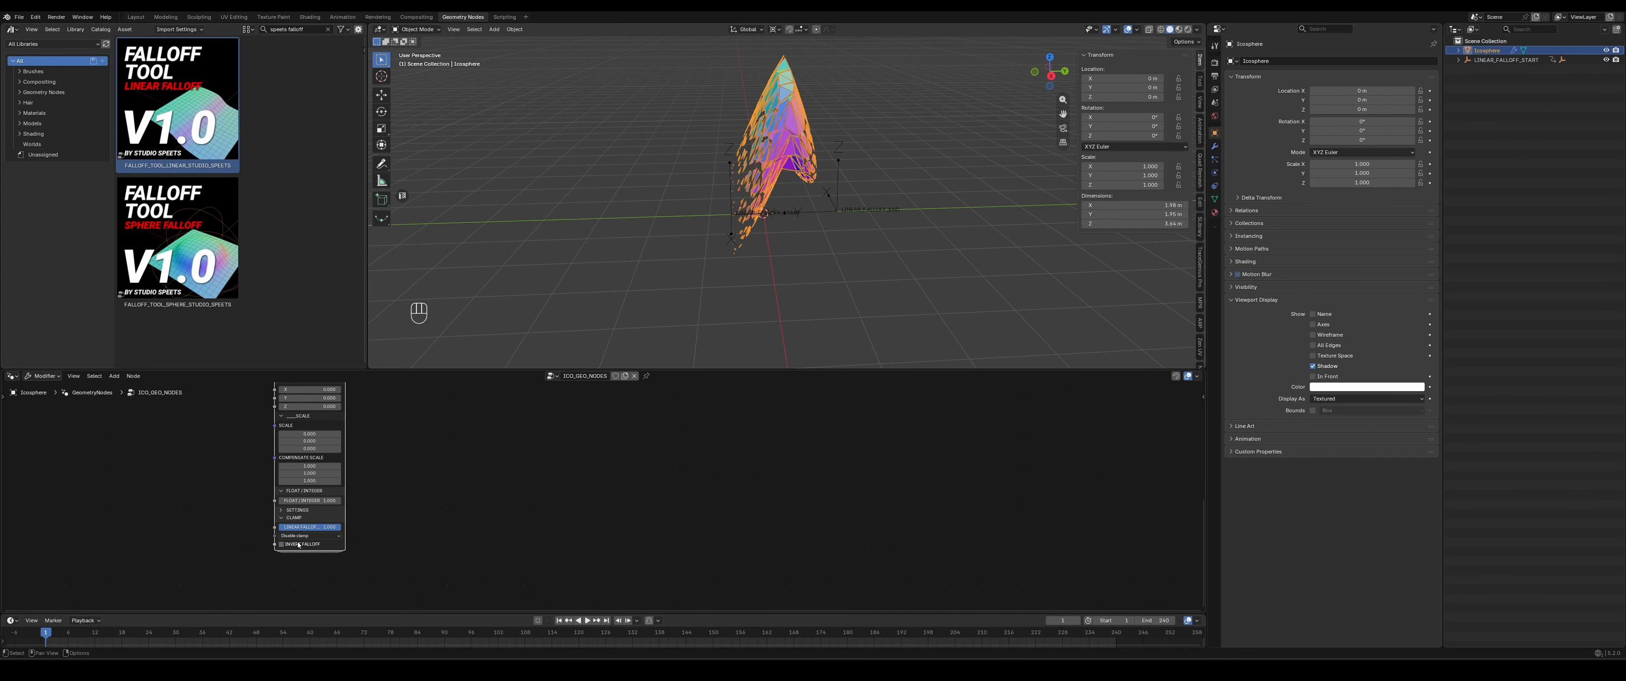
{"action": "left_click", "coordinate": [299, 543]}
{"action": "left_click", "coordinate": [736, 200]}
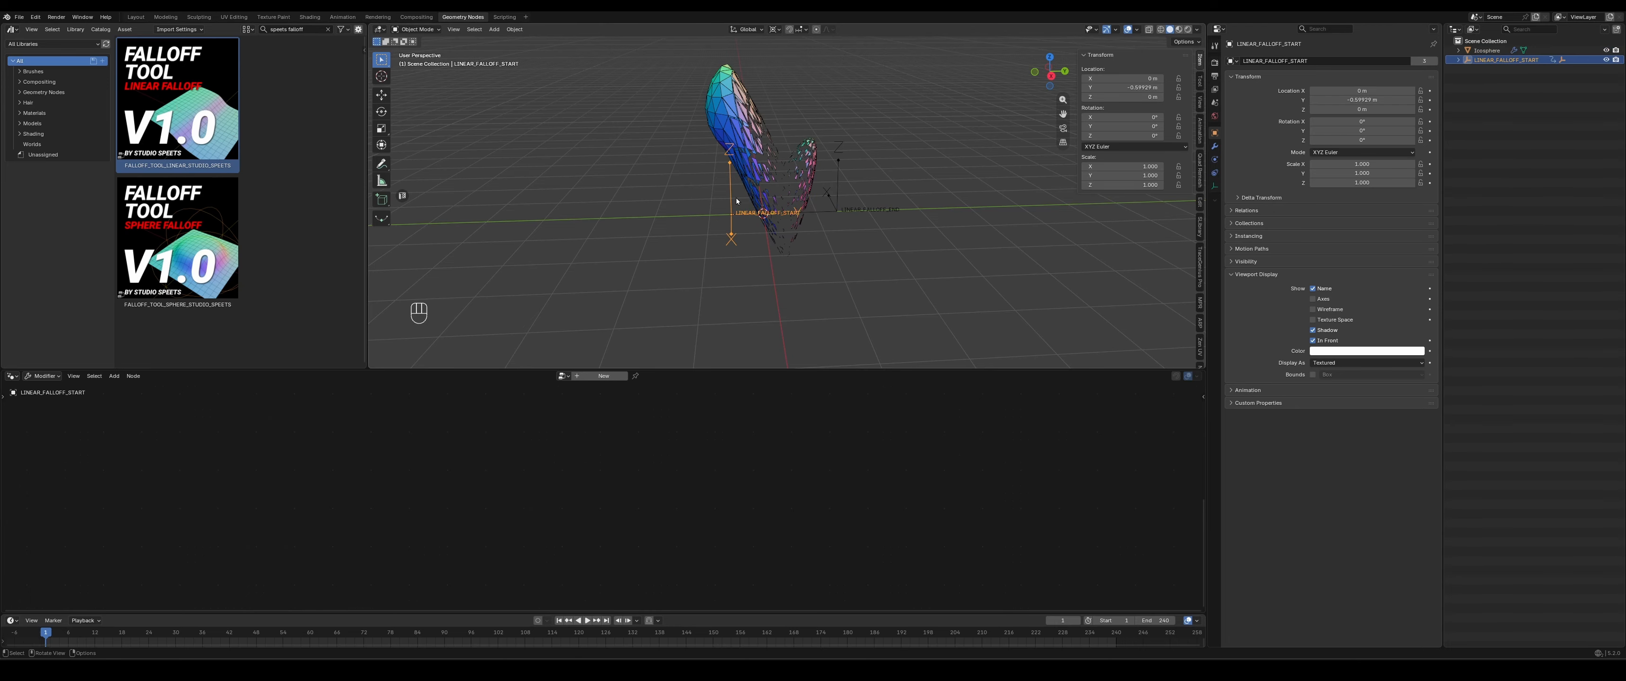
{"action": "key", "text": "g"}
{"action": "key", "text": "y"}
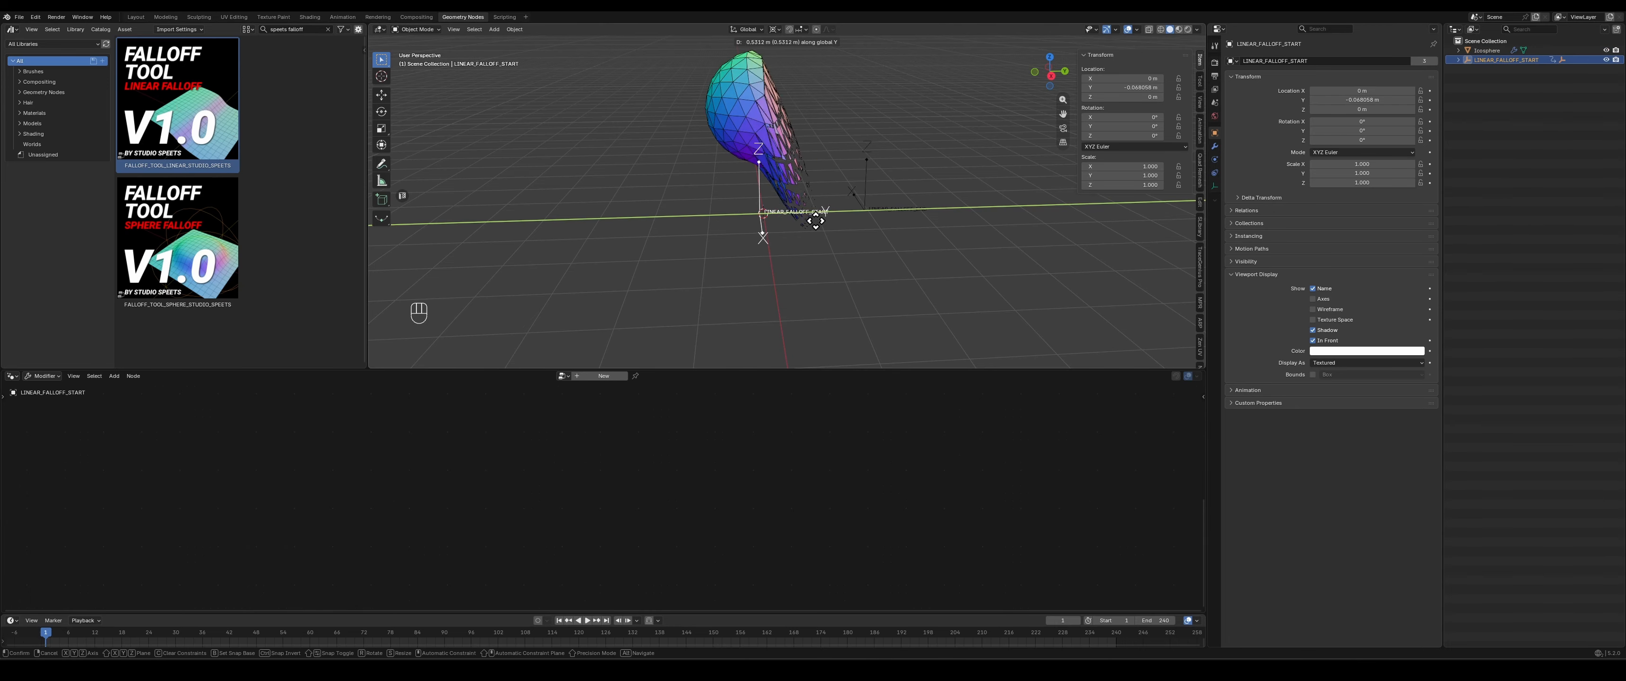
{"action": "left_click", "coordinate": [831, 222]}
- Change the ico sphere's falloff type to Linear Falloff and collapse the falloff node's SETTINGS
{"action": "left_click", "coordinate": [770, 102]}
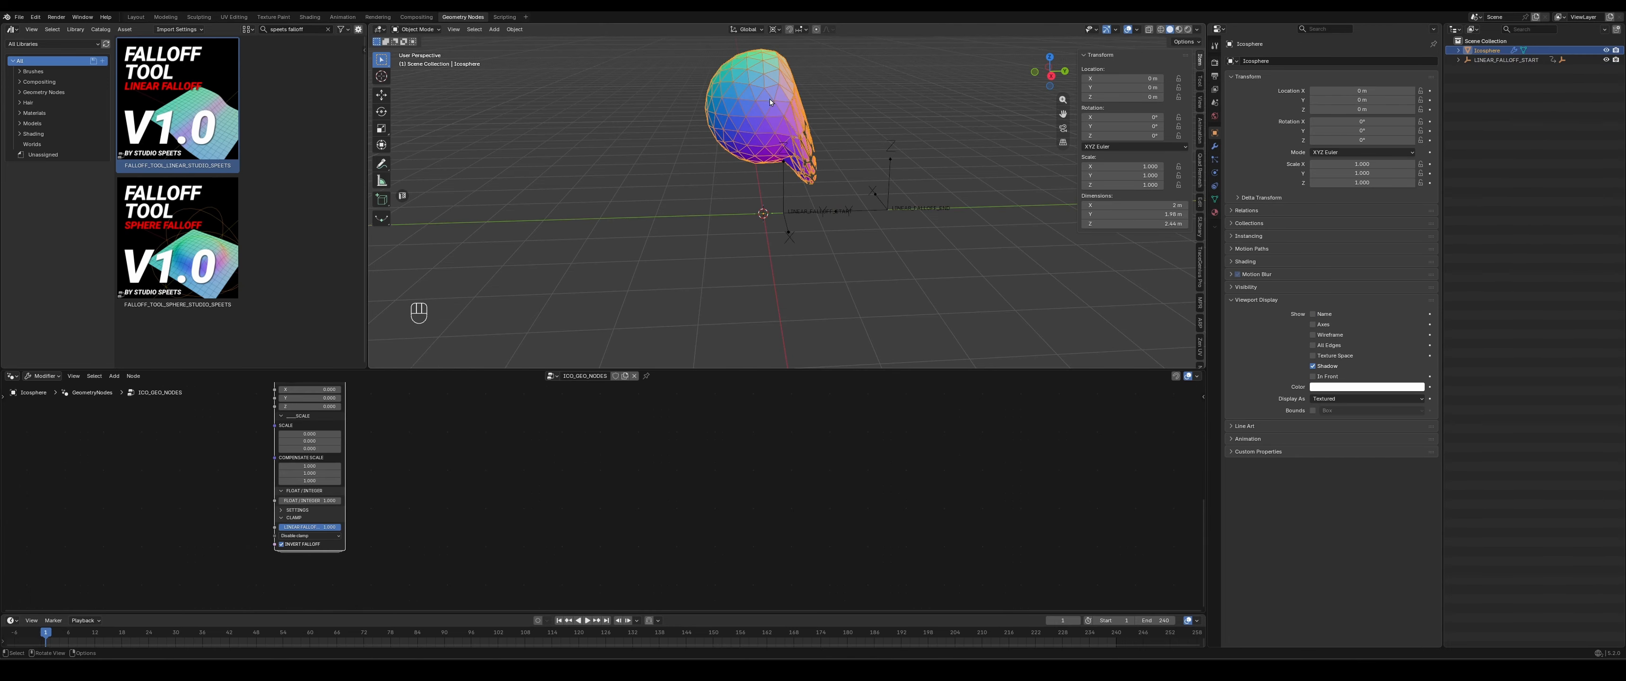
{"action": "left_click", "coordinate": [298, 509]}
{"action": "left_click", "coordinate": [304, 519]}
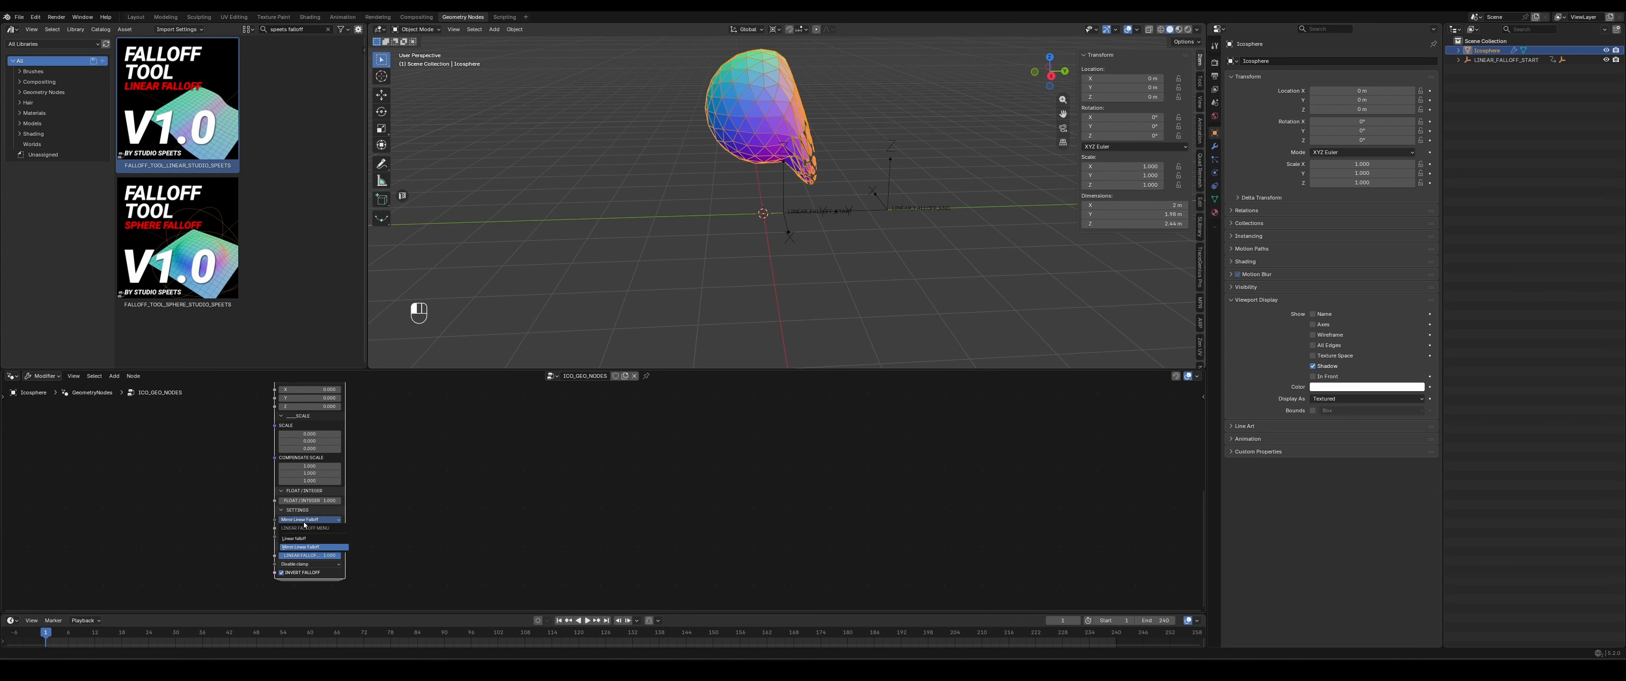
{"action": "left_click", "coordinate": [293, 539]}
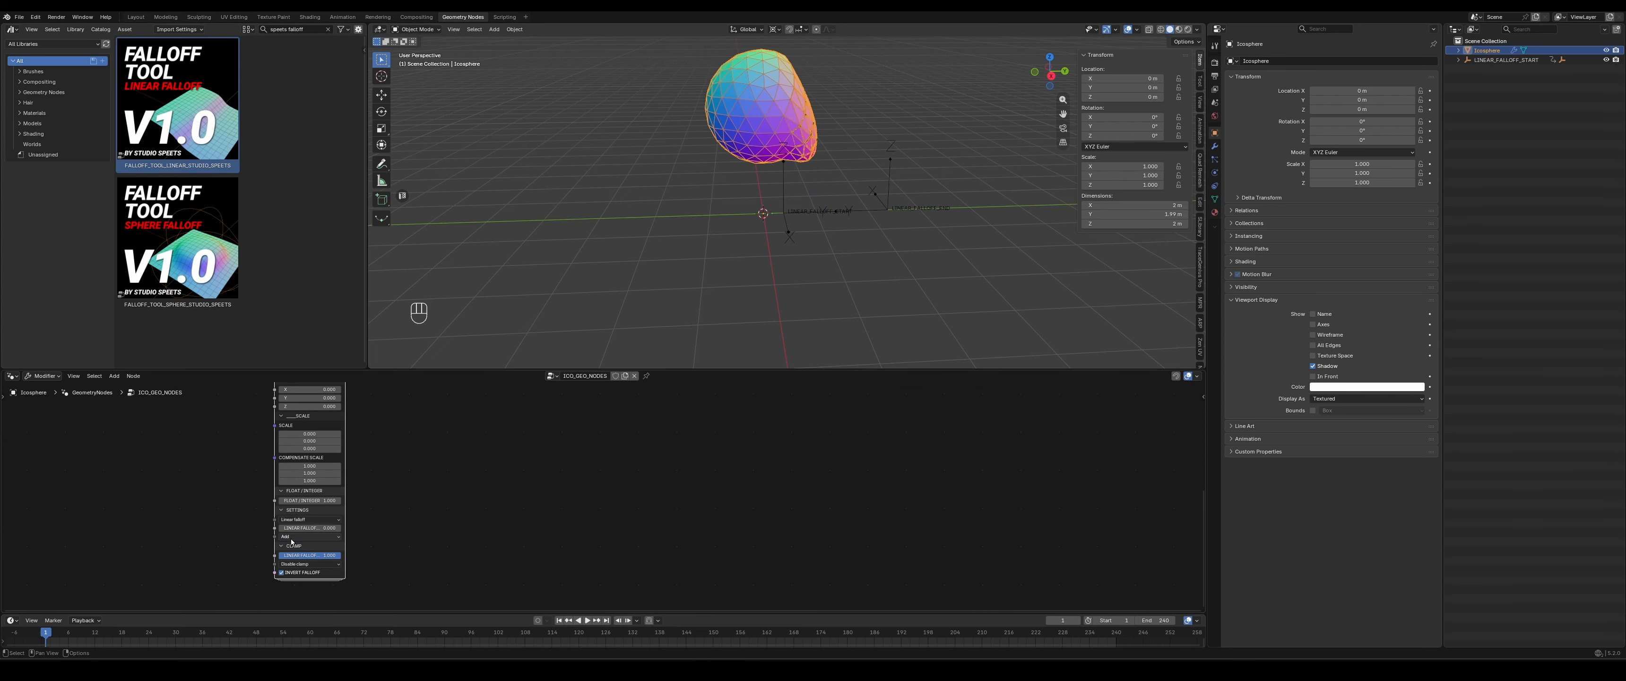
{"action": "left_click", "coordinate": [294, 510]}
- Move the LINEAR_FALLOFF_START empty along Y to about -0.22 m
{"action": "left_click", "coordinate": [787, 183]}
{"action": "key", "text": "g"}
{"action": "key", "text": "y"}
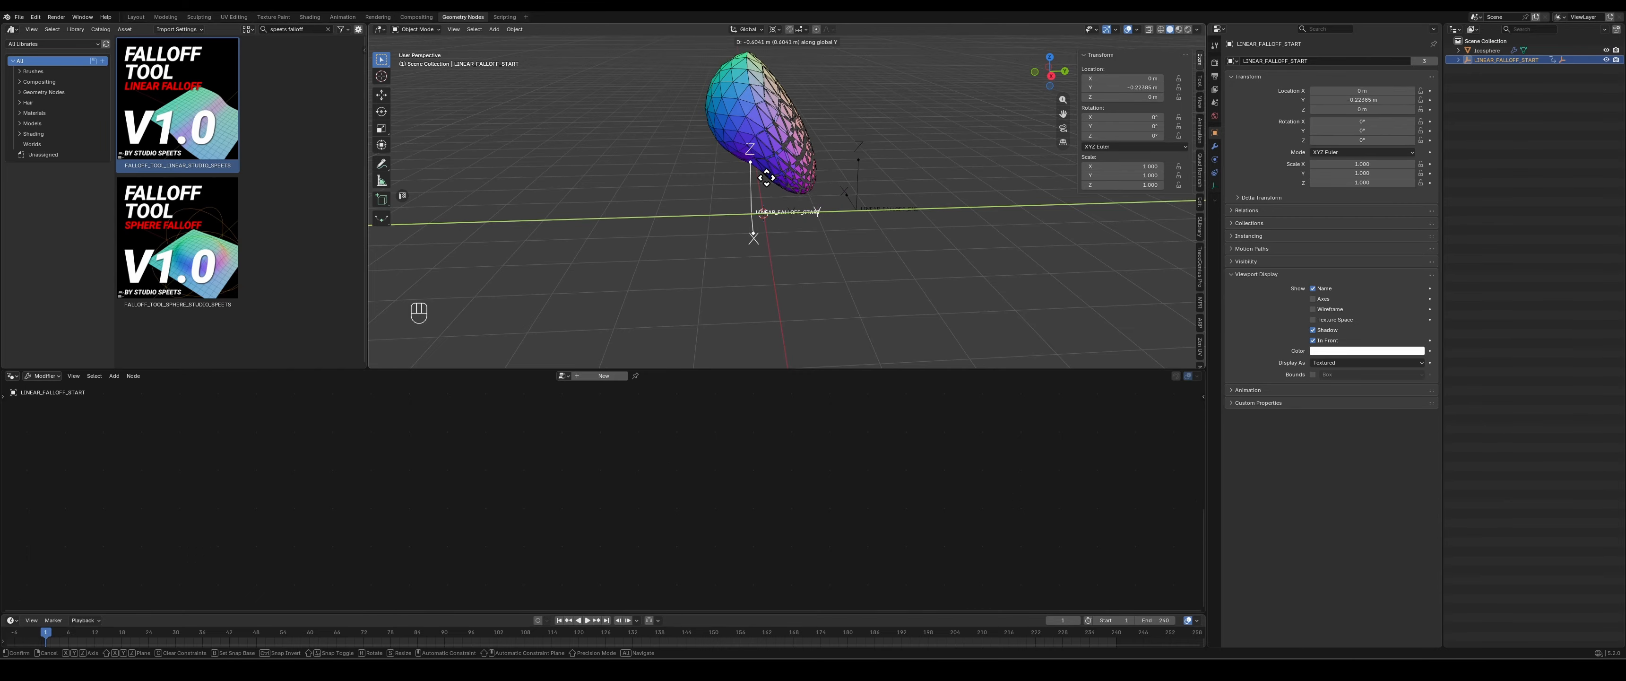
{"action": "left_click", "coordinate": [759, 179]}
{"action": "mouse_move", "coordinate": [754, 183]}
{"action": "middle_mouse_down"}
{"action": "mouse_move", "coordinate": [856, 239]}
{"action": "mouse_move", "coordinate": [757, 183]}
{"action": "middle_mouse_up"}
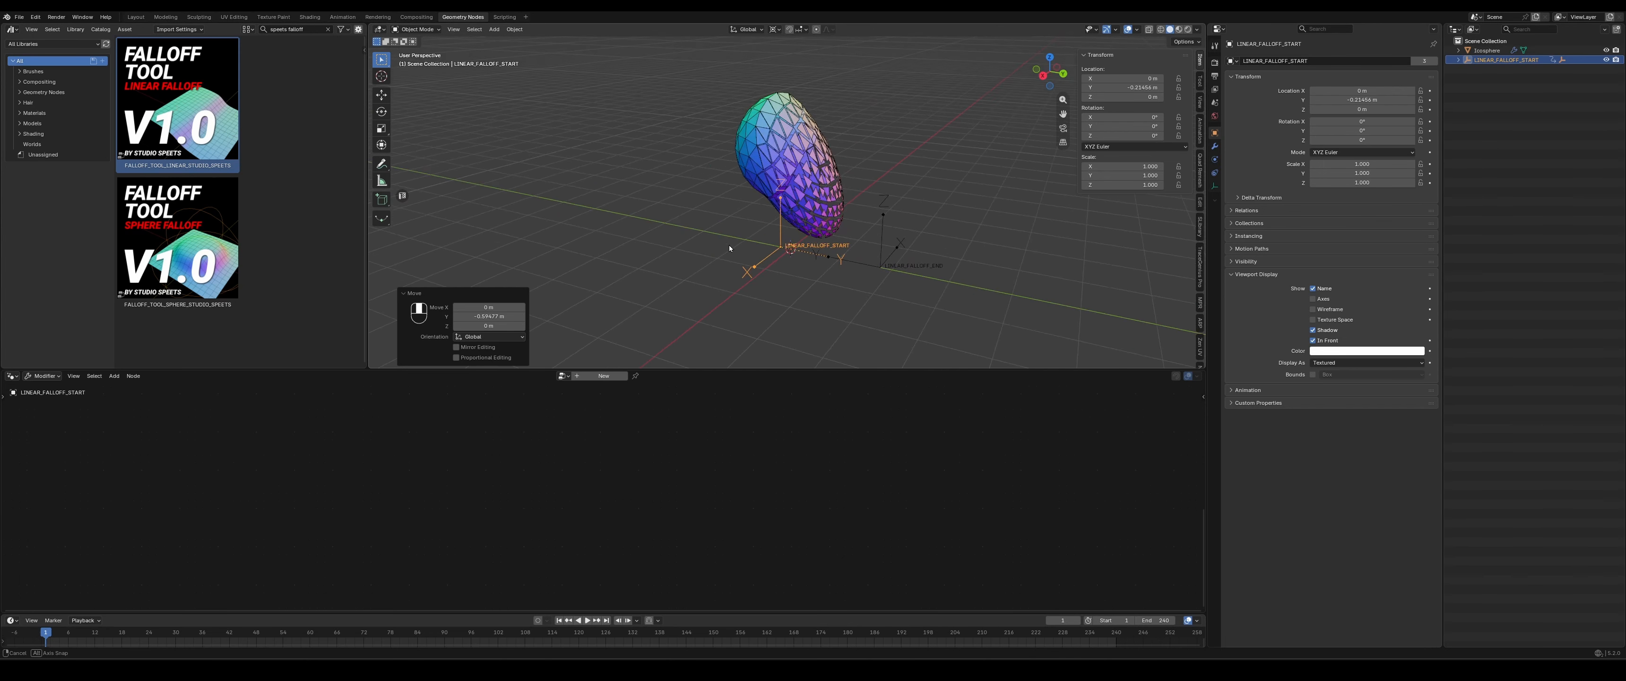
- Reselect the ico sphere and collapse the falloff node's FLOAT / INTEGER, SCALE and LOCATION ROTATION SCALE sections
{"action": "left_click", "coordinate": [758, 183]}
{"action": "scroll", "coordinate": [799, 505], "scroll_direction": "up", "scroll_amount": 2}
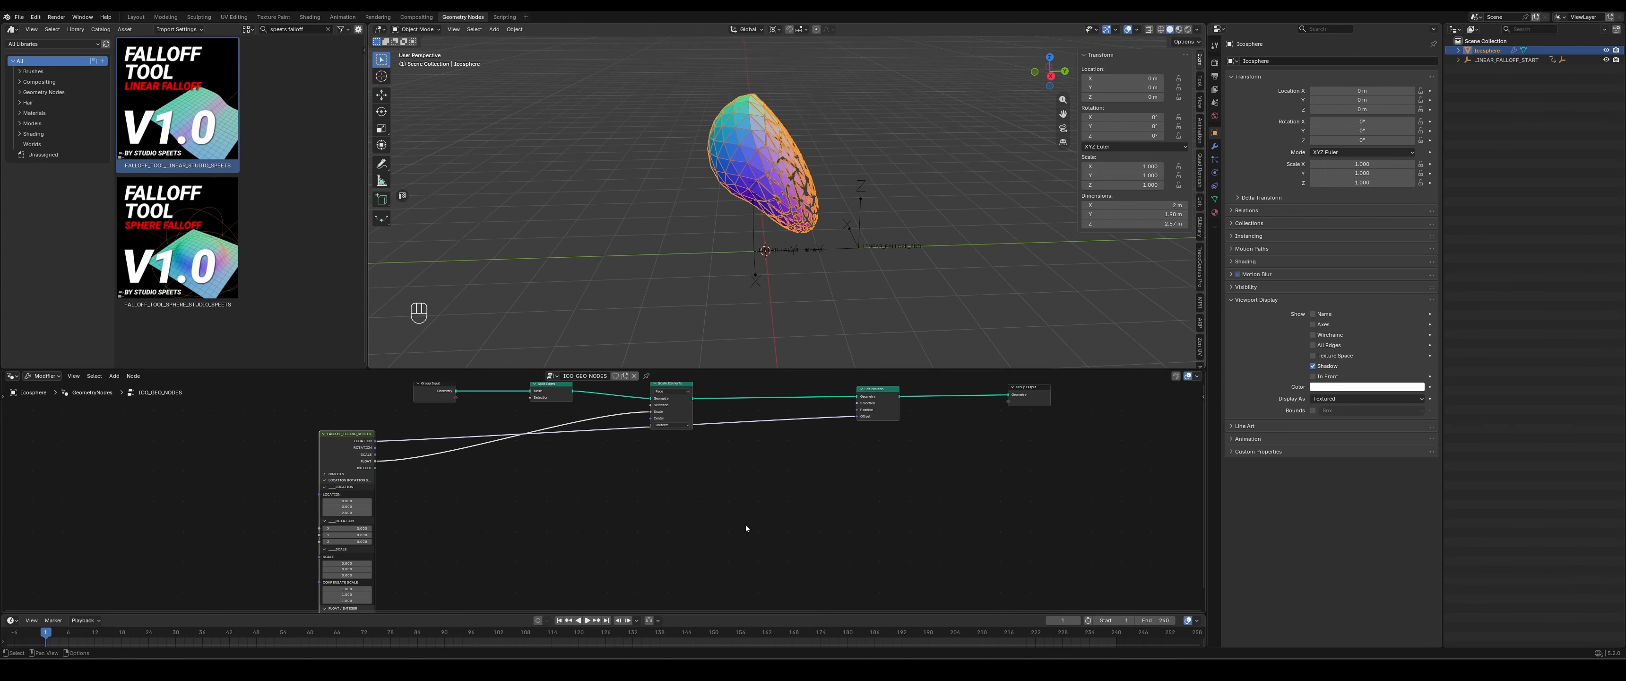
{"action": "middle_click_drag", "start_coordinate": [632, 539], "coordinate": [692, 483]}
{"action": "scroll", "coordinate": [645, 512], "scroll_direction": "up", "scroll_amount": 3}
{"action": "scroll", "coordinate": [638, 520], "scroll_direction": "down", "scroll_amount": 1}
{"action": "middle_click_drag", "start_coordinate": [545, 504], "coordinate": [570, 470]}
{"action": "middle_click_drag", "start_coordinate": [502, 521], "coordinate": [565, 472]}
{"action": "scroll", "coordinate": [542, 485], "scroll_direction": "up", "scroll_amount": 6}
{"action": "scroll", "coordinate": [562, 474], "scroll_direction": "up", "scroll_amount": 1}
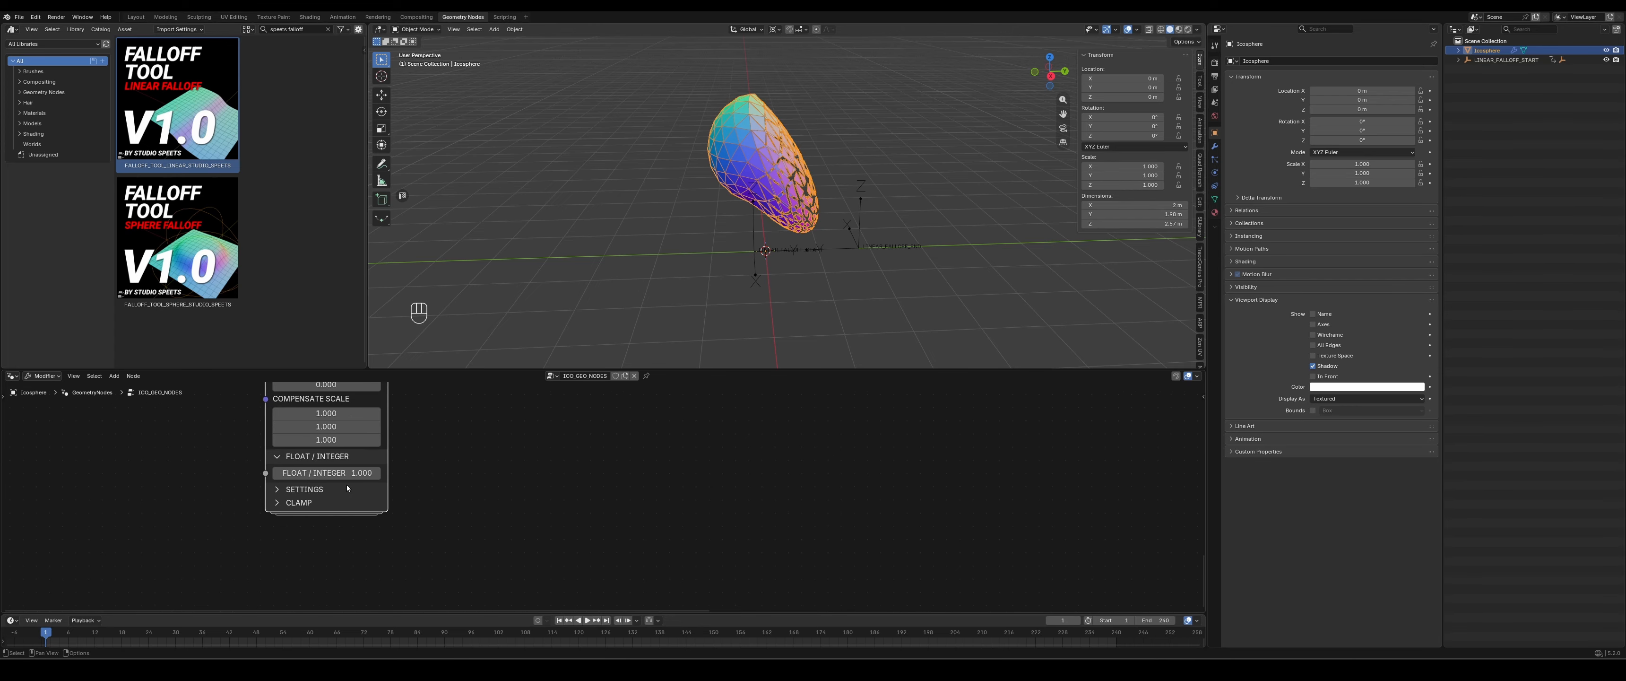
{"action": "left_click", "coordinate": [294, 463]}
{"action": "middle_click_drag", "start_coordinate": [498, 431], "coordinate": [503, 529]}
{"action": "left_click", "coordinate": [319, 422]}
{"action": "middle_click_drag", "start_coordinate": [487, 473], "coordinate": [521, 481]}
{"action": "scroll", "coordinate": [521, 481], "scroll_direction": "down", "scroll_amount": 2}
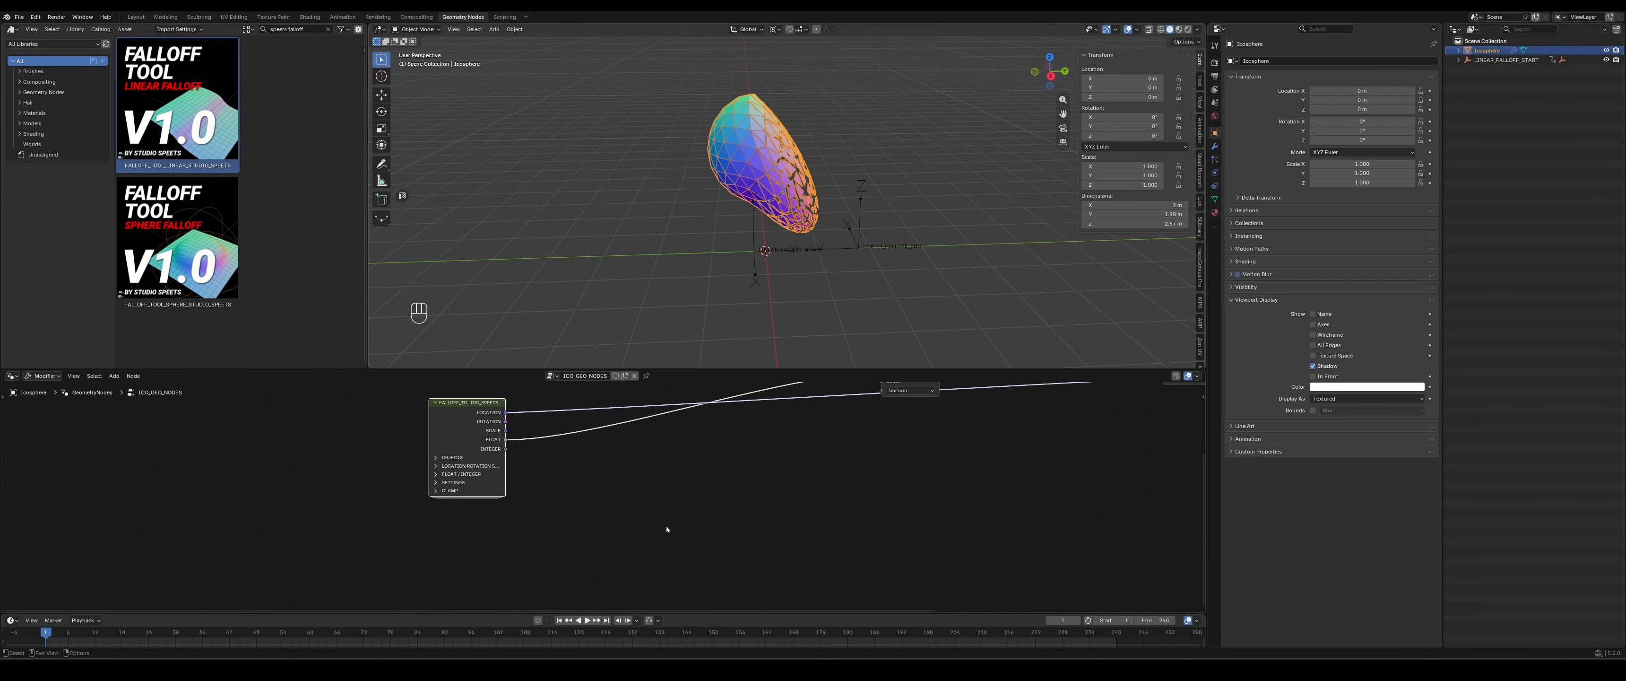
{"action": "middle_click_drag", "start_coordinate": [666, 525], "coordinate": [644, 479]}
{"action": "scroll", "coordinate": [630, 506], "scroll_direction": "up", "scroll_amount": 5}
{"action": "middle_click_drag", "start_coordinate": [412, 440], "coordinate": [373, 532]}
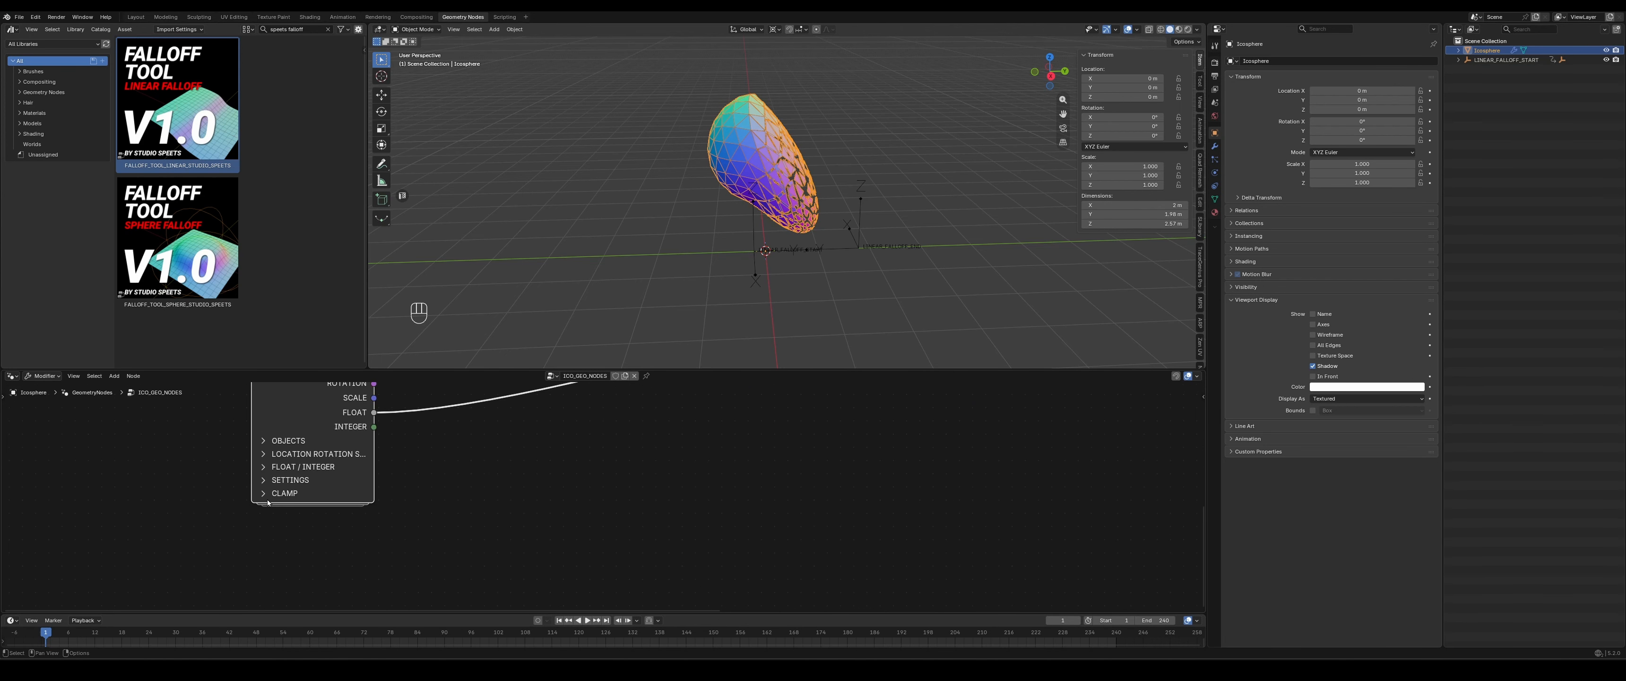
- Expand the falloff node's CLAMP section and look through the available clamp curve presets without choosing one
{"action": "left_click", "coordinate": [292, 498]}
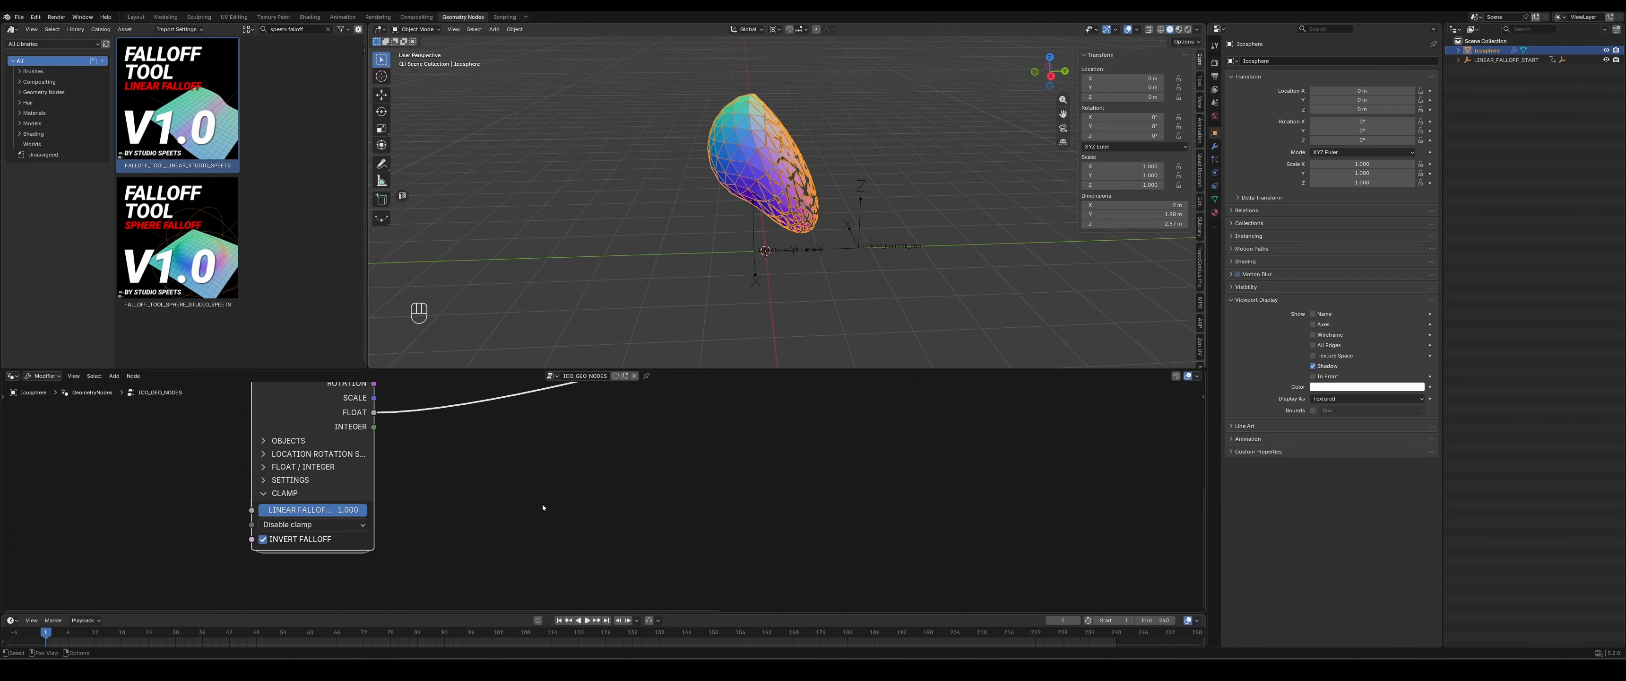
{"action": "left_click", "coordinate": [337, 526]}
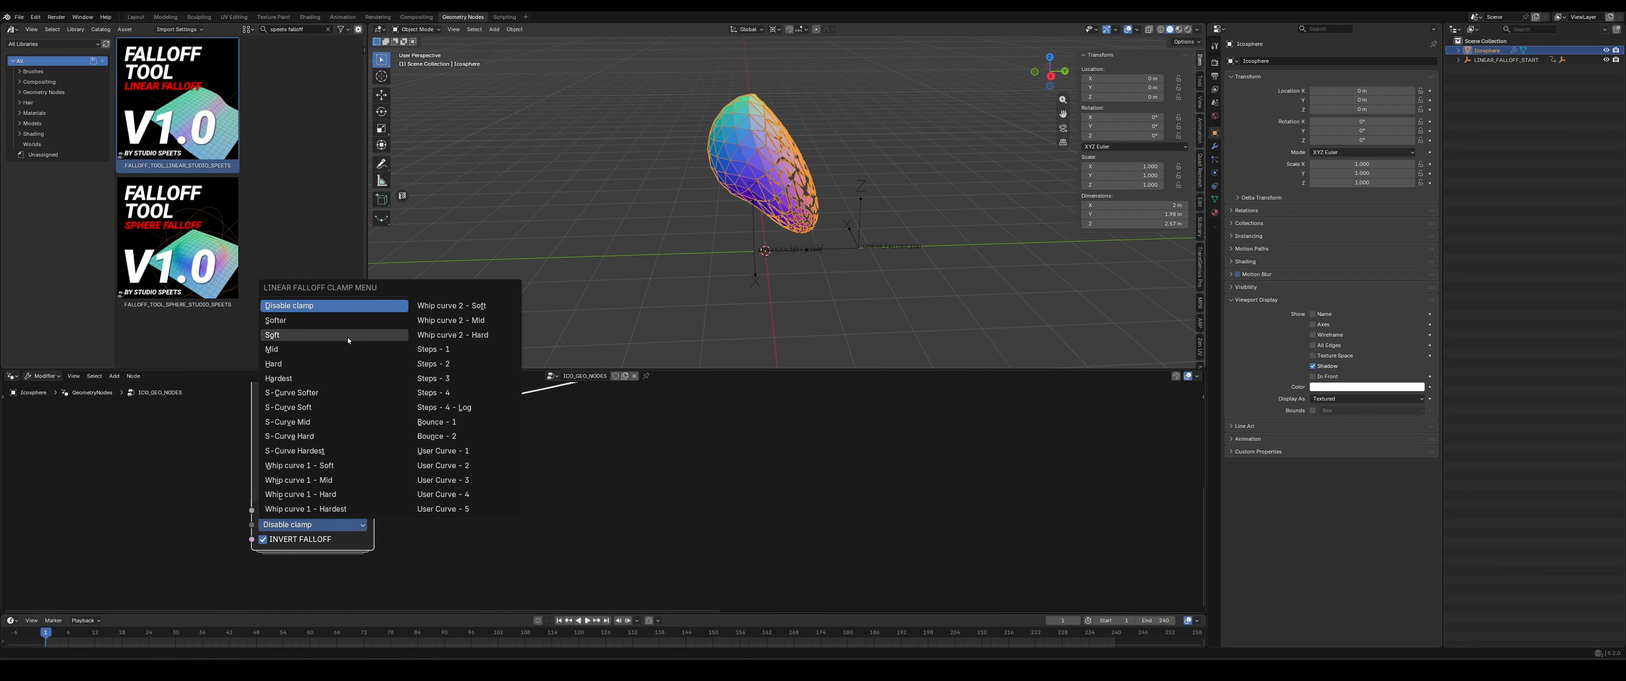
{"action": "left_click", "coordinate": [756, 232]}
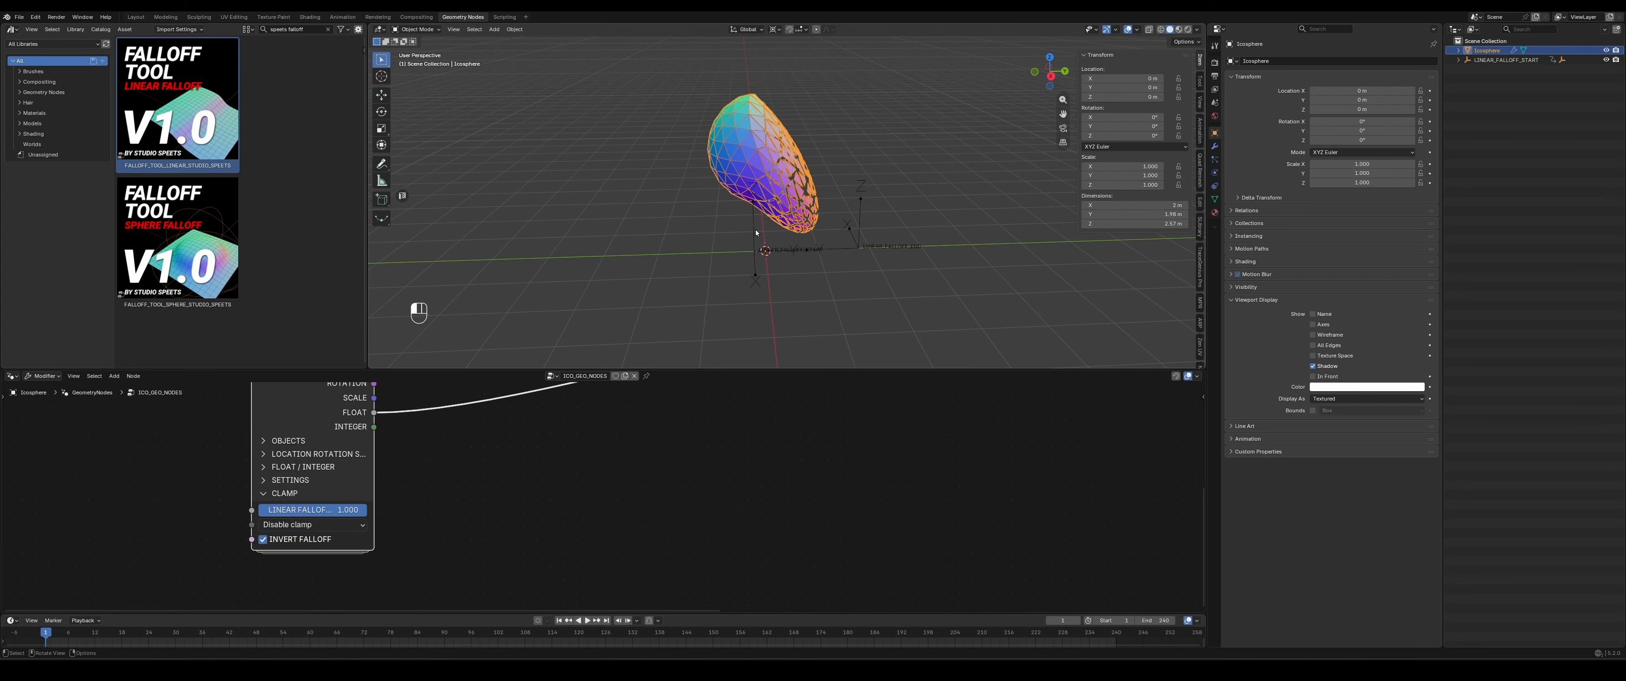
- Pin the ico sphere's geometry node tree and set the falloff node's clamp to Steps - 4
{"action": "left_click", "coordinate": [756, 233]}
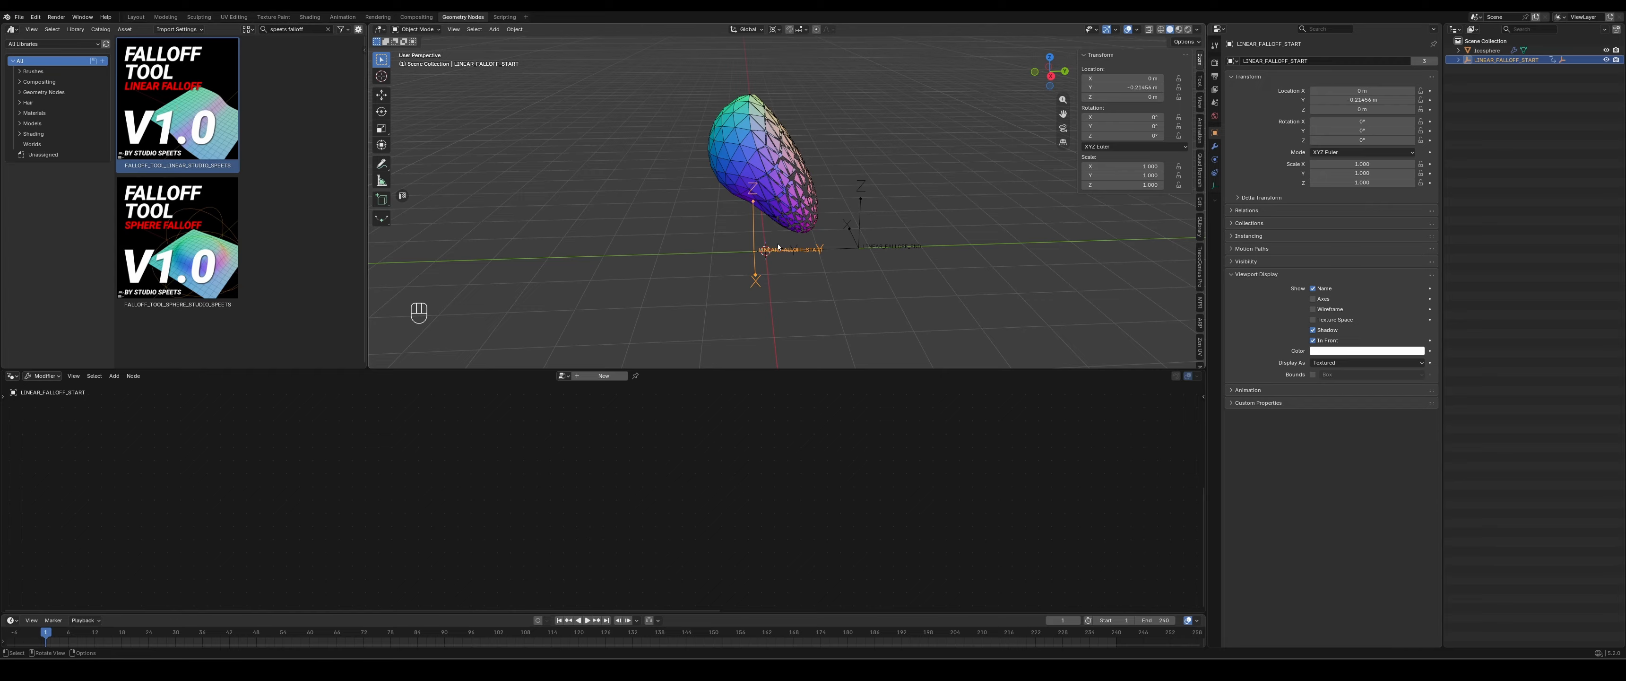
{"action": "left_click", "coordinate": [861, 245]}
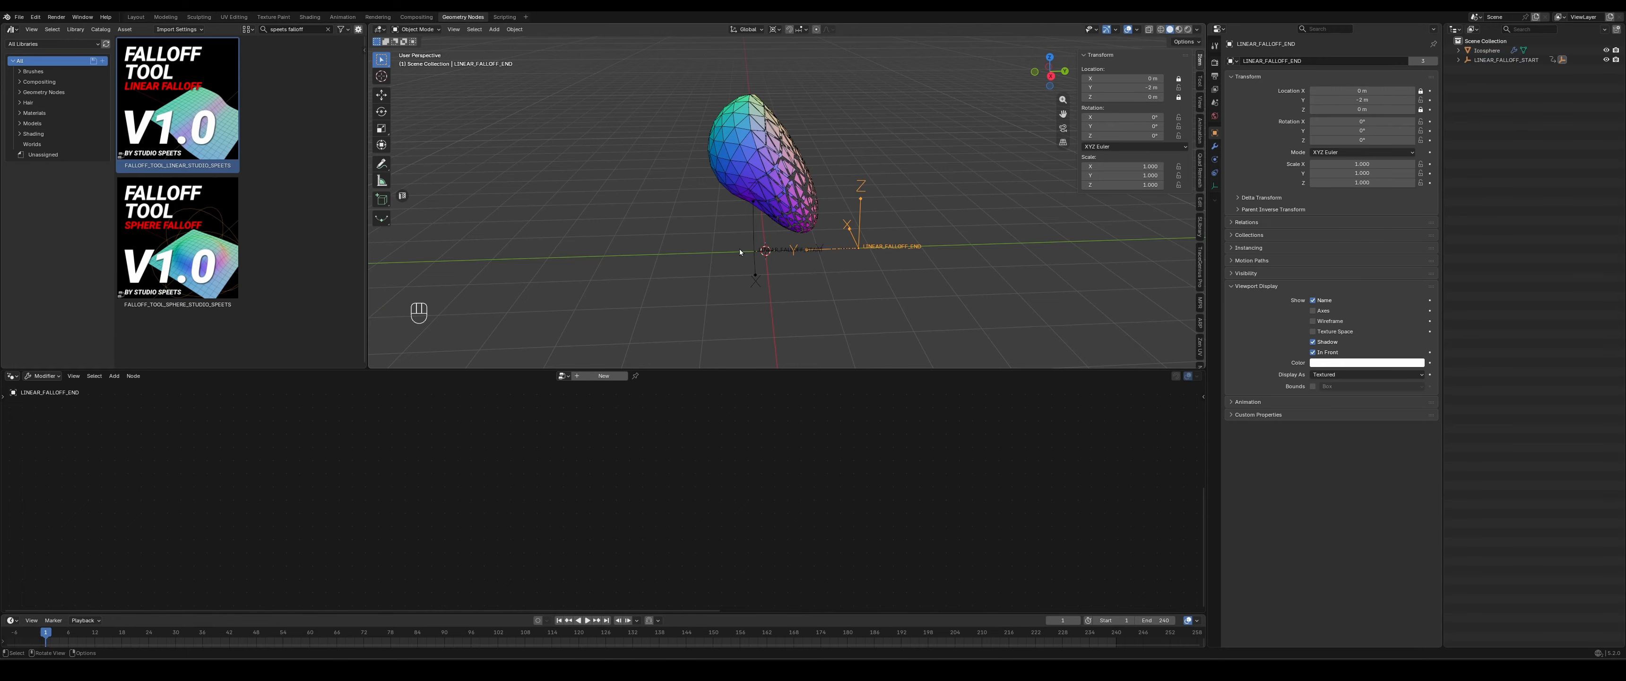
{"action": "left_click", "coordinate": [771, 145]}
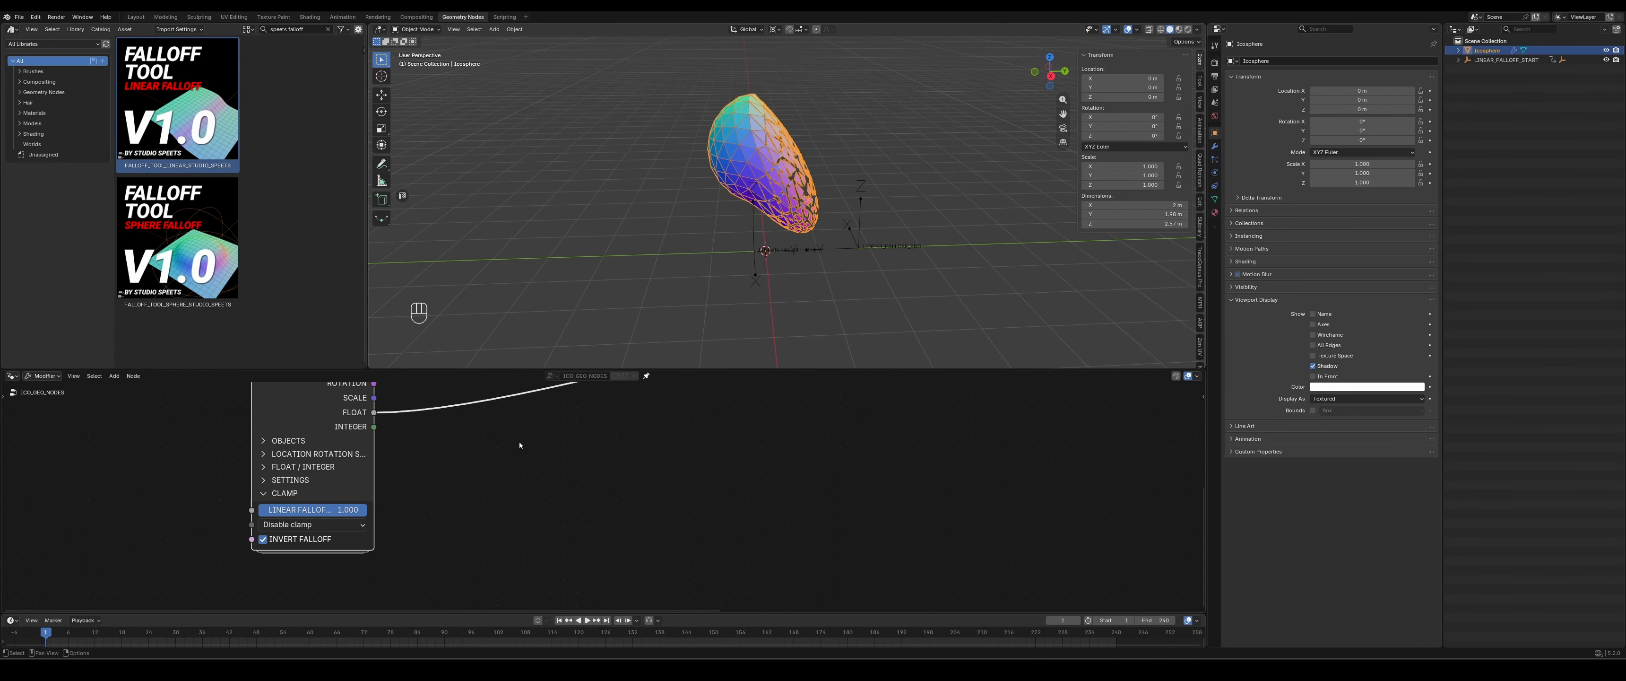
{"action": "left_click", "coordinate": [311, 524]}
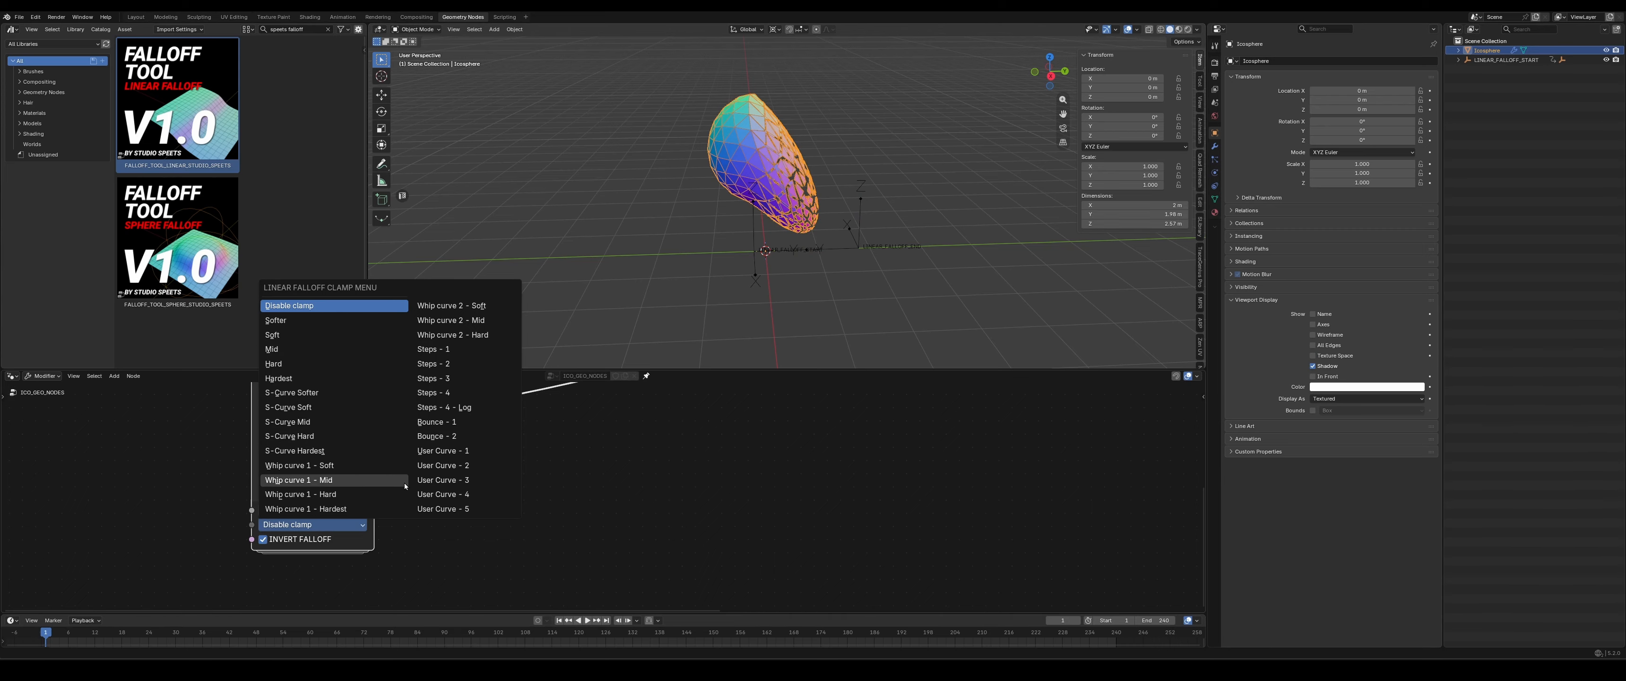
{"action": "left_click", "coordinate": [444, 392]}
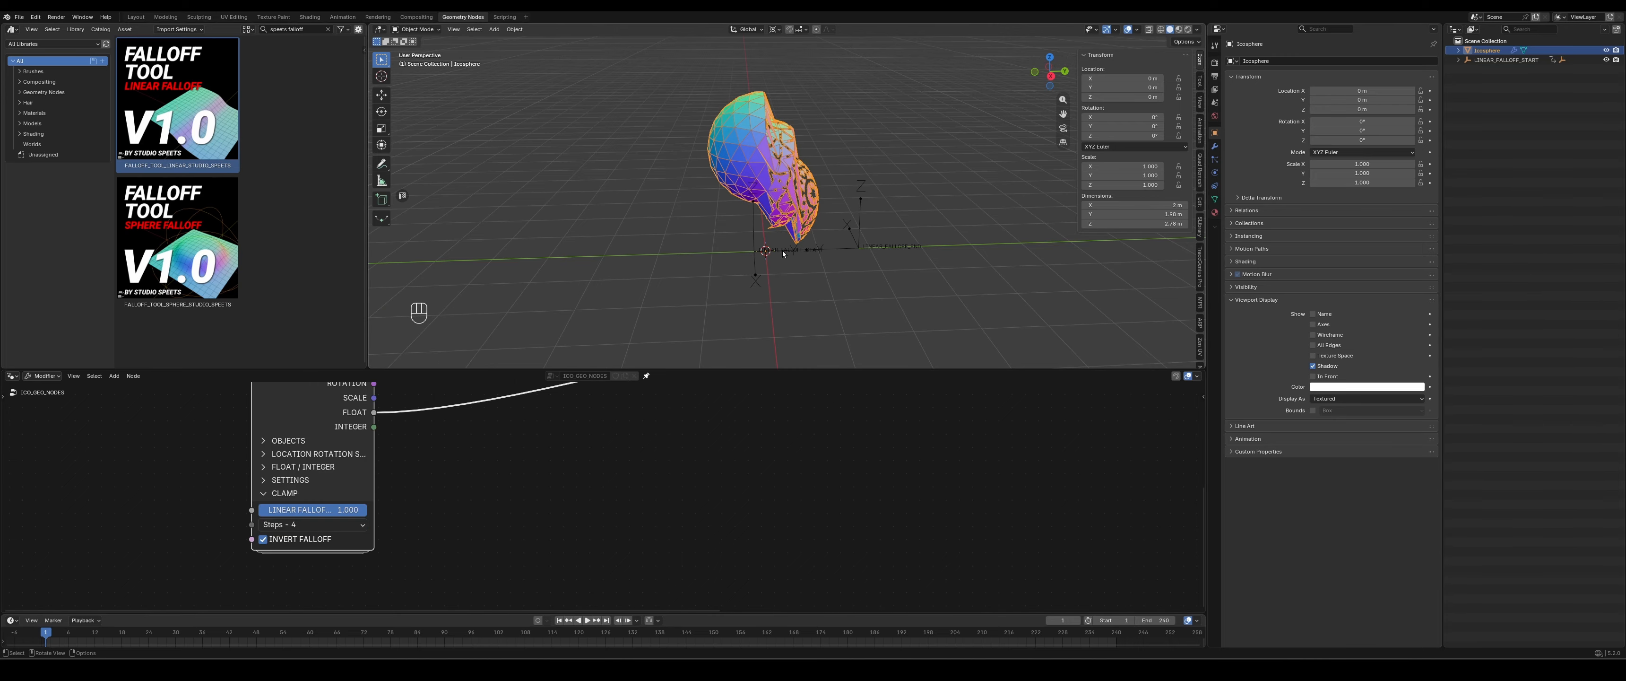
- Try moving the LINEAR_FALLOFF_START empty along Y to preview the stepped clamp on the ico sphere
{"action": "left_click", "coordinate": [755, 257]}
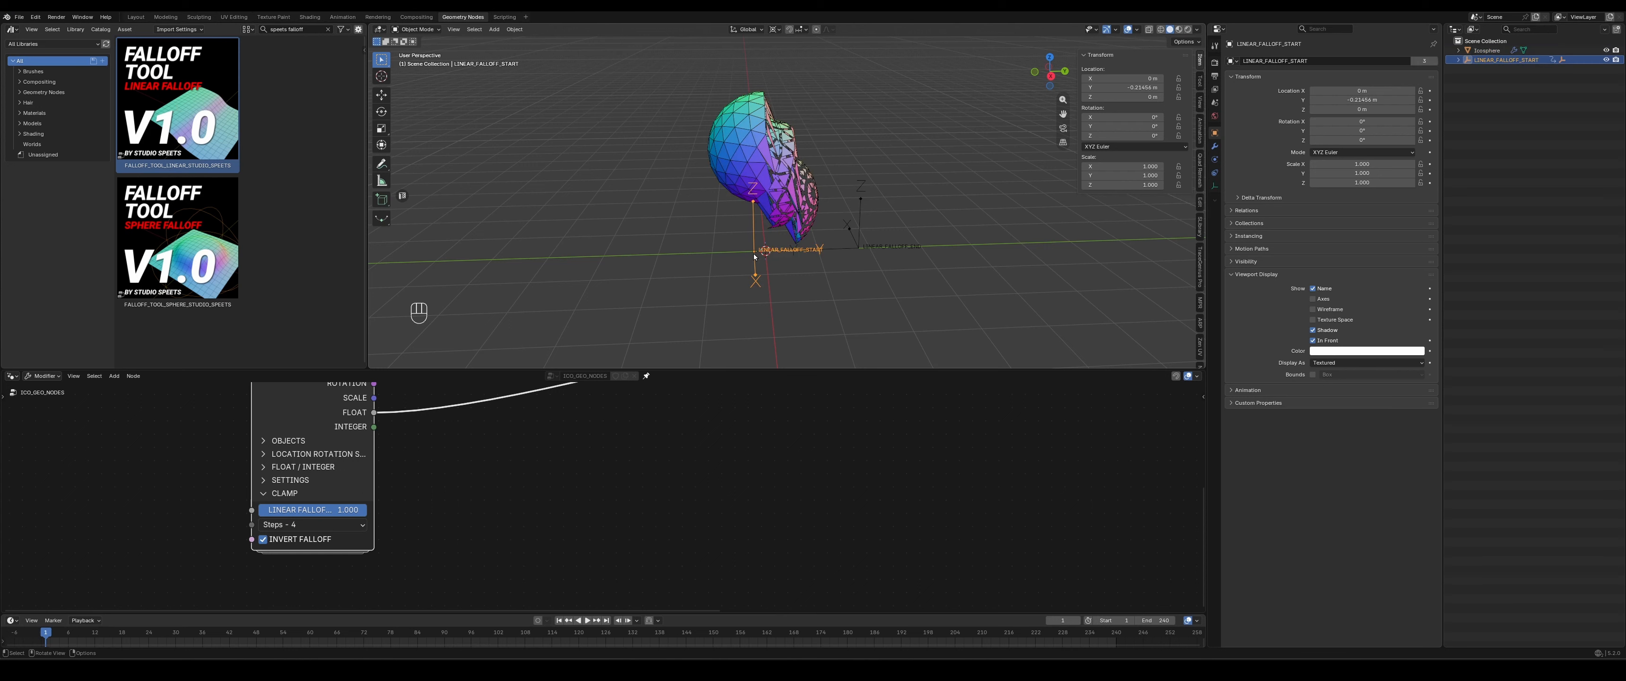
{"action": "key", "text": "g"}
{"action": "key", "text": "y"}
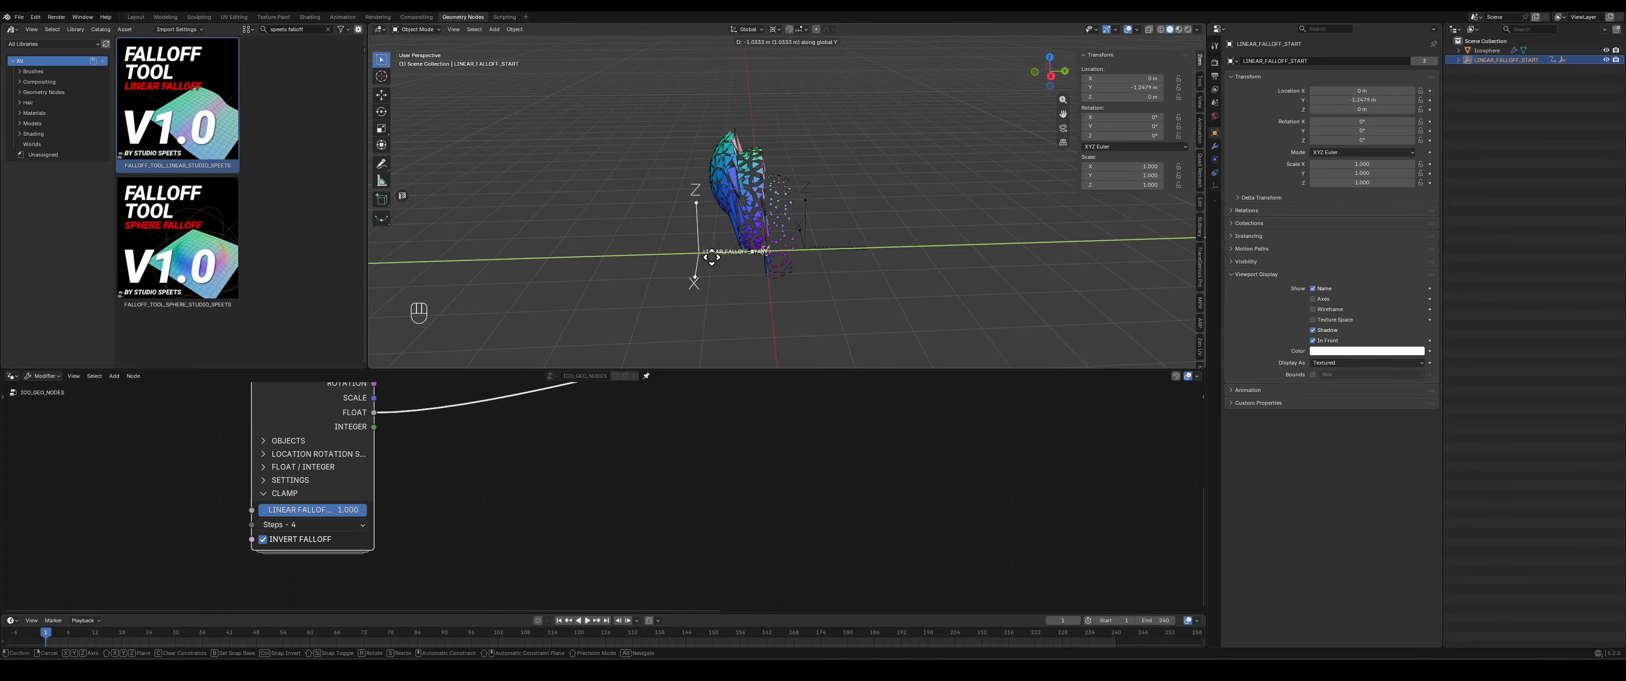
{"action": "right_click", "coordinate": [622, 261]}
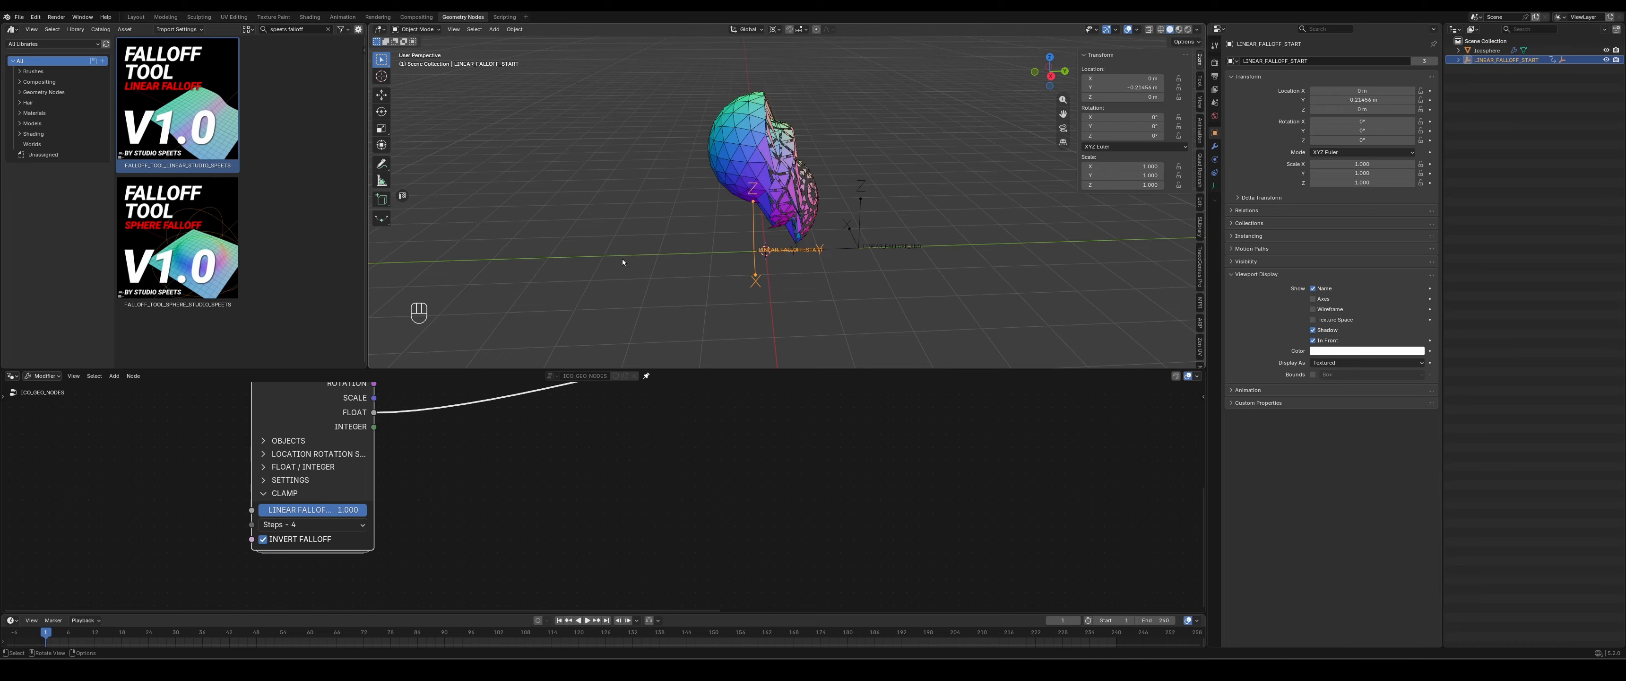
- Move the LINEAR_FALLOFF_END empty farther from the start along Y, and move LINEAR_FALLOFF_START along Y to about -0.75 m
{"action": "left_click", "coordinate": [914, 224]}
{"action": "left_click_drag", "start_coordinate": [1130, 87], "coordinate": [1126, 87]}
{"action": "left_click", "coordinate": [753, 256]}
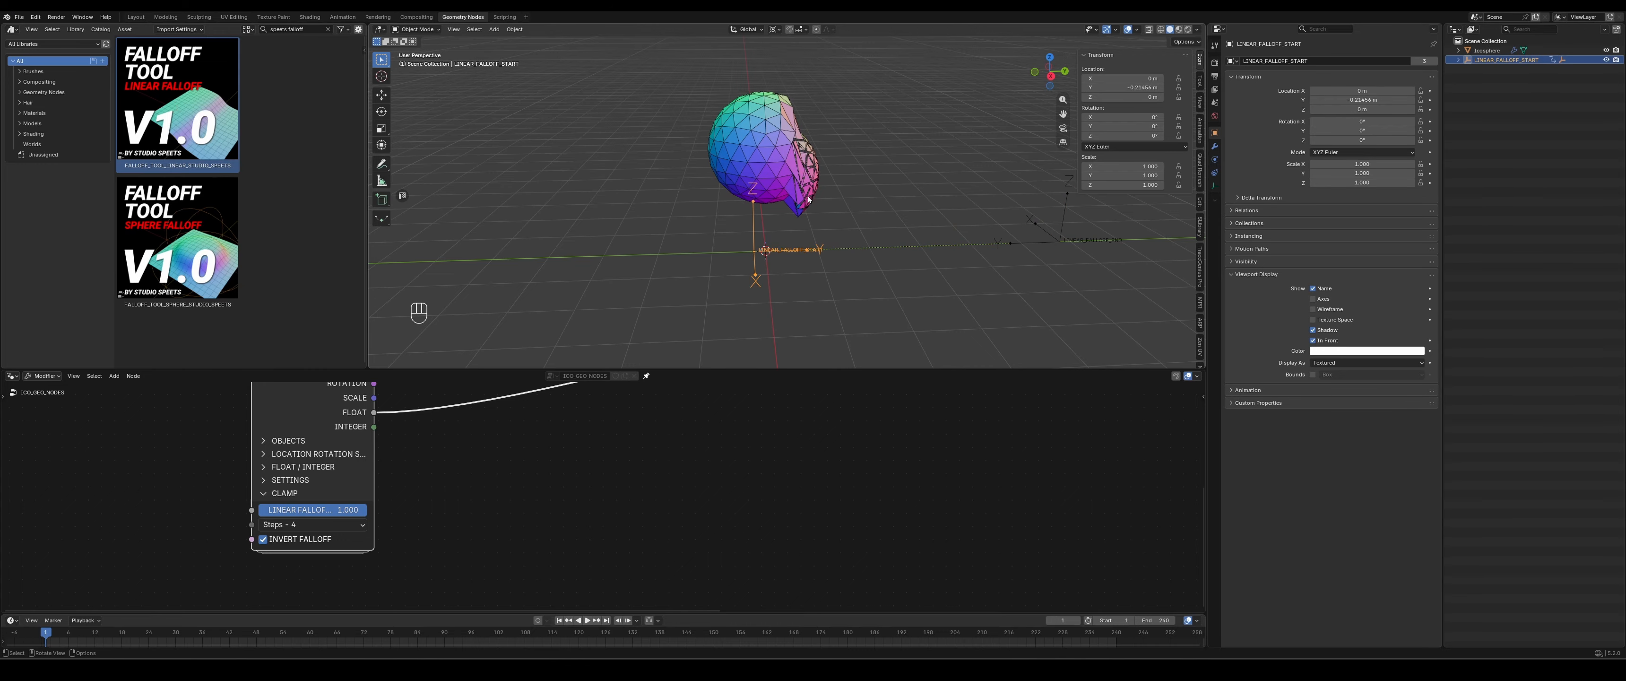
{"action": "key", "text": "g"}
{"action": "key", "text": "y"}
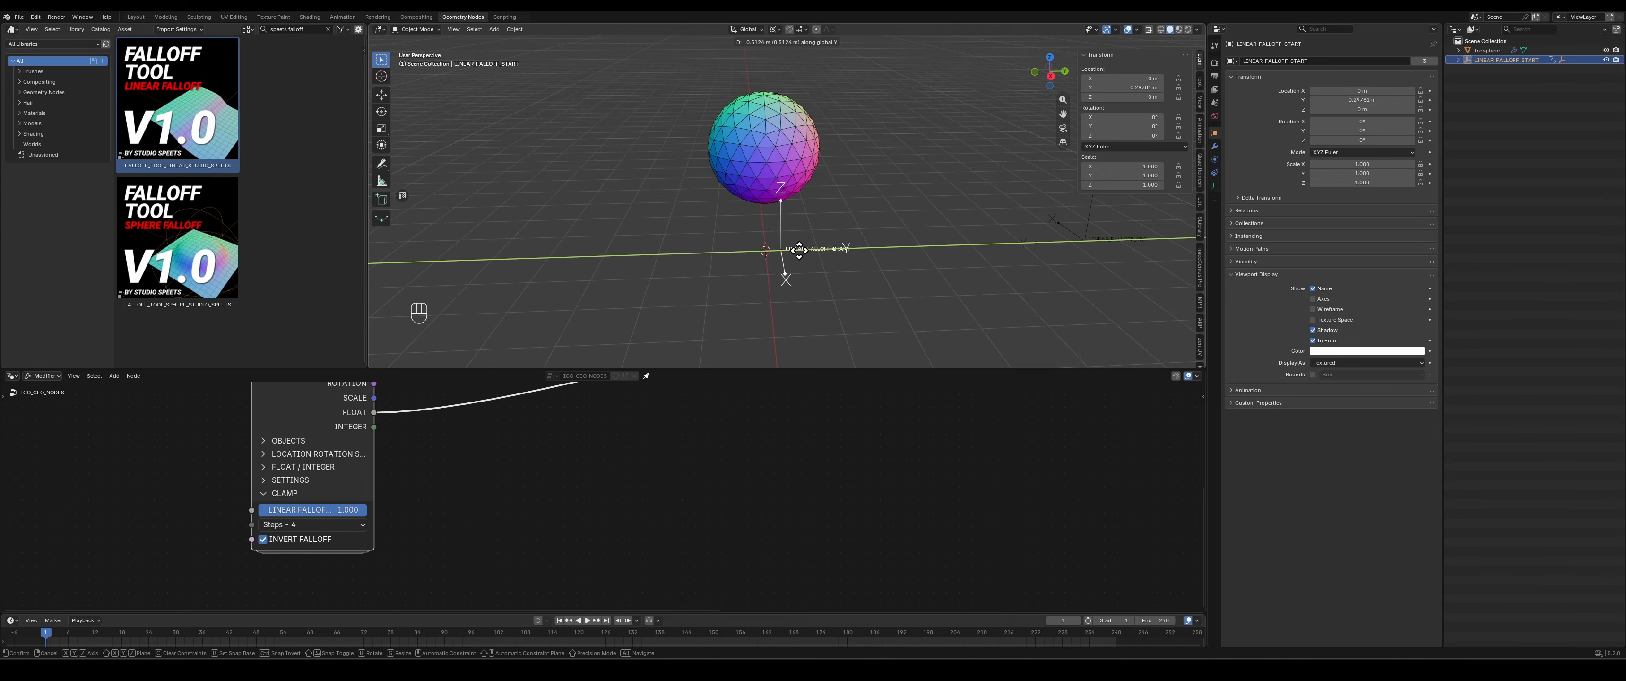
{"action": "left_click", "coordinate": [728, 276]}
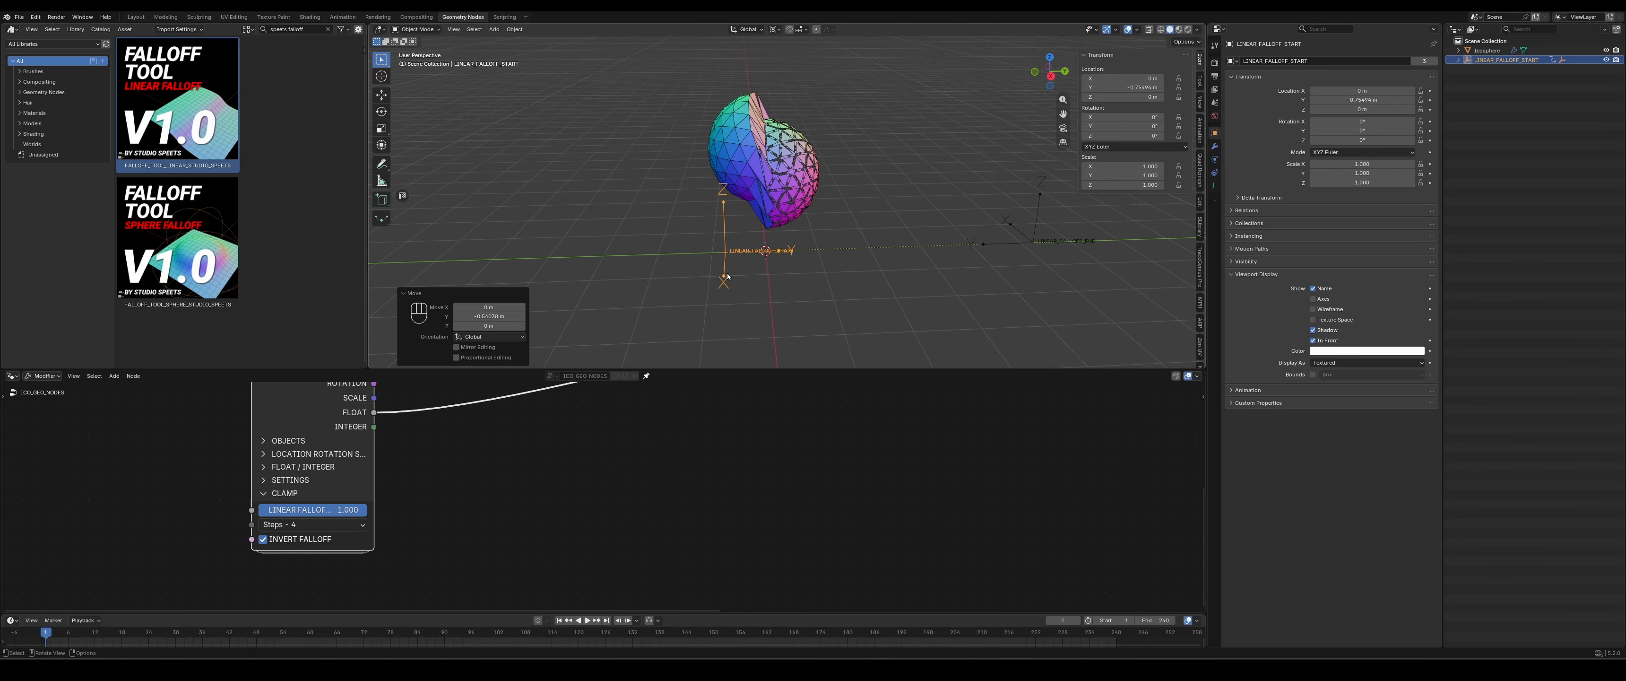
- Set the falloff clamp to S-Curve Hard and move LINEAR_FALLOFF_START along Y back near the origin
{"action": "left_click", "coordinate": [305, 524]}
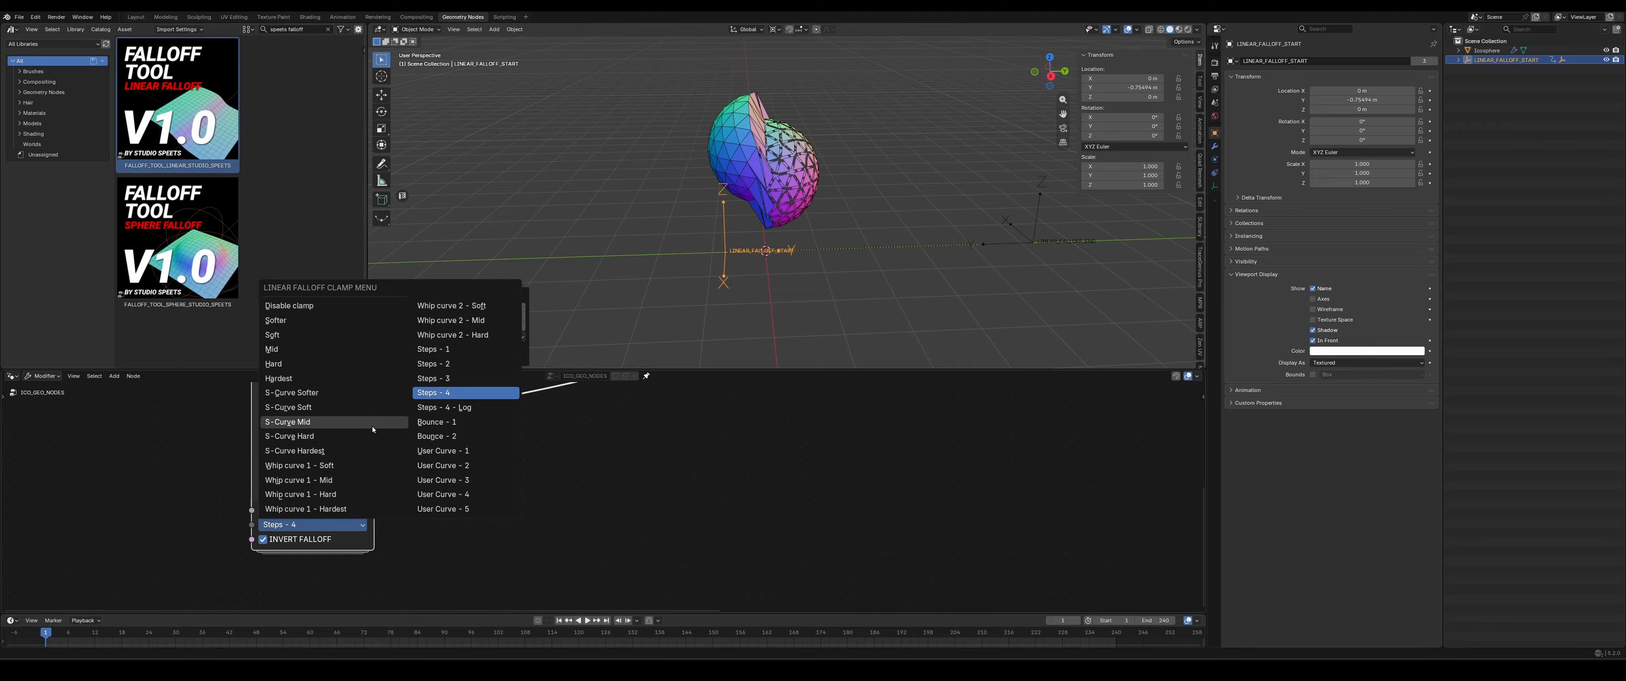
{"action": "left_click", "coordinate": [282, 440]}
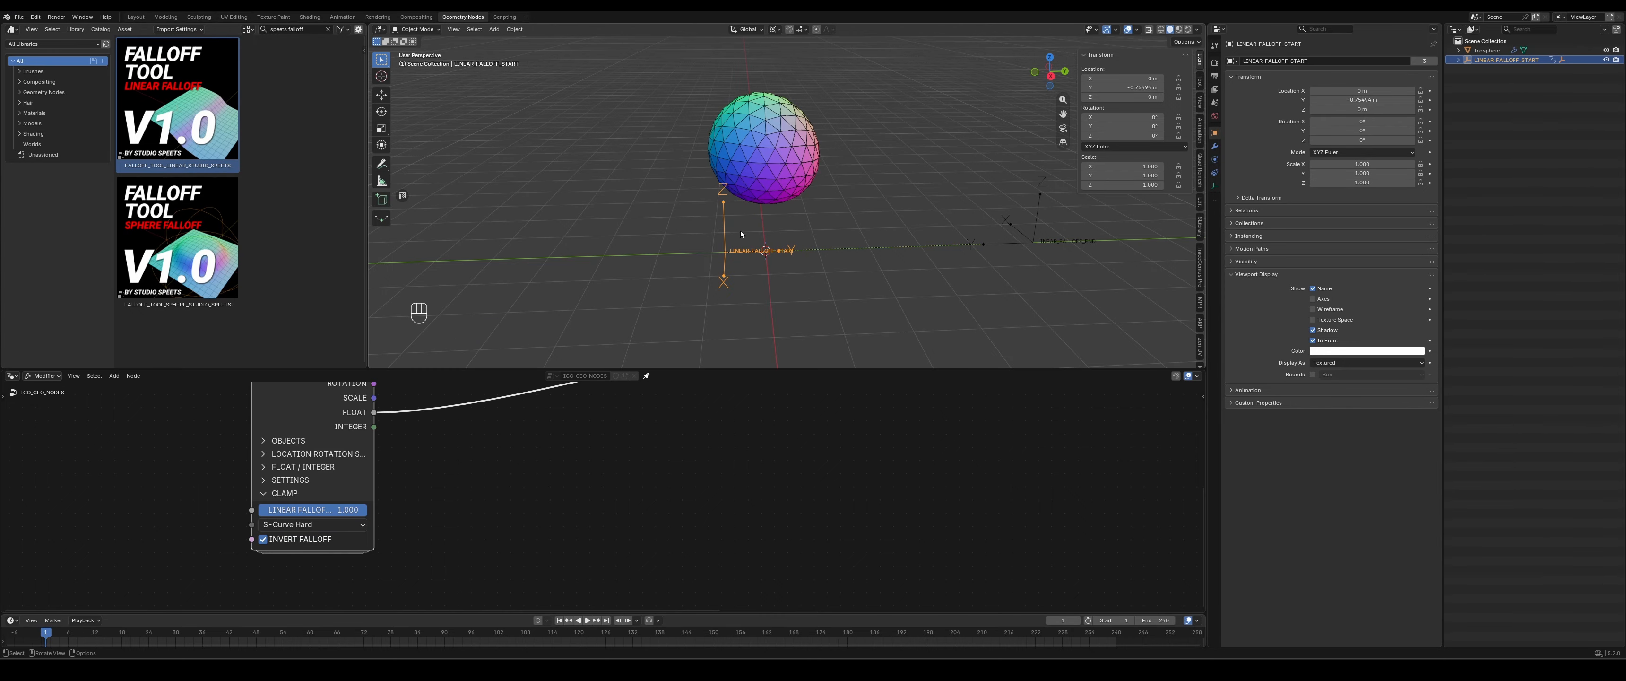
{"action": "key", "text": "g"}
{"action": "key", "text": "y"}
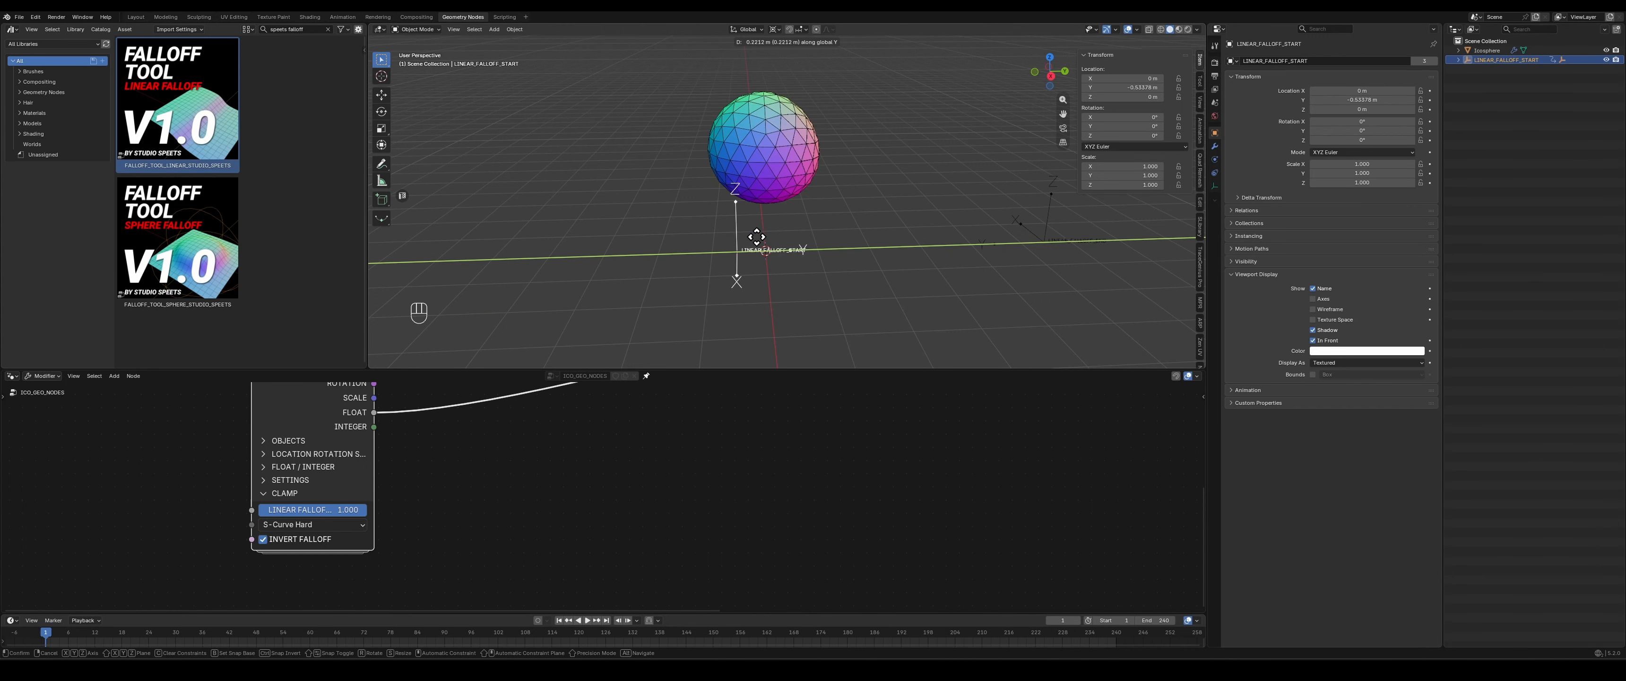
{"action": "left_click", "coordinate": [765, 249]}
- Set the falloff clamp to Disable clamp, slide LINEAR_FALLOFF_START along Y to preview it, and reselect the ico sphere
{"action": "left_click", "coordinate": [766, 141]}
{"action": "left_click", "coordinate": [318, 524]}
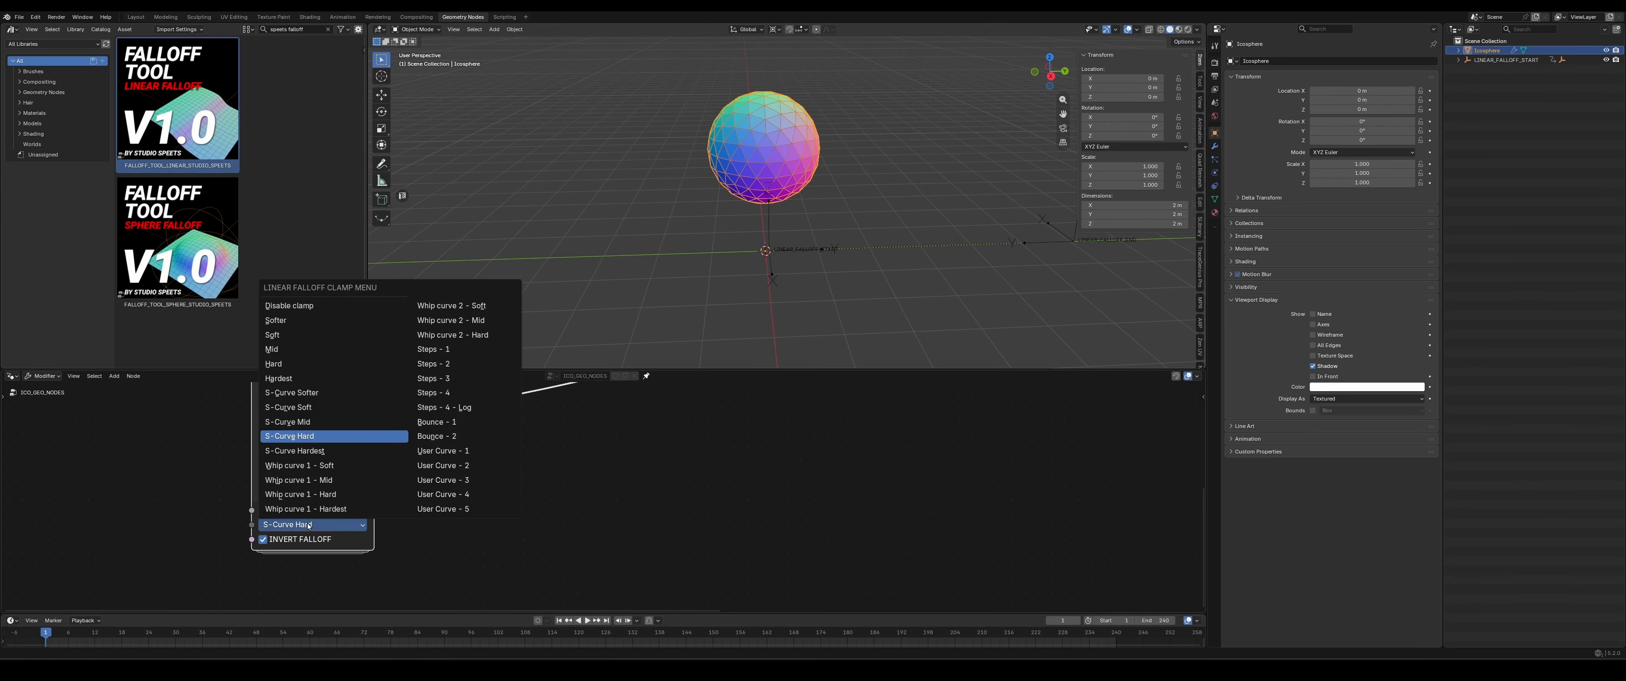
{"action": "left_click", "coordinate": [315, 536]}
{"action": "left_click", "coordinate": [765, 249]}
{"action": "key", "text": "g"}
{"action": "key", "text": "y"}
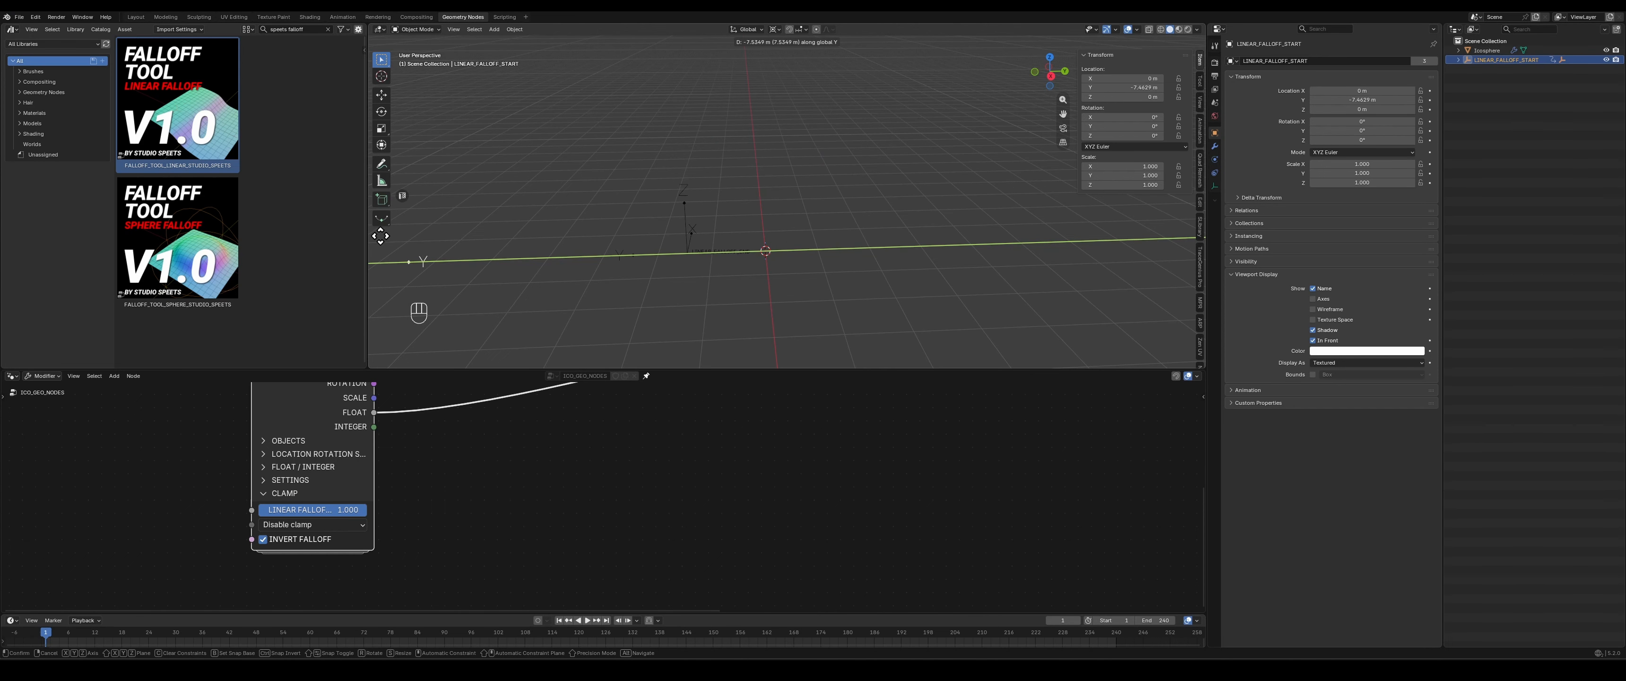
{"action": "left_click", "coordinate": [760, 243]}
{"action": "left_click", "coordinate": [776, 138]}
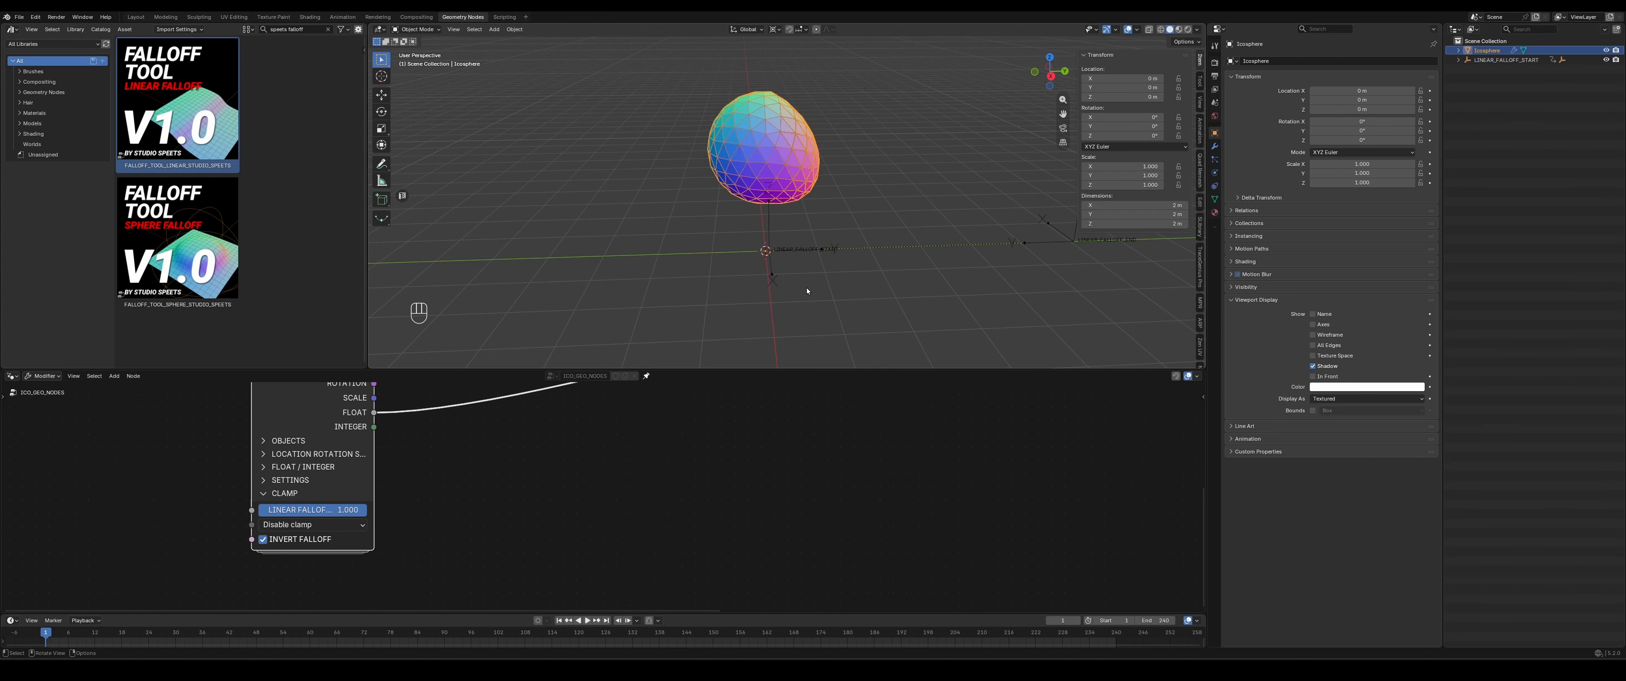
- Snap the LINEAR_FALLOFF_START empty to the 3D cursor
{"action": "left_click", "coordinate": [768, 237]}
{"action": "key", "text": "shift+s"}
{"action": "left_click", "coordinate": [791, 176]}
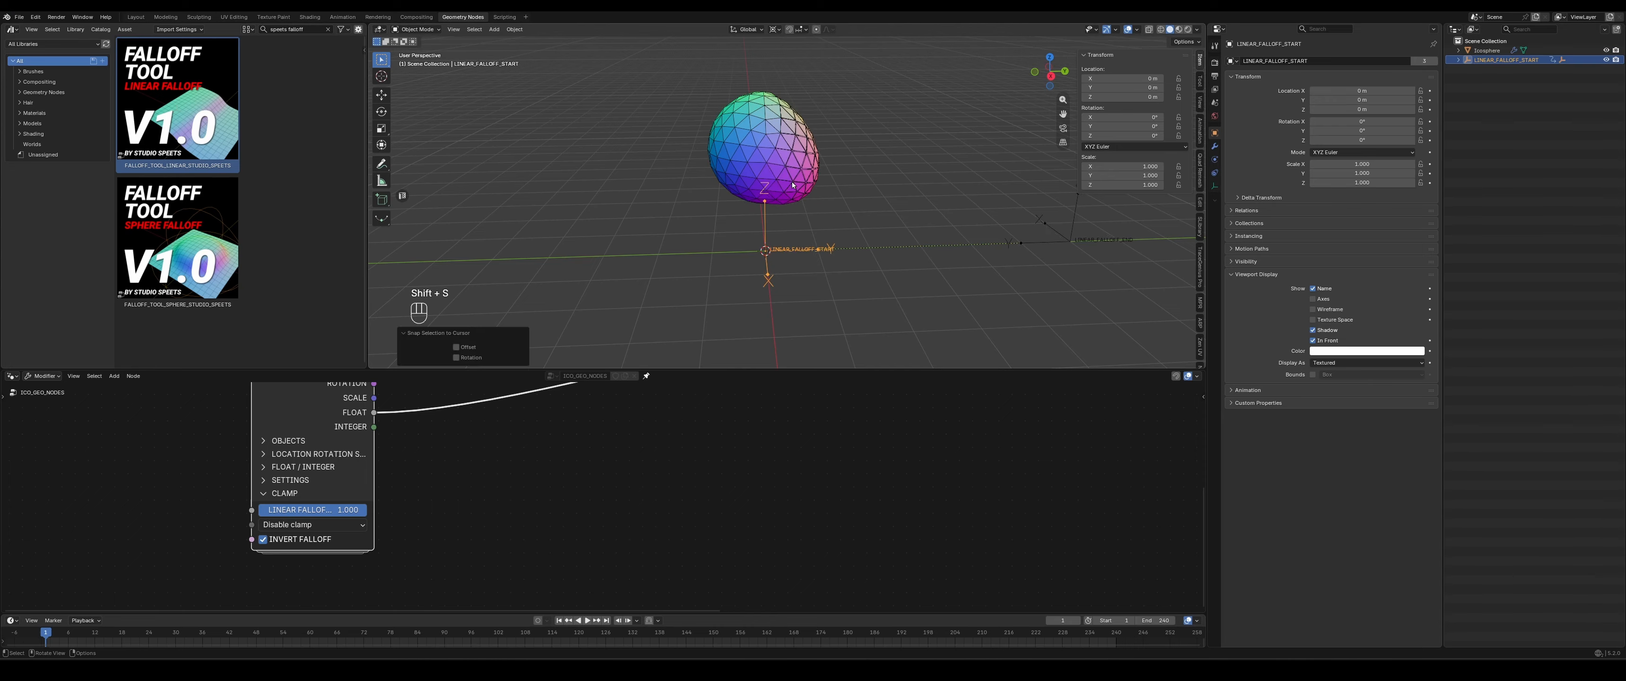
- Enlarge the timeline, set the end frame to 120, and keyframe only LINEAR_FALLOFF_START's Y location at 1 m on frame 0
{"action": "left_click_drag", "start_coordinate": [476, 611], "coordinate": [490, 536]}
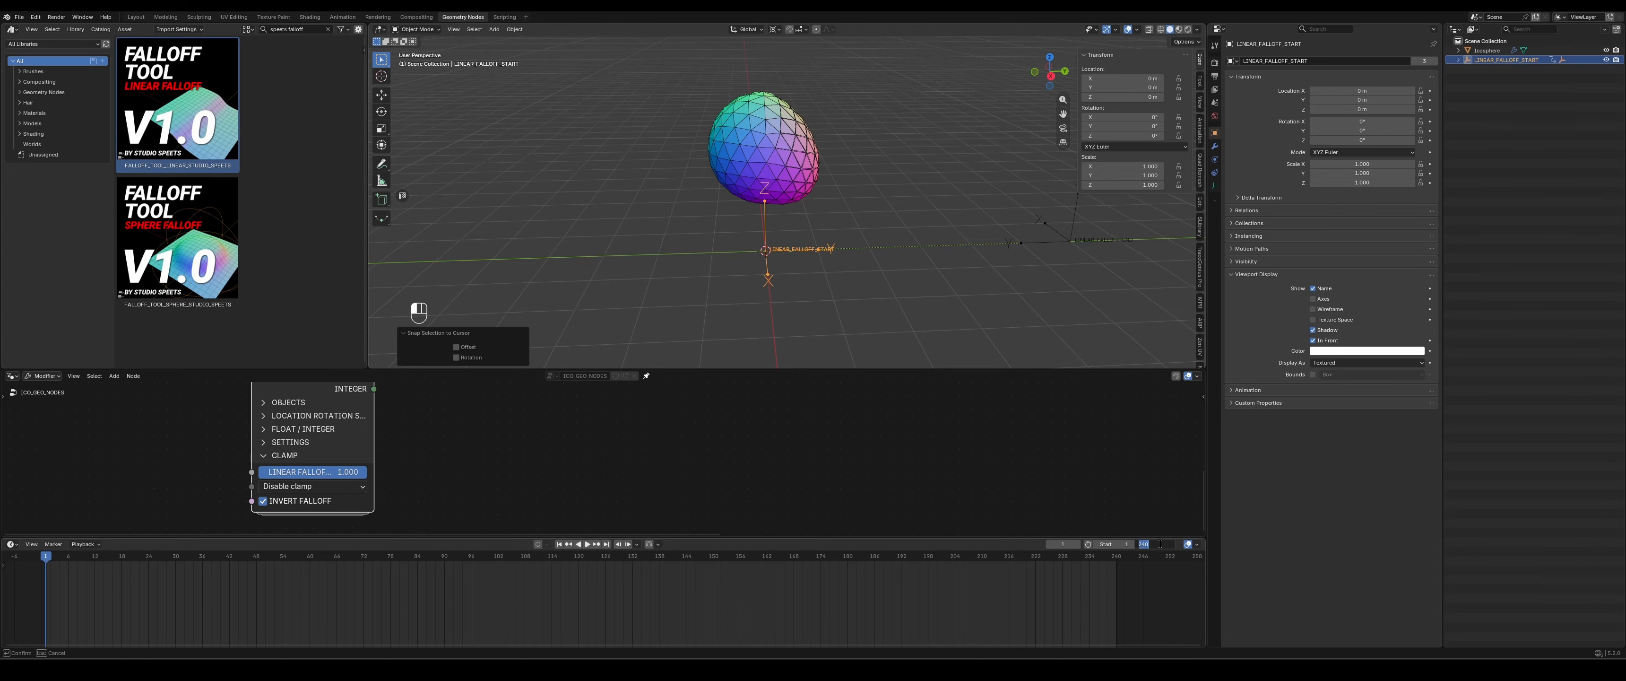
{"action": "key", "text": "Return"}
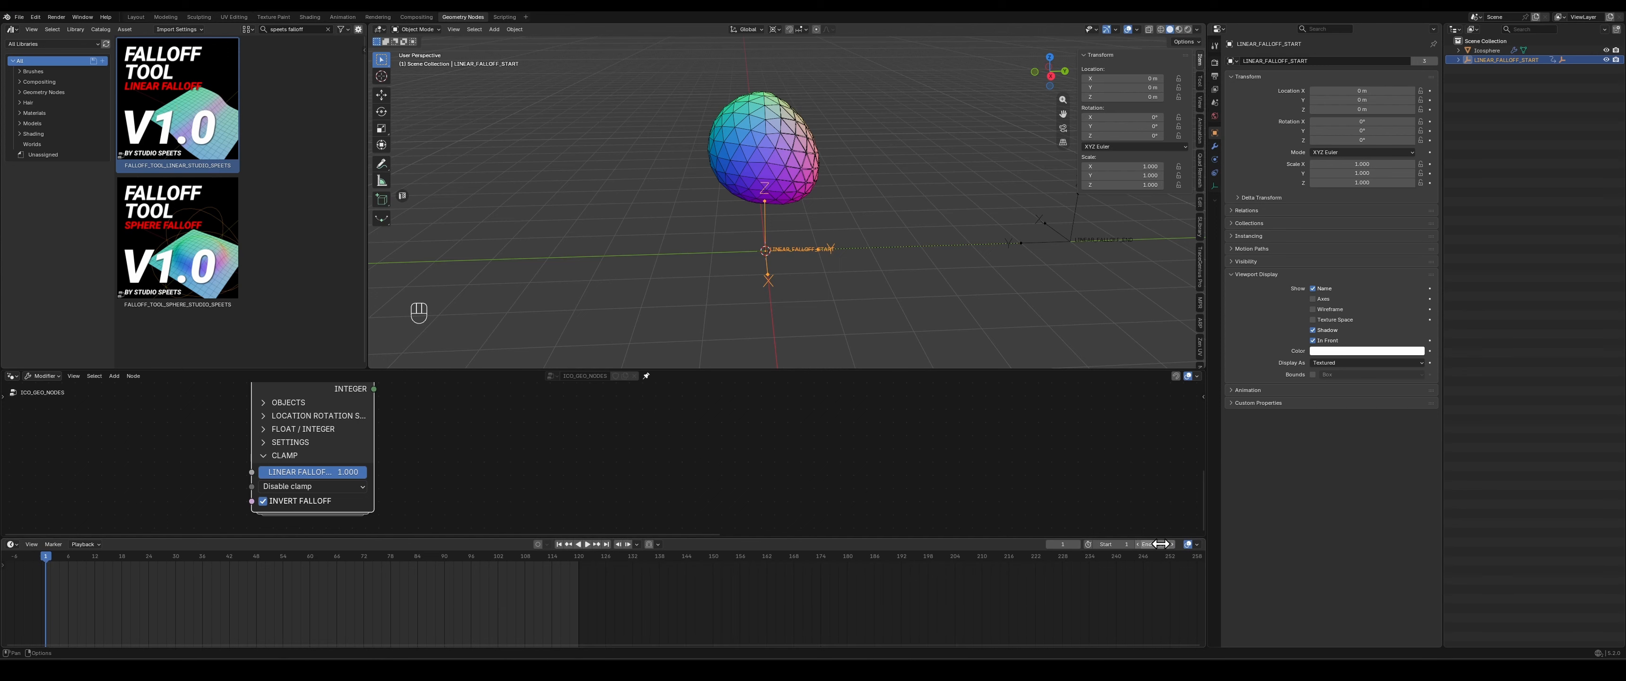
{"action": "right_click", "coordinate": [1115, 90]}
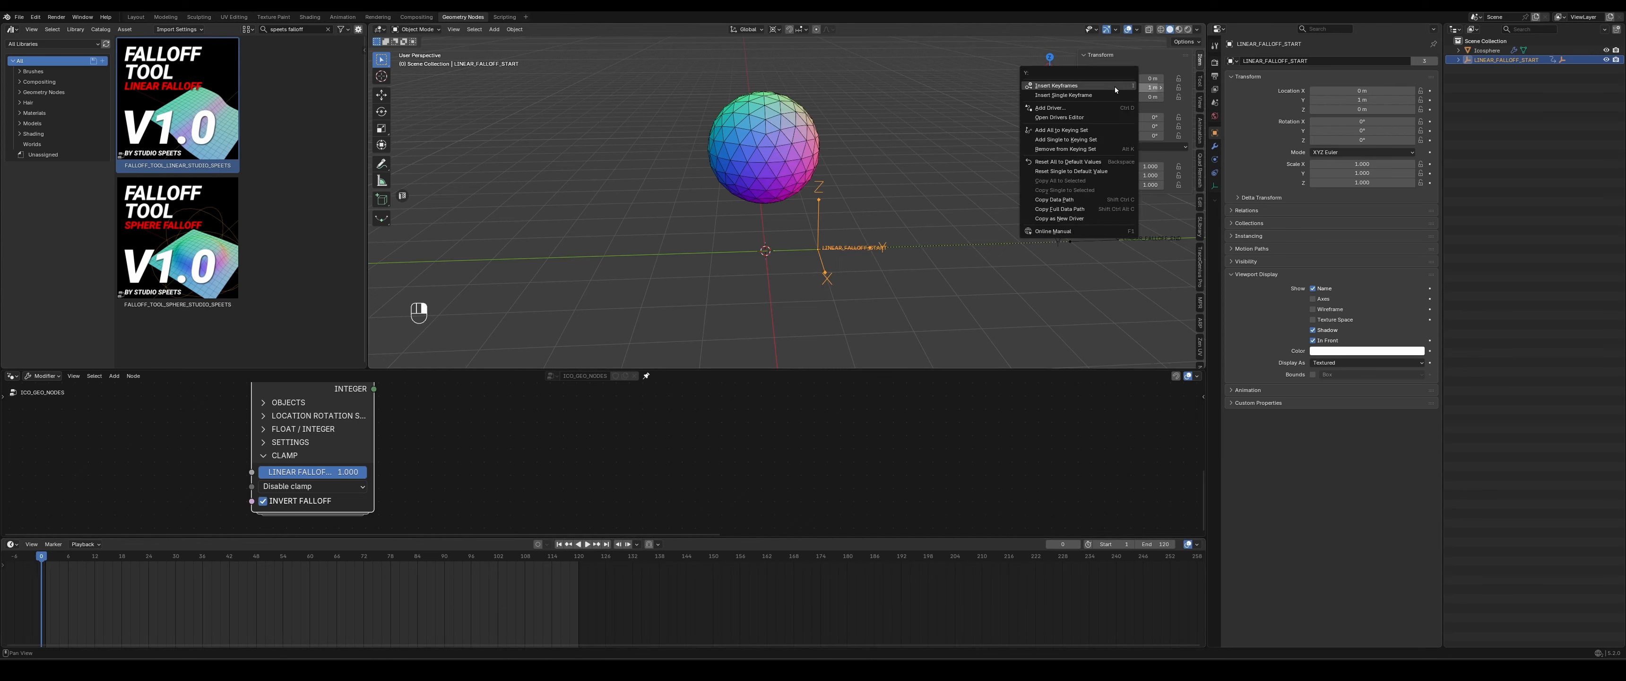
{"action": "left_click", "coordinate": [1087, 96]}
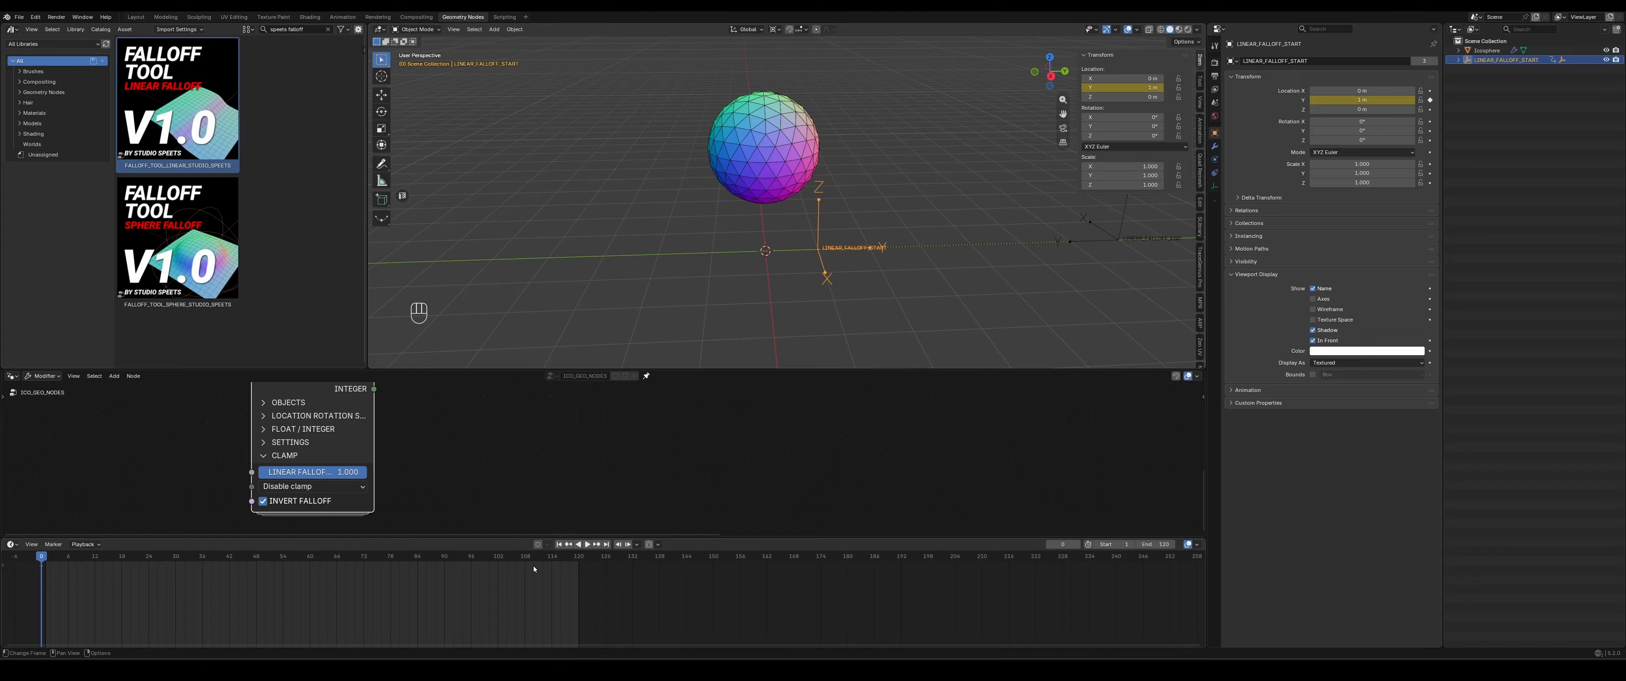
- Keyframe LINEAR_FALLOFF_START's Y location at -7 m on frame 121 and set the keyframes' interpolation to Linear
{"action": "left_click_drag", "start_coordinate": [1115, 88], "coordinate": [1066, 88], "text": "ctrl"}
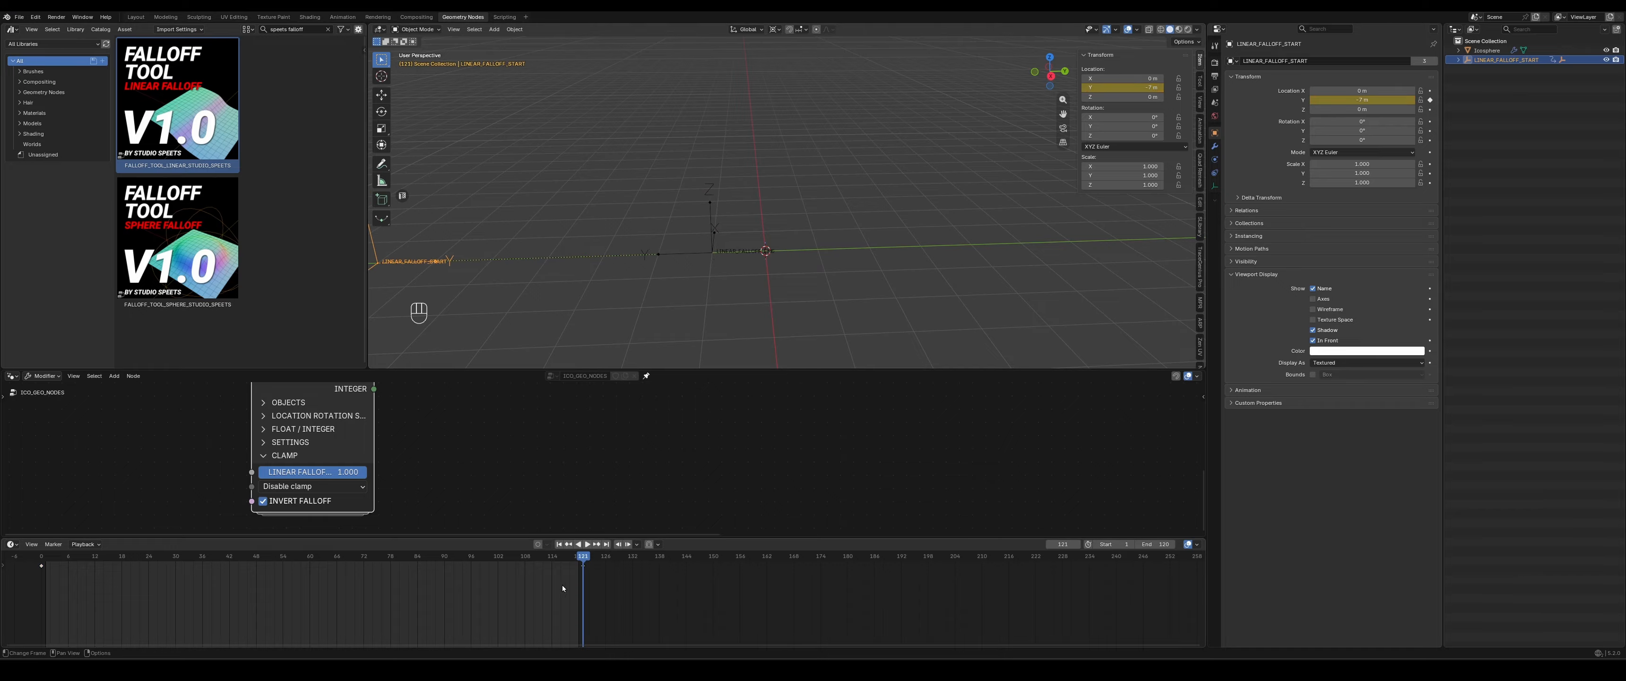
{"action": "left_click_drag", "start_coordinate": [634, 603], "coordinate": [30, 567]}
{"action": "key", "text": "t"}
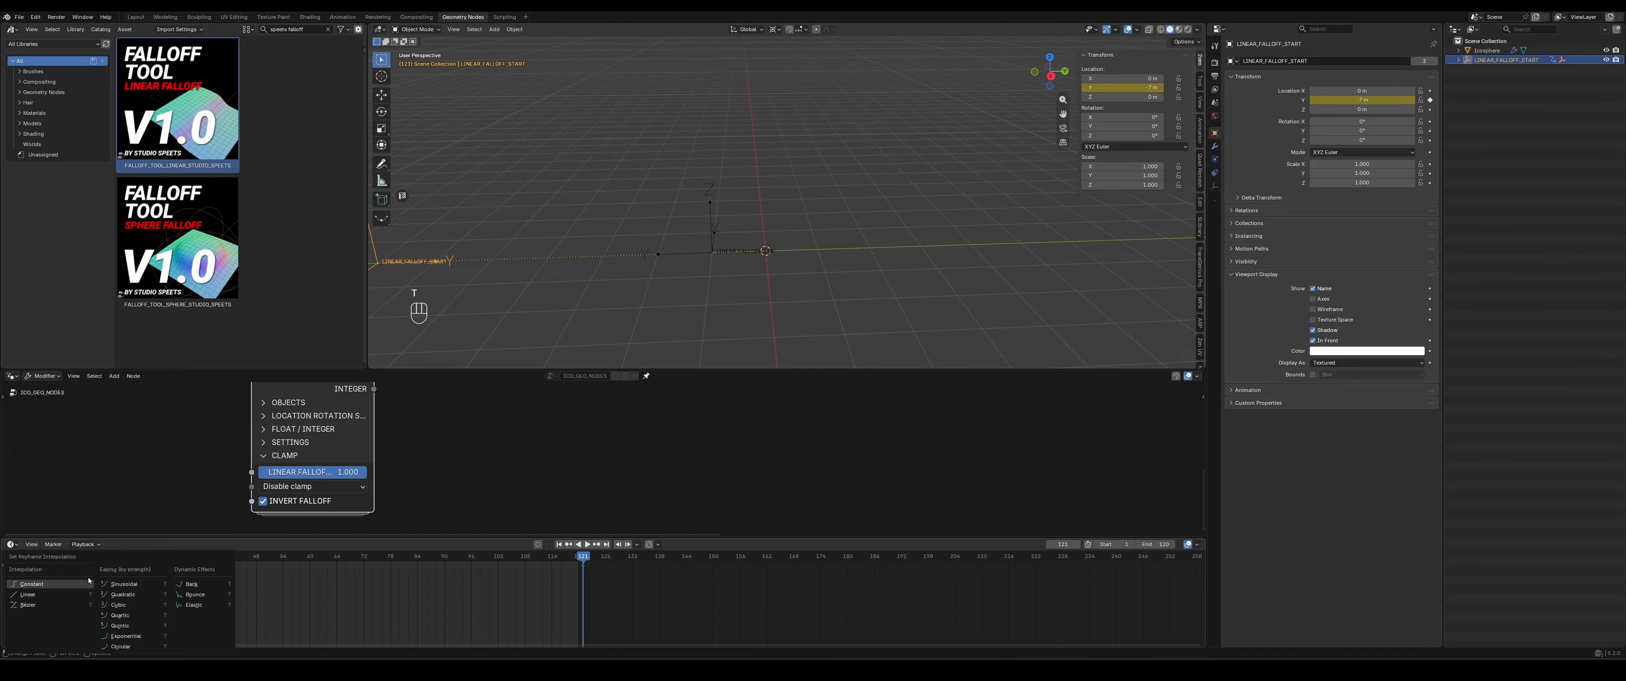
{"action": "left_click", "coordinate": [28, 595]}
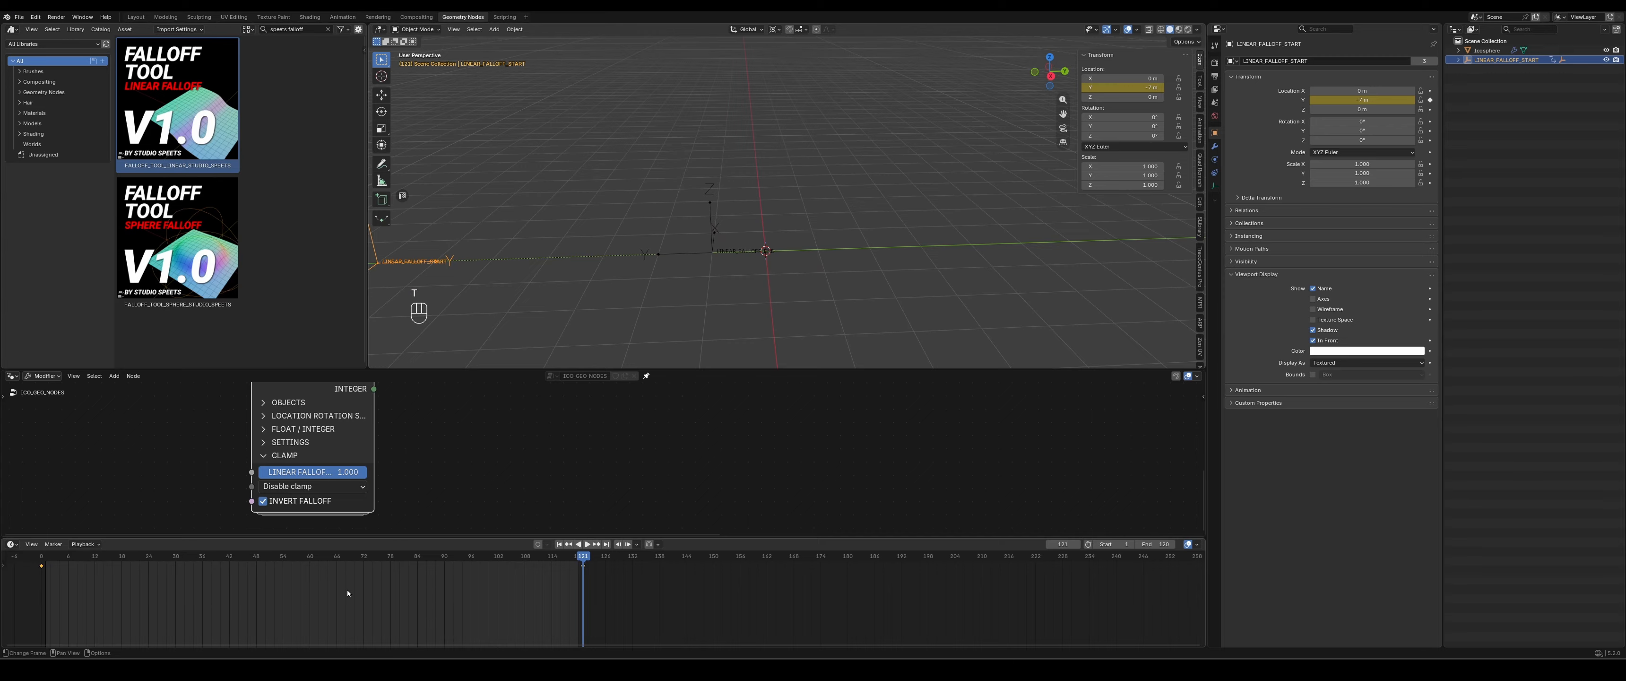
{"action": "key", "text": "t"}
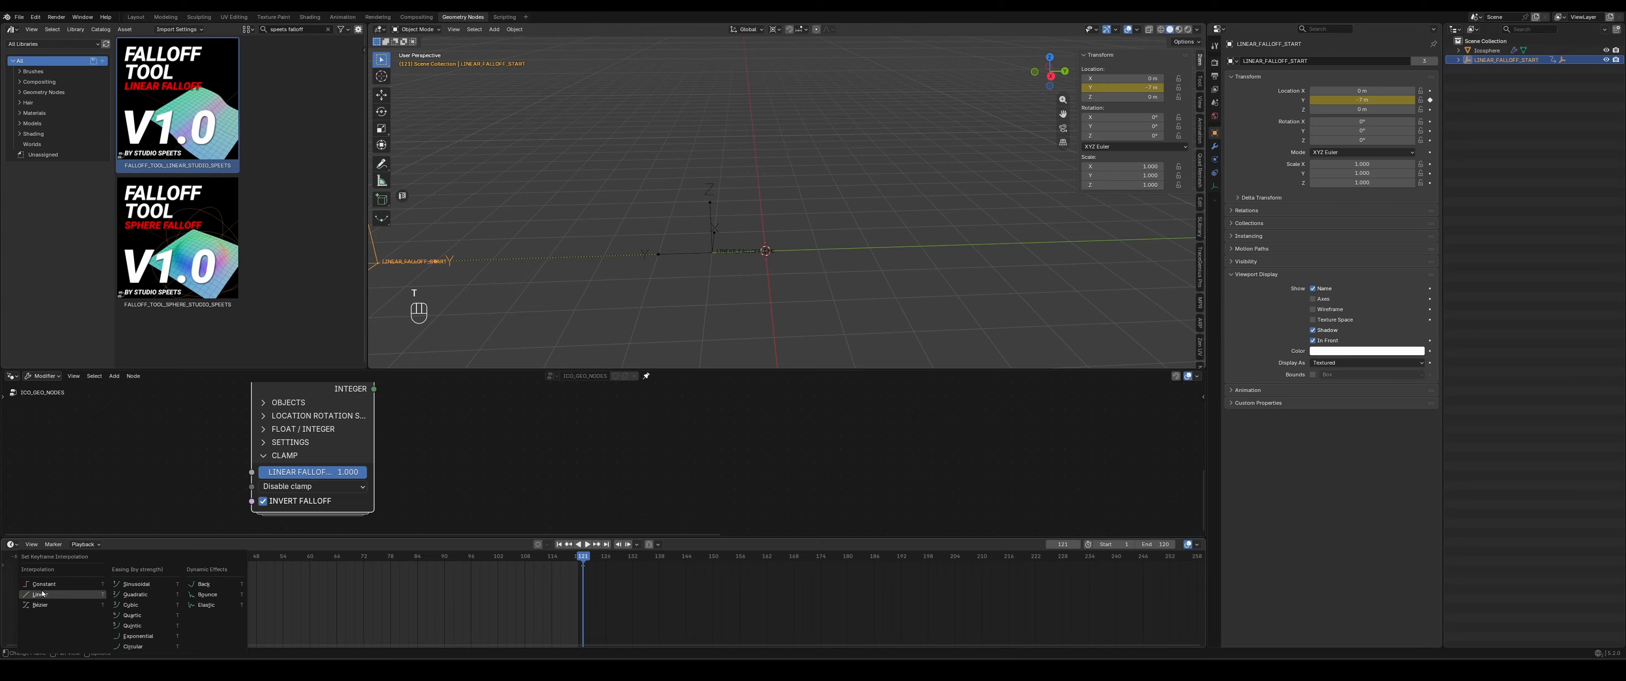
{"action": "left_click", "coordinate": [44, 594]}
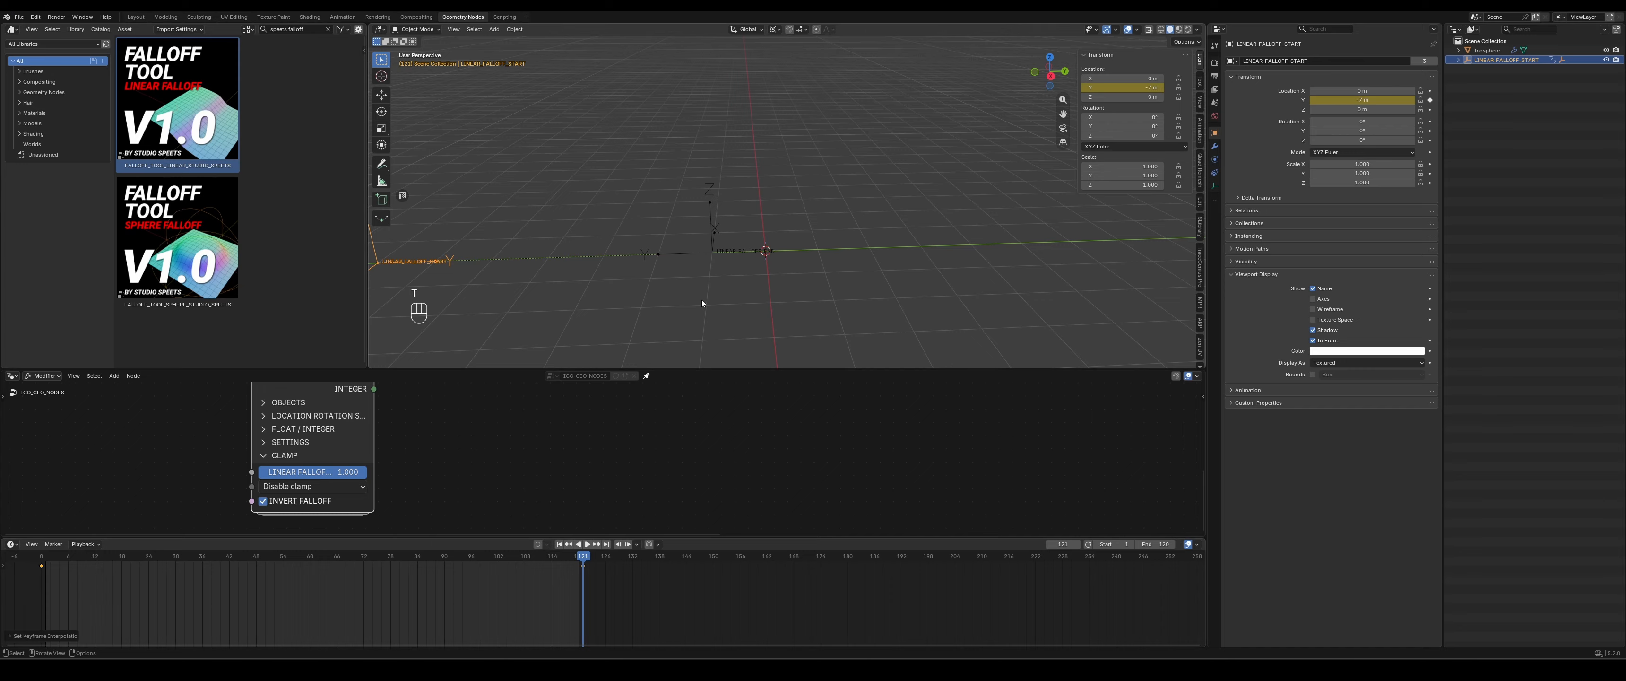
- Play the animation in a side view along X, shrink the timeline, and set the falloff clamp to S-Curve Hard
{"action": "key", "text": "space"}
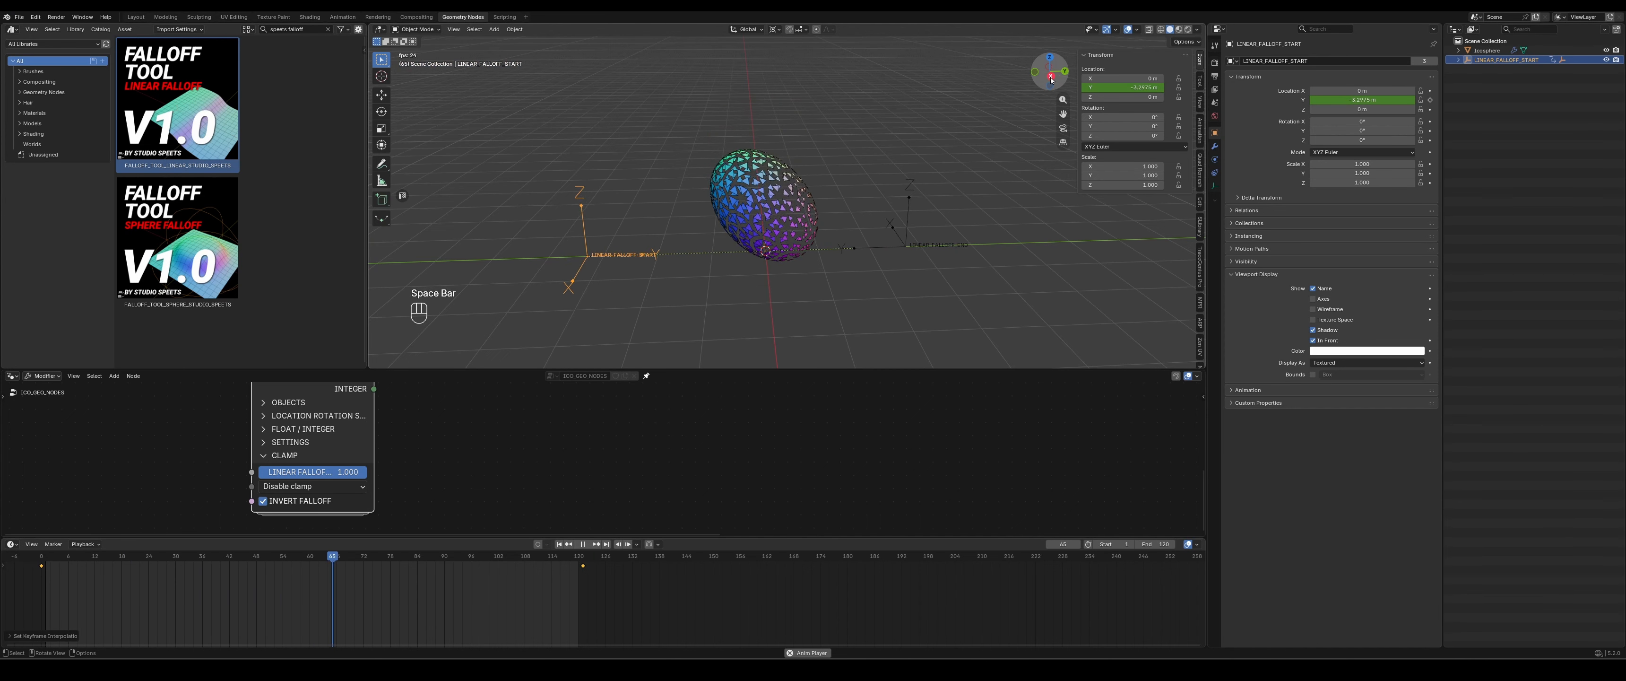
{"action": "left_click", "coordinate": [1050, 75]}
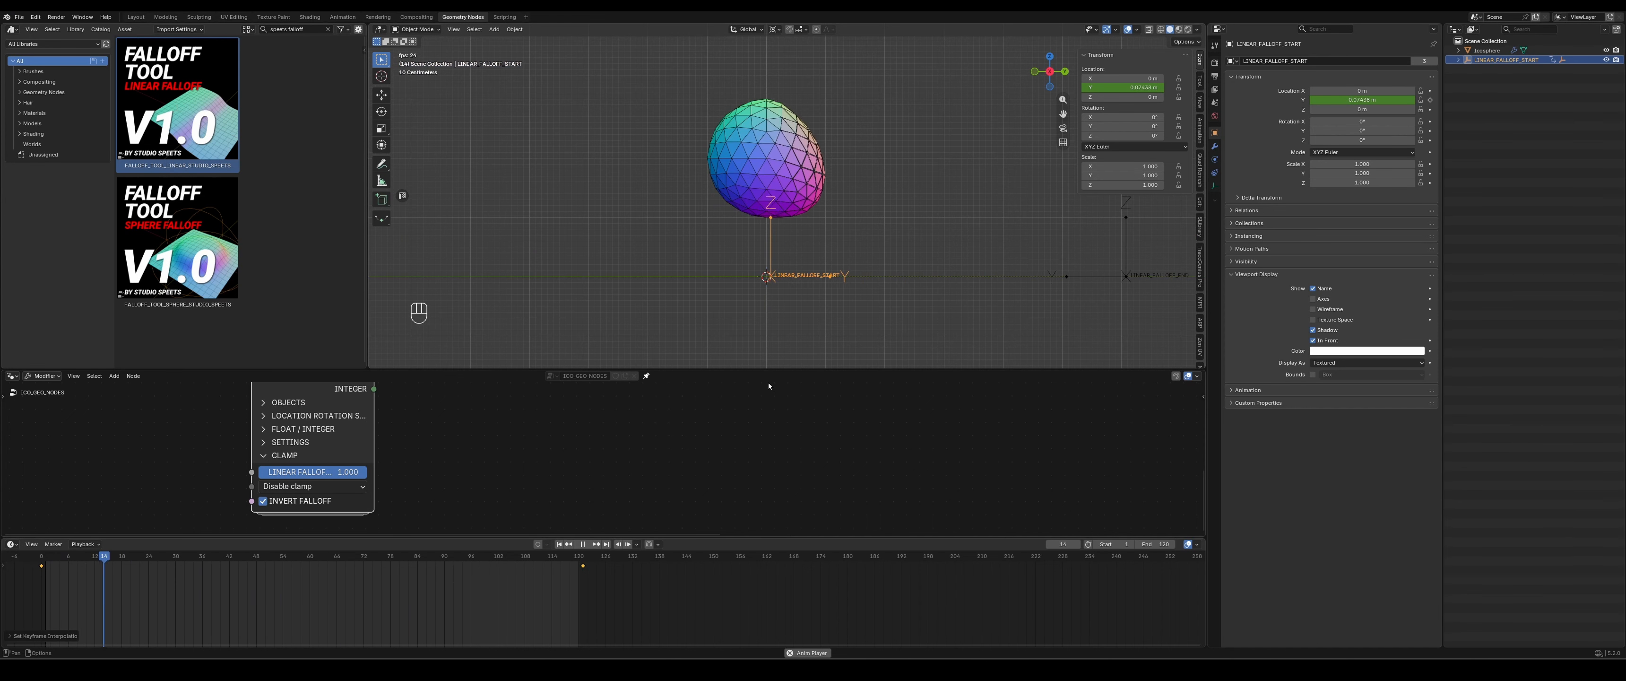
{"action": "left_click_drag", "start_coordinate": [747, 536], "coordinate": [751, 609]}
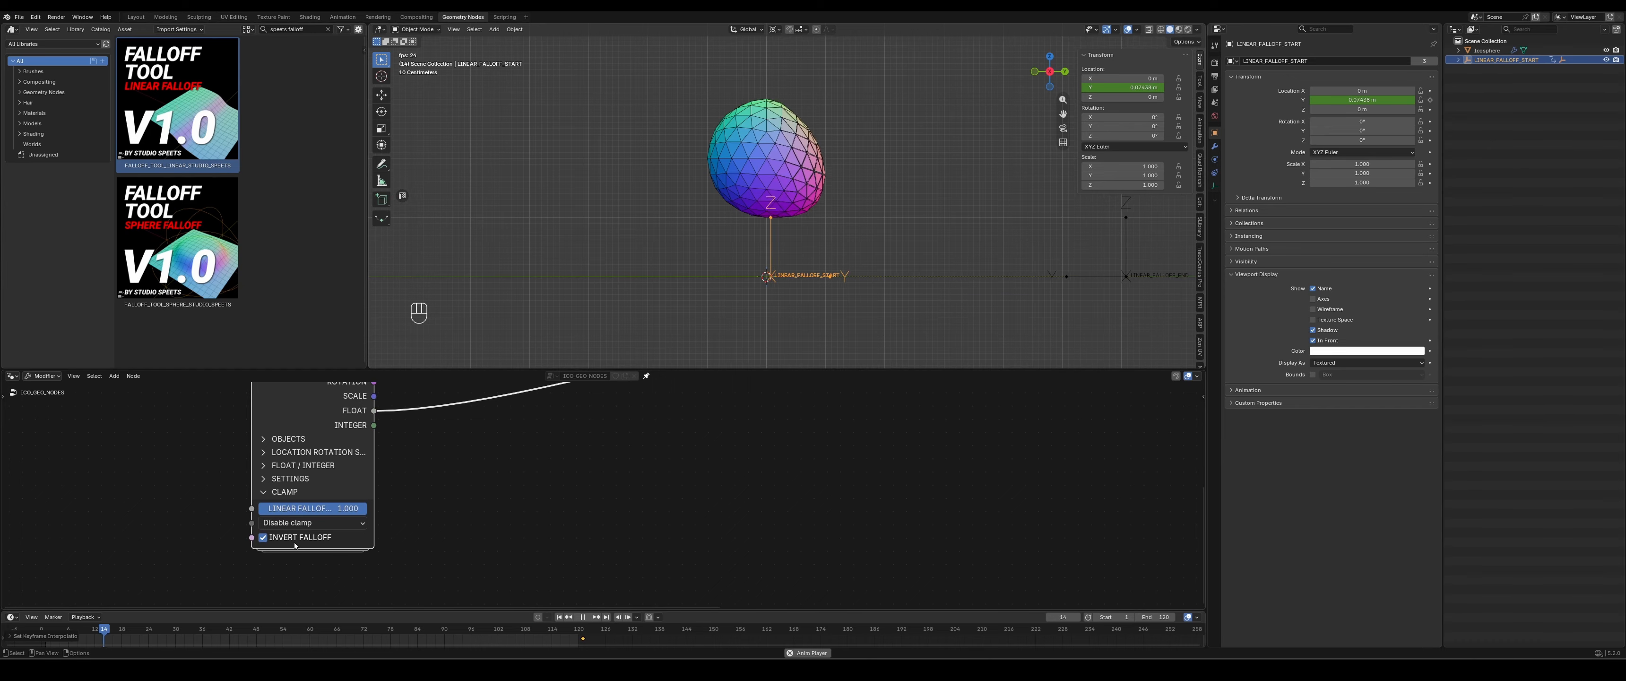
{"action": "left_click", "coordinate": [312, 528]}
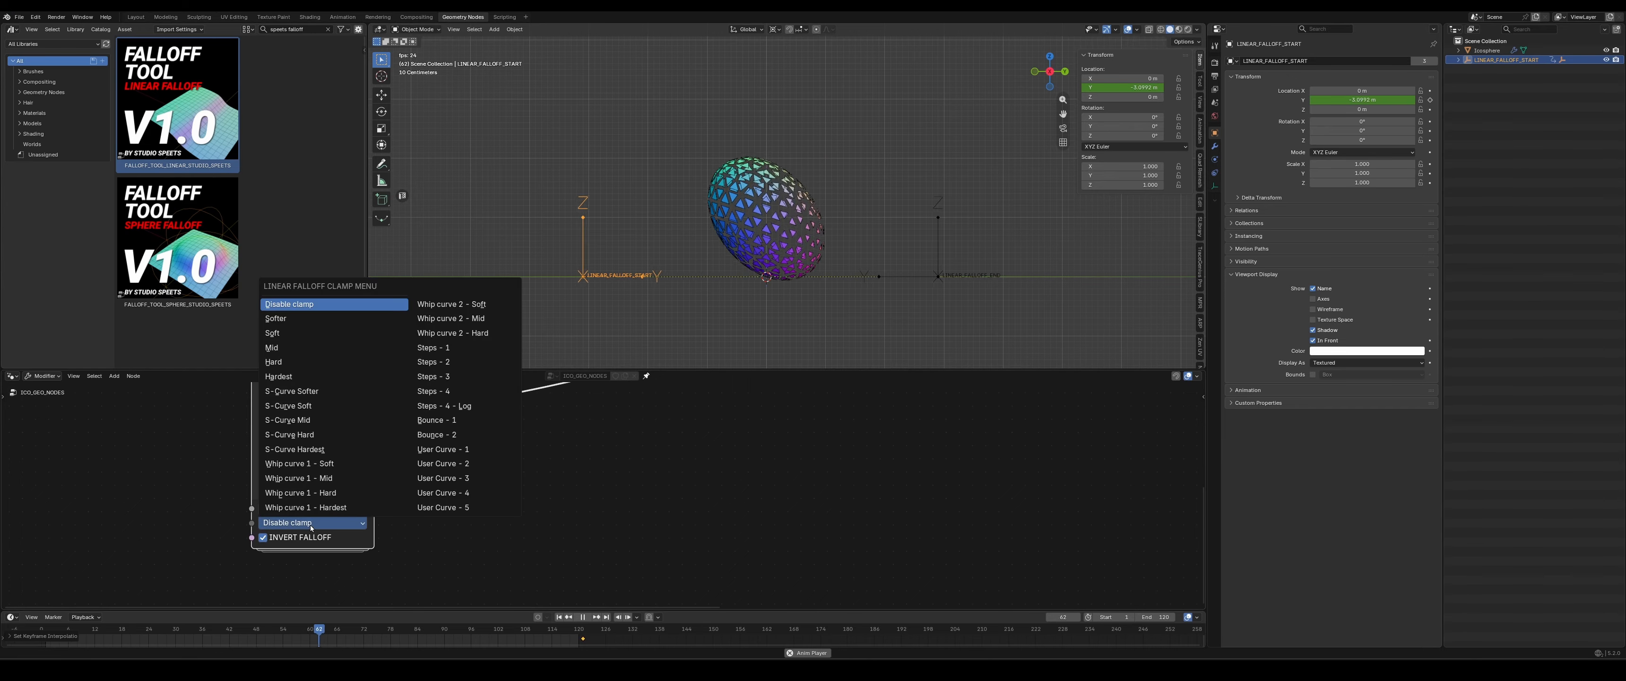
{"action": "left_click", "coordinate": [305, 436]}
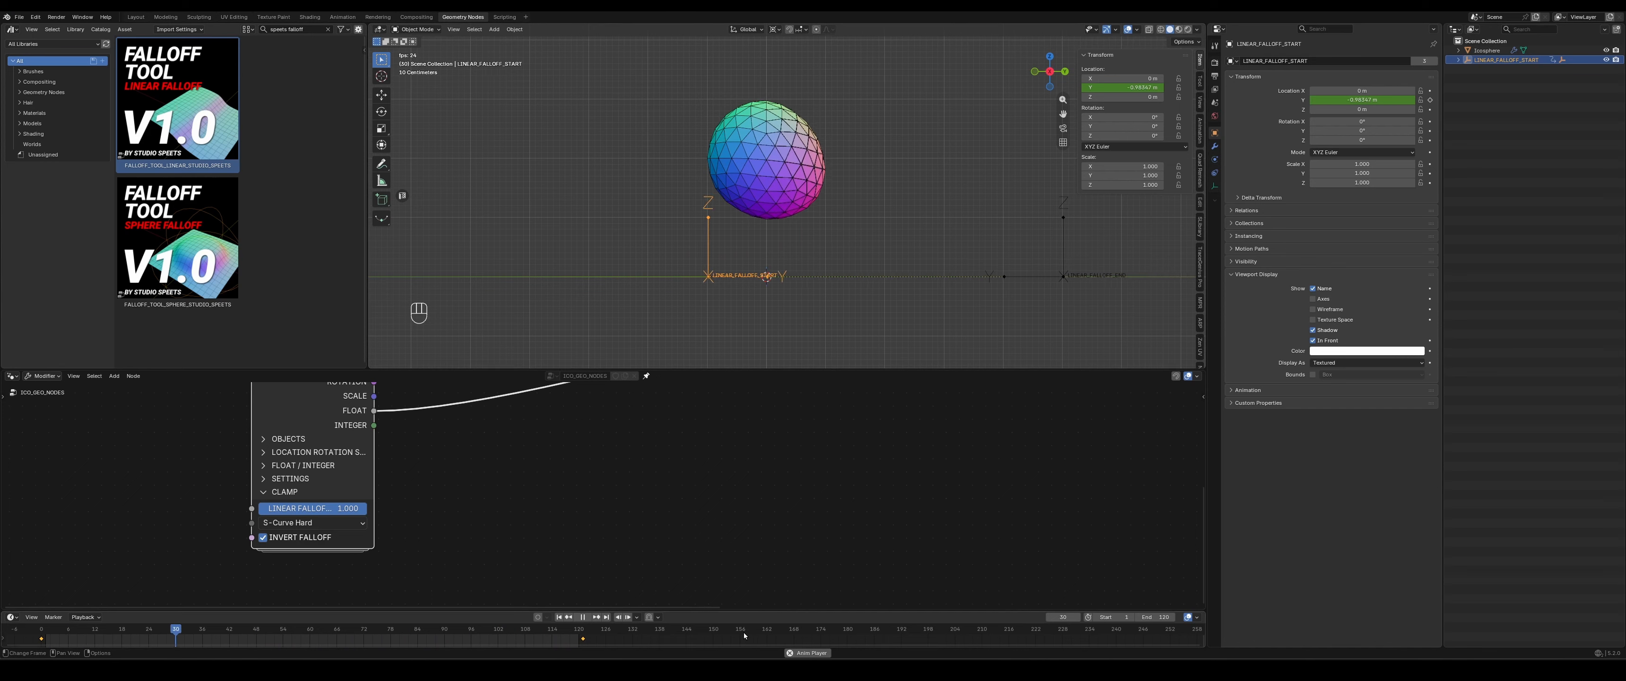
- Shorten the animation by setting the end frame to 60 and moving LINEAR_FALLOFF_START's last keyframe to frame 60
{"action": "left_click", "coordinate": [1159, 616]}
{"action": "type", "text": "60"}
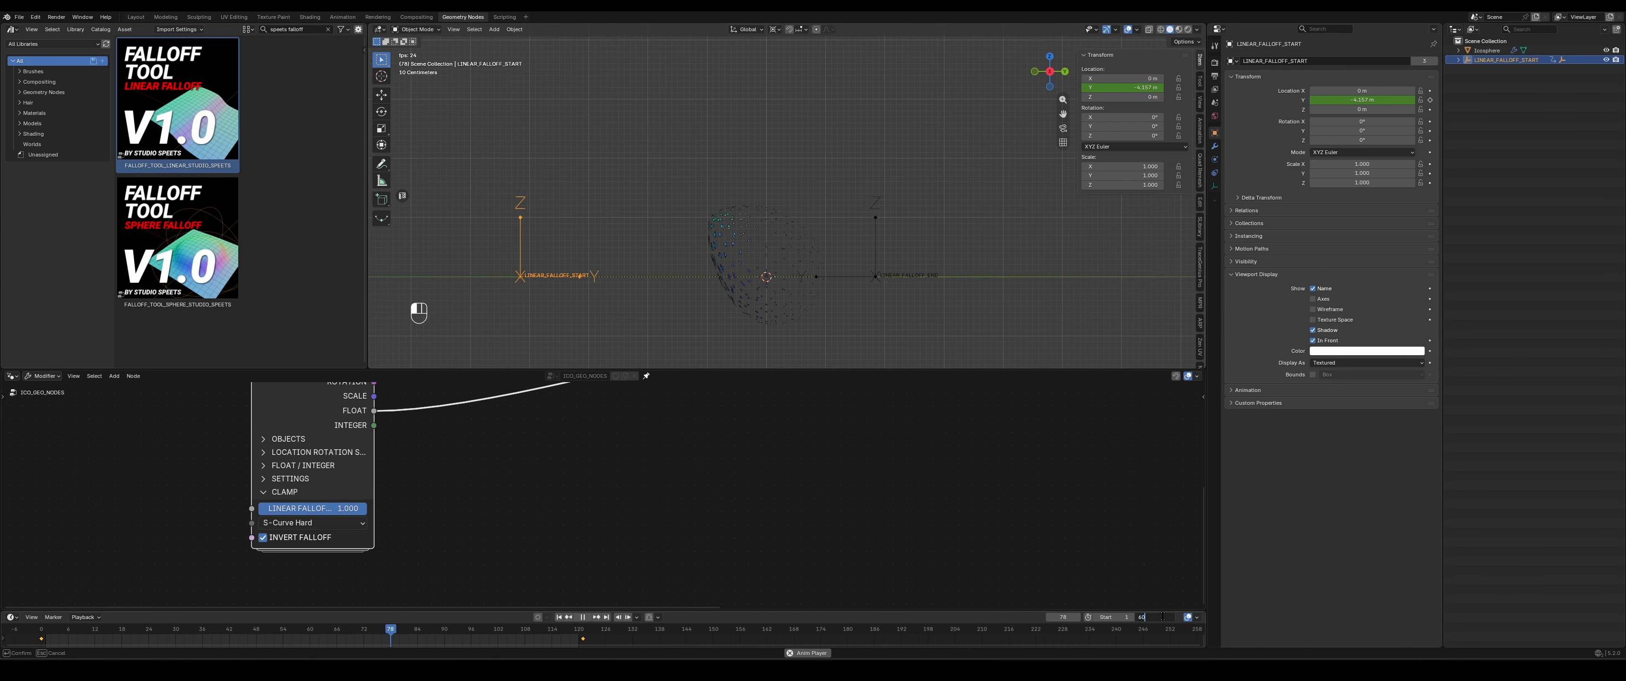
{"action": "type", "text": "0"}
{"action": "key", "text": "BackSpace"}
{"action": "key", "text": "Return"}
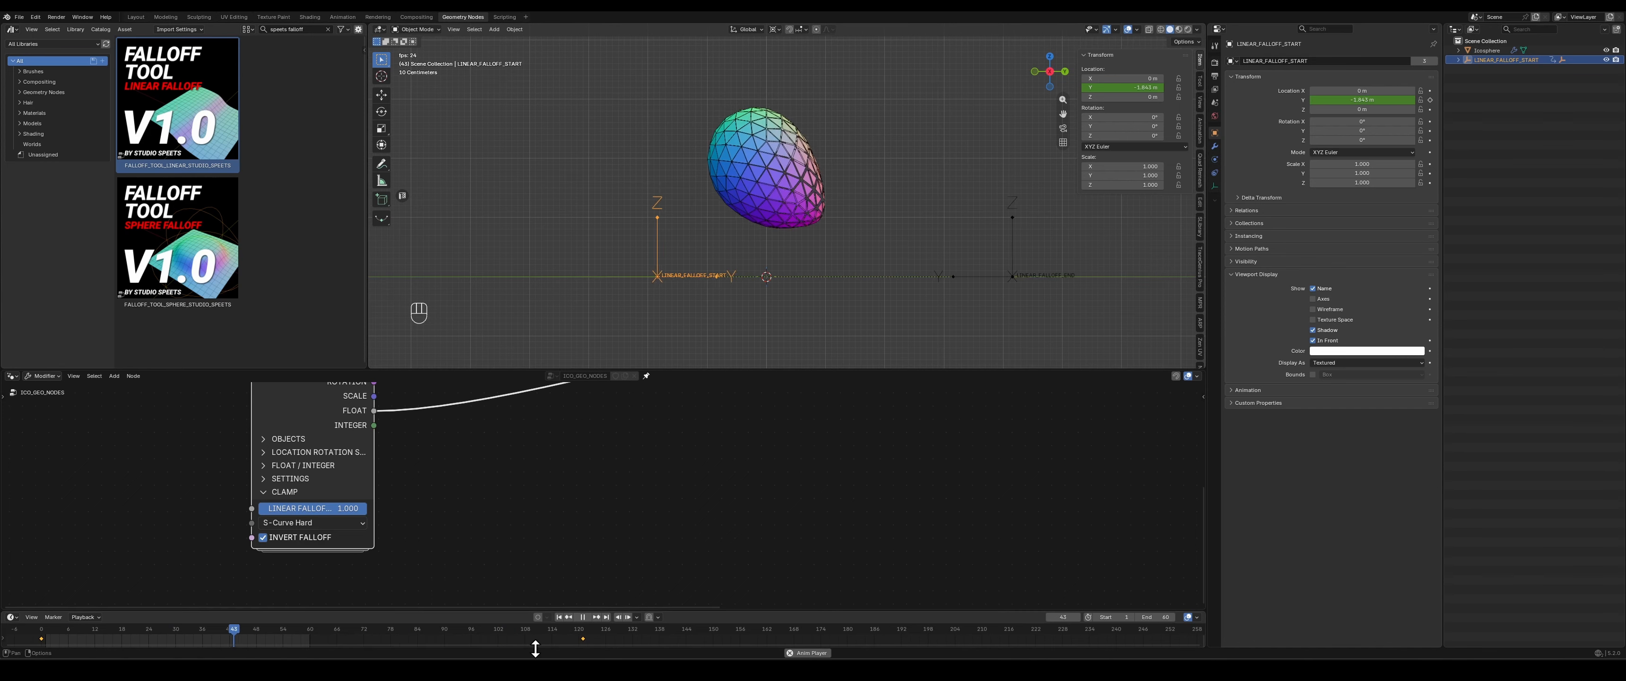
{"action": "left_click_drag", "start_coordinate": [601, 641], "coordinate": [571, 644]}
{"action": "key", "text": "g"}
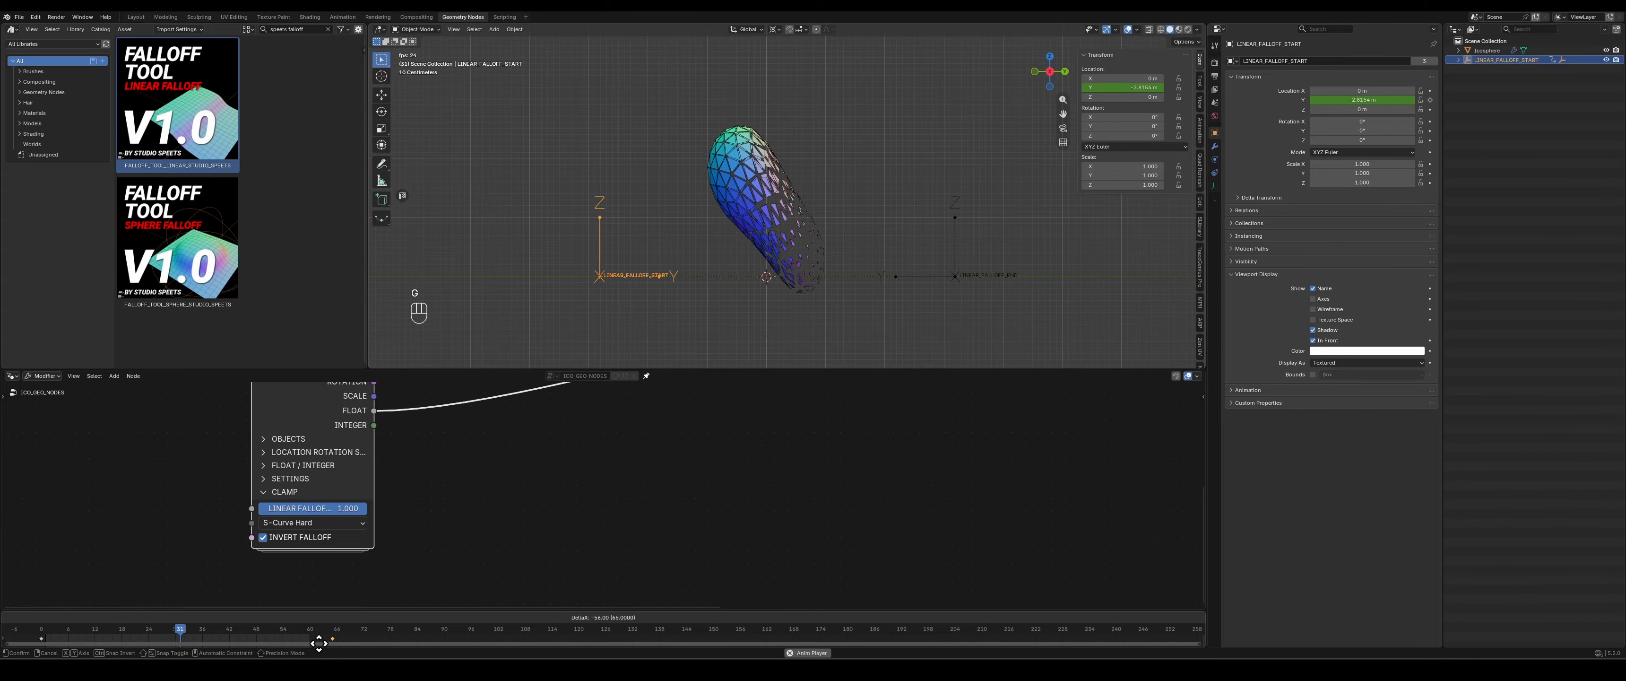
{"action": "left_click", "coordinate": [306, 630]}
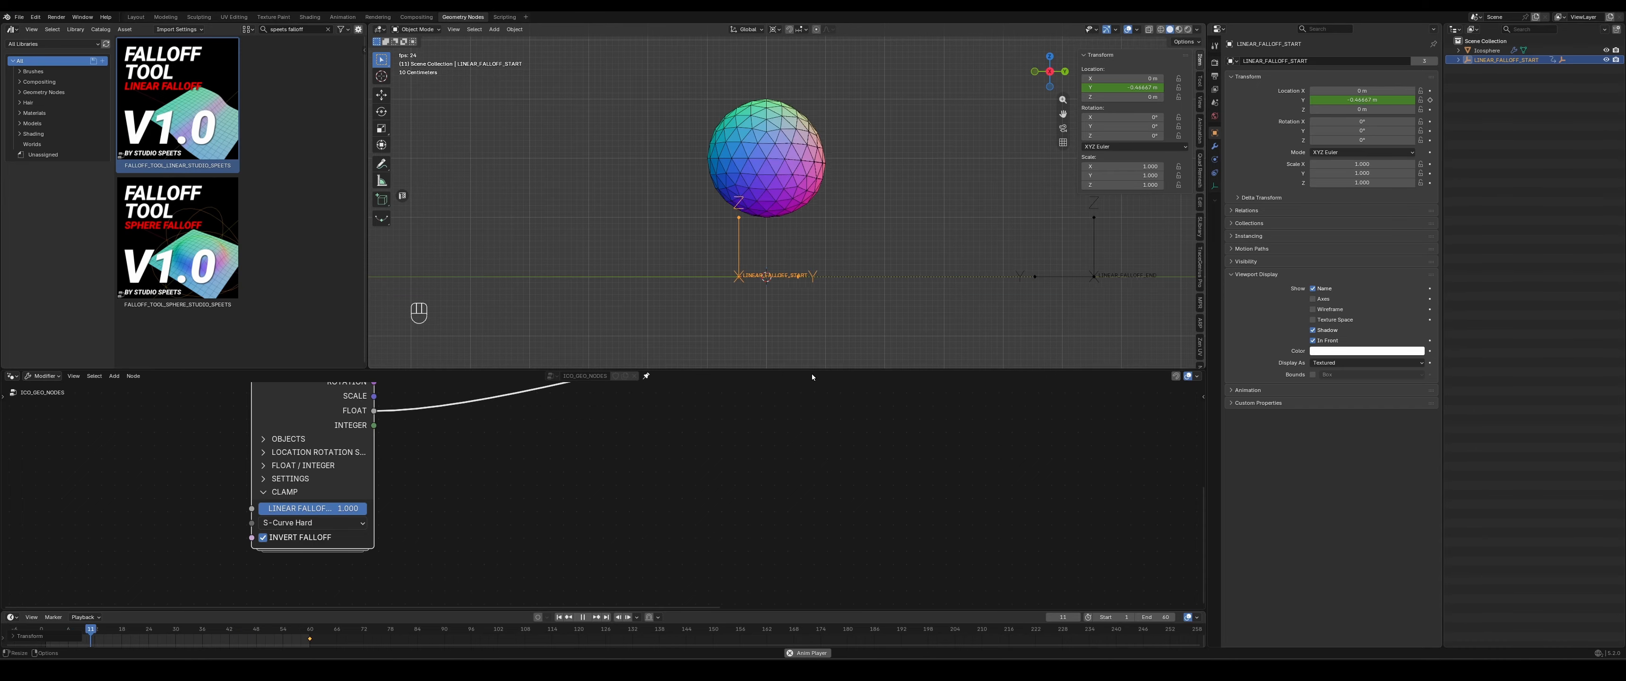
- Enlarge the 3D viewport and test the linear falloff clamp factor at 0 before restoring it to 1 during playback
{"action": "left_click_drag", "start_coordinate": [812, 371], "coordinate": [814, 435]}
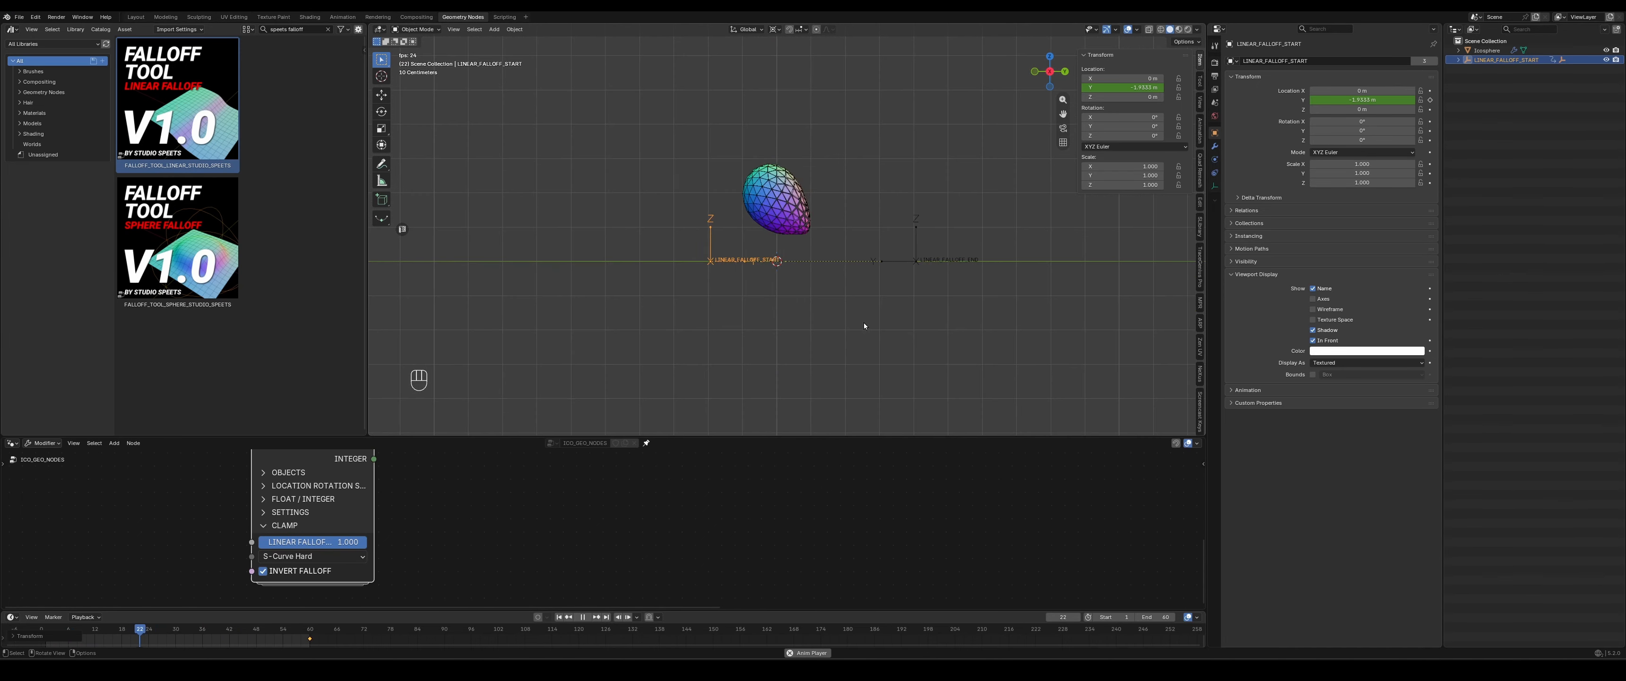
{"action": "scroll", "coordinate": [856, 298], "scroll_direction": "up", "scroll_amount": 2}
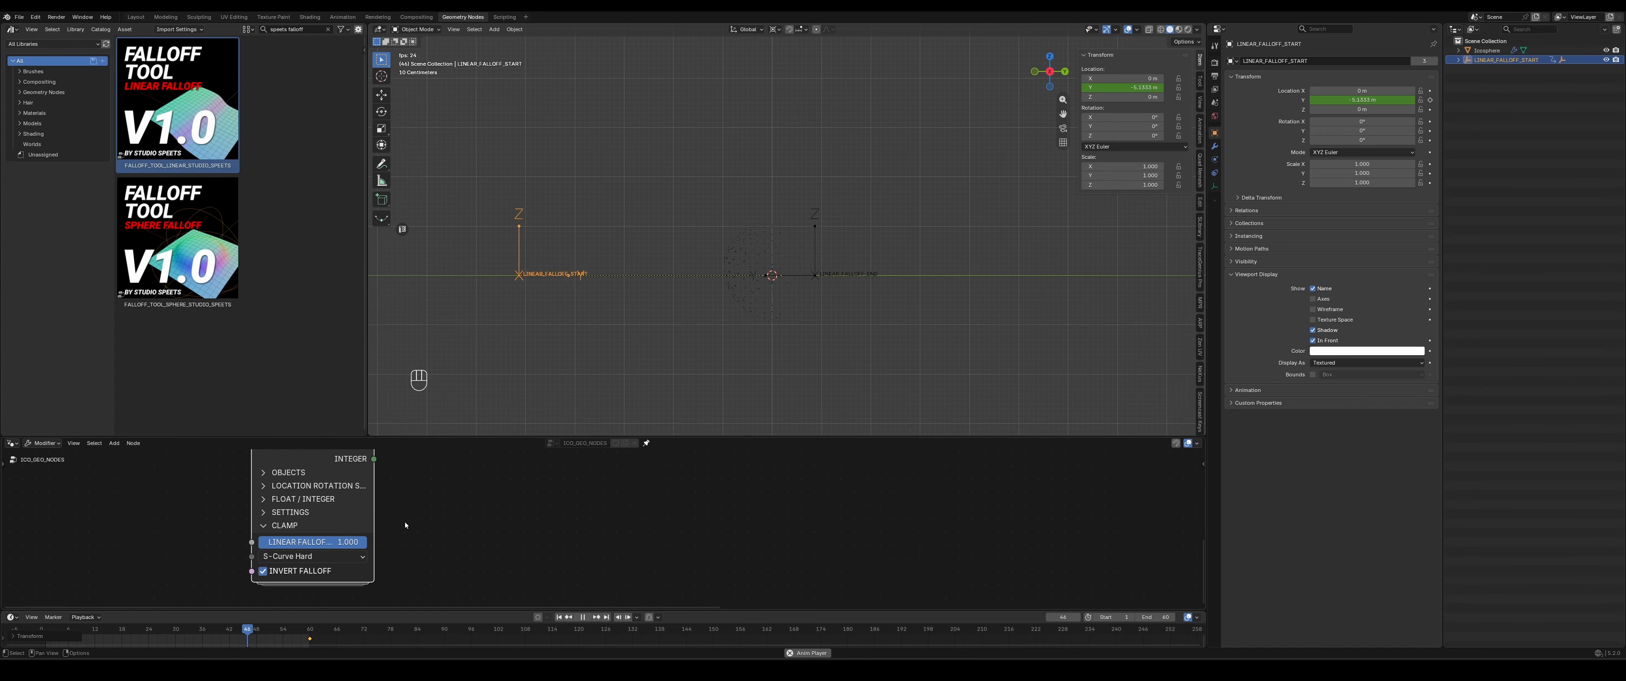
{"action": "middle_click_drag", "start_coordinate": [448, 513], "coordinate": [548, 500]}
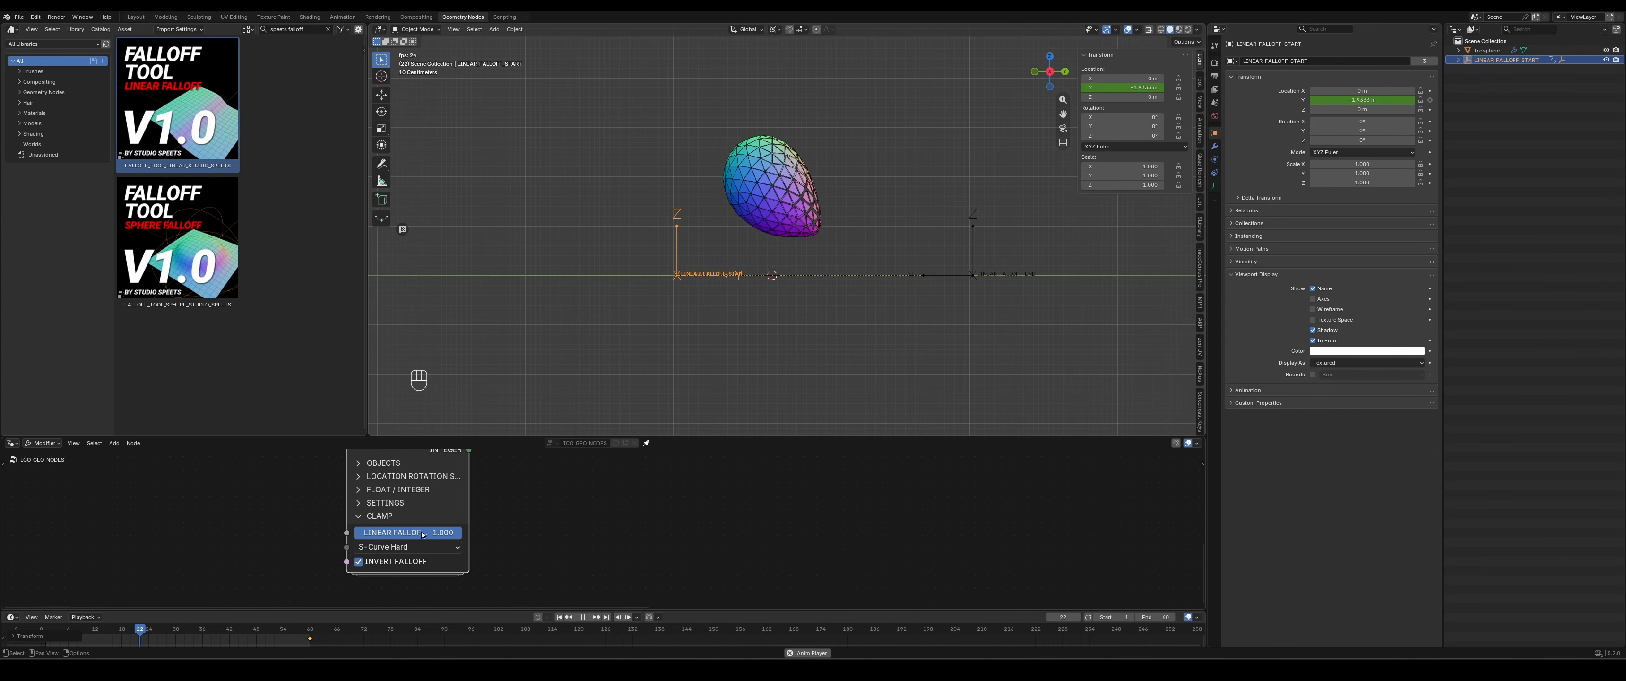
{"action": "left_click_drag", "start_coordinate": [440, 534], "coordinate": [333, 534]}
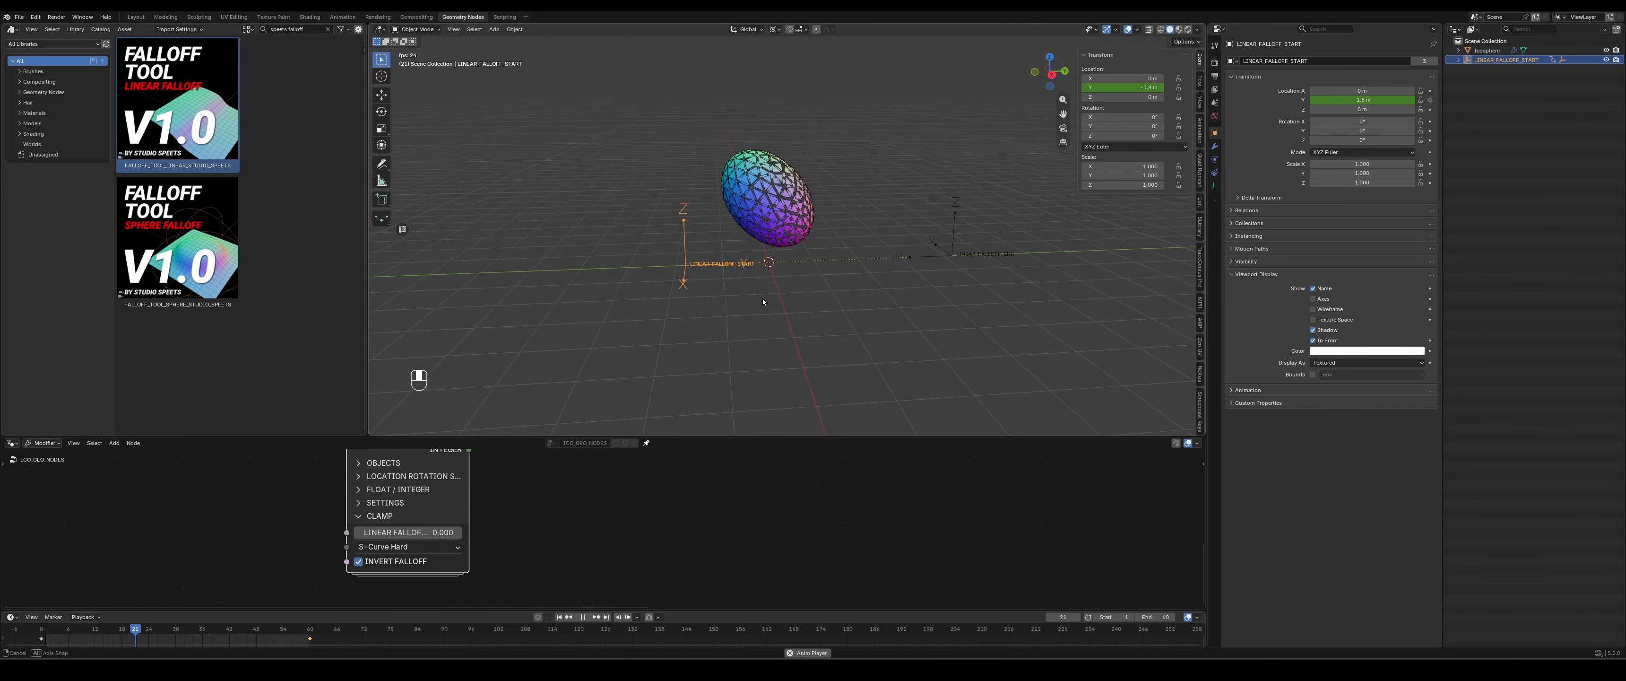
{"action": "left_click_drag", "start_coordinate": [402, 536], "coordinate": [490, 525]}
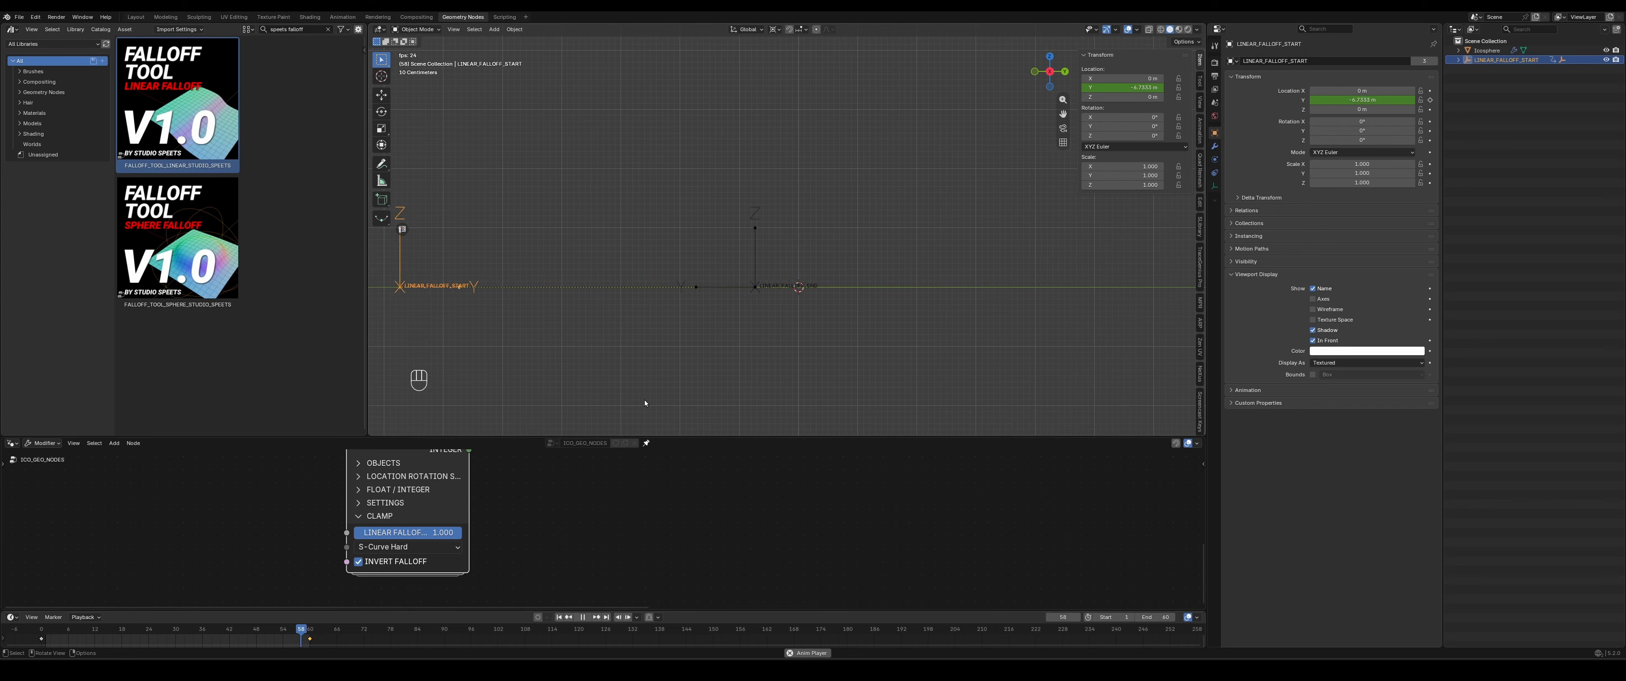
- Compare the Steps - 3 and Bounce - 1 presets for the linear falloff clamp in the playing animation
{"action": "left_click", "coordinate": [389, 547]}
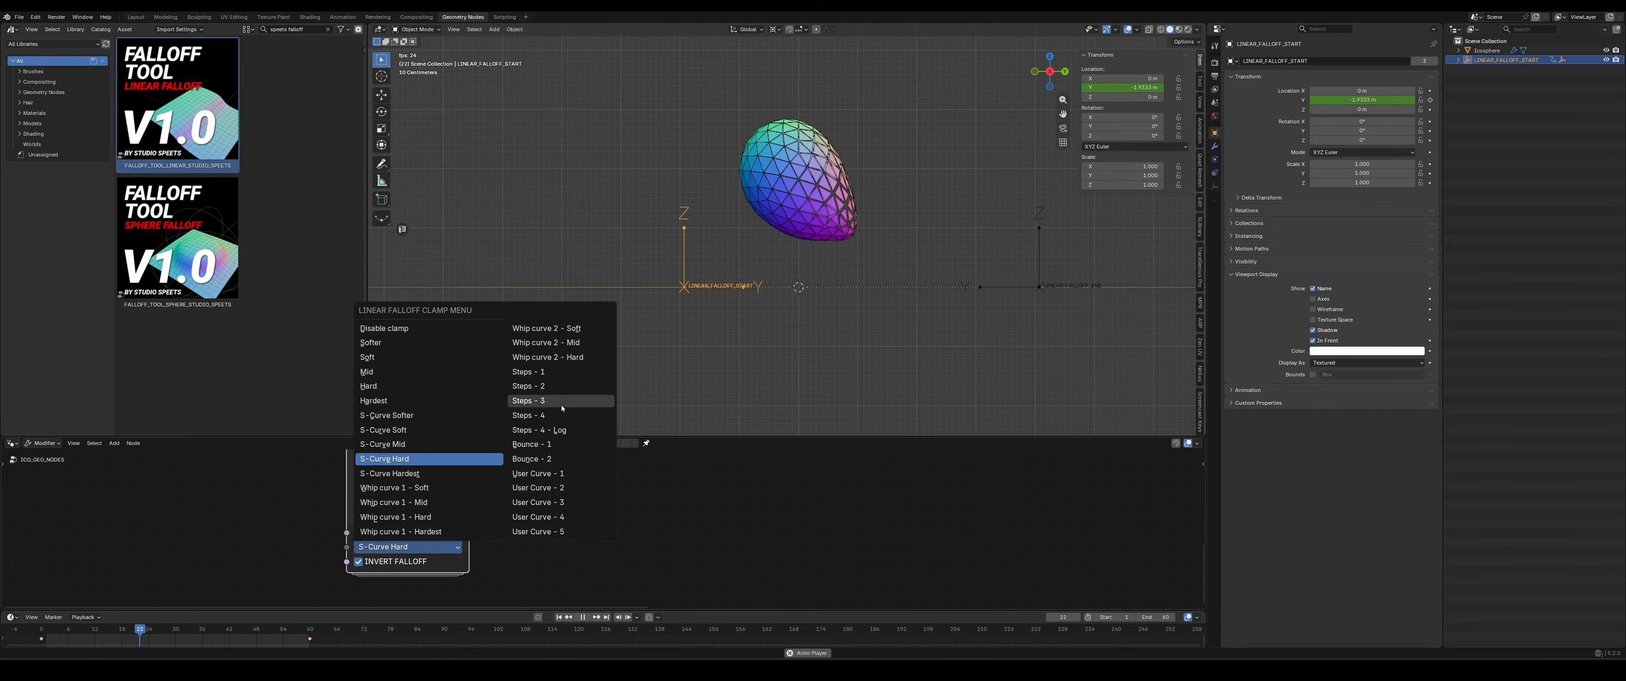
{"action": "left_click", "coordinate": [536, 401]}
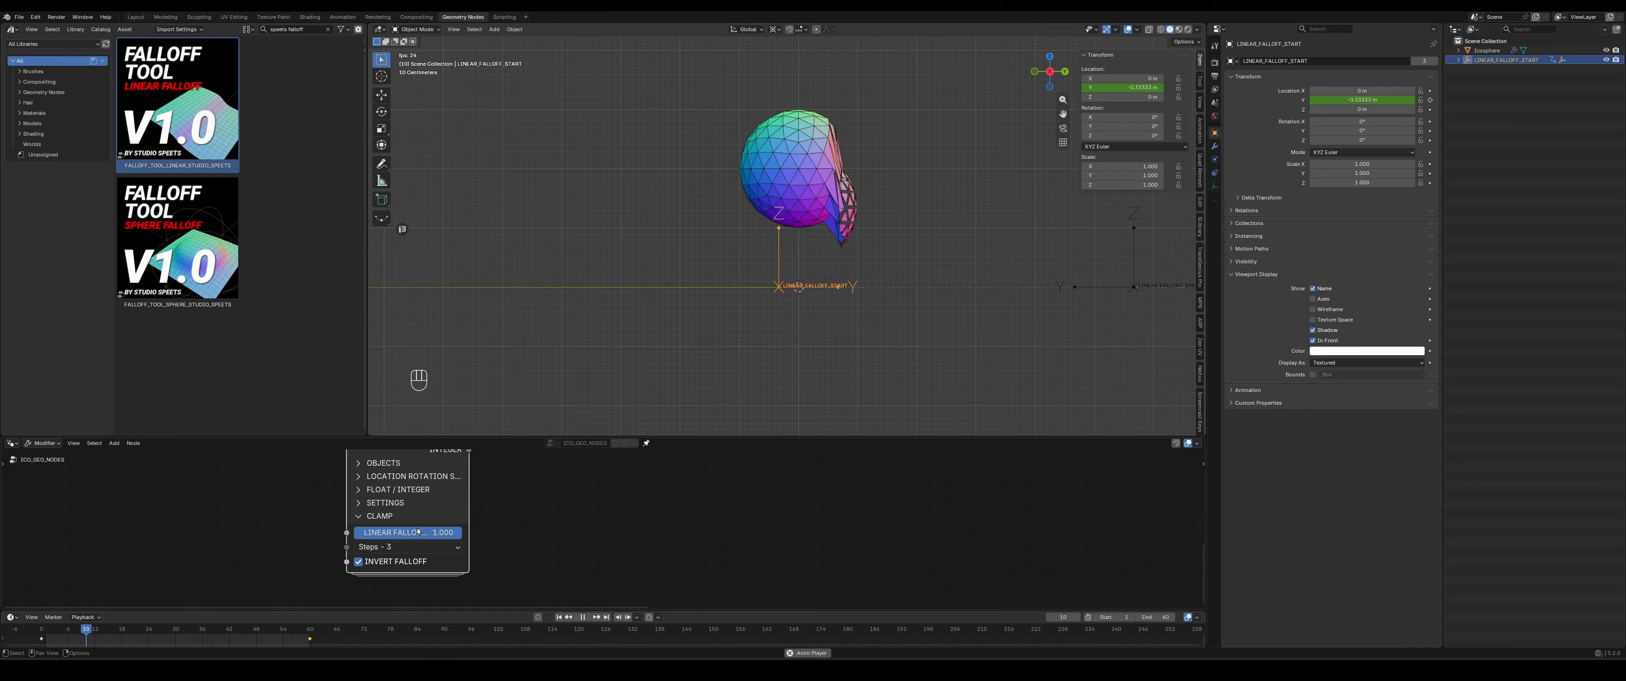
{"action": "left_click", "coordinate": [408, 547]}
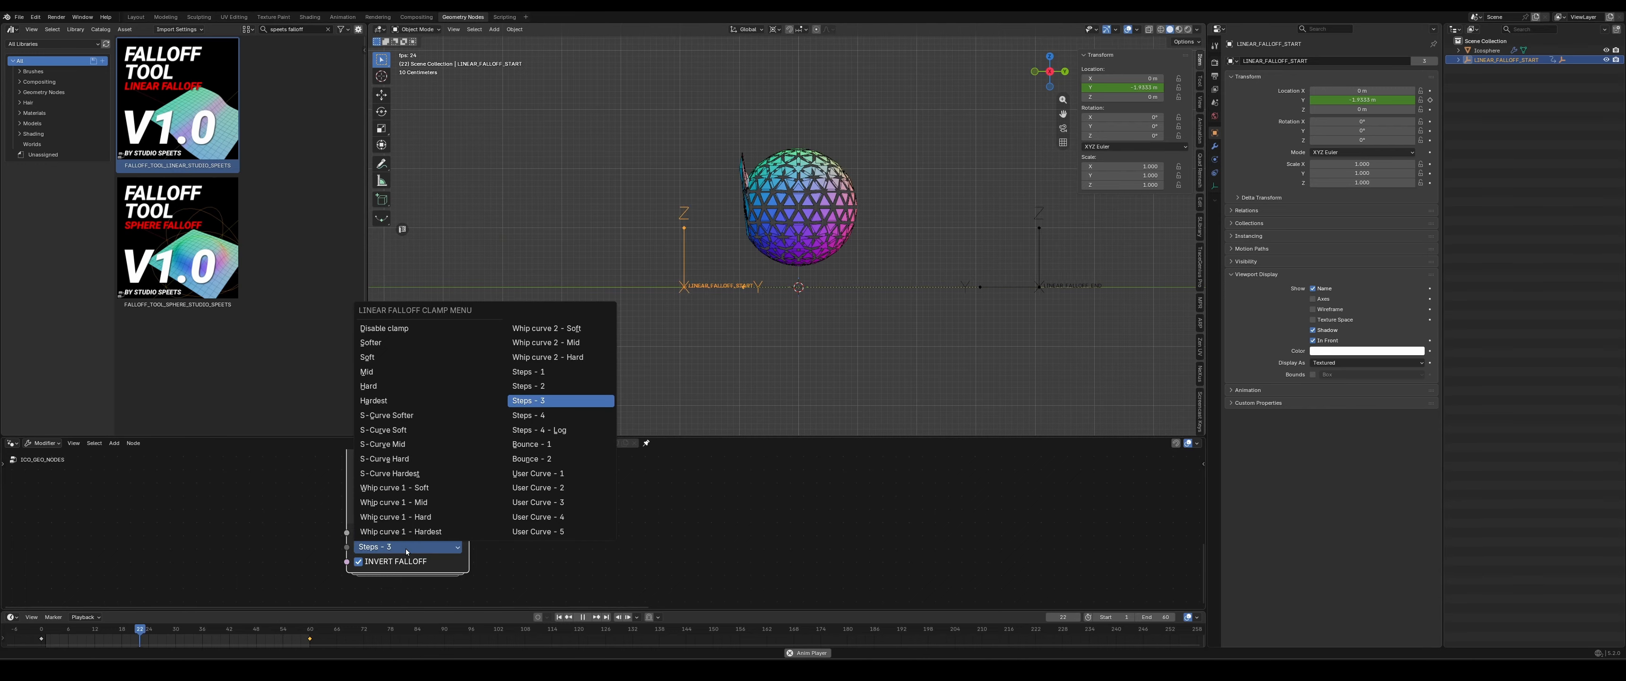
{"action": "left_click", "coordinate": [531, 444]}
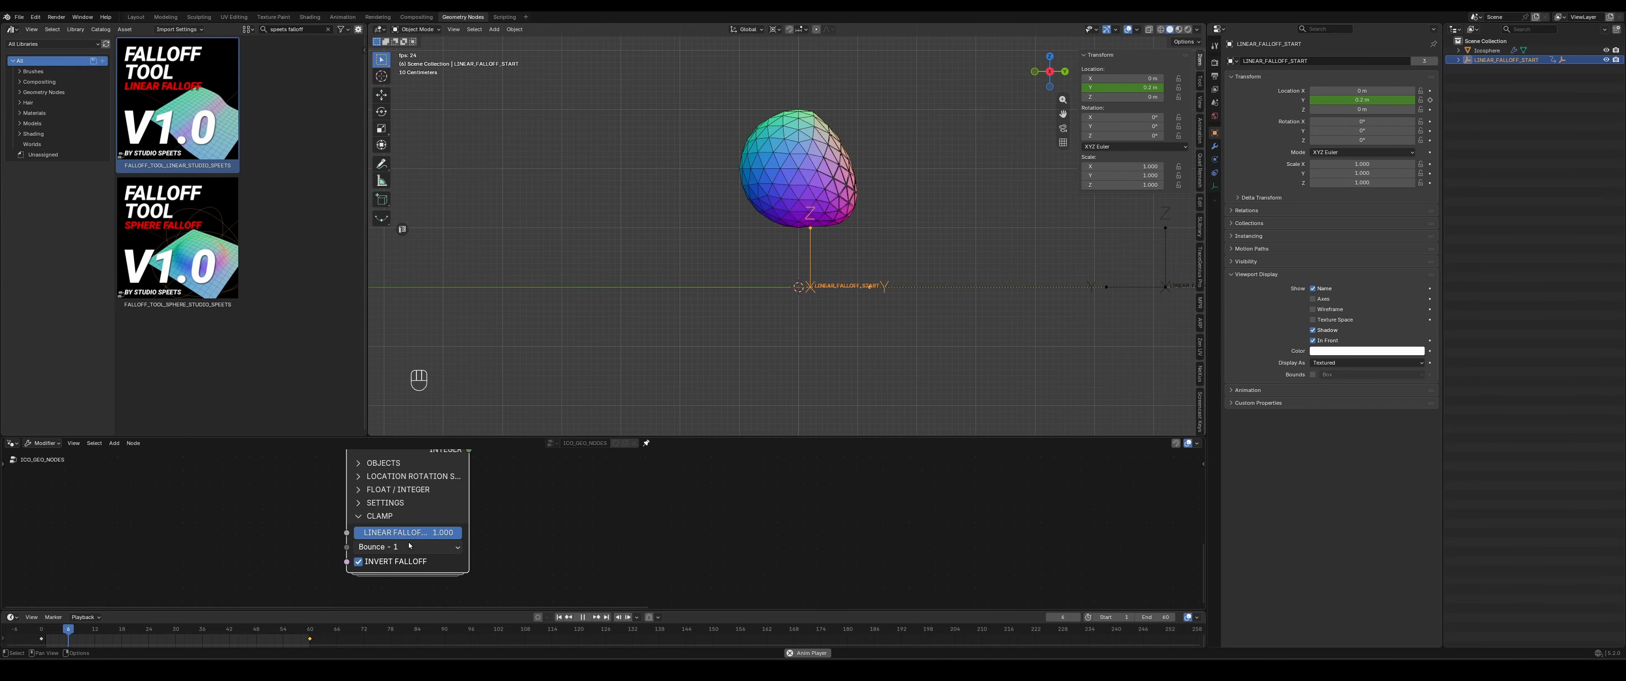
- Mute the Scale Elements and Split Edges nodes in the ICO_GEO_NODES tree
{"action": "scroll", "coordinate": [797, 489], "scroll_direction": "down", "scroll_amount": 7}
{"action": "middle_click_drag", "start_coordinate": [796, 490], "coordinate": [729, 587]}
{"action": "middle_click_drag", "start_coordinate": [980, 555], "coordinate": [927, 558]}
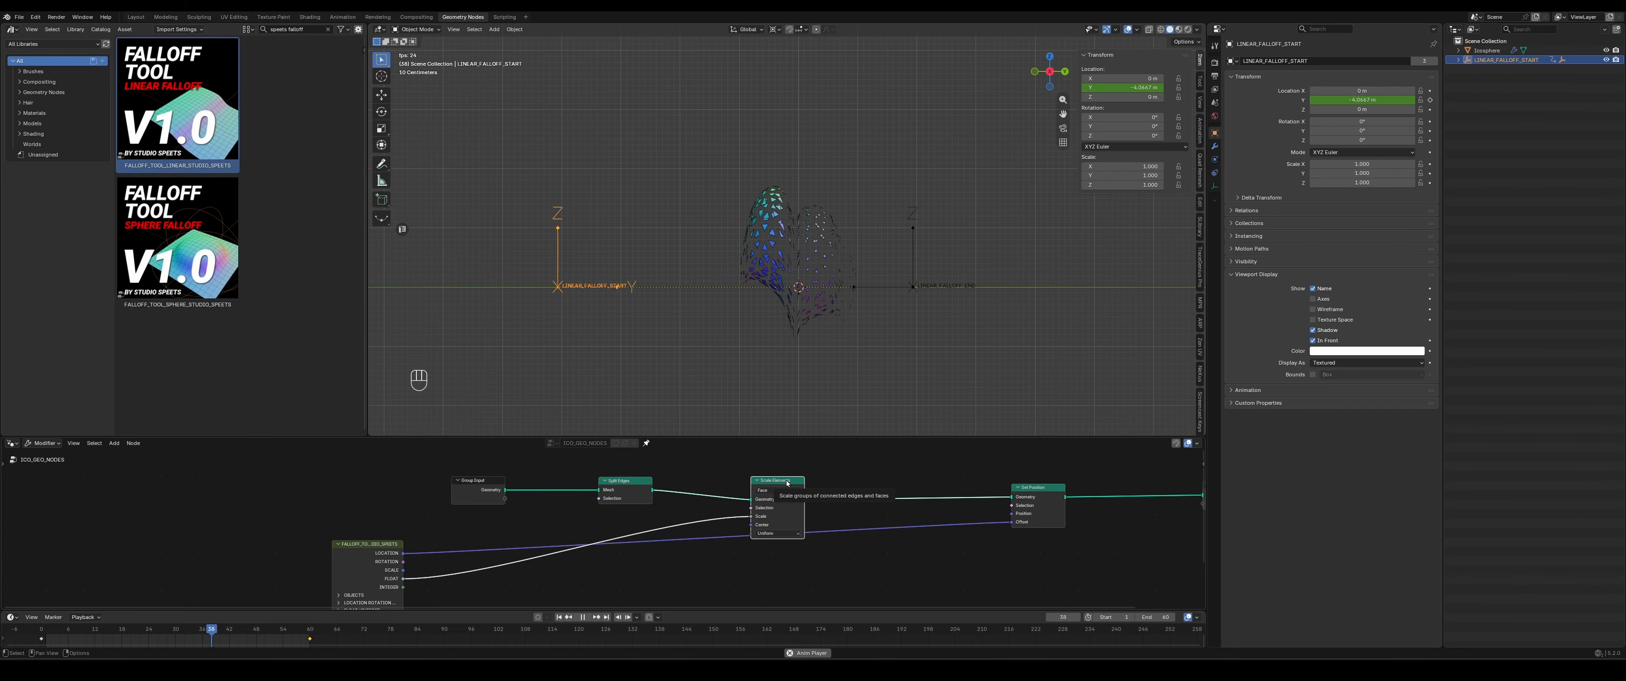
{"action": "key", "text": "m"}
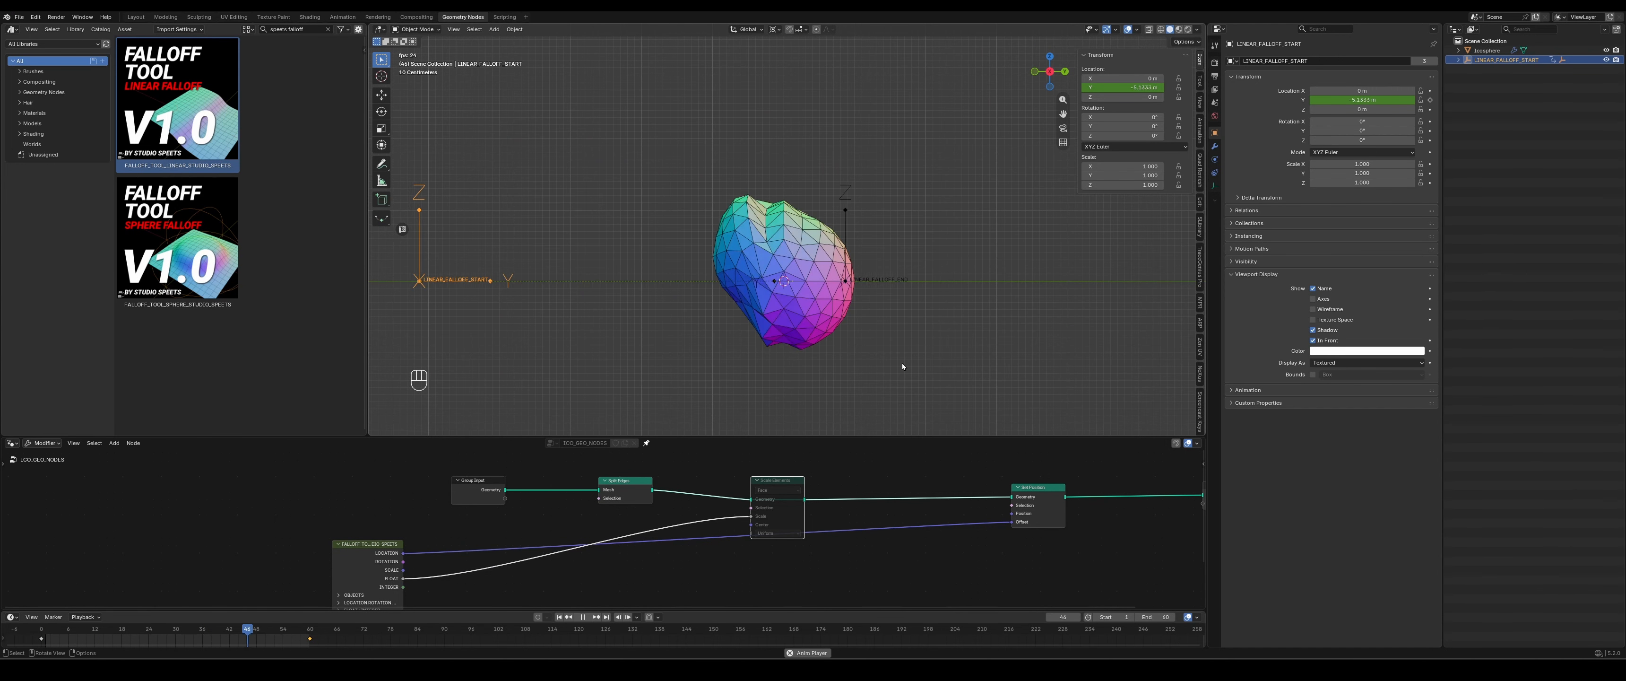
{"action": "middle_click_drag", "start_coordinate": [918, 533], "coordinate": [839, 540]}
{"action": "scroll", "coordinate": [762, 577], "scroll_direction": "up", "scroll_amount": 1}
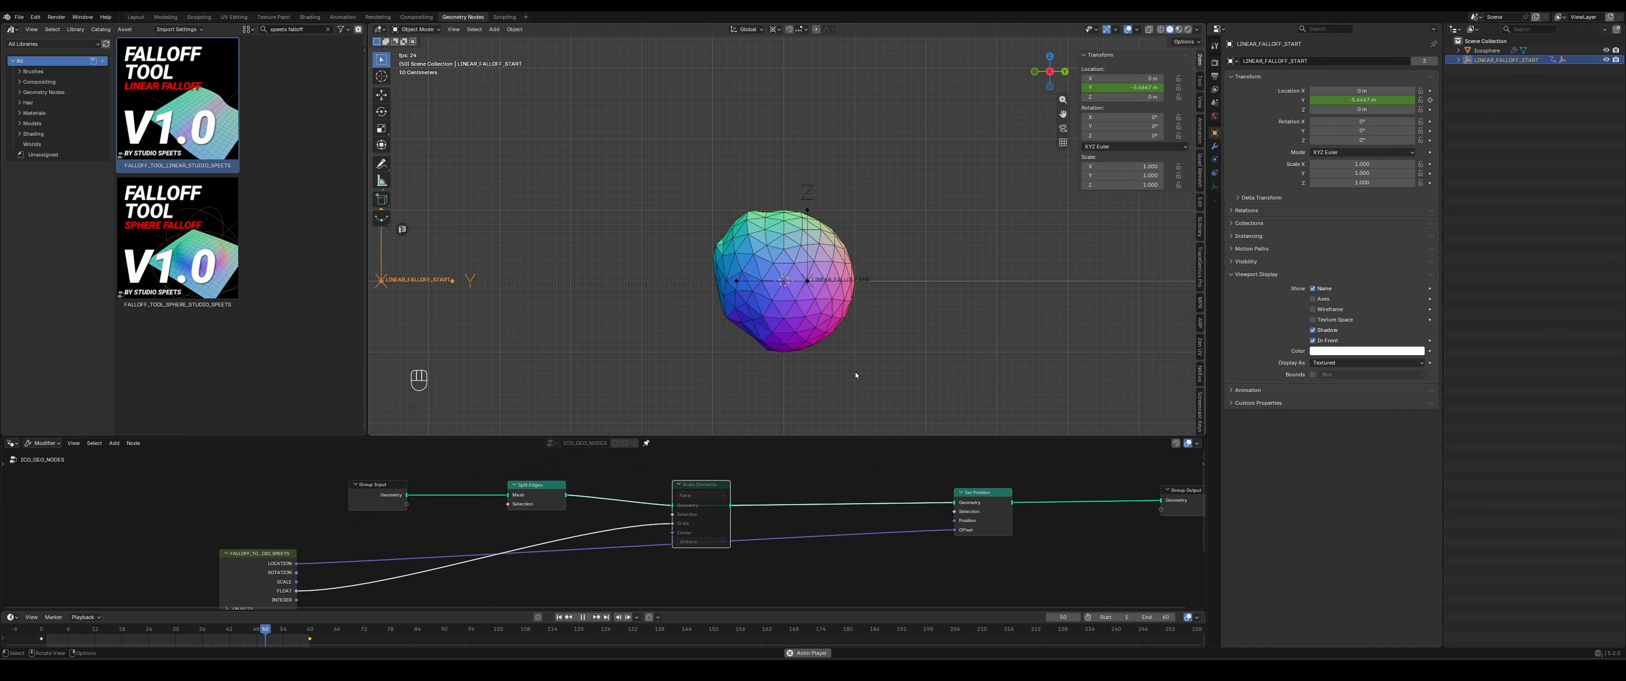
{"action": "left_click", "coordinate": [537, 488]}
{"action": "key", "text": "m"}
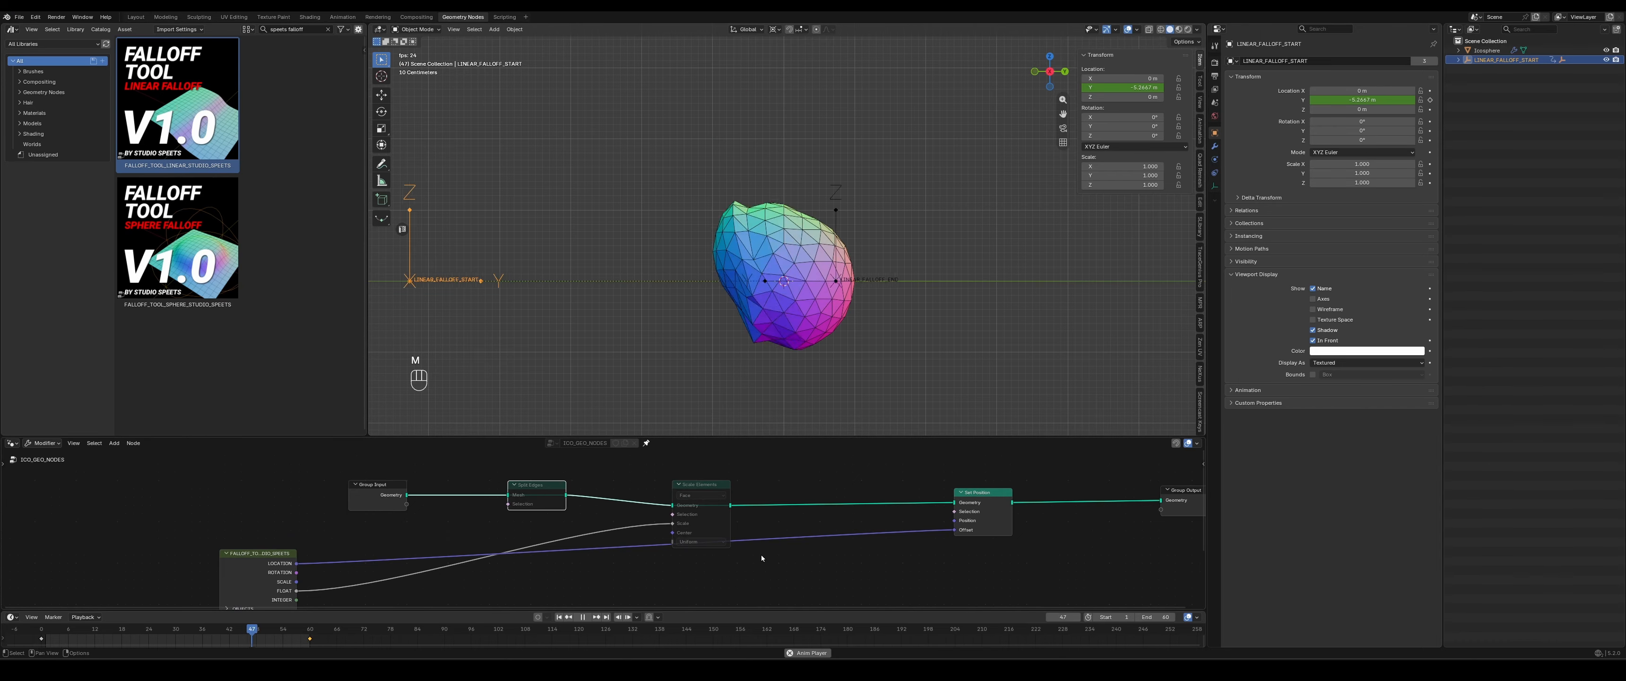
- Delete the Split Edges and Scale Elements nodes while keeping Group Input linked to Set Position, and inspect the deformation from several angles
{"action": "scroll", "coordinate": [757, 544], "scroll_direction": "down", "scroll_amount": 1}
{"action": "left_click_drag", "start_coordinate": [728, 466], "coordinate": [537, 517]}
{"action": "key", "text": "ctrl+Delete"}
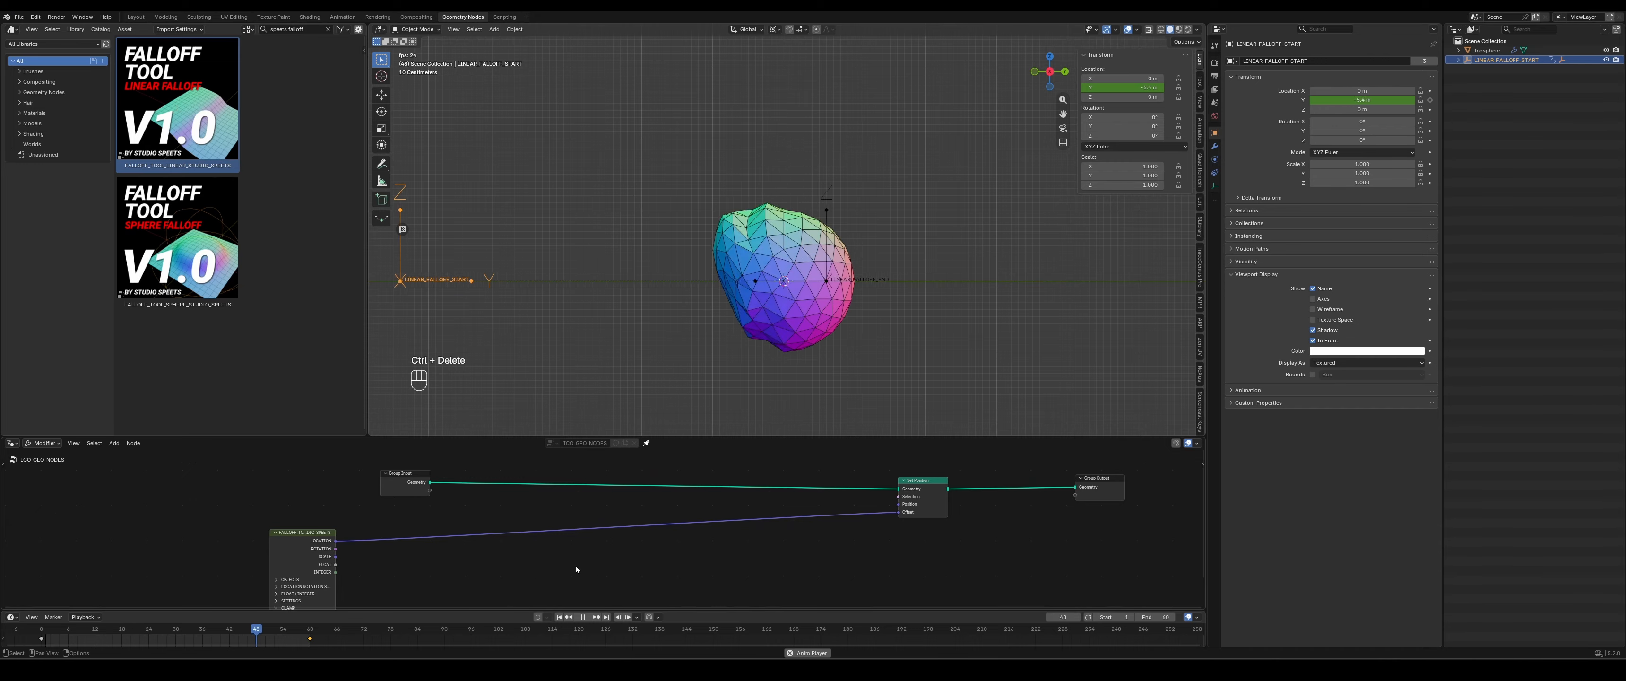
{"action": "middle_click_drag", "start_coordinate": [575, 565], "coordinate": [666, 519]}
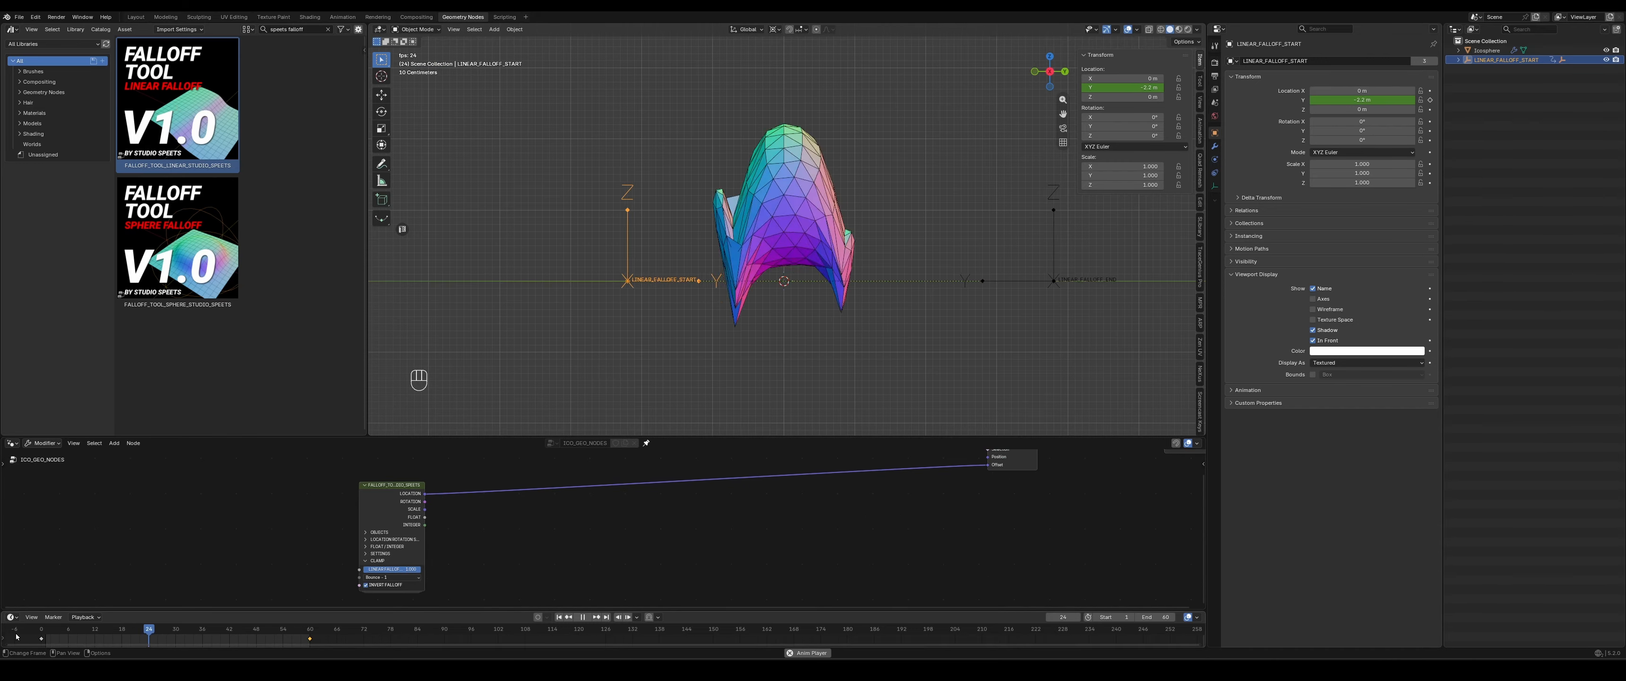
{"action": "middle_click_drag", "start_coordinate": [768, 300], "coordinate": [842, 192]}
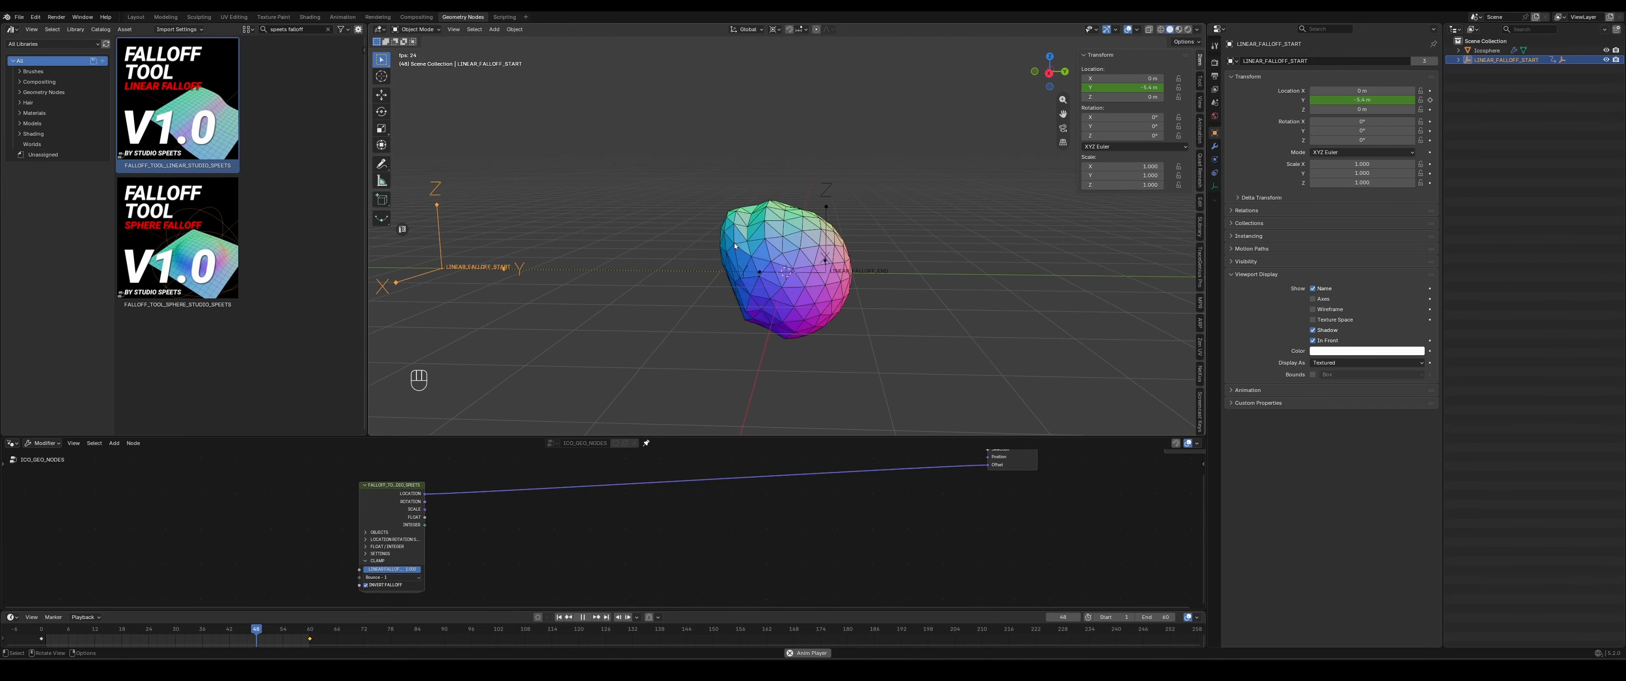
{"action": "left_click", "coordinate": [1048, 72]}
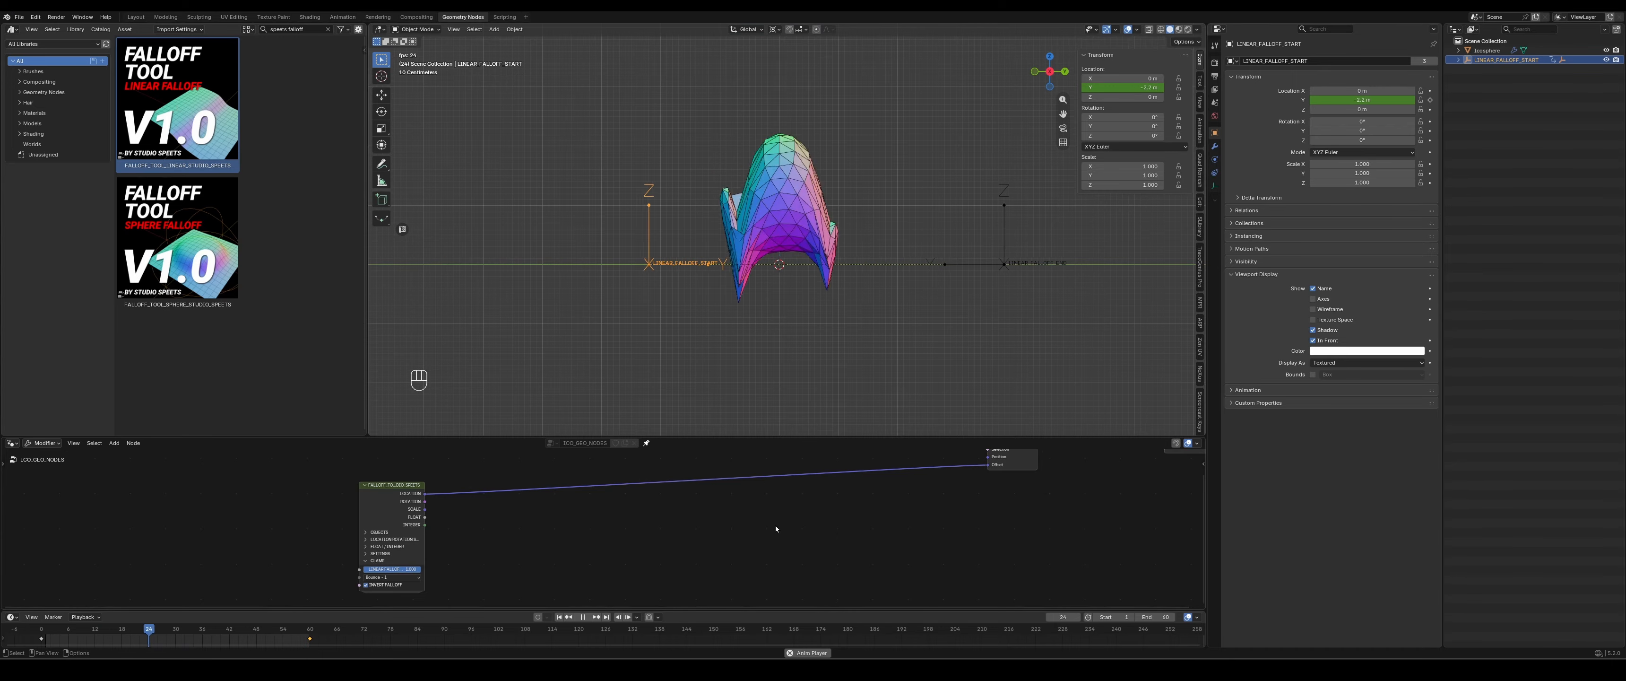
- Compare the clamp presets Hard, Whip curve 1 - Hard and Whip curve 2 - Mid on the unsplit ico sphere
{"action": "middle_click_drag", "start_coordinate": [936, 517], "coordinate": [859, 527]}
{"action": "middle_click_drag", "start_coordinate": [625, 553], "coordinate": [653, 526]}
{"action": "middle_click_drag", "start_coordinate": [531, 528], "coordinate": [698, 504]}
{"action": "scroll", "coordinate": [659, 525], "scroll_direction": "up", "scroll_amount": 6}
{"action": "left_click", "coordinate": [445, 533]}
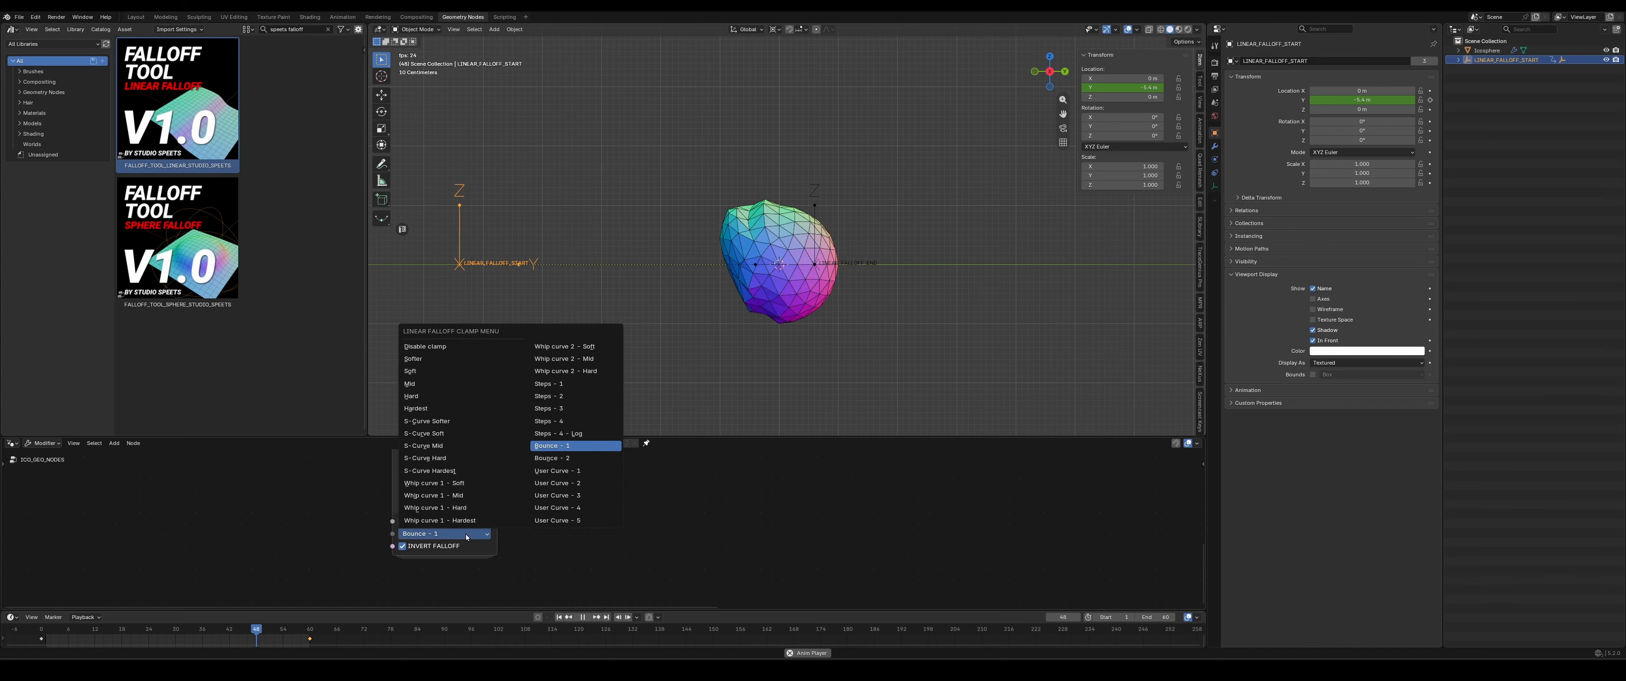
{"action": "left_click", "coordinate": [411, 395]}
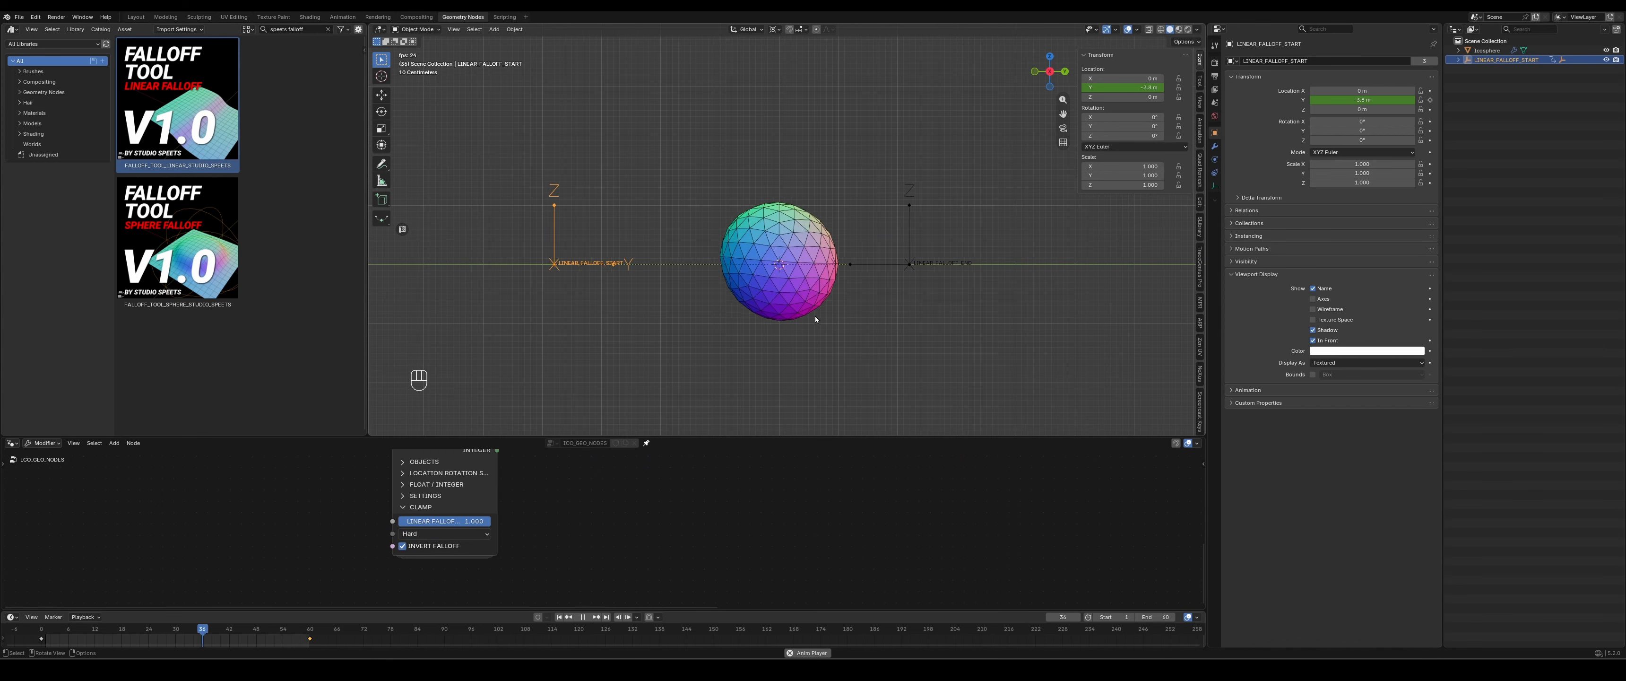
{"action": "left_click", "coordinate": [435, 535]}
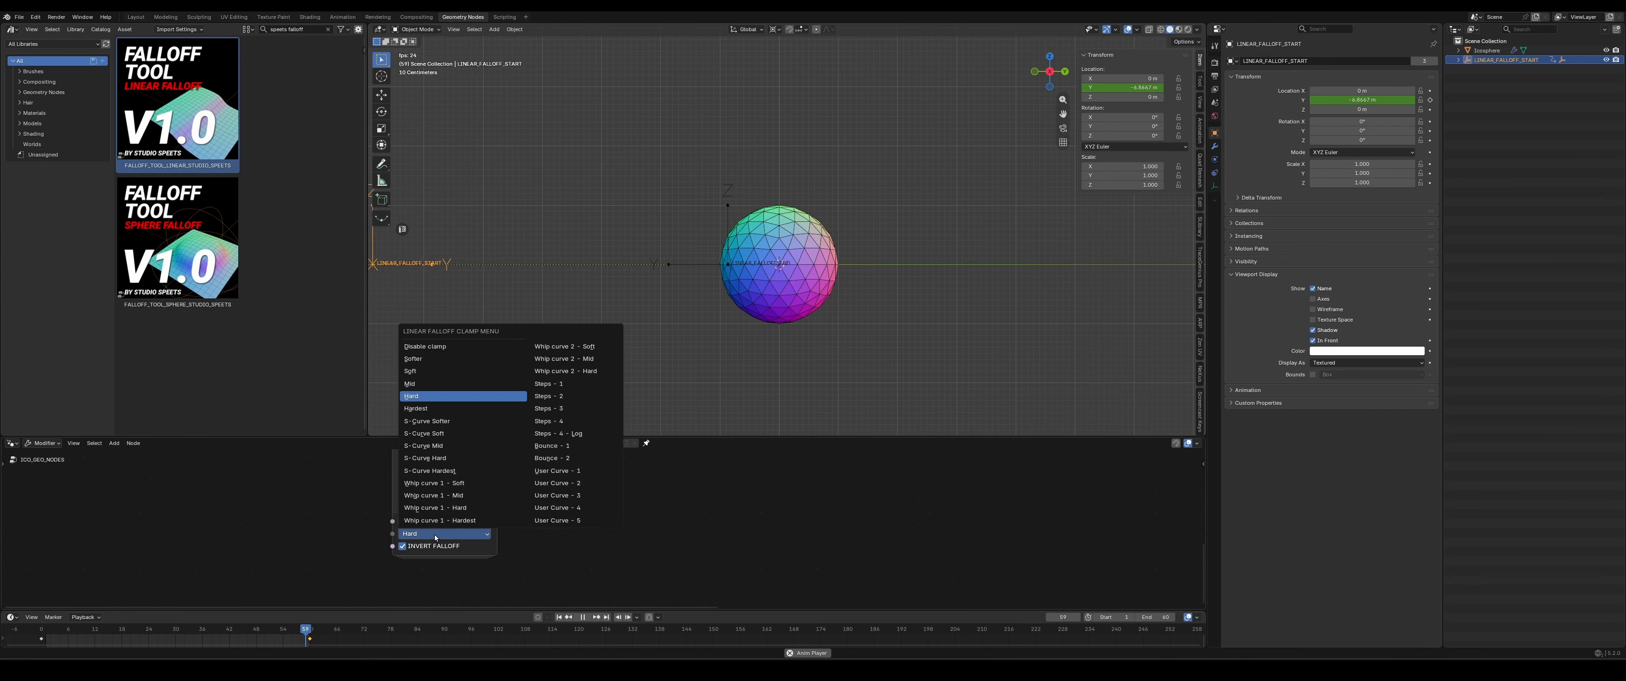
{"action": "left_click", "coordinate": [457, 508]}
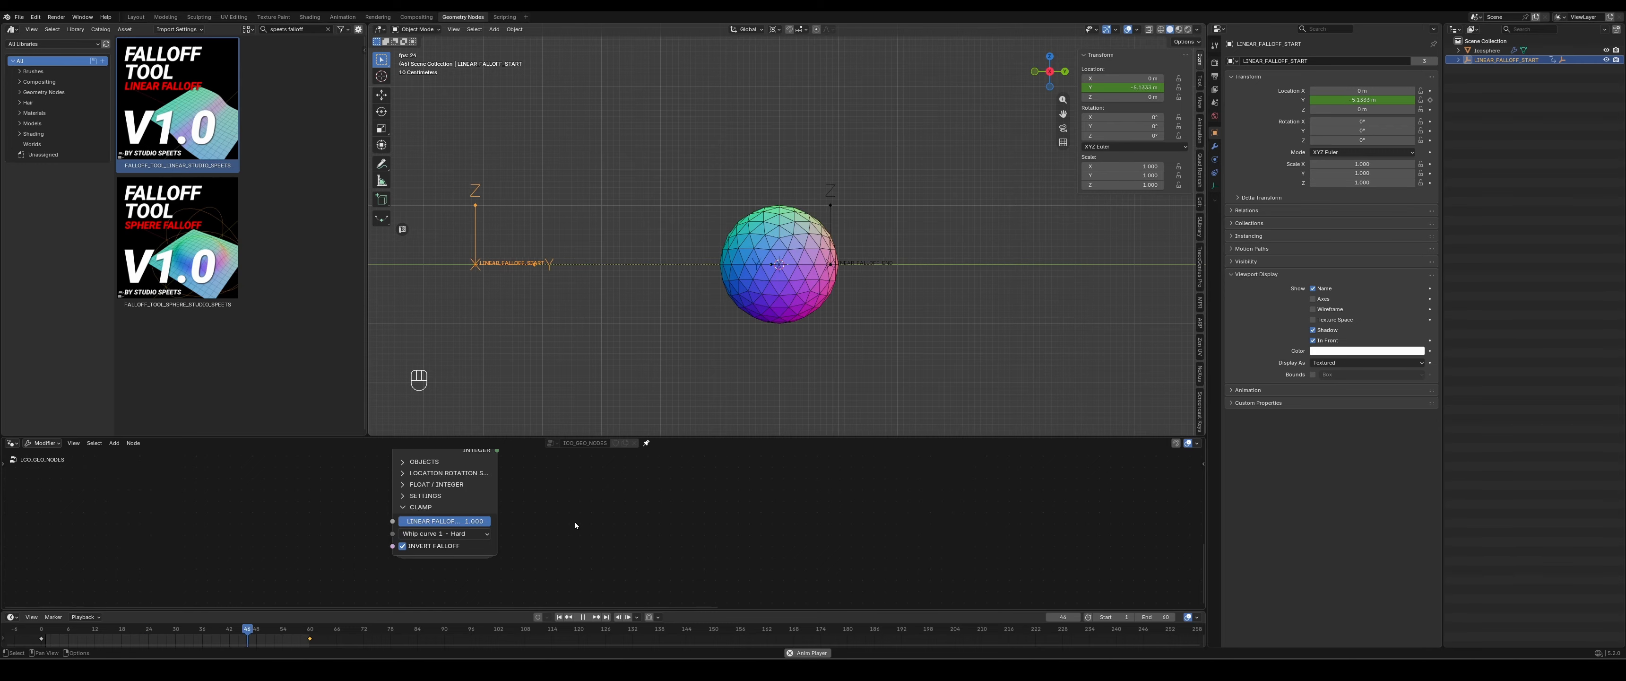
{"action": "left_click", "coordinate": [435, 534]}
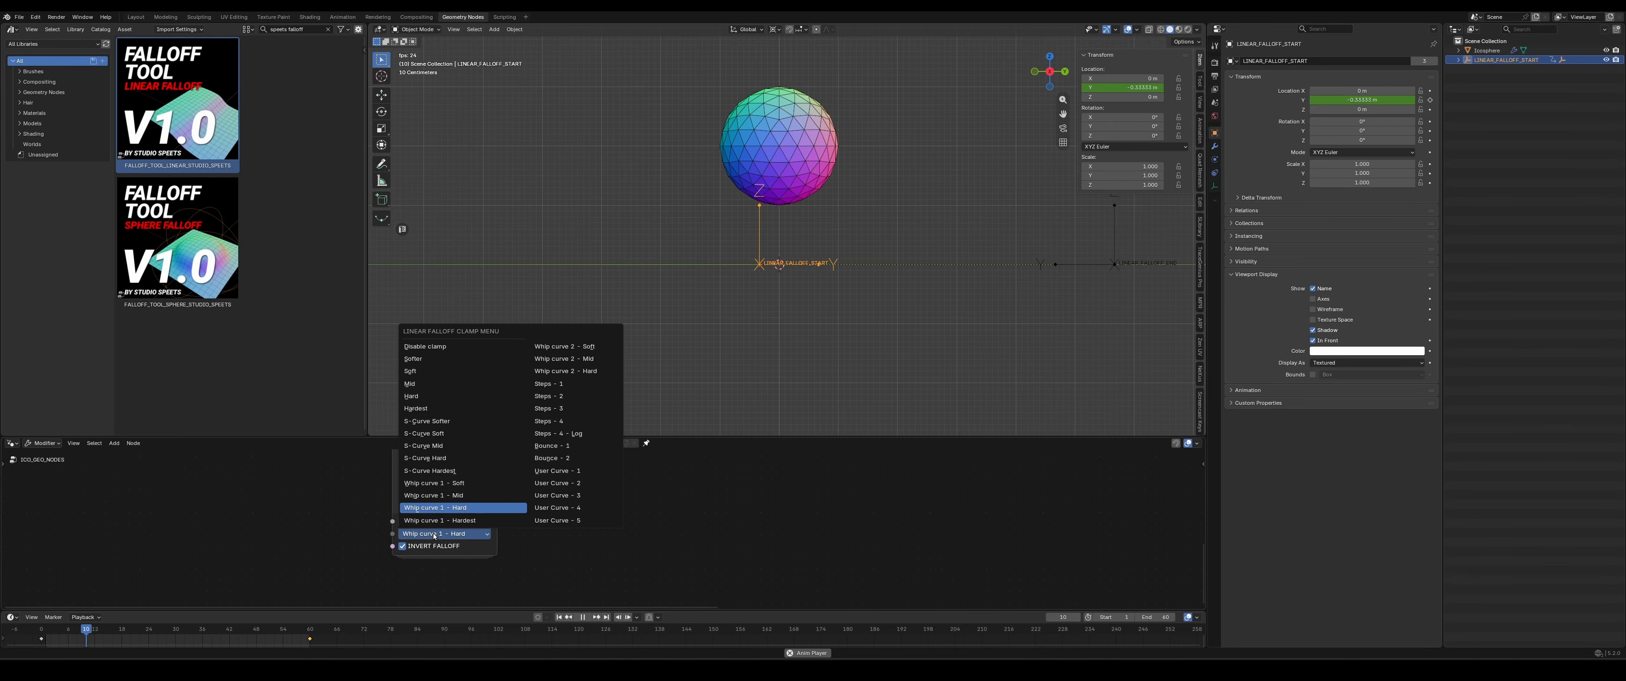
{"action": "left_click", "coordinate": [565, 358]}
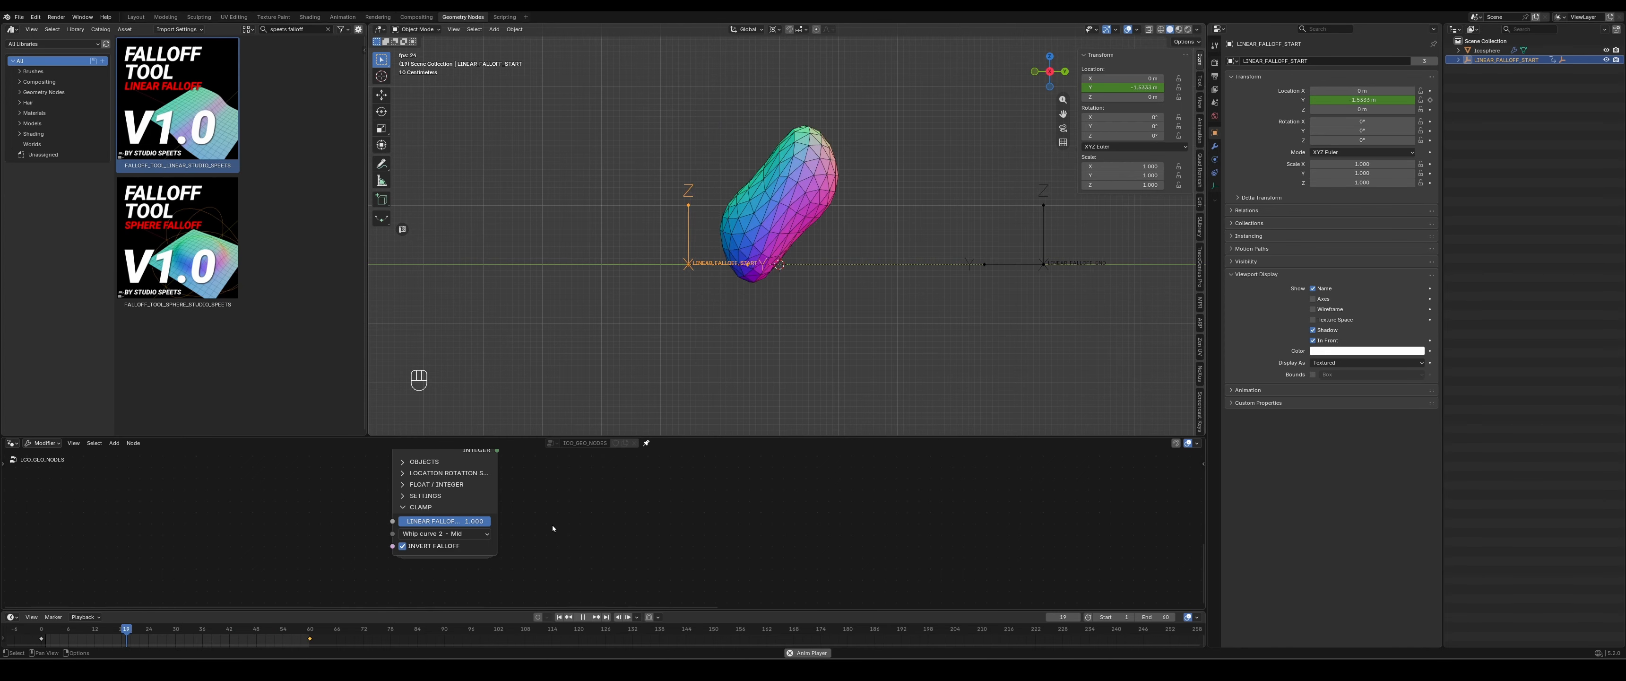
- Configure the linear falloff clamp with a factor of 0.715, Invert Falloff disabled and the User Curve - 1 preset
{"action": "mouse_move", "coordinate": [470, 521]}
{"action": "left_mouse_down"}
{"action": "mouse_move", "coordinate": [422, 522]}
{"action": "mouse_move", "coordinate": [464, 522]}
{"action": "left_mouse_up"}
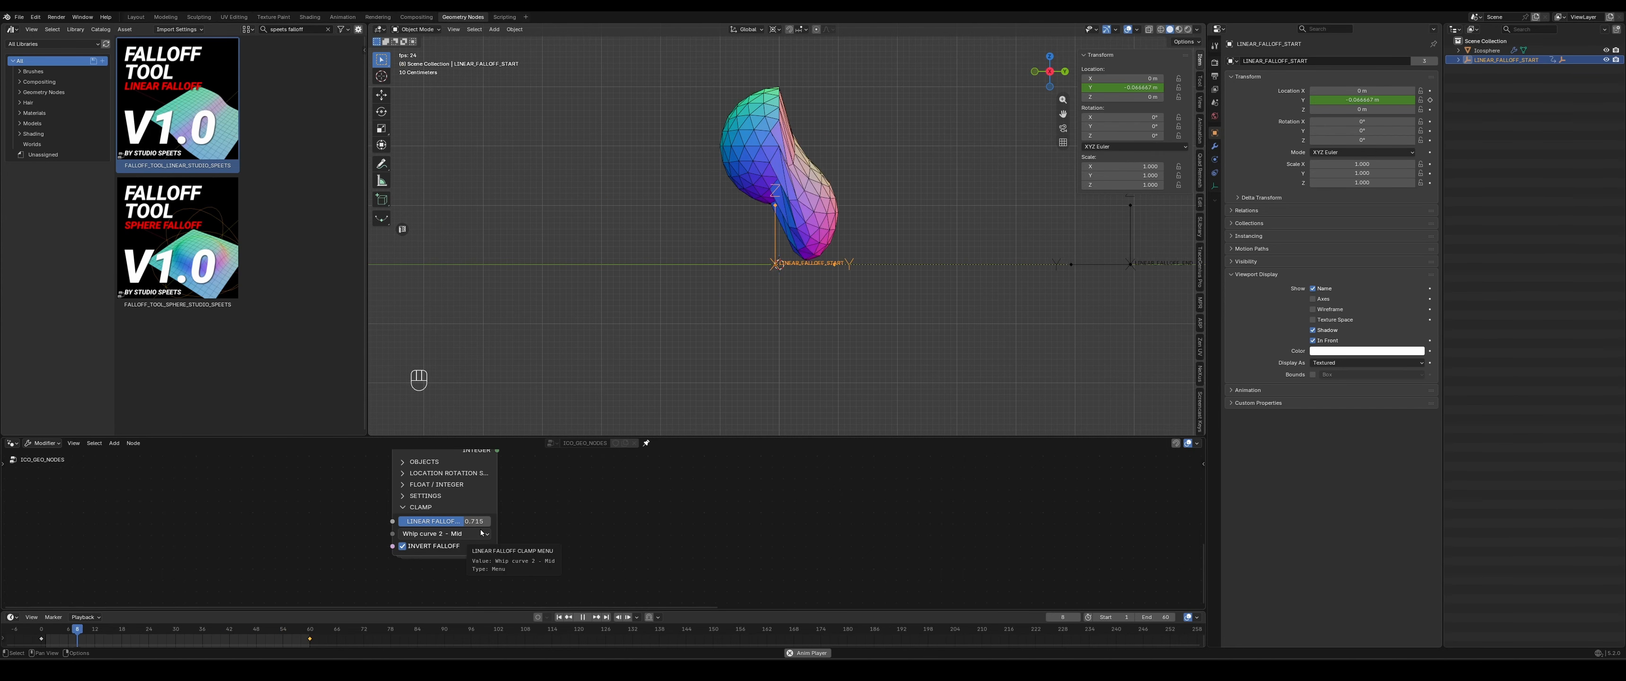
{"action": "left_click", "coordinate": [441, 546]}
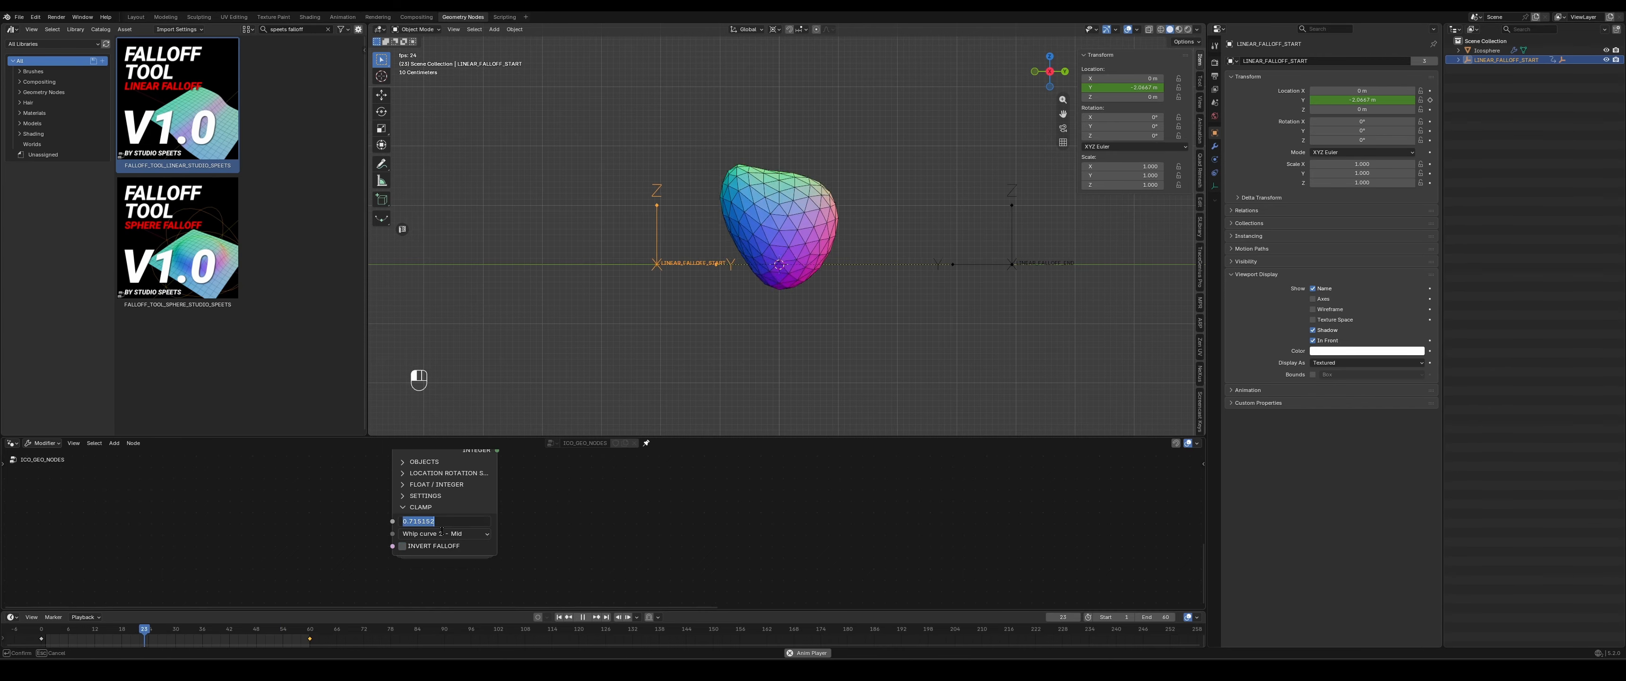
{"action": "left_click", "coordinate": [442, 534]}
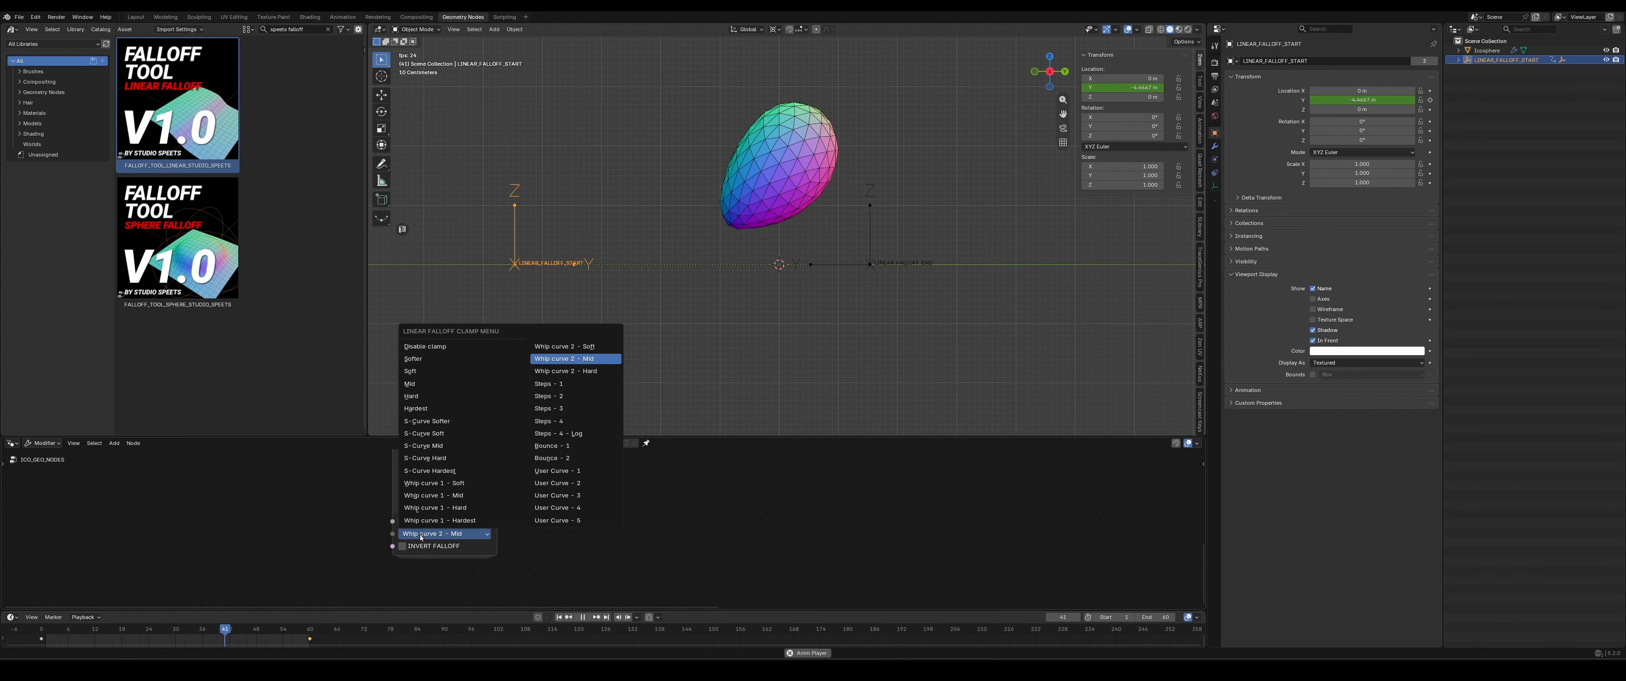
{"action": "left_click", "coordinate": [572, 472]}
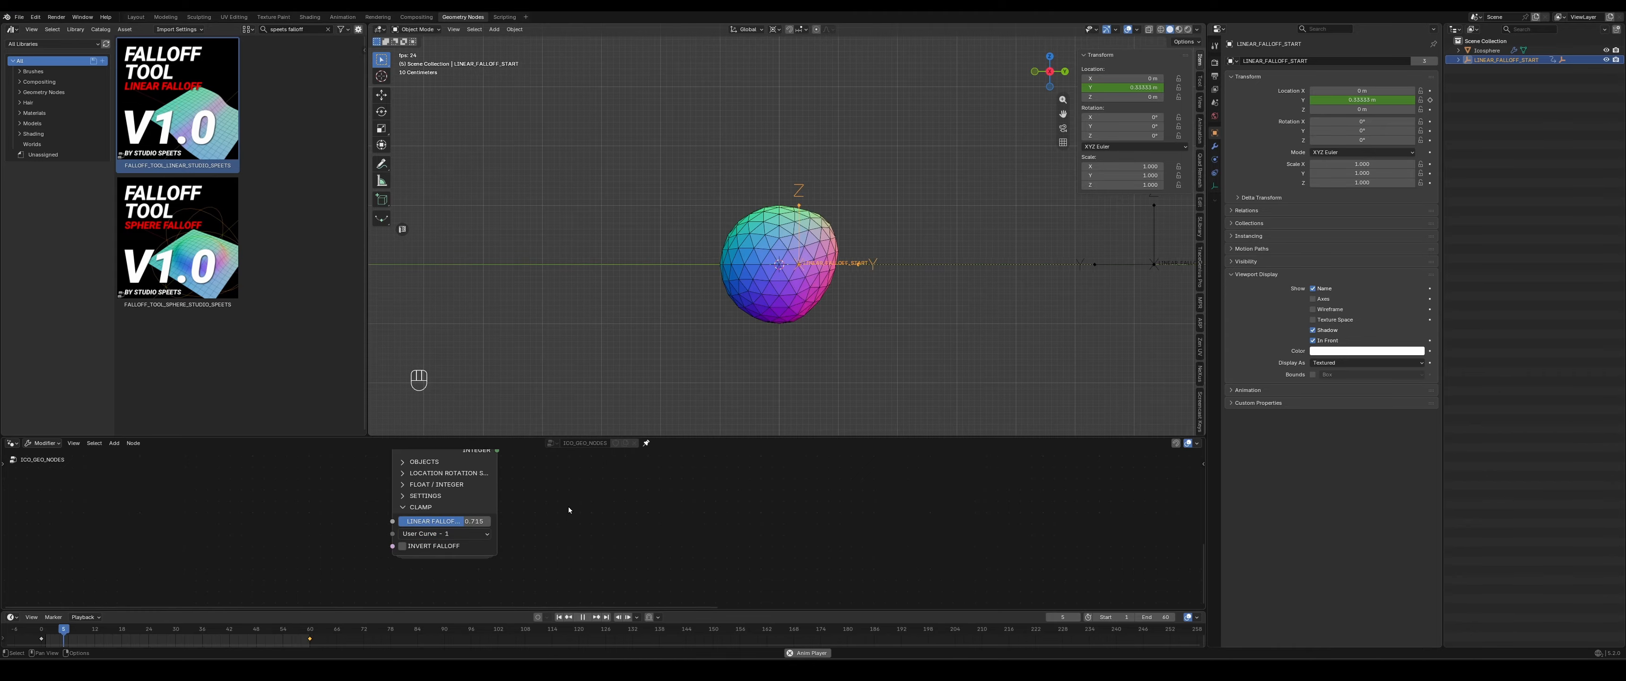
- Enter the FALLOFF_TOOL_LINEAR_STUDIO_SPEETS node group and locate its USER CURVES node
{"action": "scroll", "coordinate": [569, 507], "scroll_direction": "down", "scroll_amount": 2}
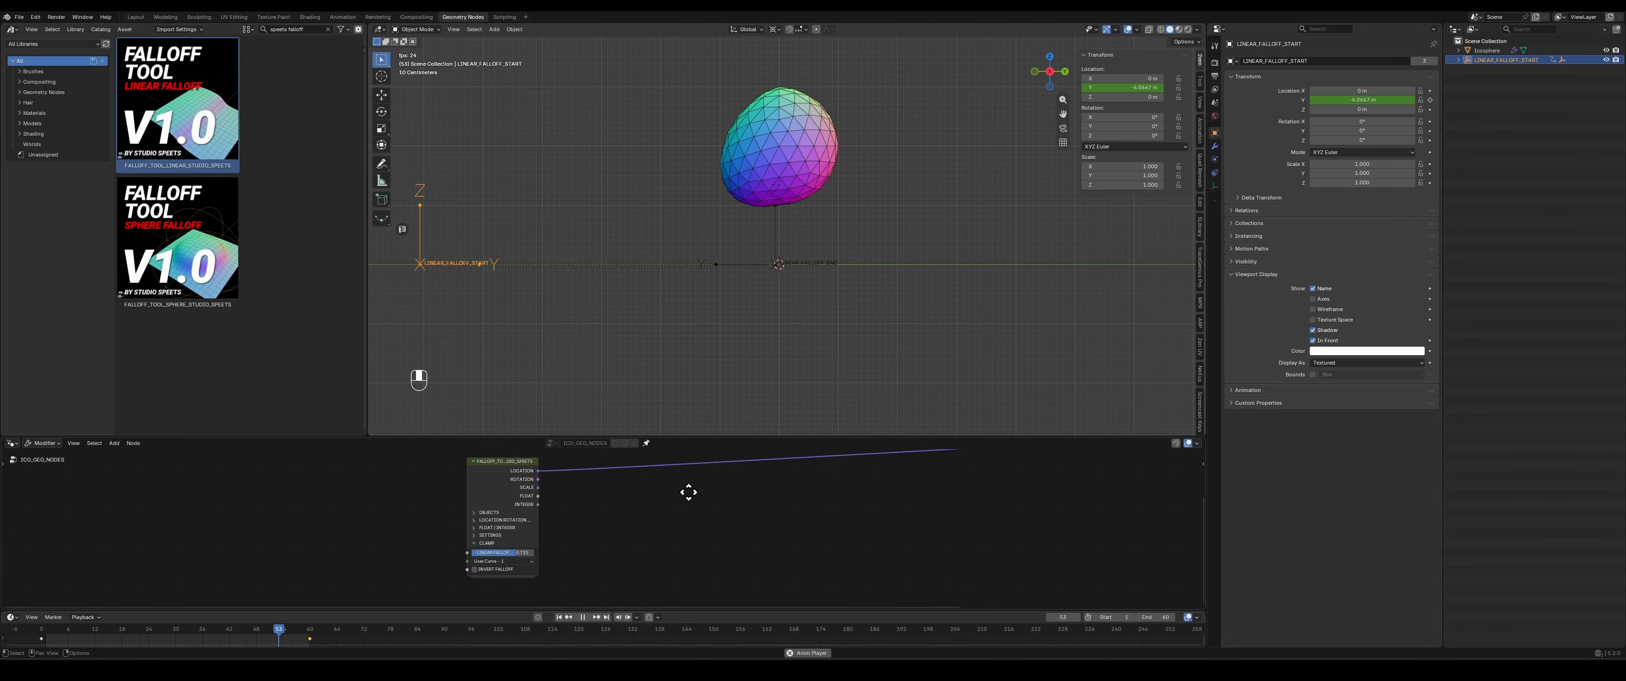
{"action": "middle_click_drag", "start_coordinate": [690, 488], "coordinate": [691, 502]}
{"action": "left_click", "coordinate": [491, 472]}
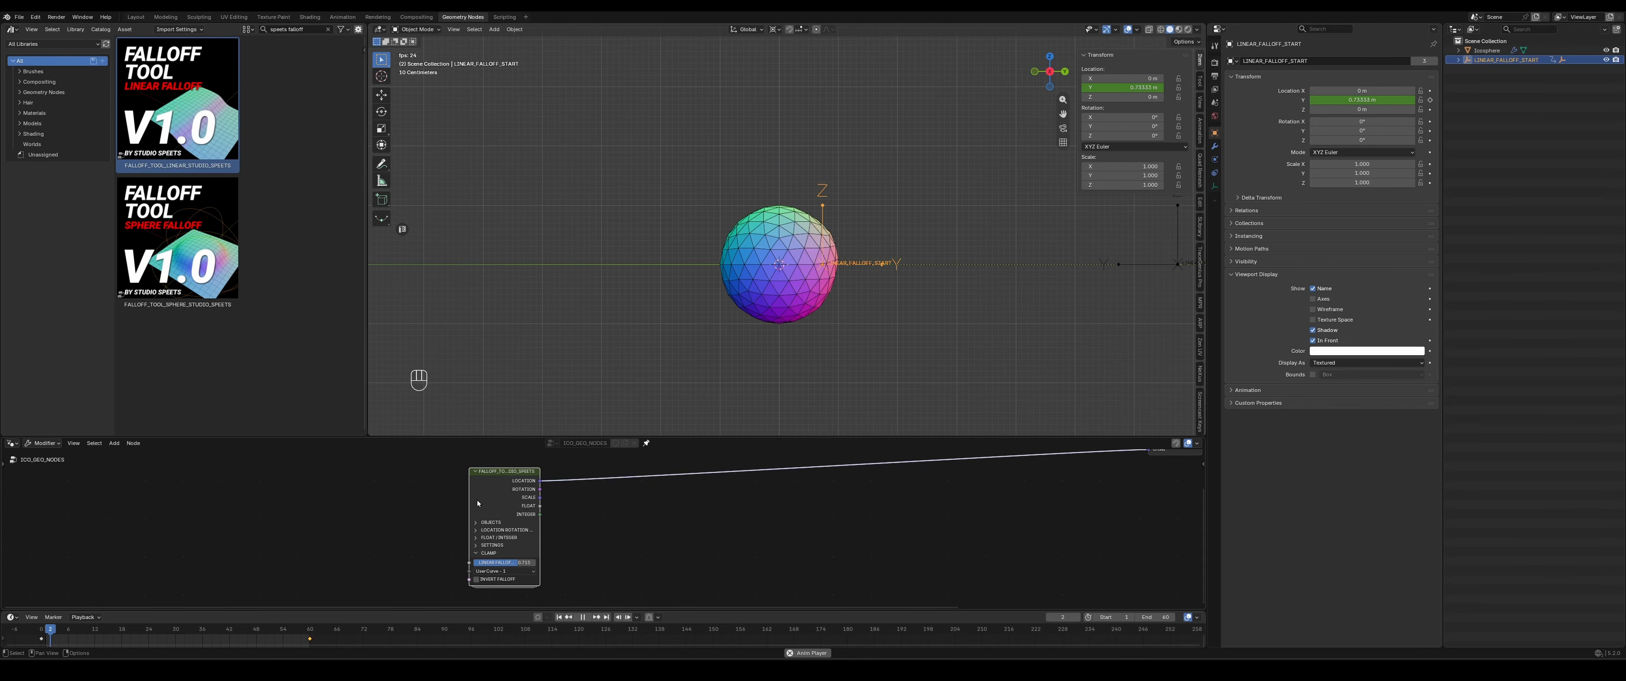
{"action": "key", "text": "Tab"}
{"action": "scroll", "coordinate": [476, 532], "scroll_direction": "down", "scroll_amount": 3}
{"action": "middle_click_drag", "start_coordinate": [358, 529], "coordinate": [751, 592]}
{"action": "scroll", "coordinate": [505, 540], "scroll_direction": "down", "scroll_amount": 3}
{"action": "scroll", "coordinate": [822, 515], "scroll_direction": "up", "scroll_amount": 3}
{"action": "scroll", "coordinate": [821, 516], "scroll_direction": "up", "scroll_amount": 6}
{"action": "middle_click_drag", "start_coordinate": [747, 546], "coordinate": [721, 508]}
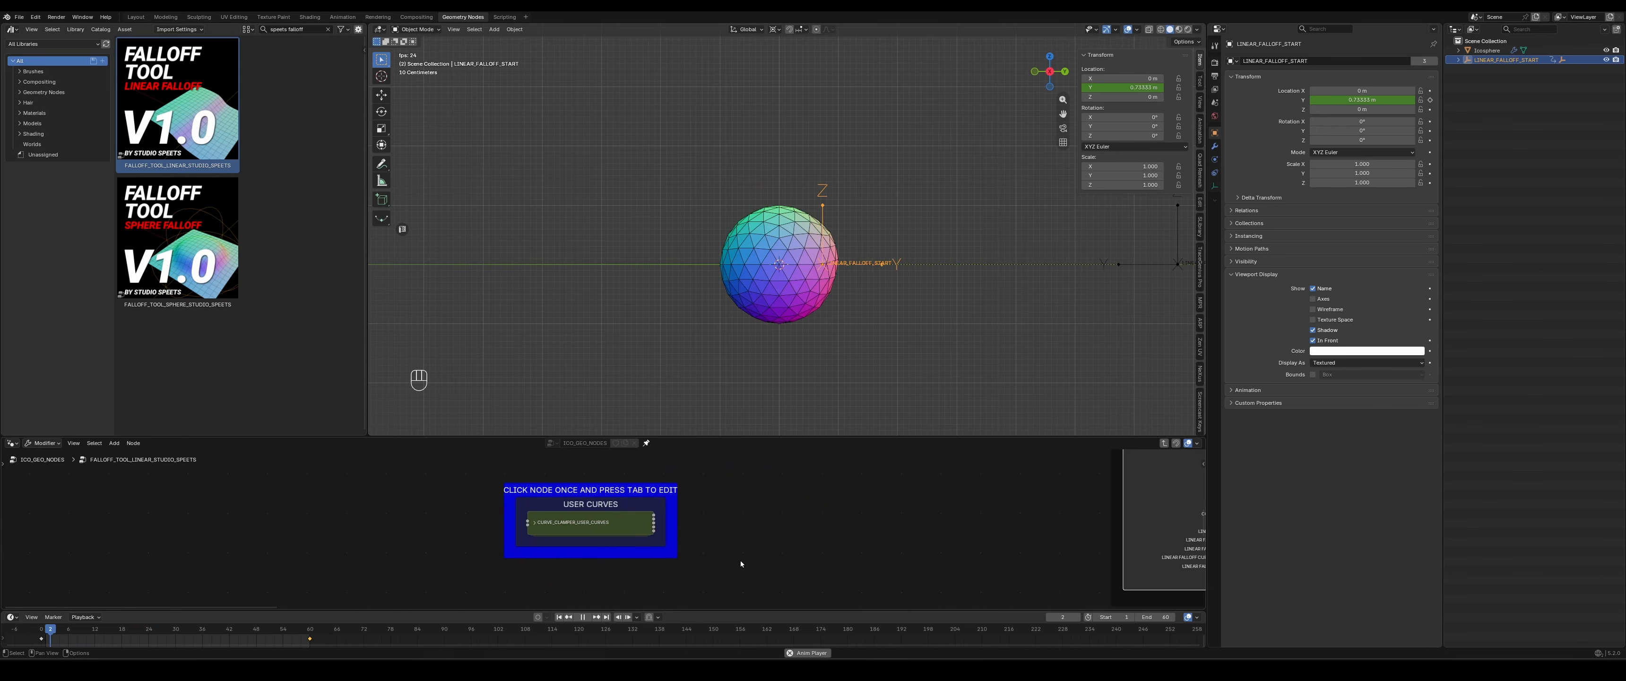
{"action": "middle_click_drag", "start_coordinate": [869, 554], "coordinate": [638, 535]}
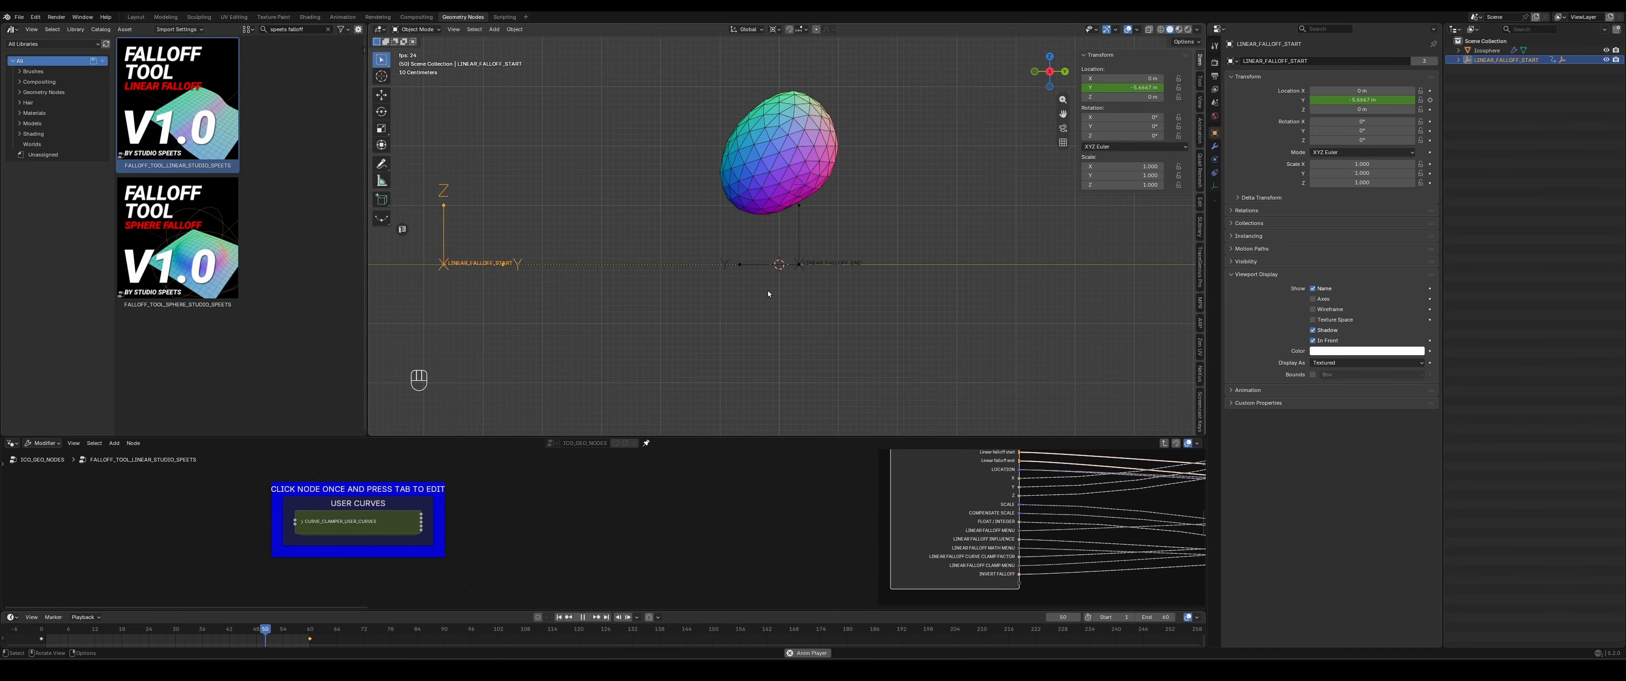
- Enter the CURVE_CLAMPER_USER_CURVES node group and enlarge the node editor area to work on the User Curve 1 node
{"action": "left_click", "coordinate": [357, 527]}
{"action": "key", "text": "Tab"}
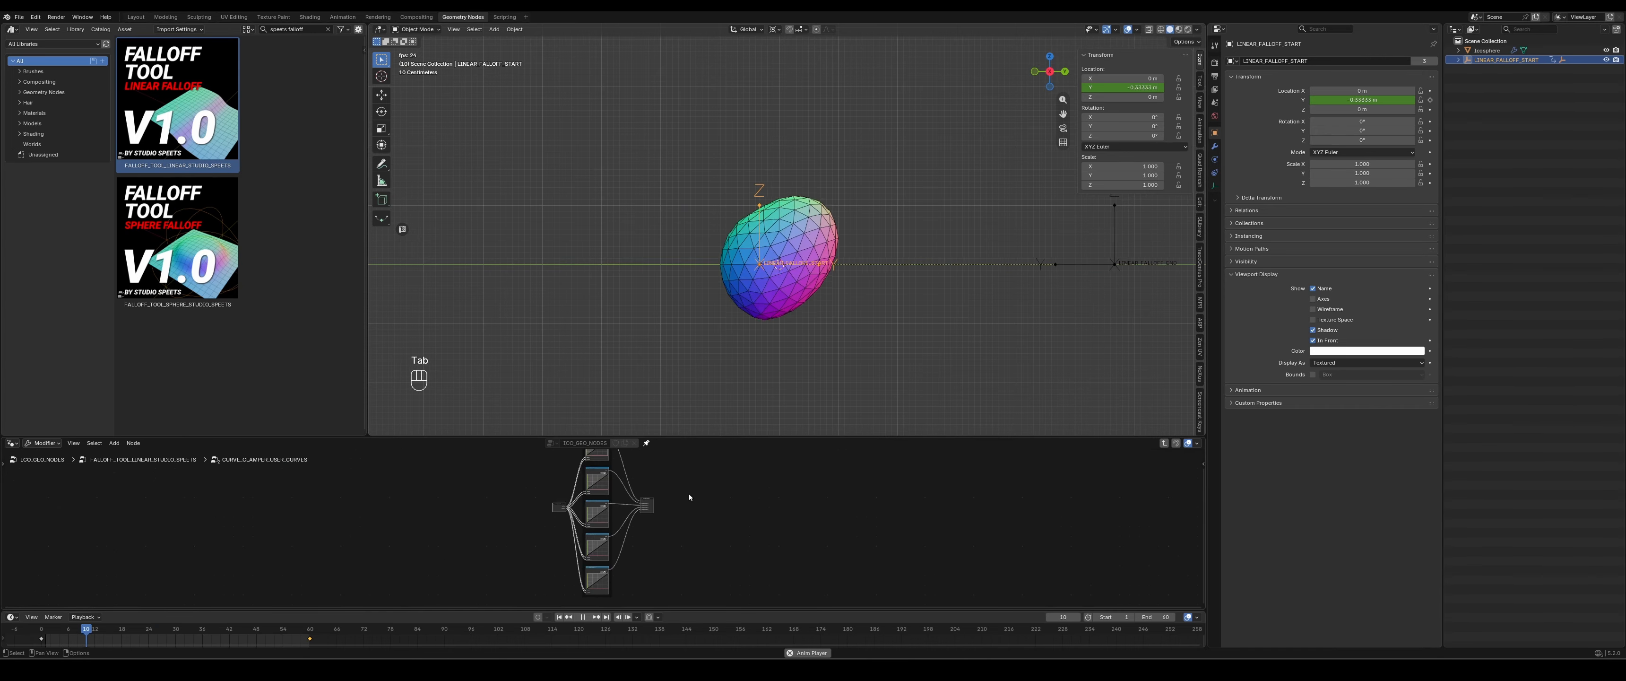
{"action": "left_click_drag", "start_coordinate": [747, 436], "coordinate": [742, 390]}
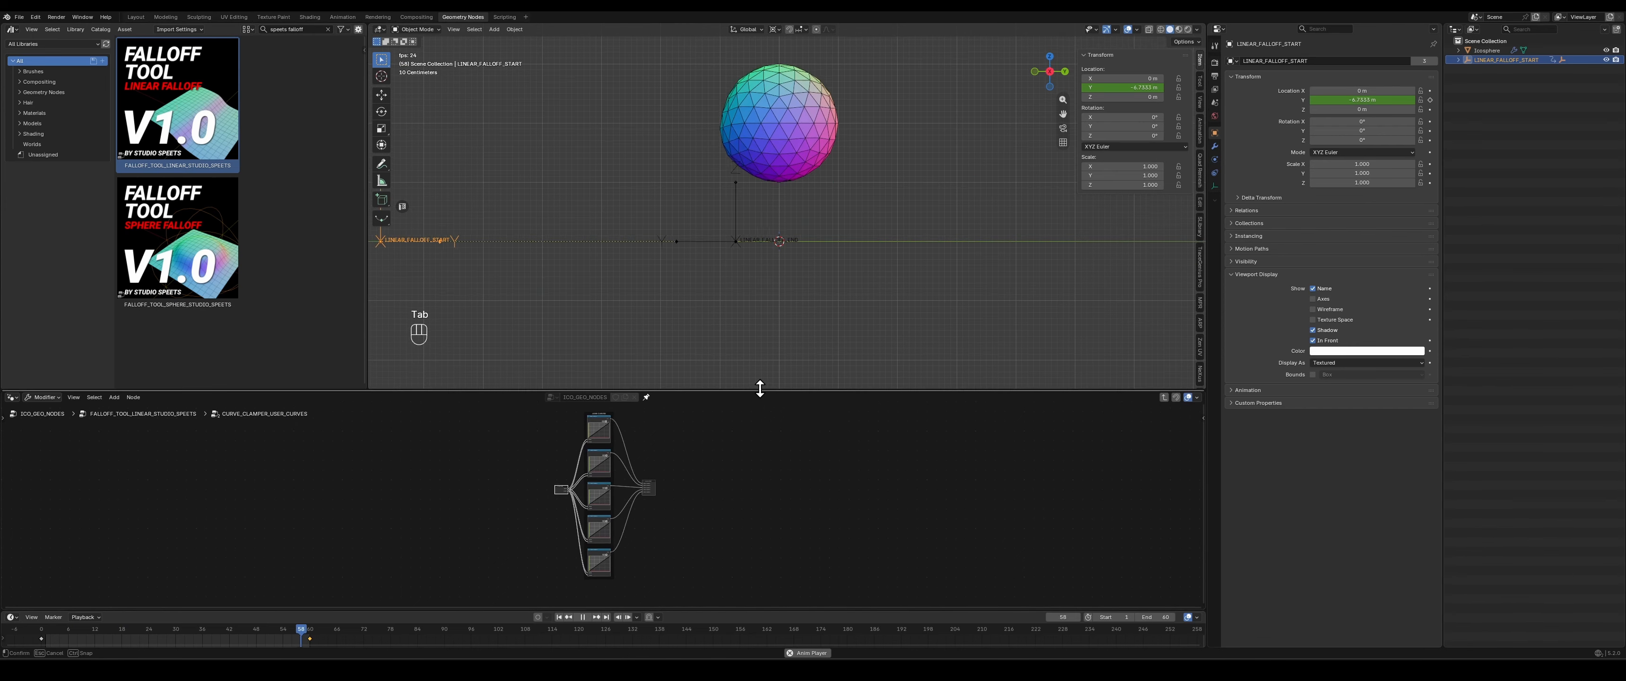
{"action": "scroll", "coordinate": [721, 442], "scroll_direction": "up", "scroll_amount": 4}
{"action": "scroll", "coordinate": [733, 437], "scroll_direction": "up", "scroll_amount": 6}
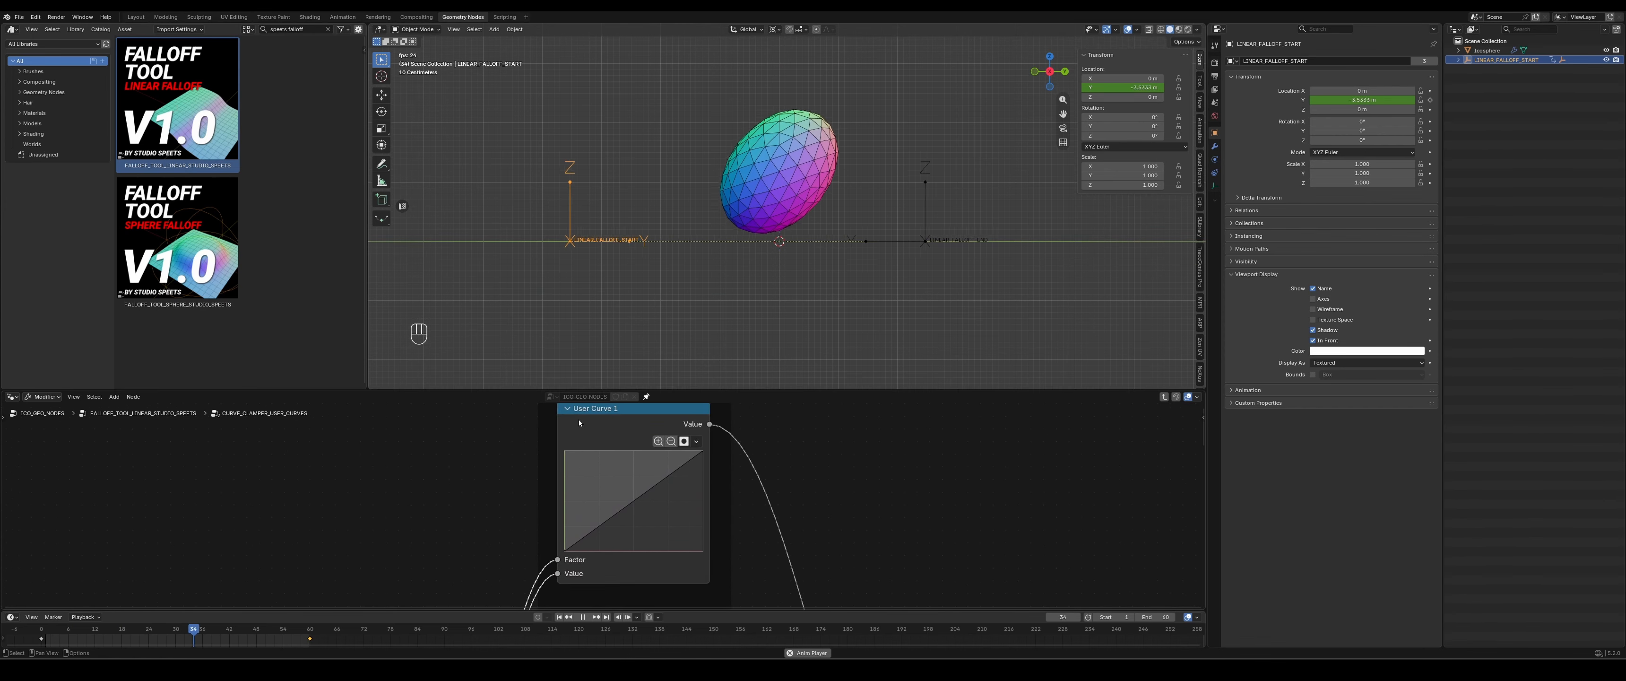
{"action": "middle_click_drag", "start_coordinate": [939, 494], "coordinate": [920, 489]}
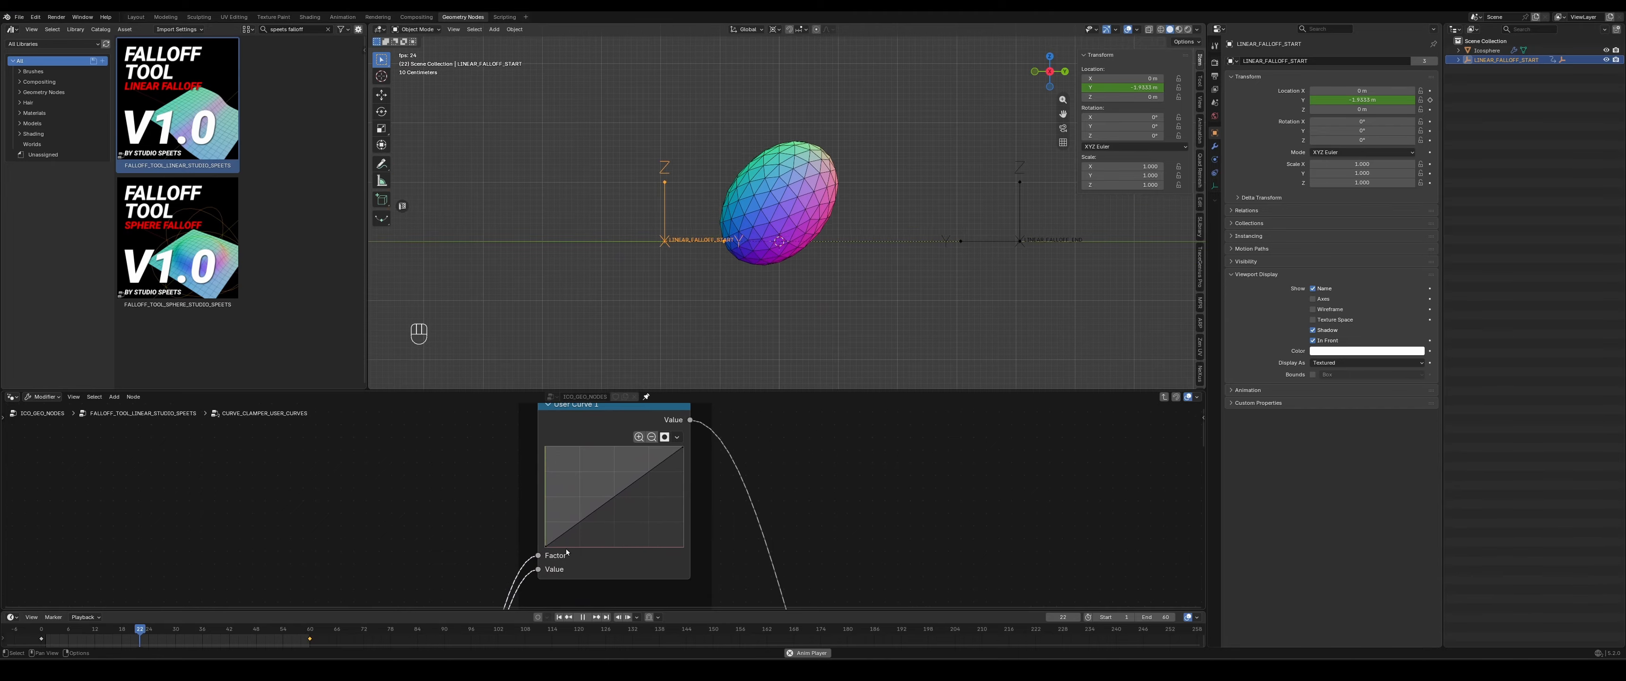
- Reshape User Curve 1 into a wavy profile of alternating peaks and dips, with the first added point at 0.195, 0.650
{"action": "left_click", "coordinate": [591, 512]}
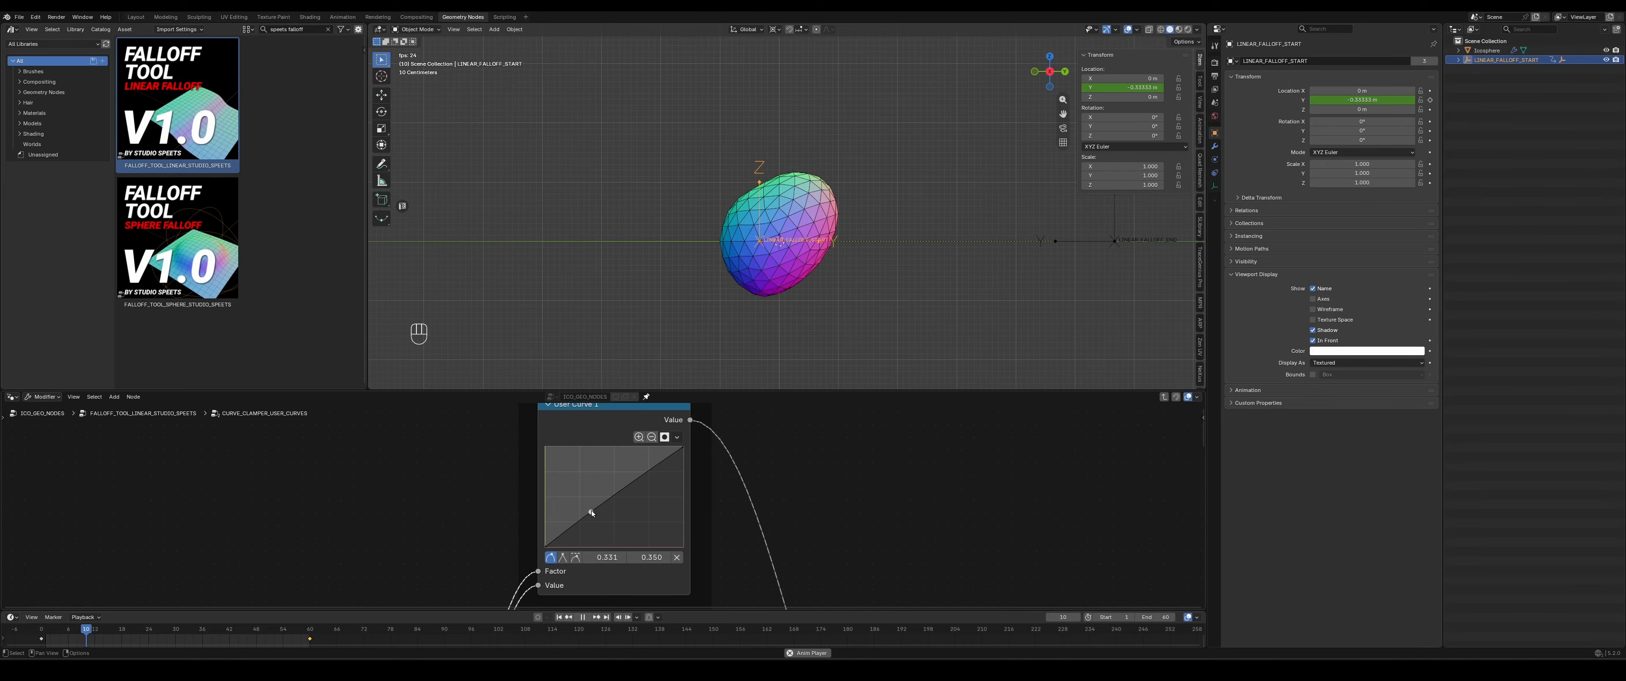
{"action": "left_click_drag", "start_coordinate": [591, 511], "coordinate": [572, 481]}
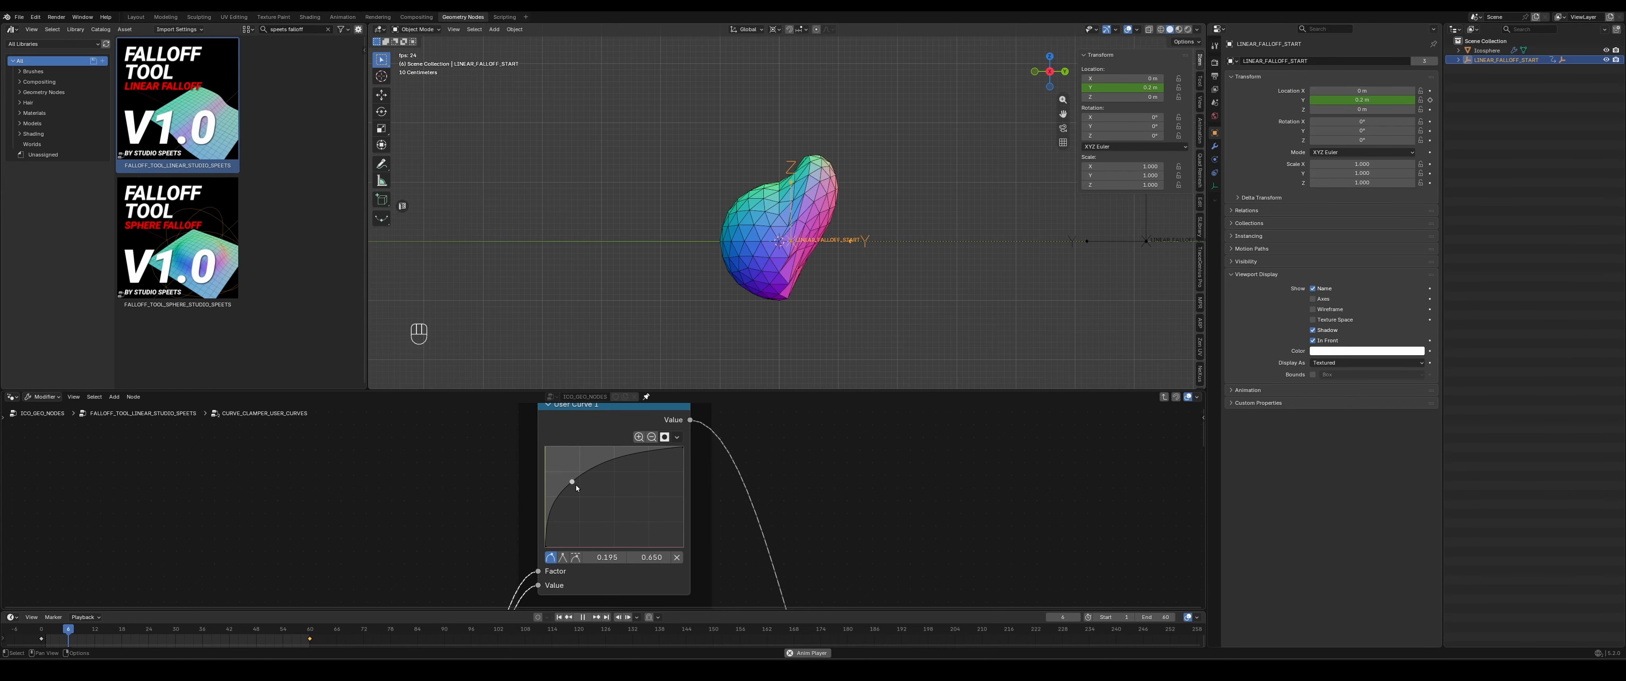
{"action": "left_click", "coordinate": [641, 523]}
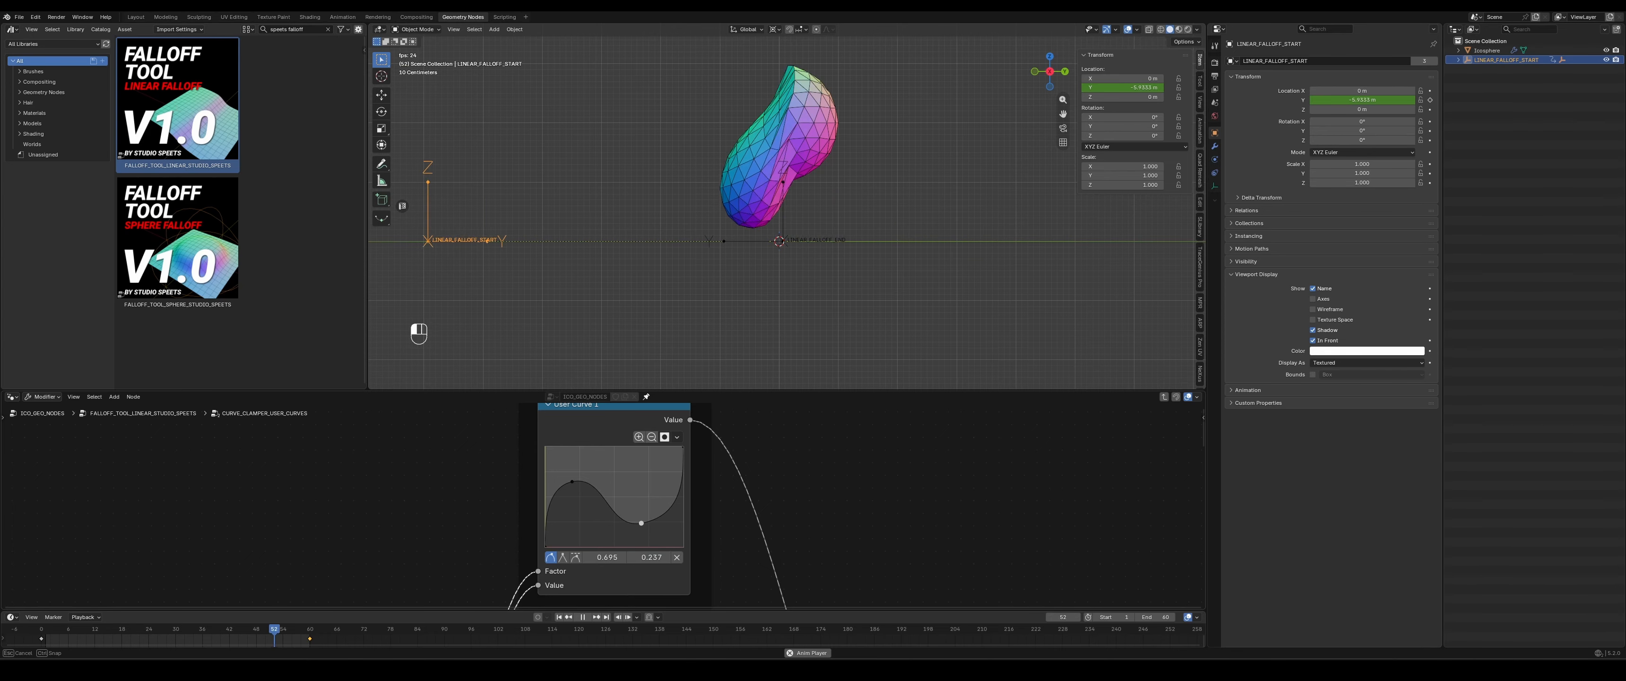
{"action": "left_click_drag", "start_coordinate": [641, 524], "coordinate": [658, 466]}
{"action": "left_click", "coordinate": [633, 450]}
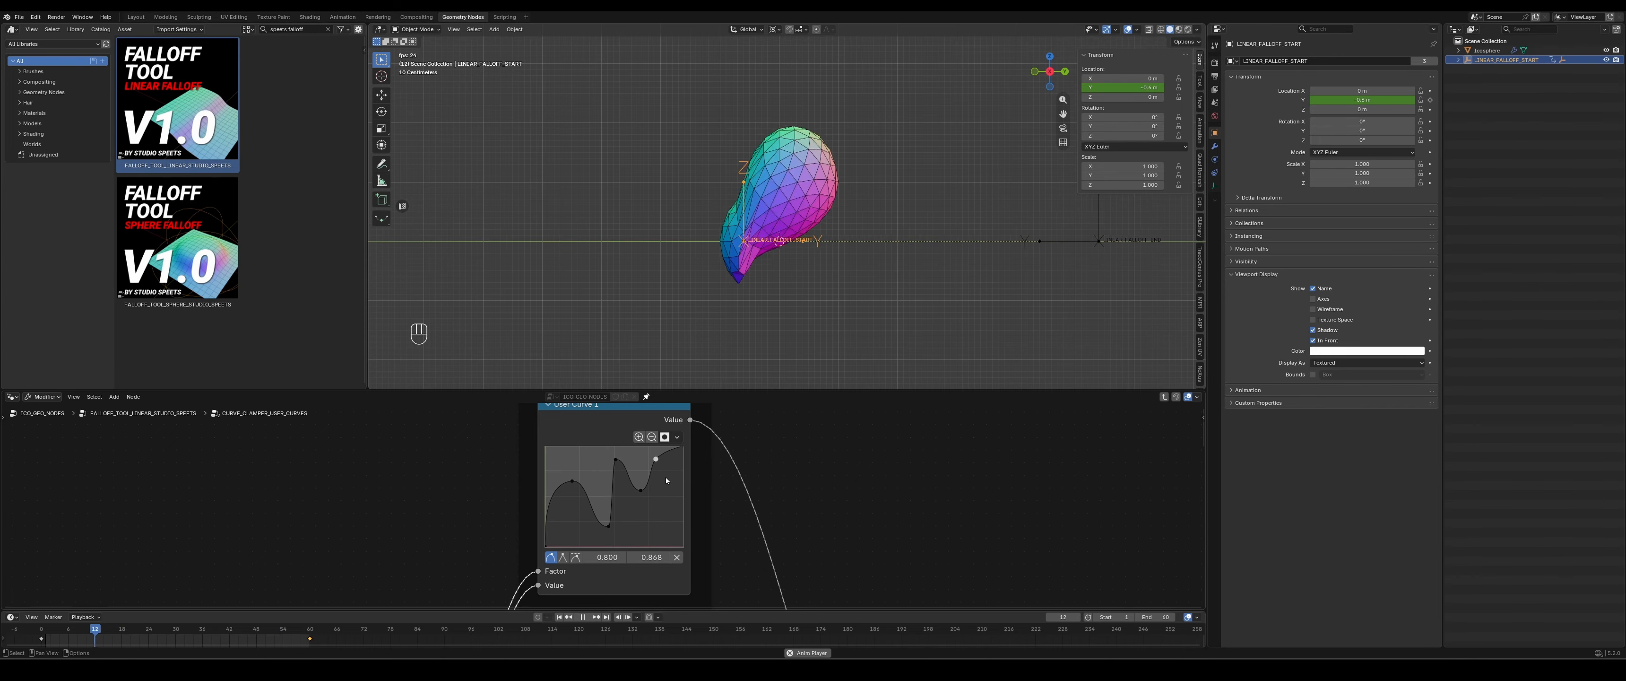
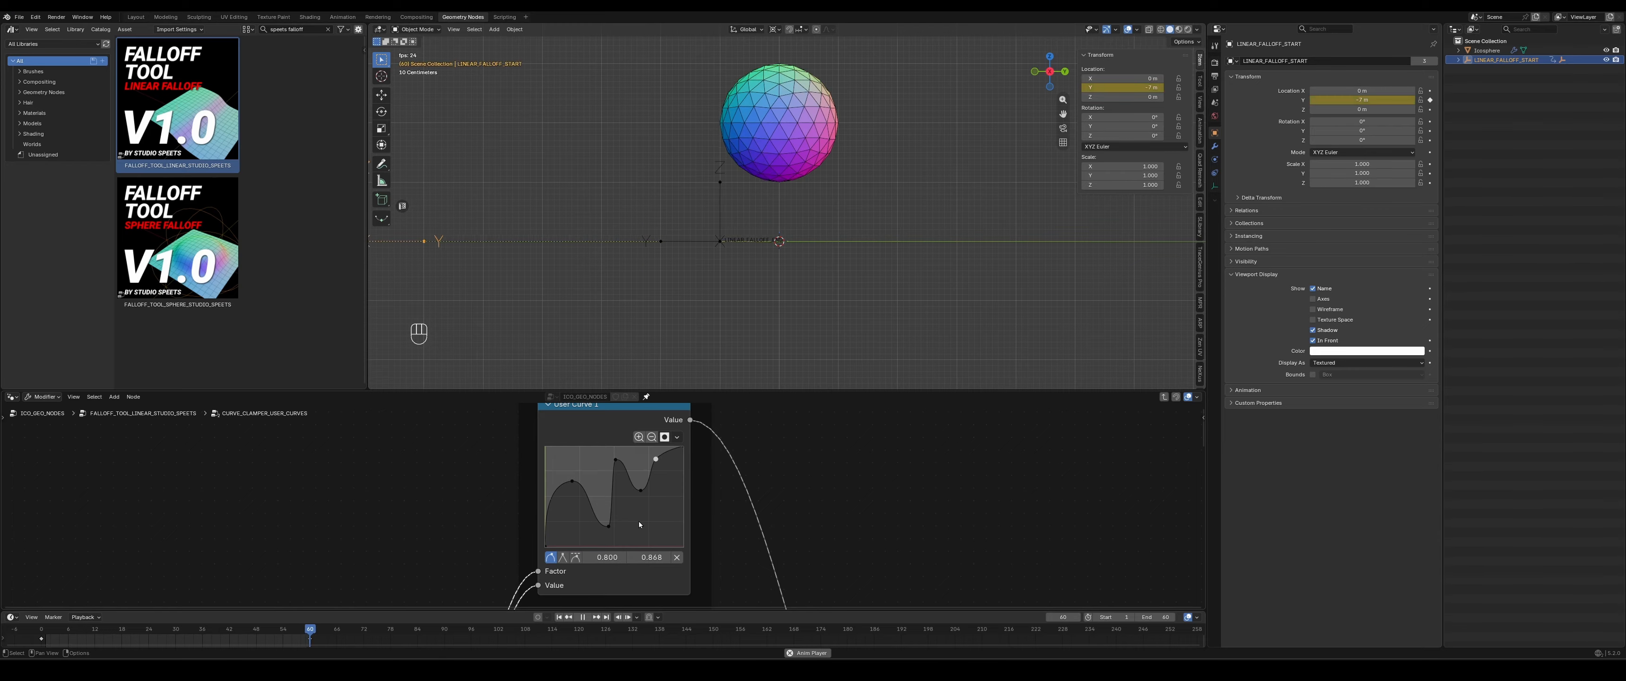
- Leave the nested user curves and falloff tool groups to return to the top-level ICO_GEO_NODES tree
{"action": "key", "text": "Tab"}
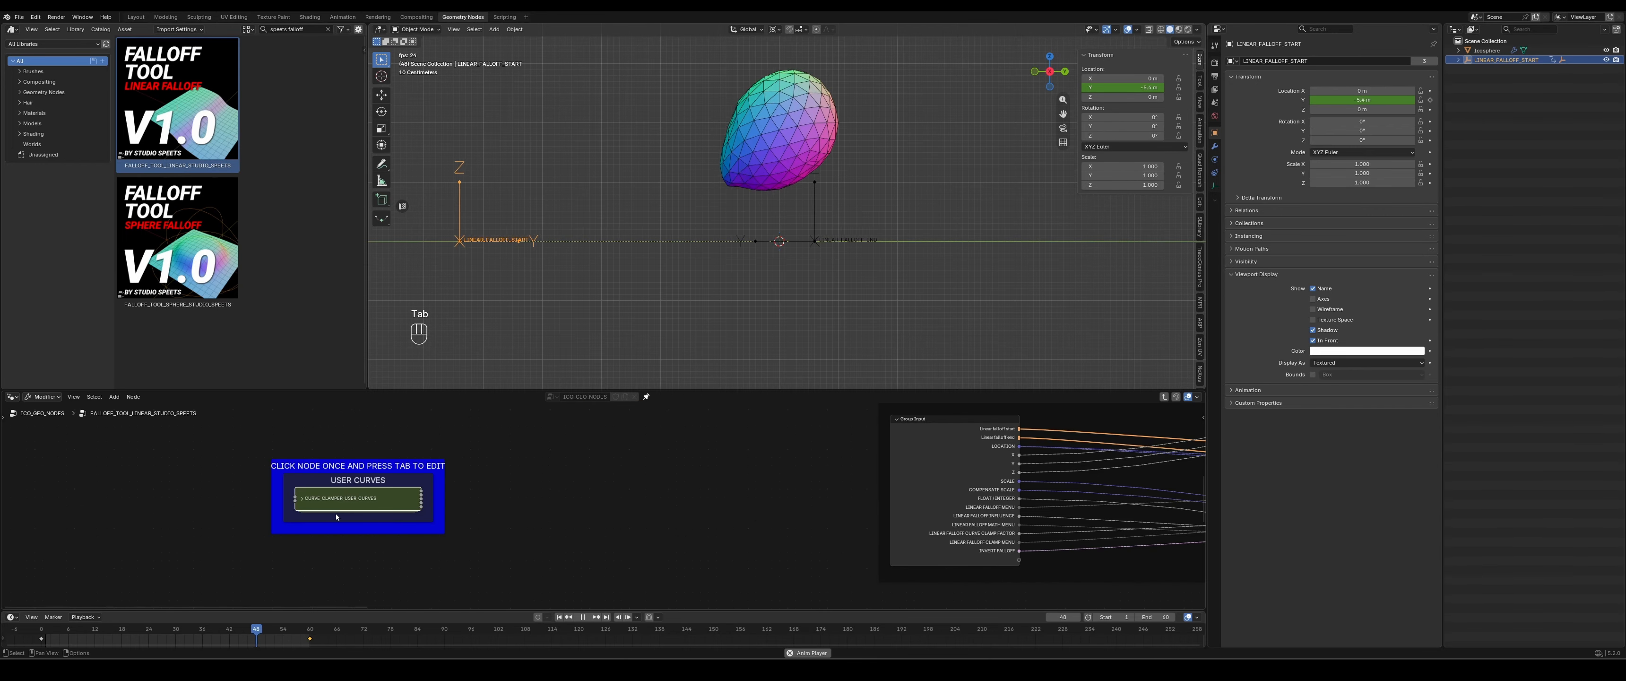
{"action": "key", "text": "Tab"}
{"action": "key", "text": "Tab"}
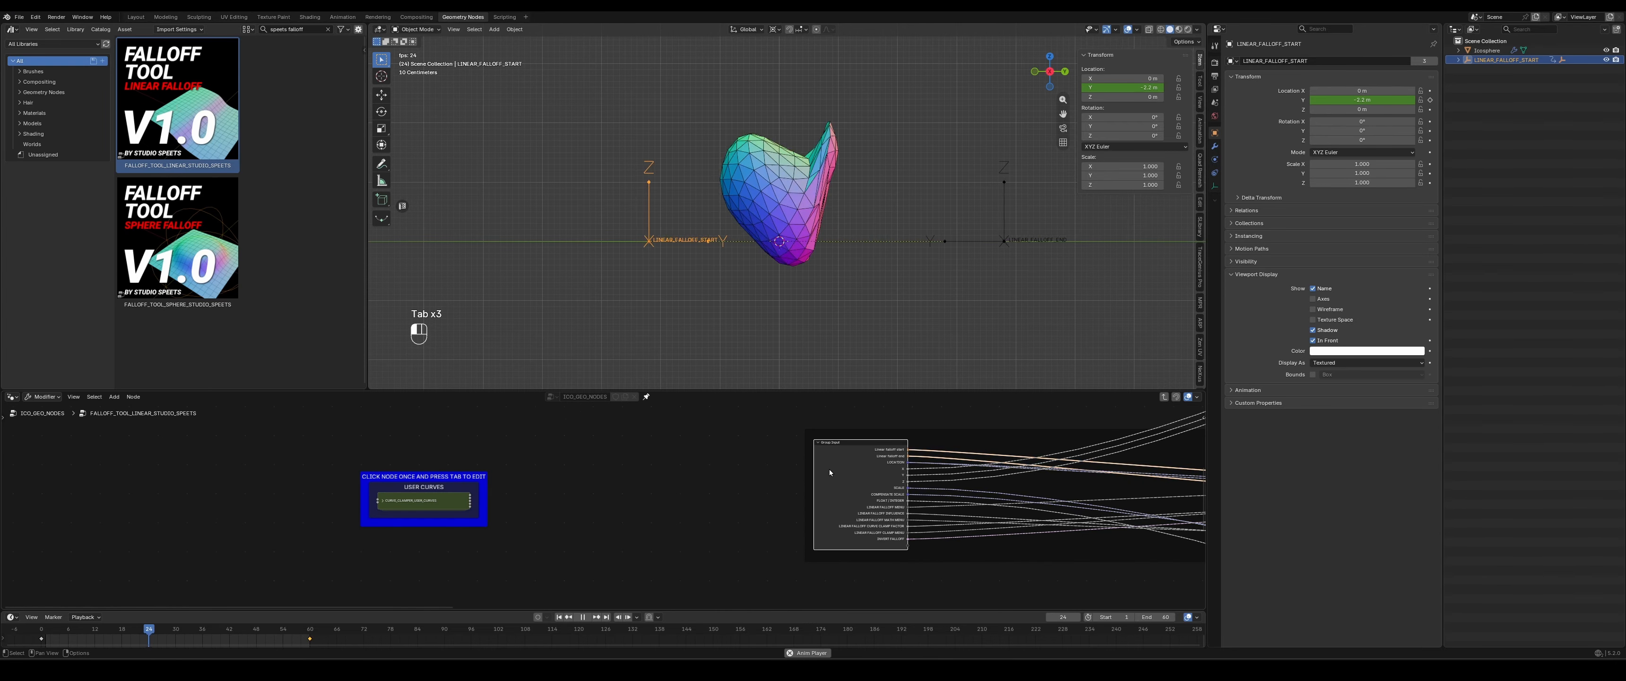
{"action": "key", "text": "Tab"}
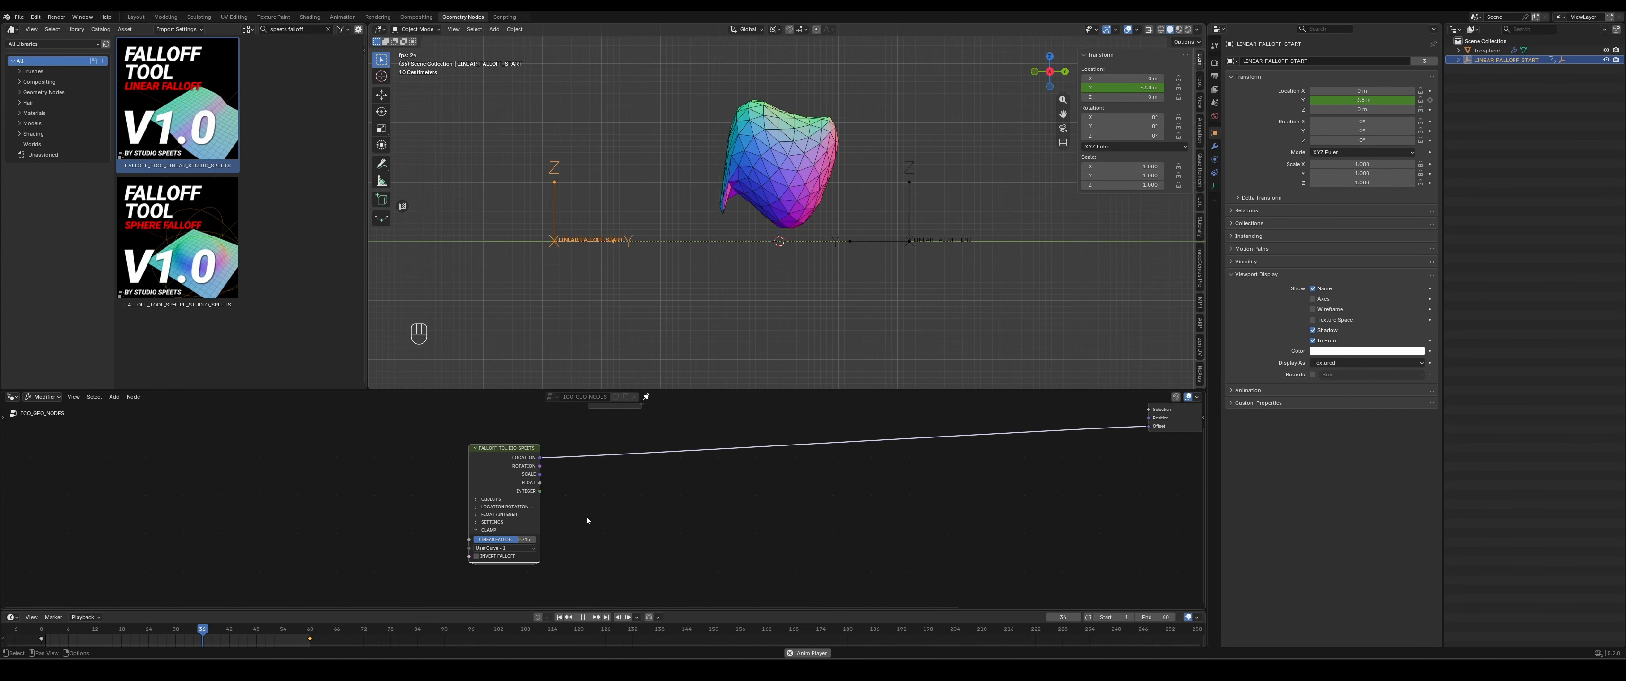
{"action": "scroll", "coordinate": [587, 515], "scroll_direction": "down", "scroll_amount": 2}
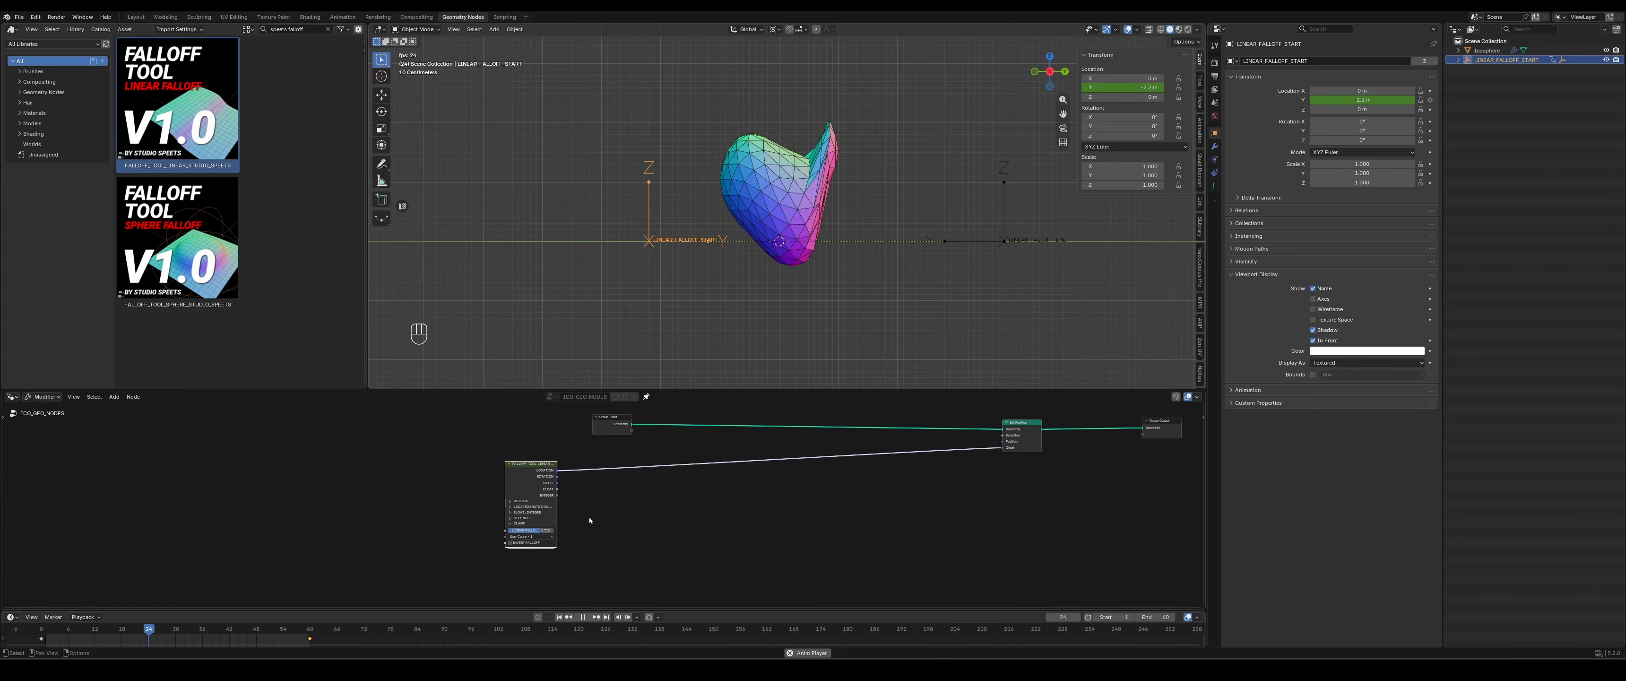
{"action": "middle_click_drag", "start_coordinate": [909, 548], "coordinate": [832, 564]}
{"action": "scroll", "coordinate": [501, 508], "scroll_direction": "down", "scroll_amount": 1}
{"action": "scroll", "coordinate": [690, 512], "scroll_direction": "up", "scroll_amount": 4}
{"action": "middle_click_drag", "start_coordinate": [548, 520], "coordinate": [680, 517]}
{"action": "scroll", "coordinate": [683, 517], "scroll_direction": "up", "scroll_amount": 4}
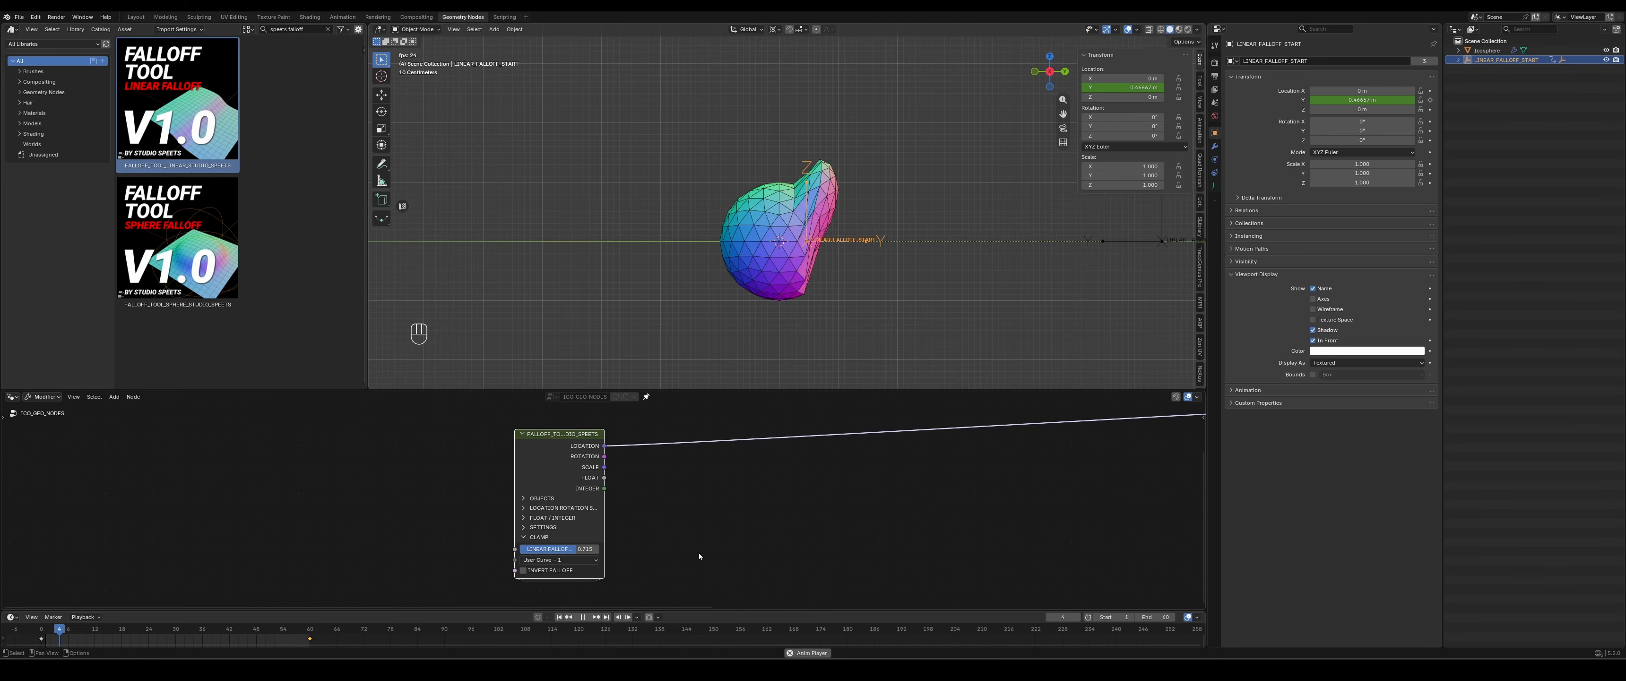
- Check the asset library's import settings, including the import method and instance collections options
{"action": "left_click", "coordinate": [175, 30]}
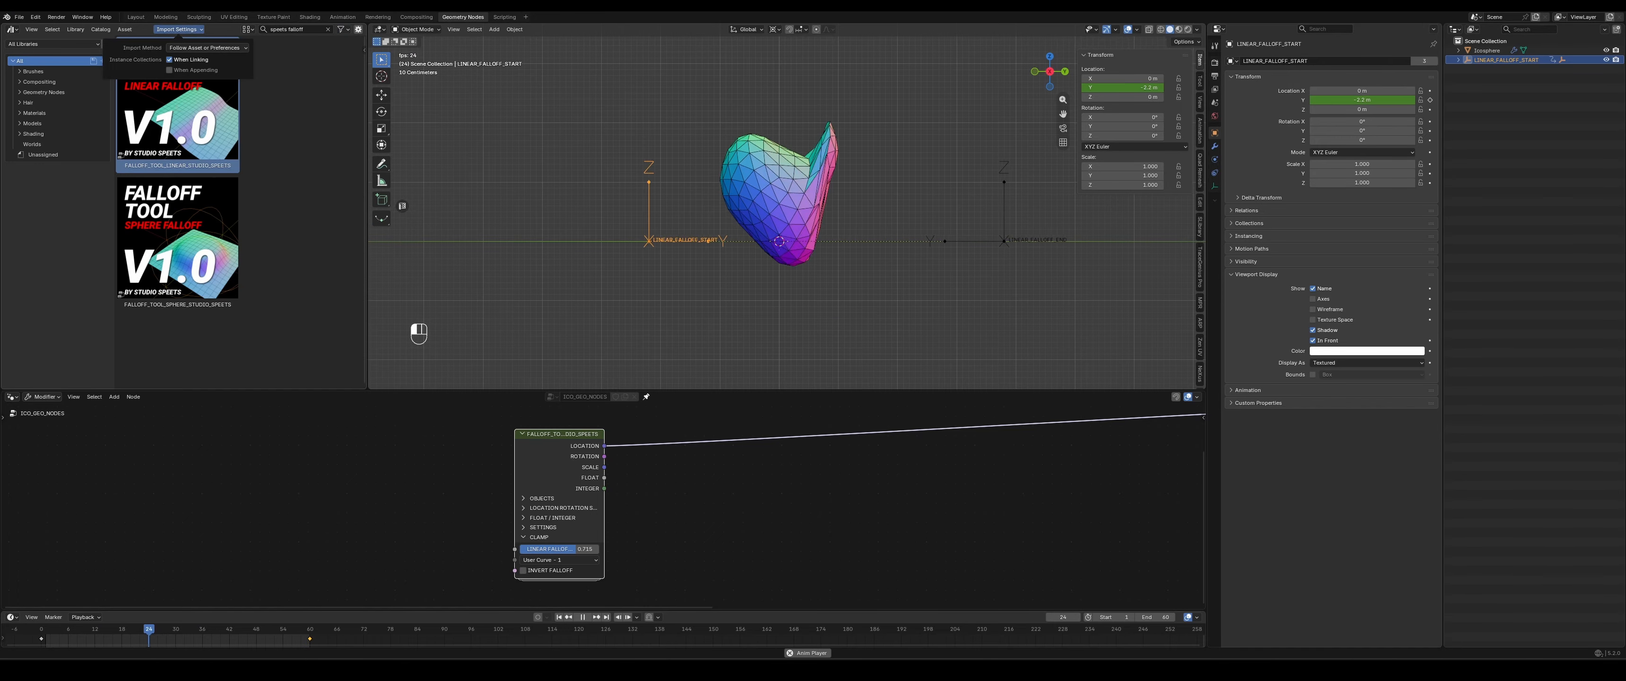
{"action": "middle_click_drag", "start_coordinate": [792, 523], "coordinate": [563, 556]}
{"action": "scroll", "coordinate": [681, 536], "scroll_direction": "down", "scroll_amount": 2}
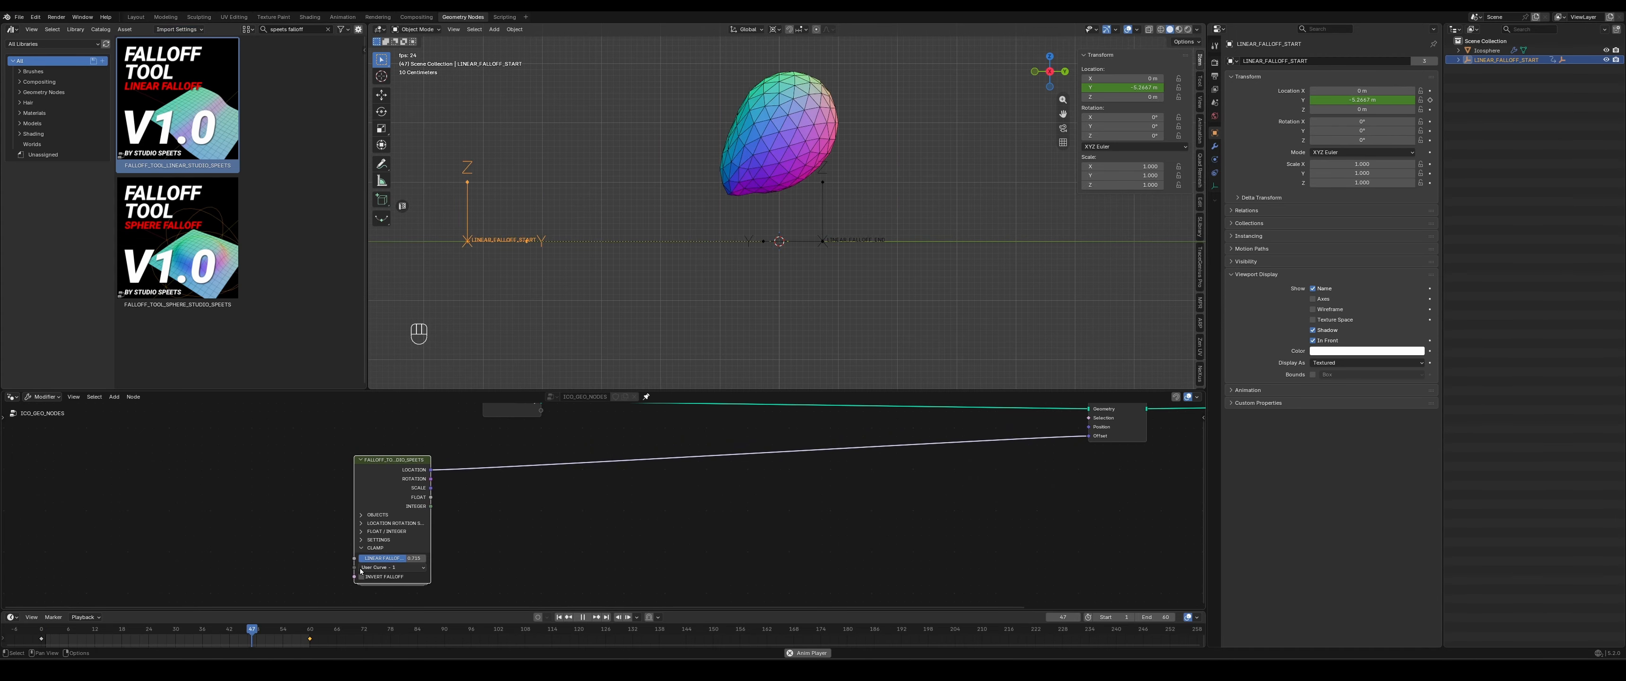
- Revisit User Curve 1 inside the falloff tool's nested groups and return to the top-level node tree
{"action": "key", "text": "Tab"}
{"action": "key", "text": "Tab"}
{"action": "key", "text": "Tab"}
{"action": "key", "text": "Tab"}
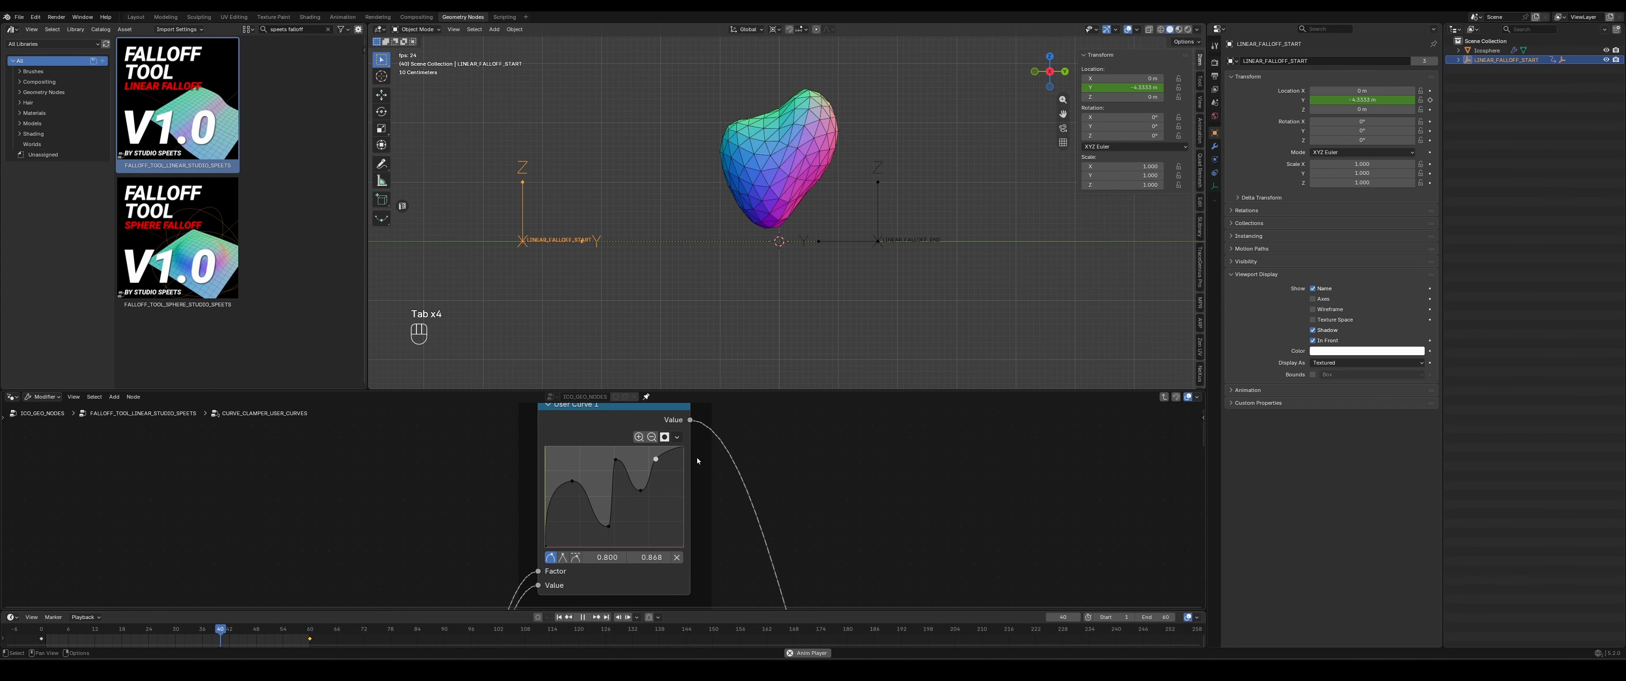
{"action": "middle_click_drag", "start_coordinate": [730, 470], "coordinate": [795, 501]}
{"action": "key", "text": "Tab"}
{"action": "key", "text": "Tab"}
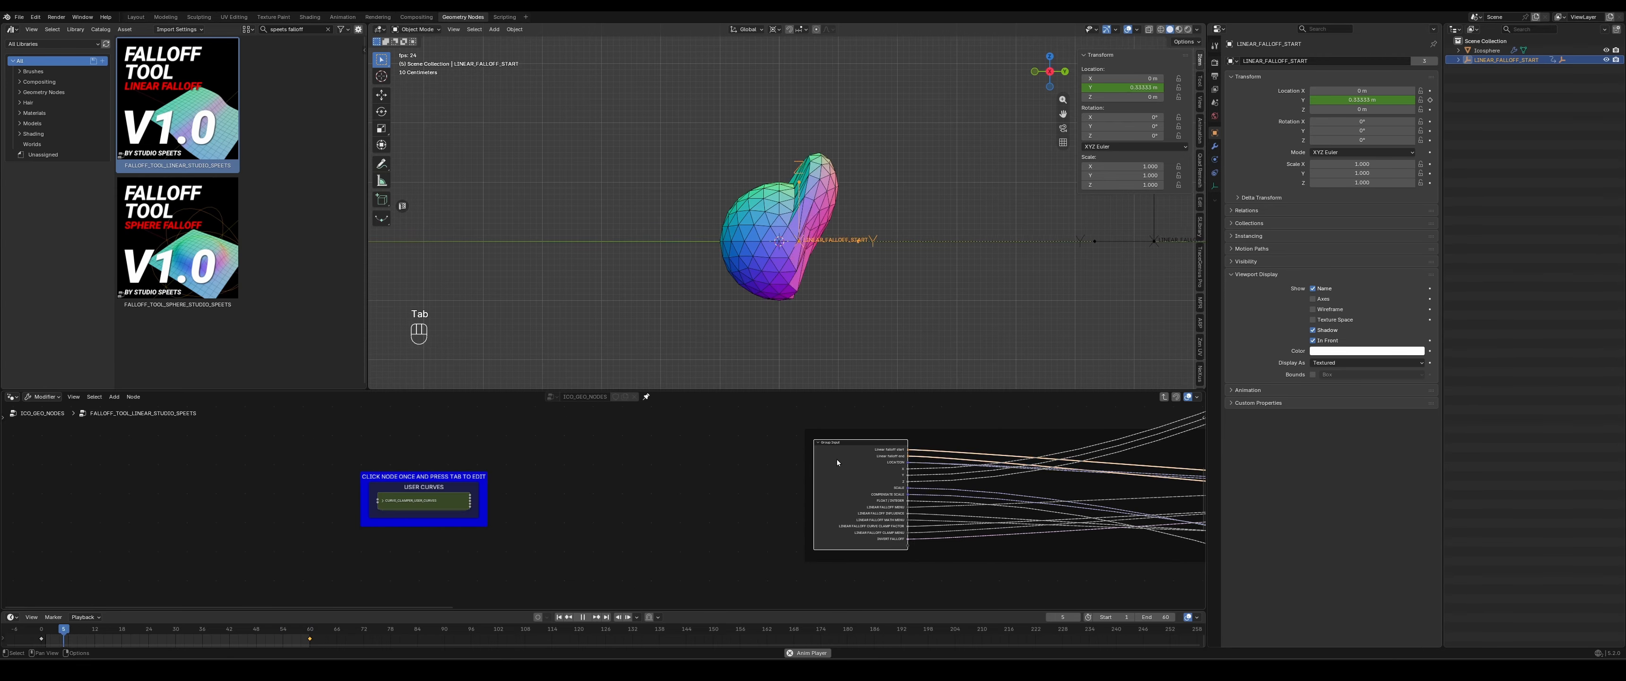
{"action": "scroll", "coordinate": [626, 515], "scroll_direction": "up", "scroll_amount": 1}
{"action": "middle_click_drag", "start_coordinate": [626, 516], "coordinate": [505, 550]}
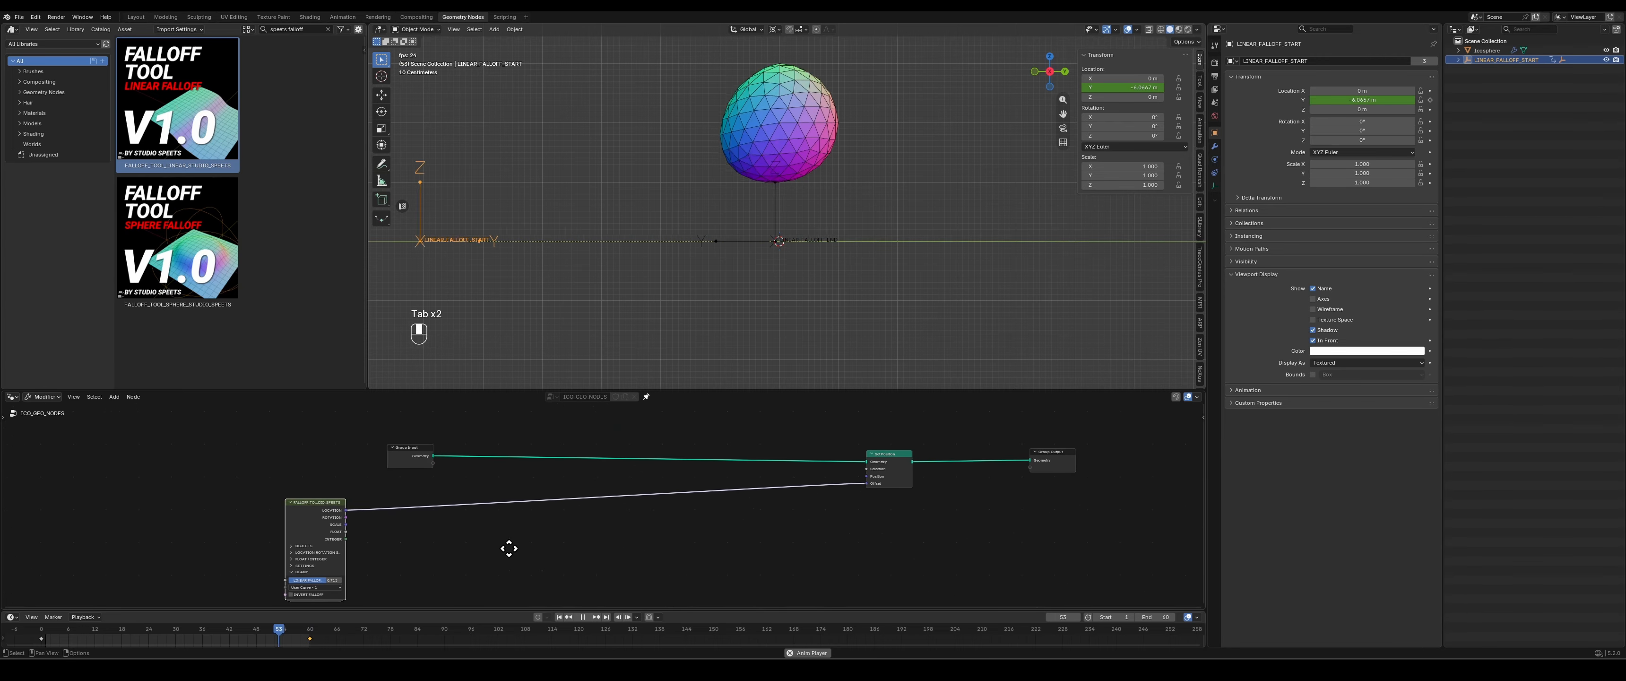
{"action": "scroll", "coordinate": [600, 328], "scroll_direction": "up", "scroll_amount": 1}
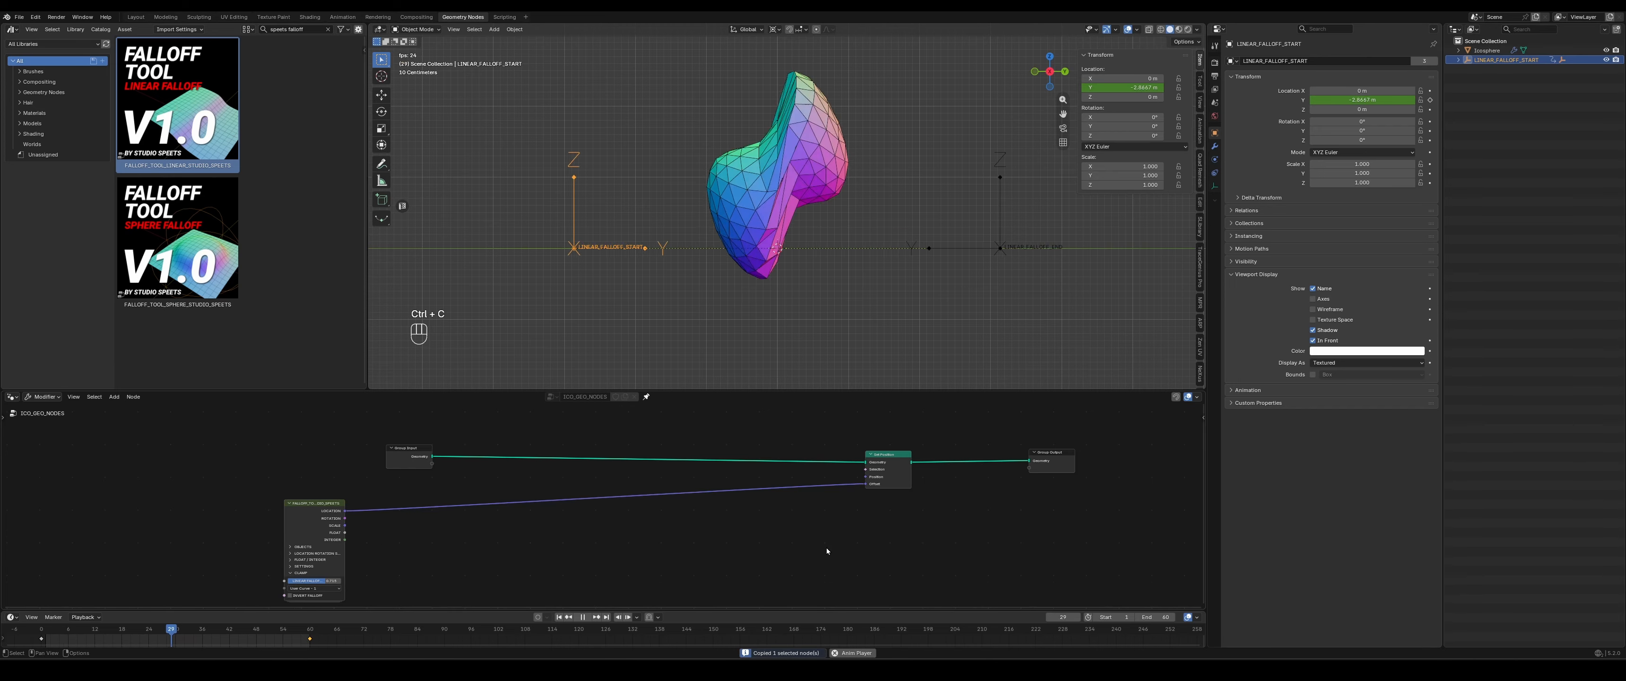
- Duplicate the linear falloff tool node and place the copy below the link to the Offset input
{"action": "key", "text": "ctrl+c"}
{"action": "key", "text": "ctrl+v"}
{"action": "left_click", "coordinate": [743, 521]}
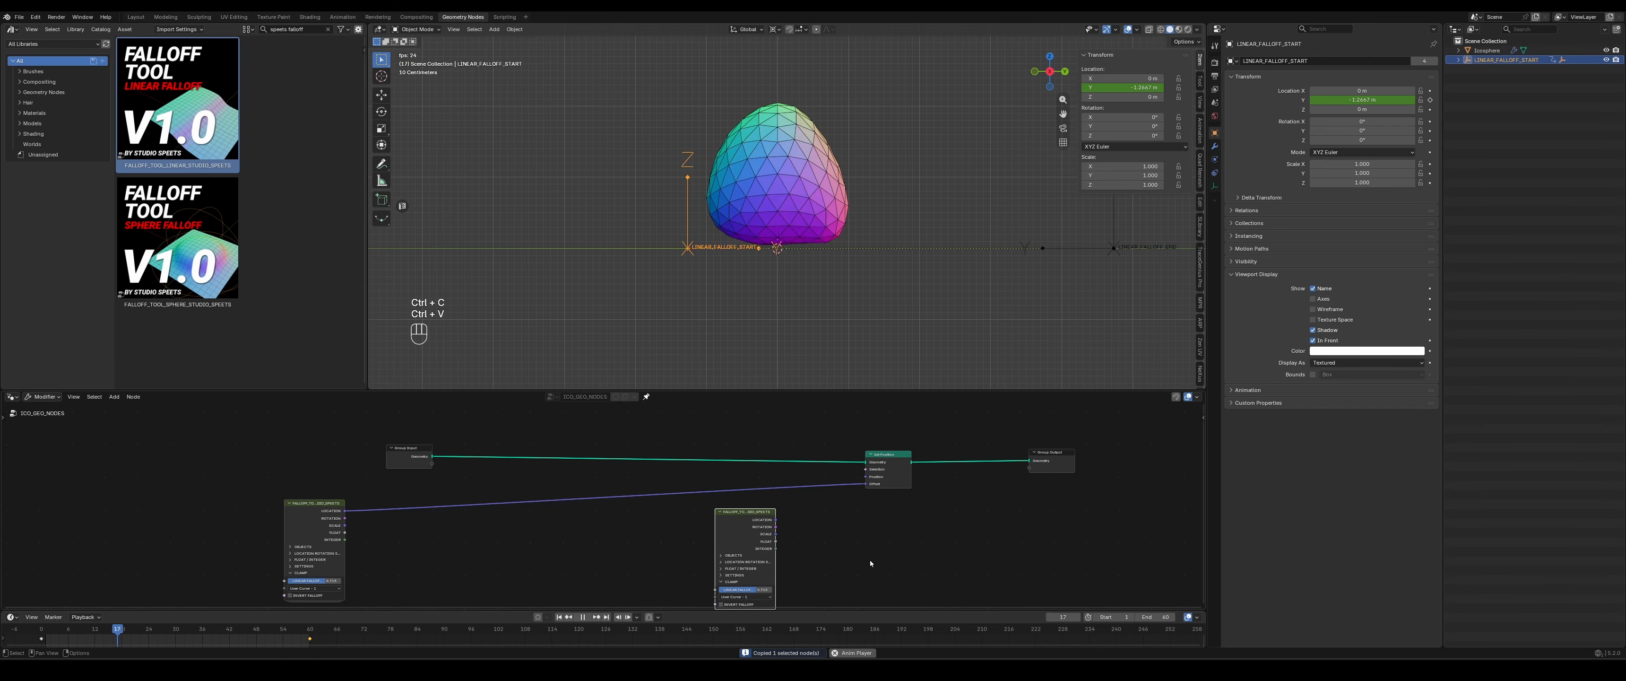
{"action": "middle_click_drag", "start_coordinate": [871, 561], "coordinate": [820, 522]}
- Widen the duplicated falloff node and expand its Objects section to inspect the assigned start and end empties
{"action": "scroll", "coordinate": [816, 517], "scroll_direction": "up", "scroll_amount": 2}
{"action": "scroll", "coordinate": [815, 515], "scroll_direction": "up", "scroll_amount": 1}
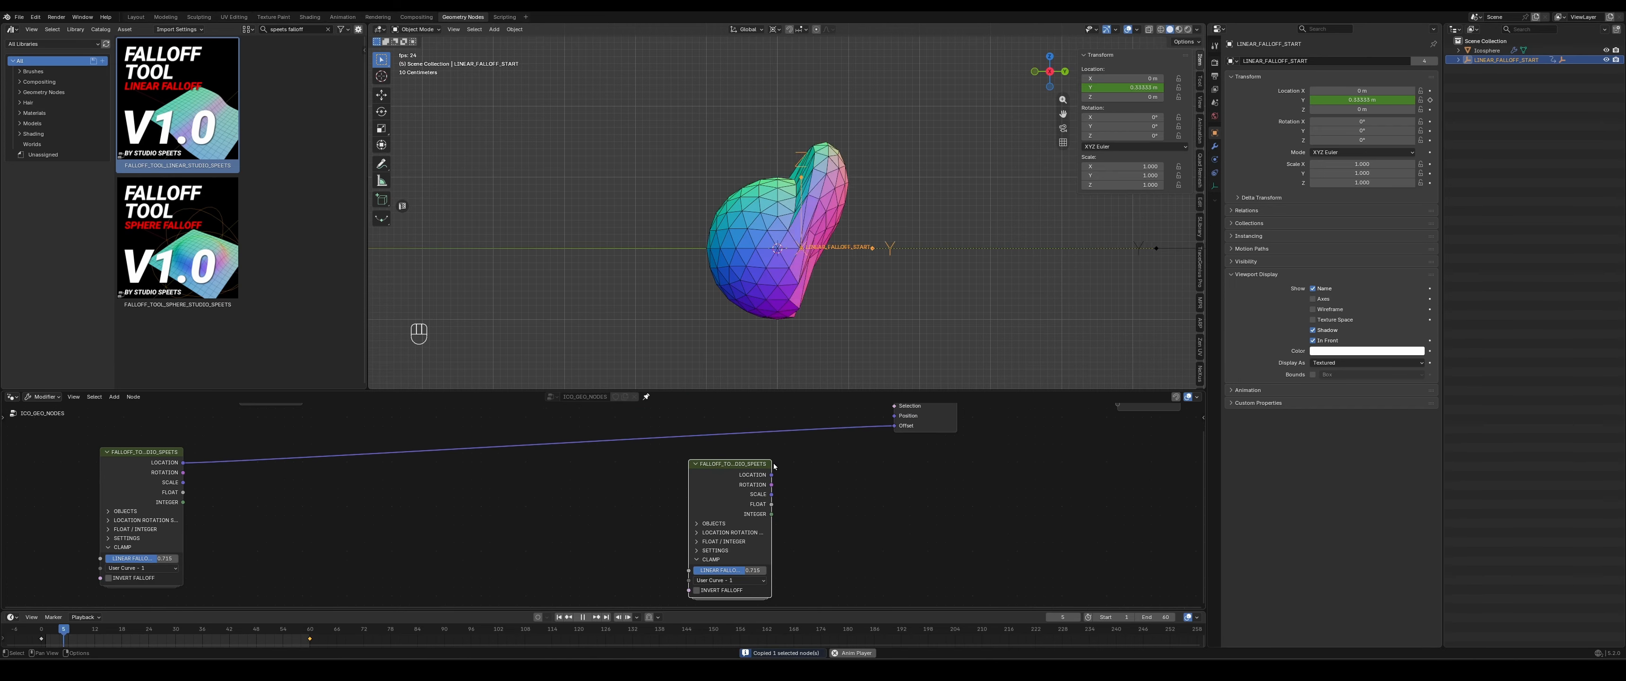
{"action": "left_click_drag", "start_coordinate": [771, 474], "coordinate": [849, 474]}
{"action": "left_click", "coordinate": [715, 523]}
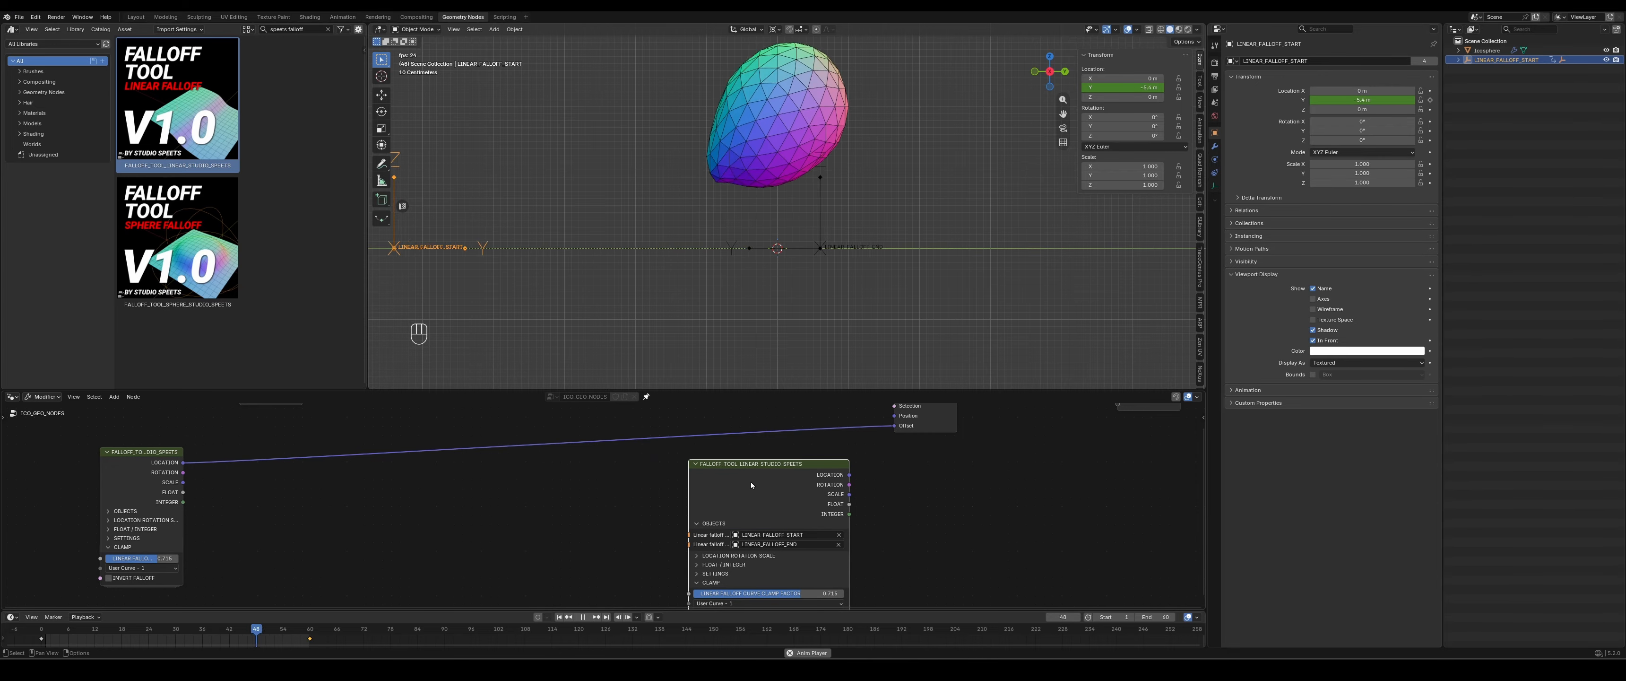
{"action": "left_click_drag", "start_coordinate": [727, 483], "coordinate": [547, 487]}
{"action": "scroll", "coordinate": [751, 500], "scroll_direction": "down", "scroll_amount": 1}
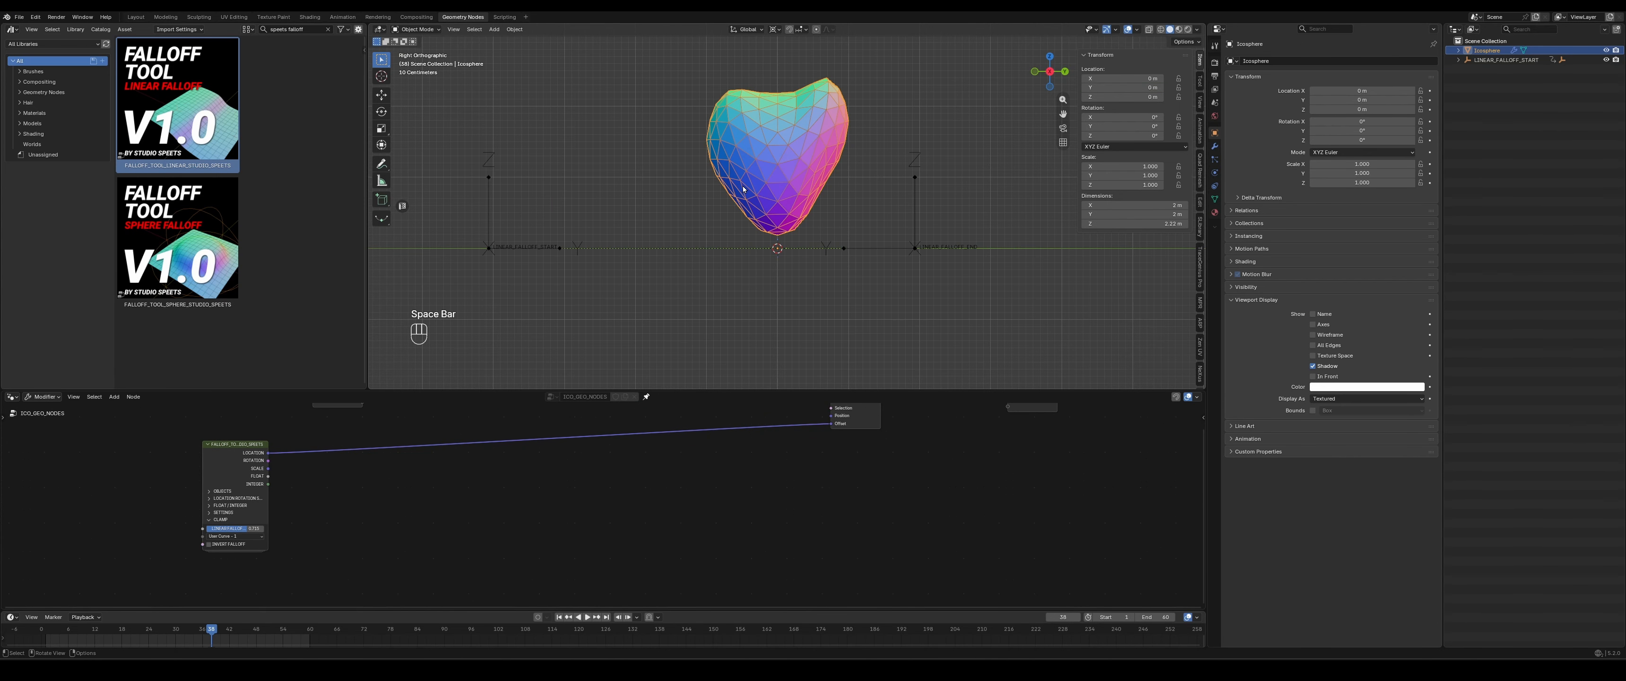
- Delete the ico sphere, and undo a trial deletion of the LINEAR_FALLOFF_START empty hierarchy
{"action": "middle_click_drag", "start_coordinate": [723, 193], "coordinate": [759, 196]}
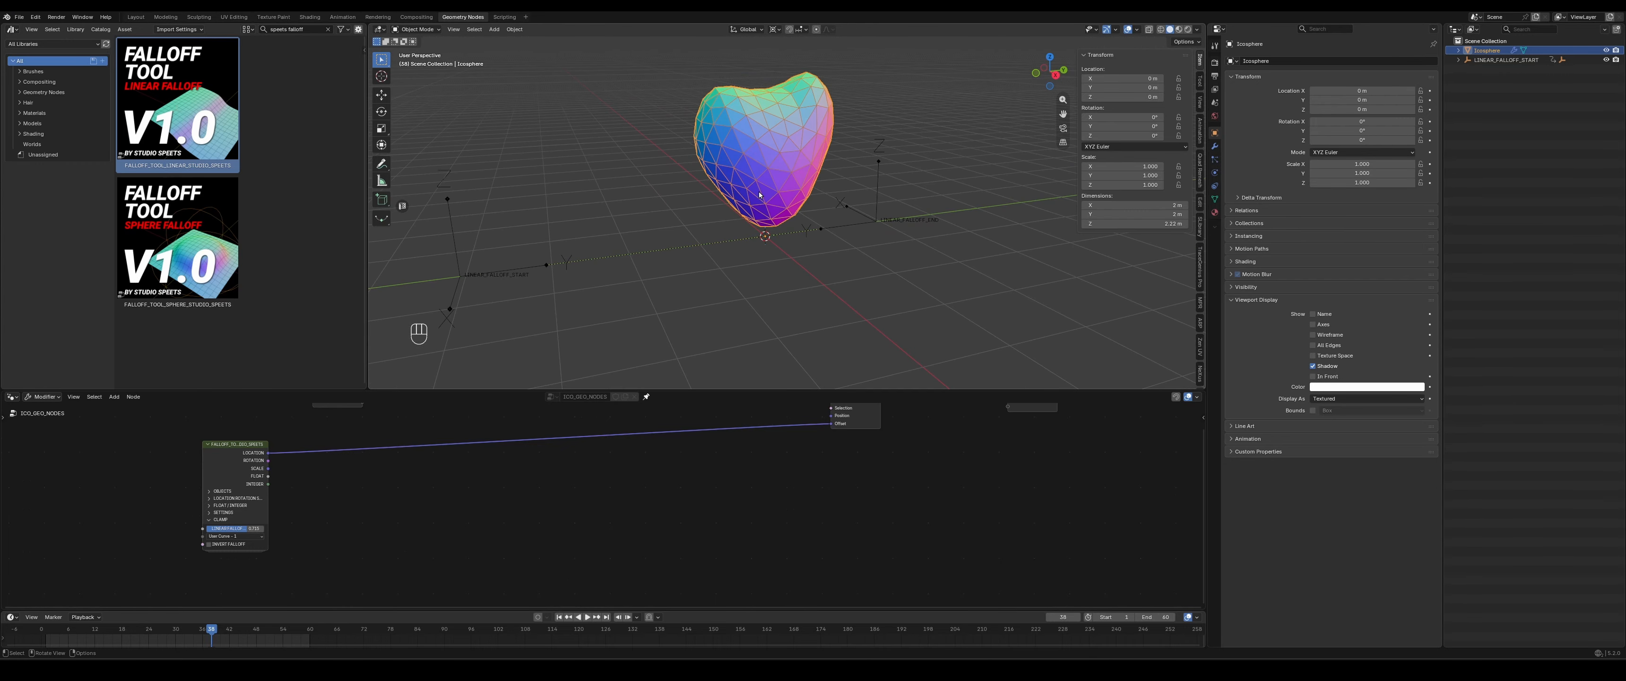
{"action": "key", "text": "Delete"}
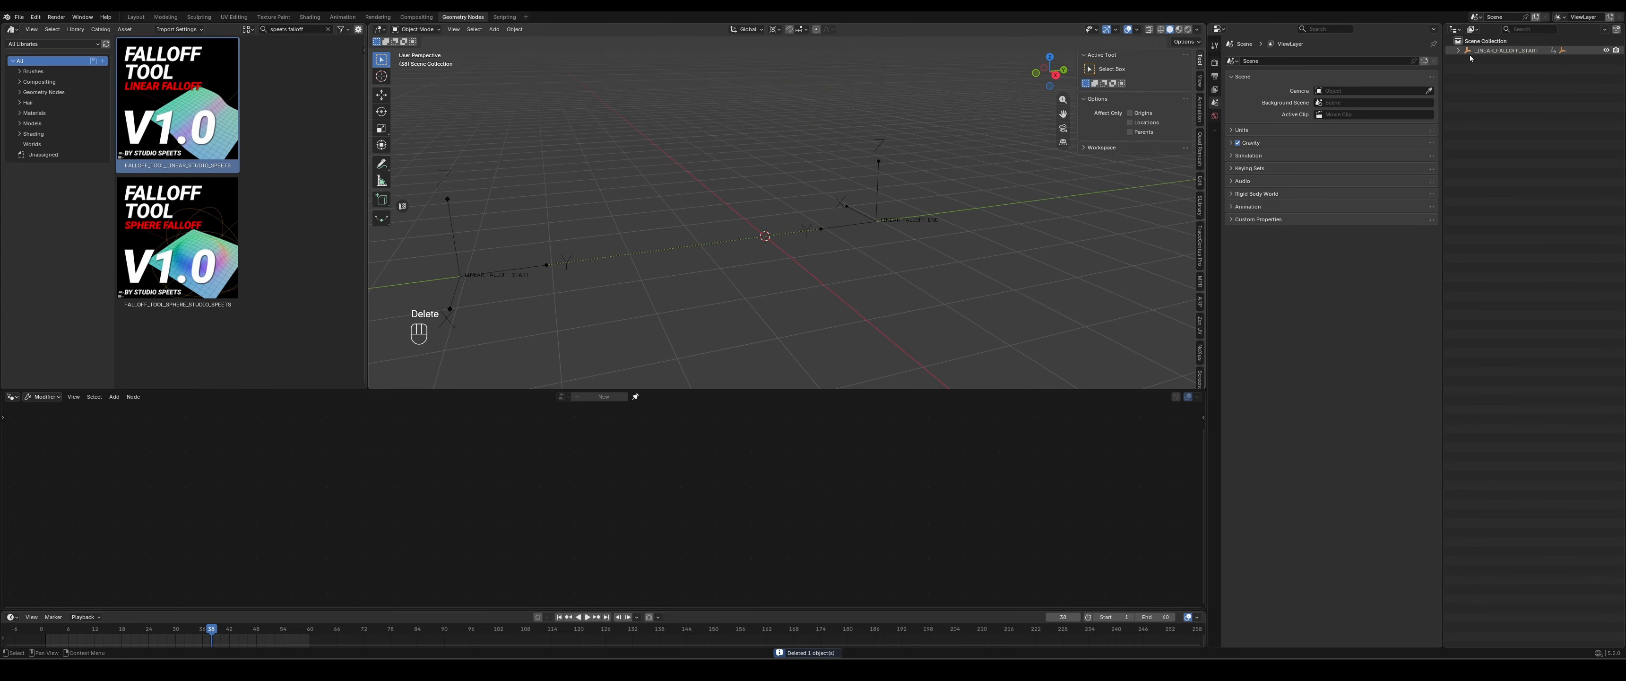
{"action": "key", "text": "Delete"}
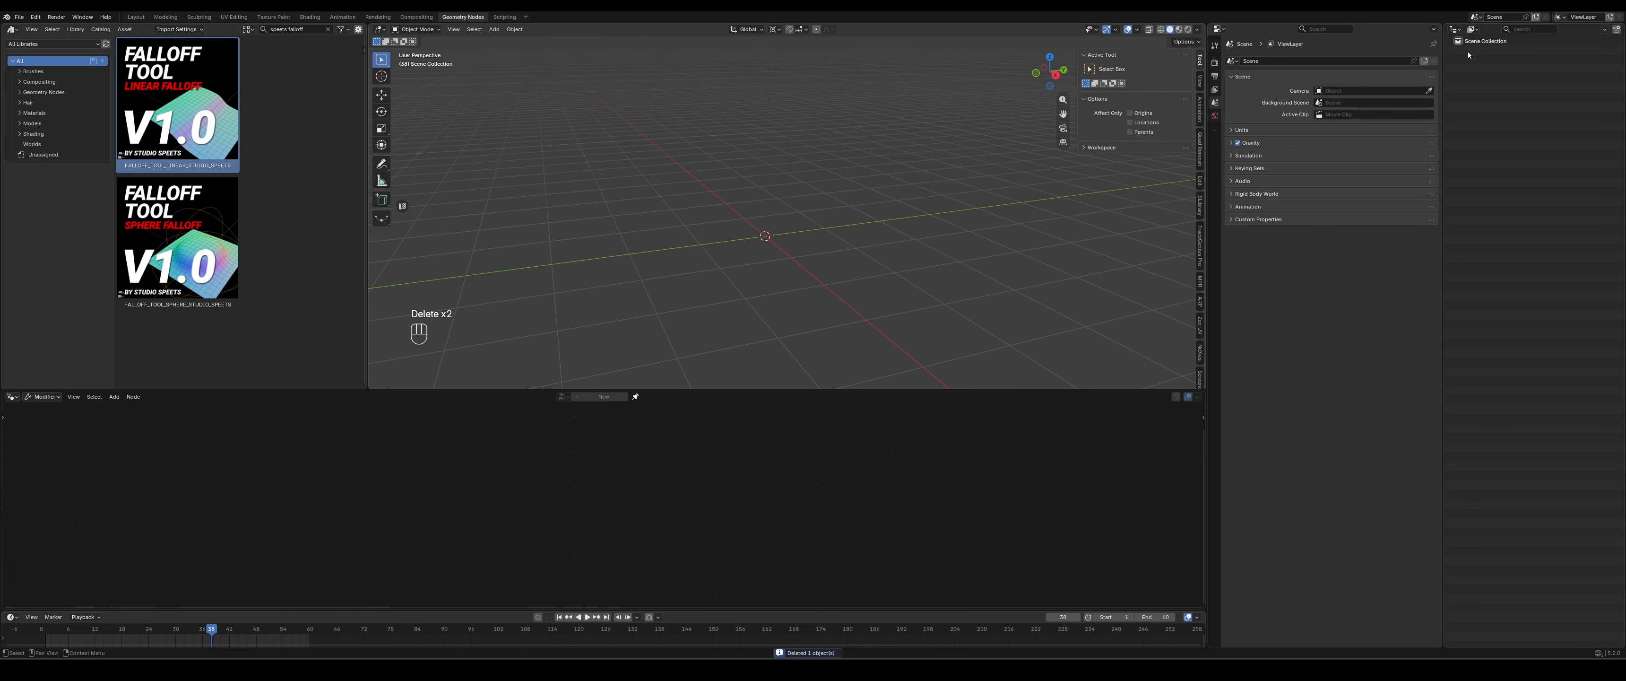
{"action": "key", "text": "ctrl+z"}
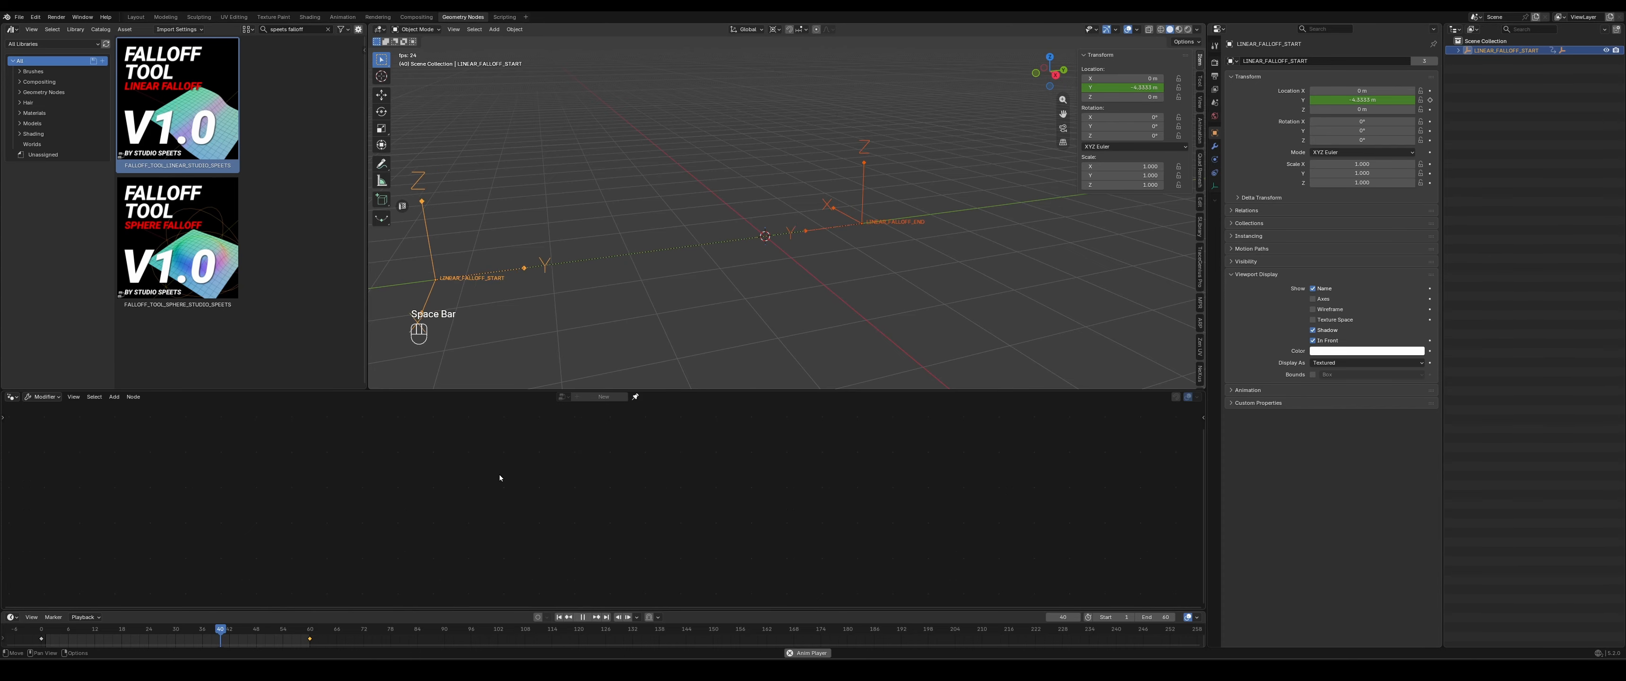
- Add a Monkey mesh at the world origin
{"action": "scroll", "coordinate": [860, 250], "scroll_direction": "down", "scroll_amount": 4}
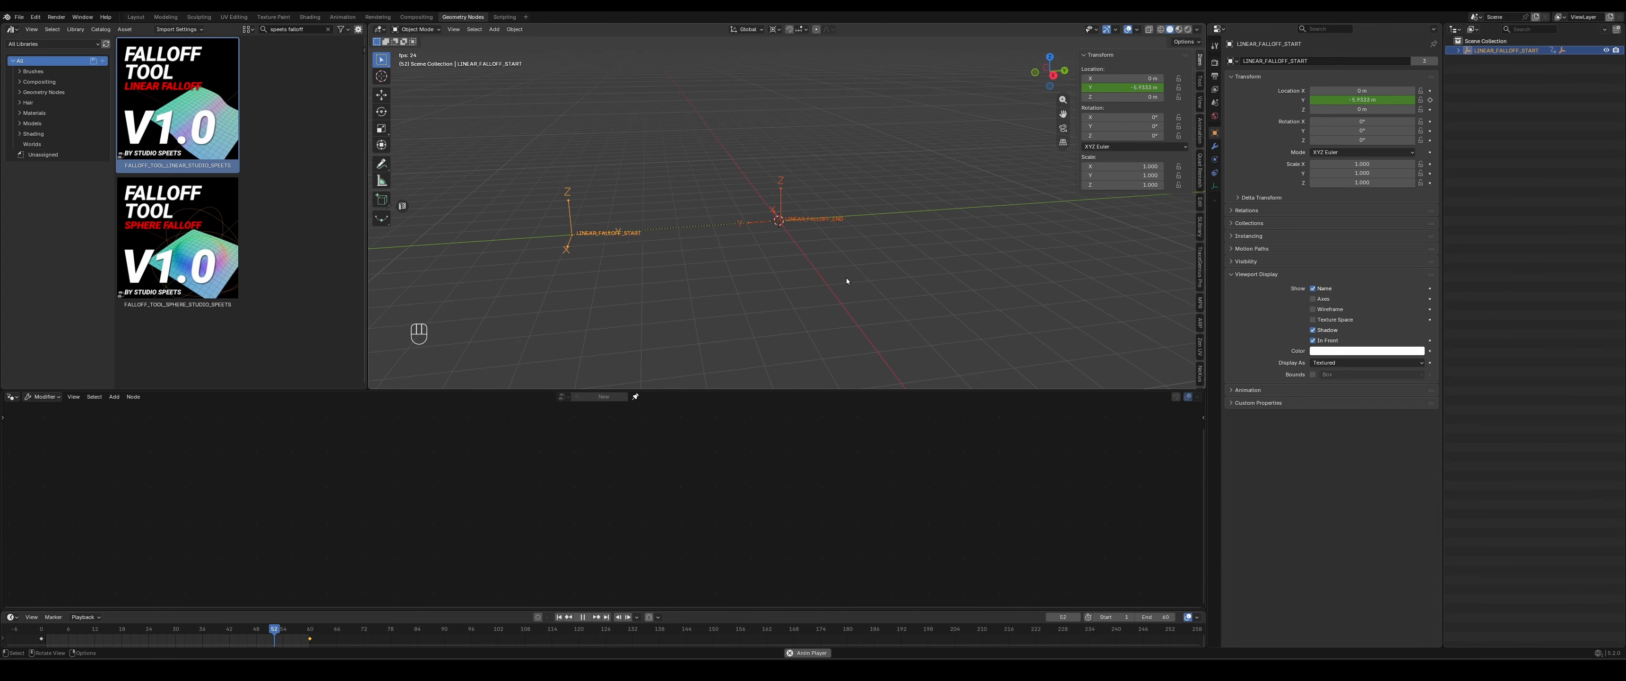
{"action": "key", "text": "shift+a"}
{"action": "mouse_move", "coordinate": [875, 204]}
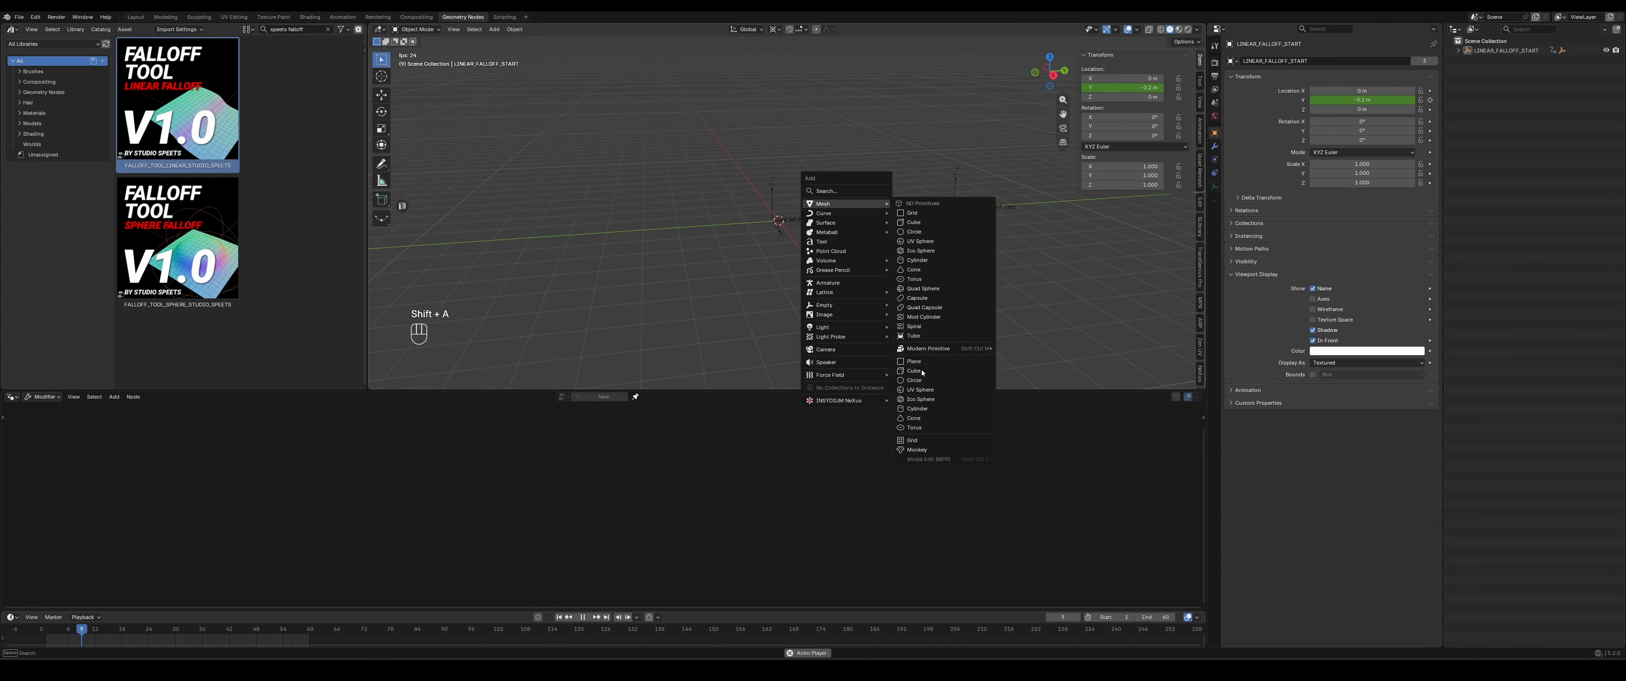
{"action": "left_click", "coordinate": [918, 449]}
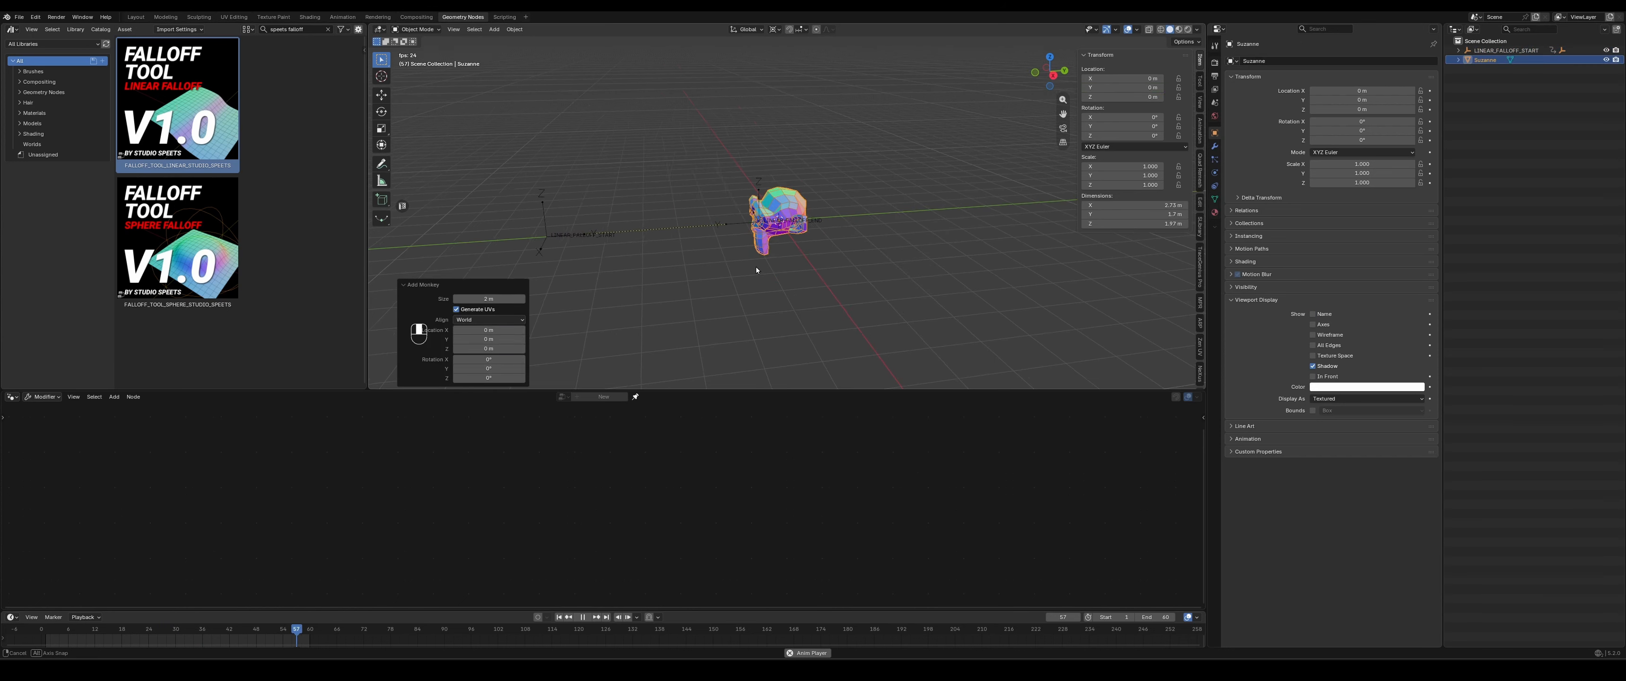
{"action": "middle_click_drag", "start_coordinate": [868, 273], "coordinate": [980, 167]}
{"action": "left_click", "coordinate": [980, 167]}
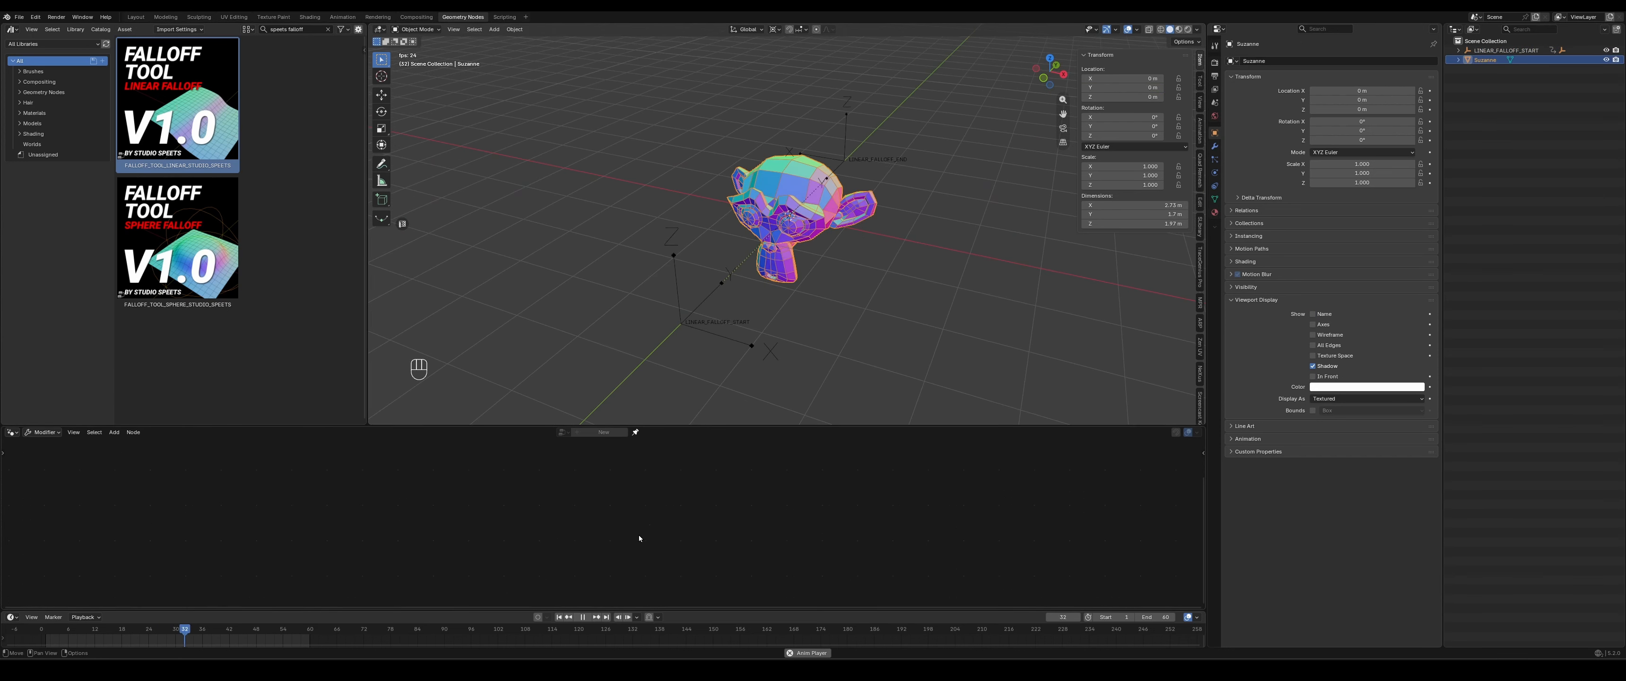
- Create a new geometry nodes tree on the monkey and name it SUZANNE_GEO_NODES
{"action": "left_click", "coordinate": [606, 432]}
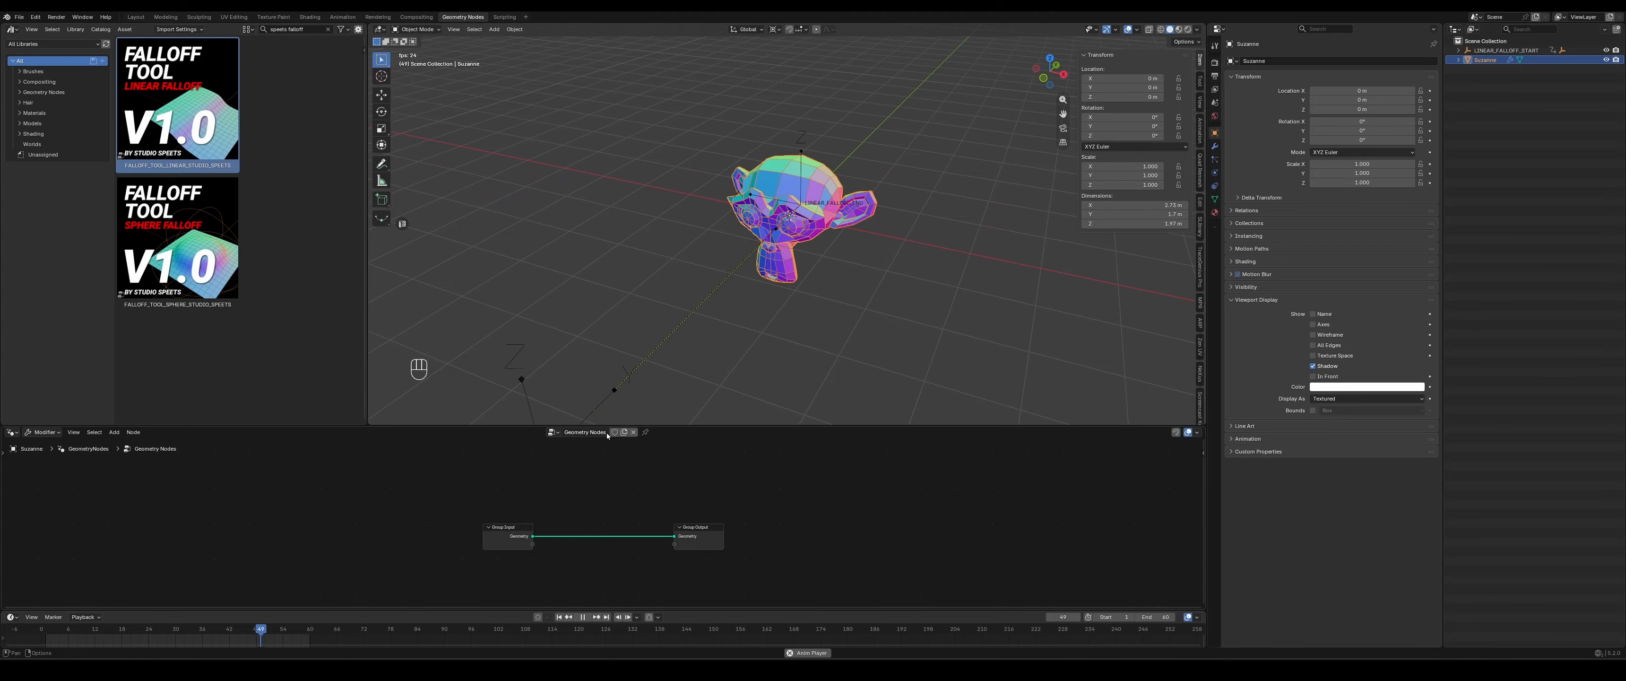
{"action": "left_click", "coordinate": [585, 433]}
{"action": "type", "text": "SUZAN"}
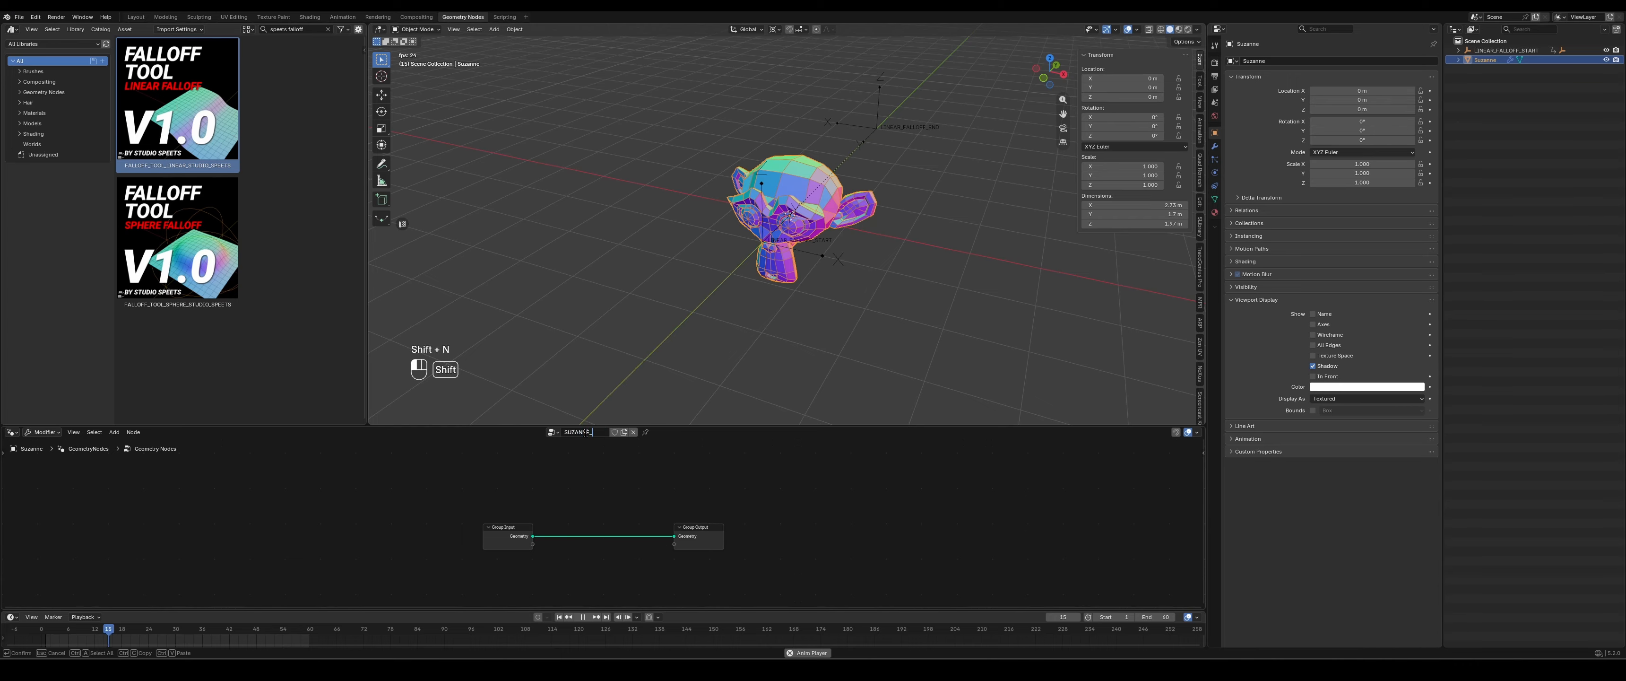
{"action": "type", "text": "NE_GEO_NODES"}
{"action": "key", "text": "Return"}
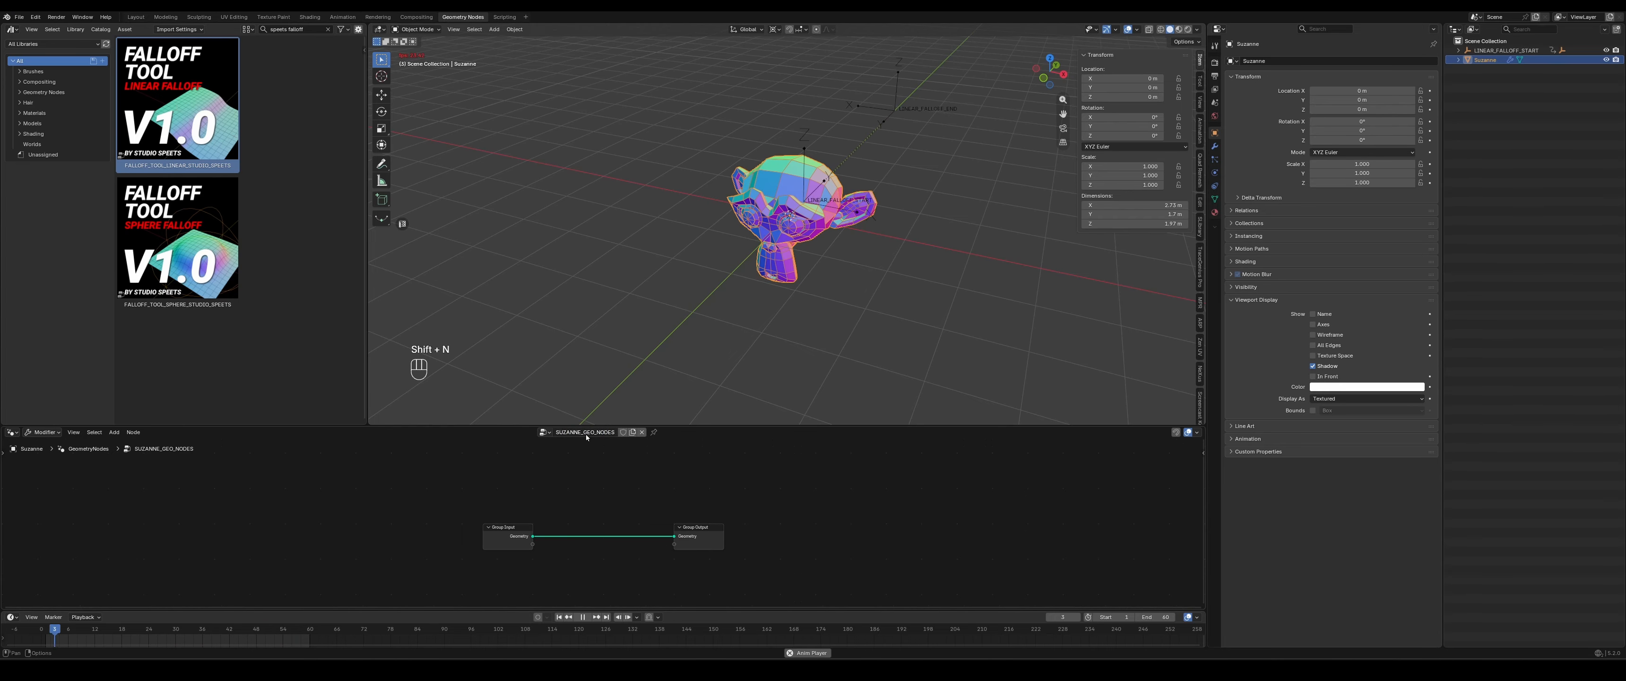
- Add the FALLOFF_TOOL_LINEAR_STUDIO_SPEETS asset to the node tree before the Group Input node, and stop the animation playback
{"action": "left_click_drag", "start_coordinate": [165, 71], "coordinate": [253, 524]}
{"action": "key", "text": "space"}
{"action": "middle_click_drag", "start_coordinate": [897, 269], "coordinate": [853, 294]}
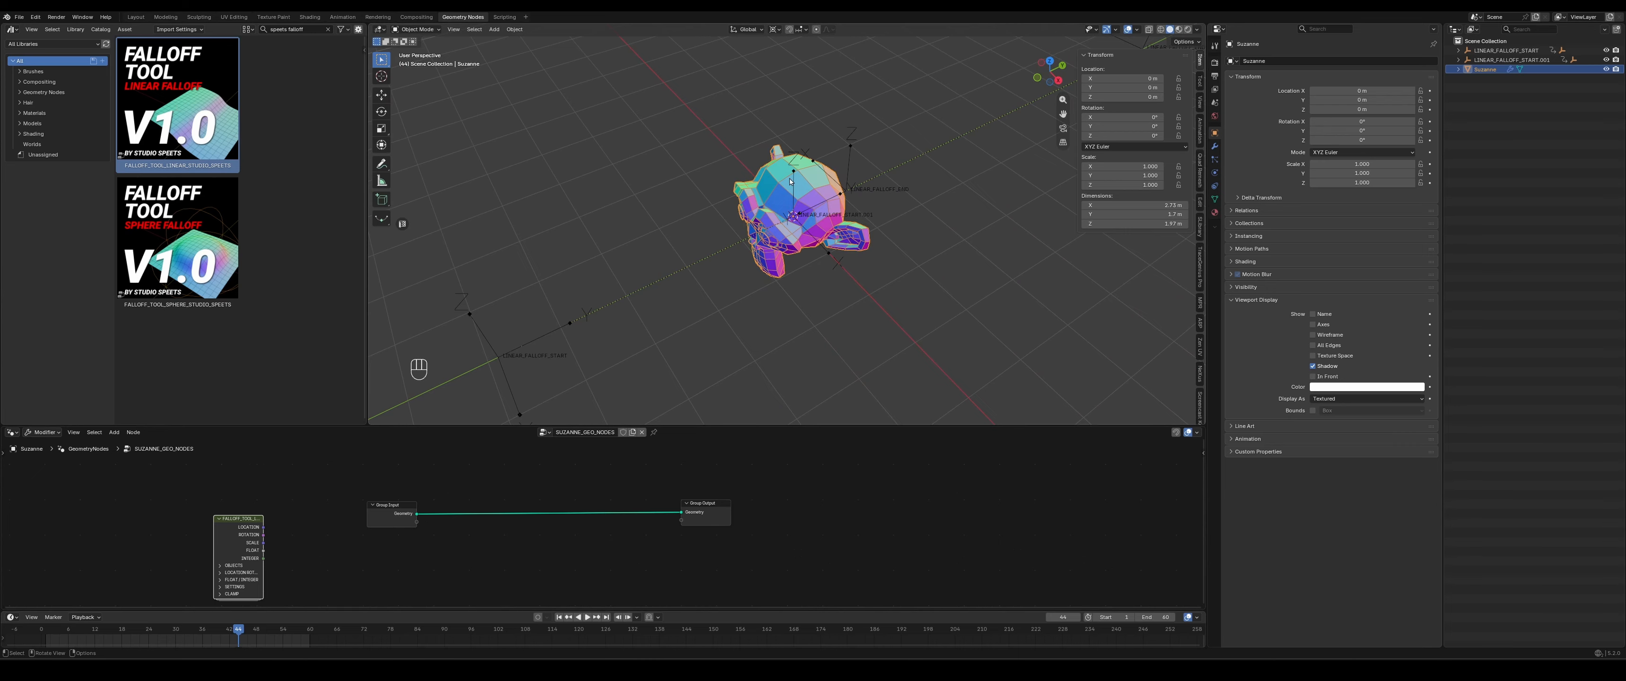
{"action": "scroll", "coordinate": [790, 181], "scroll_direction": "down", "scroll_amount": 3}
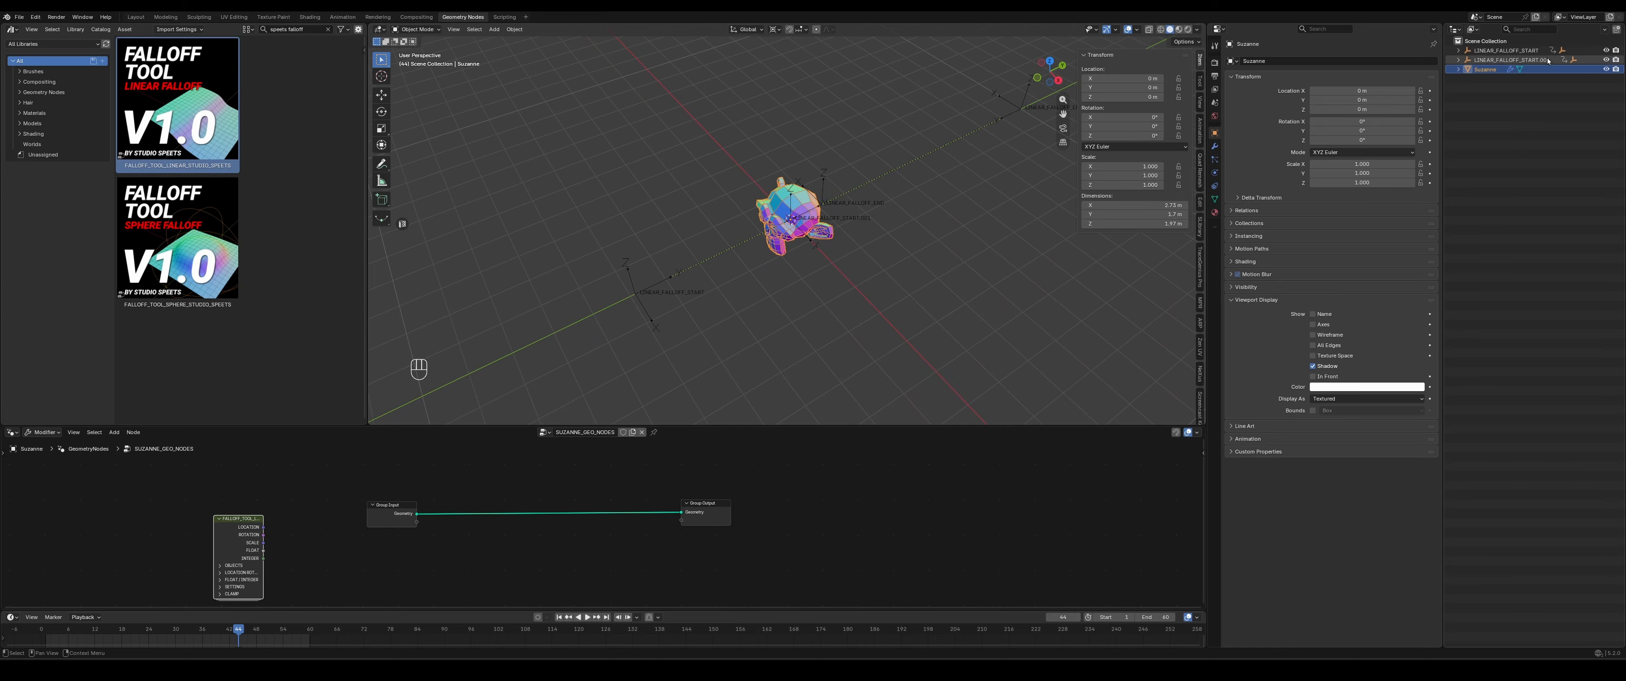
- Delete the duplicate falloff start empty and its child end empty imported with the asset, and restart the animation playback
{"action": "left_click", "coordinate": [1458, 61]}
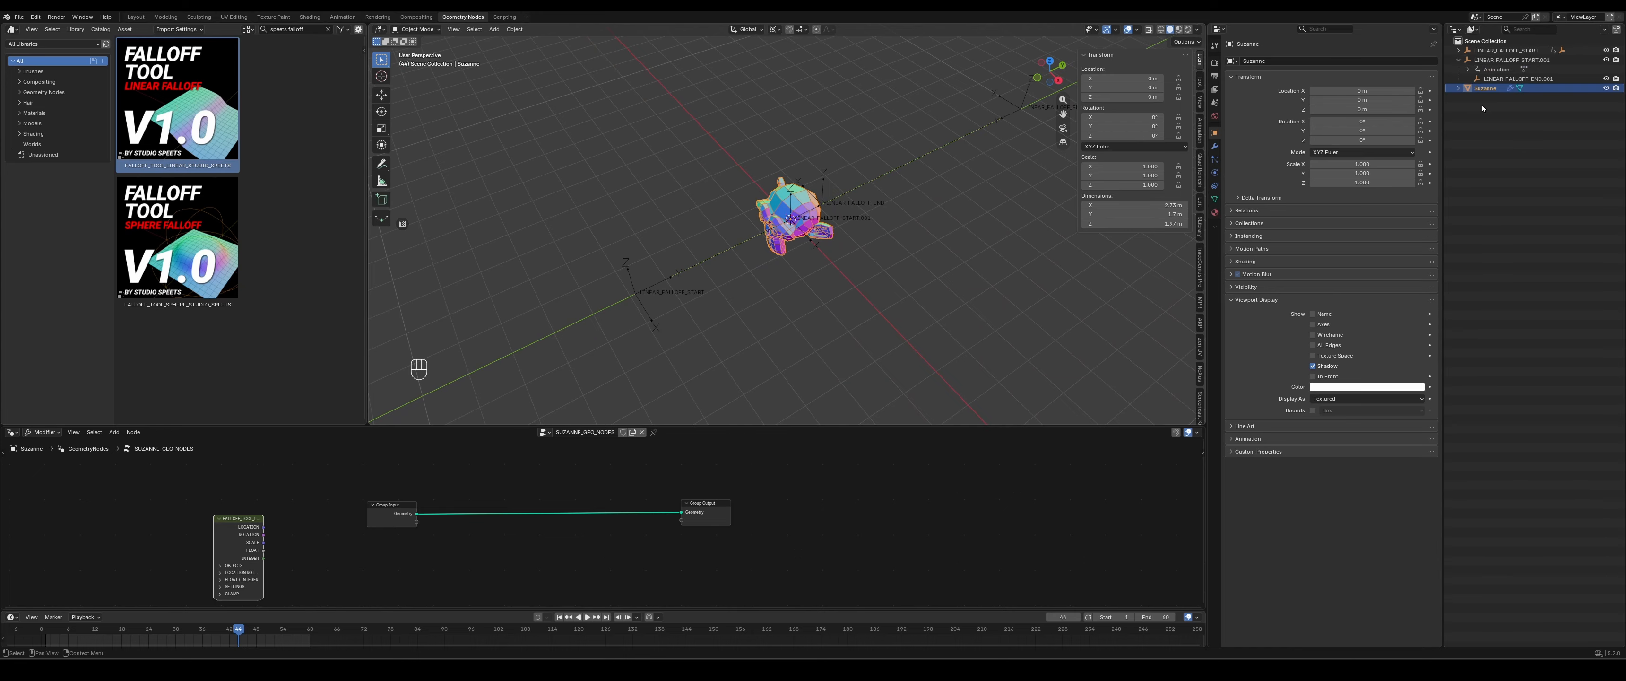
{"action": "left_click", "coordinate": [1467, 60]}
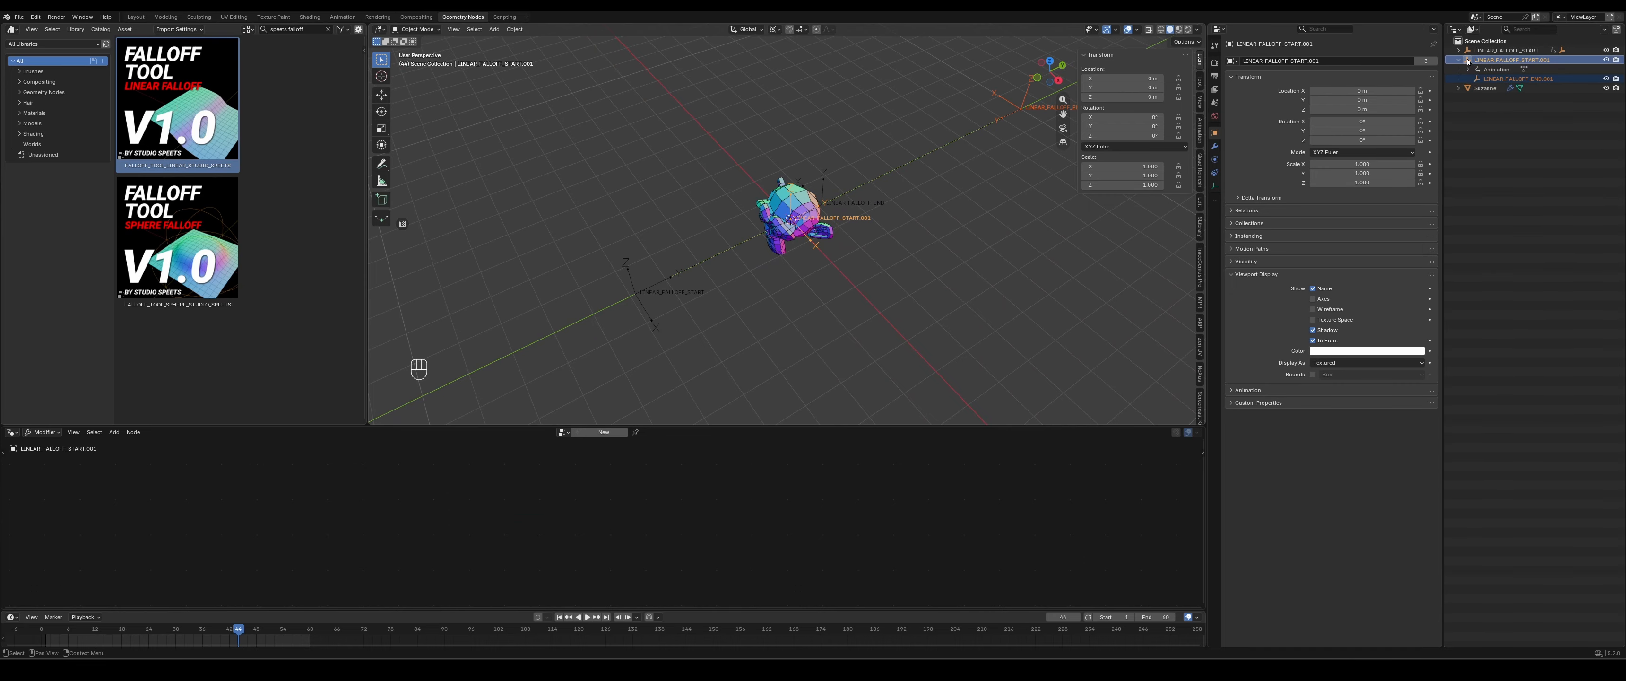
{"action": "key", "text": "Delete"}
{"action": "middle_click_drag", "start_coordinate": [876, 361], "coordinate": [849, 338]}
{"action": "key", "text": "space"}
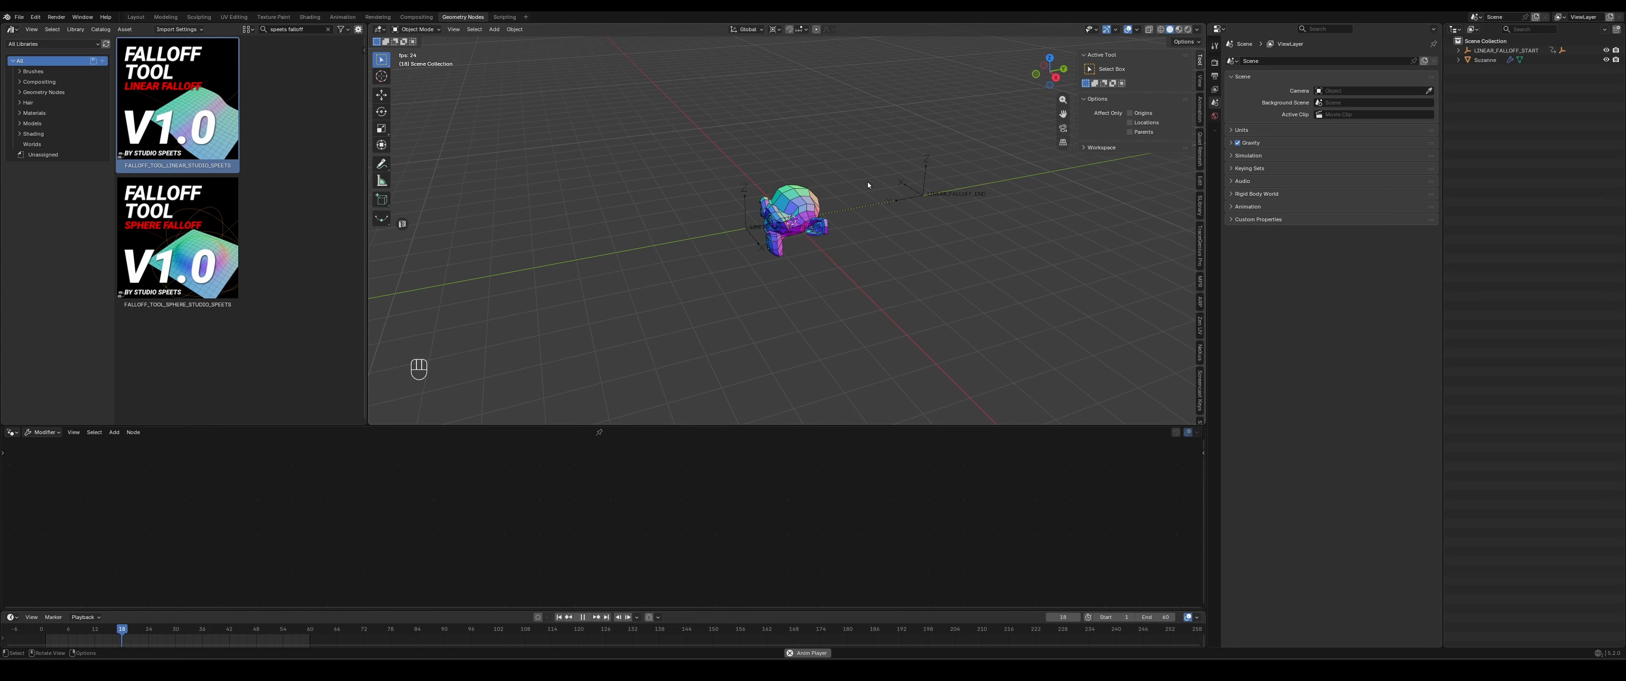
- Select the monkey, expand the falloff tool node's Objects section and widen the node to show its object fields
{"action": "left_click", "coordinate": [788, 196]}
{"action": "scroll", "coordinate": [354, 571], "scroll_direction": "up", "scroll_amount": 3}
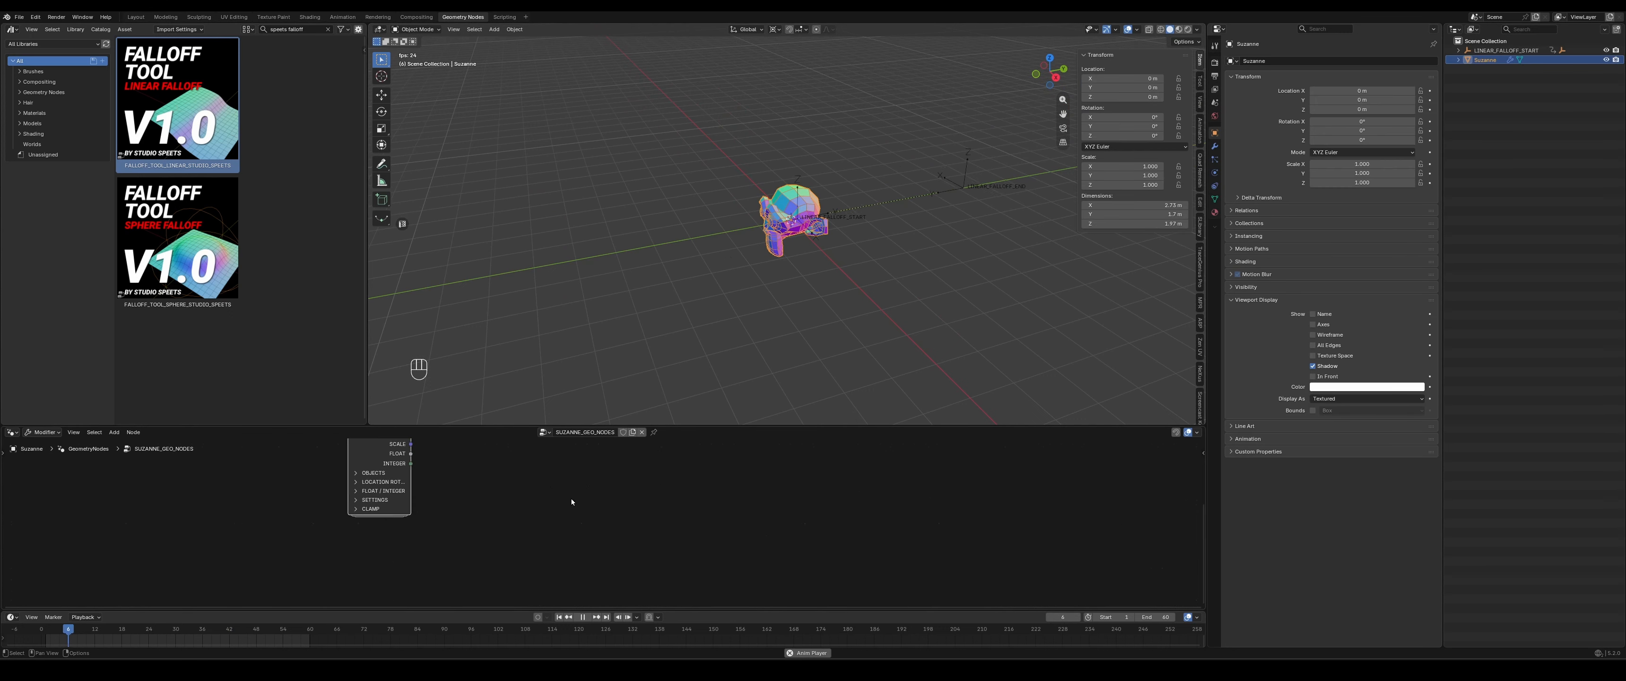
{"action": "left_click", "coordinate": [329, 547]}
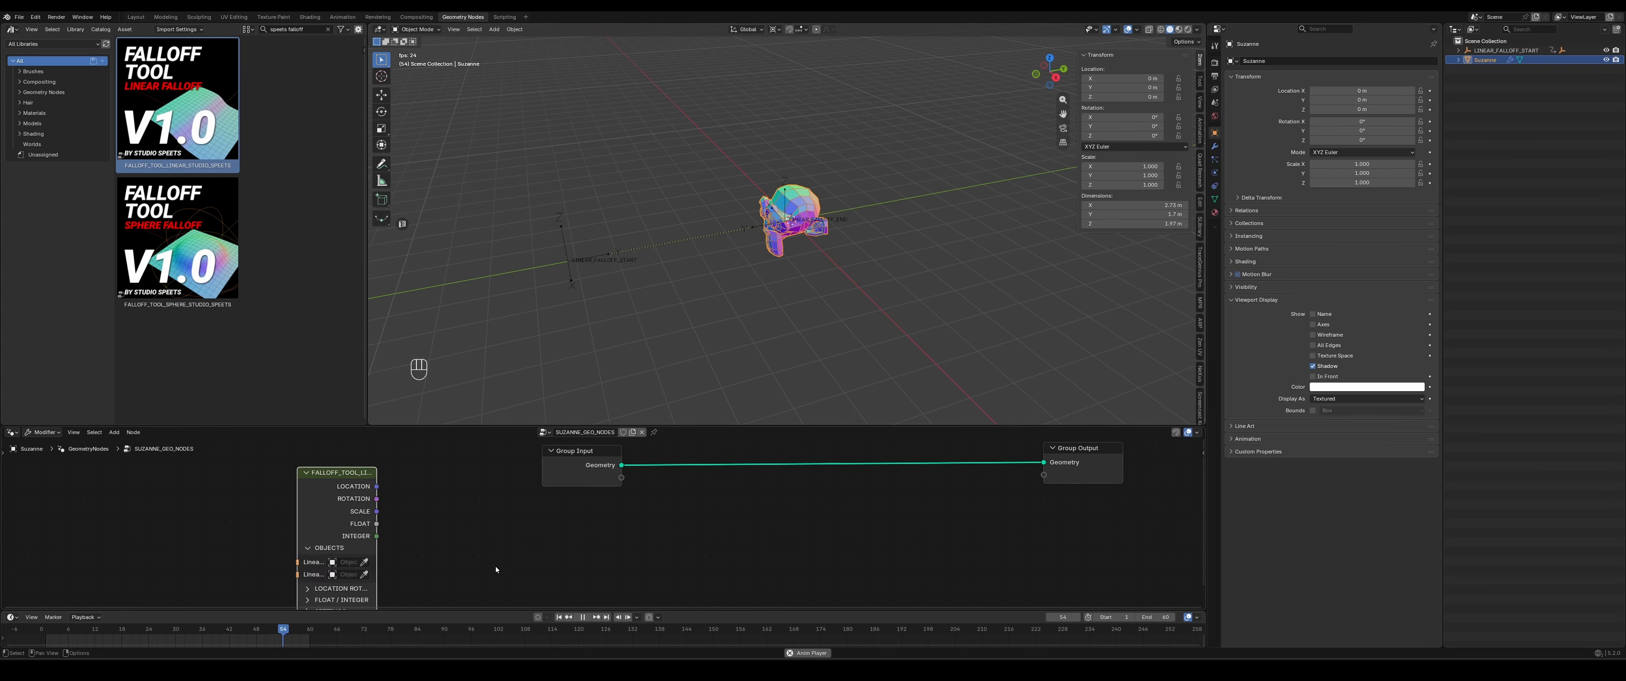
{"action": "middle_click_drag", "start_coordinate": [495, 566], "coordinate": [479, 528]}
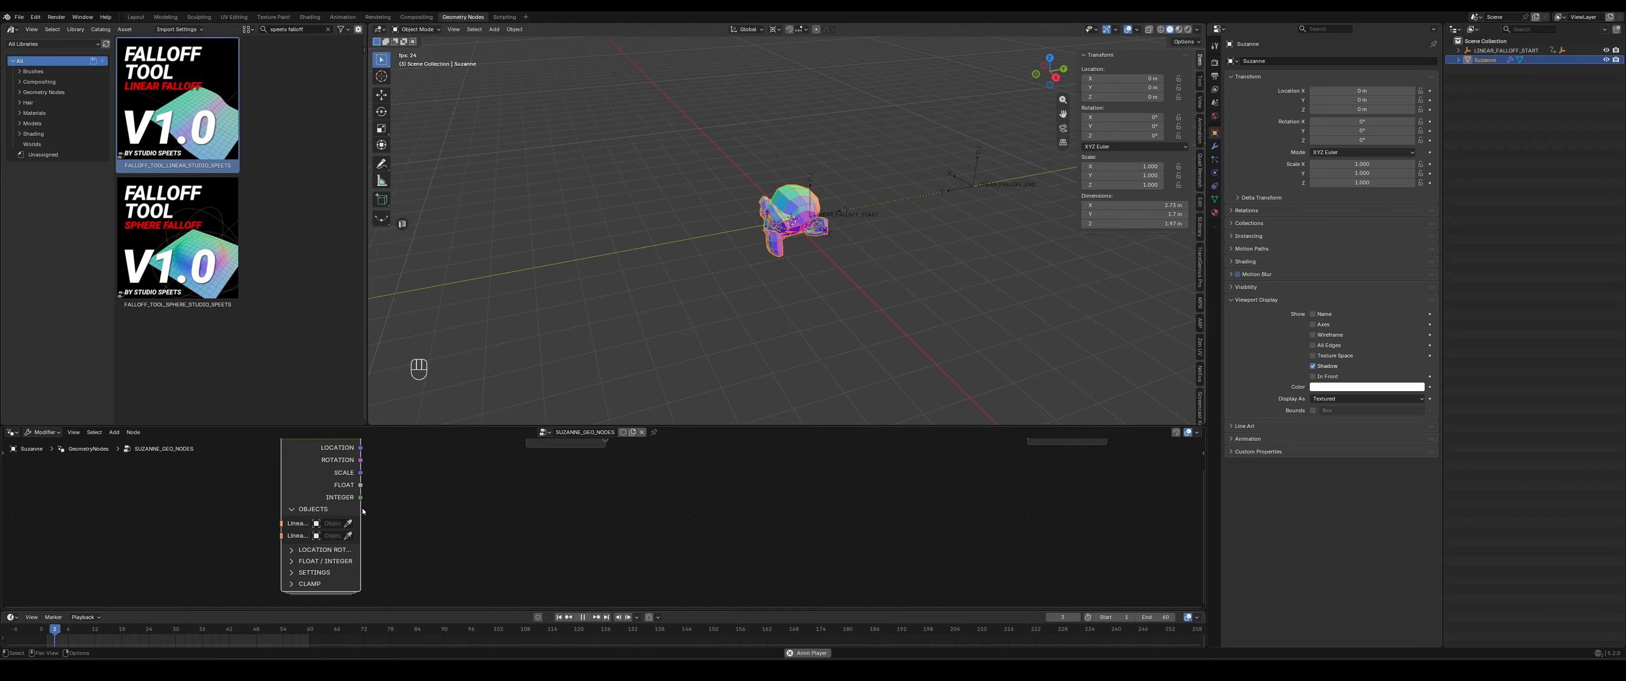
{"action": "left_click_drag", "start_coordinate": [359, 575], "coordinate": [436, 577]}
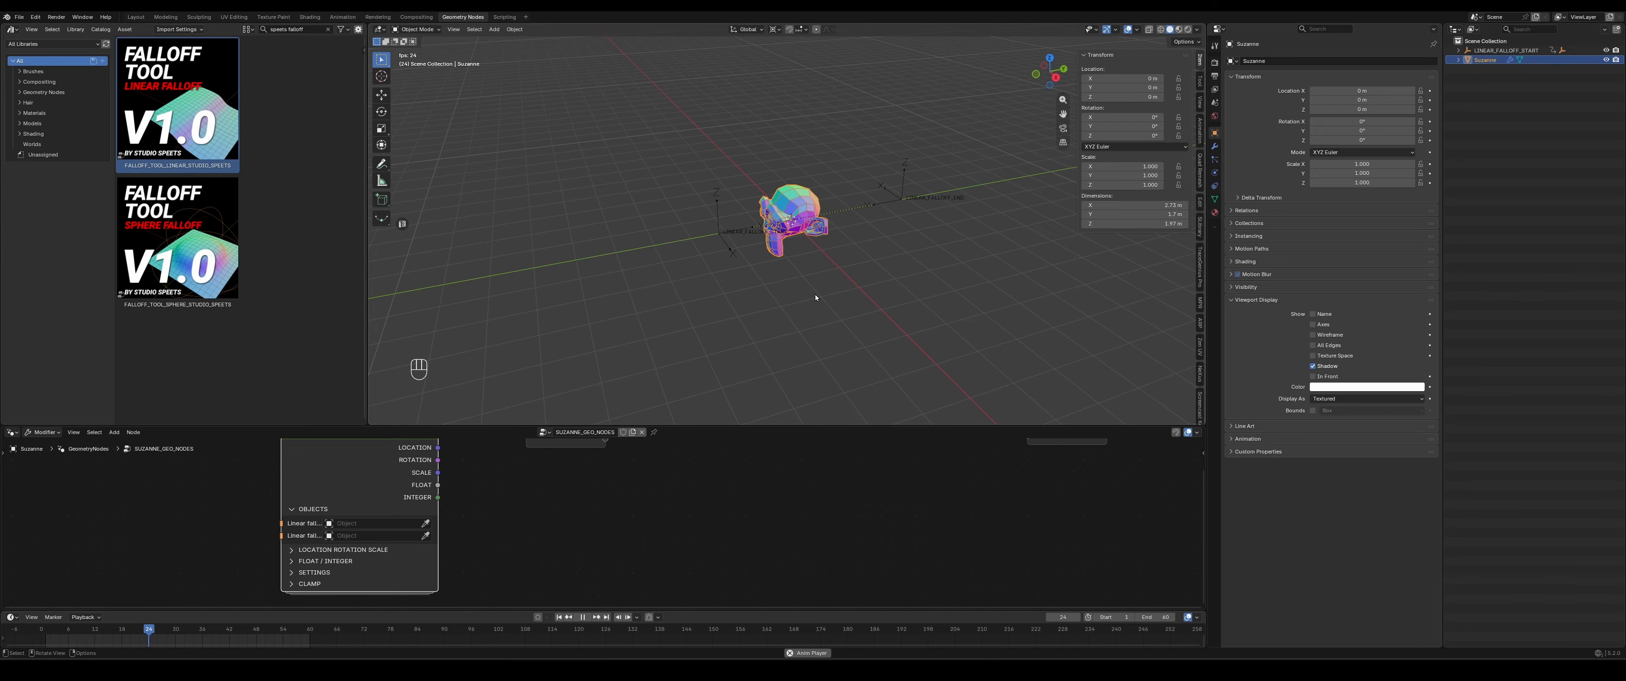
- Stop the playback and assign LINEAR_FALLOFF_START and LINEAR_FALLOFF_END to the falloff node's matching object inputs
{"action": "key", "text": "space"}
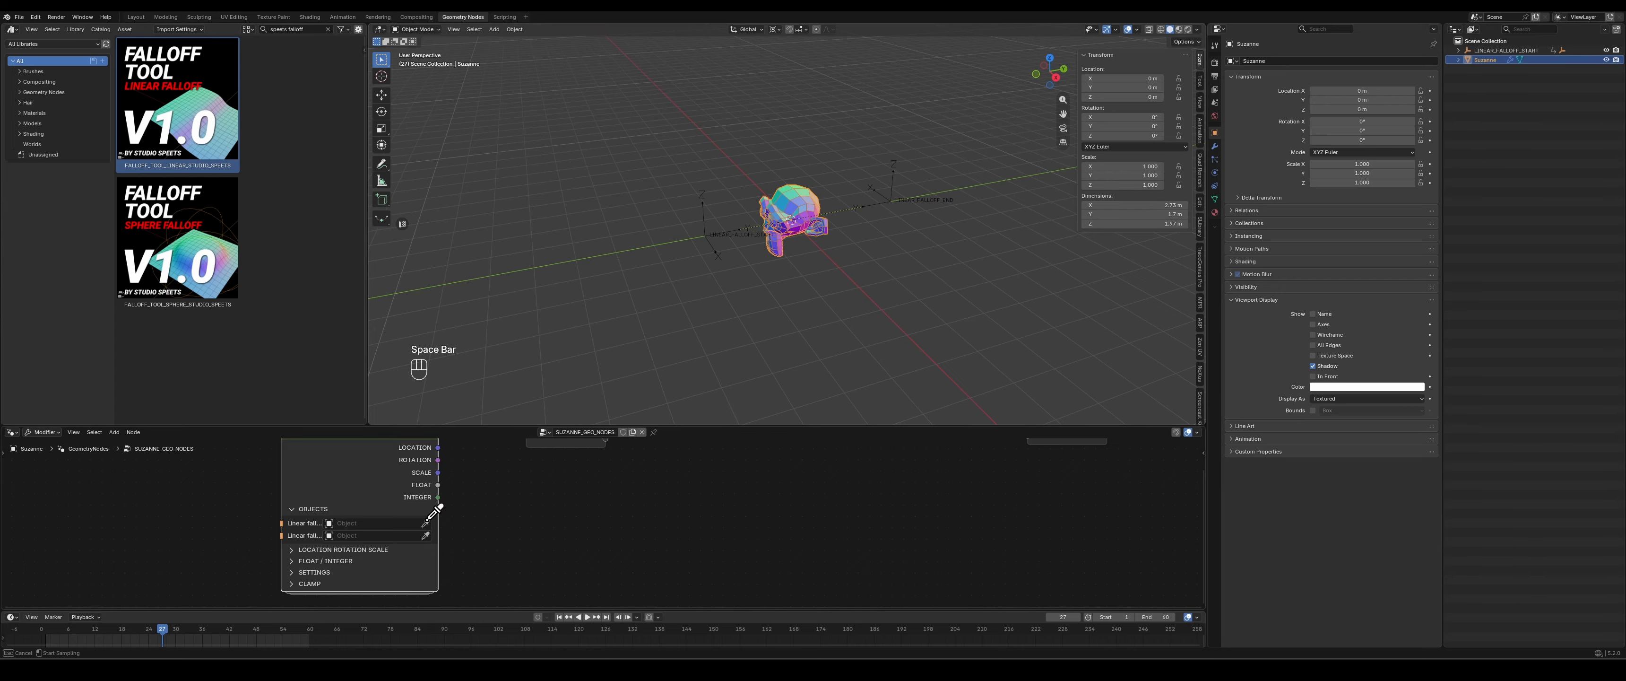
{"action": "left_click", "coordinate": [734, 231]}
{"action": "left_click", "coordinate": [386, 535]}
{"action": "left_click", "coordinate": [405, 415]}
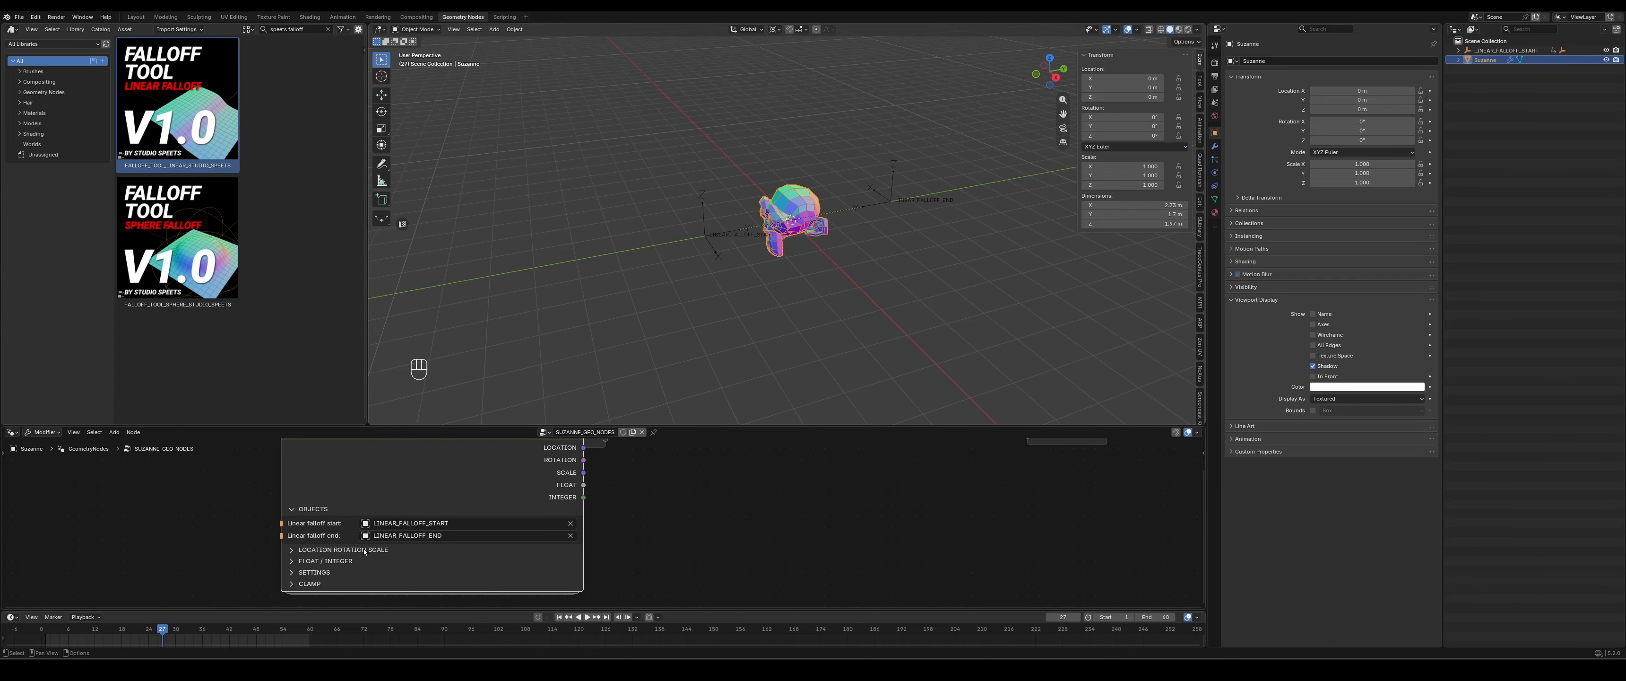
- Move the falloff node clear of the Group Input node, restart the playback and collapse the node's Objects section
{"action": "middle_click_drag", "start_coordinate": [693, 498], "coordinate": [628, 538]}
{"action": "scroll", "coordinate": [526, 510], "scroll_direction": "down", "scroll_amount": 2}
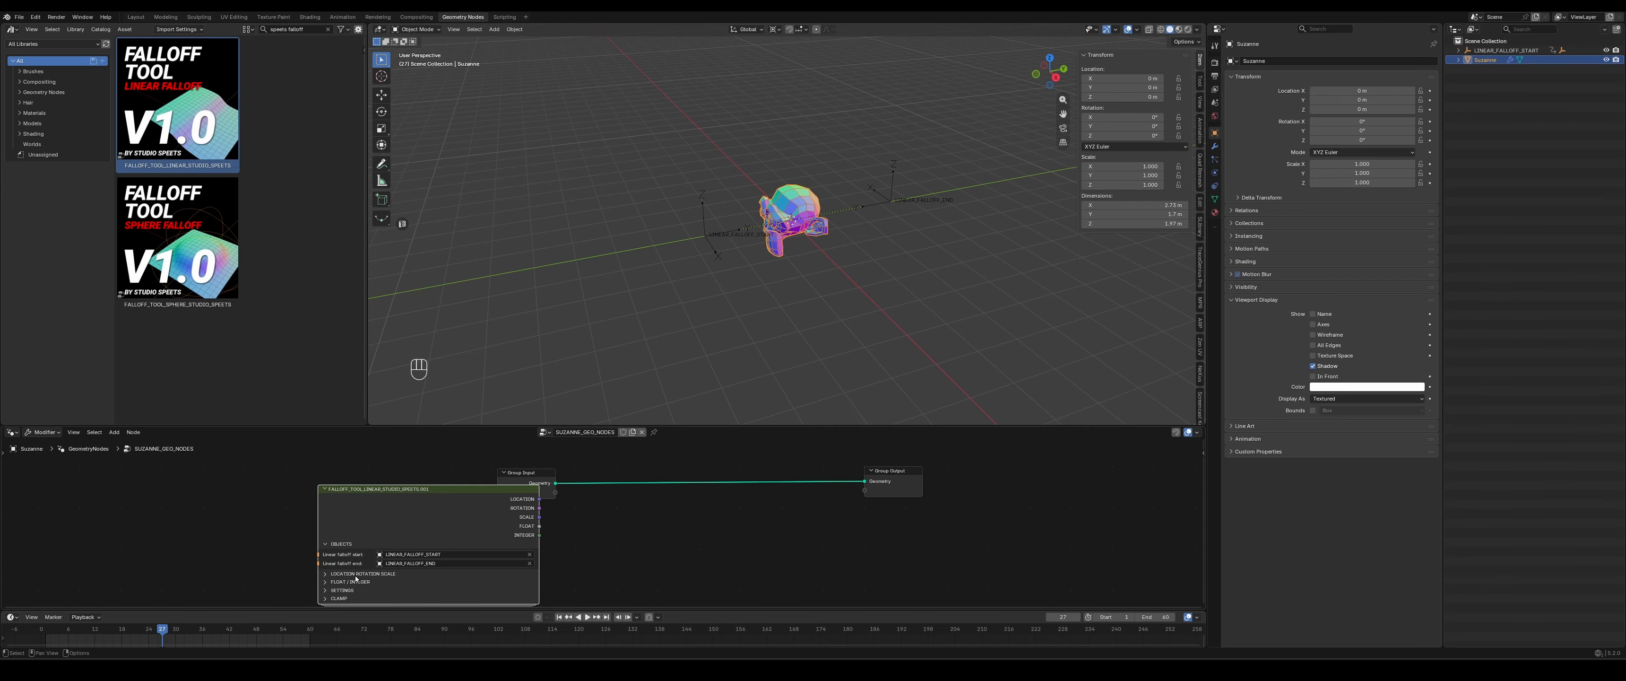
{"action": "key", "text": "g"}
{"action": "left_click", "coordinate": [337, 528]}
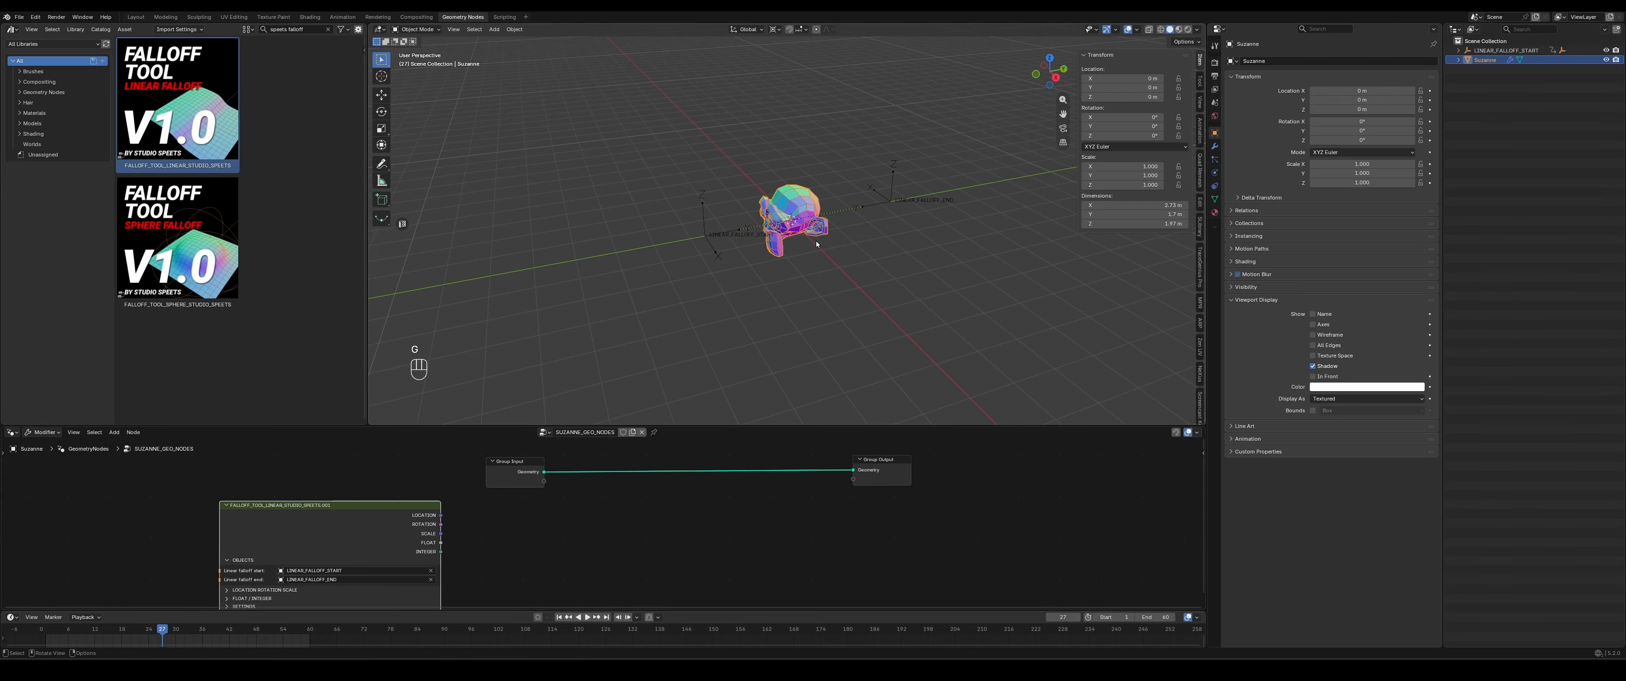
{"action": "key", "text": "space"}
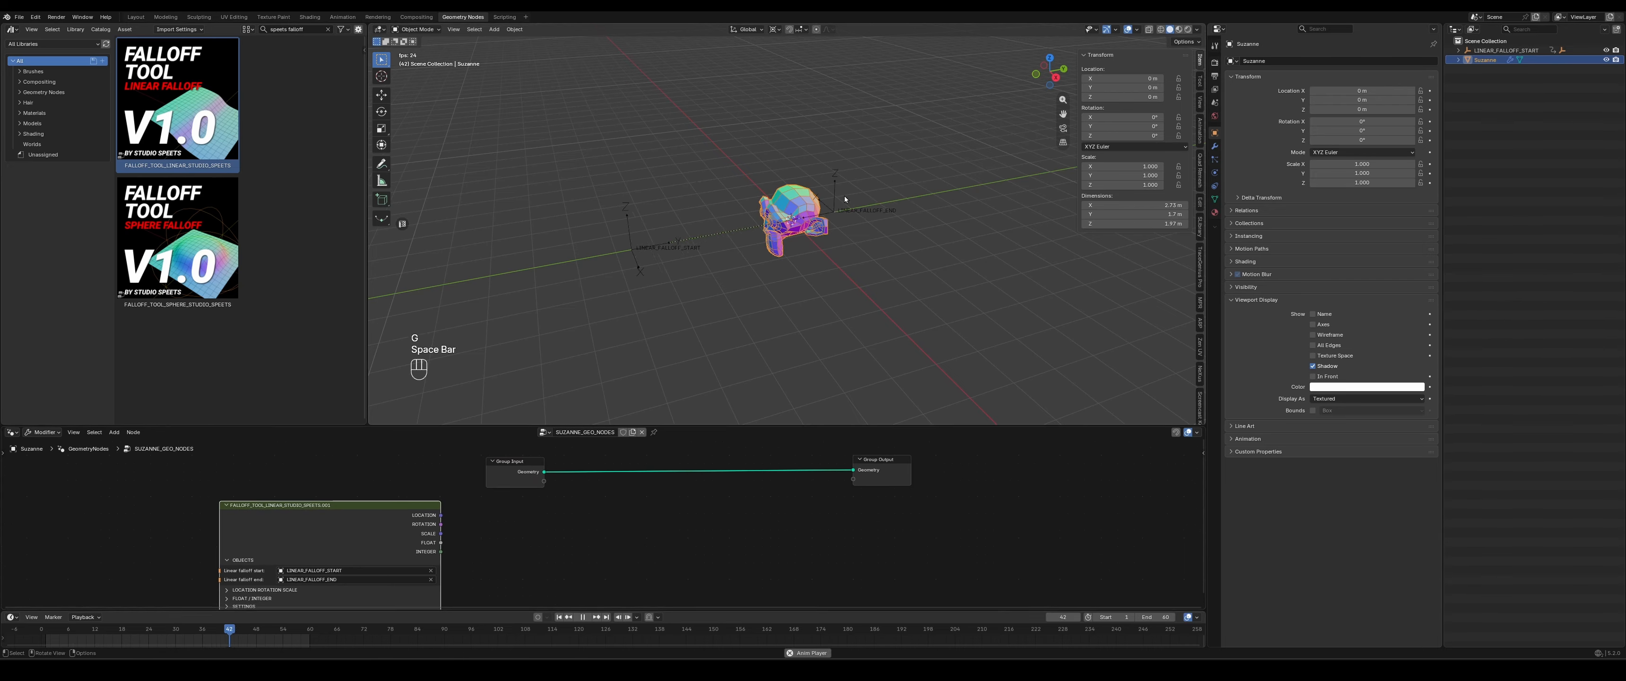
{"action": "middle_click_drag", "start_coordinate": [501, 554], "coordinate": [501, 520]}
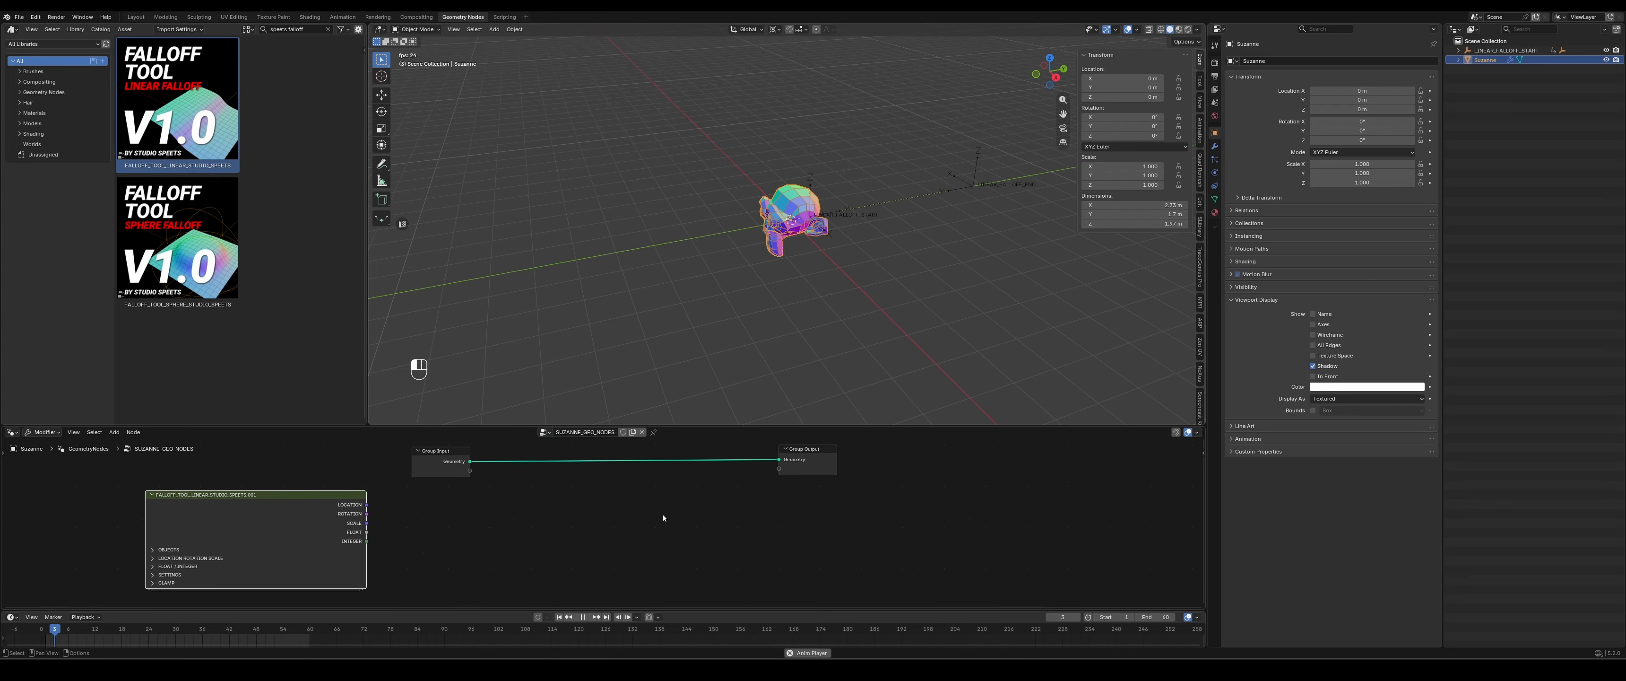
{"action": "left_click", "coordinate": [663, 515]}
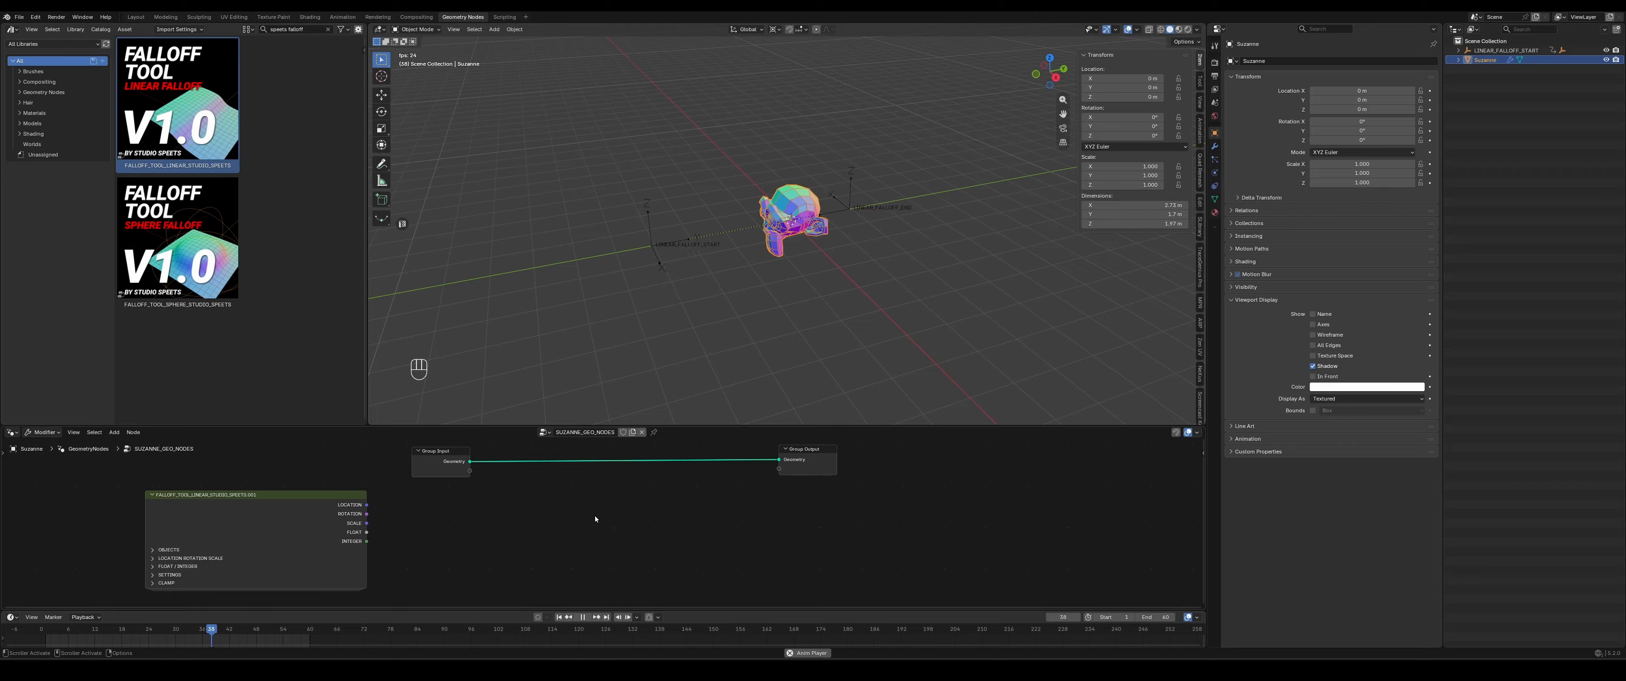
- Insert a Set Position node between Group Input and Group Output, and space out the Set Position and Group Output nodes
{"action": "key", "text": "shift+a"}
{"action": "type", "text": "set pos"}
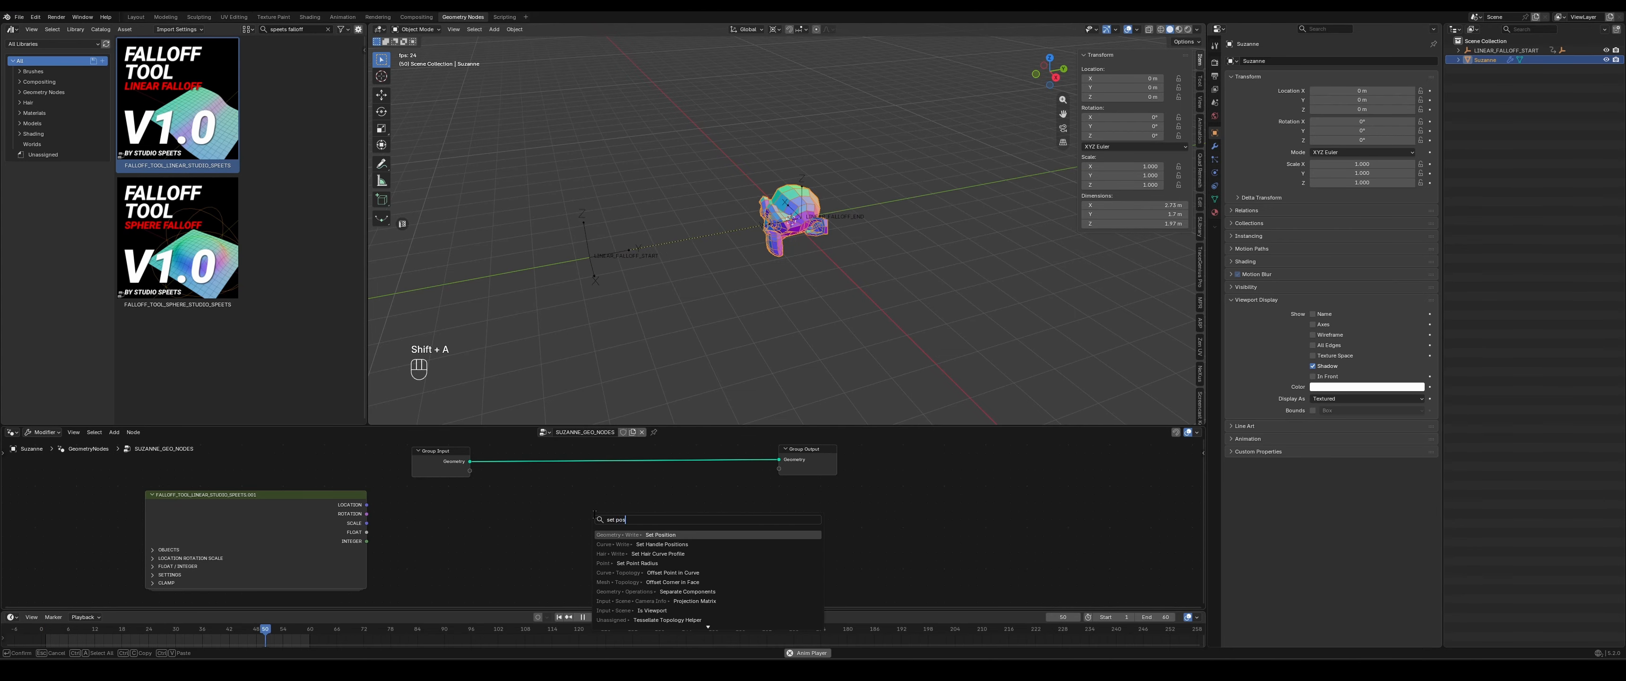
{"action": "key", "text": "Return"}
{"action": "left_click", "coordinate": [684, 456]}
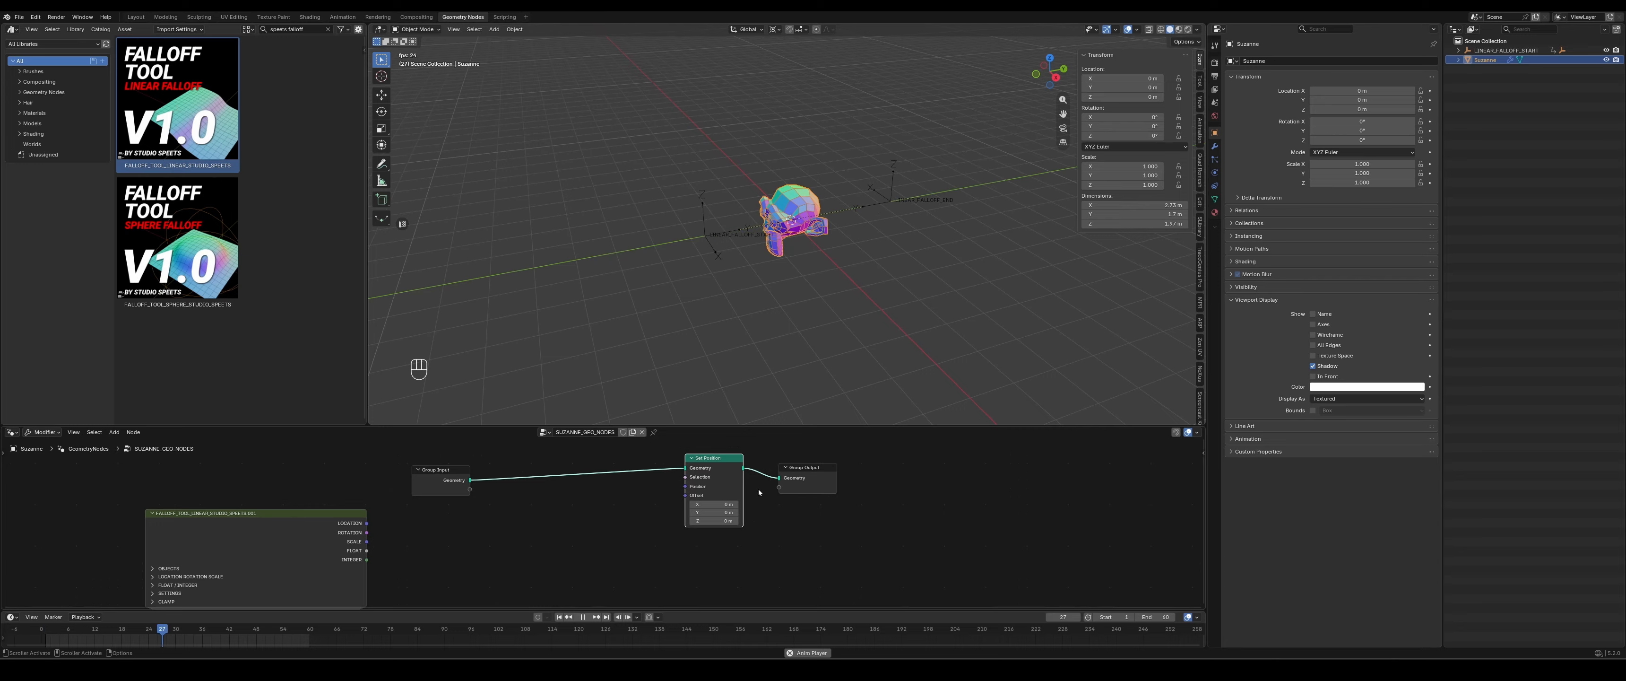
{"action": "left_click_drag", "start_coordinate": [807, 470], "coordinate": [972, 472]}
{"action": "left_click_drag", "start_coordinate": [712, 474], "coordinate": [796, 487]}
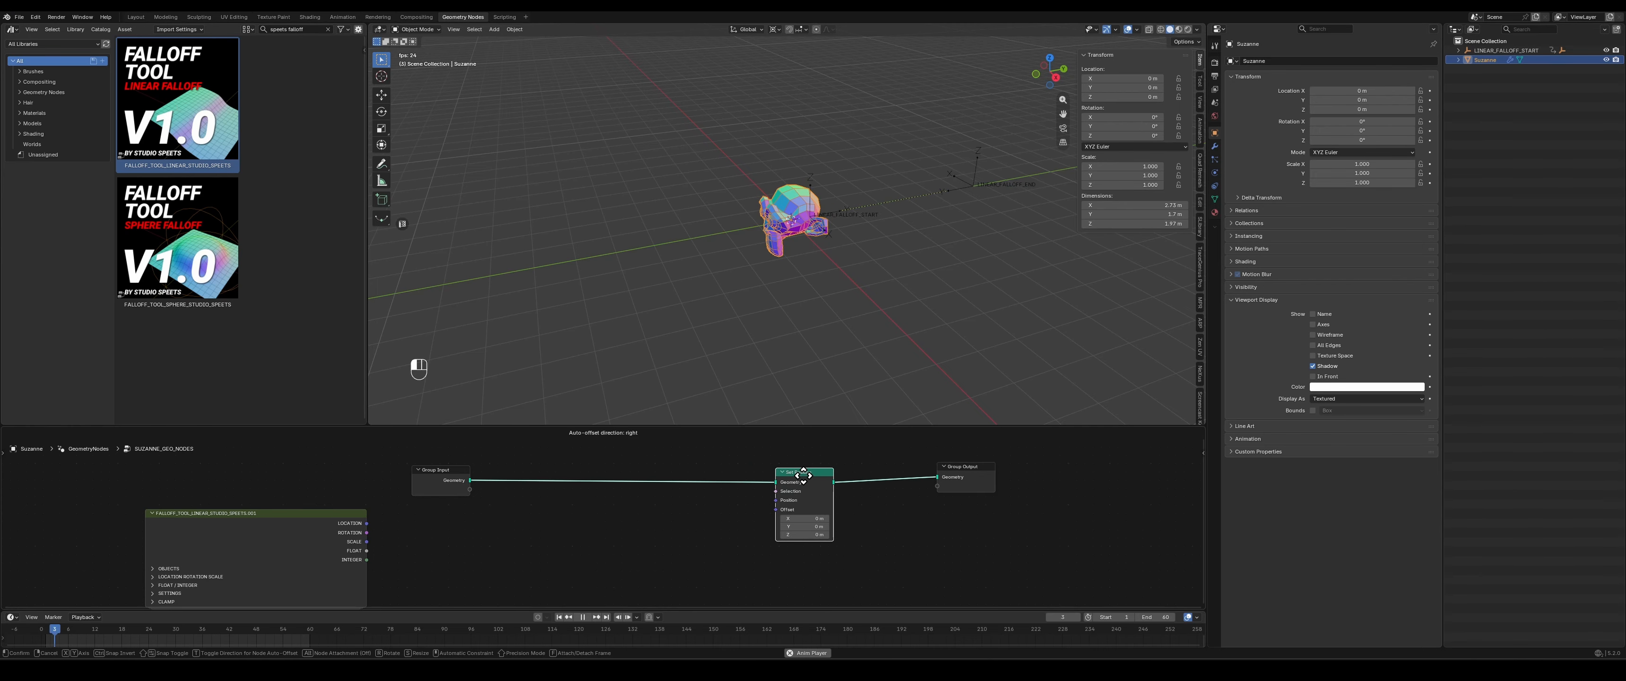
- Add a Rotate Vector node between the falloff node and the Set Position node
{"action": "middle_click_drag", "start_coordinate": [631, 566], "coordinate": [690, 542]}
{"action": "key", "text": "shift+a"}
{"action": "mouse_move", "coordinate": [666, 525]}
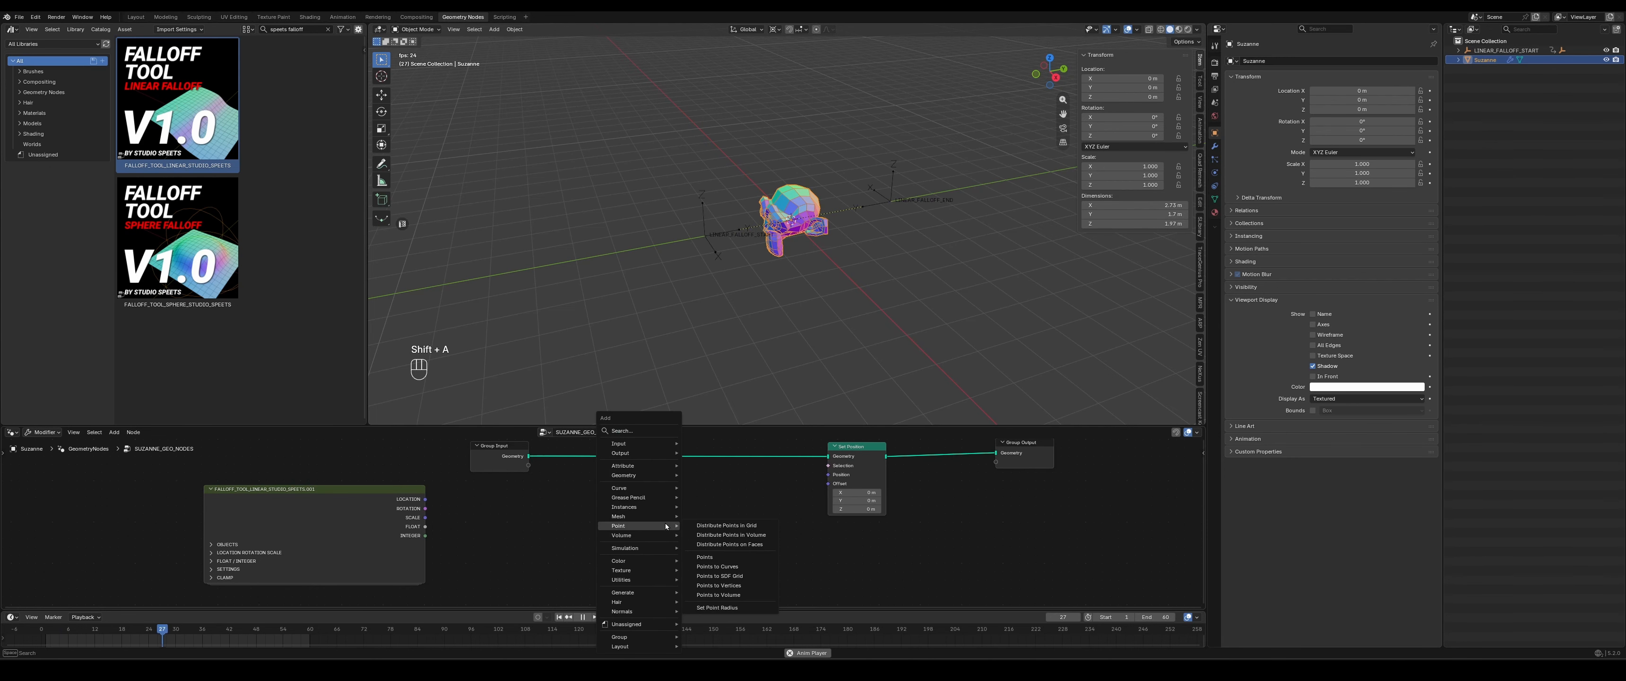
{"action": "type", "text": "rotate vec"}
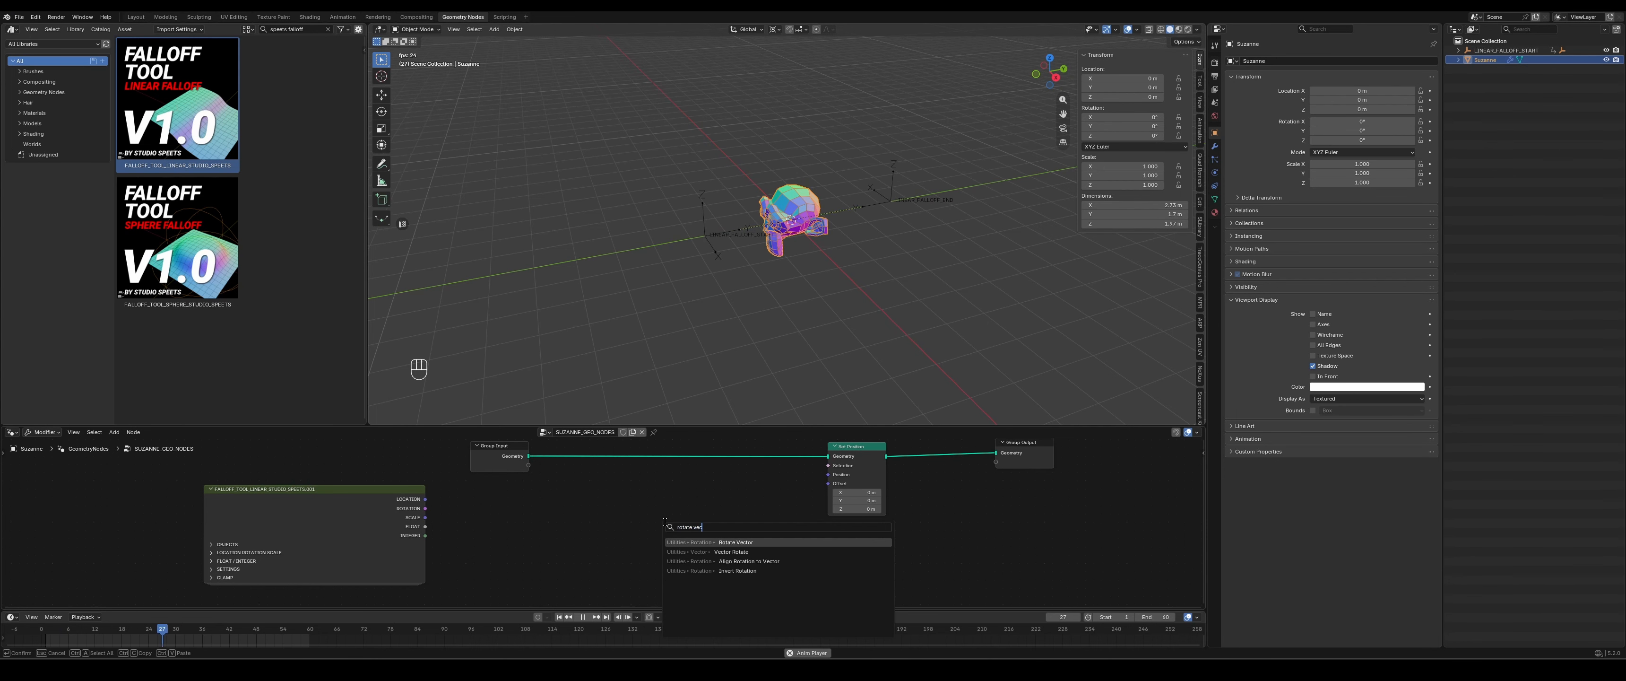
{"action": "key", "text": "Return"}
{"action": "left_click", "coordinate": [632, 492]}
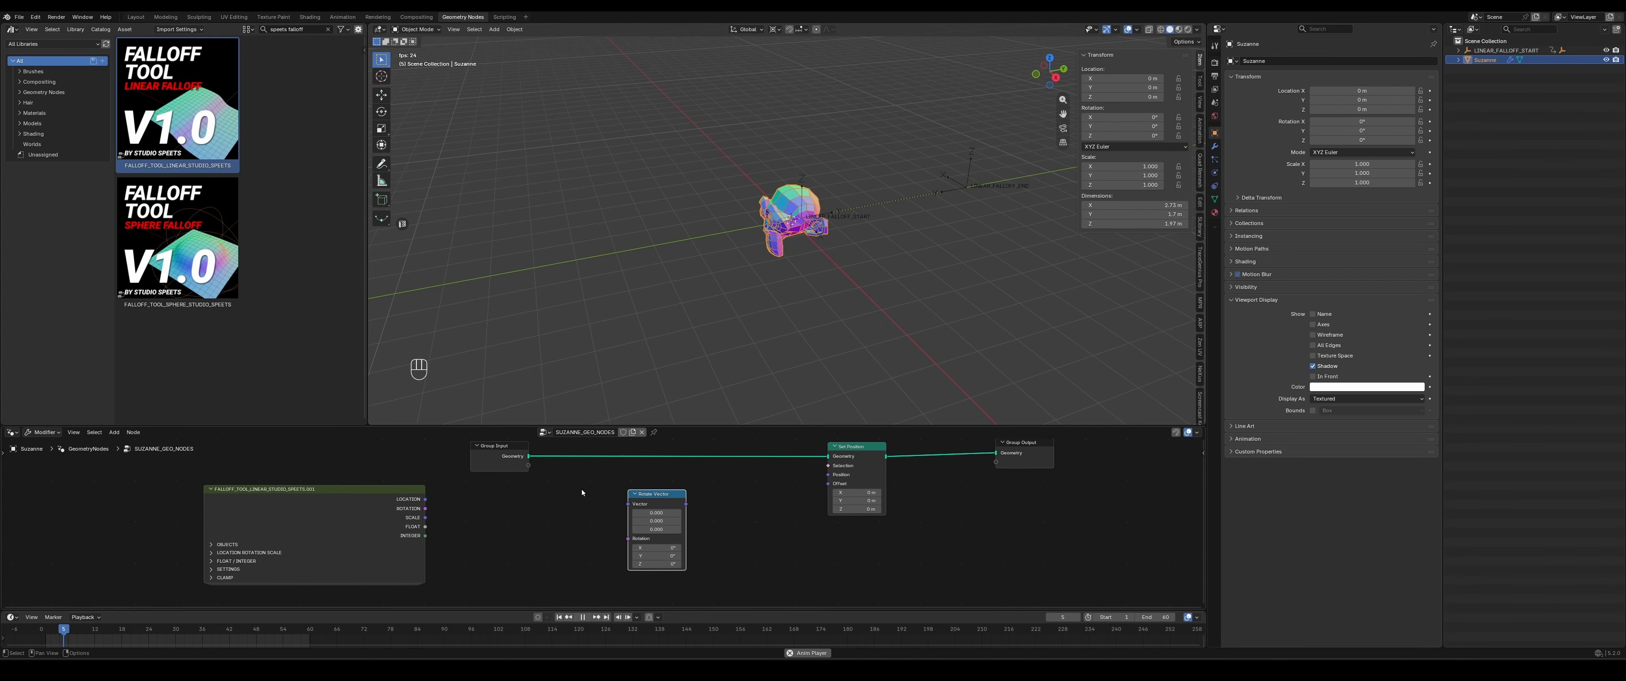
- Add a Position node, connect it to Rotate Vector's Vector input, and link Rotate Vector's output to Set Position's Position input
{"action": "key", "text": "shift+a"}
{"action": "mouse_move", "coordinate": [551, 506]}
{"action": "type", "text": "pos"}
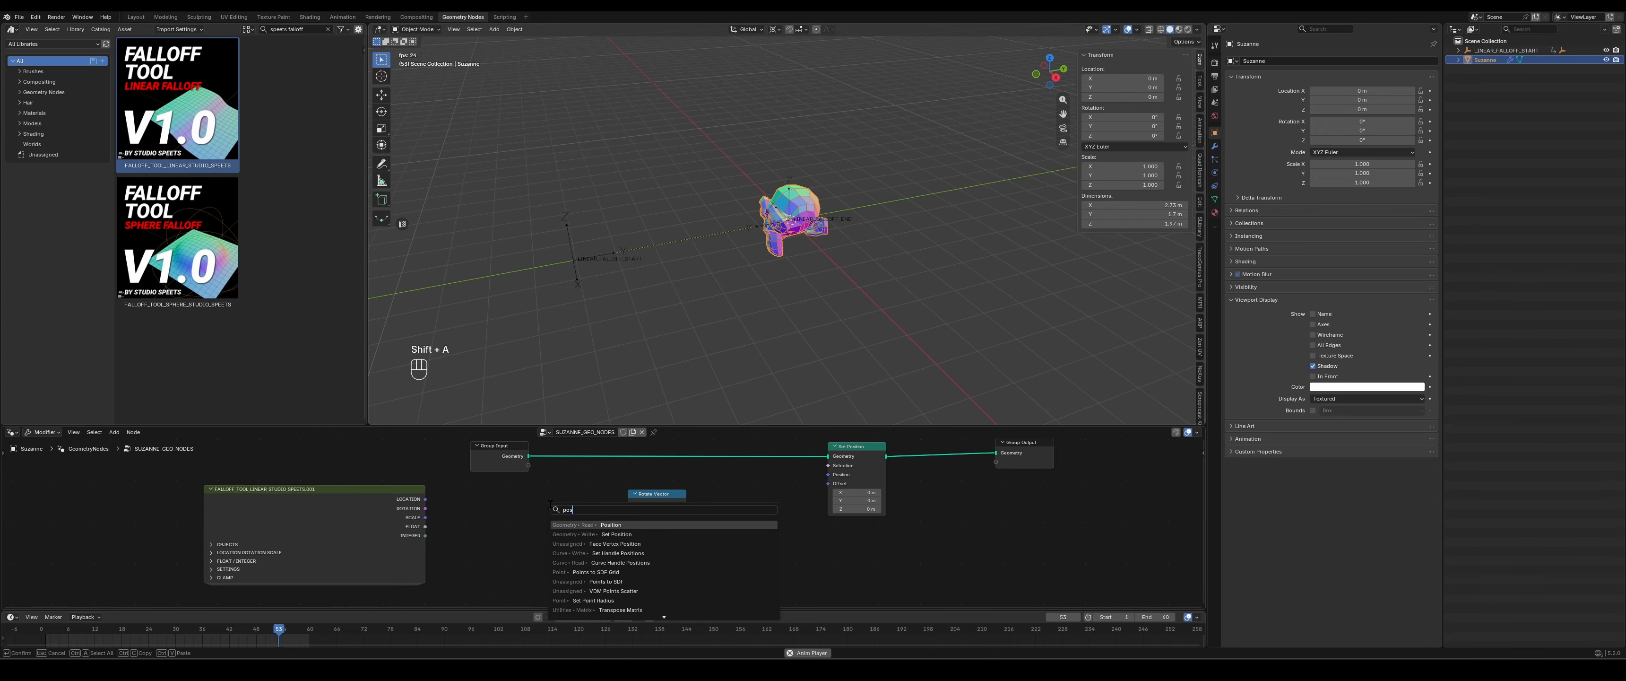
{"action": "key", "text": "Return"}
{"action": "left_click", "coordinate": [496, 491]}
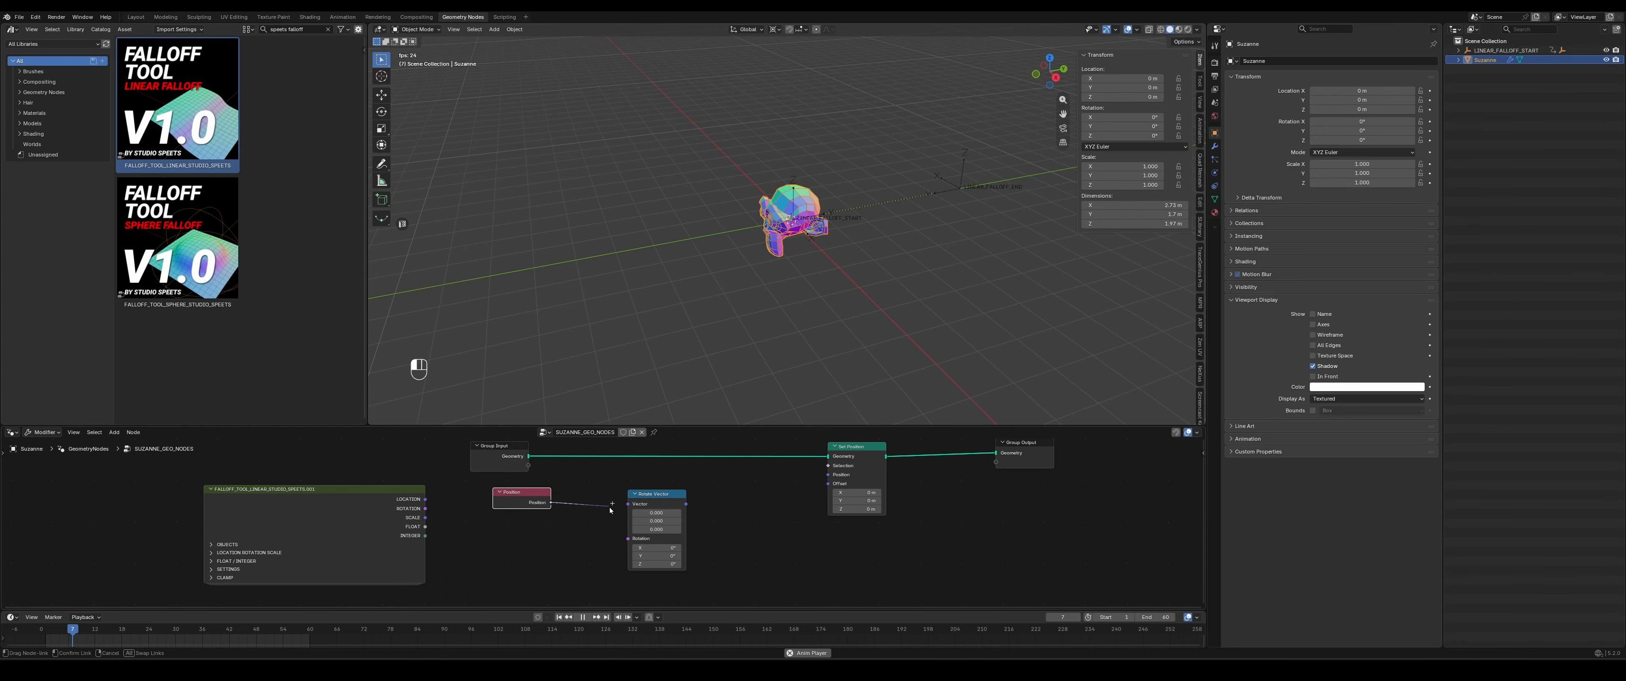
{"action": "left_click_drag", "start_coordinate": [609, 510], "coordinate": [628, 503]}
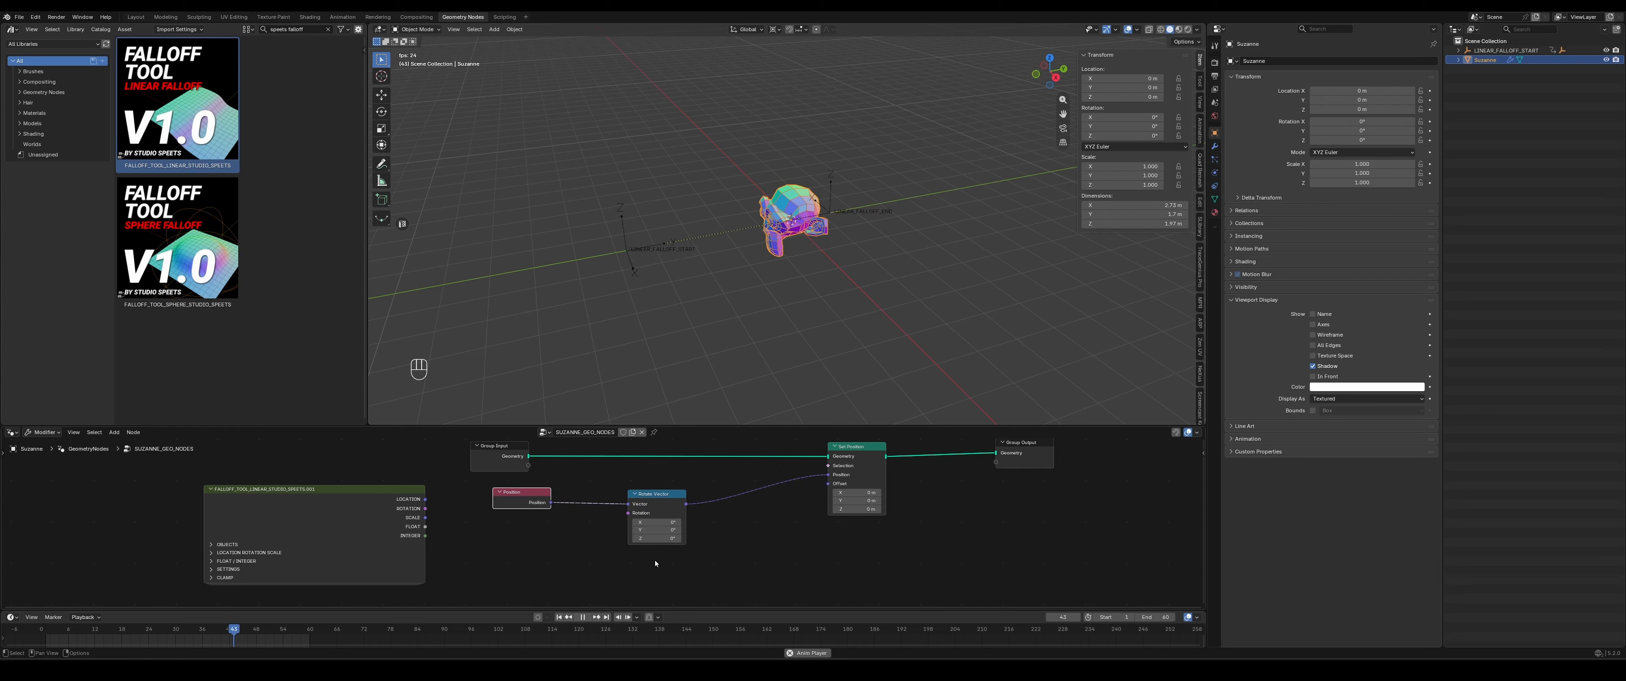
{"action": "left_click_drag", "start_coordinate": [655, 530], "coordinate": [689, 530]}
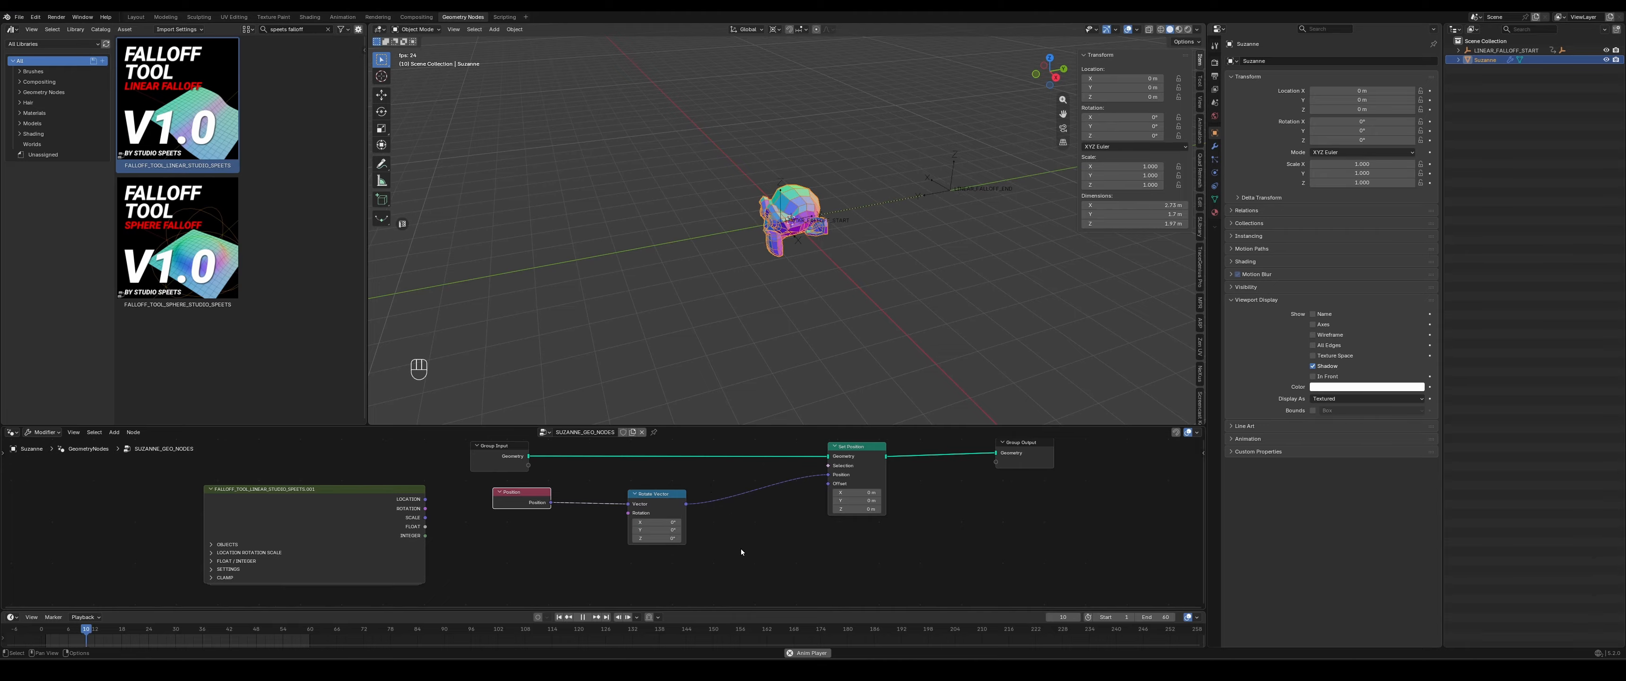
- Connect the falloff node's ROTATION output to Rotate Vector's Rotation input
{"action": "scroll", "coordinate": [740, 550], "scroll_direction": "up", "scroll_amount": 3}
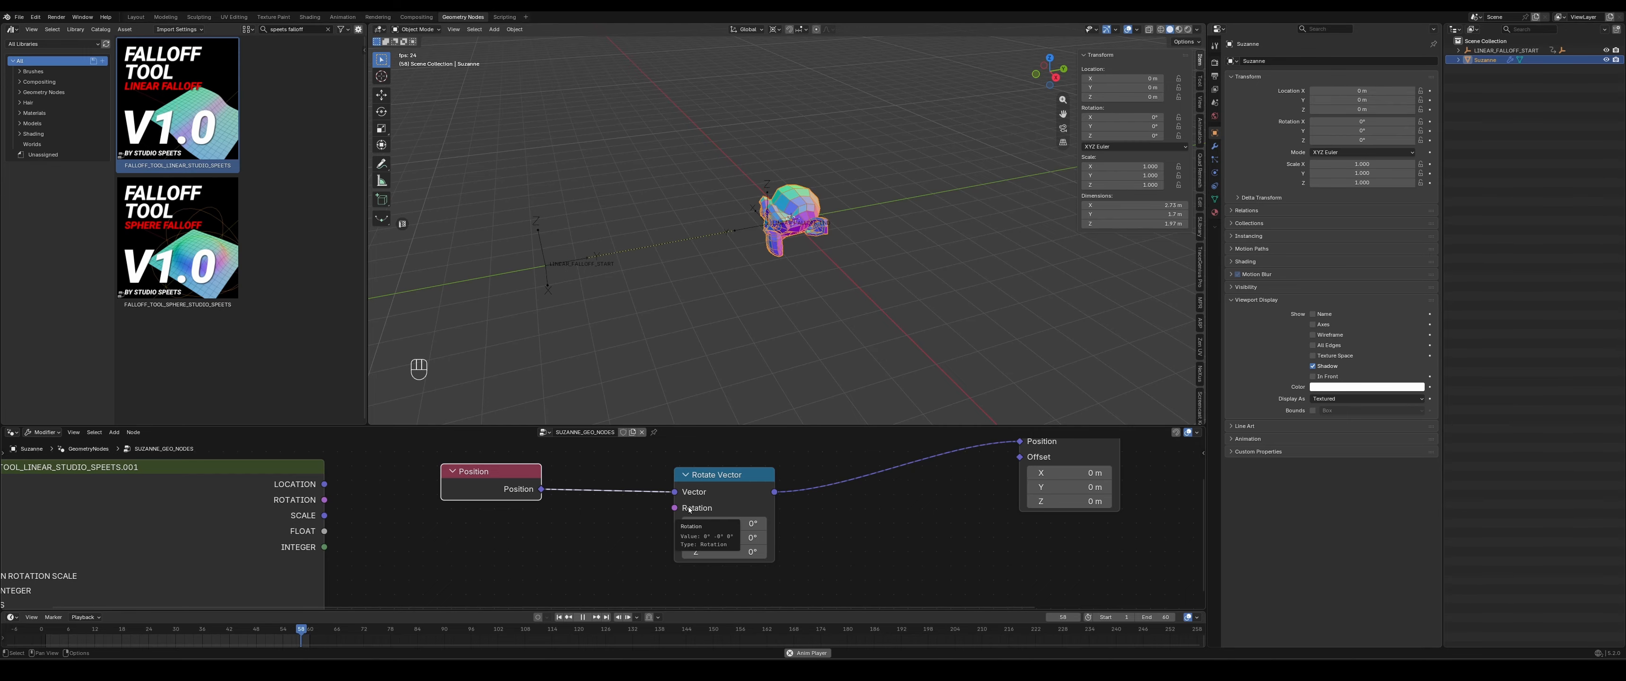
{"action": "mouse_move", "coordinate": [325, 500]}
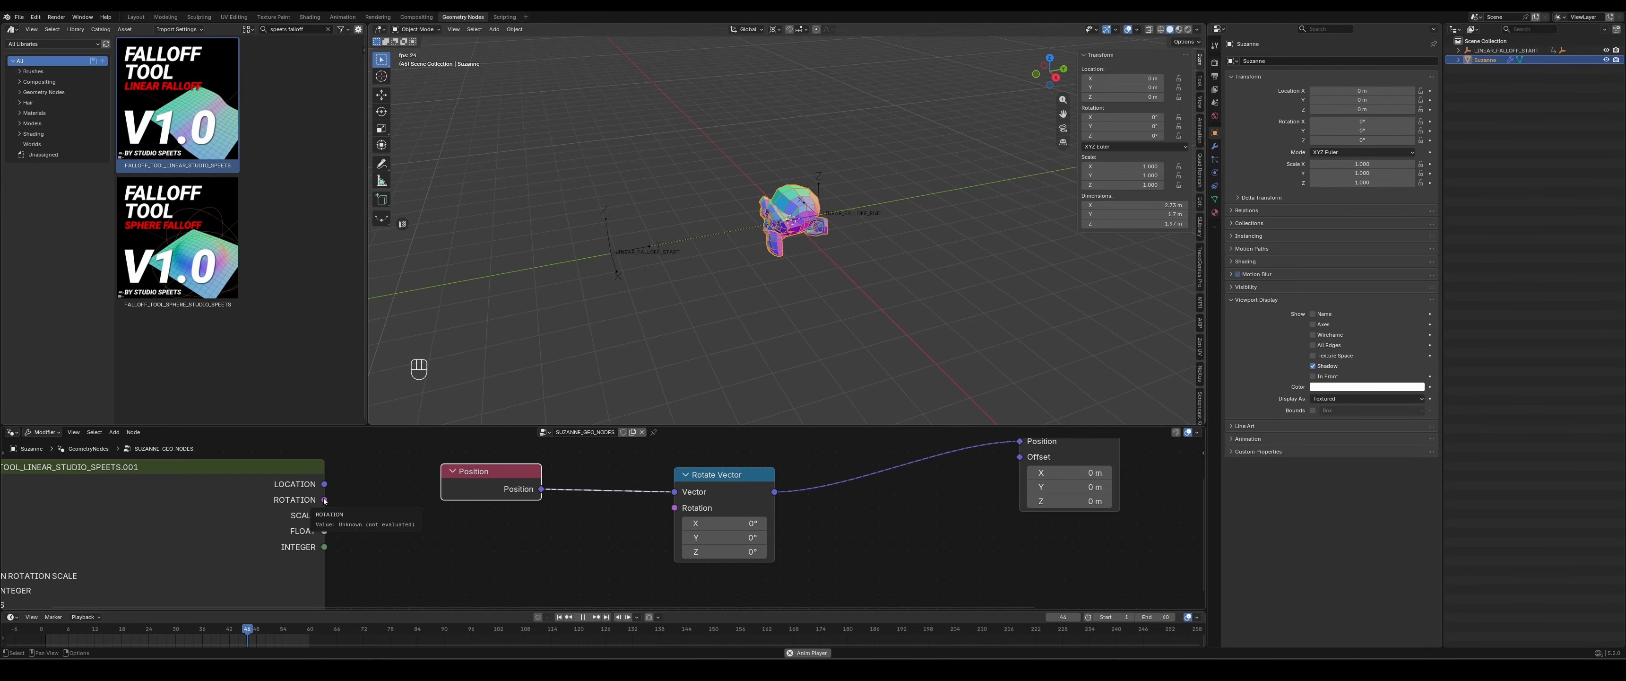
{"action": "left_click_drag", "start_coordinate": [325, 500], "coordinate": [675, 507]}
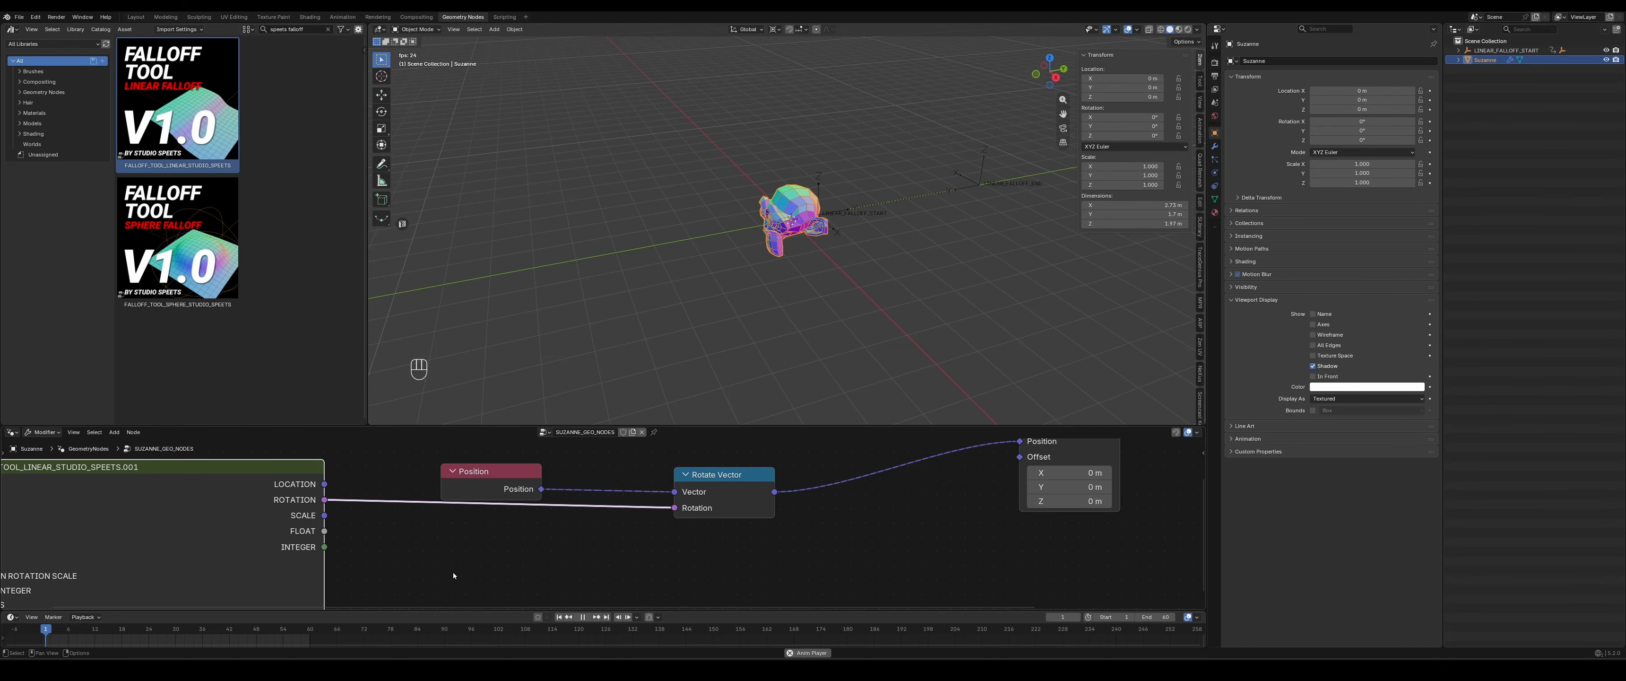
- Enlarge the node editor, expand the falloff node's Location Rotation Scale section and set its Y rotation to 90
{"action": "middle_click_drag", "start_coordinate": [452, 572], "coordinate": [478, 560]}
{"action": "left_click_drag", "start_coordinate": [507, 423], "coordinate": [507, 373]}
{"action": "middle_click_drag", "start_coordinate": [444, 511], "coordinate": [682, 494]}
{"action": "left_click", "coordinate": [387, 493]}
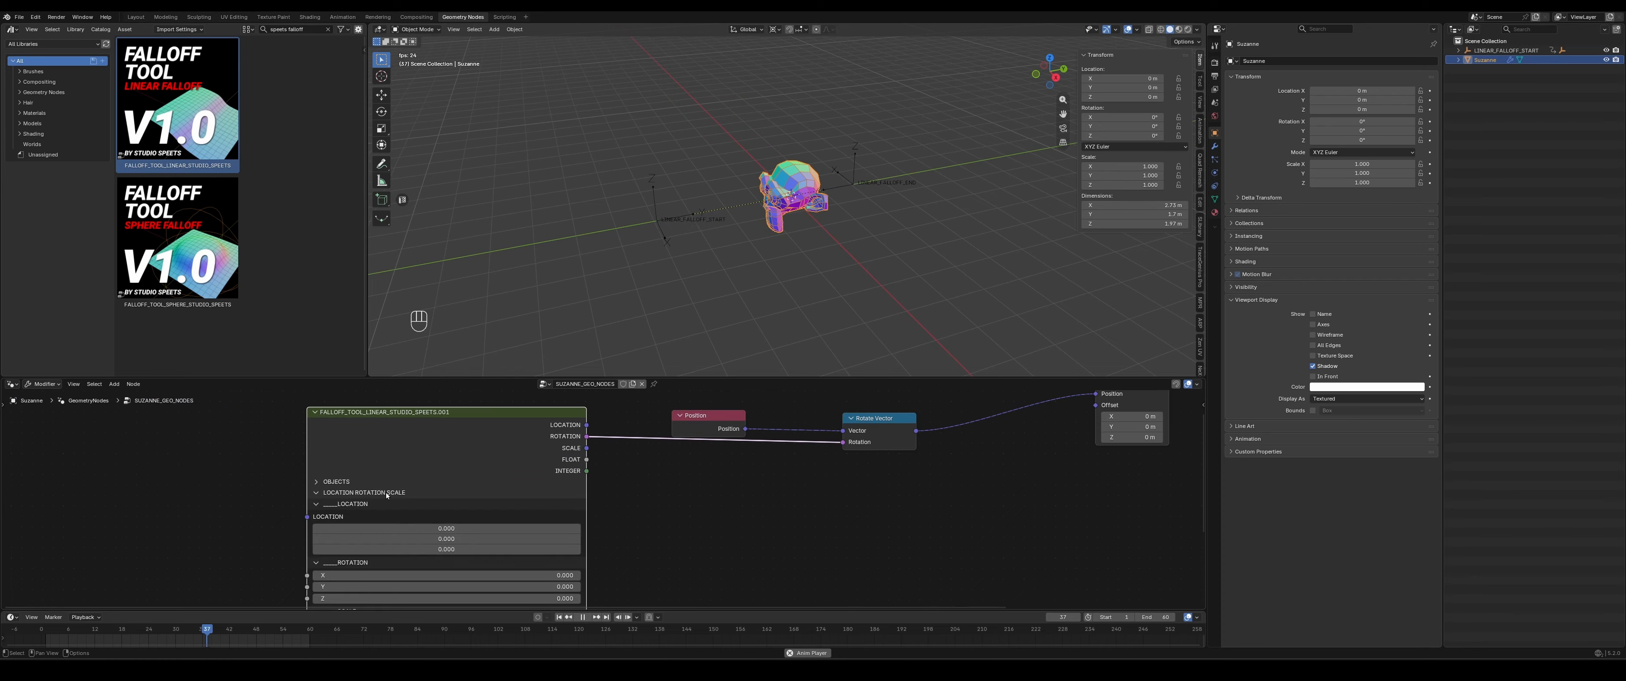
{"action": "middle_click_drag", "start_coordinate": [738, 542], "coordinate": [687, 510]}
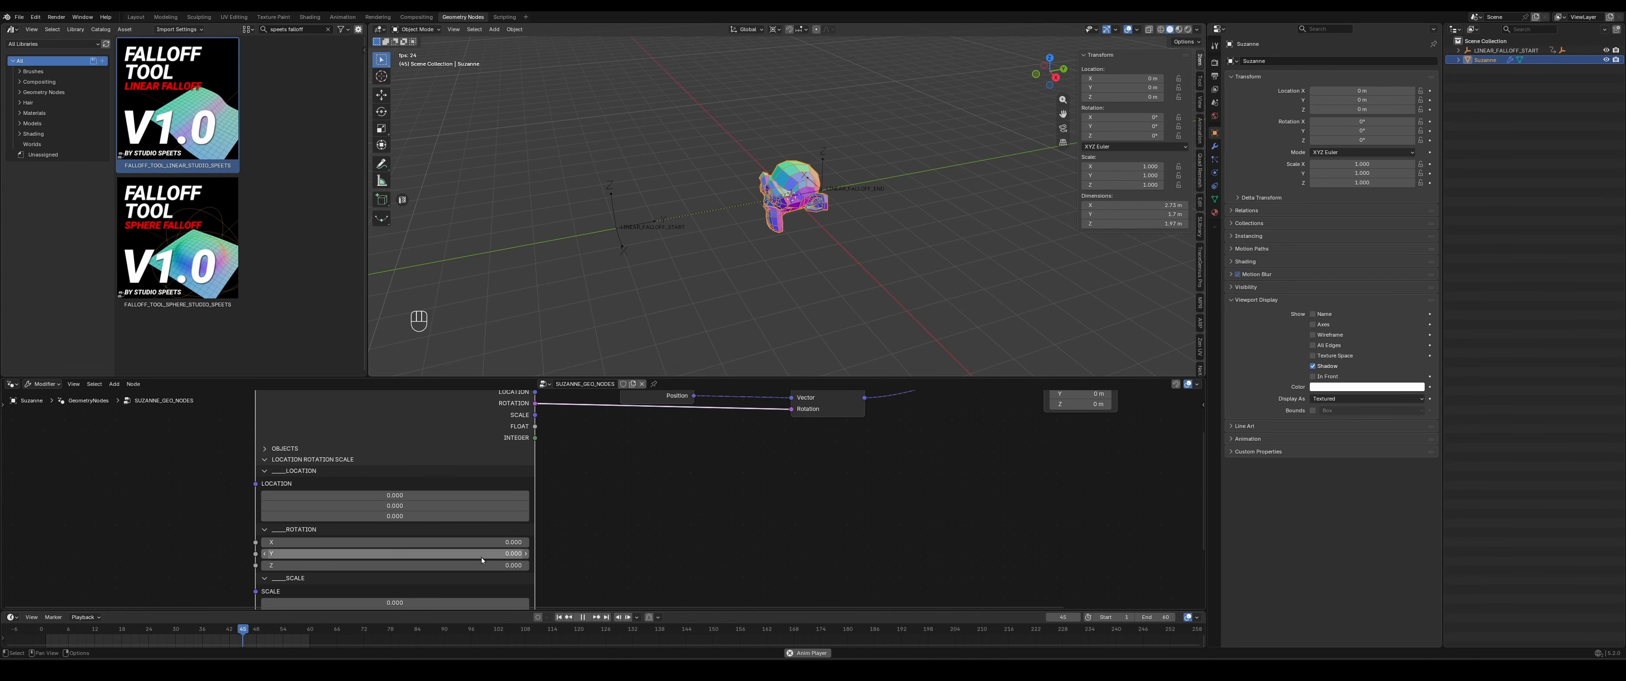
{"action": "left_click", "coordinate": [481, 556]}
{"action": "type", "text": "90"}
{"action": "key", "text": "Return"}
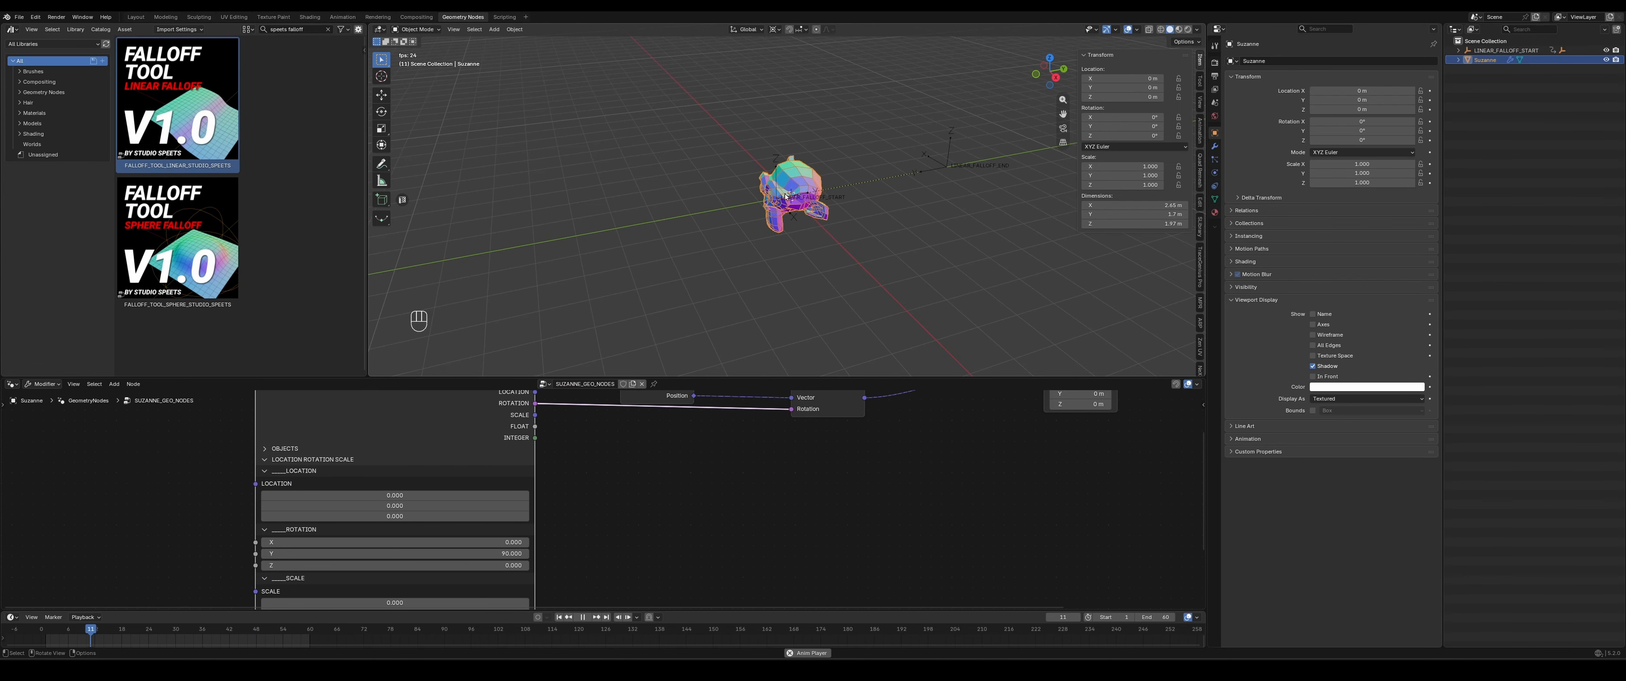
{"action": "middle_click_drag", "start_coordinate": [794, 208], "coordinate": [805, 198]}
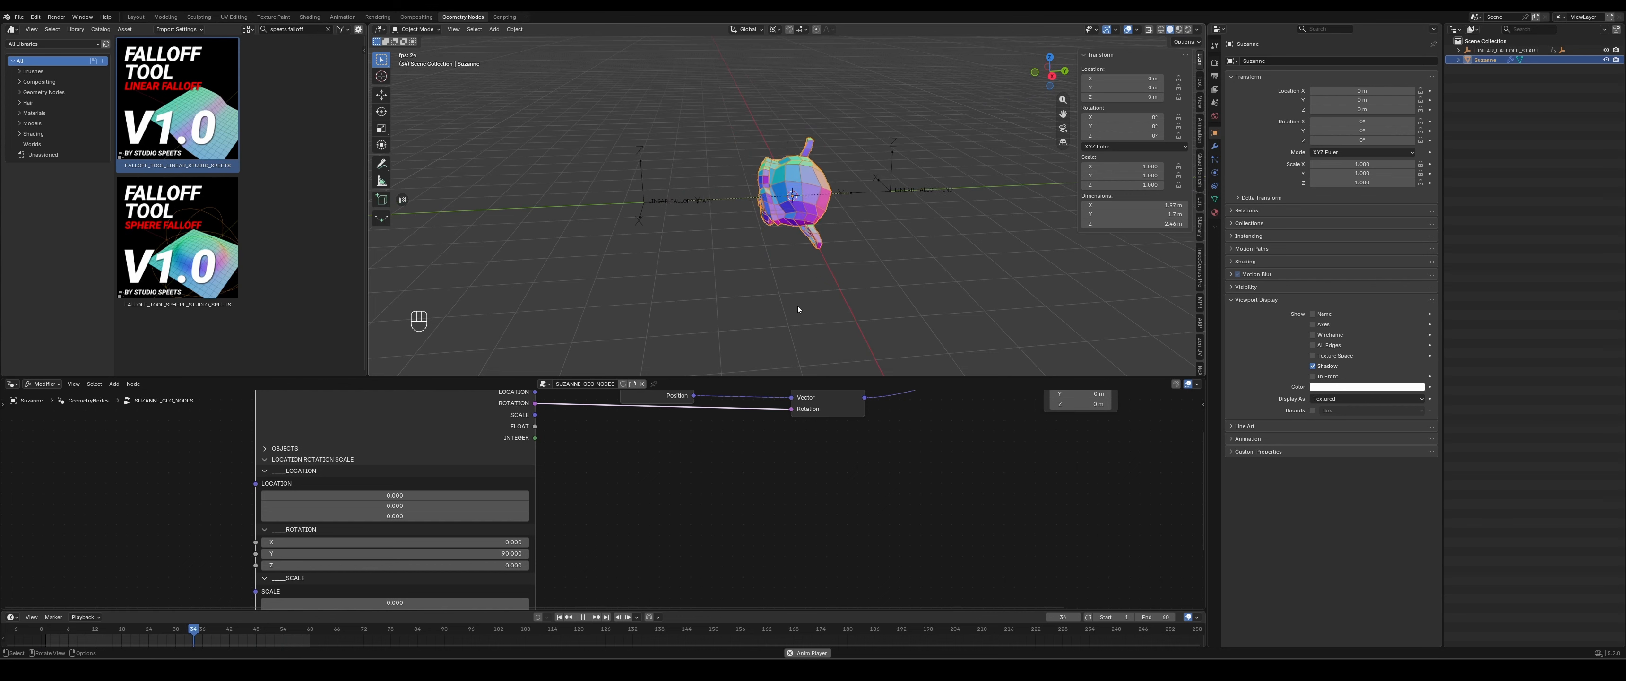
{"action": "middle_click_drag", "start_coordinate": [651, 445], "coordinate": [620, 497], "text": "shift"}
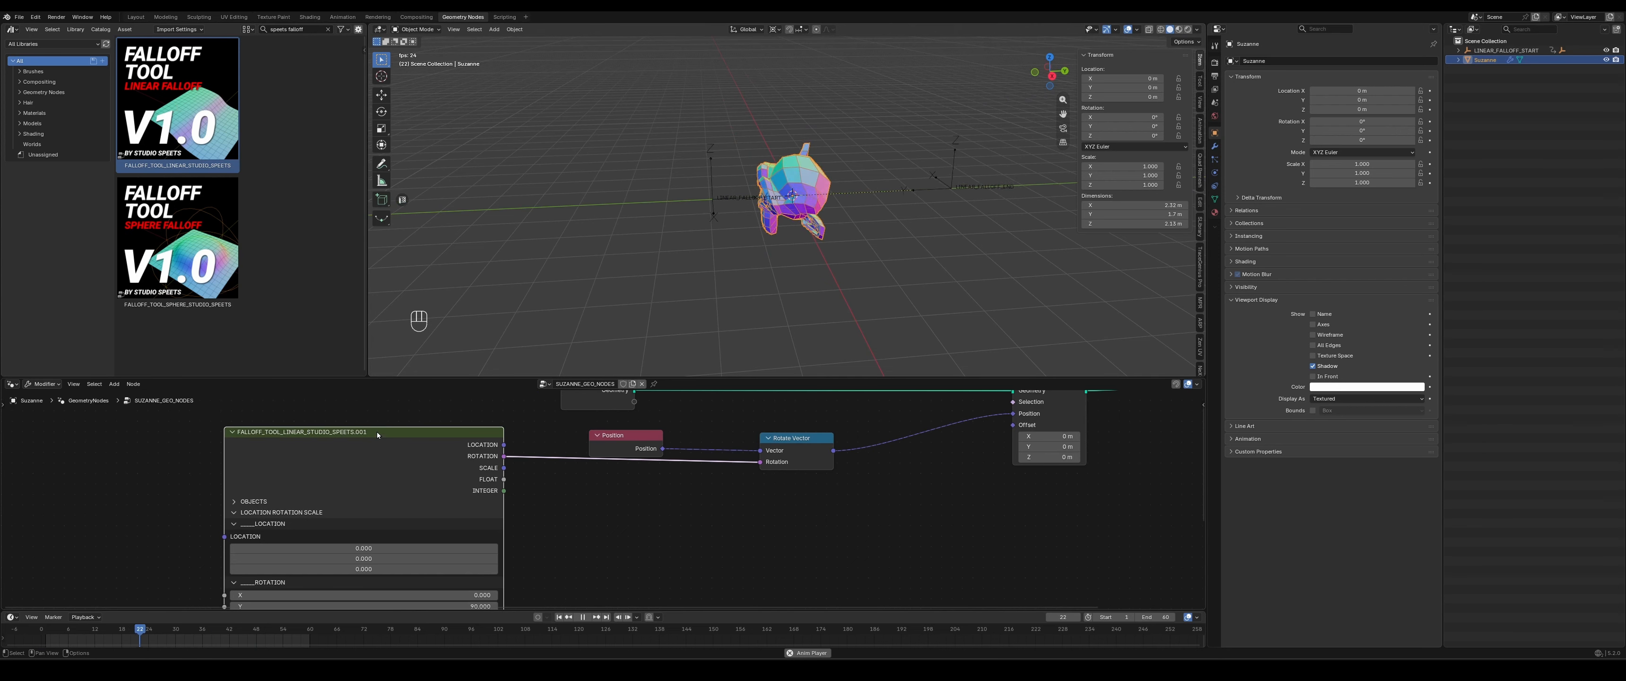
- Stop the playback, set the LINEAR_FALLOFF_END empty's Y location to -2 m, and restart the playback
{"action": "key", "text": "Escape"}
{"action": "left_click", "coordinate": [875, 196]}
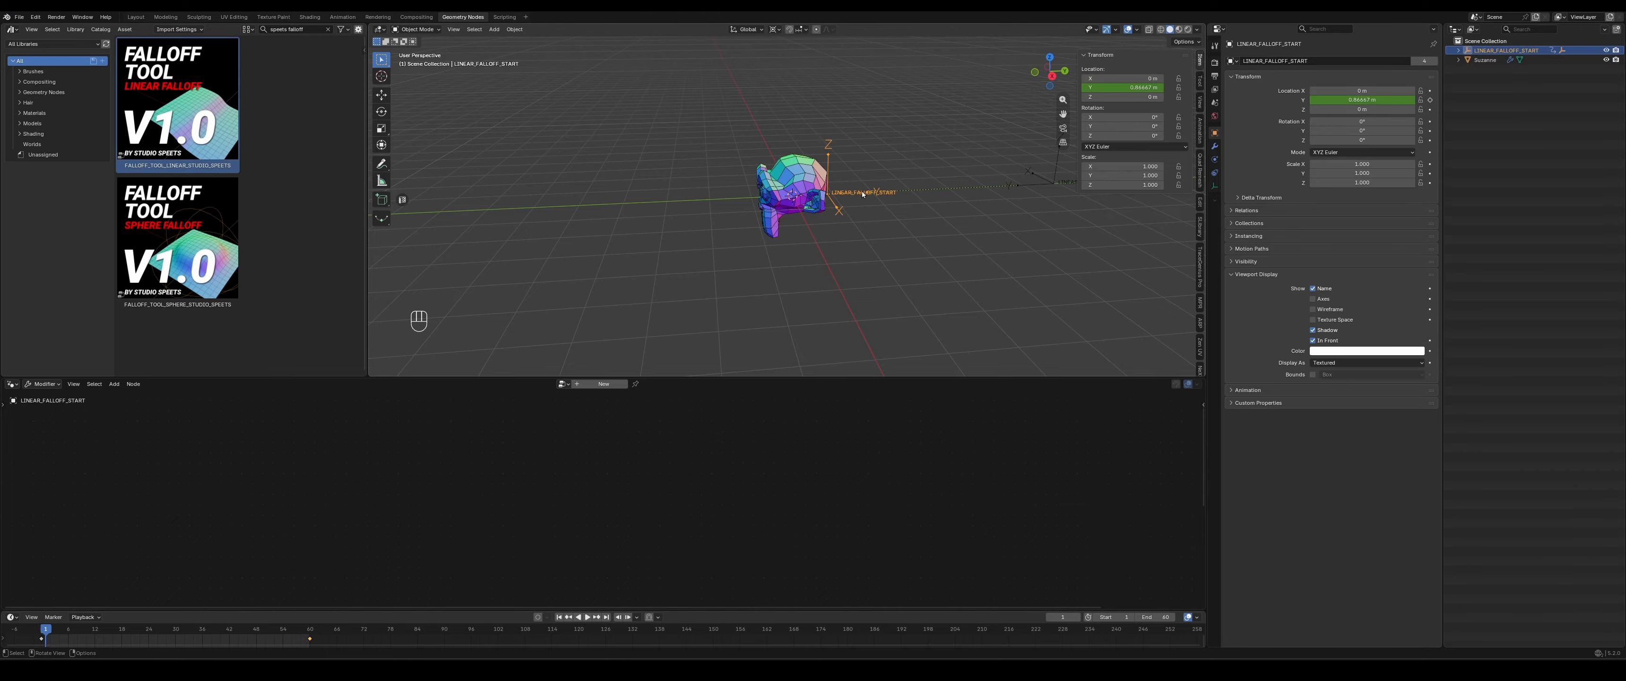
{"action": "middle_click_drag", "start_coordinate": [862, 195], "coordinate": [936, 213]}
{"action": "middle_click_drag", "start_coordinate": [764, 284], "coordinate": [745, 209], "text": "shift"}
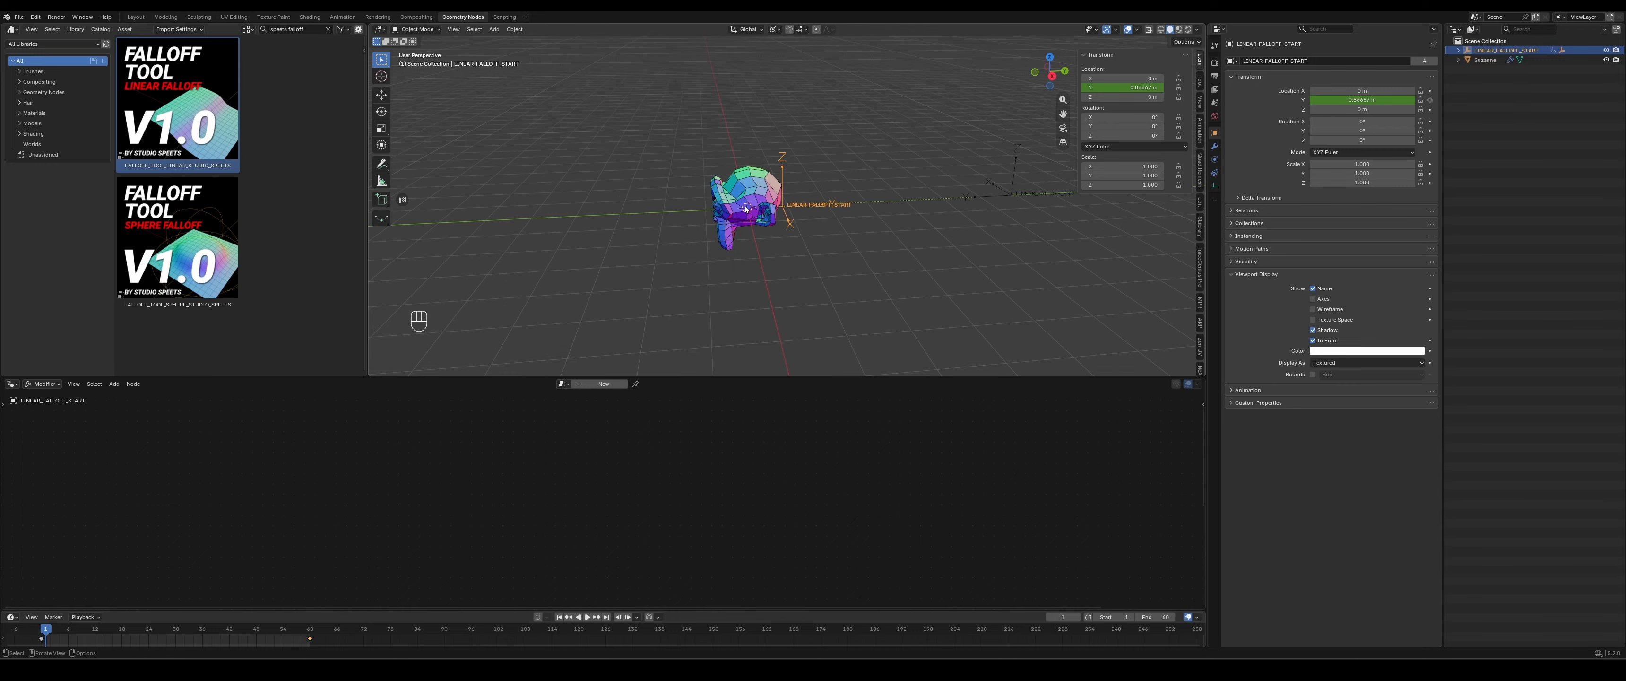
{"action": "left_click", "coordinate": [1010, 200]}
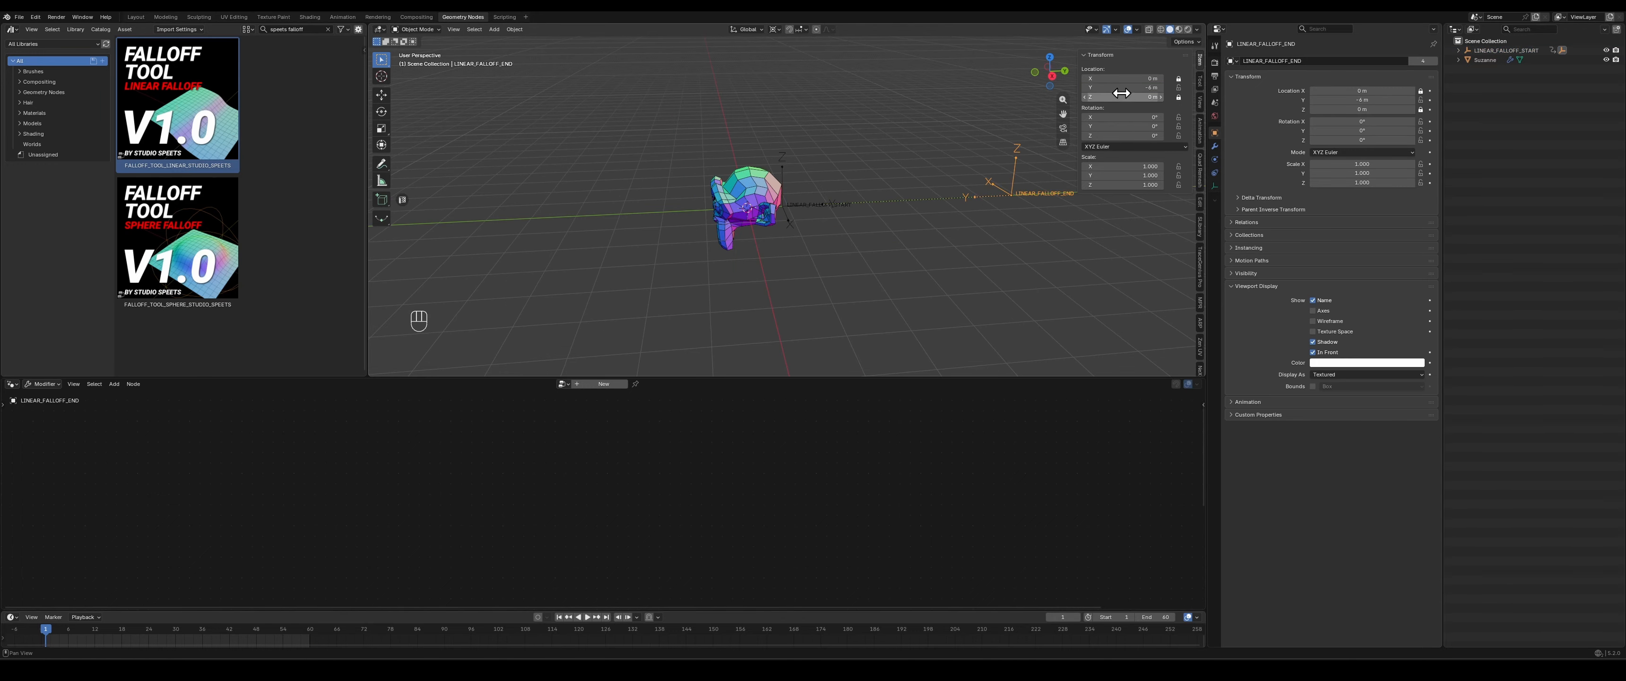
{"action": "left_click_drag", "start_coordinate": [1123, 87], "coordinate": [1123, 87]}
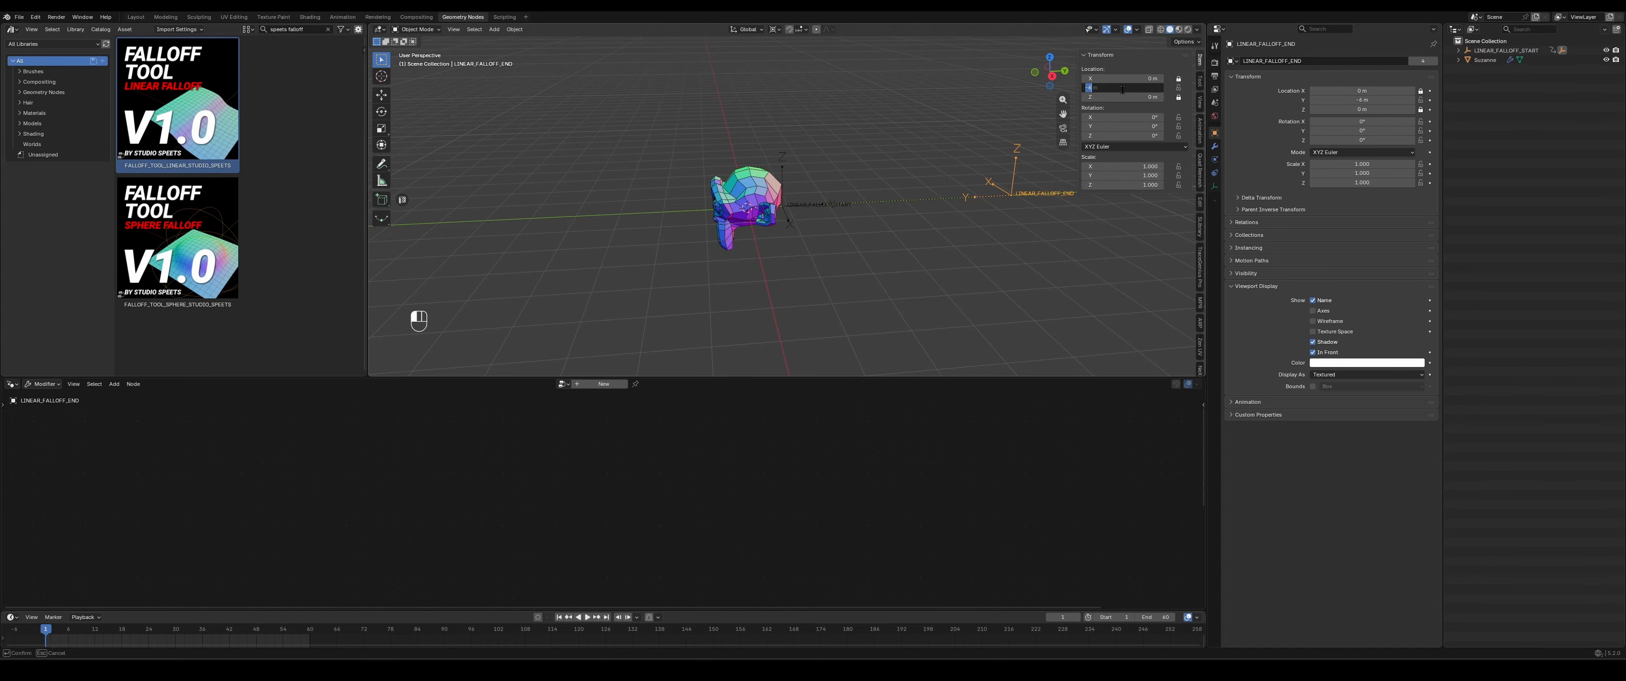
{"action": "type", "text": "-2"}
{"action": "key", "text": "Return"}
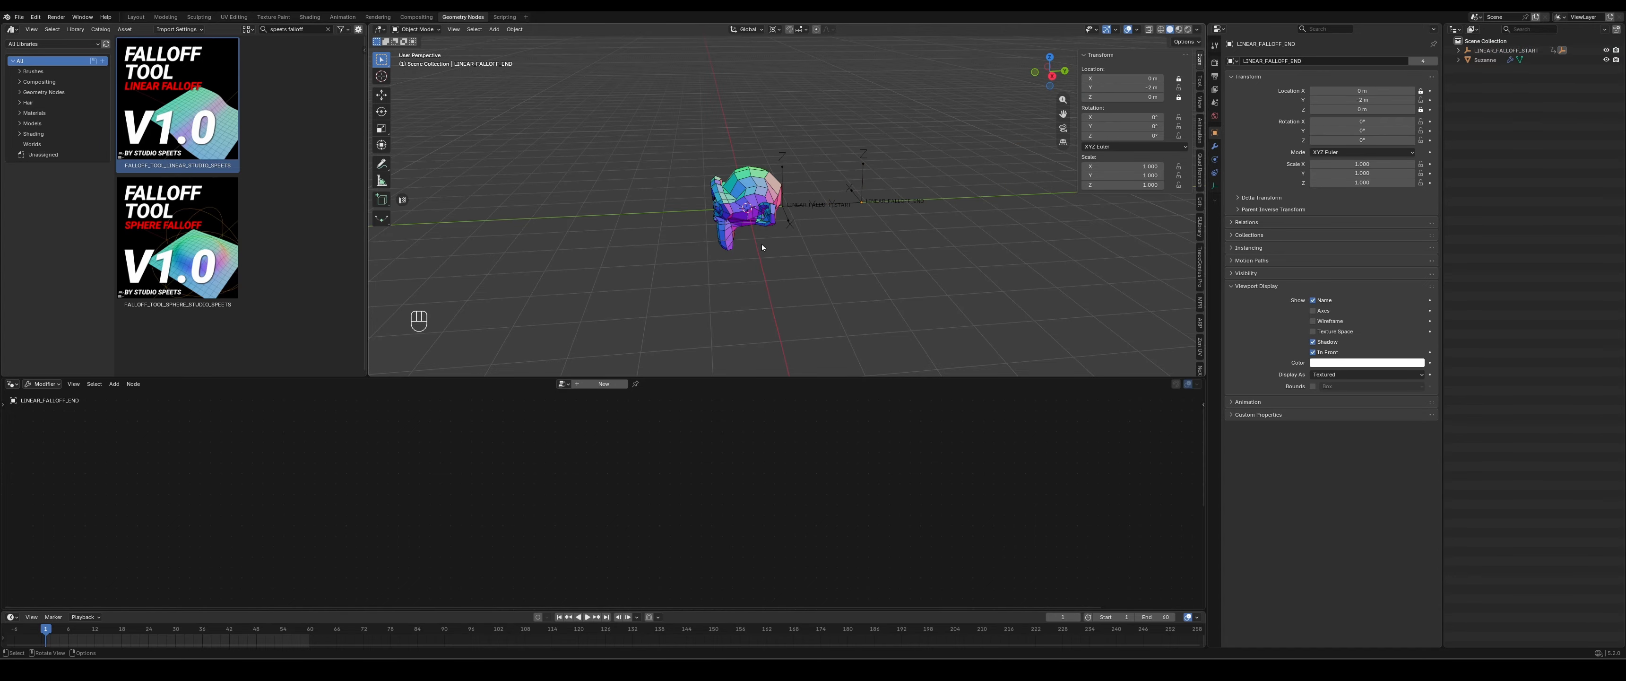
{"action": "key", "text": "space"}
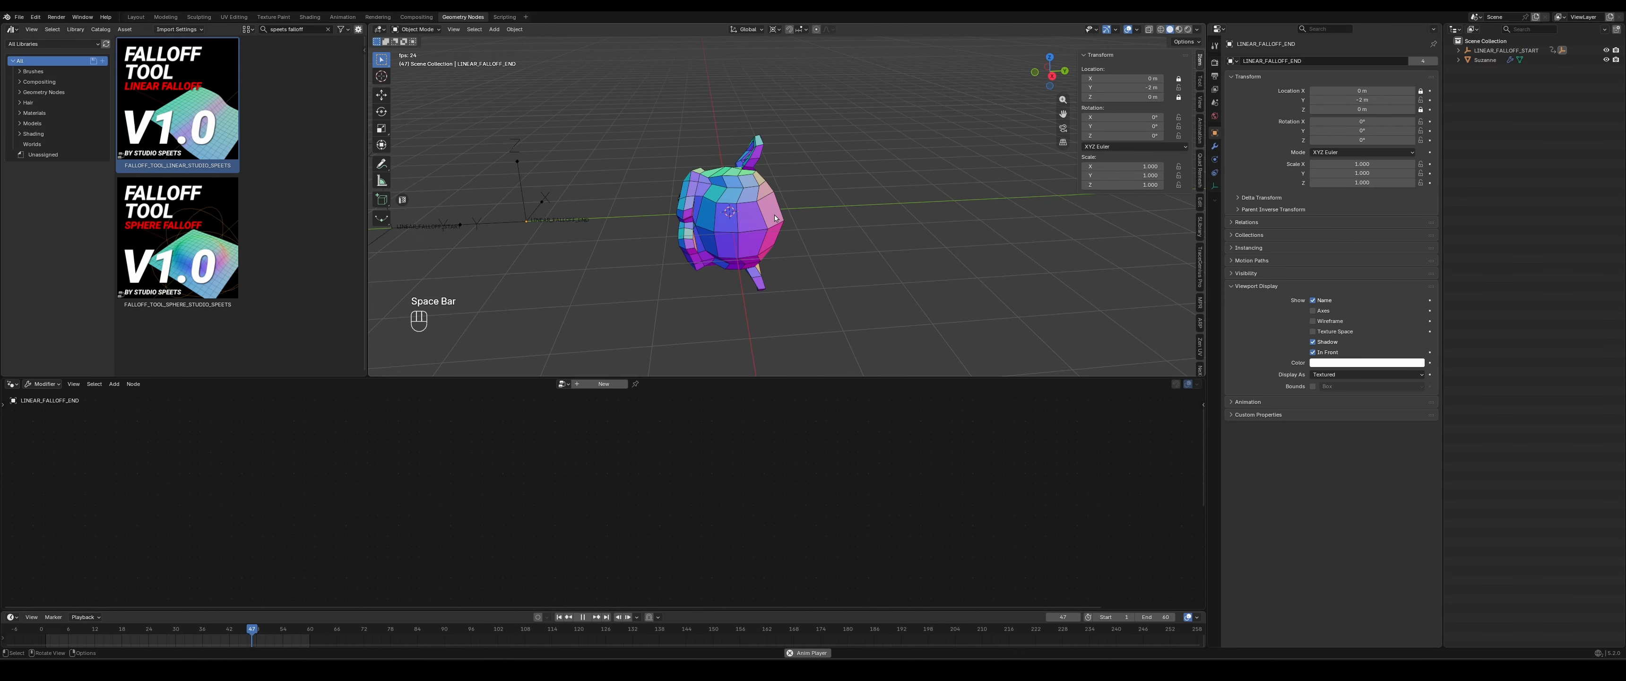
{"action": "middle_click_drag", "start_coordinate": [775, 218], "coordinate": [821, 229]}
- Select the monkey and set the falloff node's Y rotation to 360
{"action": "middle_click_drag", "start_coordinate": [645, 514], "coordinate": [770, 398]}
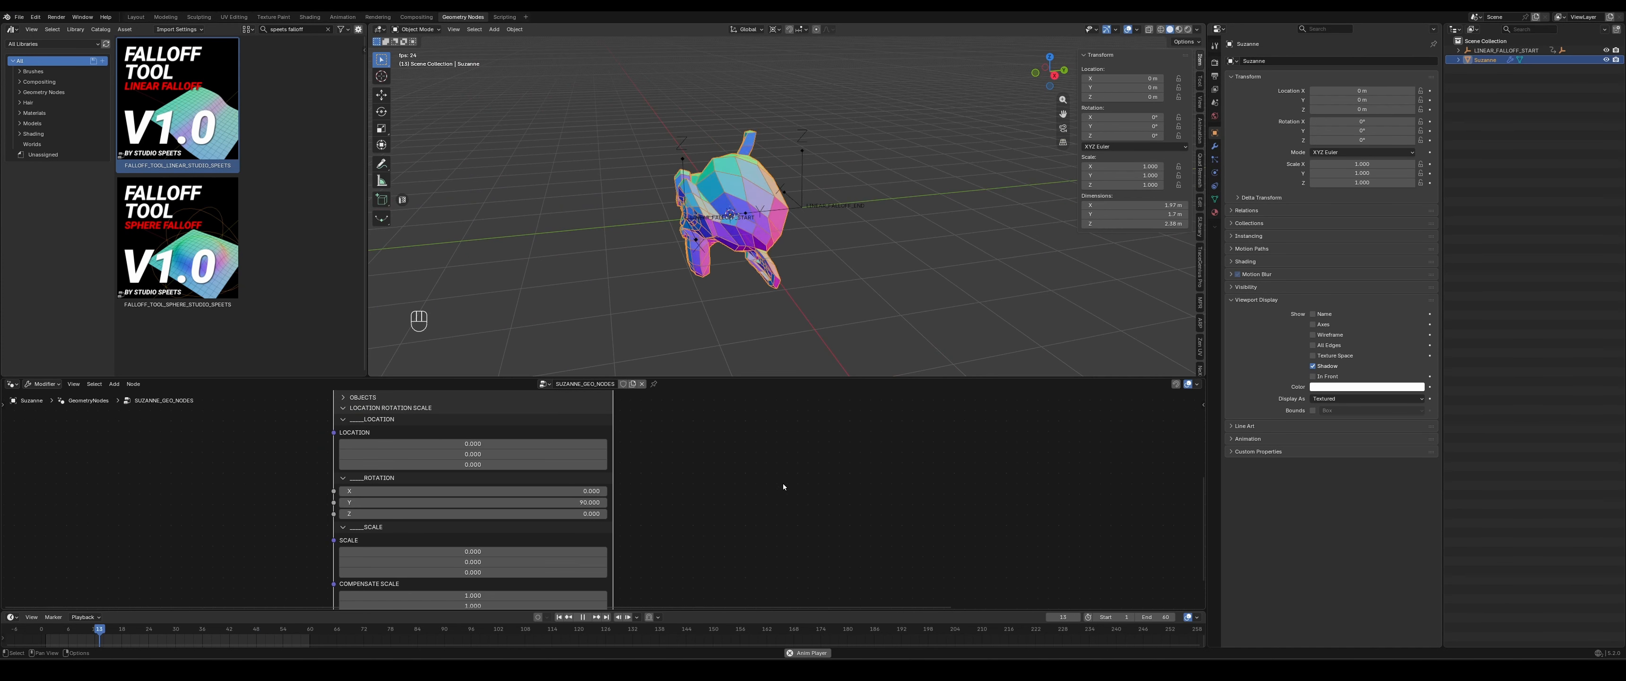
{"action": "left_click", "coordinate": [568, 502]}
{"action": "type", "text": "36"}
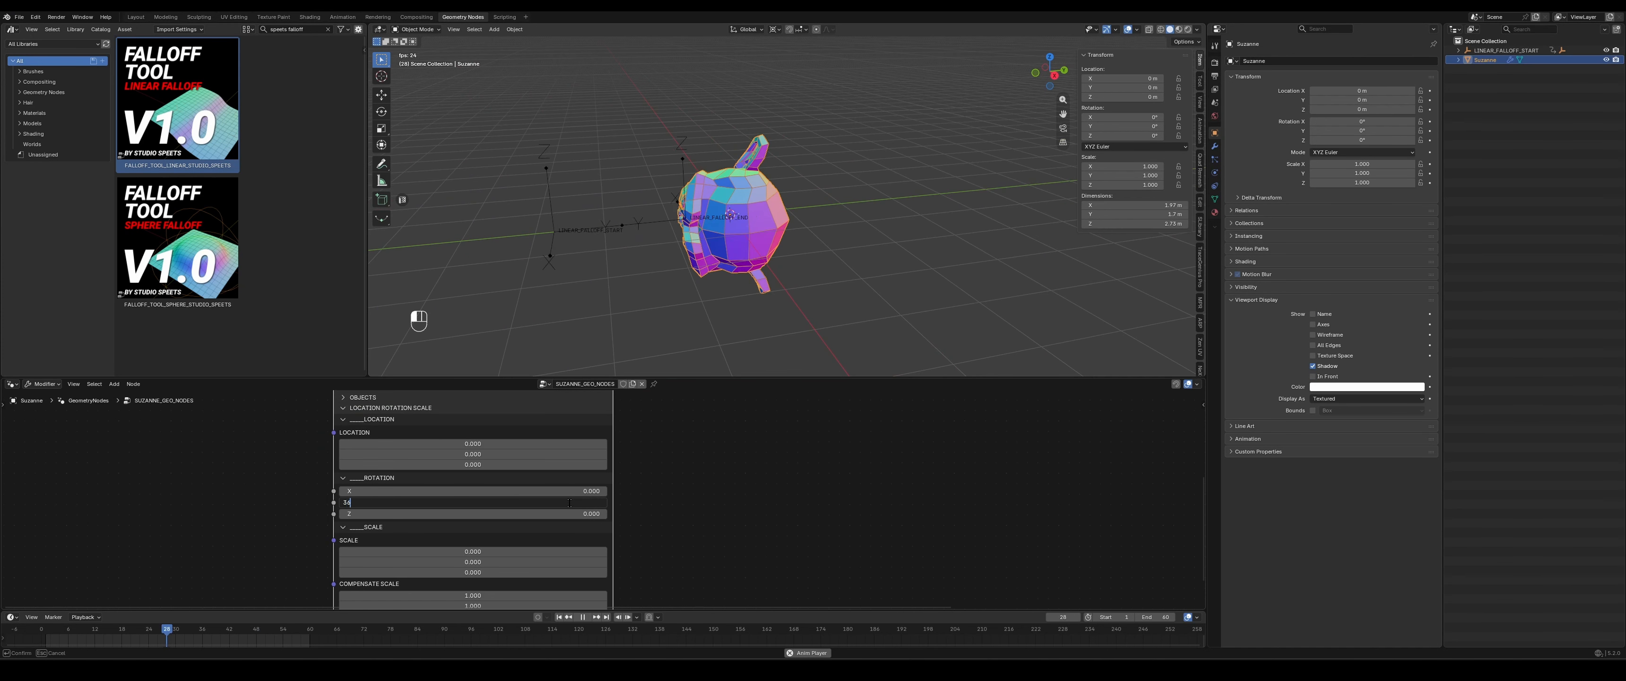
{"action": "type", "text": "0"}
{"action": "key", "text": "Return"}
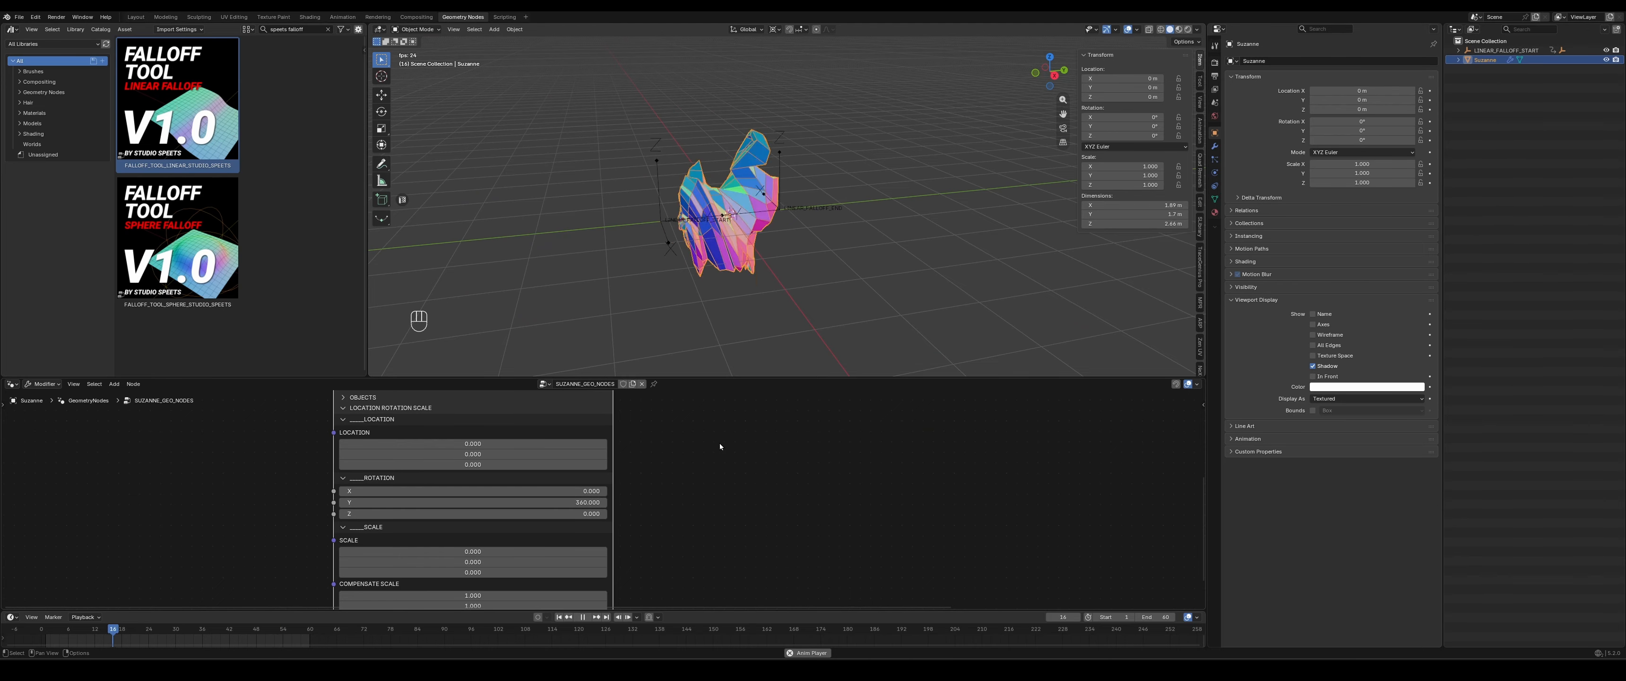
{"action": "middle_click_drag", "start_coordinate": [734, 256], "coordinate": [747, 305]}
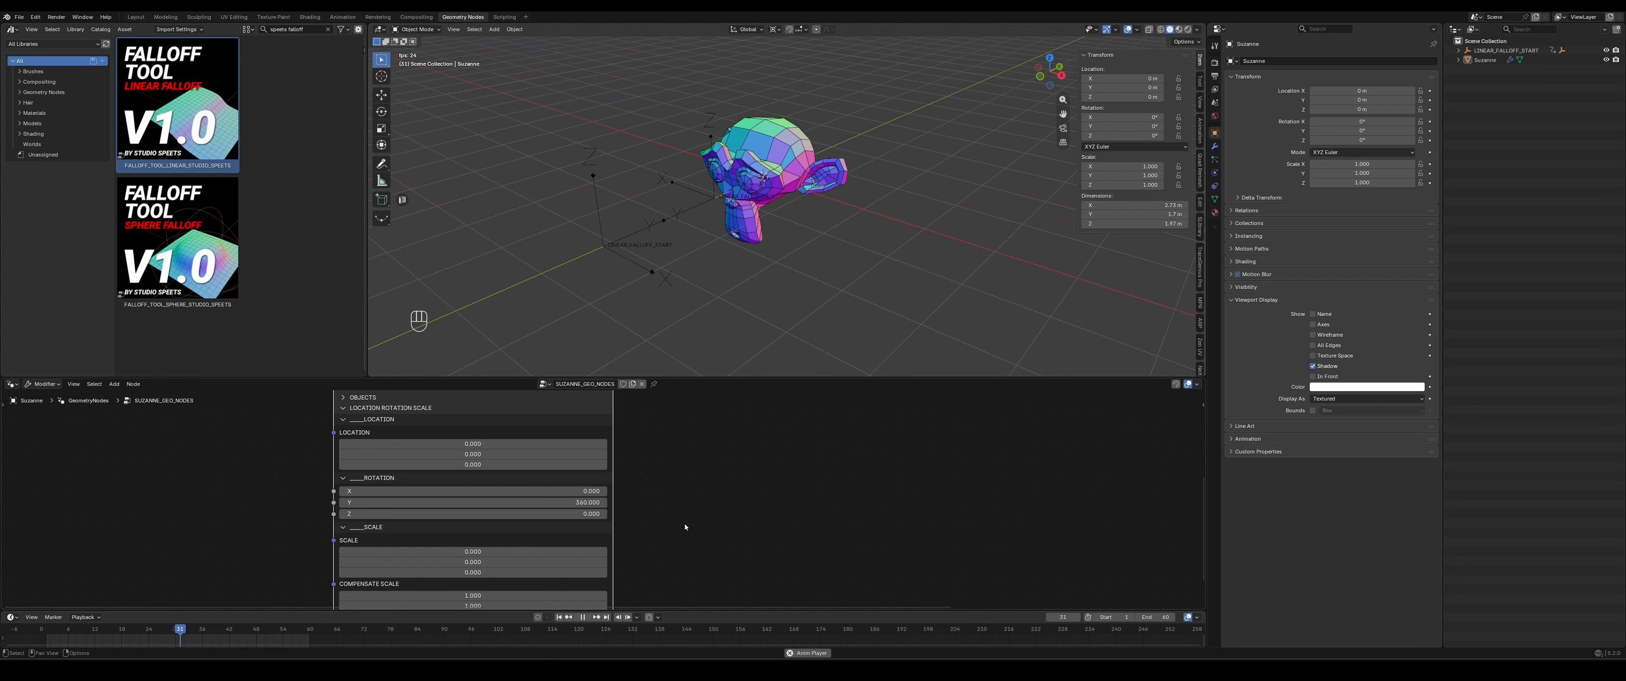
- Expand the falloff node's Clamp section, try the Steps - 4 clamp curve and switch it to Whip curve 2 - Mid
{"action": "middle_click_drag", "start_coordinate": [685, 523], "coordinate": [683, 464]}
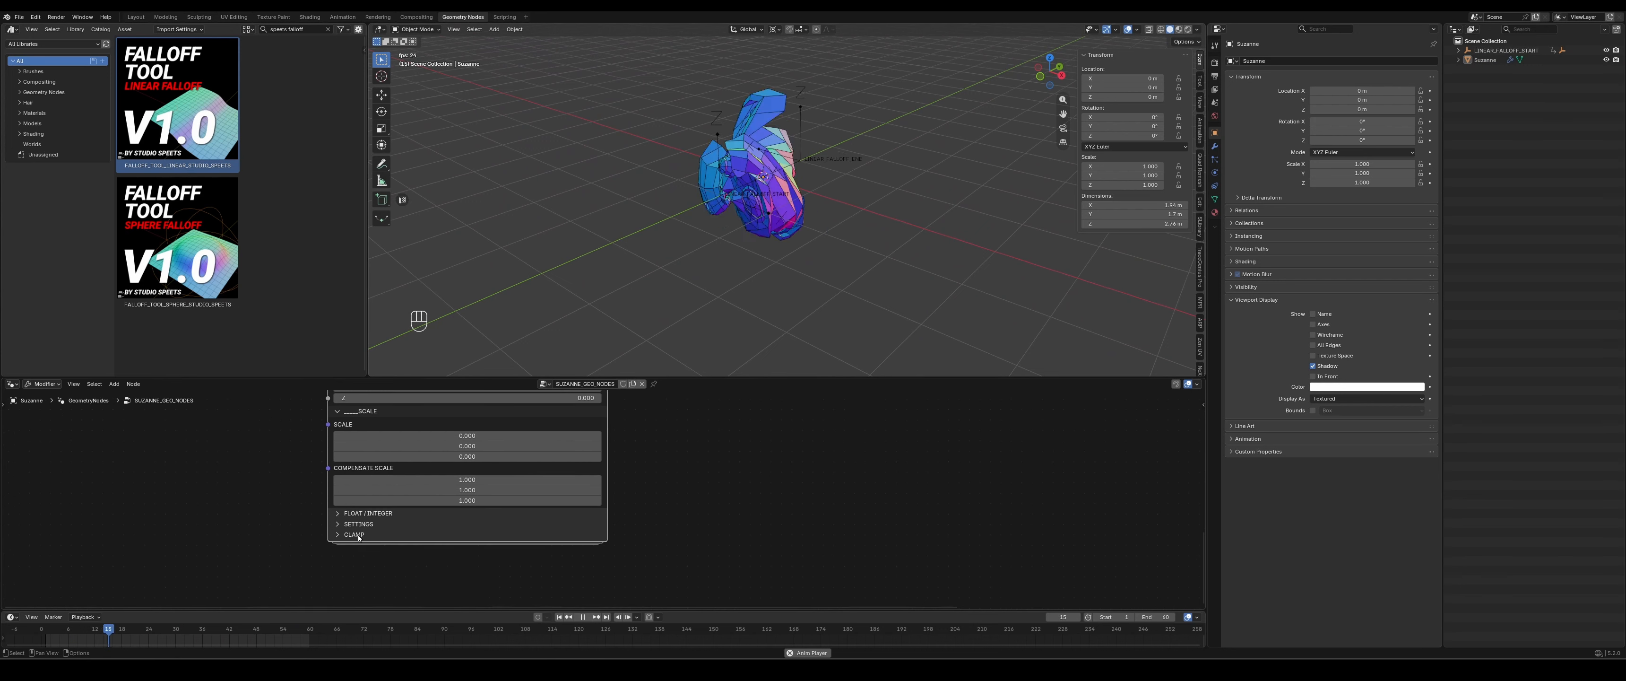
{"action": "left_click", "coordinate": [354, 534]}
{"action": "middle_click_drag", "start_coordinate": [868, 547], "coordinate": [858, 537]}
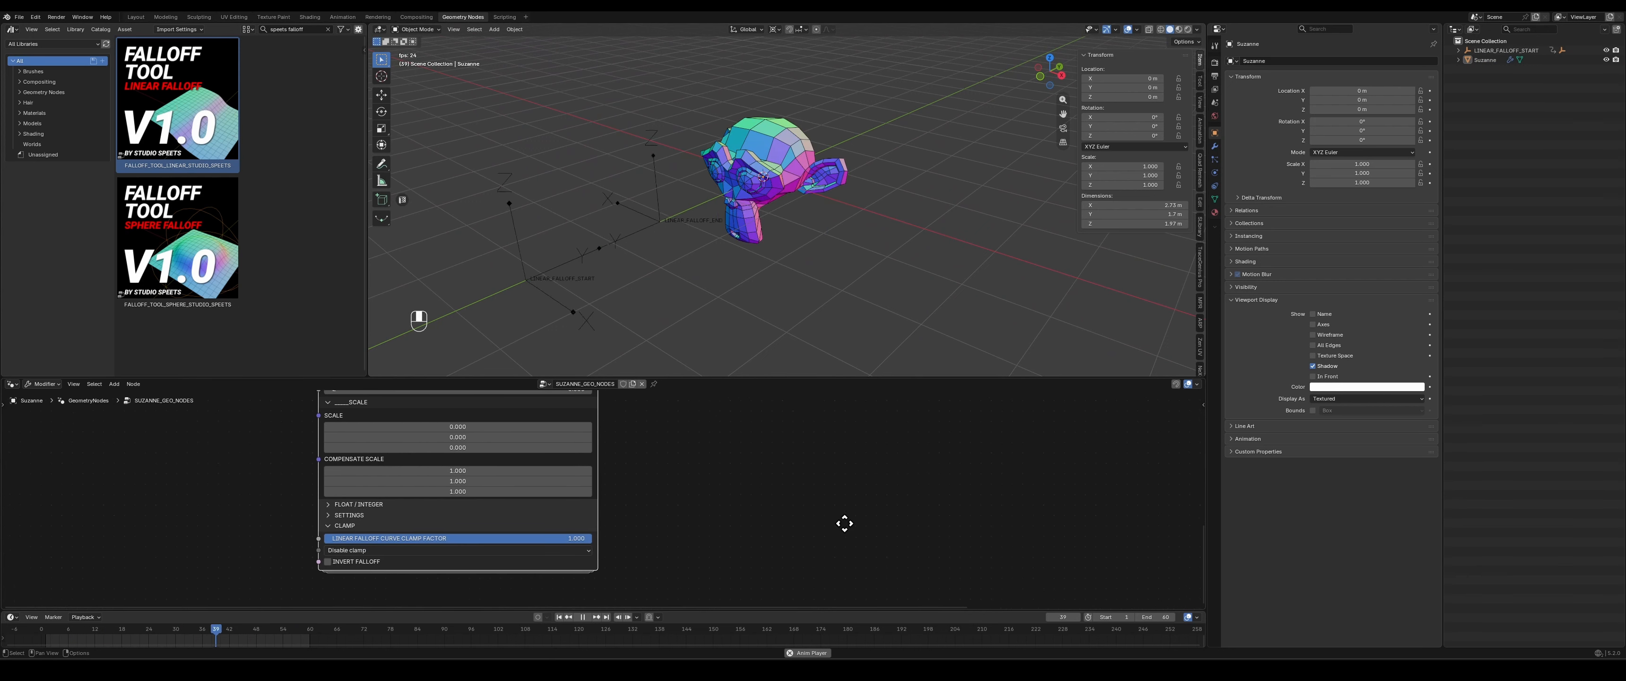
{"action": "left_click", "coordinate": [373, 550]}
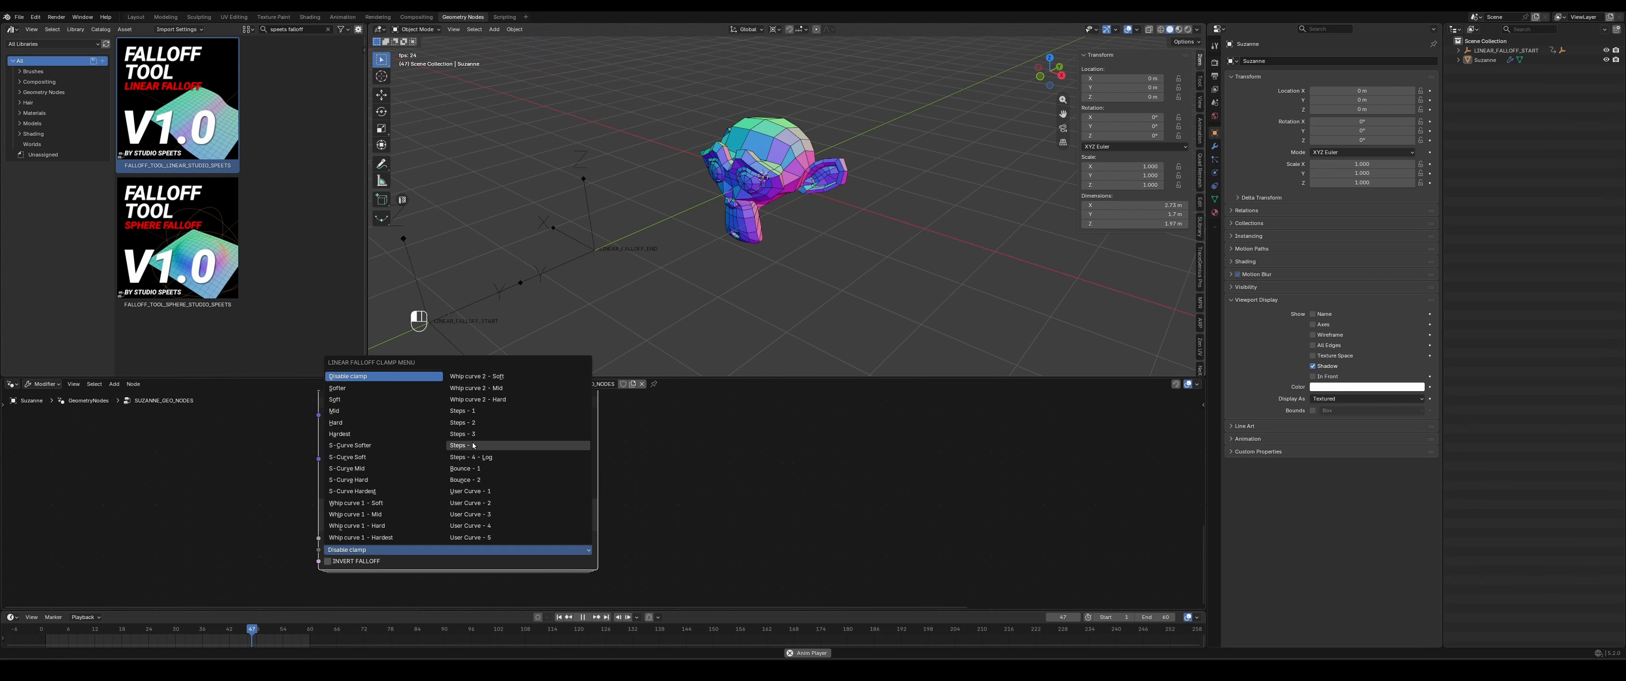
{"action": "left_click", "coordinate": [518, 445]}
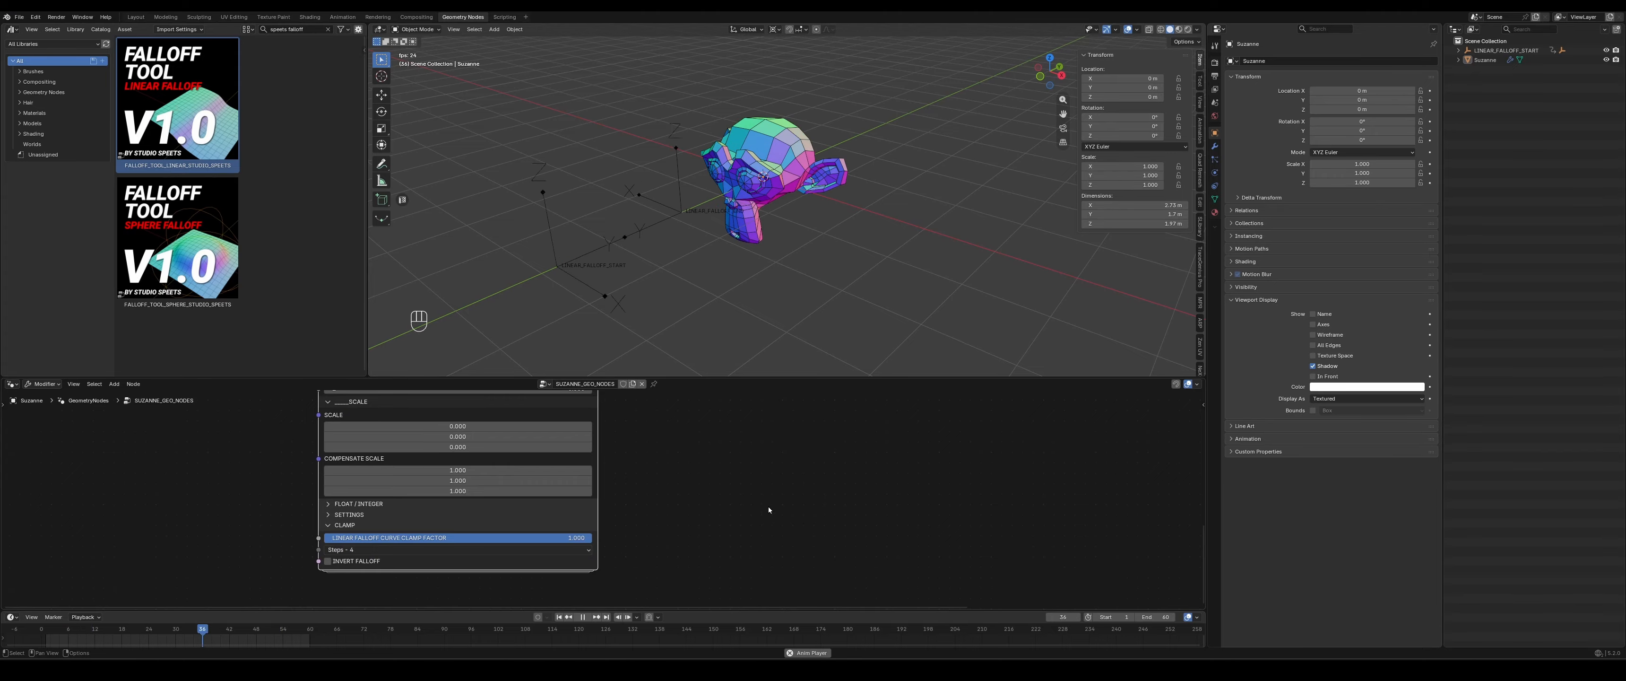
{"action": "left_click", "coordinate": [369, 553]}
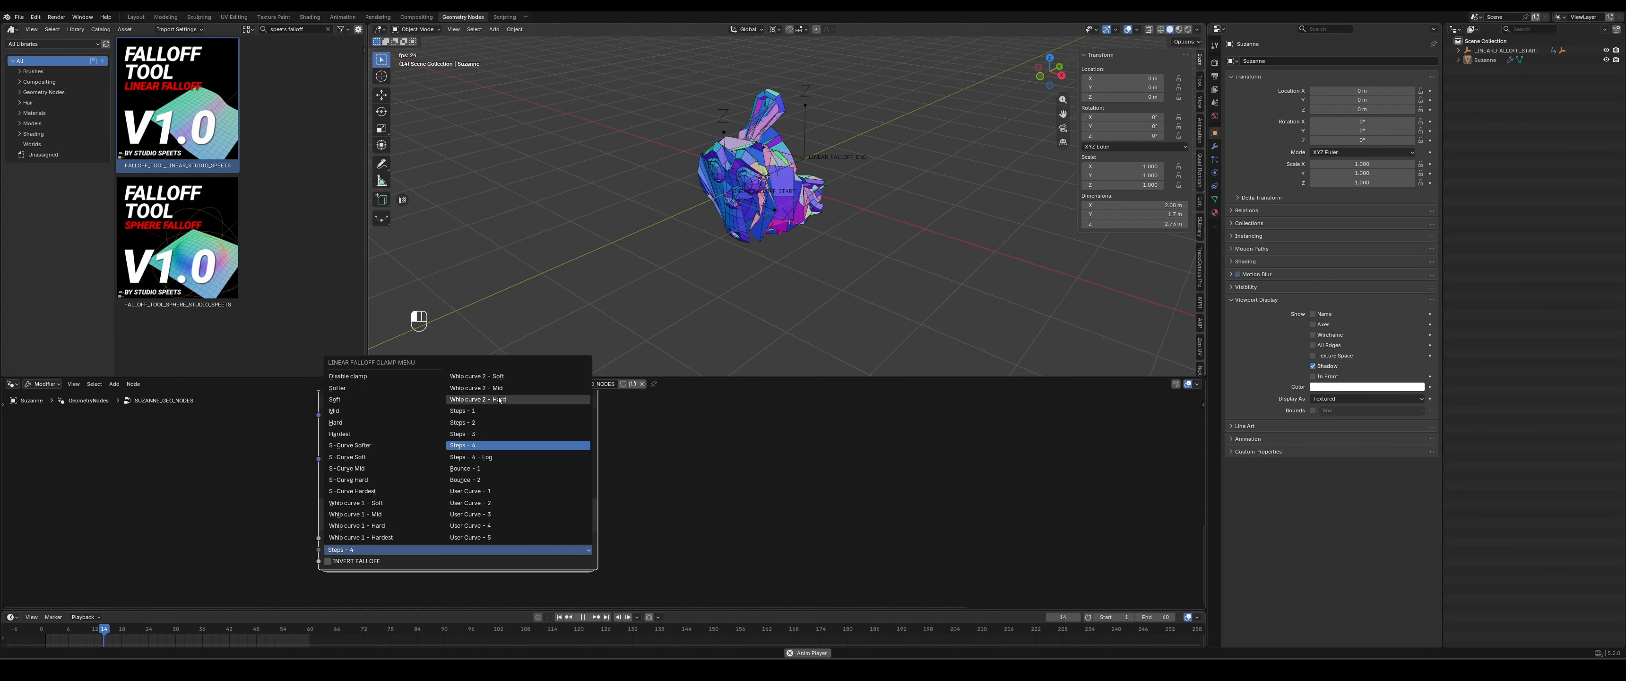
{"action": "left_click", "coordinate": [478, 388]}
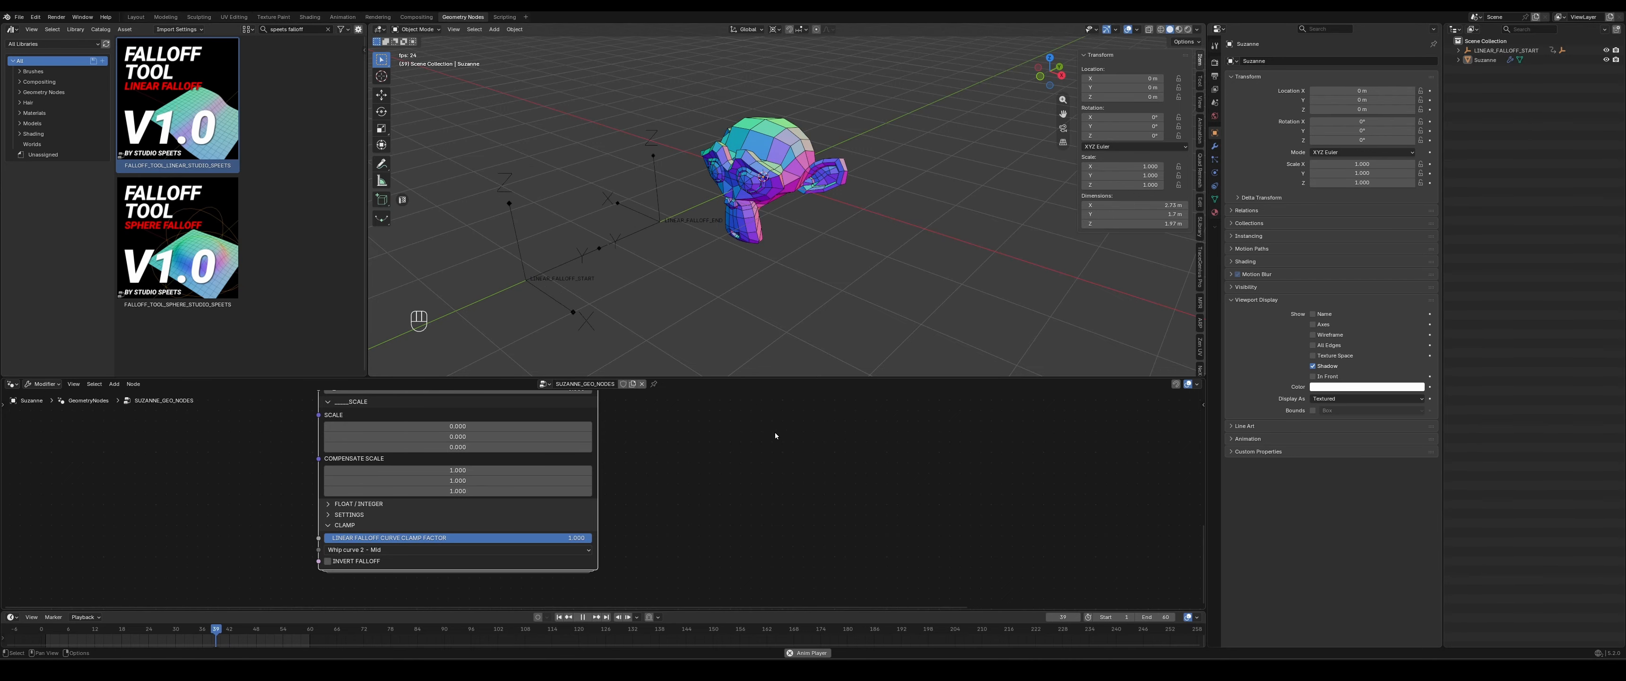
- Set the LINEAR_FALLOFF_END empty's Y location to -4 m
{"action": "left_click", "coordinate": [1458, 50]}
{"action": "left_click", "coordinate": [1509, 69]}
{"action": "left_click", "coordinate": [1142, 87]}
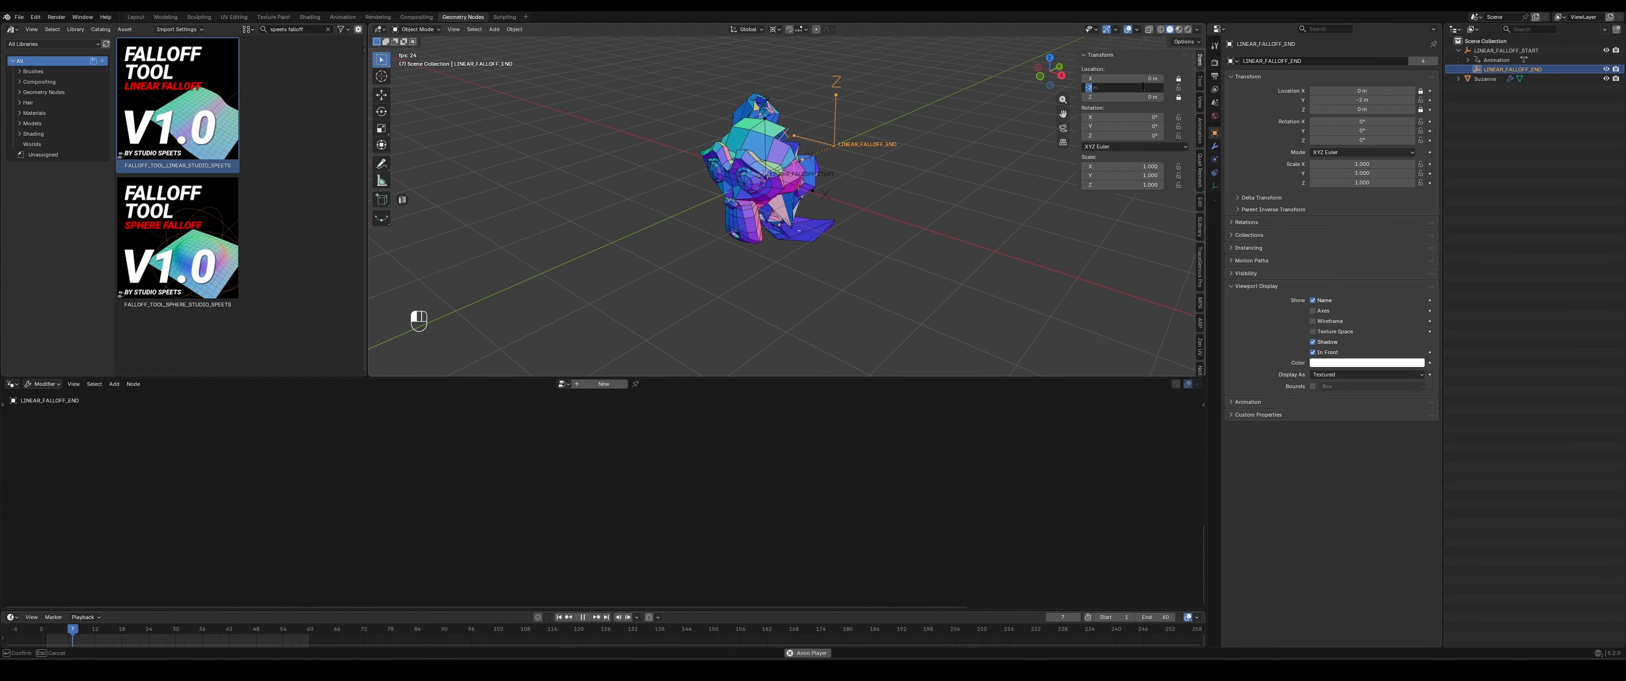
{"action": "type", "text": "-4"}
{"action": "key", "text": "Return"}
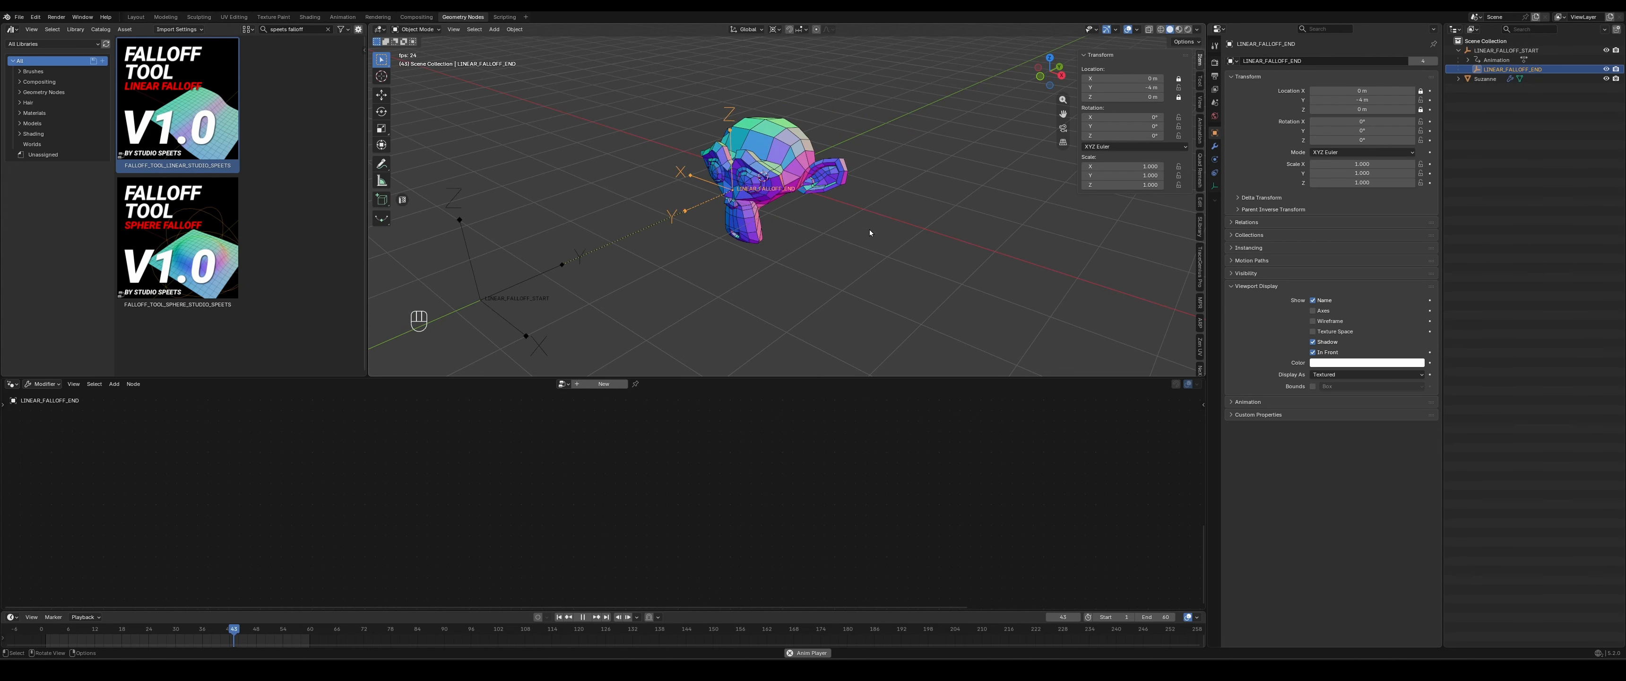
- Select the monkey, set the falloff node's Z rotation to 360 and view the twisting mesh from other angles
{"action": "left_click", "coordinate": [805, 191]}
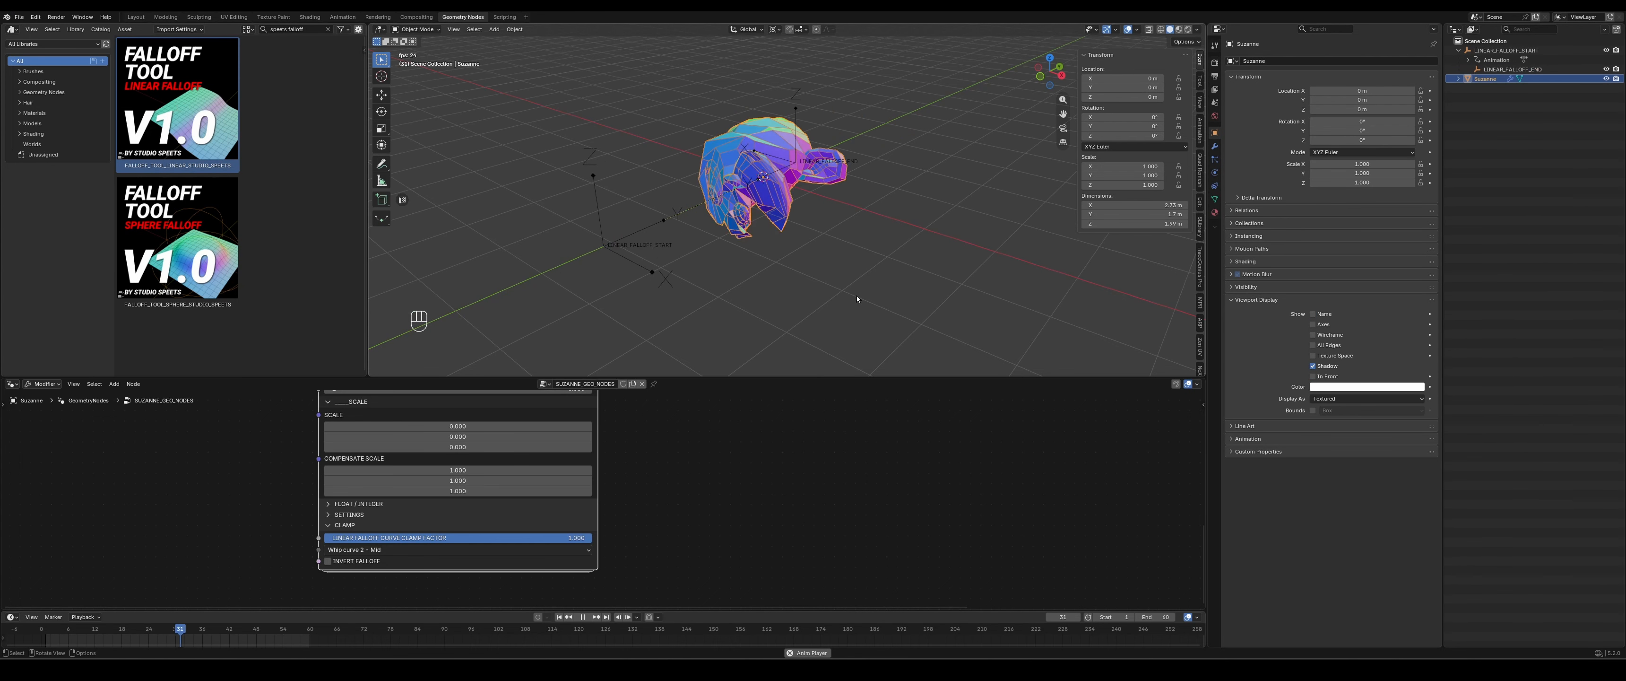
{"action": "middle_click_drag", "start_coordinate": [856, 296], "coordinate": [848, 284]}
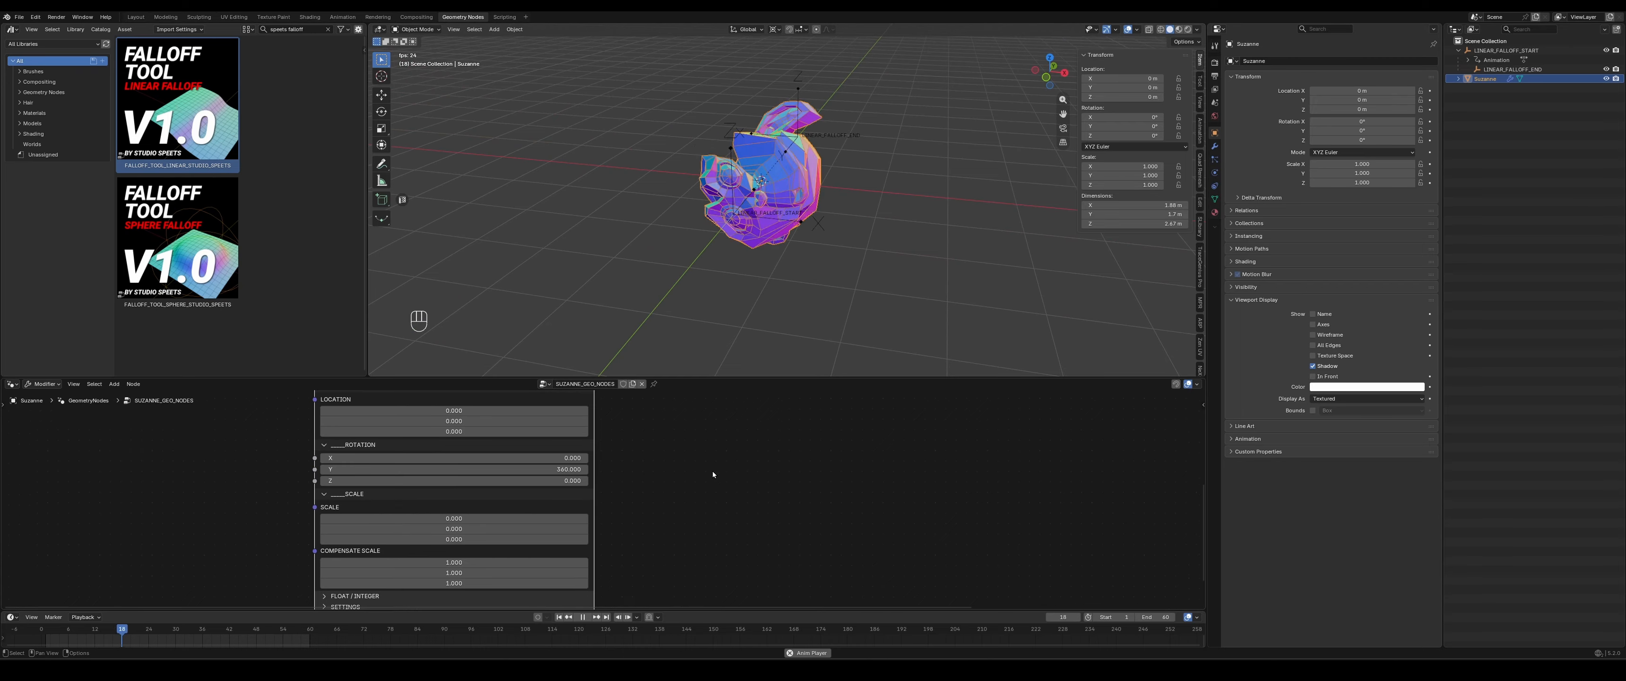
{"action": "middle_click_drag", "start_coordinate": [713, 474], "coordinate": [705, 497]}
{"action": "left_click", "coordinate": [527, 505]}
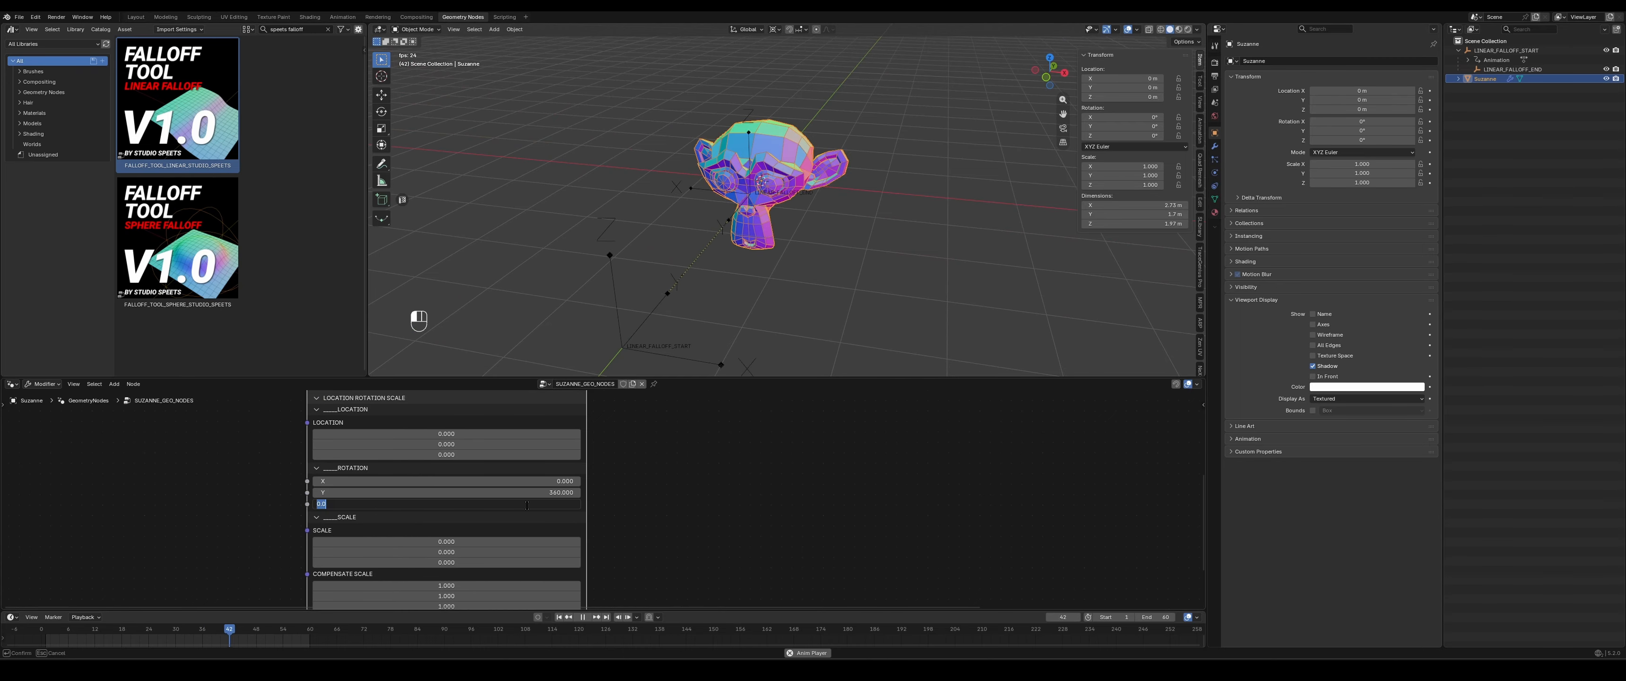
{"action": "type", "text": "360"}
{"action": "key", "text": "Return"}
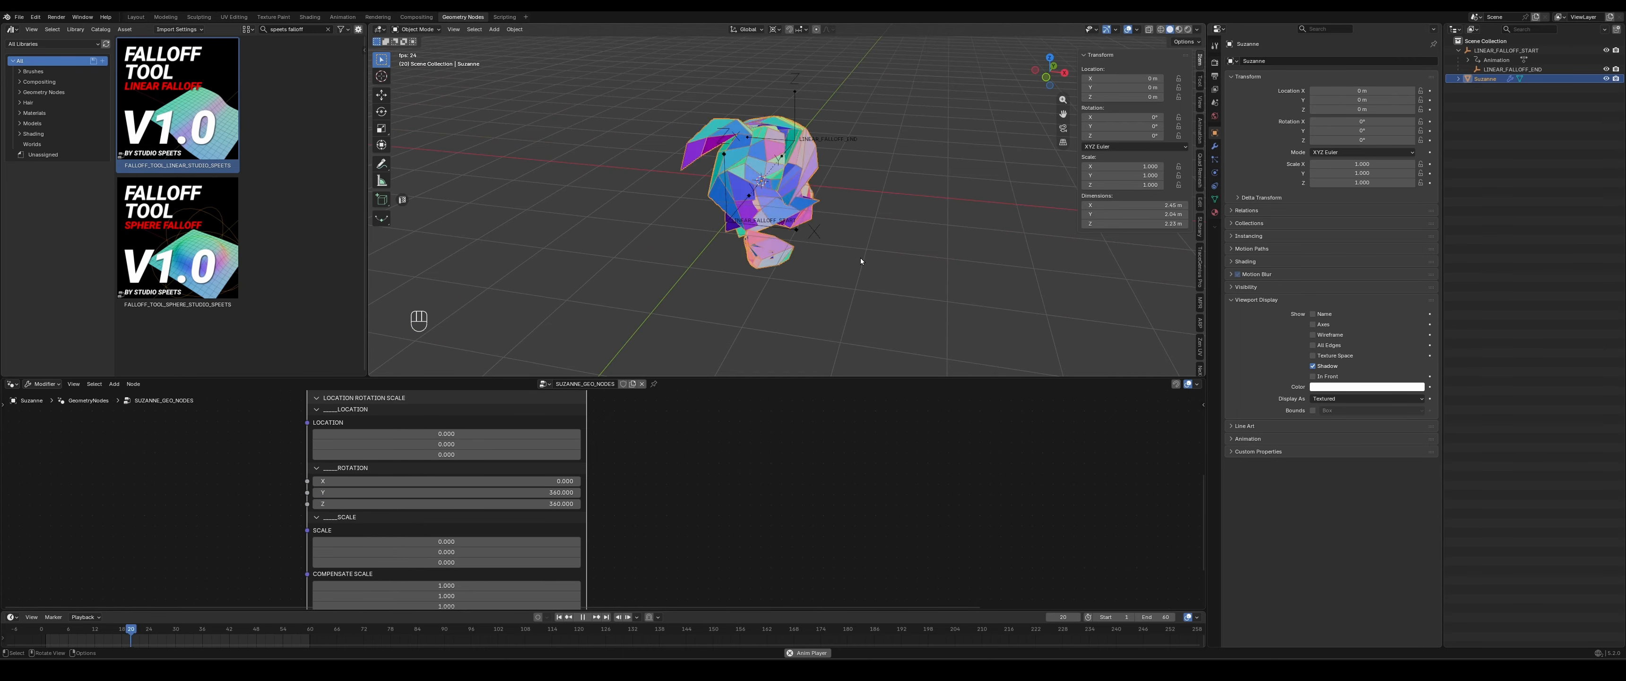
{"action": "middle_click_drag", "start_coordinate": [860, 257], "coordinate": [951, 247]}
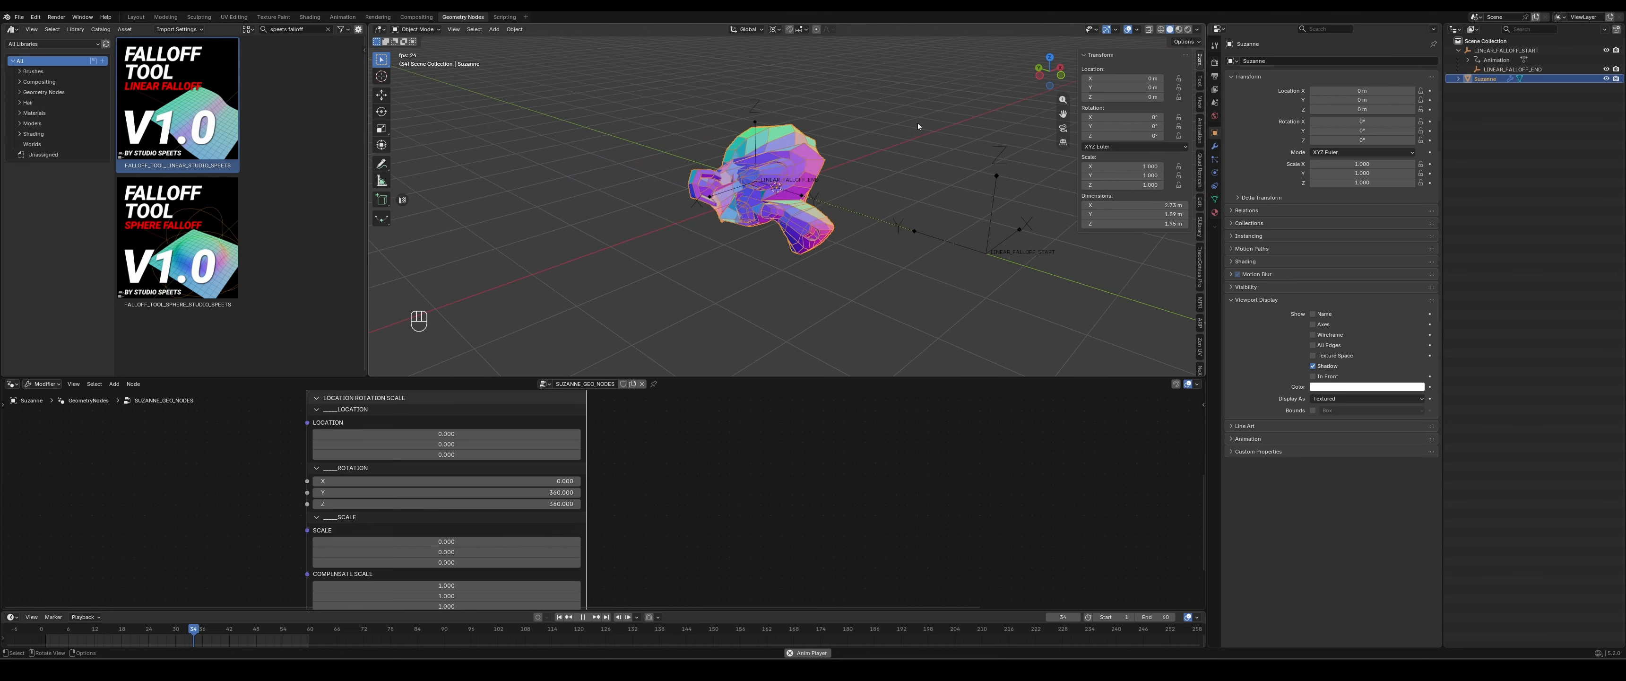
{"action": "left_click", "coordinate": [879, 191]}
{"action": "left_click", "coordinate": [747, 286]}
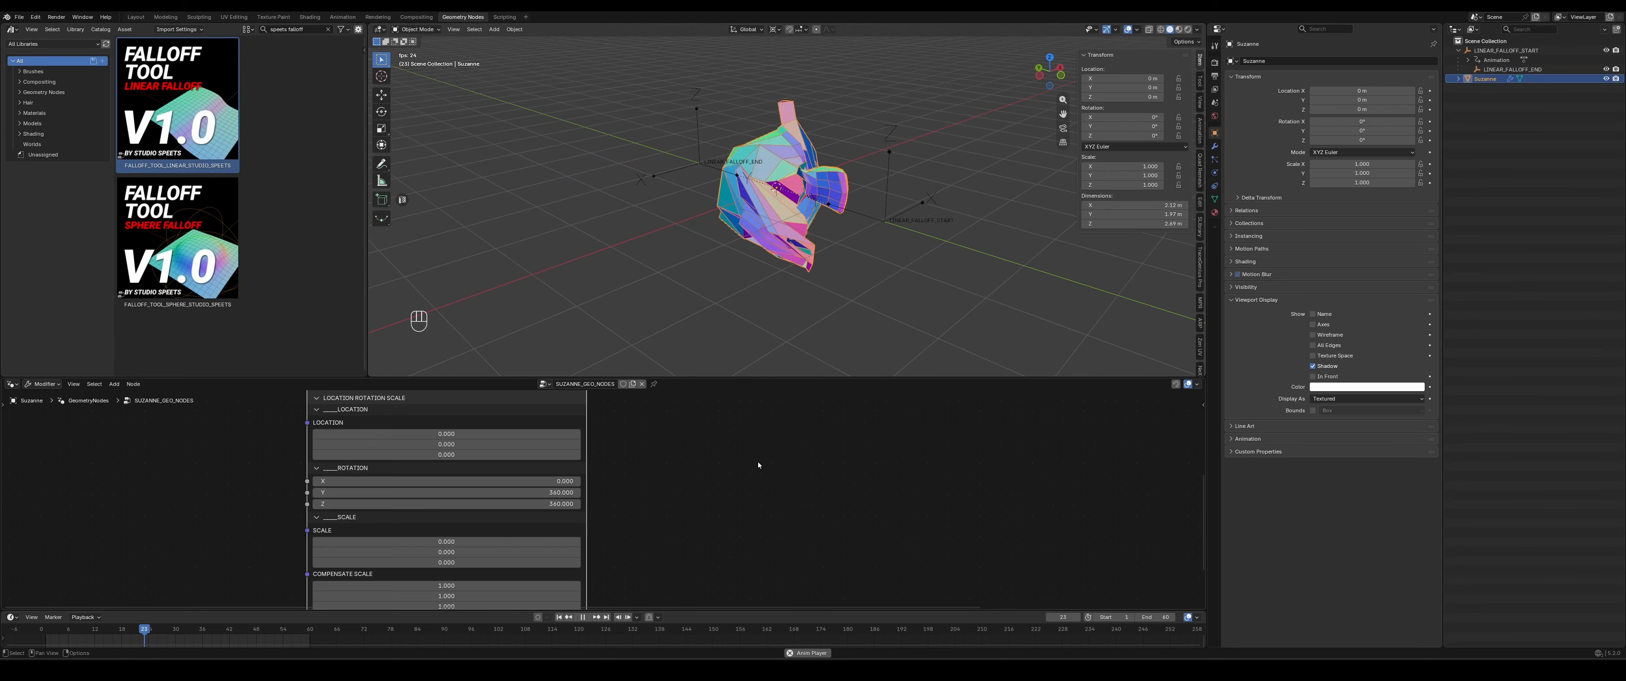
{"action": "middle_click_drag", "start_coordinate": [756, 461], "coordinate": [726, 458]}
- Add a Subdivision modifier to the monkey, place it above the GeometryNodes modifier and set its viewport levels to 2
{"action": "left_click", "coordinate": [1216, 146]}
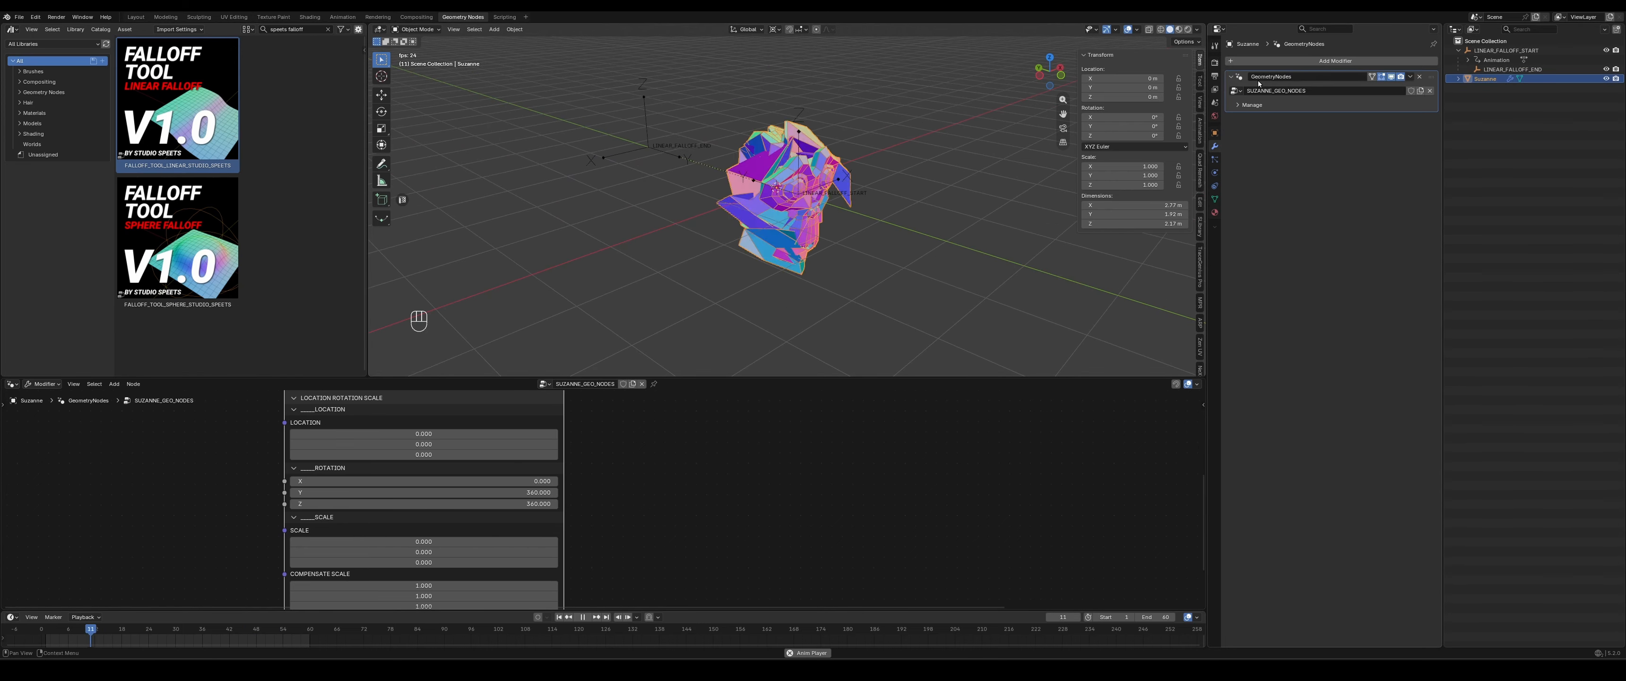
{"action": "left_click", "coordinate": [1277, 62]}
{"action": "type", "text": "subd"}
{"action": "key", "text": "Return"}
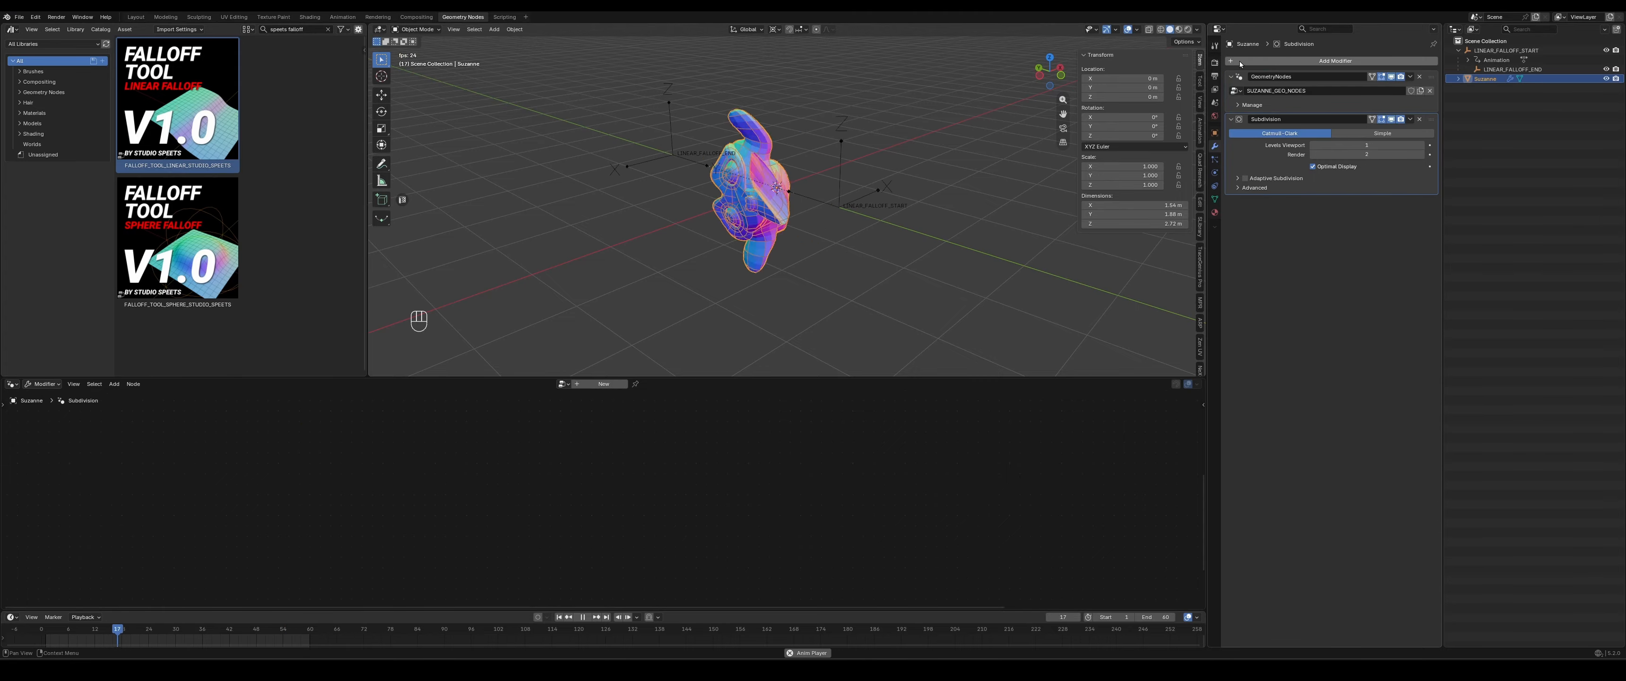
{"action": "left_click_drag", "start_coordinate": [1428, 118], "coordinate": [1426, 68]}
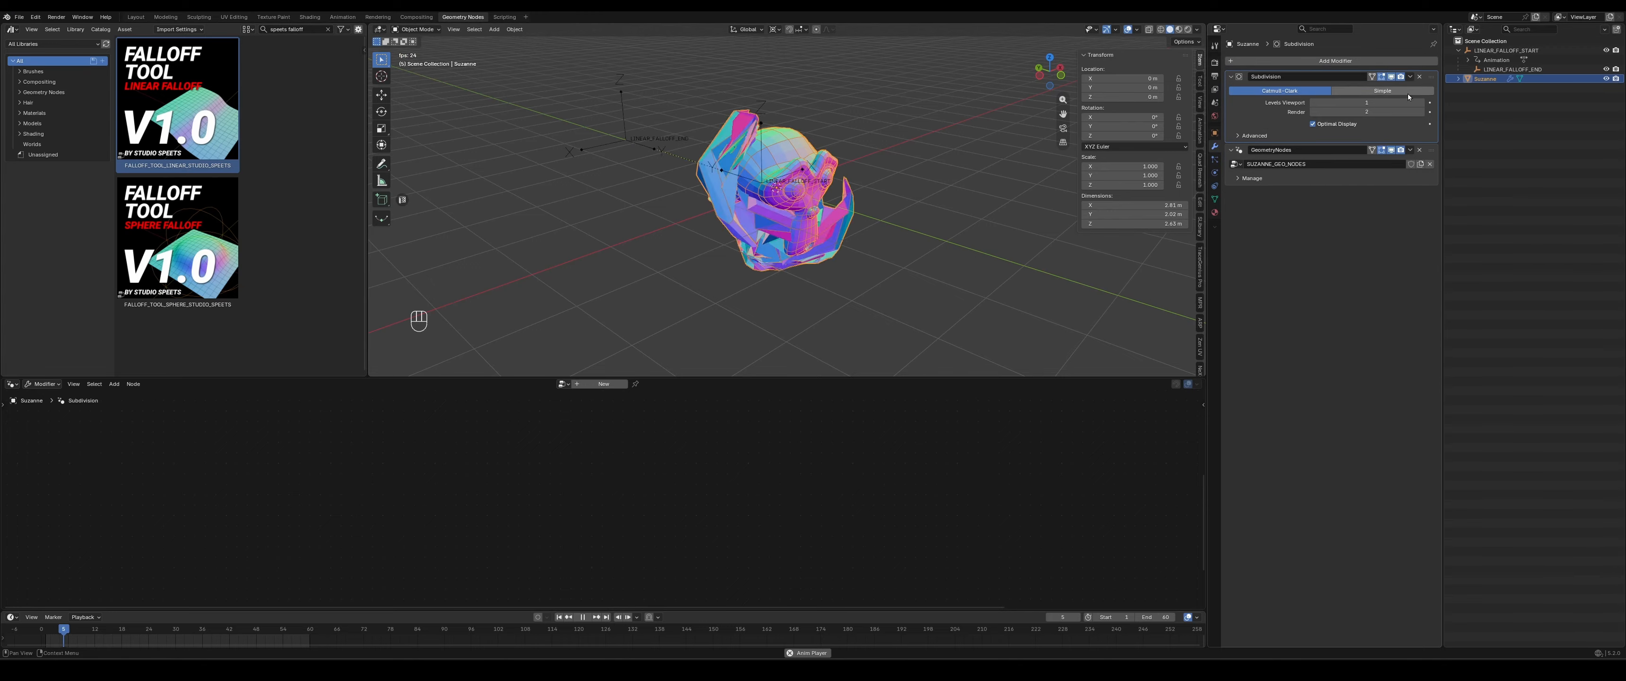
{"action": "left_click", "coordinate": [1421, 103]}
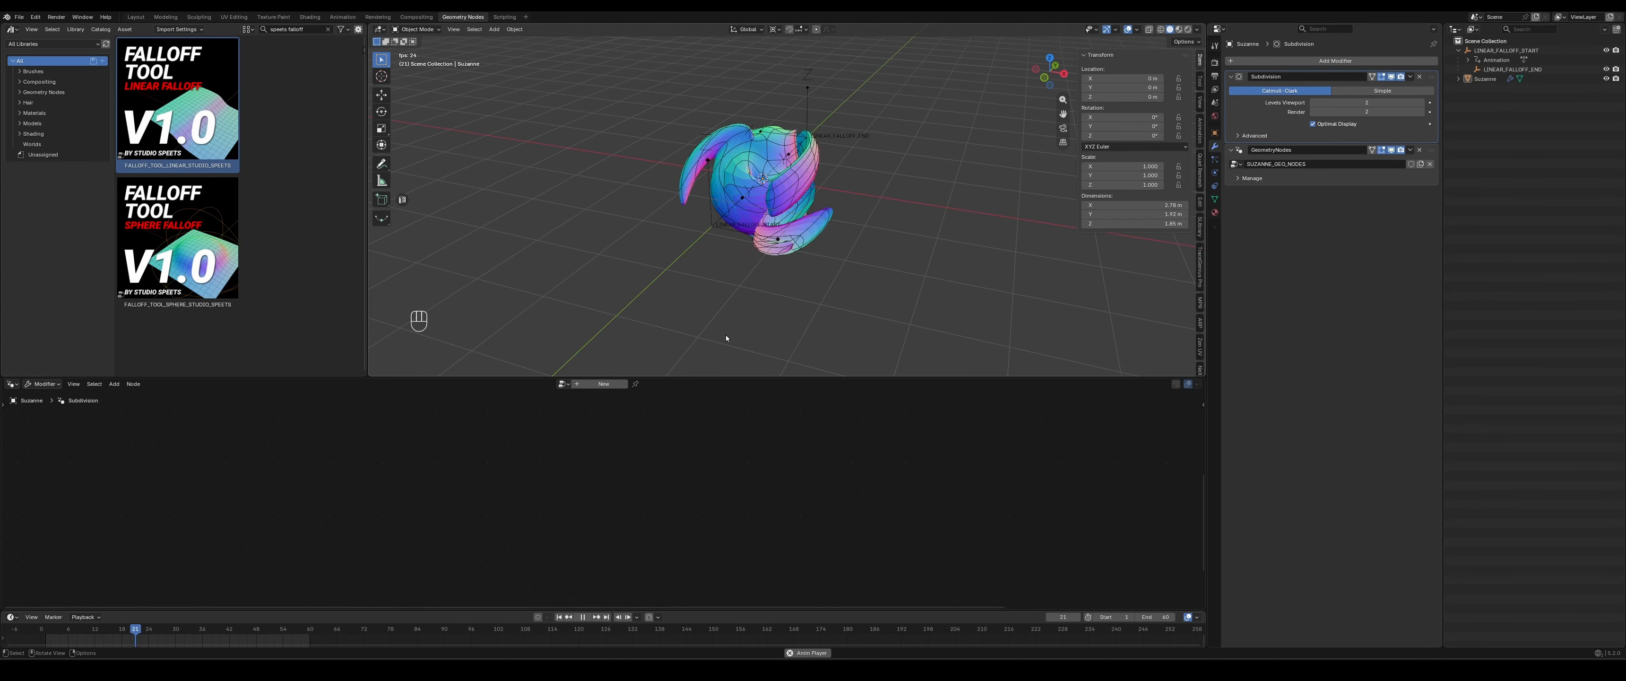
{"action": "middle_click_drag", "start_coordinate": [725, 338], "coordinate": [747, 381]}
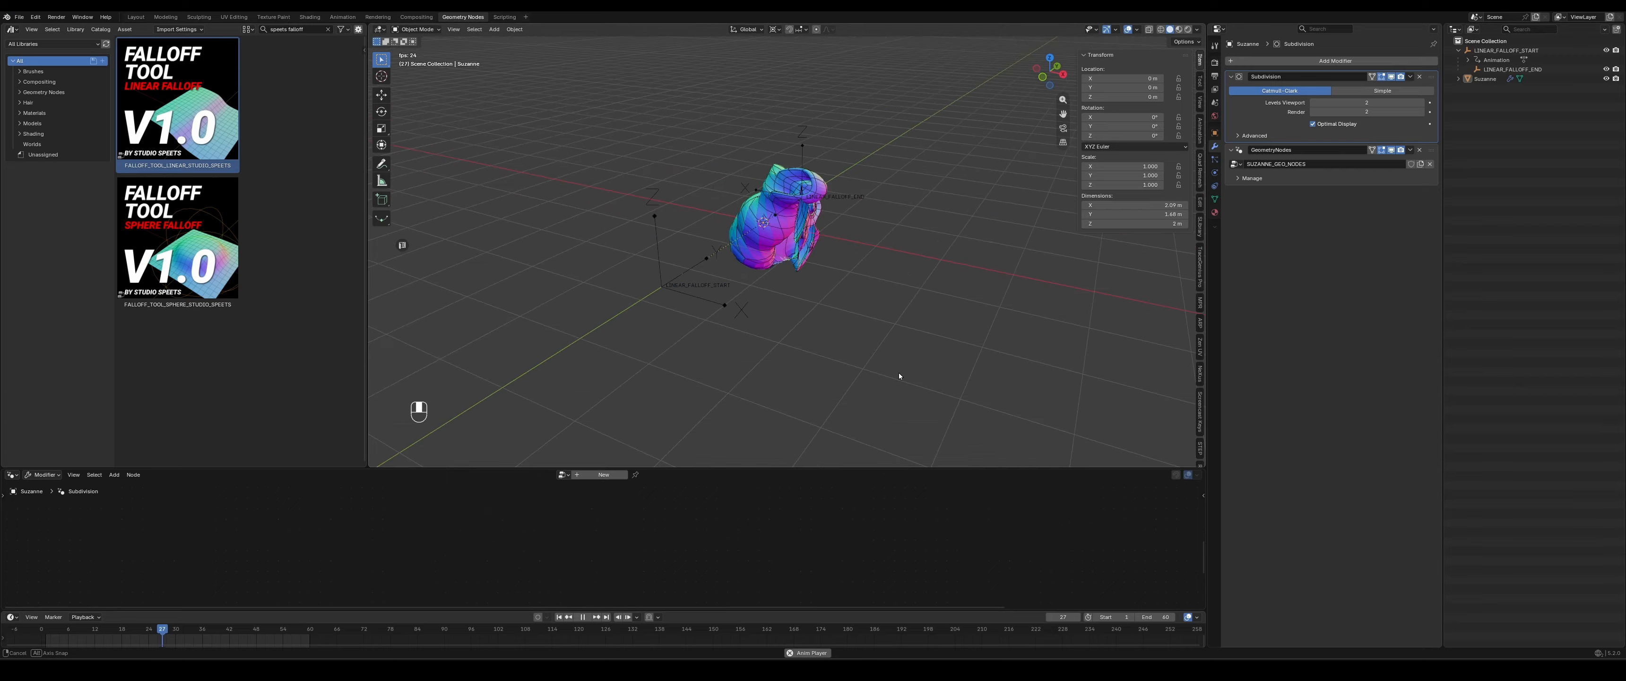
{"action": "middle_click_drag", "start_coordinate": [898, 372], "coordinate": [879, 371]}
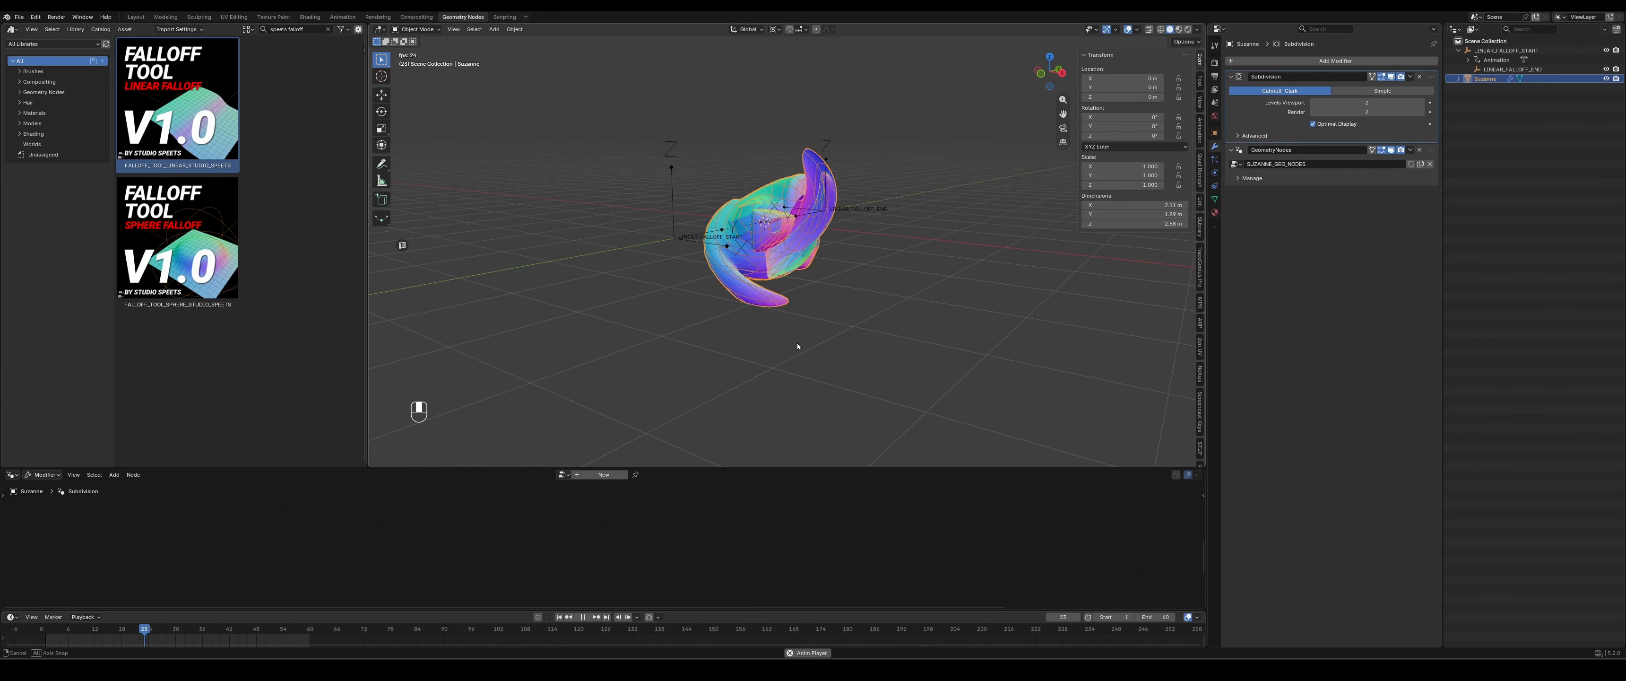
{"action": "middle_click_drag", "start_coordinate": [796, 343], "coordinate": [808, 369]}
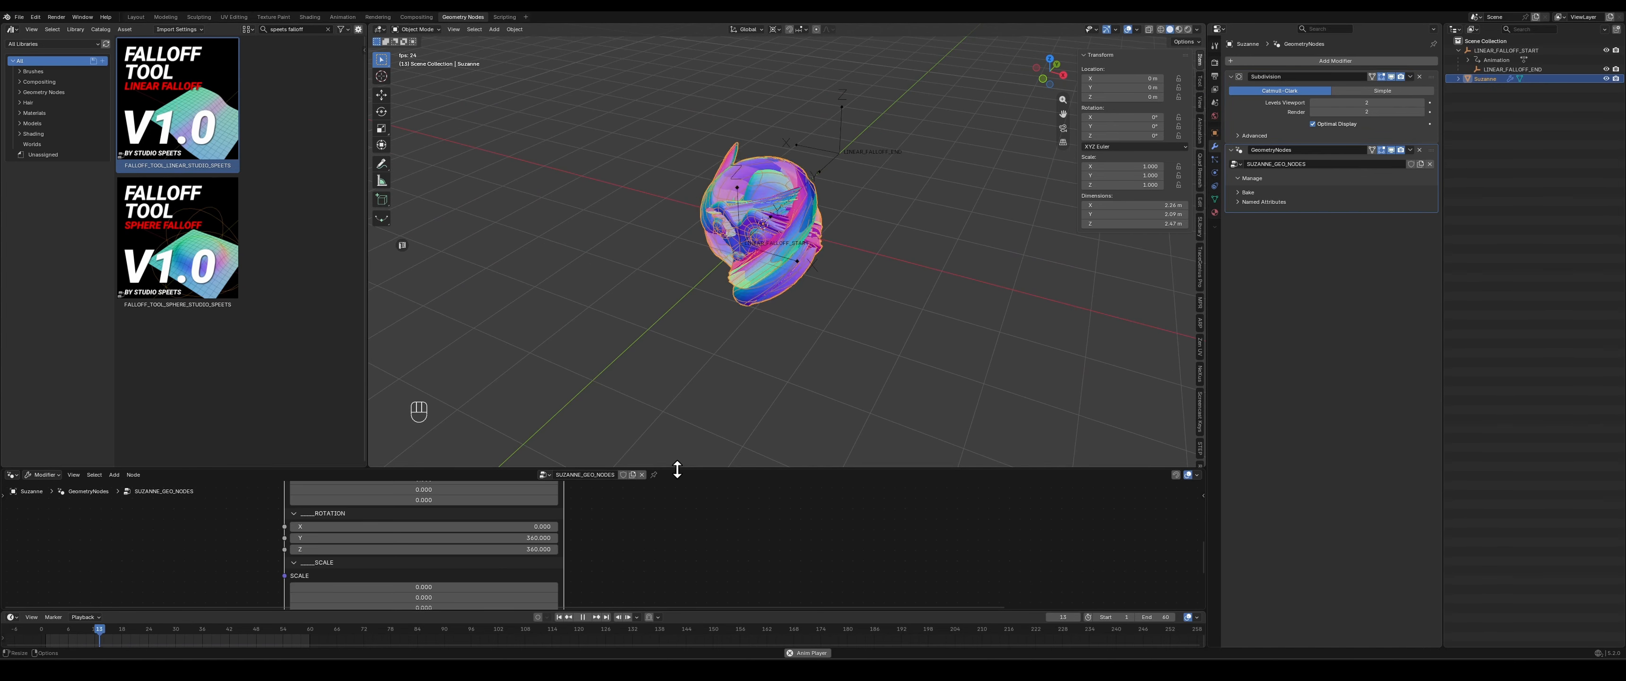
- Enlarge the node editor, set the falloff node's Y rotation to 0 and choose the S-Curve Hard clamp curve
{"action": "left_click_drag", "start_coordinate": [672, 466], "coordinate": [700, 334]}
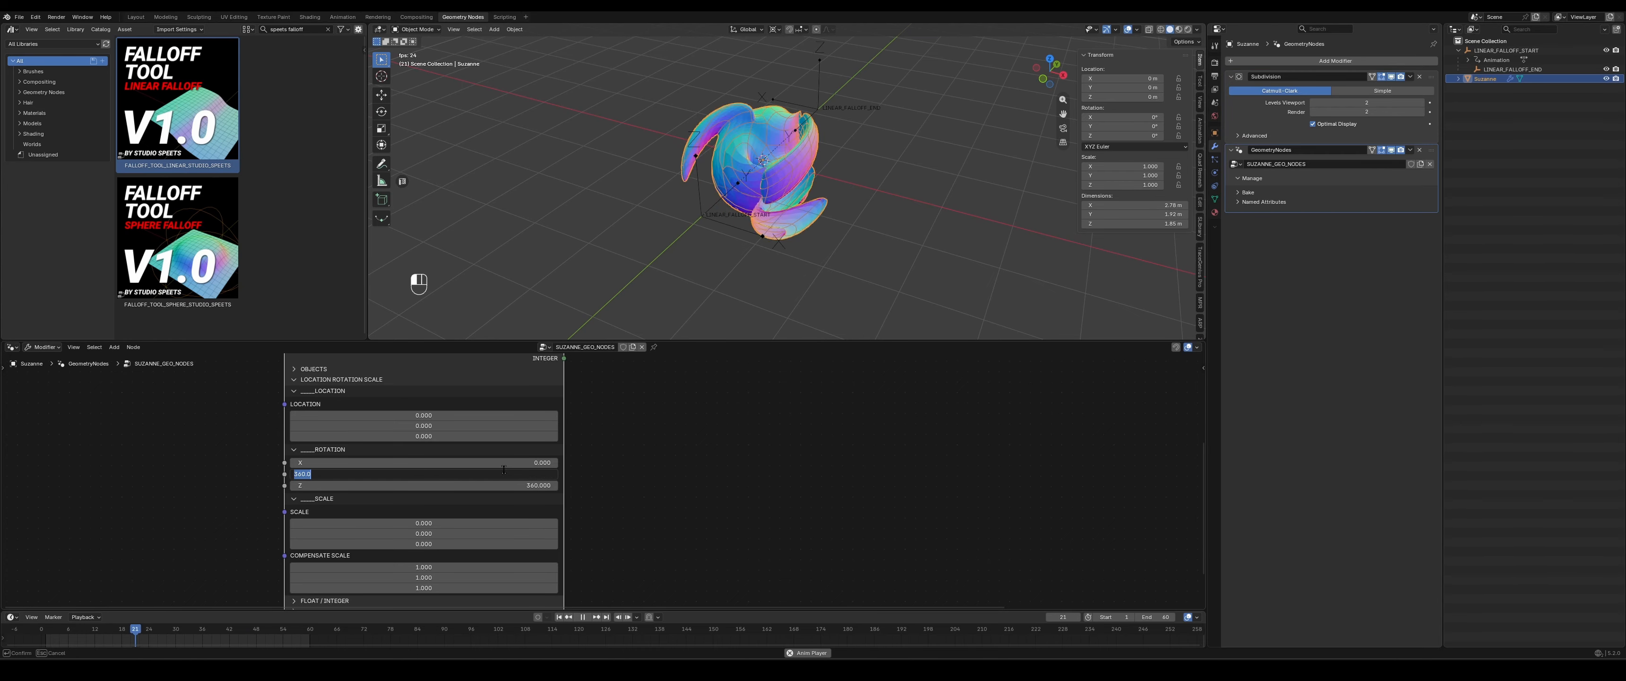
{"action": "middle_click_drag", "start_coordinate": [670, 484], "coordinate": [686, 457]}
{"action": "left_click", "coordinate": [395, 547]}
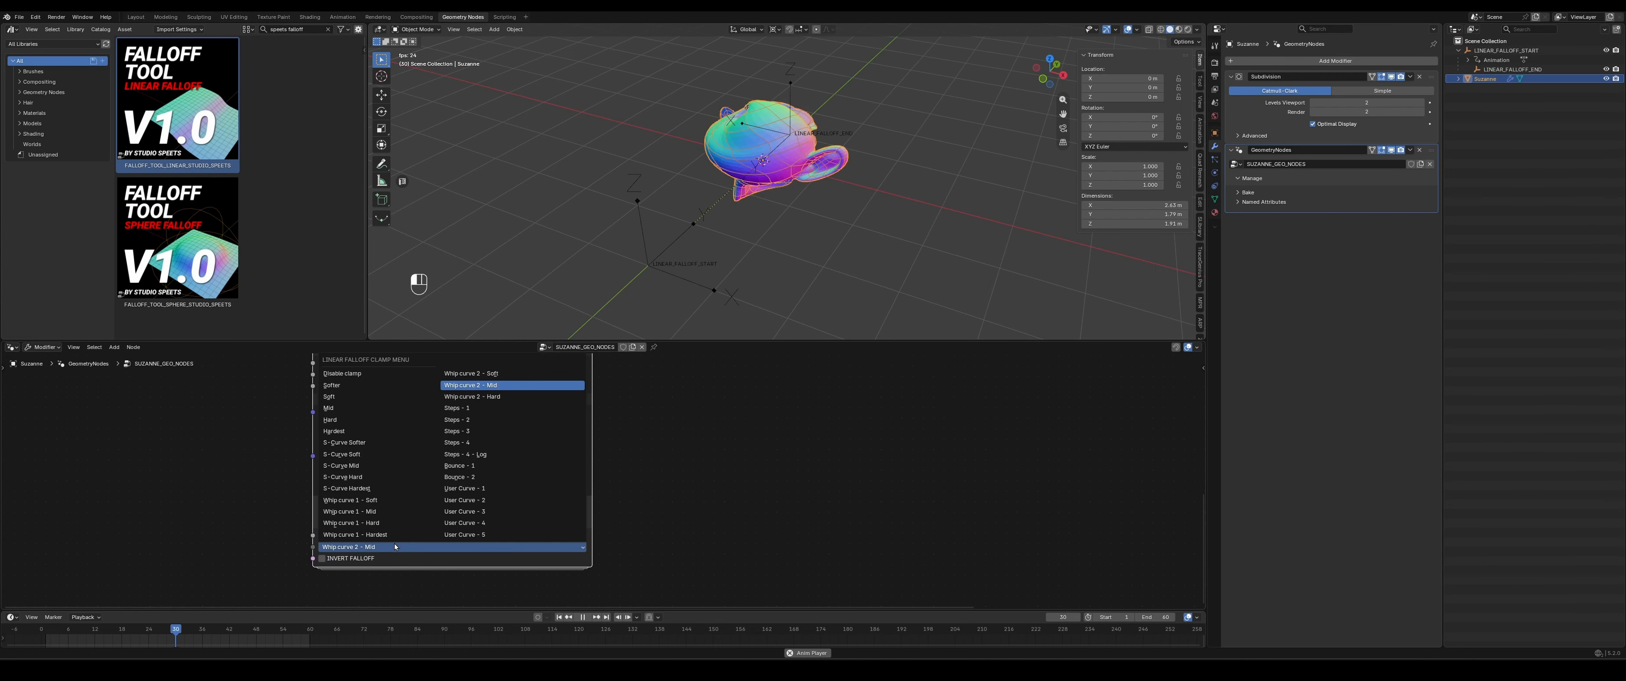
{"action": "left_click", "coordinate": [366, 523]}
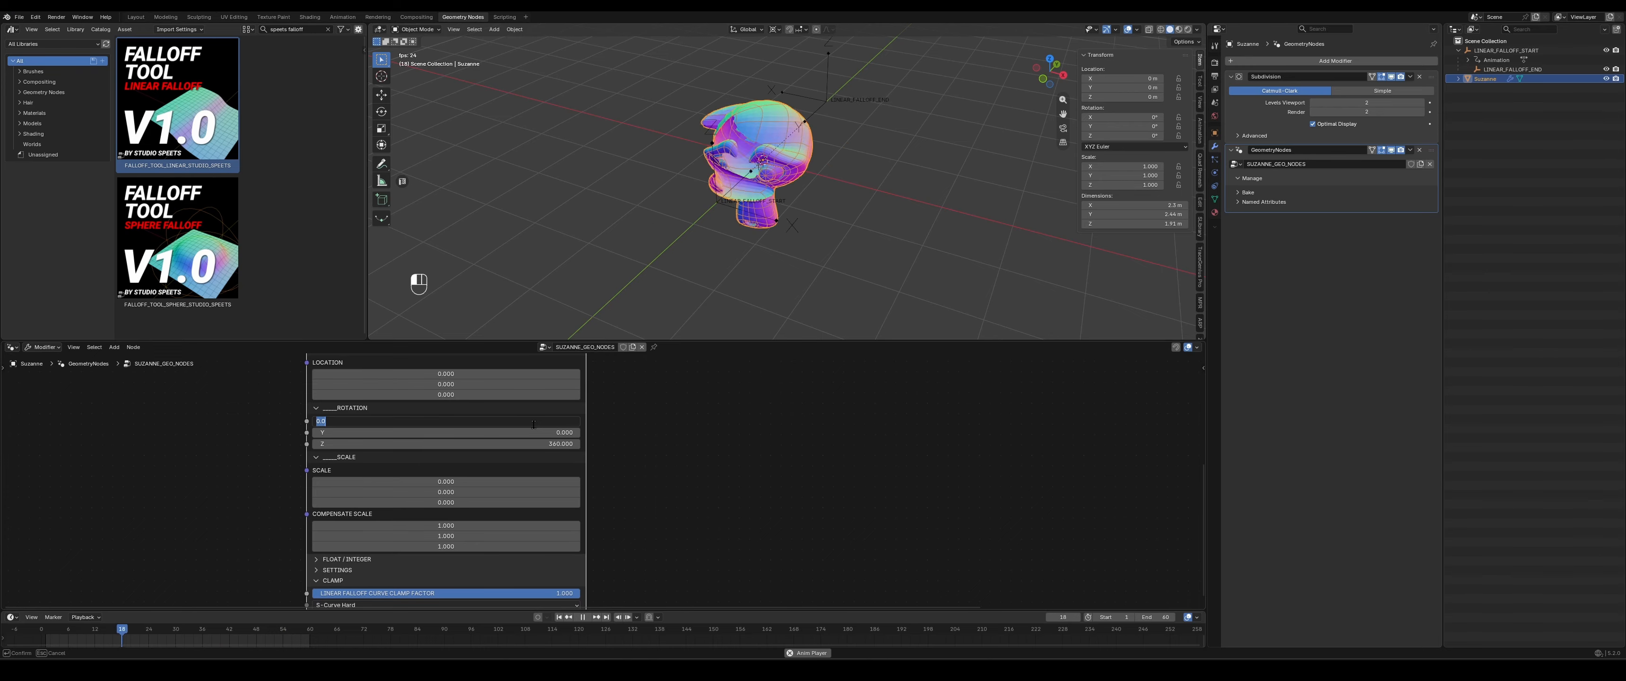
- Set the falloff node's X rotation to 360 and Z rotation to 0, and enlarge the 3D view to check the deformation
{"action": "type", "text": "360"}
{"action": "key", "text": "Tab"}
{"action": "key", "text": "Tab"}
{"action": "key", "text": "Return"}
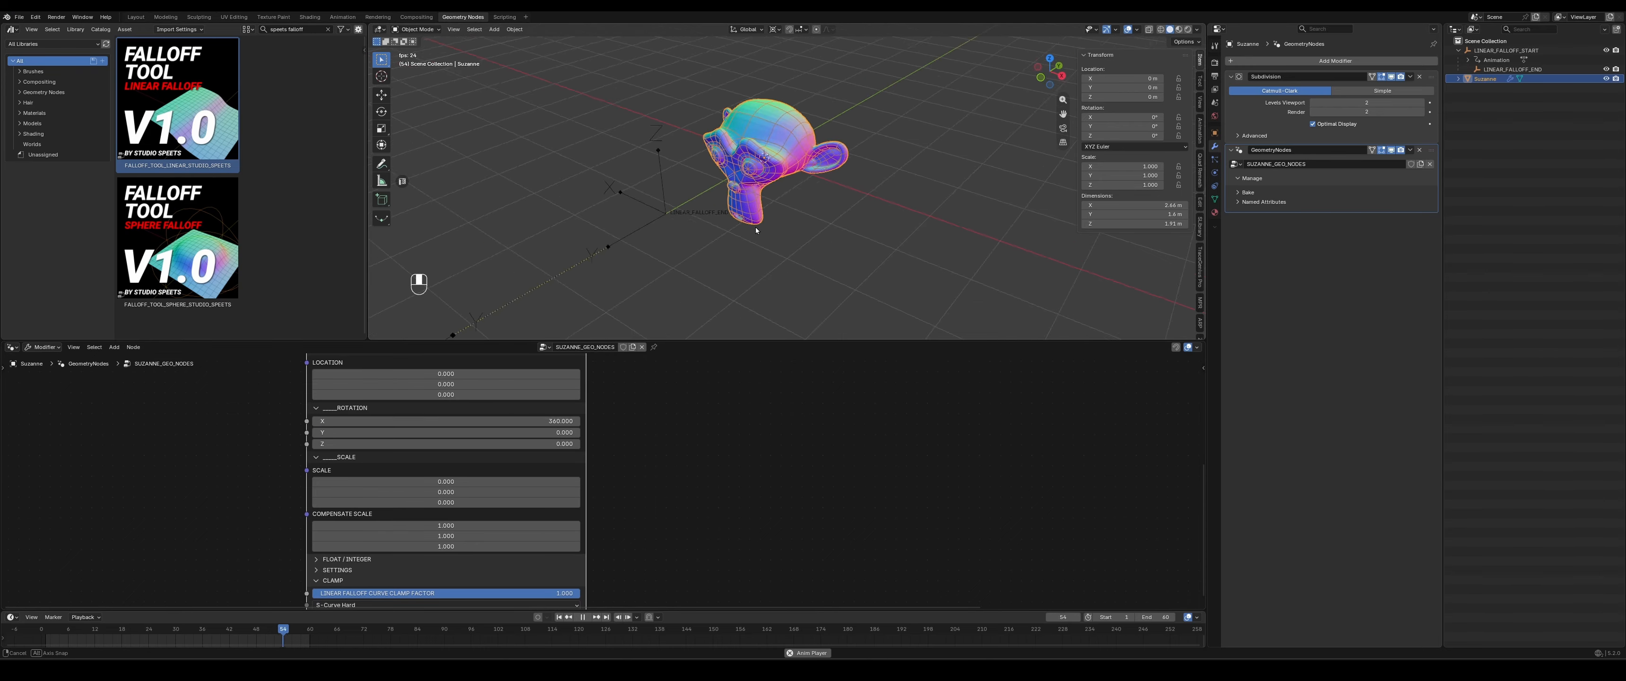
{"action": "mouse_move", "coordinate": [780, 247]}
{"action": "middle_mouse_down"}
{"action": "mouse_move", "coordinate": [760, 231]}
{"action": "mouse_move", "coordinate": [764, 259]}
{"action": "middle_mouse_up"}
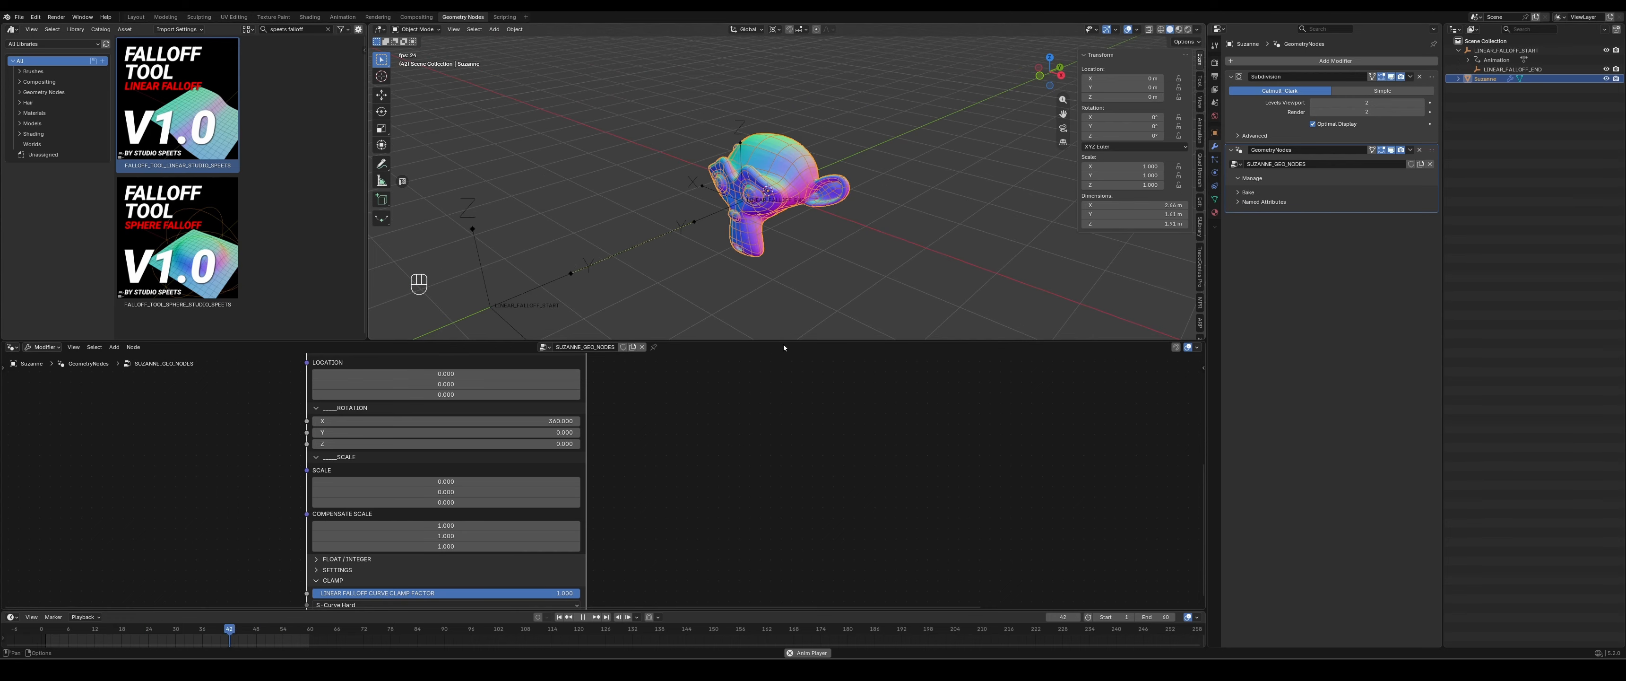
{"action": "left_click_drag", "start_coordinate": [784, 343], "coordinate": [781, 410]}
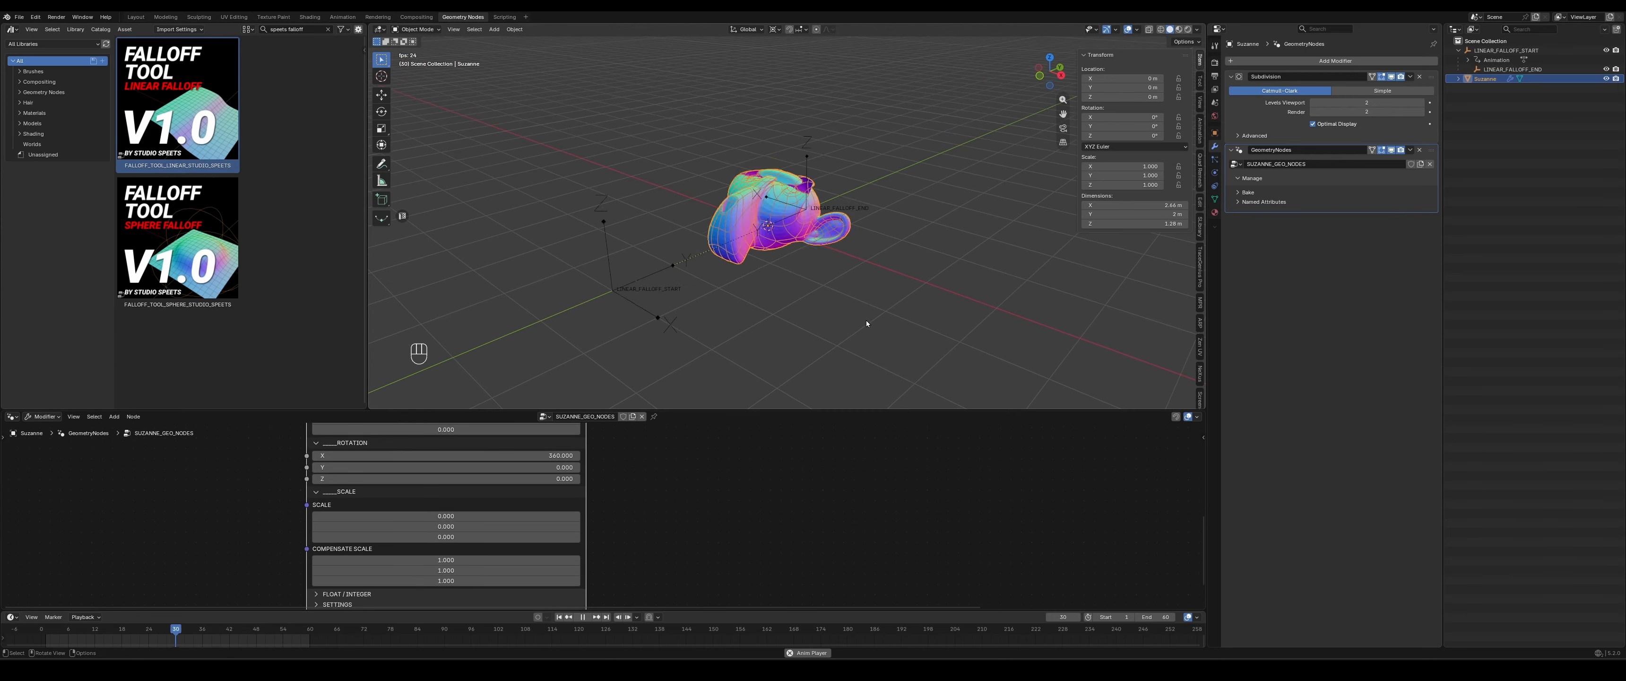
{"action": "mouse_move", "coordinate": [866, 320]}
{"action": "middle_mouse_down"}
{"action": "mouse_move", "coordinate": [788, 299]}
{"action": "mouse_move", "coordinate": [839, 317]}
{"action": "middle_mouse_up"}
- Set the falloff node's clamp curve to User Curve - 1
{"action": "scroll", "coordinate": [682, 513], "scroll_direction": "down", "scroll_amount": 3}
{"action": "middle_click_drag", "start_coordinate": [682, 532], "coordinate": [678, 450]}
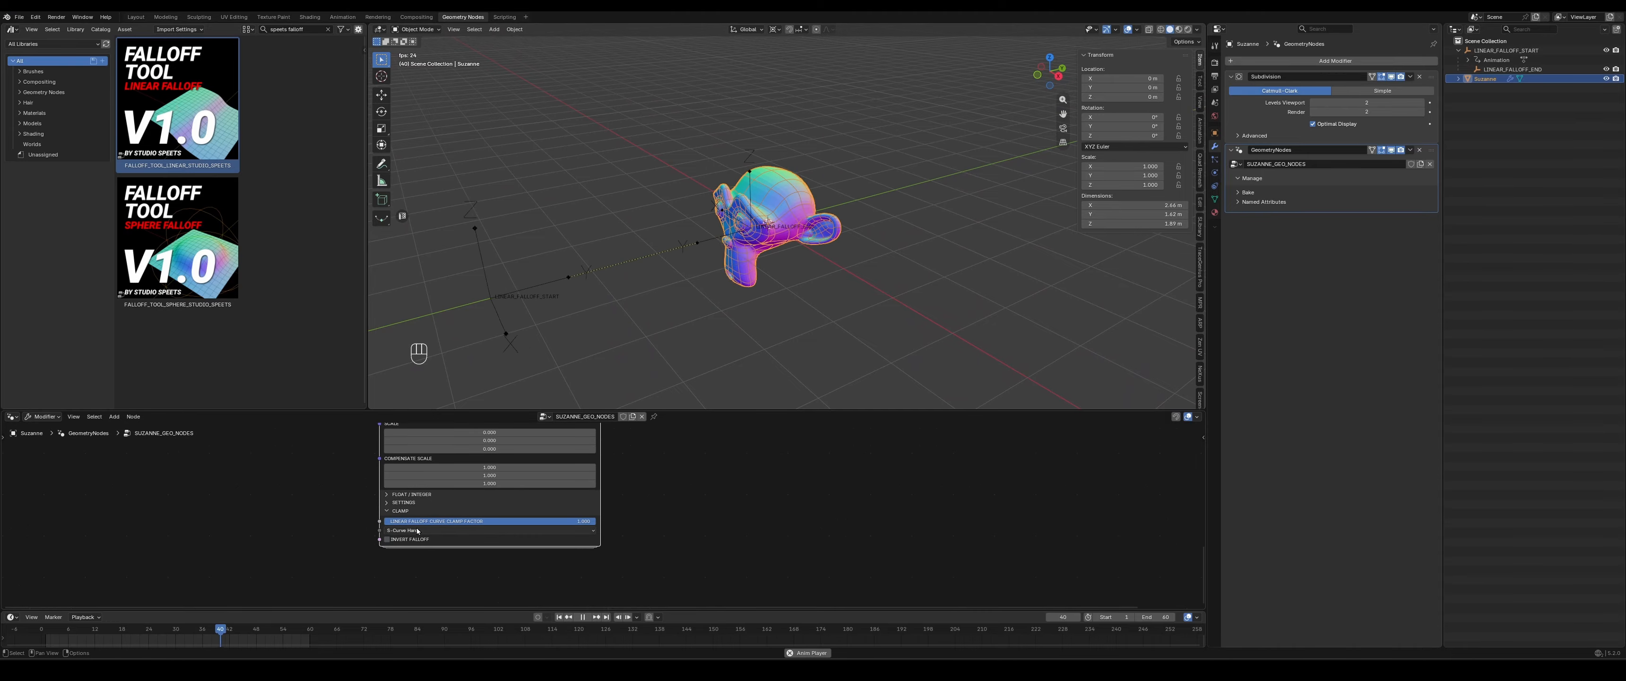
{"action": "left_click", "coordinate": [489, 530]}
{"action": "left_click", "coordinate": [507, 485]}
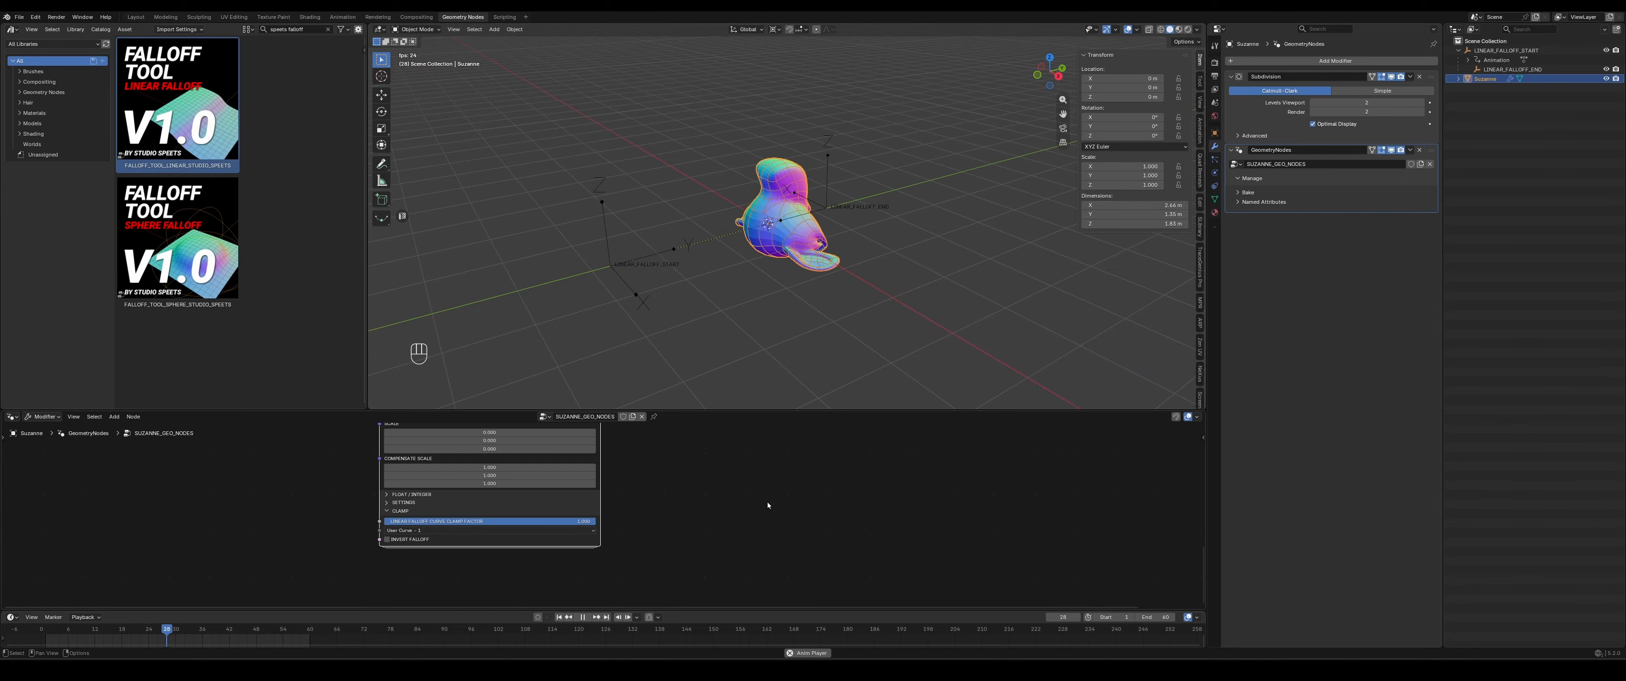
- Enter the linear falloff node group and open its nested user curves group for editing
{"action": "middle_click_drag", "start_coordinate": [765, 474], "coordinate": [808, 559]}
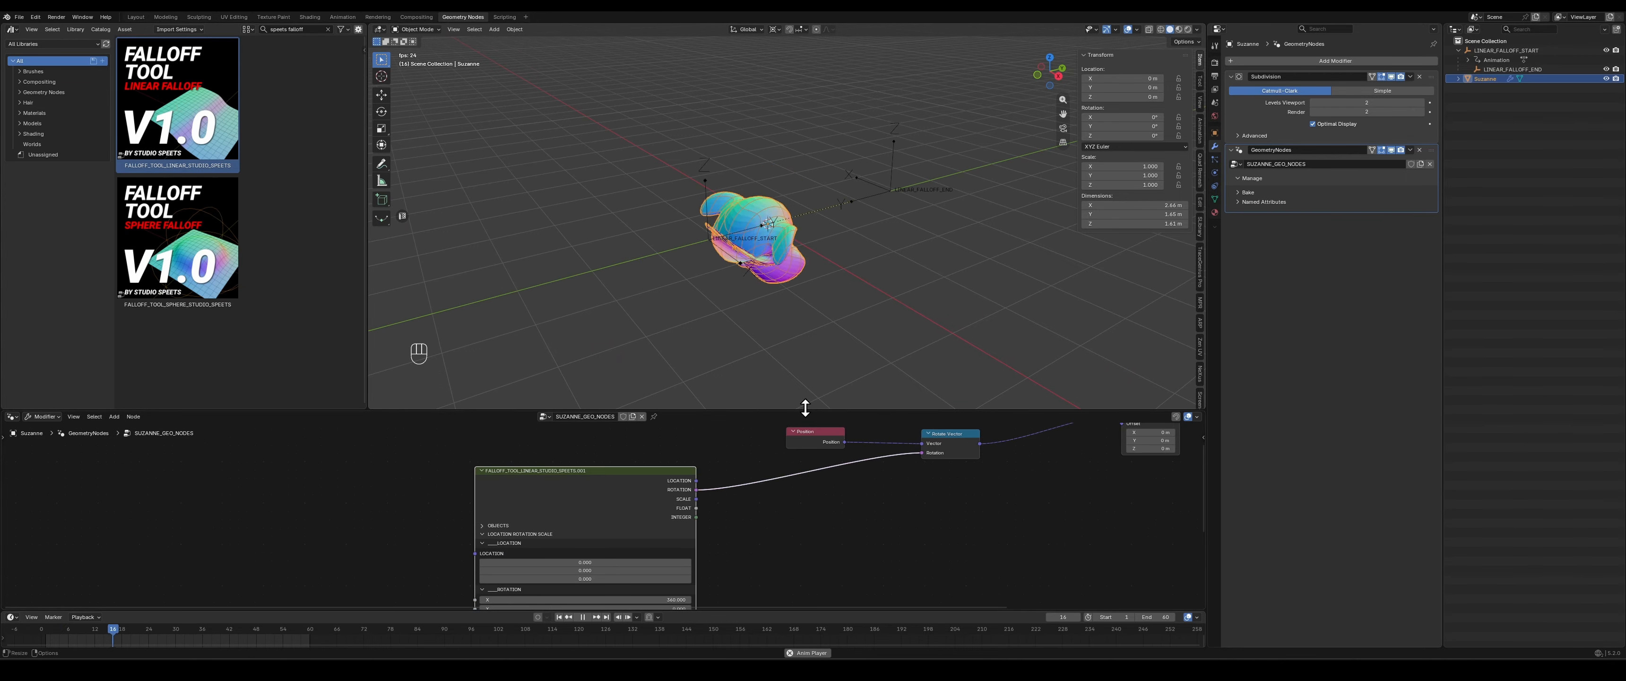
{"action": "key", "text": "Tab"}
{"action": "middle_click_drag", "start_coordinate": [260, 507], "coordinate": [678, 506]}
{"action": "scroll", "coordinate": [662, 509], "scroll_direction": "down", "scroll_amount": 10}
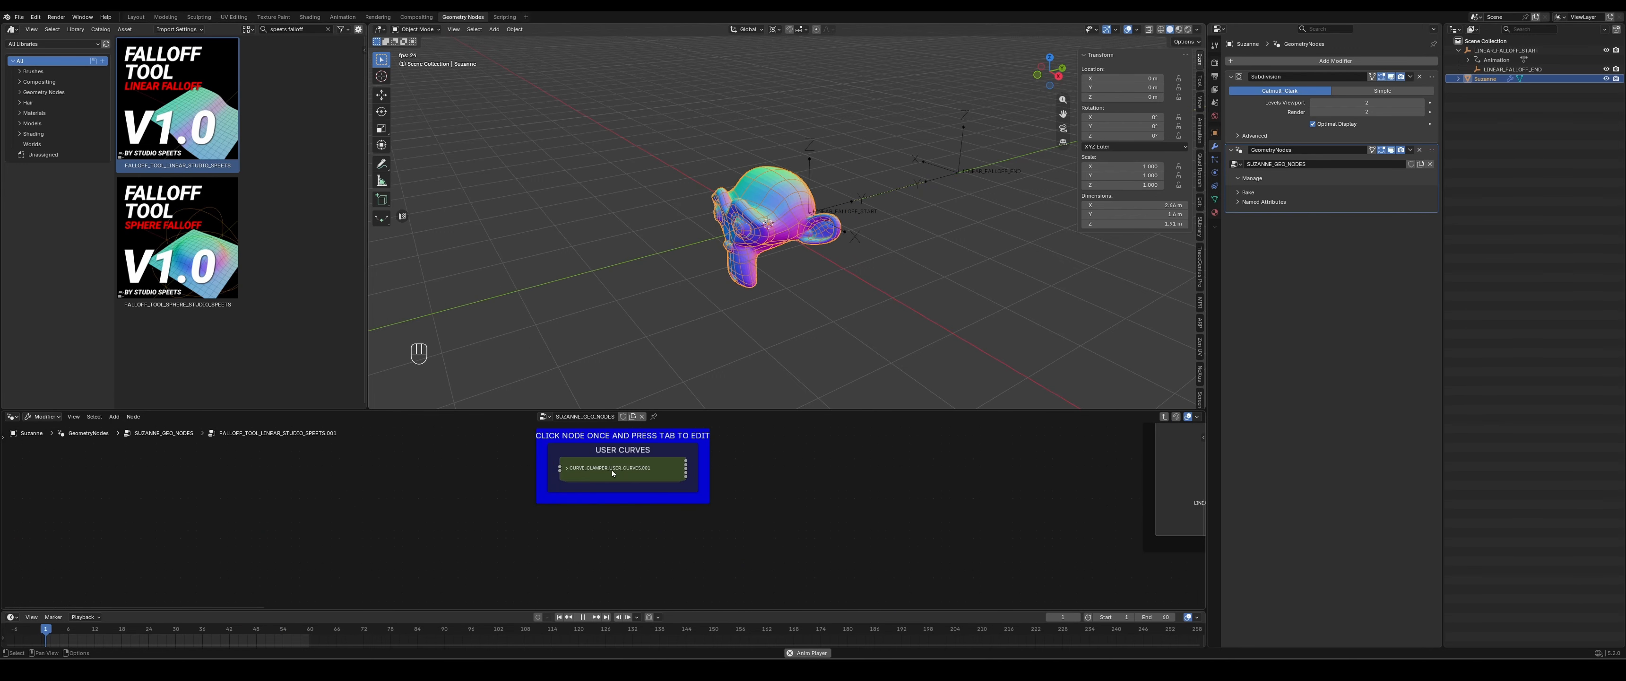
{"action": "left_click", "coordinate": [612, 471]}
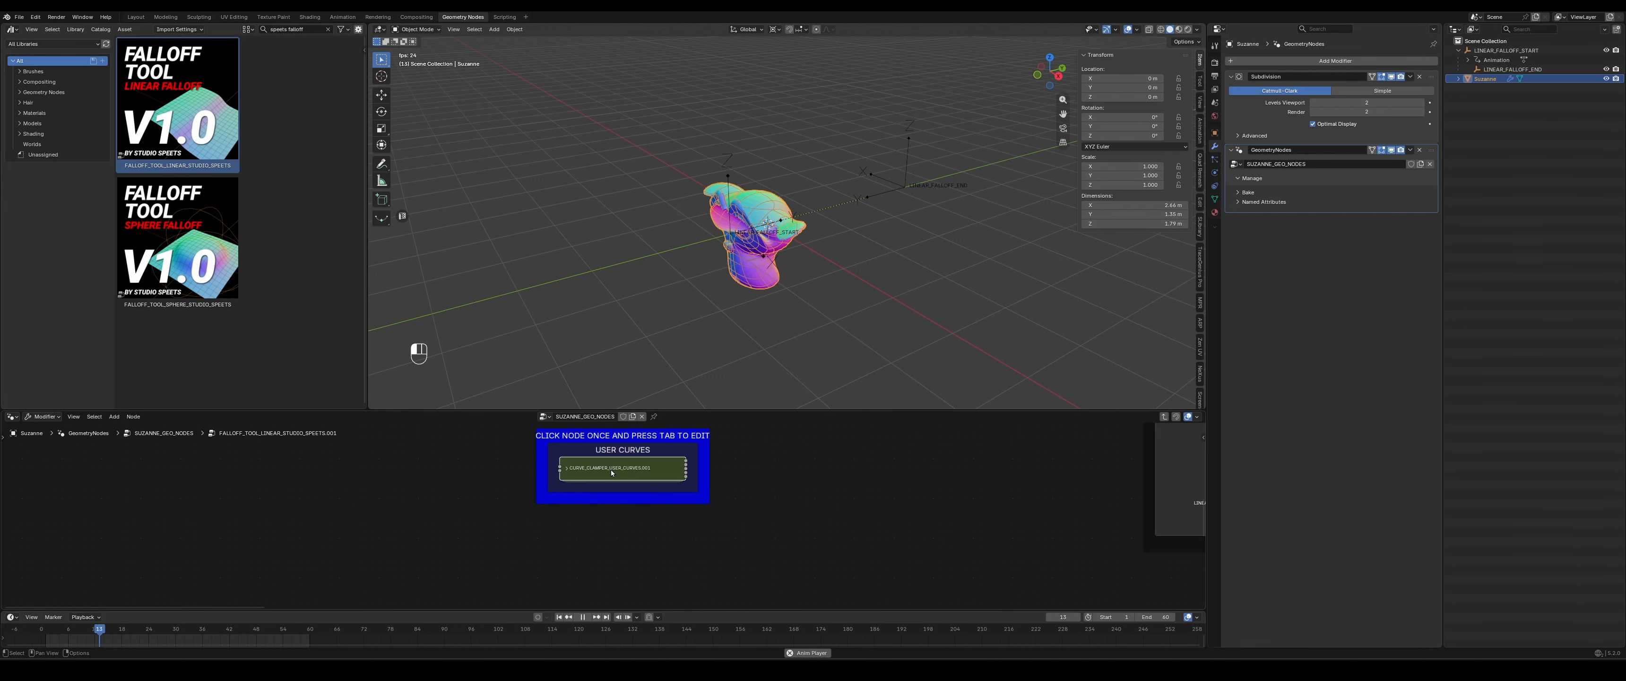
{"action": "key", "text": "Tab"}
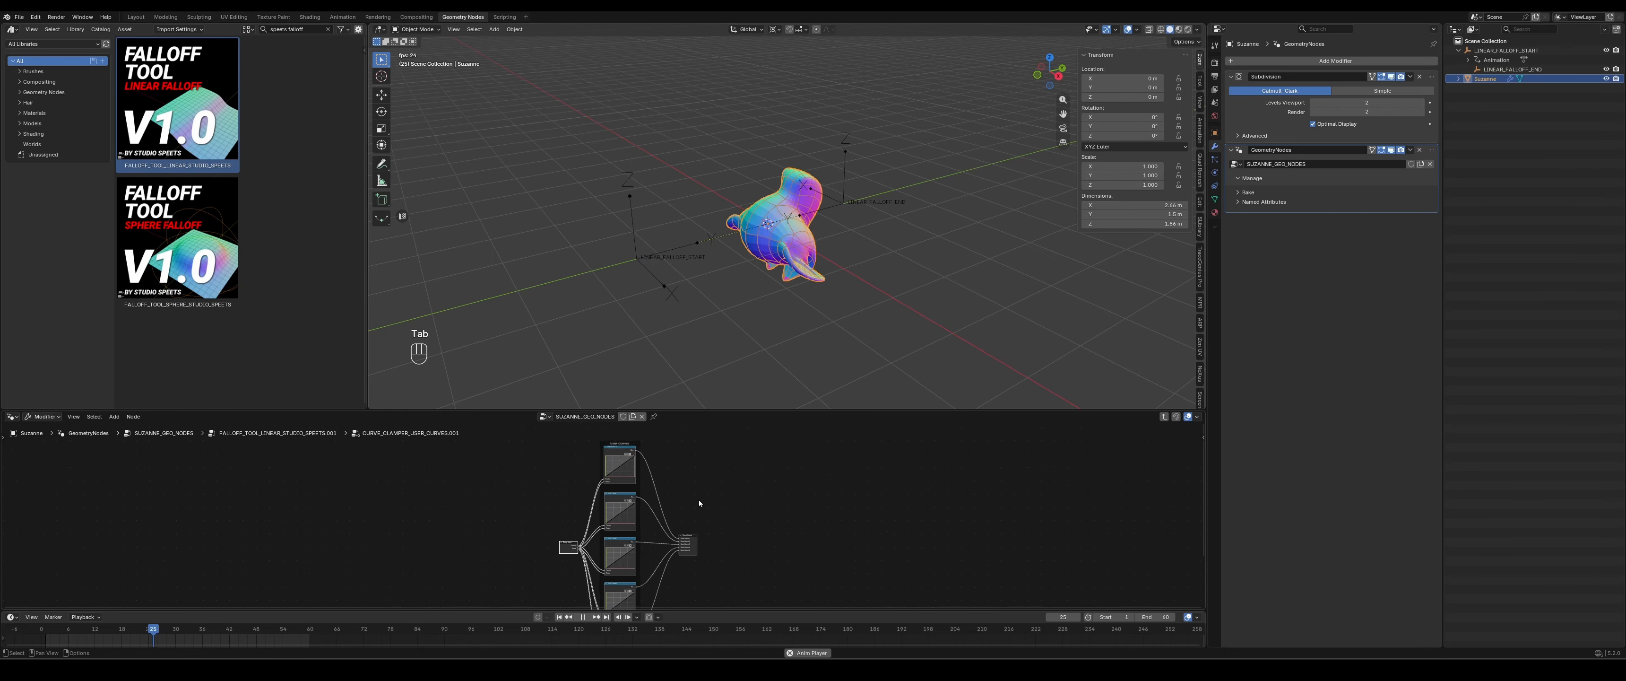
- Reshape User Curve 1 with added control points into a low hump, a dip and a steep rise near the maximum
{"action": "scroll", "coordinate": [732, 459], "scroll_direction": "up", "scroll_amount": 5}
{"action": "scroll", "coordinate": [751, 498], "scroll_direction": "up", "scroll_amount": 6}
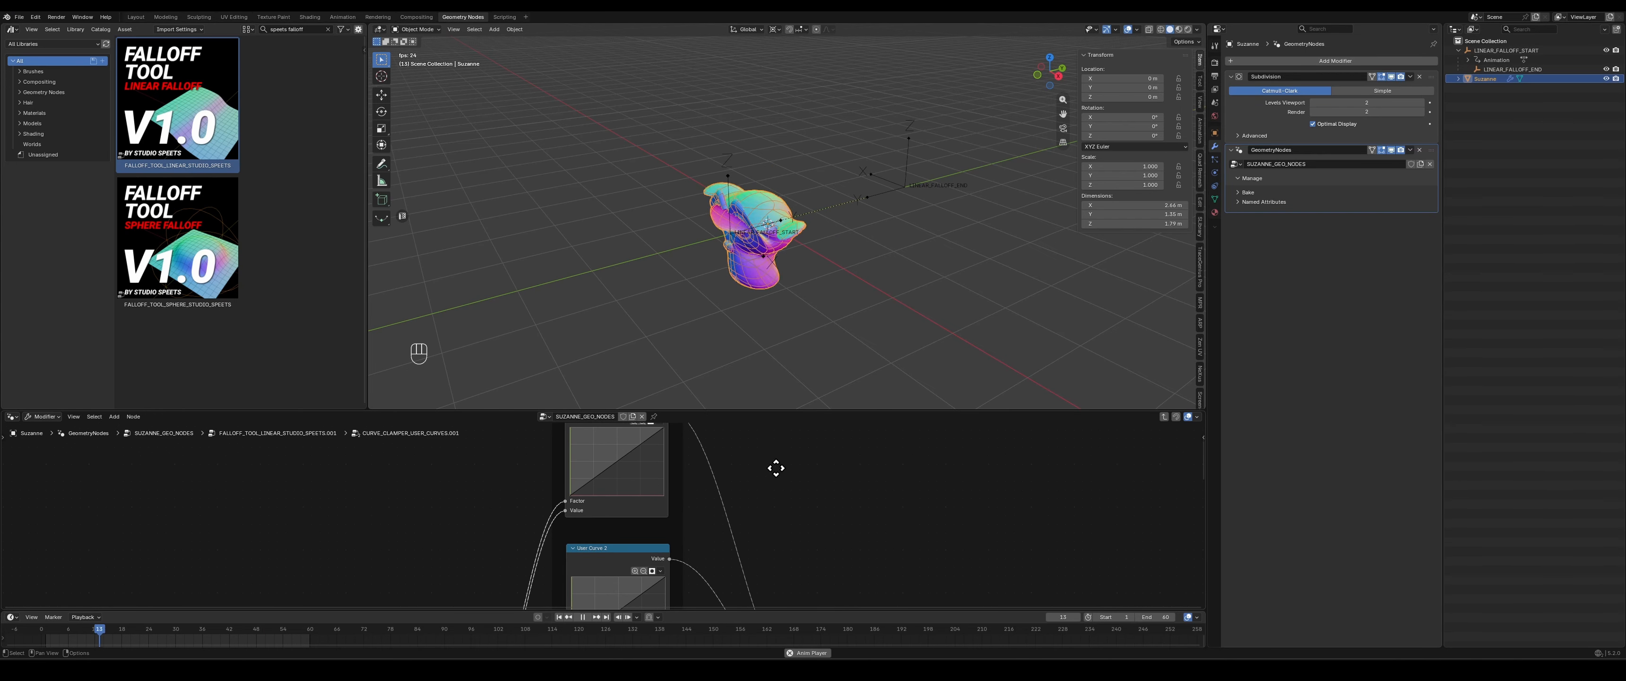
{"action": "middle_click_drag", "start_coordinate": [777, 466], "coordinate": [770, 504]}
{"action": "scroll", "coordinate": [769, 505], "scroll_direction": "up", "scroll_amount": 4}
{"action": "middle_click_drag", "start_coordinate": [463, 489], "coordinate": [459, 524]}
{"action": "scroll", "coordinate": [460, 525], "scroll_direction": "down", "scroll_amount": 3}
{"action": "left_click_drag", "start_coordinate": [587, 546], "coordinate": [653, 508]}
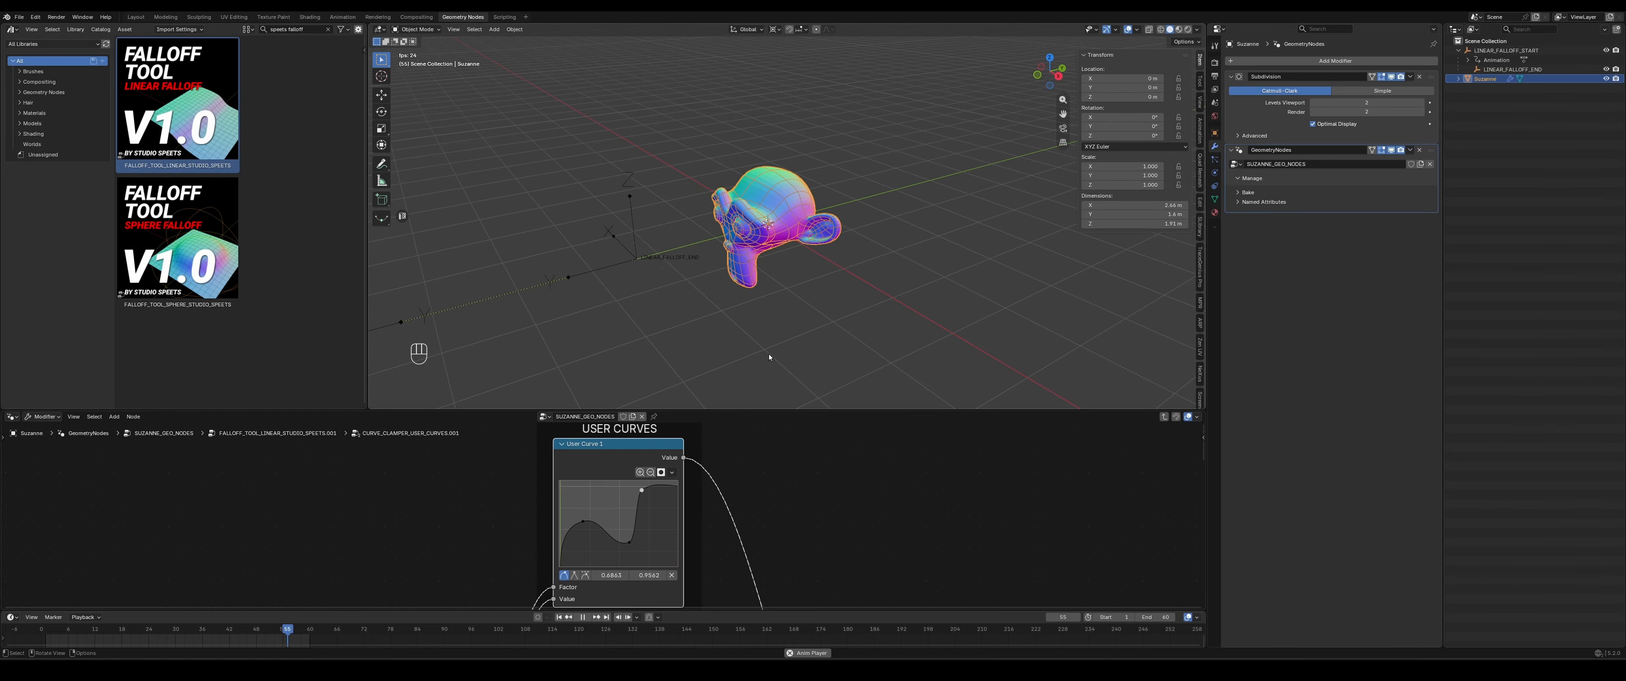
- View the deformation from other angles, return to the SUZANNE_GEO_NODES tree and set the falloff node's X rotation to -360
{"action": "middle_click_drag", "start_coordinate": [769, 353], "coordinate": [810, 338]}
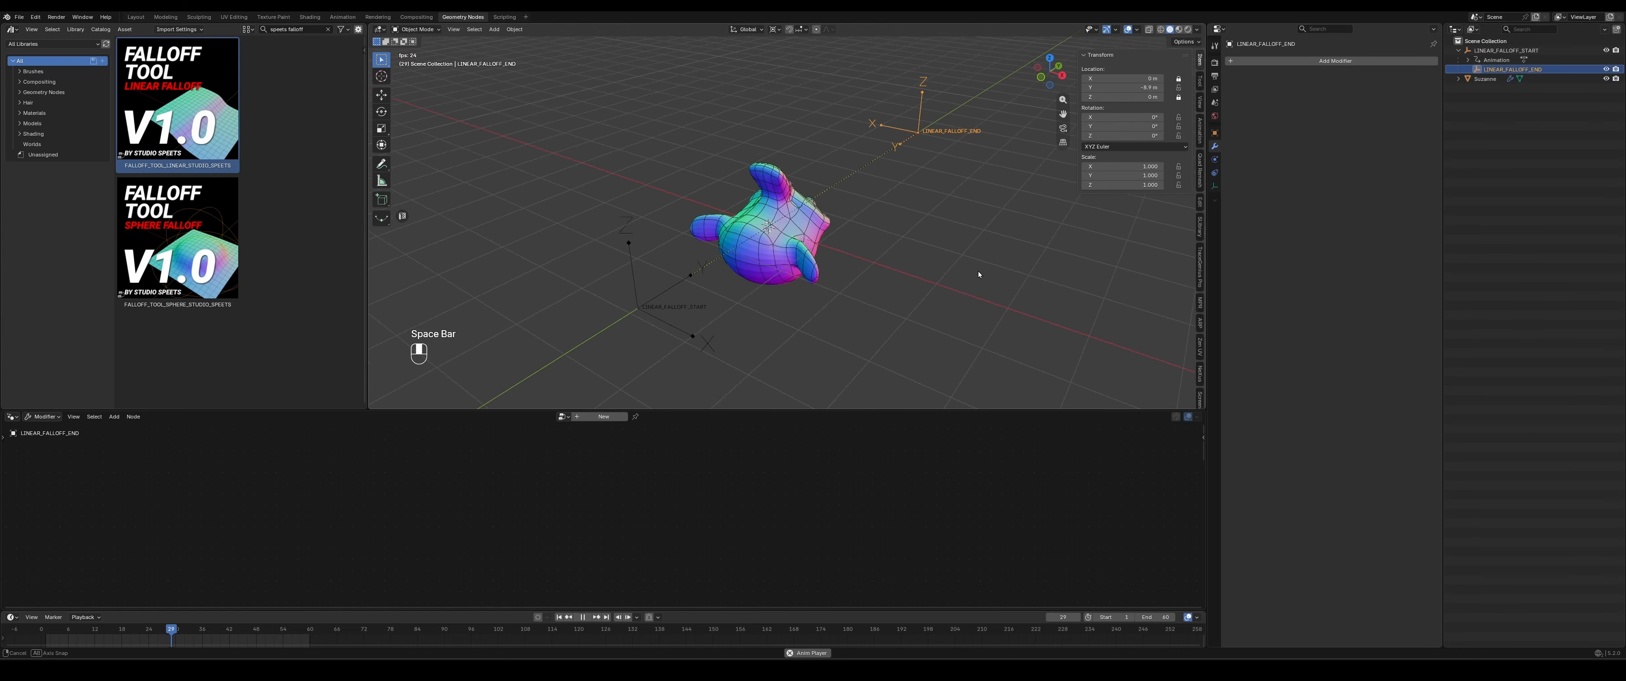
{"action": "middle_click_drag", "start_coordinate": [978, 271], "coordinate": [947, 251]}
{"action": "middle_click_drag", "start_coordinate": [814, 296], "coordinate": [867, 336]}
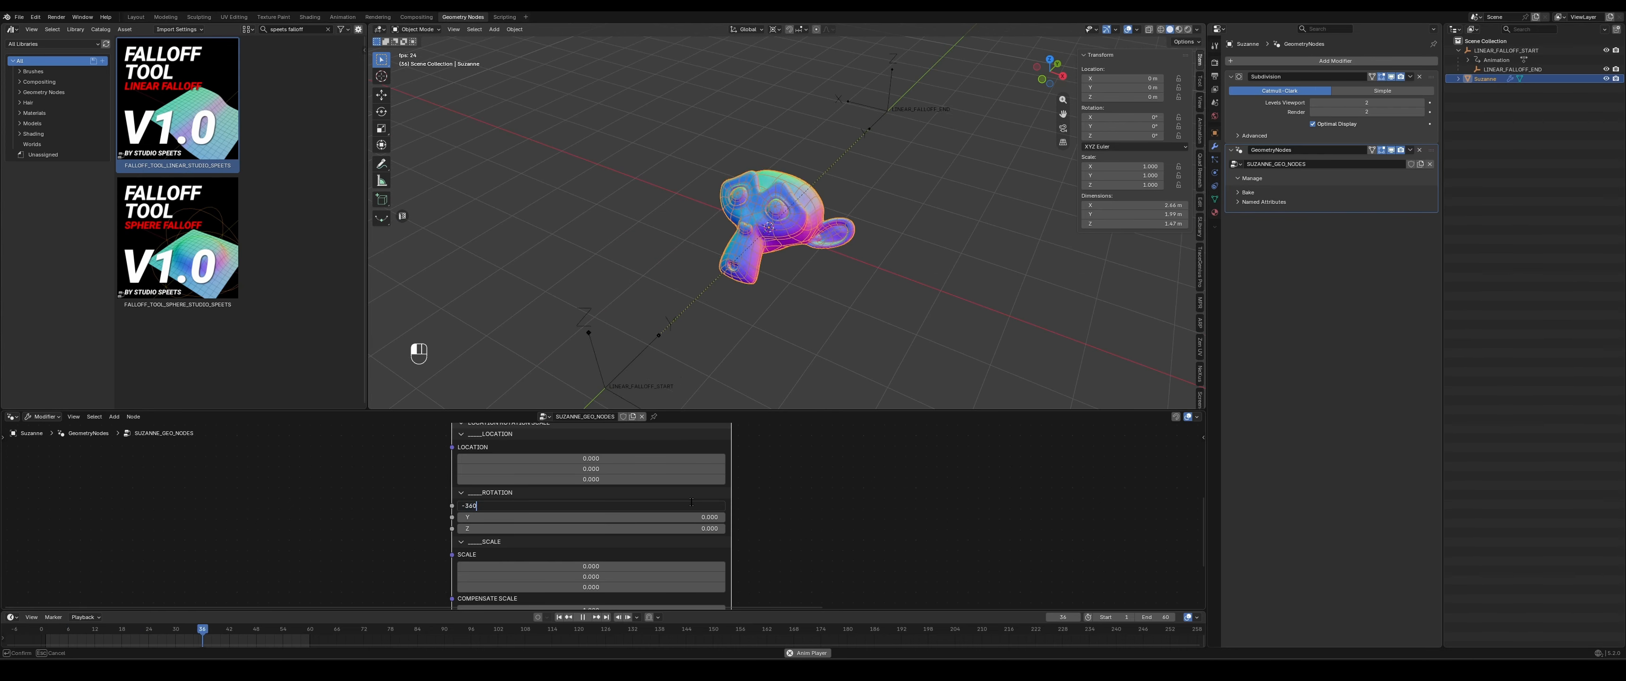
{"action": "key", "text": "Return"}
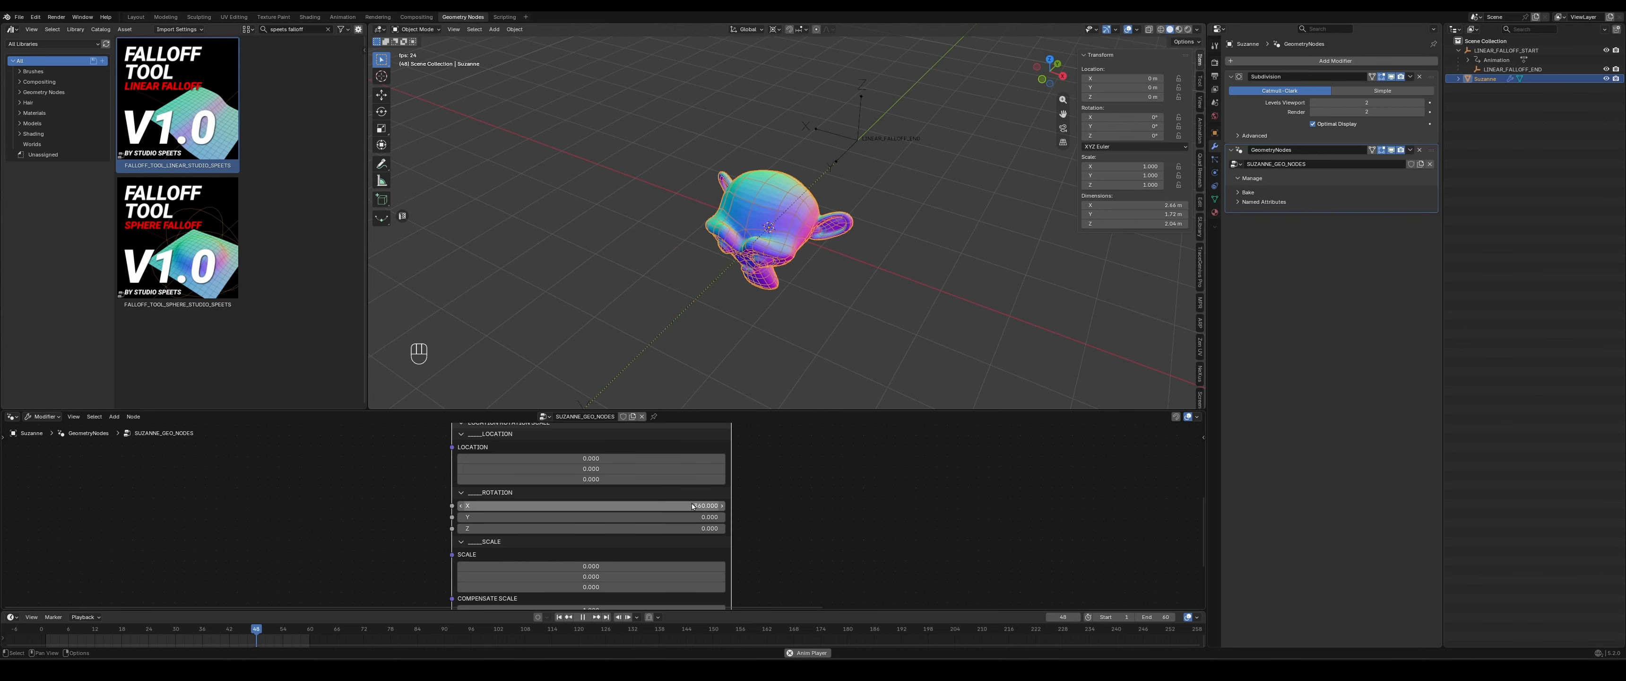
- Set the falloff node's X rotation to 0, then 90, and play the animation to review the deformation from another angle
{"action": "middle_click_drag", "start_coordinate": [820, 265], "coordinate": [720, 179]}
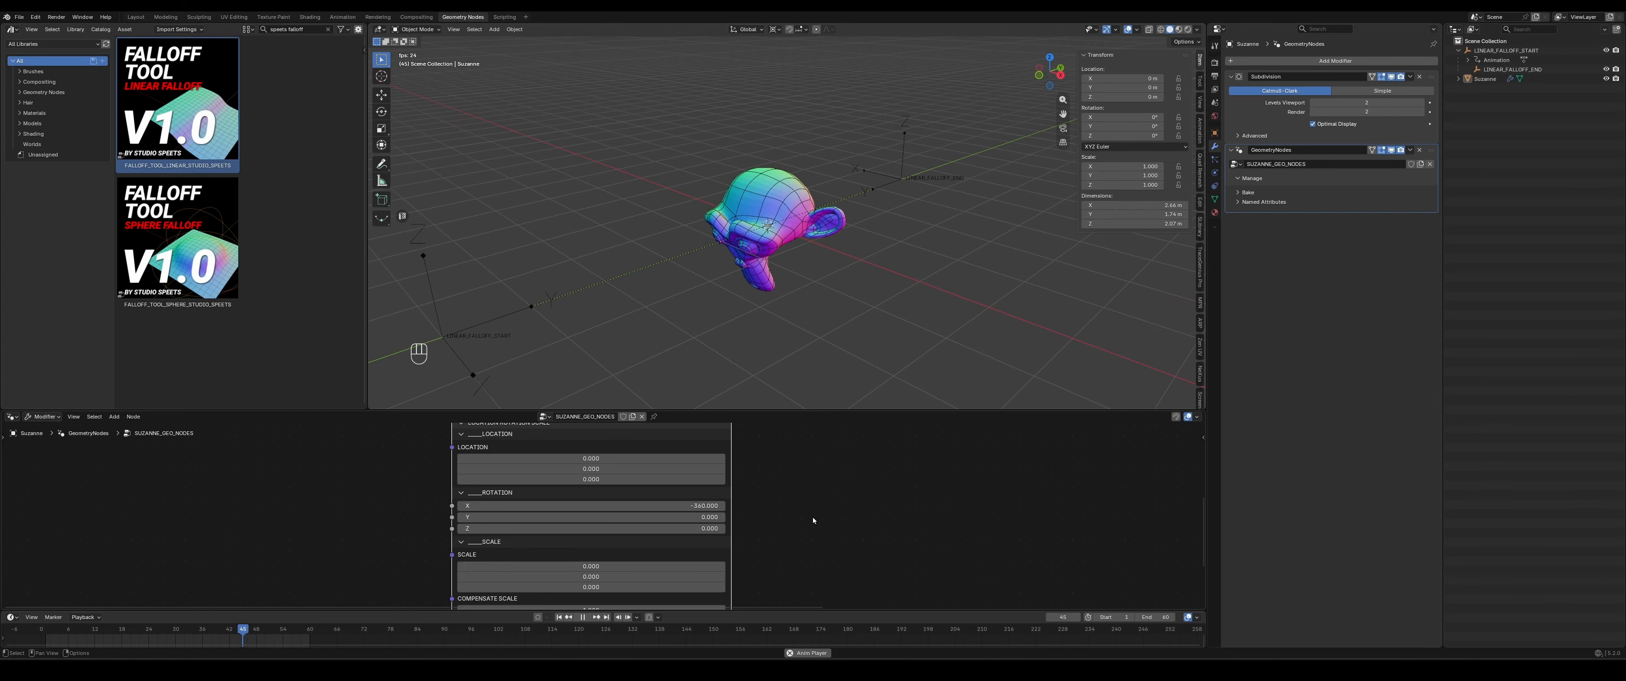
{"action": "key", "text": "space"}
{"action": "double_click", "coordinate": [659, 505]}
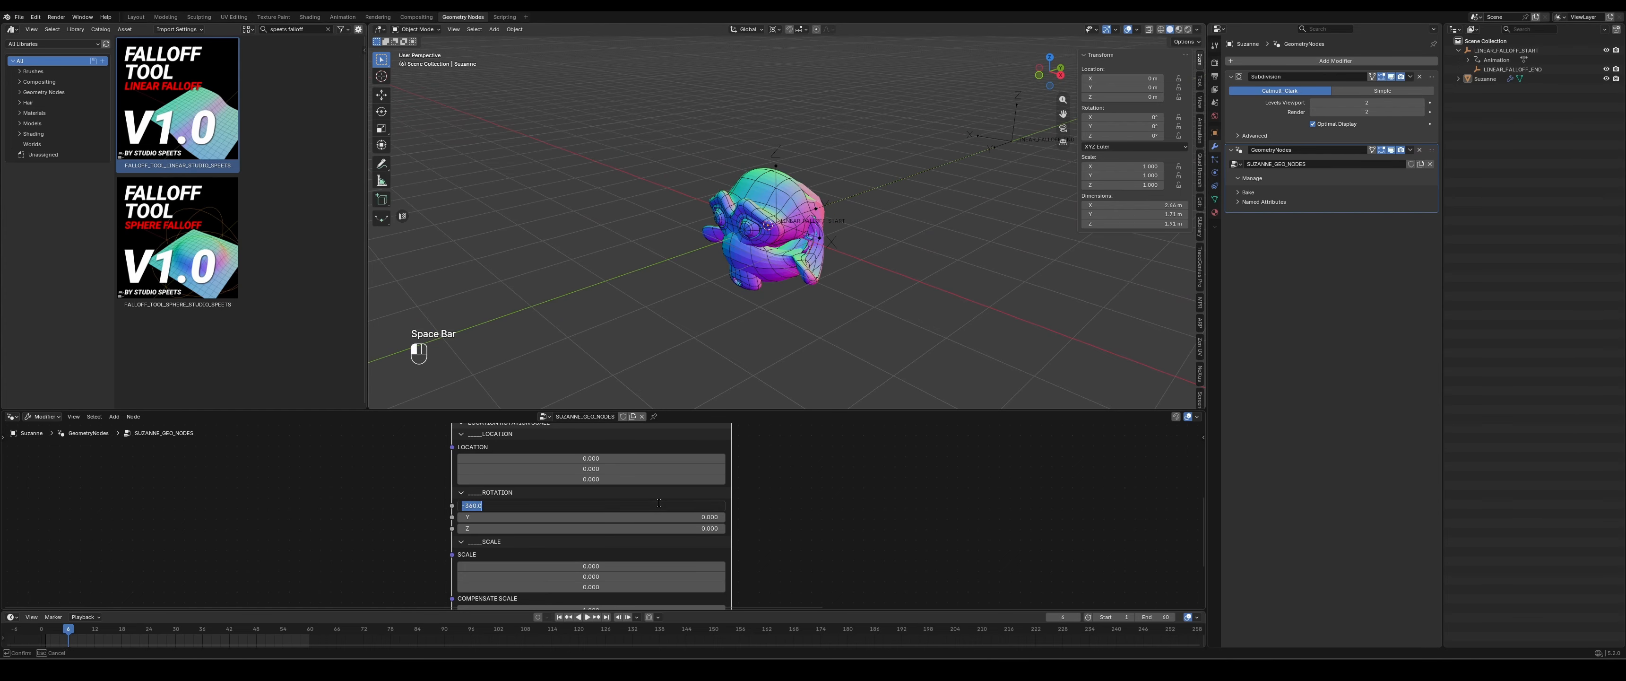
{"action": "type", "text": "0"}
{"action": "key", "text": "Return"}
{"action": "double_click", "coordinate": [659, 504]}
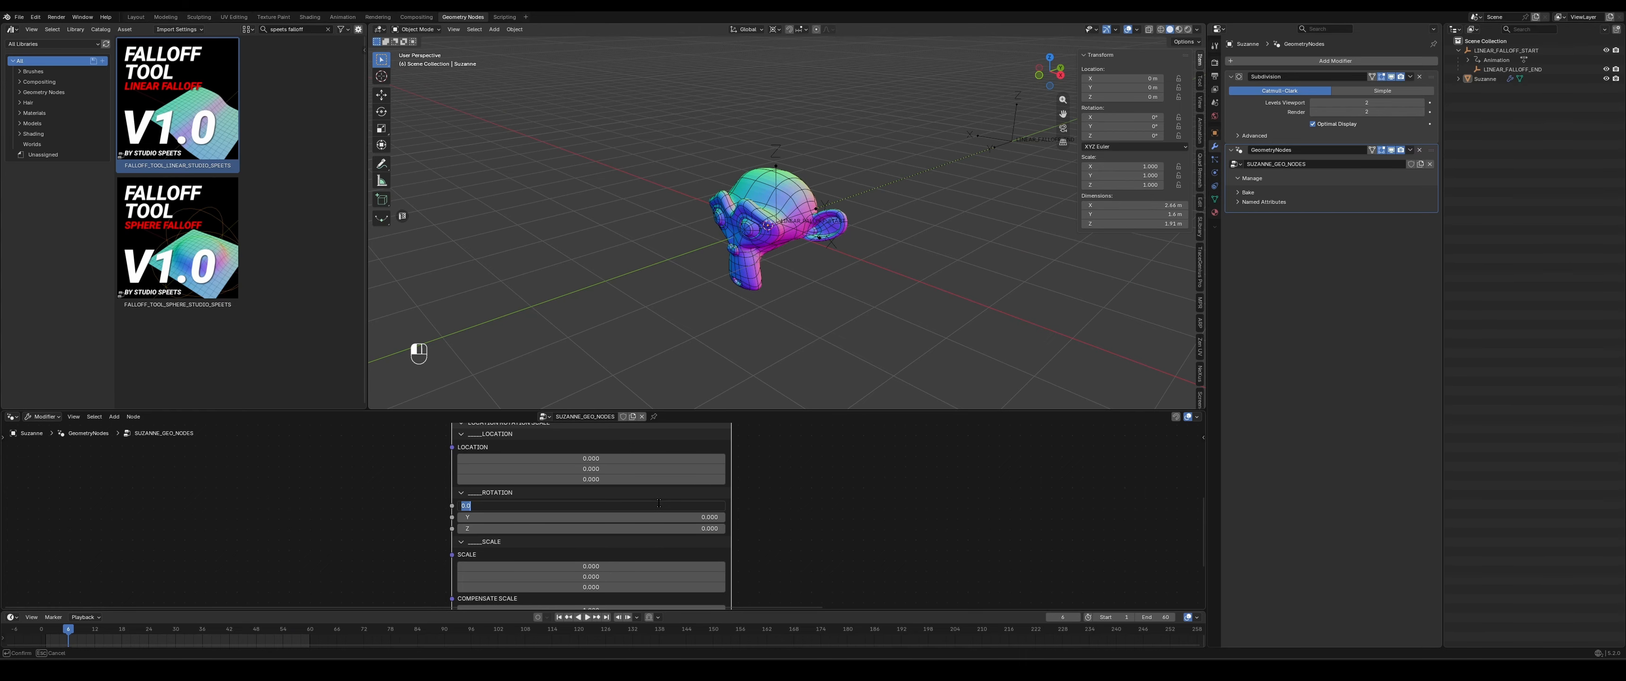
{"action": "type", "text": "90"}
{"action": "key", "text": "Return"}
{"action": "key", "text": "space"}
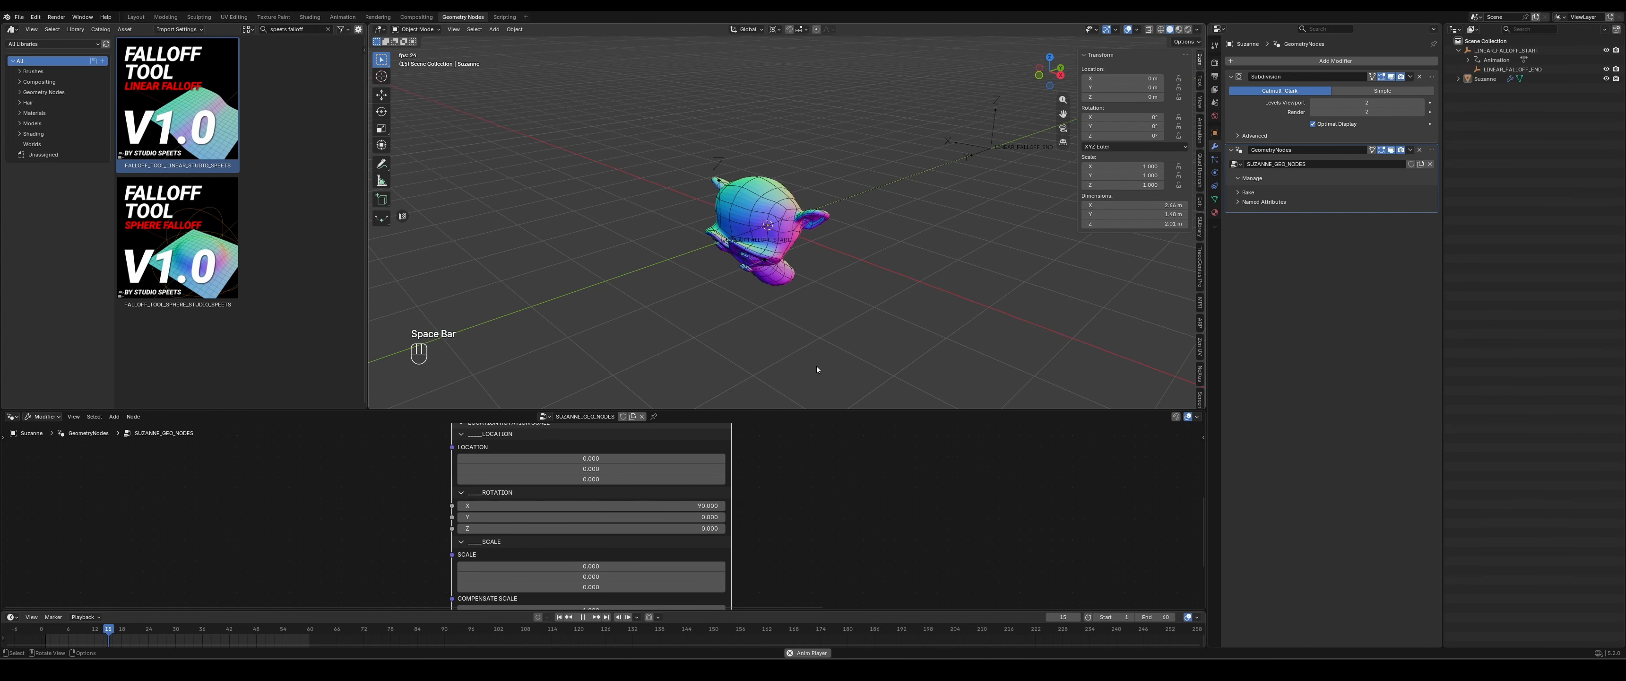
{"action": "middle_click_drag", "start_coordinate": [791, 317], "coordinate": [808, 302]}
{"action": "key", "text": "space"}
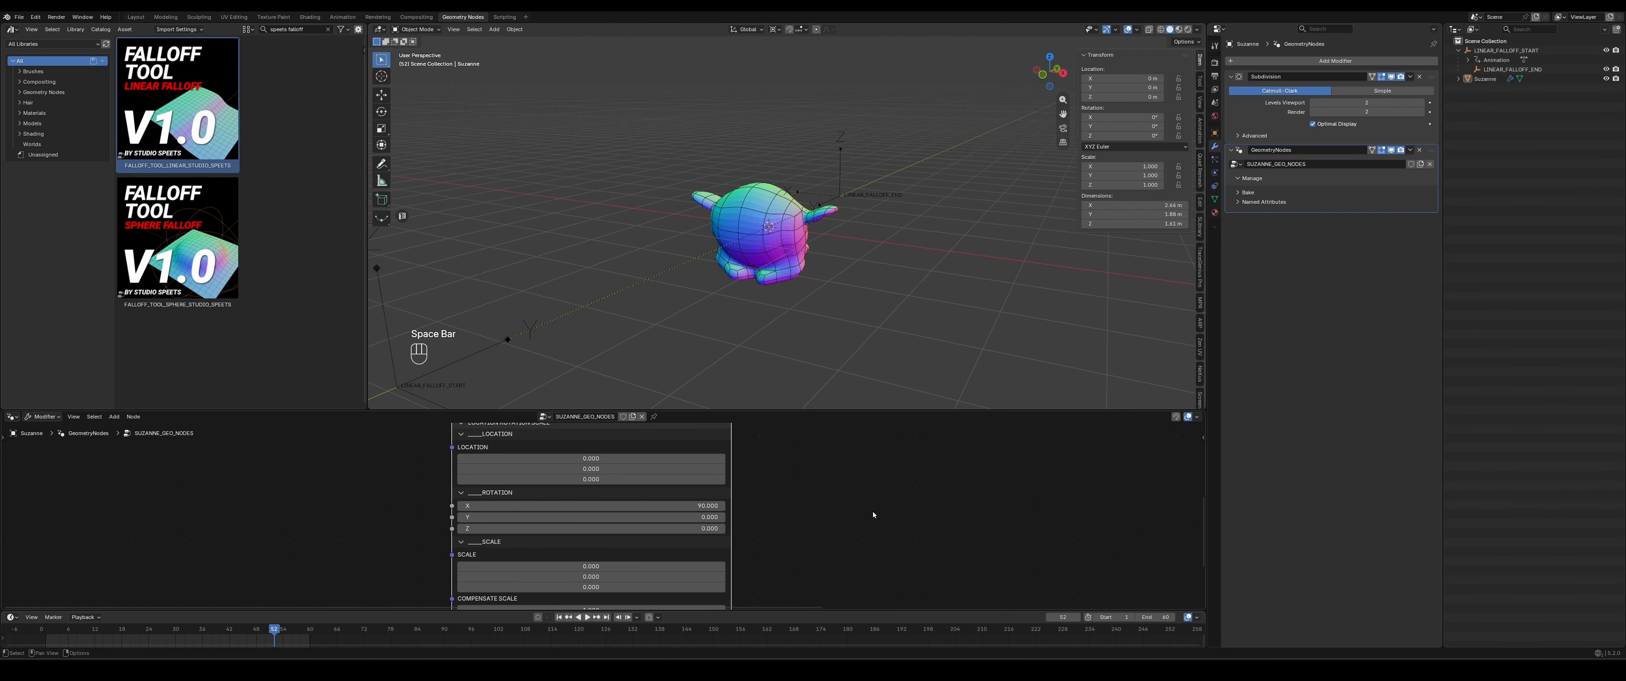
- Delete the Set Position, Position, Rotate Vector and linear falloff nodes, keeping Group Input linked directly to Group Output
{"action": "scroll", "coordinate": [870, 511], "scroll_direction": "down", "scroll_amount": 8}
{"action": "middle_click_drag", "start_coordinate": [863, 512], "coordinate": [740, 562]}
{"action": "scroll", "coordinate": [740, 562], "scroll_direction": "up", "scroll_amount": 4}
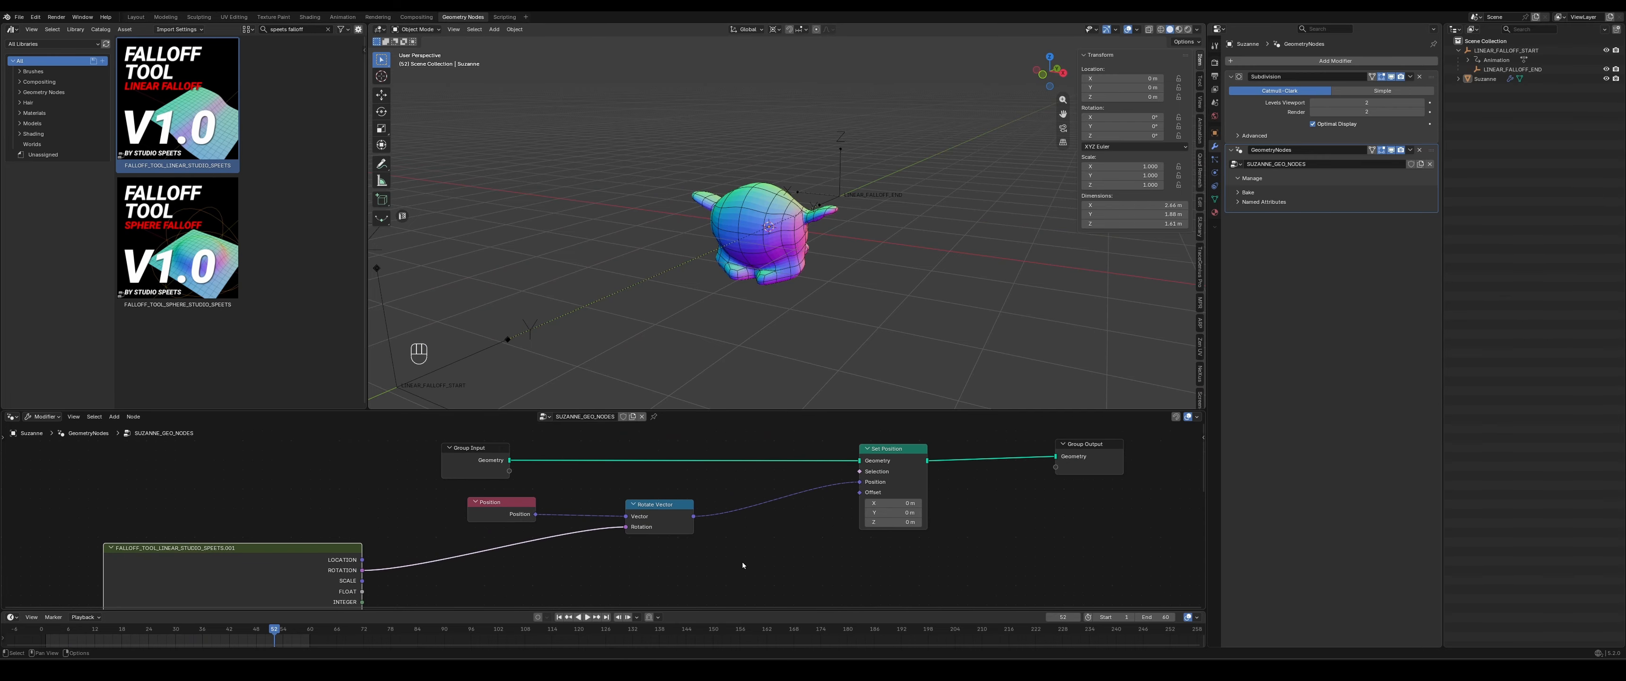
{"action": "left_click", "coordinate": [982, 527]}
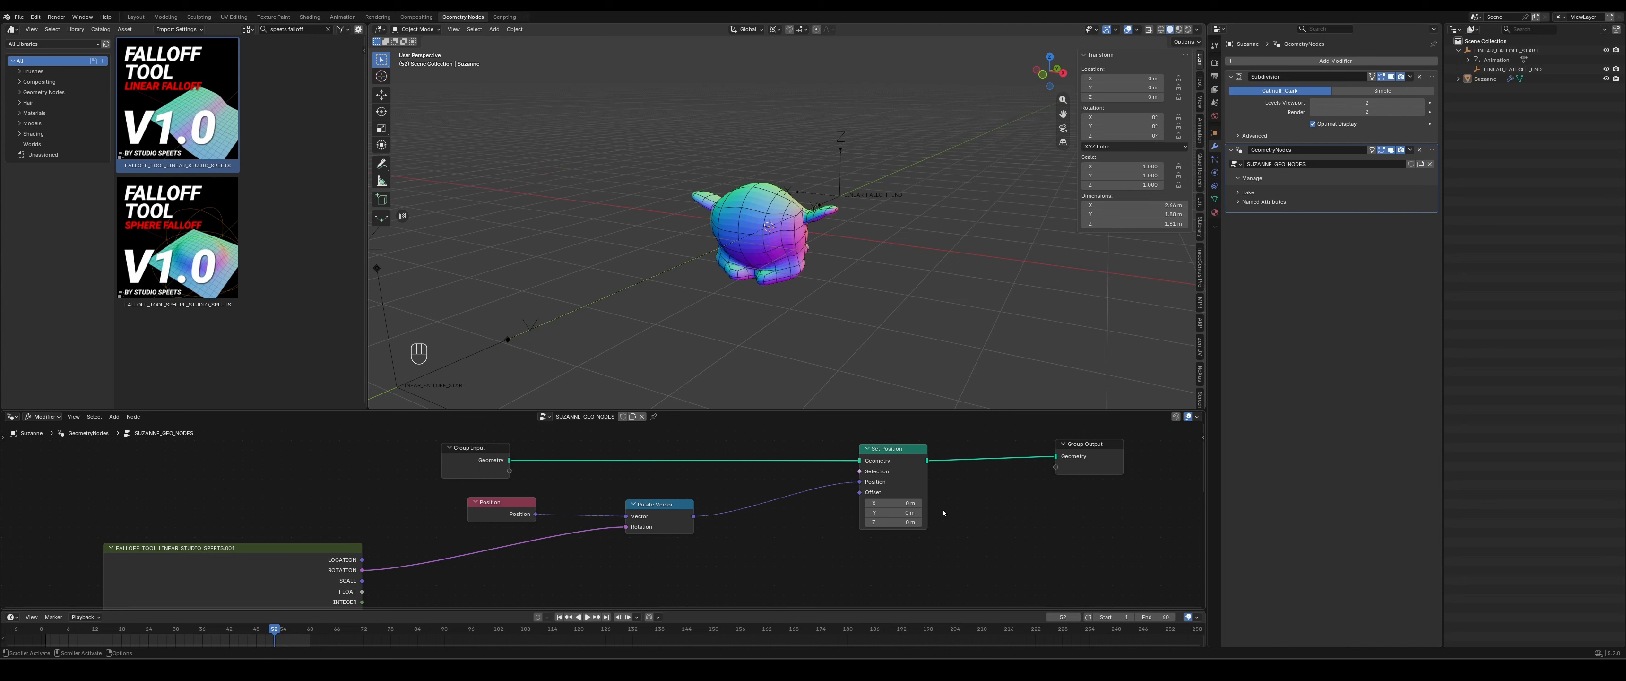
{"action": "left_click", "coordinate": [912, 462]}
{"action": "key", "text": "ctrl+Delete"}
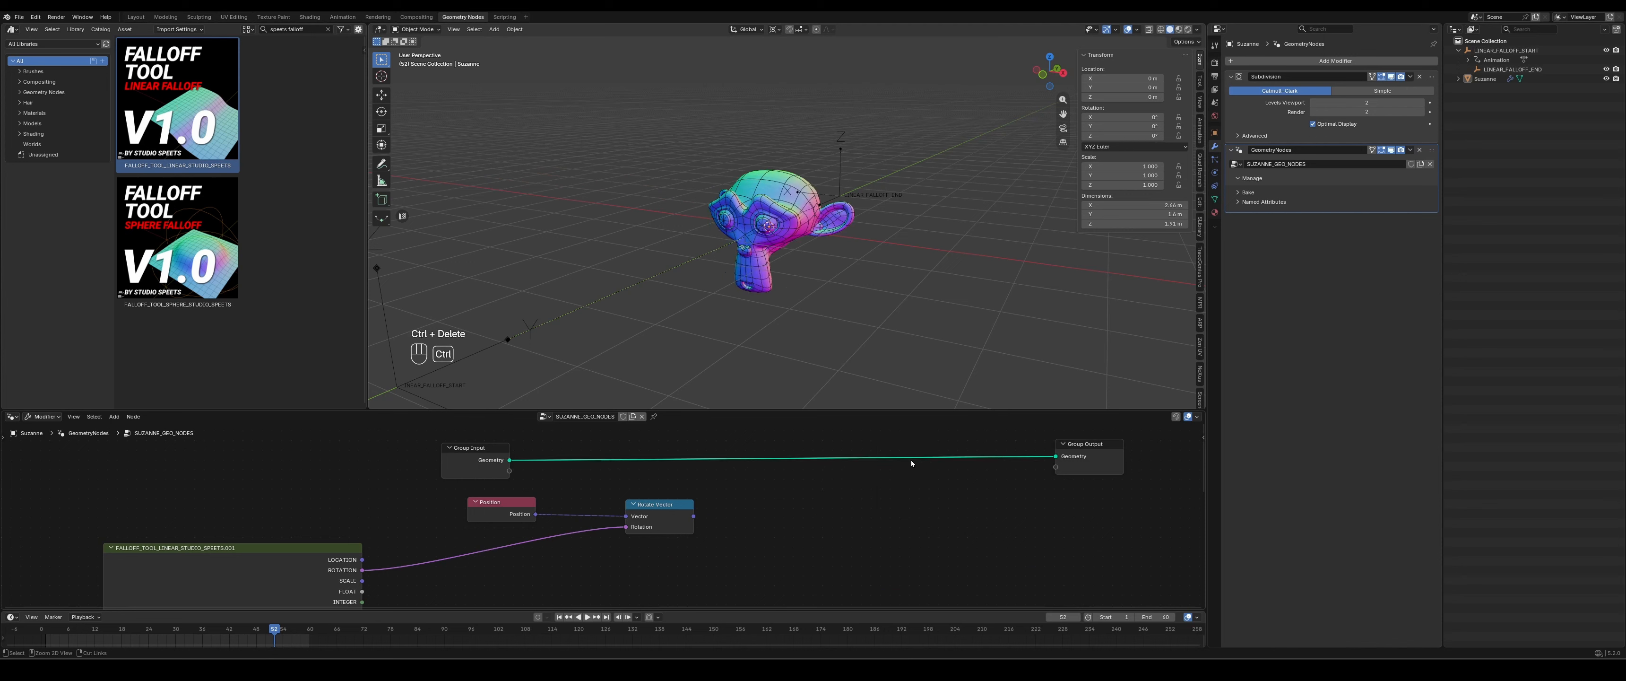
{"action": "left_click_drag", "start_coordinate": [804, 509], "coordinate": [347, 556]}
{"action": "key", "text": "Delete"}
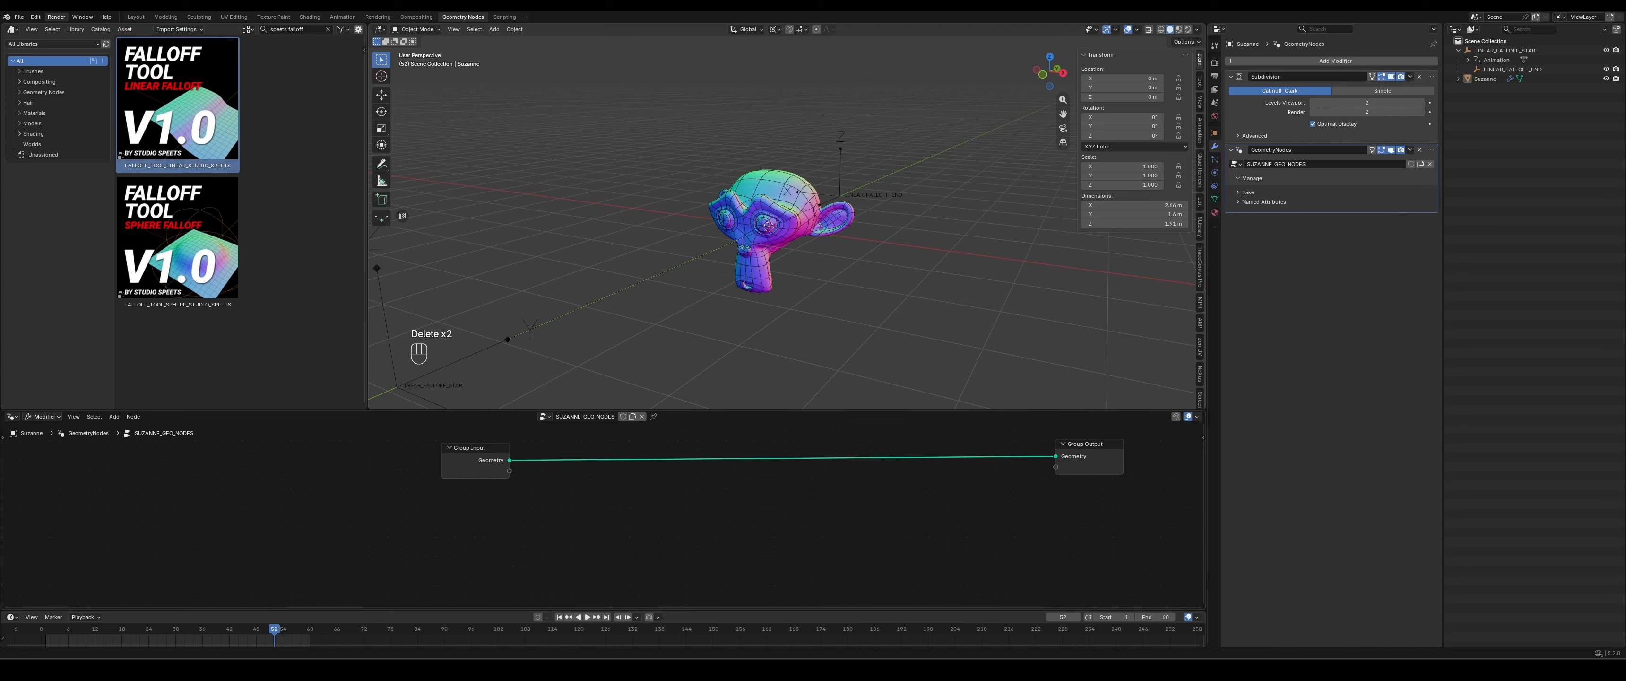
- Delete the LINEAR_FALLOFF_START and LINEAR_FALLOFF_END objects and purge all unused data from the file
{"action": "left_click_drag", "start_coordinate": [1554, 71], "coordinate": [1470, 51]}
{"action": "key", "text": "Delete"}
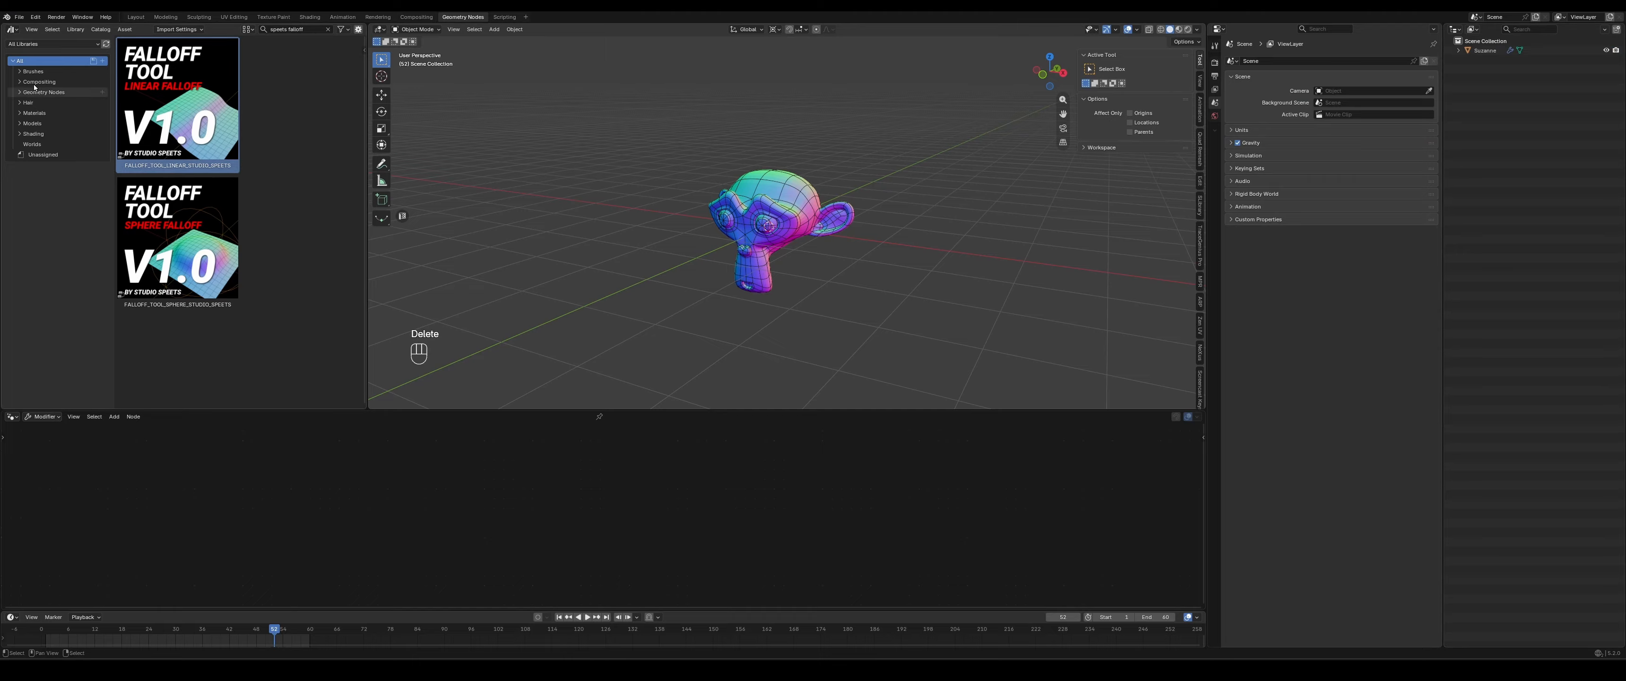
{"action": "left_click", "coordinate": [18, 17]}
{"action": "mouse_move", "coordinate": [56, 197]}
{"action": "left_click", "coordinate": [151, 192]}
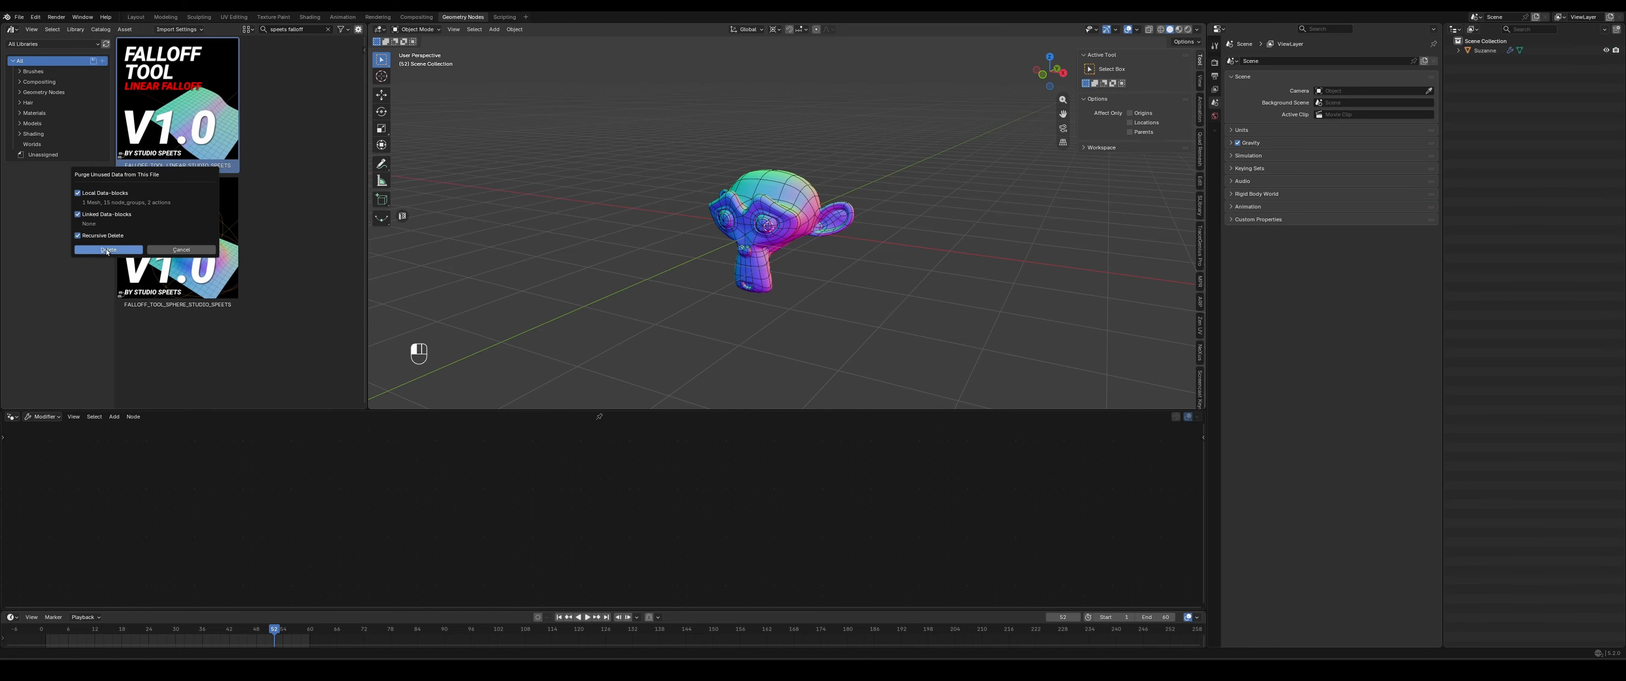
{"action": "left_click", "coordinate": [109, 250]}
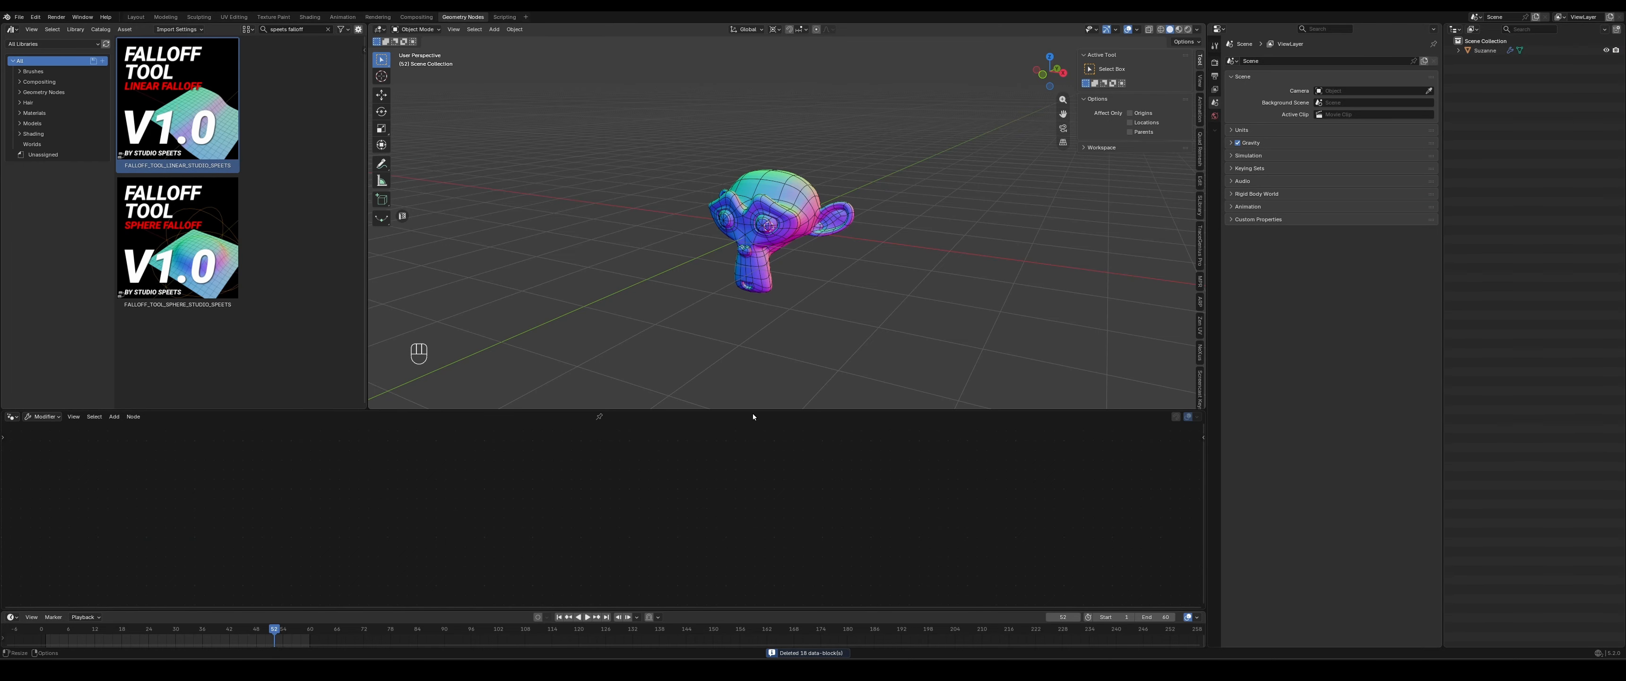
- Select the monkey and add the FALLOFF_TOOL_SPHERE_STUDIO_SPEETS asset to its SUZANNE_GEO_NODES tree
{"action": "left_click_drag", "start_coordinate": [752, 411], "coordinate": [751, 380]}
{"action": "left_click", "coordinate": [789, 214]}
{"action": "middle_click_drag", "start_coordinate": [805, 508], "coordinate": [666, 539]}
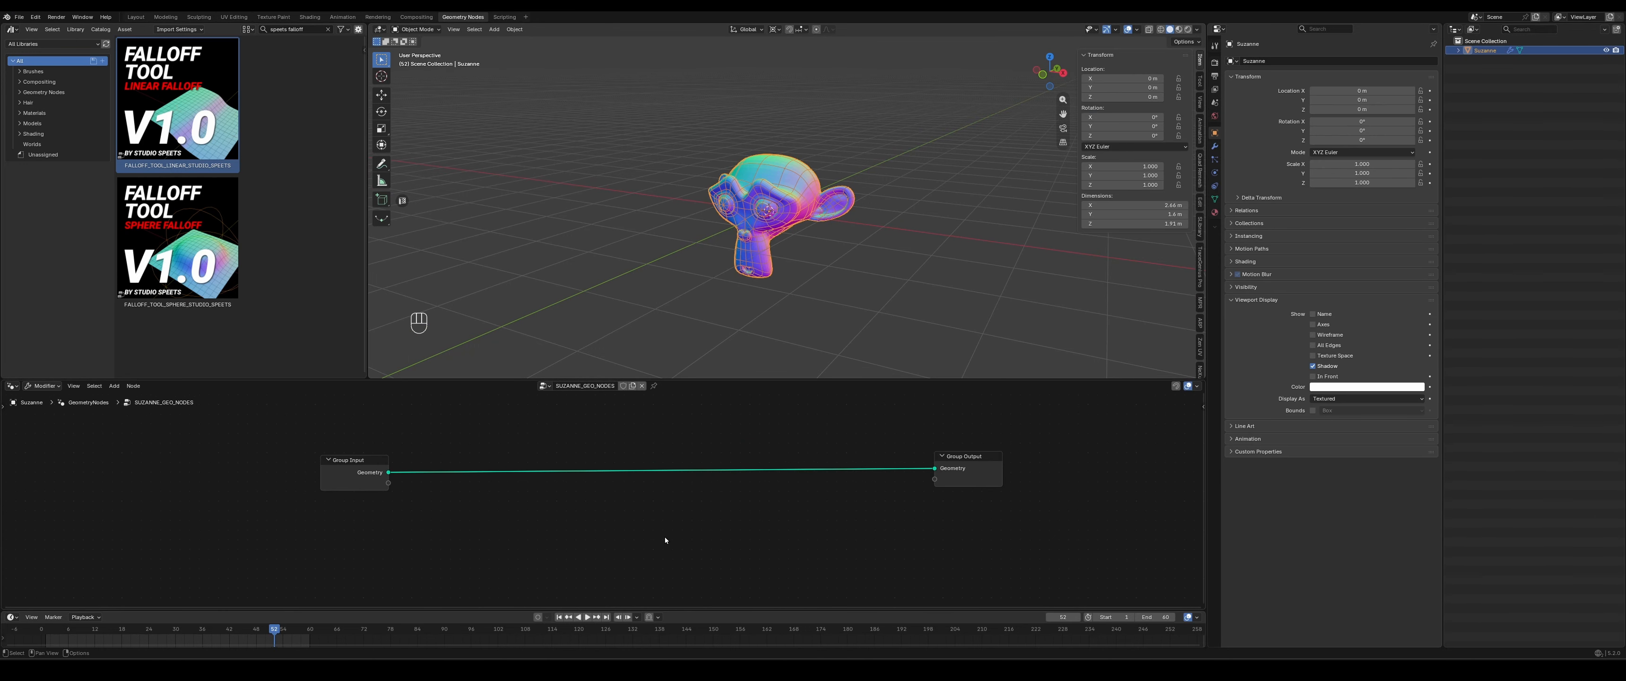
{"action": "left_click_drag", "start_coordinate": [166, 220], "coordinate": [175, 516]}
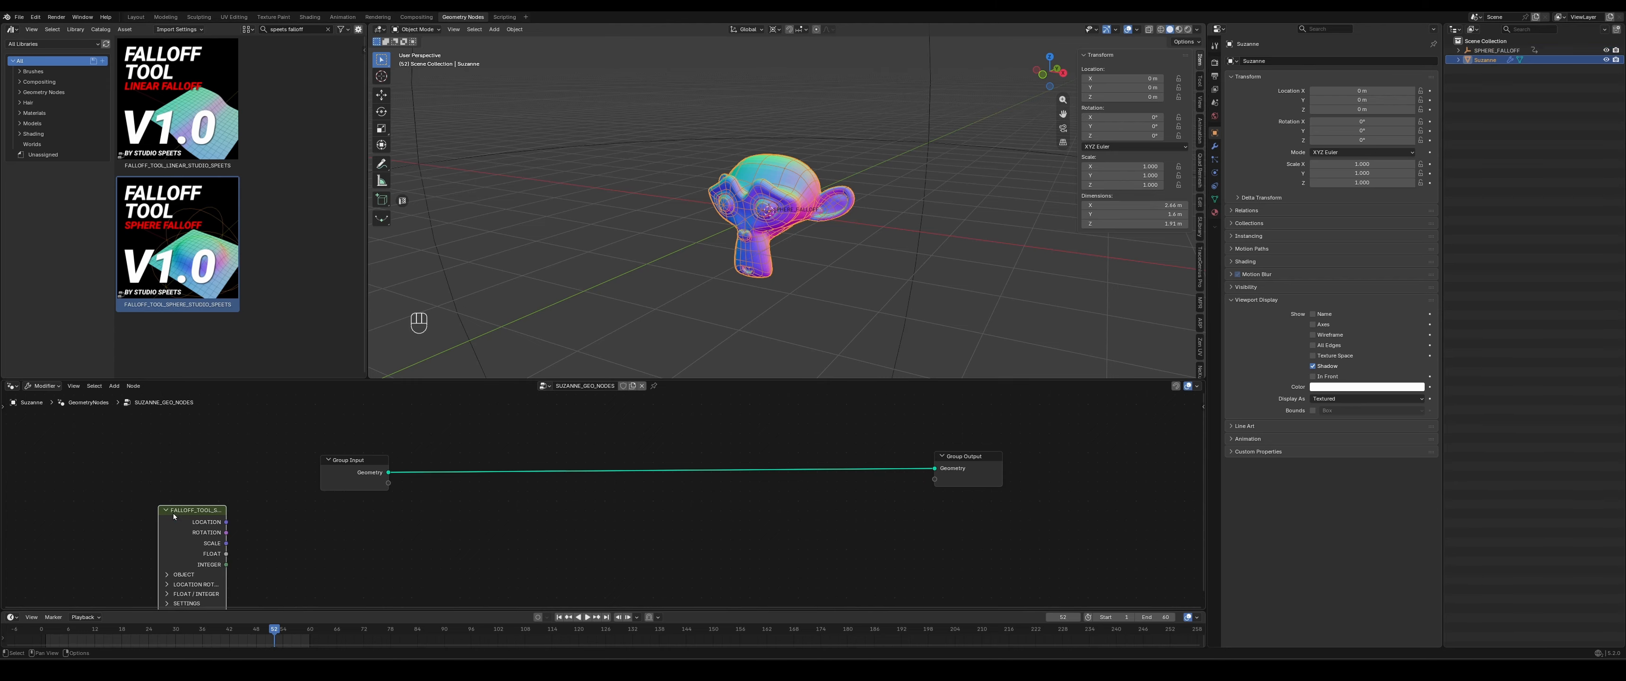
- Inspect the SPHERE_FALLOFF empty, reselect the monkey, and widen the sphere falloff node to check its Object input
{"action": "scroll", "coordinate": [788, 196], "scroll_direction": "down", "scroll_amount": 6}
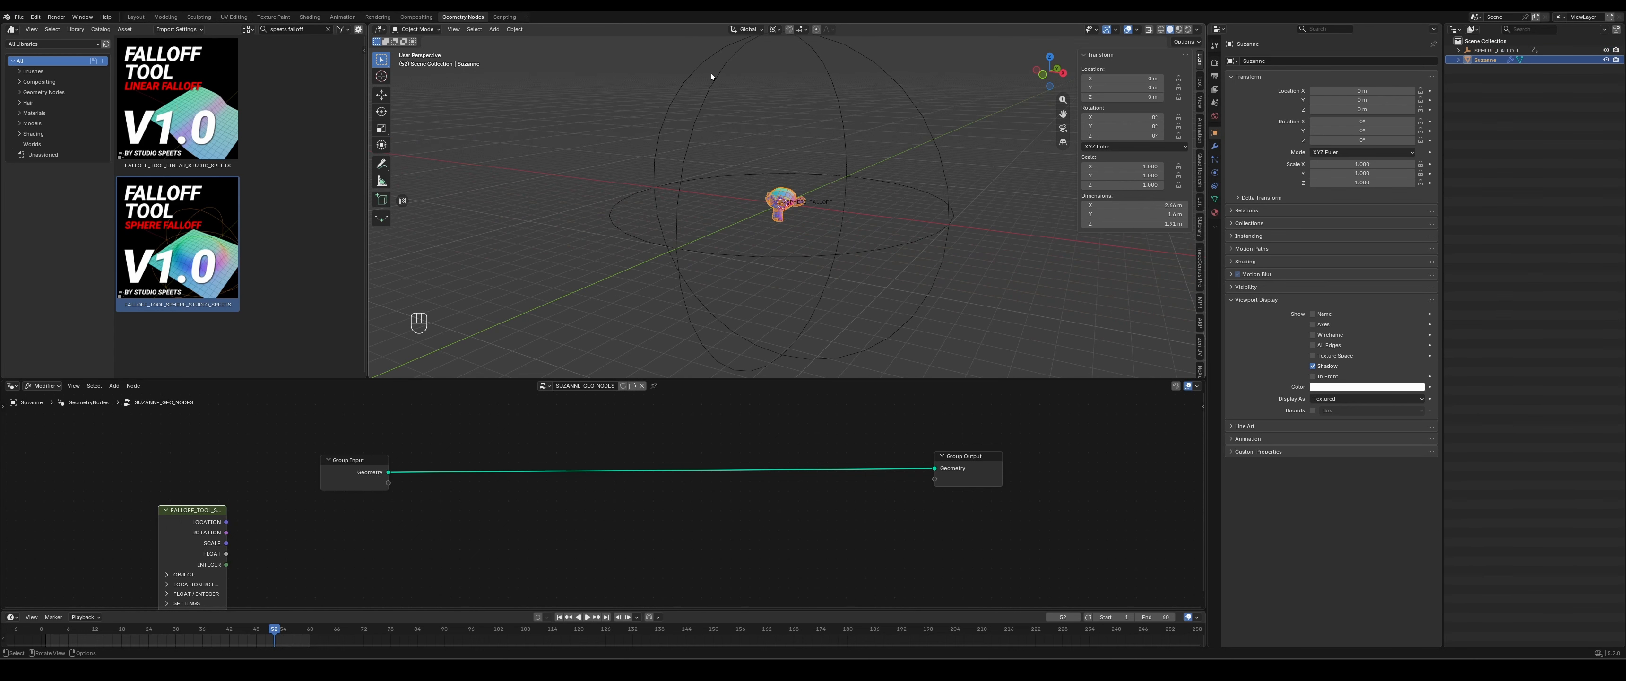
{"action": "left_click", "coordinate": [845, 60]}
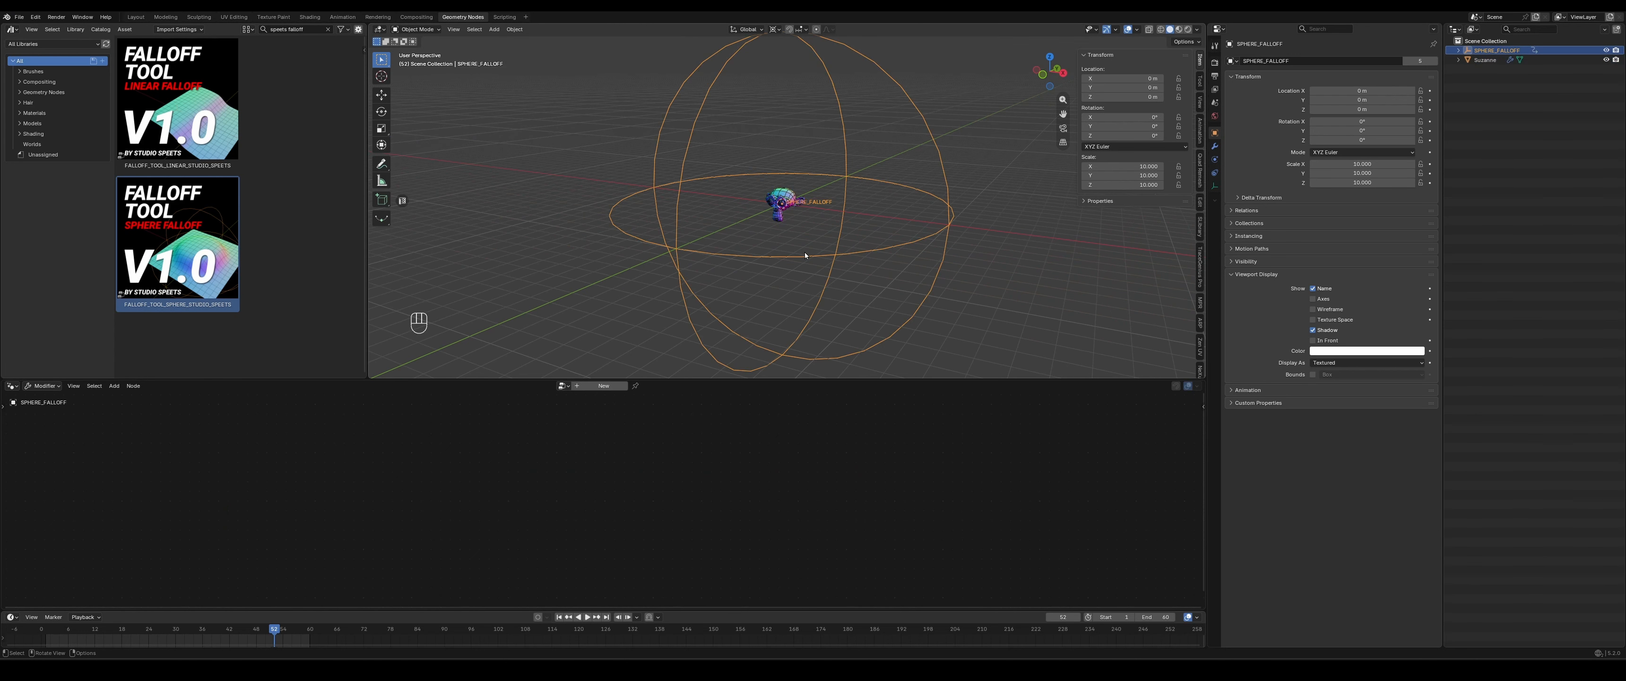
{"action": "left_click", "coordinate": [789, 196]}
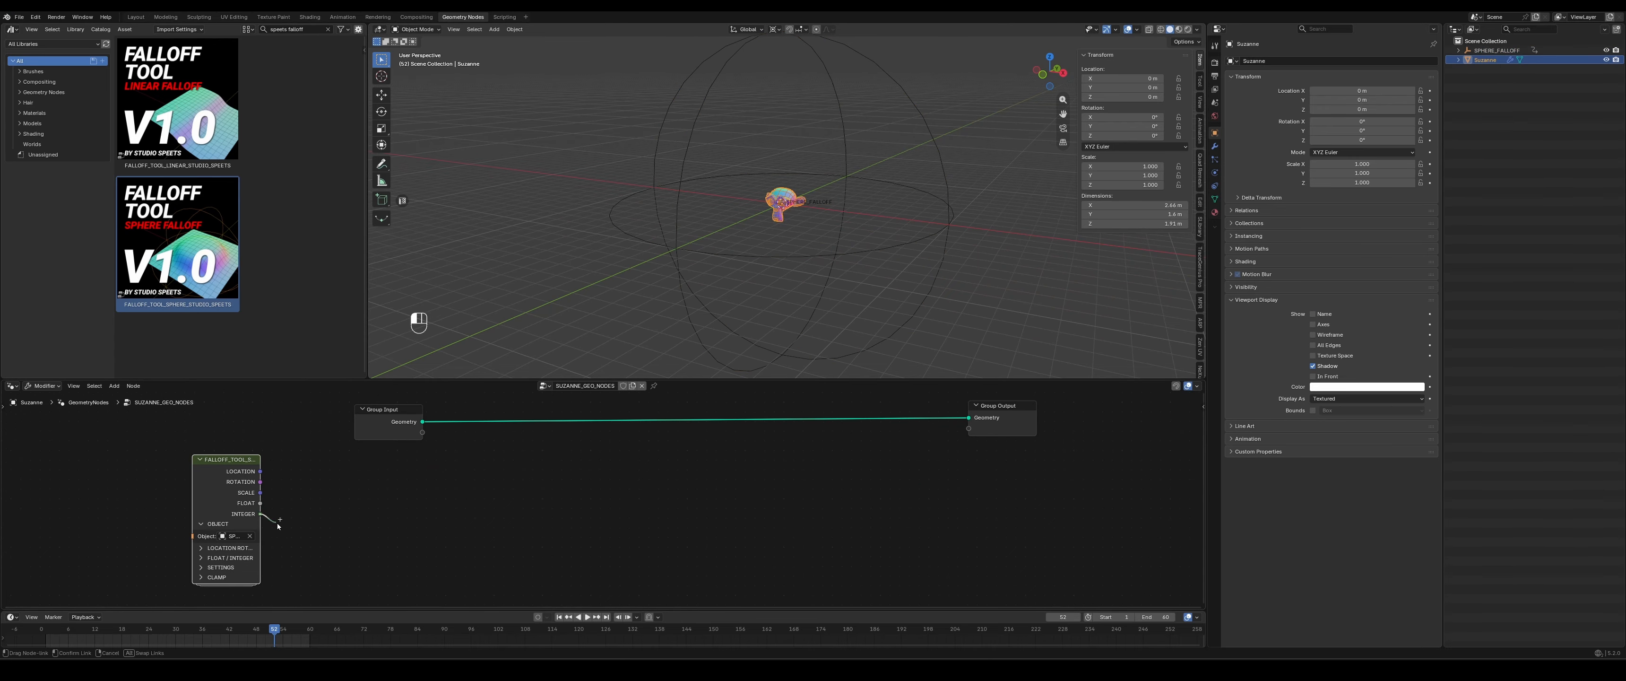
{"action": "left_click_drag", "start_coordinate": [278, 525], "coordinate": [285, 539]}
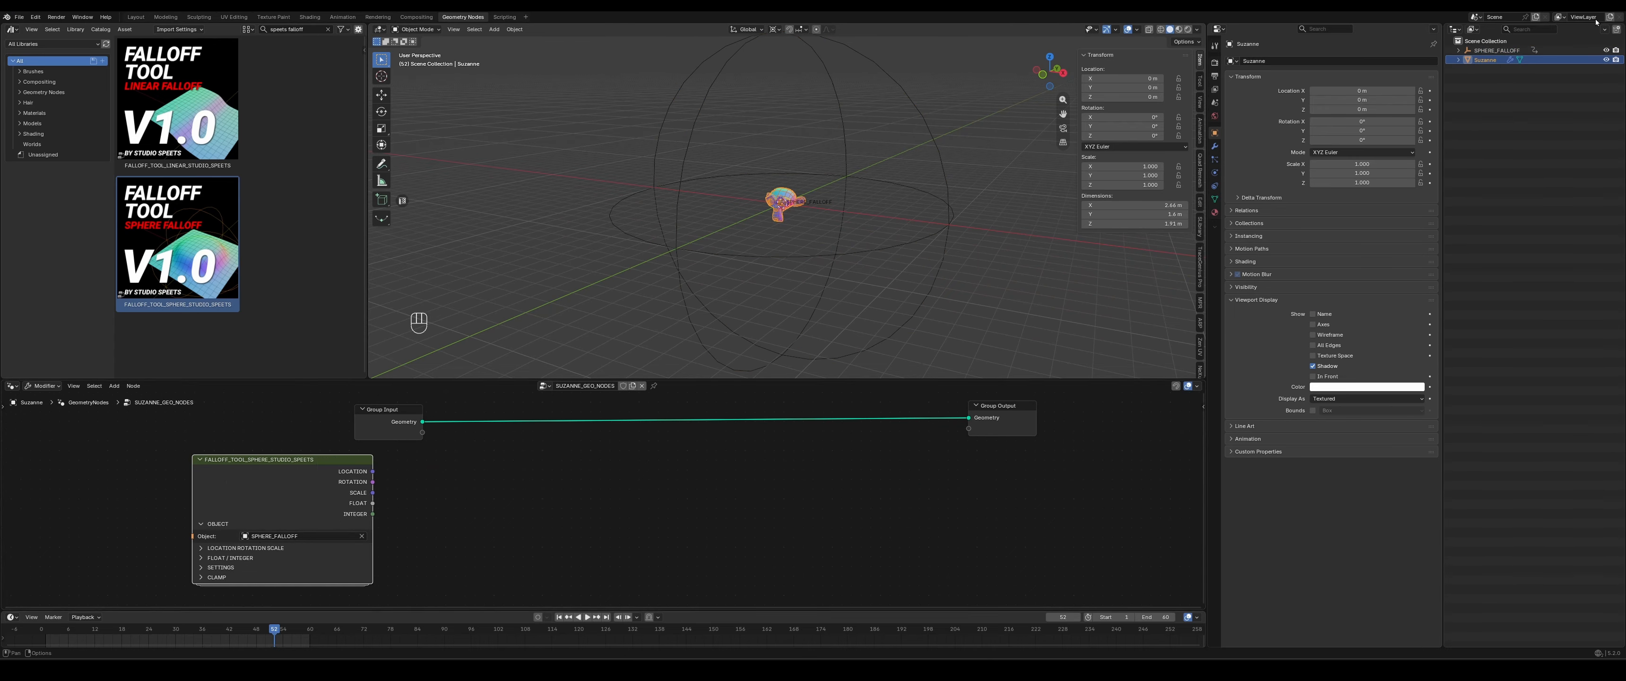
{"action": "left_click", "coordinate": [1497, 51]}
{"action": "left_click", "coordinate": [215, 524]}
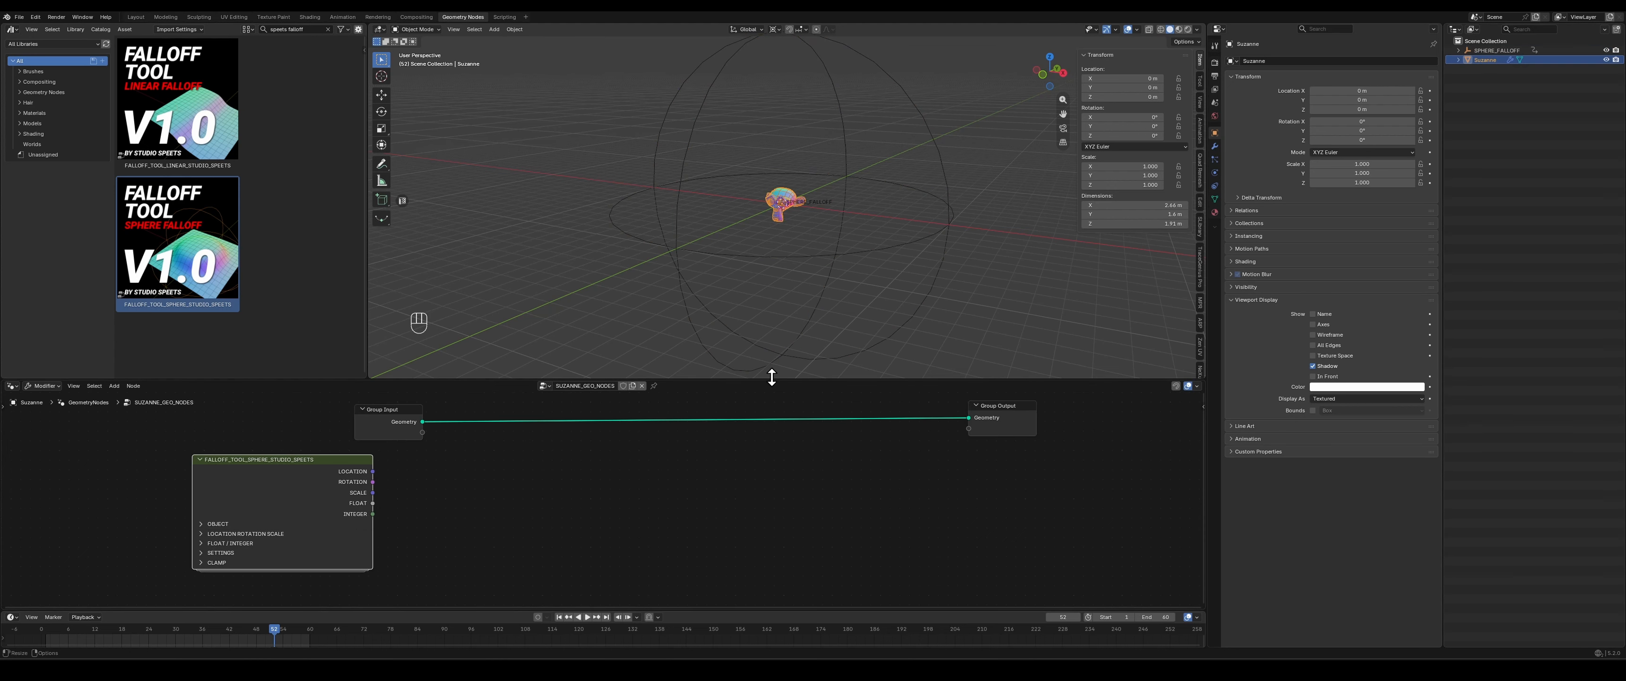
{"action": "left_click_drag", "start_coordinate": [772, 376], "coordinate": [779, 450]}
{"action": "middle_click_drag", "start_coordinate": [785, 315], "coordinate": [713, 424]}
{"action": "scroll", "coordinate": [794, 306], "scroll_direction": "up", "scroll_amount": 6}
{"action": "left_click_drag", "start_coordinate": [718, 452], "coordinate": [732, 390]}
{"action": "middle_click_drag", "start_coordinate": [740, 492], "coordinate": [691, 527]}
{"action": "key", "text": "shift+a"}
{"action": "type", "text": "sca"}
{"action": "key", "text": "Escape"}
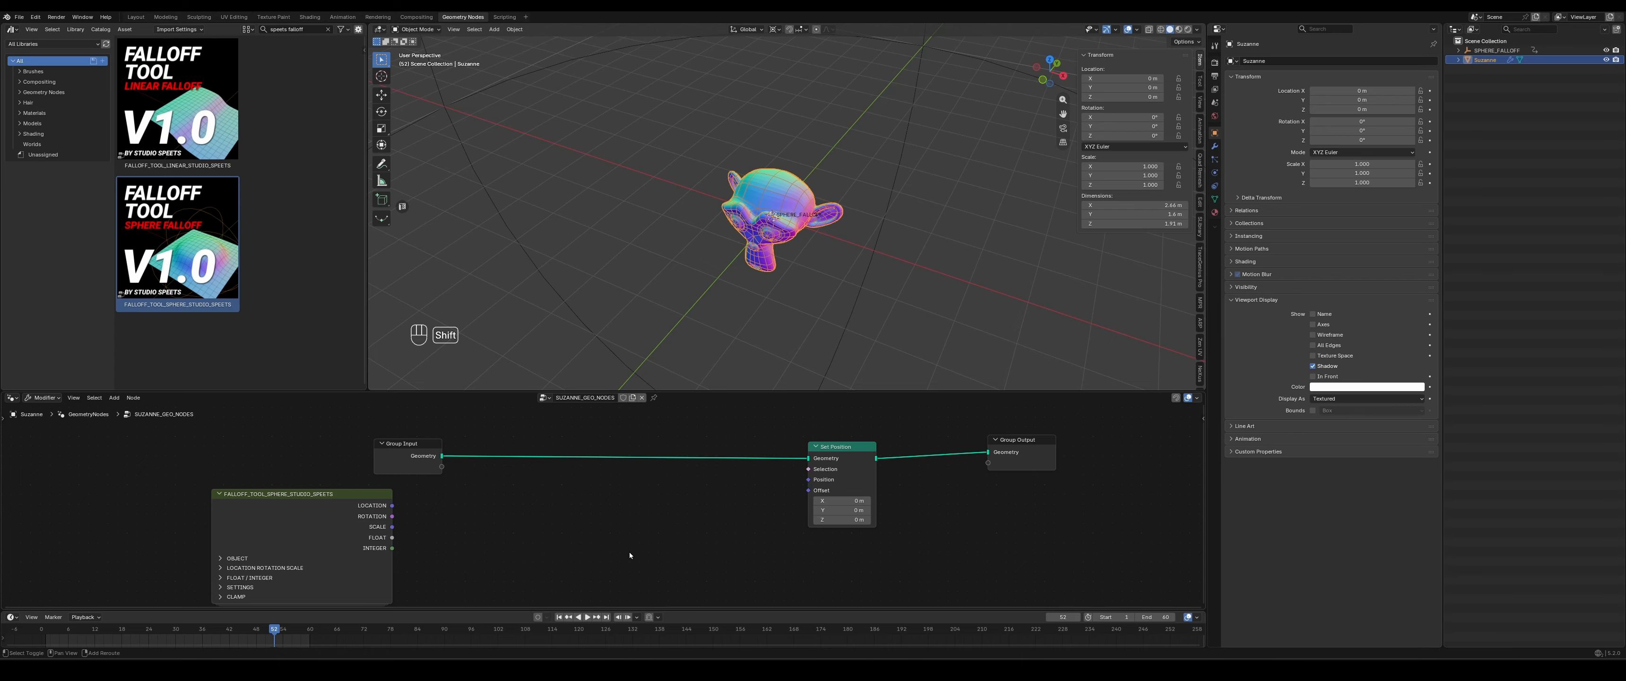
- Insert a Set Position node on the geometry link and add Position and Vector Math nodes below it
{"action": "key", "text": "shift+a"}
{"action": "left_click", "coordinate": [629, 551]}
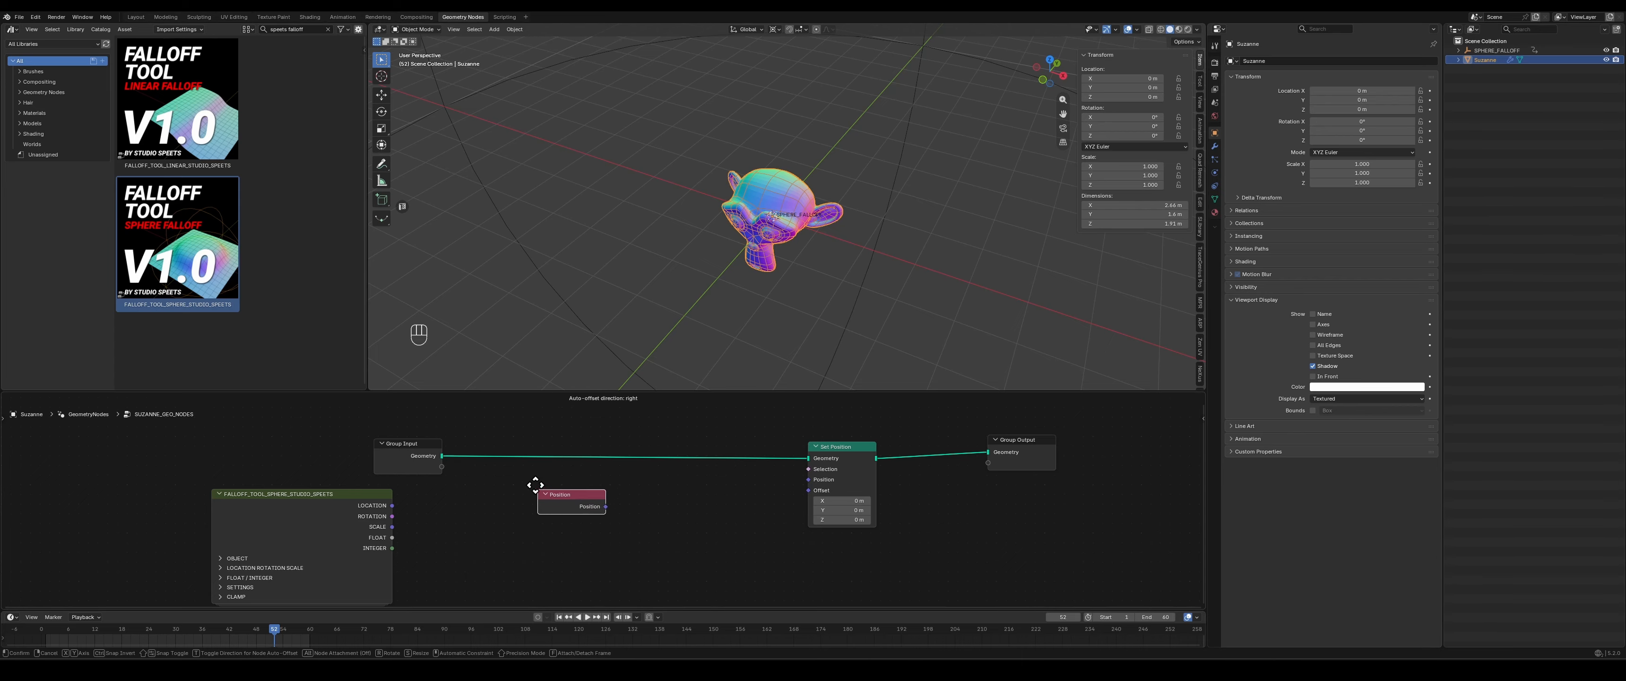
{"action": "left_click", "coordinate": [527, 479]}
{"action": "key", "text": "shift+a"}
{"action": "type", "text": "vecto"}
{"action": "left_click", "coordinate": [683, 576]}
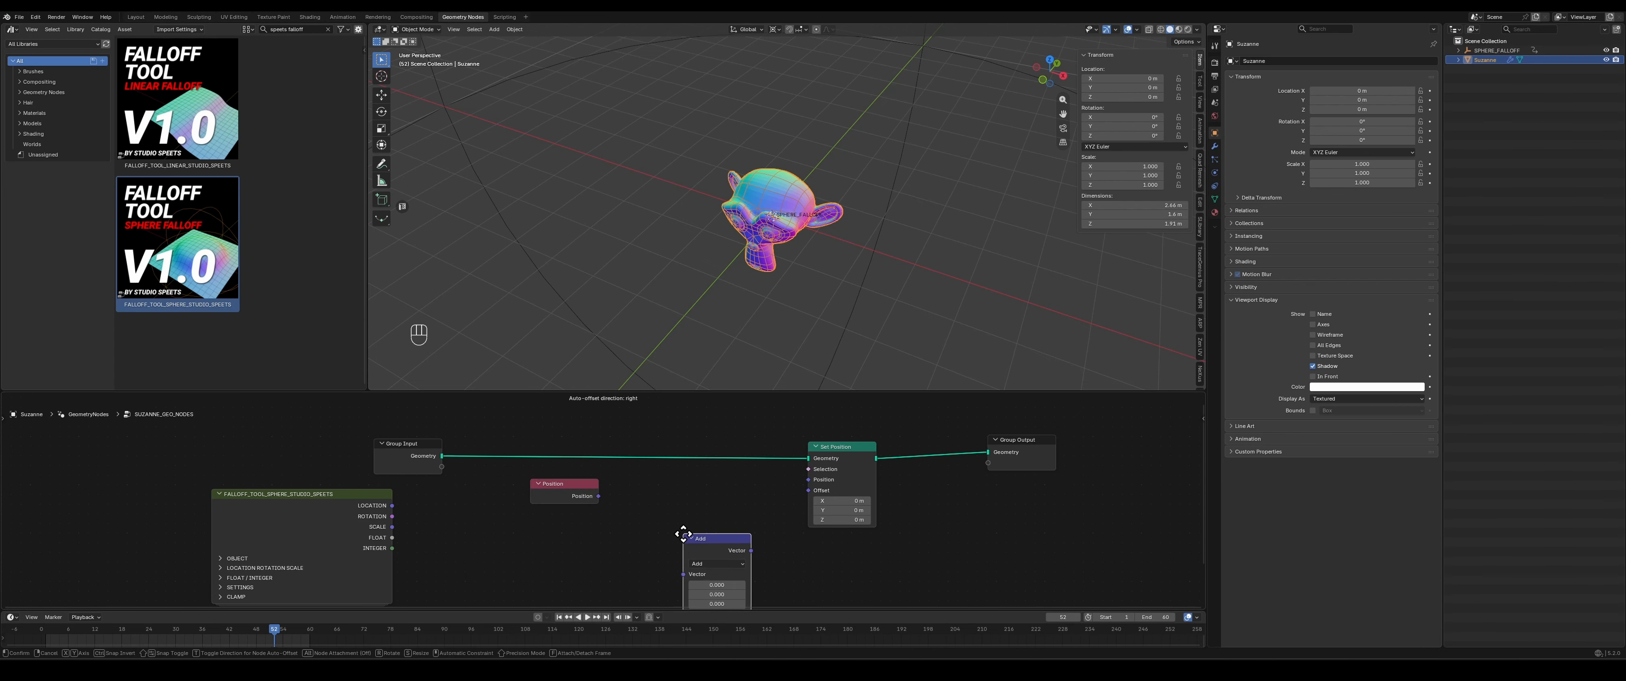
{"action": "left_click", "coordinate": [663, 491]}
- Set the Vector Math node to Multiply and link Position through it into Set Position's Position input
{"action": "left_click_drag", "start_coordinate": [562, 490], "coordinate": [522, 496]}
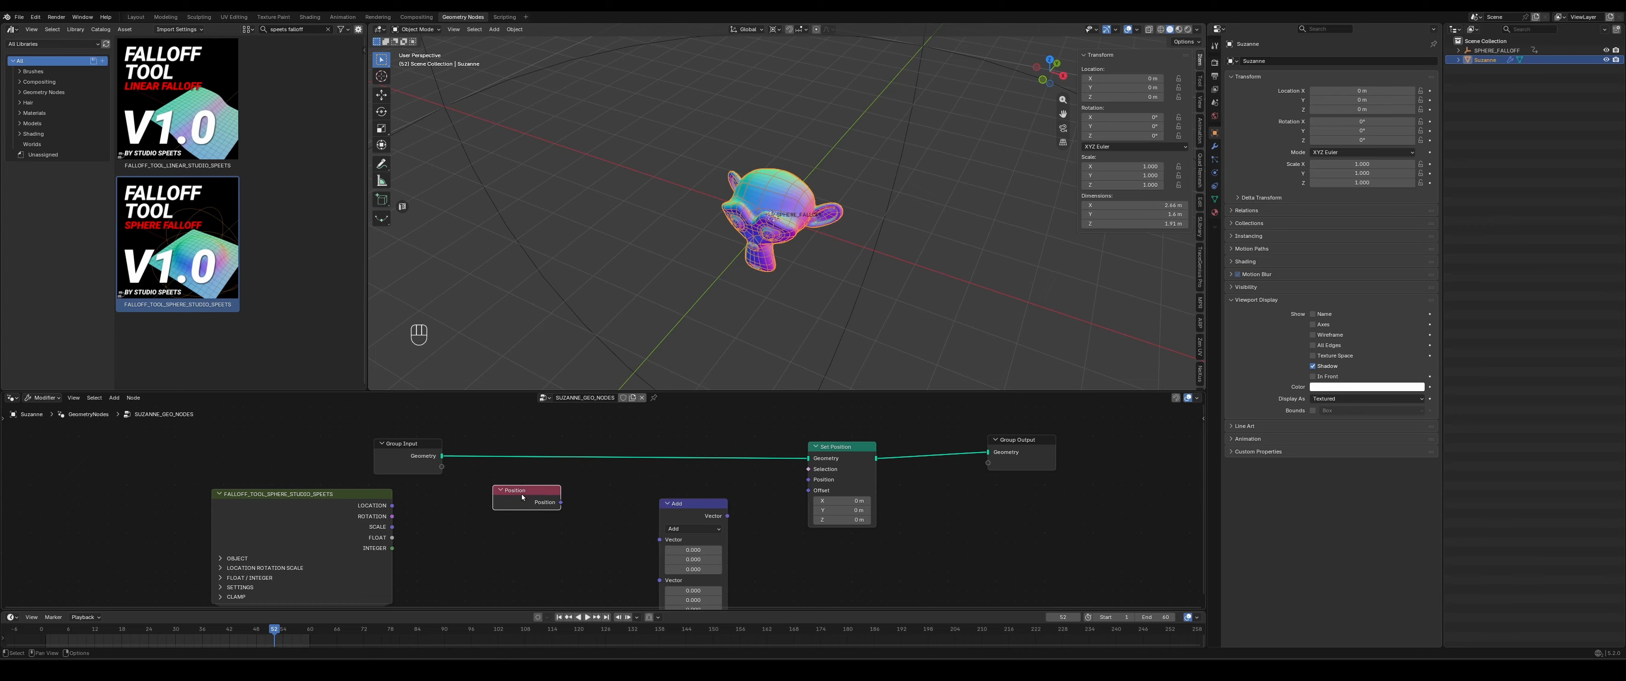
{"action": "middle_click_drag", "start_coordinate": [600, 554], "coordinate": [578, 530]}
{"action": "left_click_drag", "start_coordinate": [538, 479], "coordinate": [632, 519]}
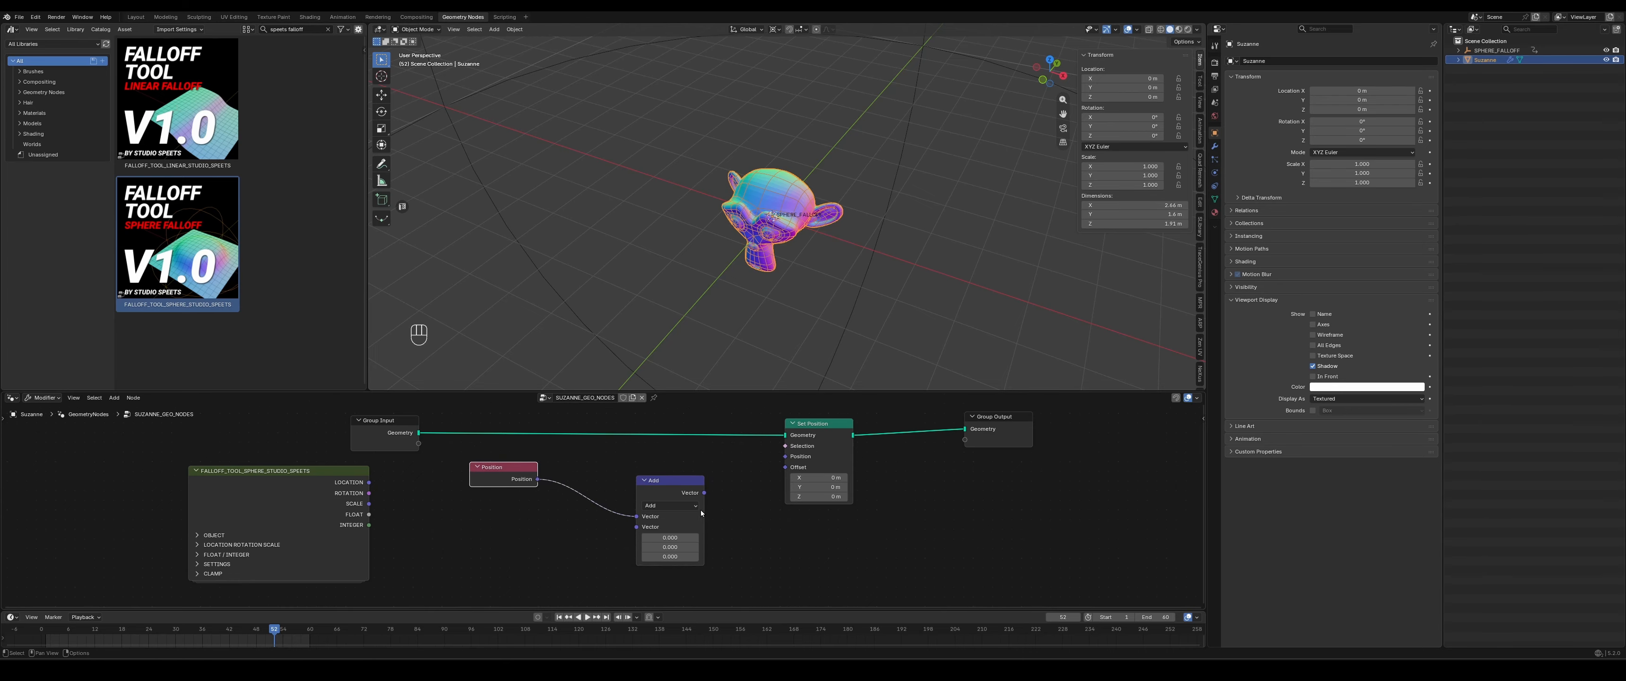
{"action": "left_click", "coordinate": [670, 506]}
{"action": "left_click", "coordinate": [677, 460]}
{"action": "left_click_drag", "start_coordinate": [674, 481], "coordinate": [646, 470]}
{"action": "left_click_drag", "start_coordinate": [677, 481], "coordinate": [788, 461]}
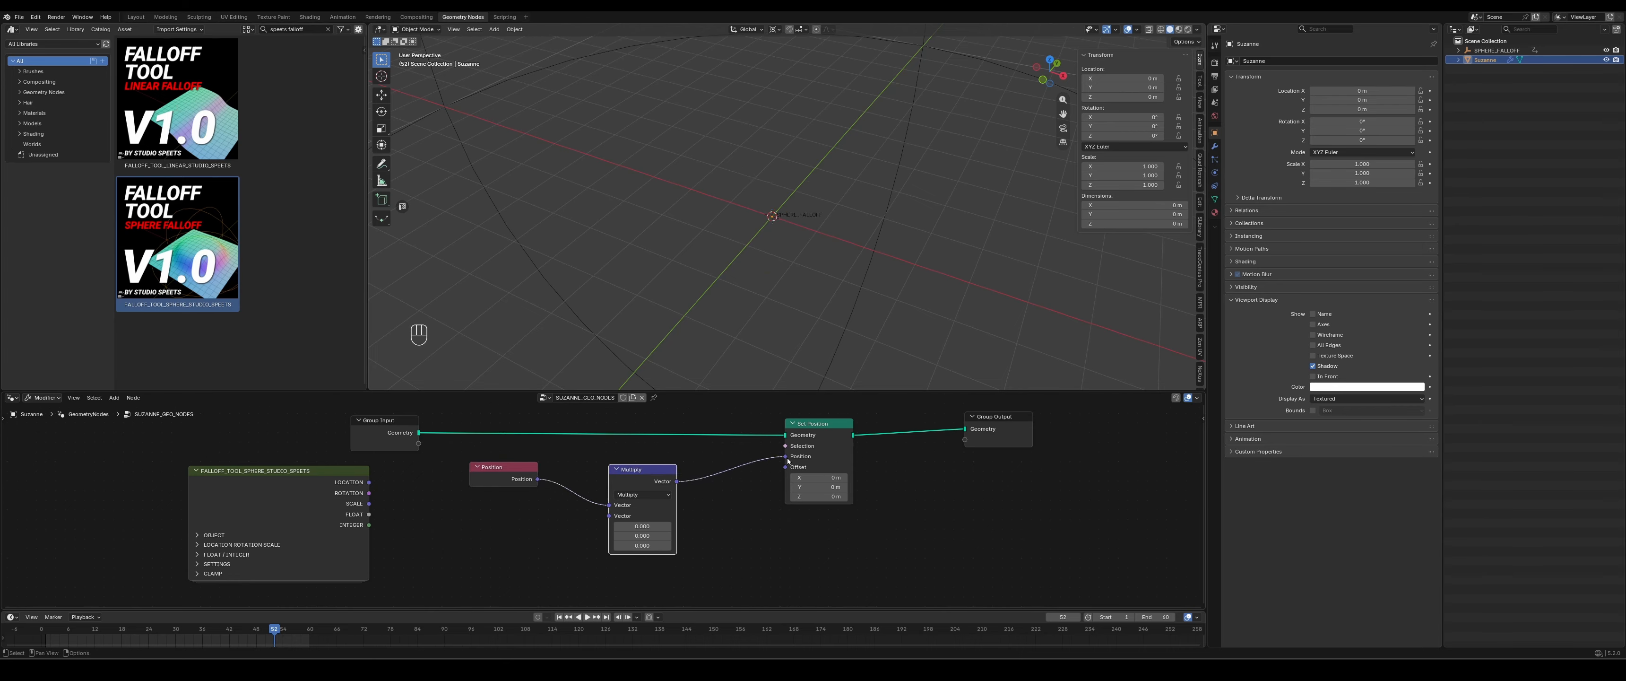
- Set all three components of the Multiply node's second vector to 1 and view the monkey at this scale
{"action": "double_click", "coordinate": [641, 538]}
{"action": "type", "text": "1"}
{"action": "key", "text": "Return"}
{"action": "double_click", "coordinate": [641, 546]}
{"action": "type", "text": "1"}
{"action": "key", "text": "Return"}
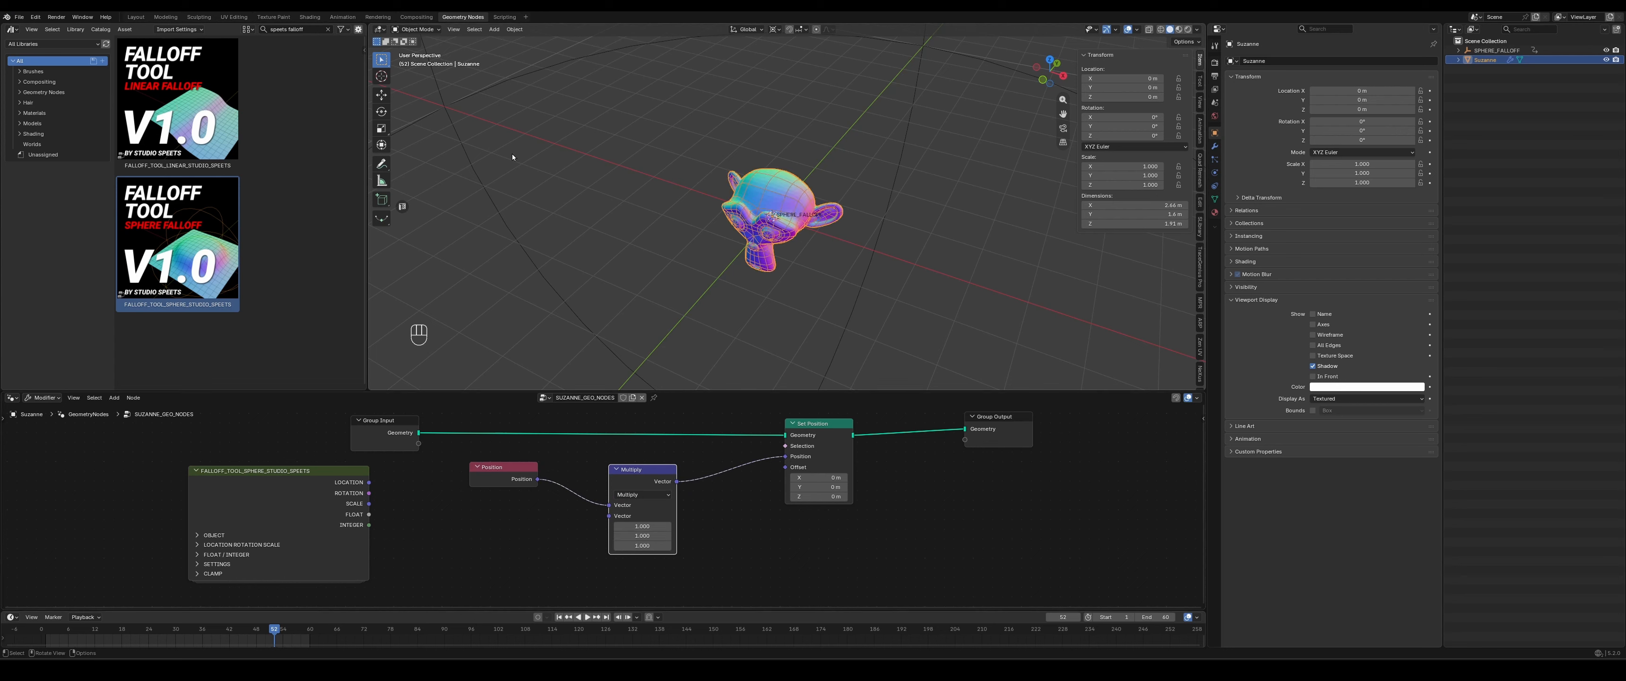
{"action": "middle_click_drag", "start_coordinate": [512, 156], "coordinate": [812, 318]}
- Set all three components of the Multiply node's second vector to 2 and view the enlarged monkey
{"action": "left_click", "coordinate": [634, 530]}
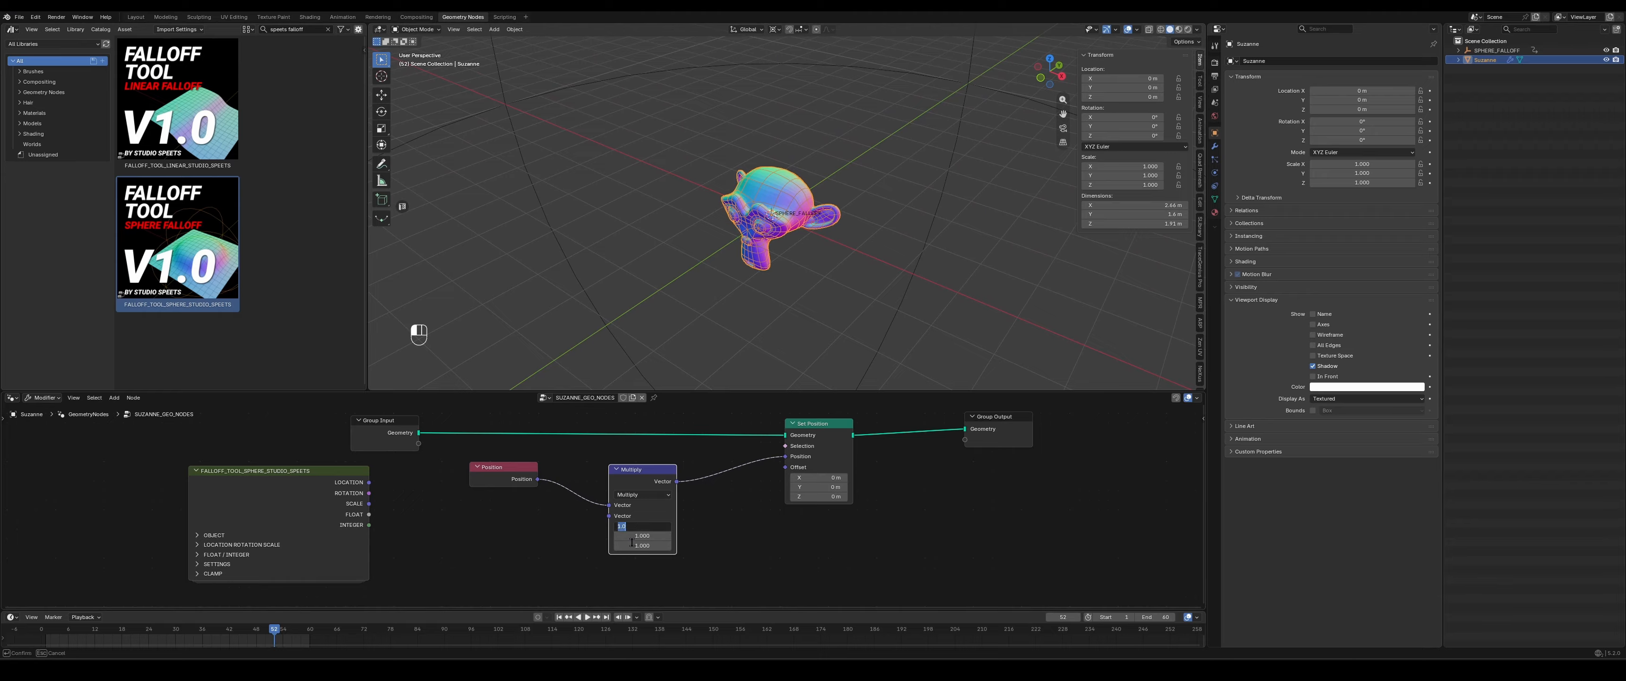
{"action": "type", "text": "2"}
{"action": "key", "text": "Return"}
{"action": "left_click", "coordinate": [638, 535]}
{"action": "type", "text": "2"}
{"action": "key", "text": "Return"}
{"action": "left_click", "coordinate": [639, 546]}
{"action": "type", "text": "2"}
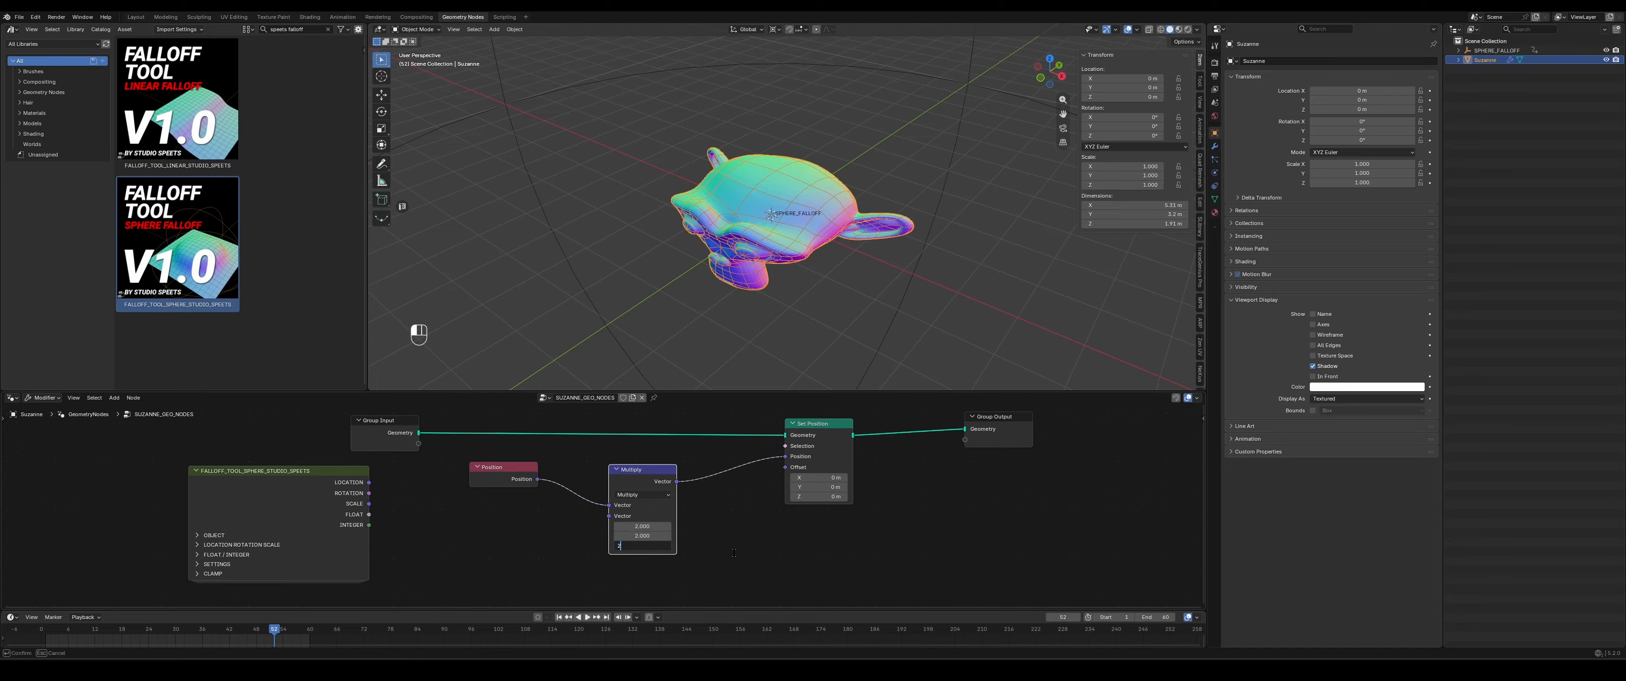
{"action": "key", "text": "Return"}
{"action": "middle_click_drag", "start_coordinate": [804, 244], "coordinate": [813, 228]}
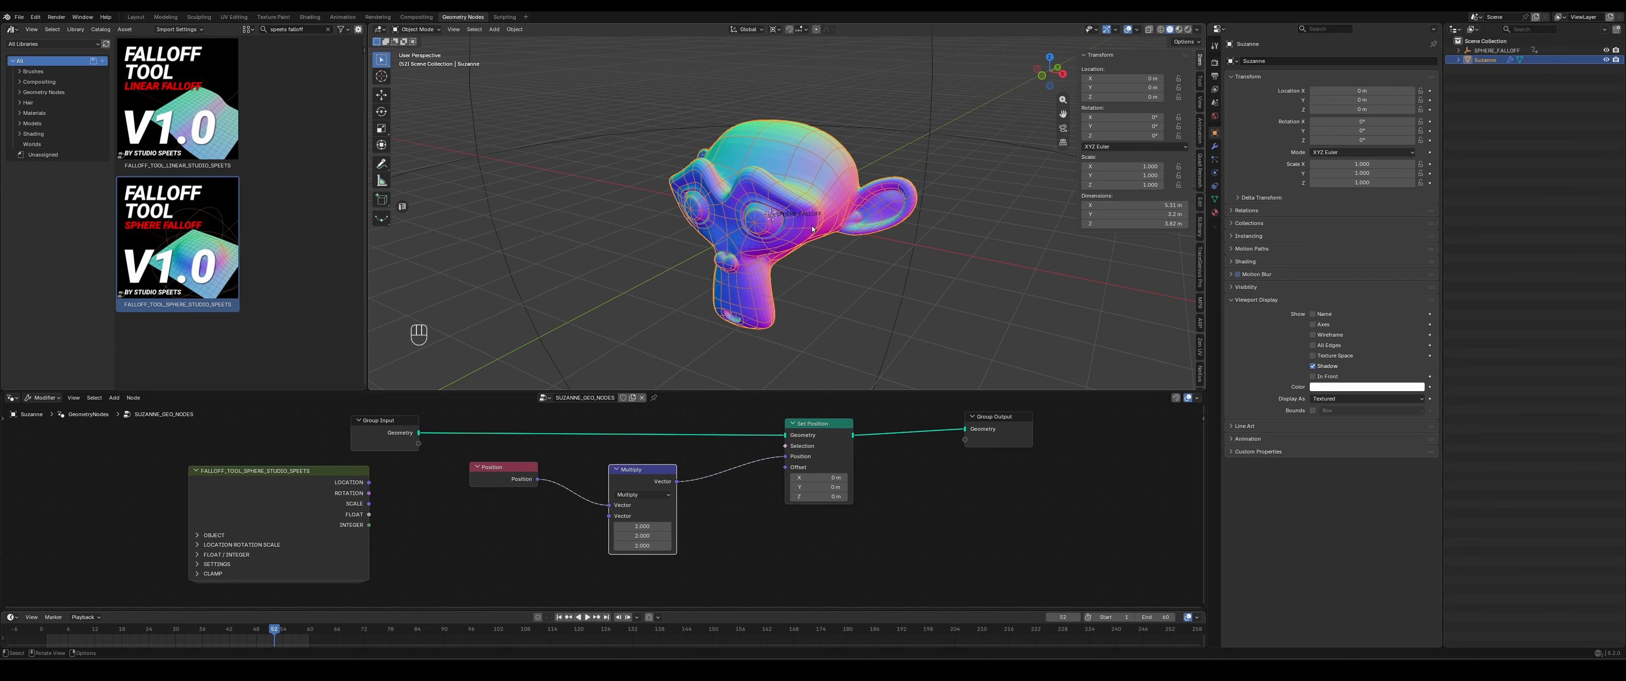
- Set all three components of the Multiply node's second vector to 1.2
{"action": "left_click", "coordinate": [633, 527]}
{"action": "type", "text": "1.2"}
{"action": "key", "text": "Tab"}
{"action": "type", "text": "1.2"}
{"action": "key", "text": "Tab"}
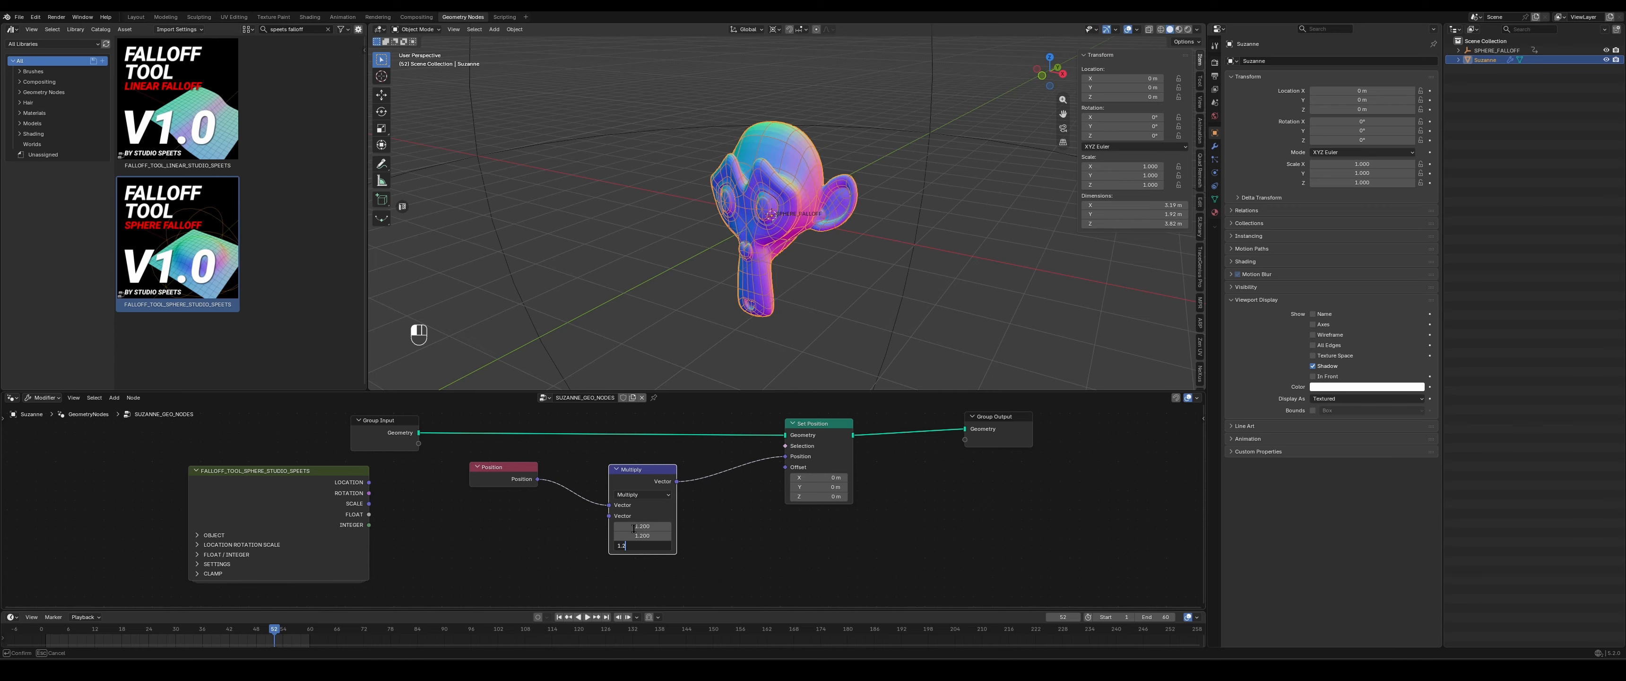
{"action": "key", "text": "Return"}
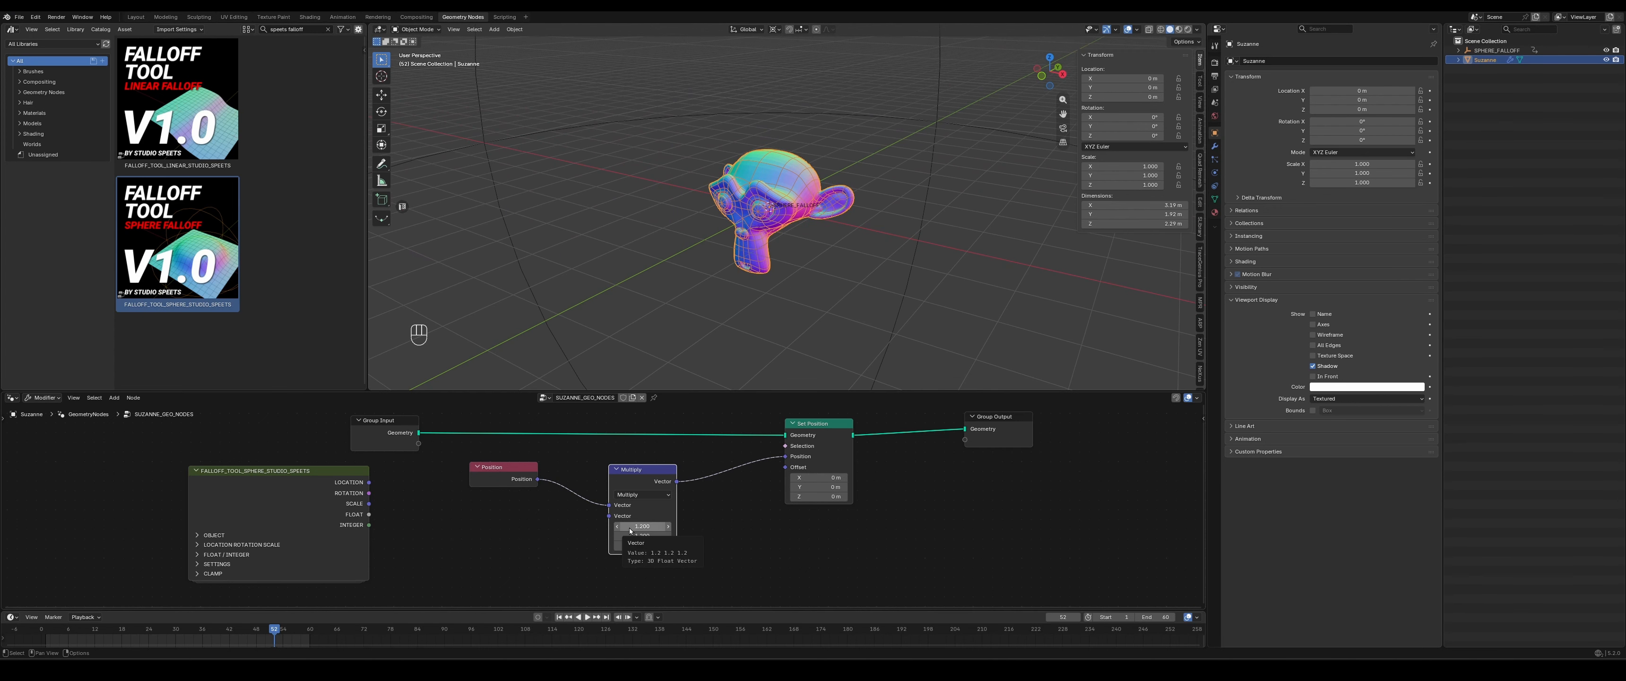
- Reposition the sphere falloff node, expand its LOCATION/ROTATION/SCALE section and collapse the location and rotation subsections, leaving the scale settings open
{"action": "left_click_drag", "start_coordinate": [265, 470], "coordinate": [243, 493]}
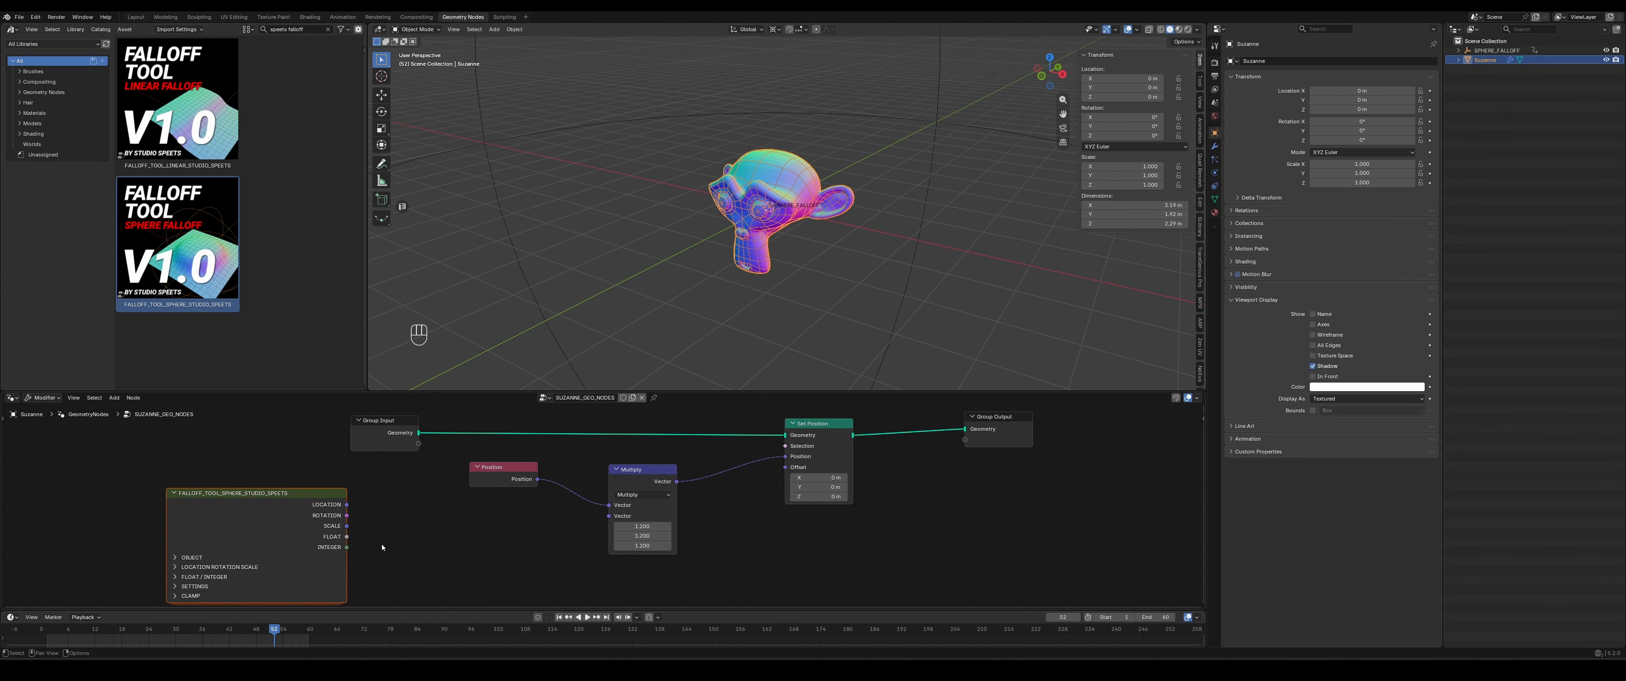
{"action": "middle_click_drag", "start_coordinate": [399, 542], "coordinate": [393, 488]}
{"action": "left_click", "coordinate": [202, 513]}
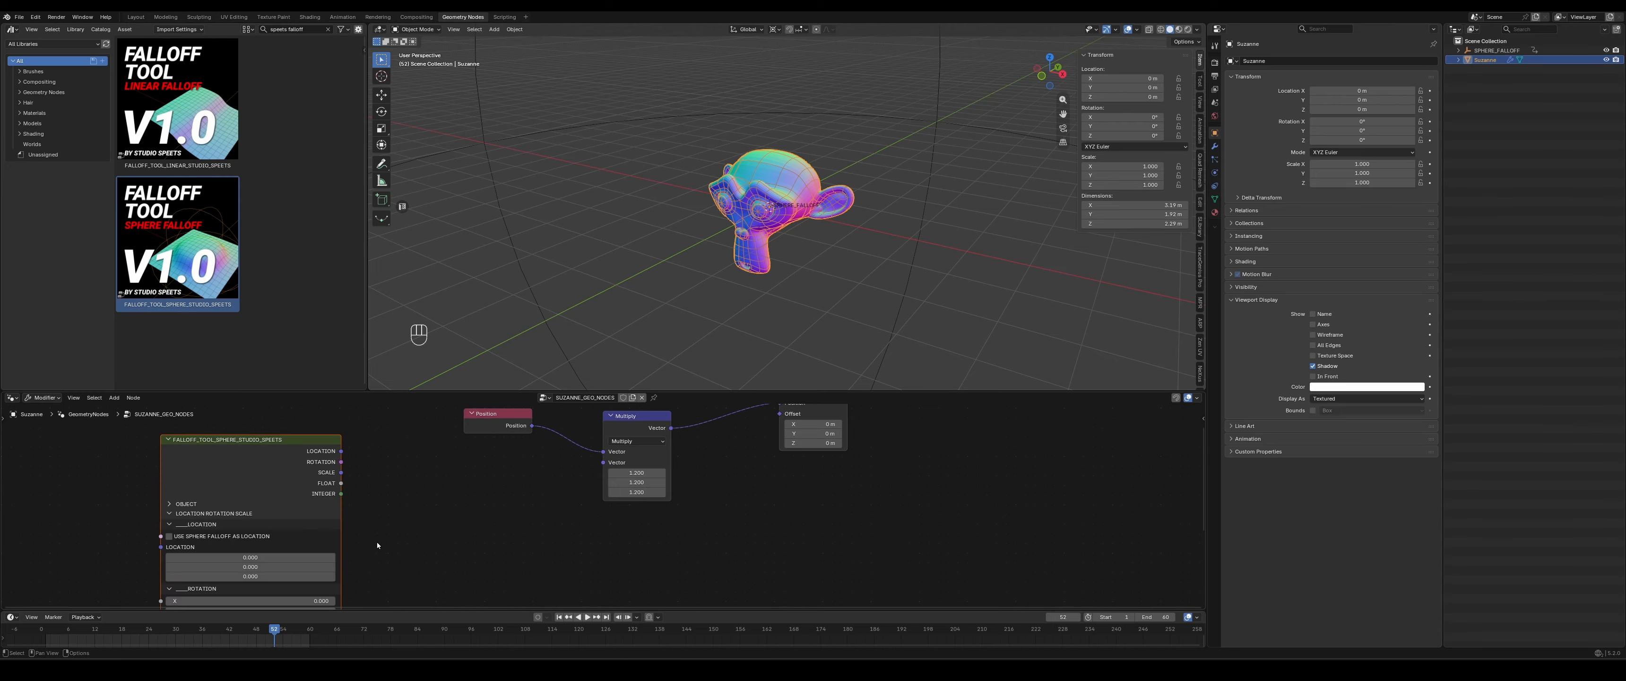
{"action": "scroll", "coordinate": [335, 503], "scroll_direction": "down", "scroll_amount": 3, "text": "shift"}
{"action": "left_click", "coordinate": [187, 468]}
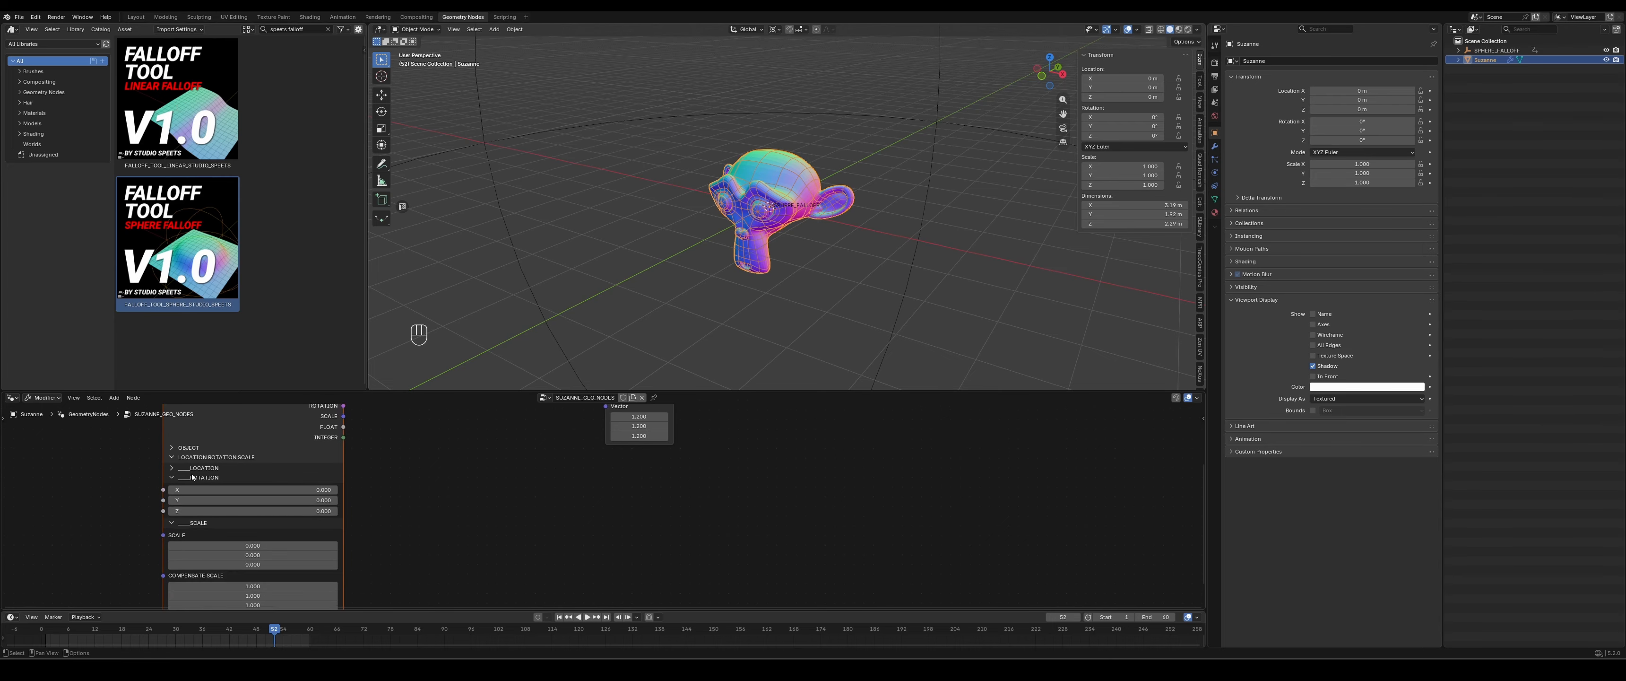
{"action": "left_click", "coordinate": [203, 478]}
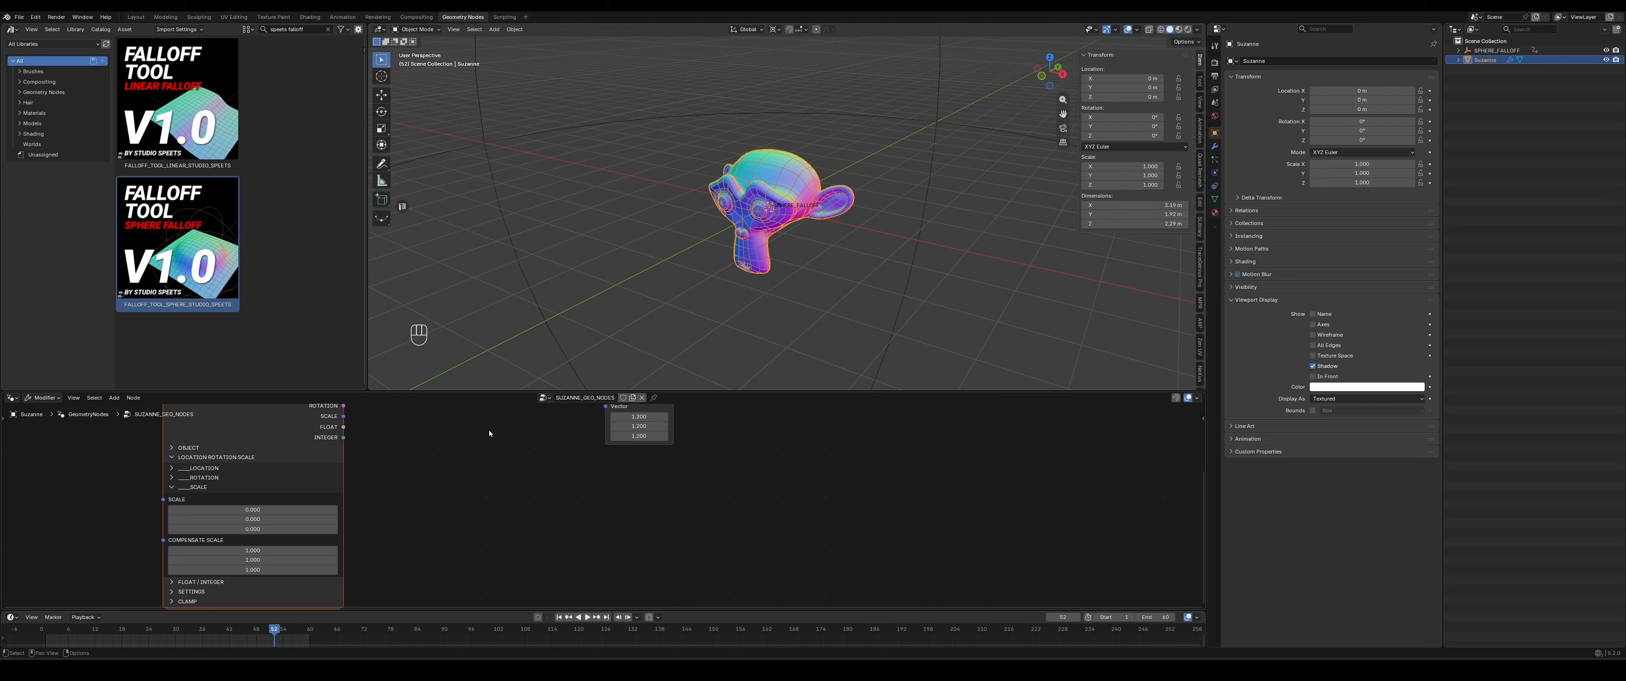
- Connect the sphere falloff node's SCALE output to the Multiply node's second Vector input
{"action": "middle_click_drag", "start_coordinate": [489, 429], "coordinate": [453, 461]}
{"action": "left_click_drag", "start_coordinate": [314, 442], "coordinate": [576, 432]}
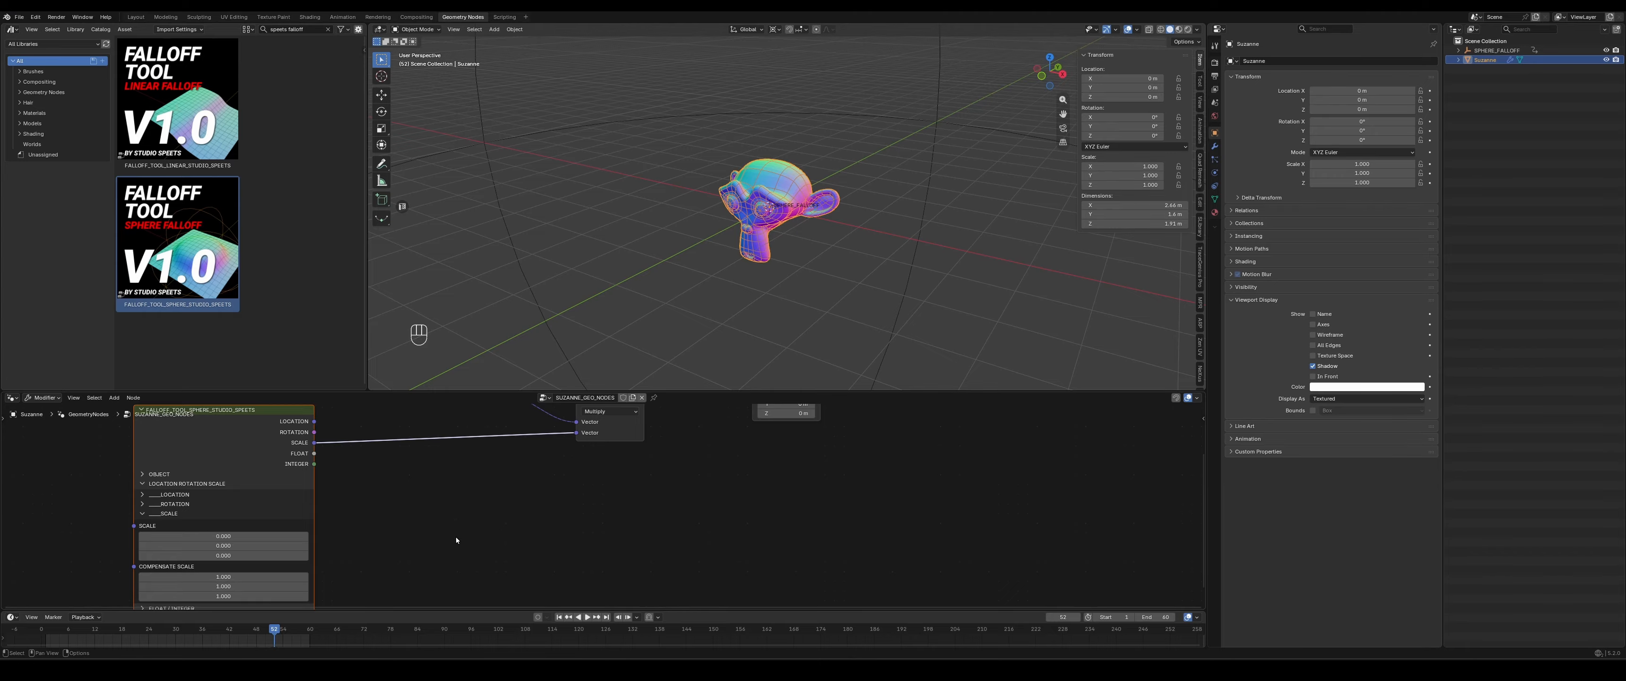
{"action": "middle_click_drag", "start_coordinate": [456, 536], "coordinate": [446, 508]}
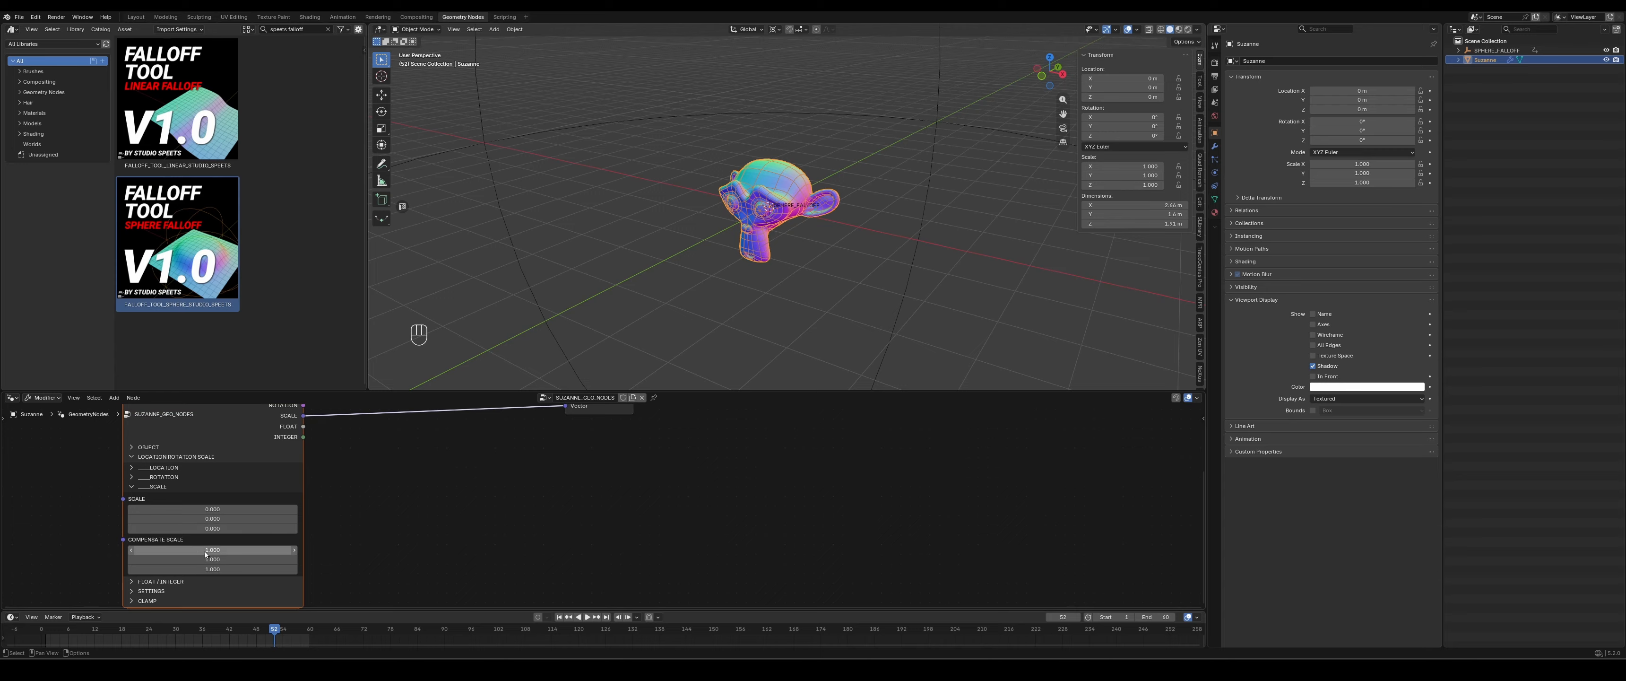
- Set all three components of SCALE on the sphere falloff node to 0.5
{"action": "mouse_move", "coordinate": [566, 459]}
{"action": "middle_mouse_down"}
{"action": "mouse_move", "coordinate": [551, 483]}
{"action": "mouse_move", "coordinate": [568, 480]}
{"action": "middle_mouse_up"}
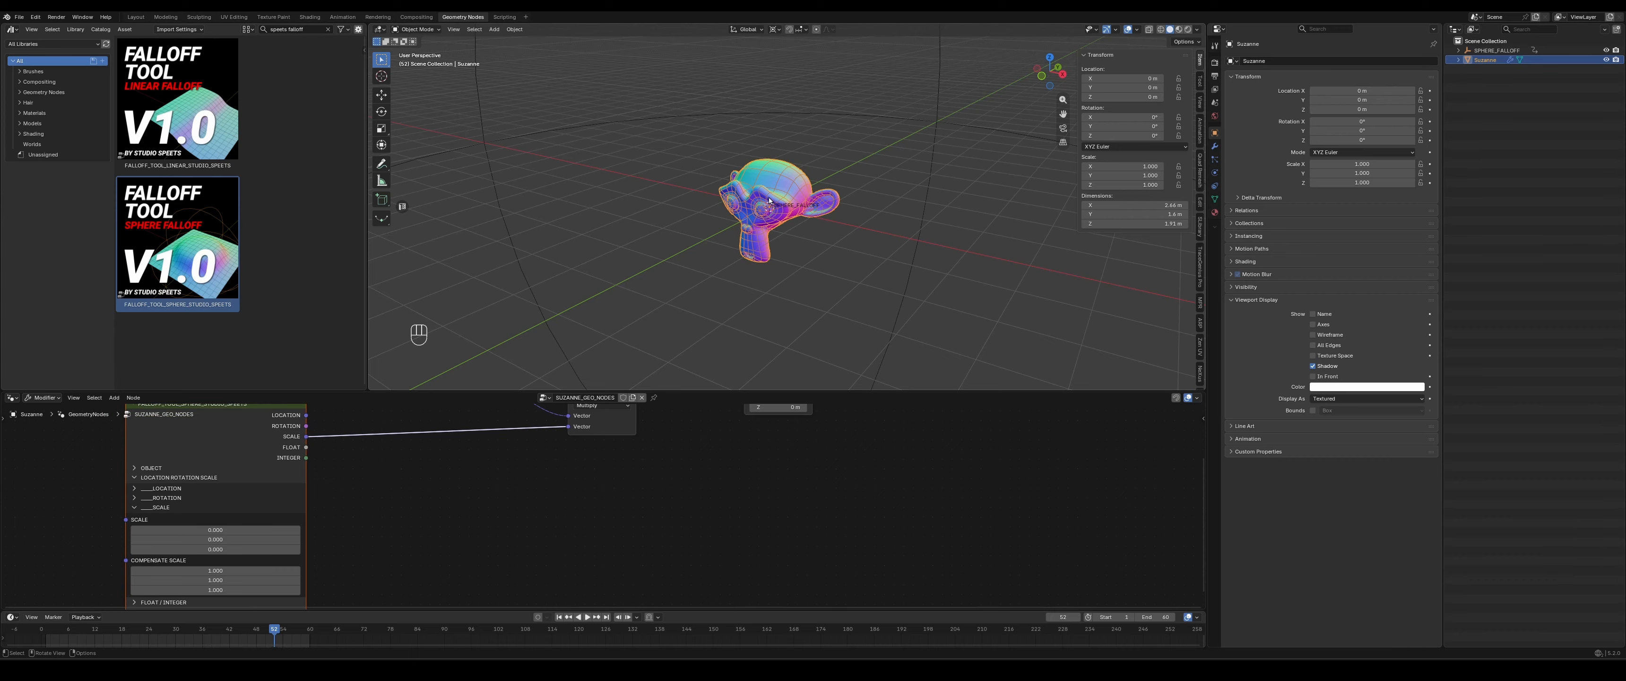
{"action": "middle_click_drag", "start_coordinate": [564, 492], "coordinate": [553, 516]}
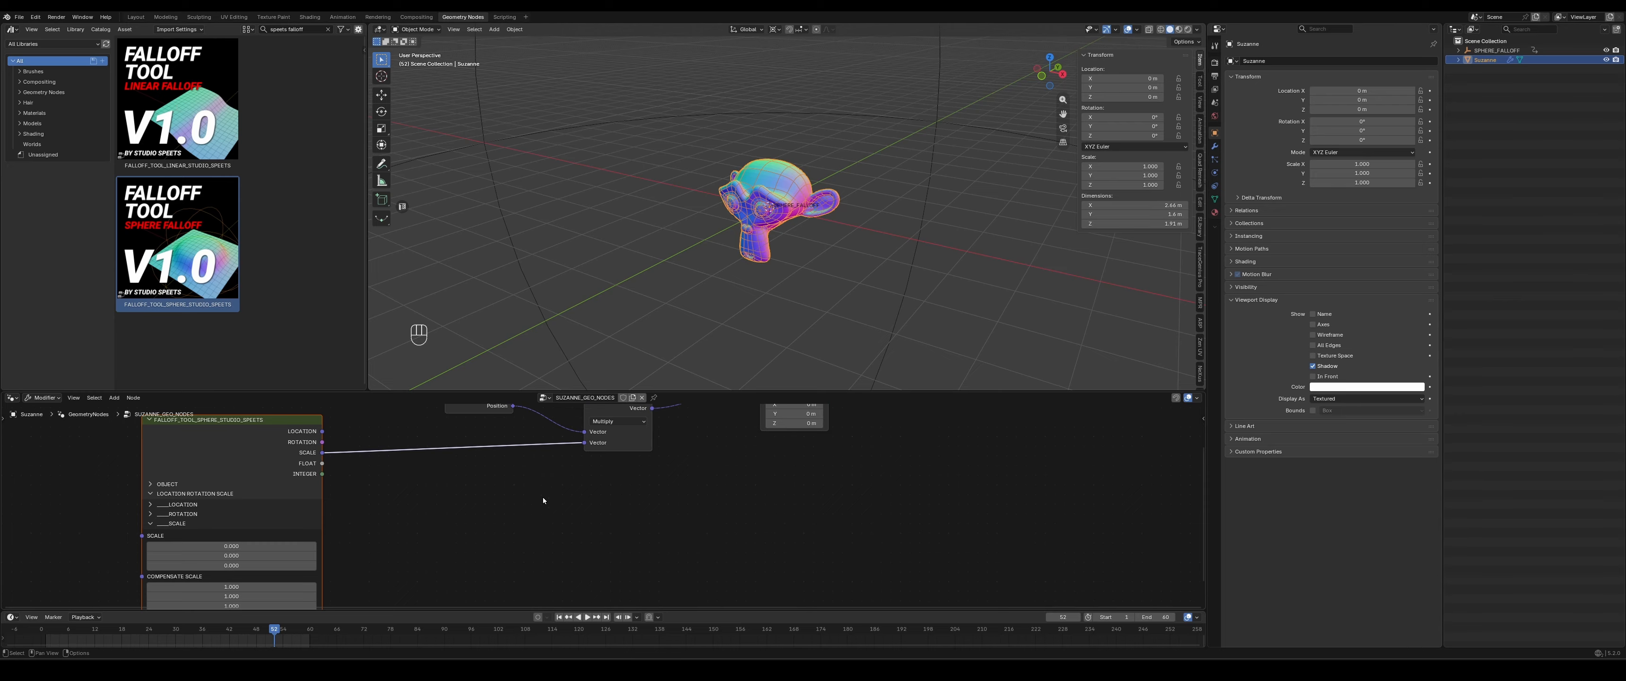
{"action": "middle_click_drag", "start_coordinate": [542, 497], "coordinate": [532, 489]}
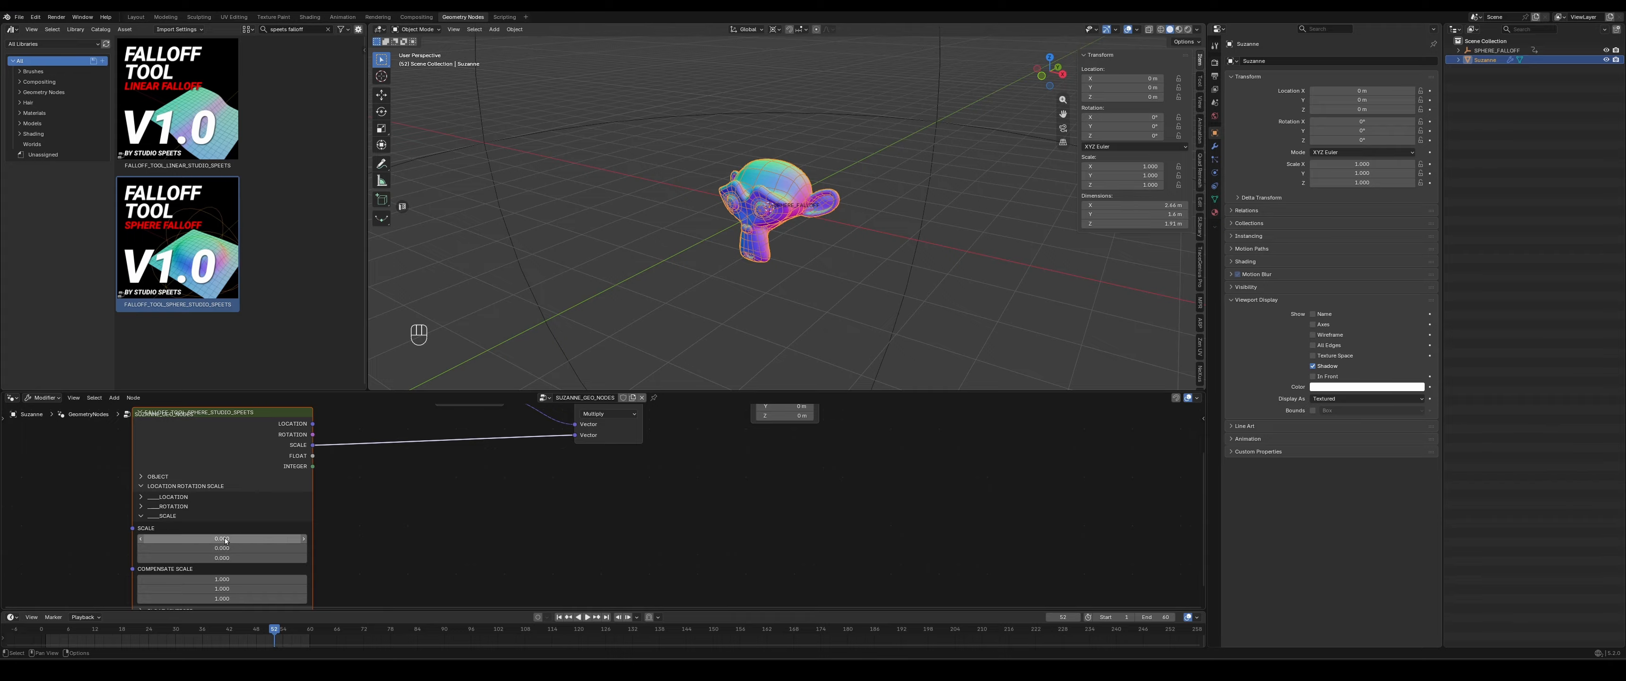
{"action": "middle_click_drag", "start_coordinate": [543, 538], "coordinate": [532, 509]}
{"action": "left_click", "coordinate": [249, 512]}
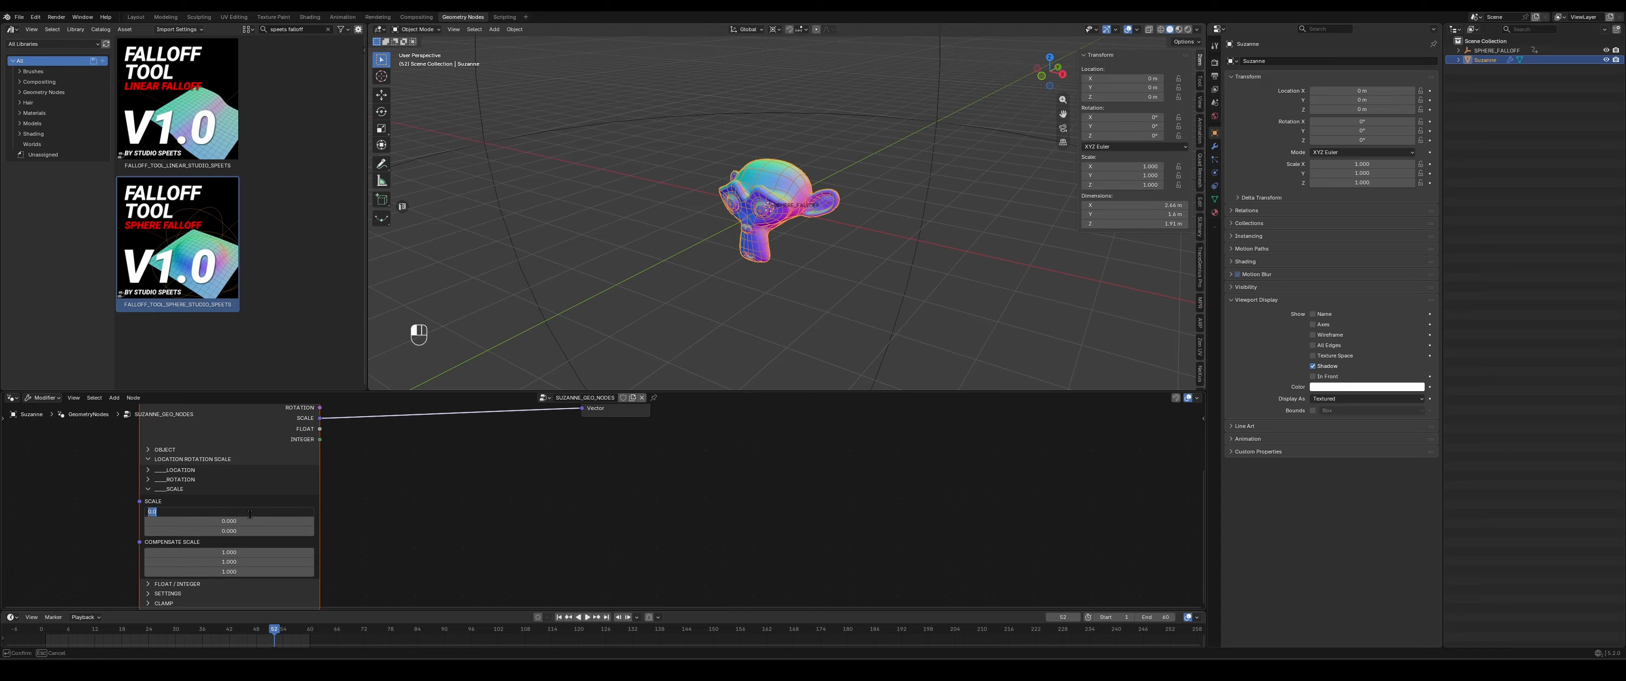
{"action": "type", "text": "0.5"}
{"action": "key", "text": "Tab"}
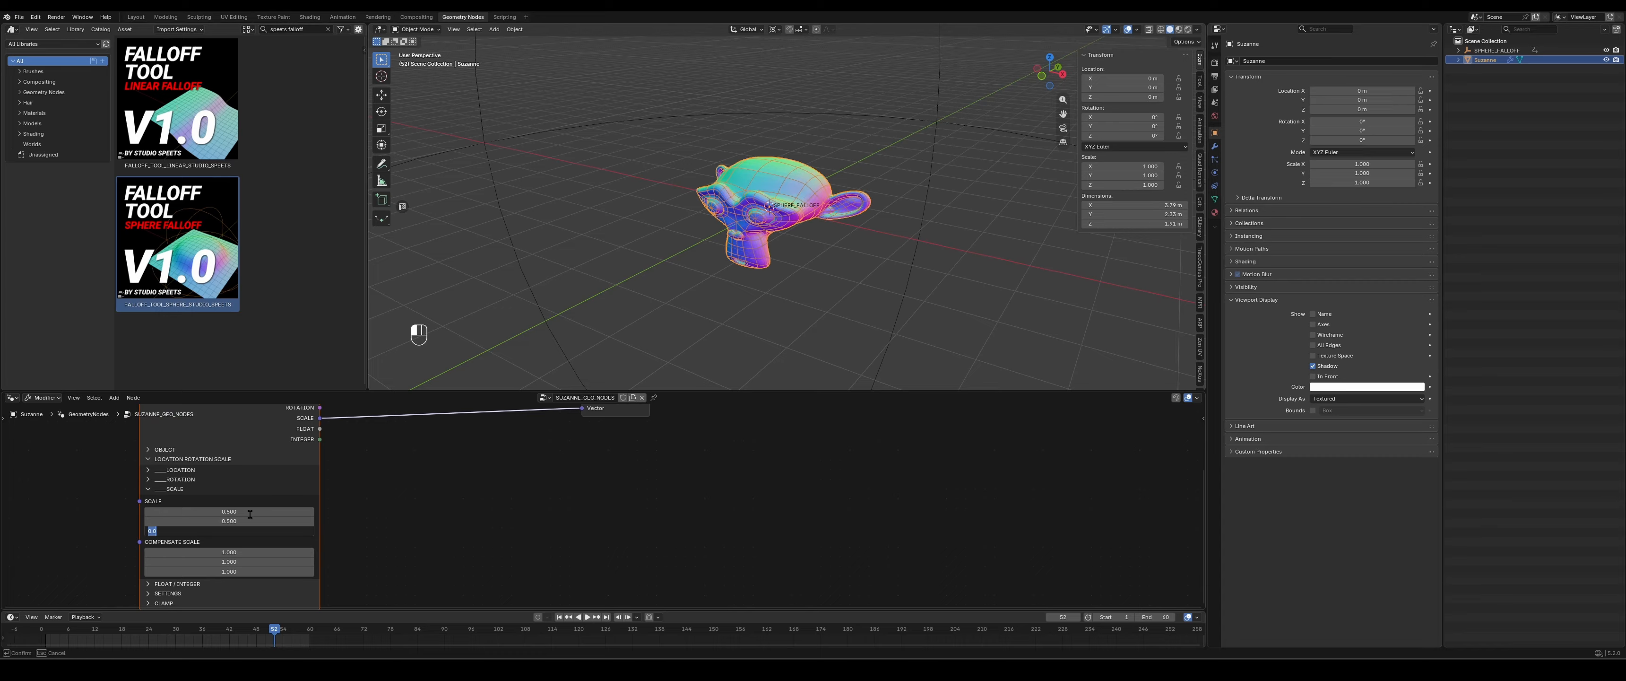
{"action": "type", "text": "0.5"}
{"action": "key", "text": "Return"}
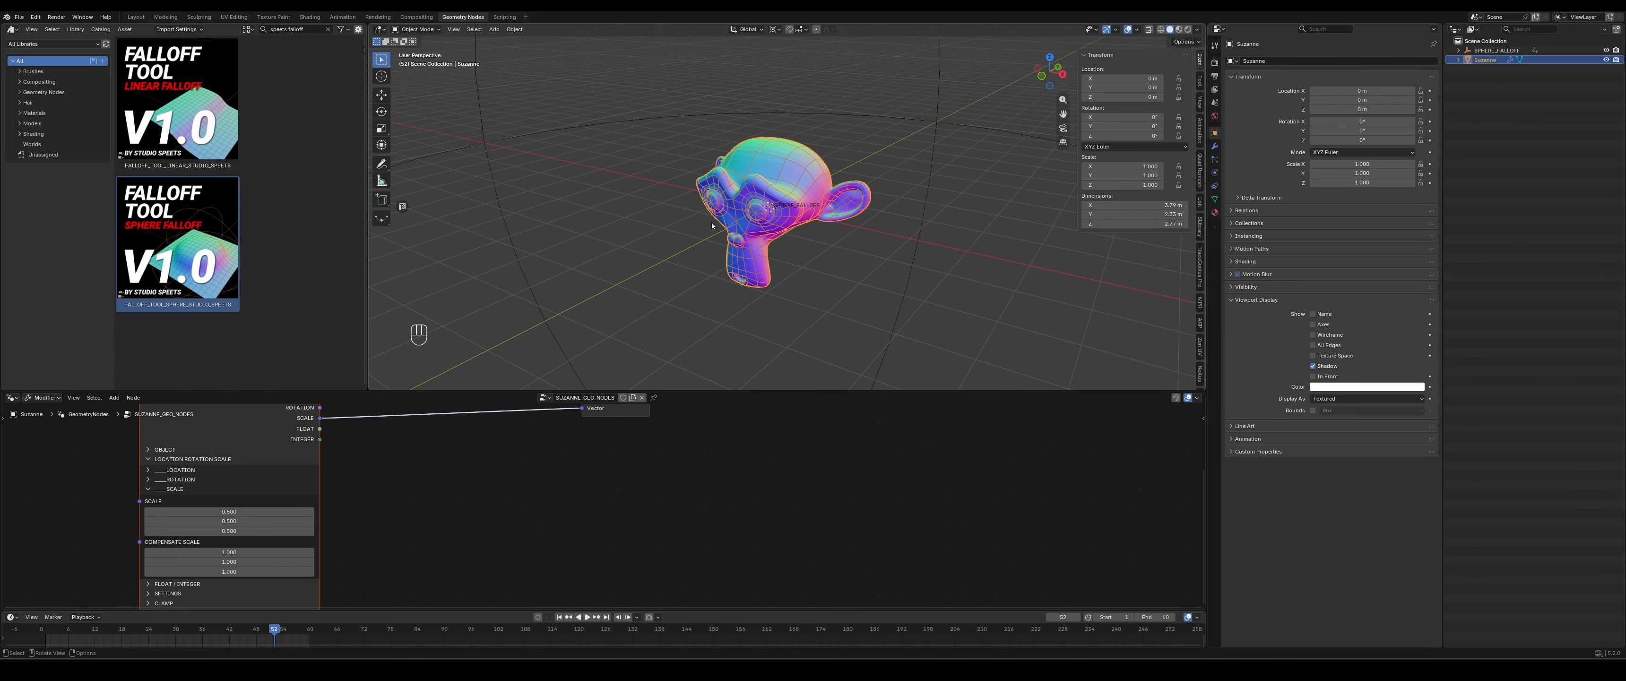
- Select the SPHERE_FALLOFF empty and move it about 1.1 m in X, 0.9 m in Y and 0.65 m in Z
{"action": "middle_click_drag", "start_coordinate": [681, 489], "coordinate": [727, 560]}
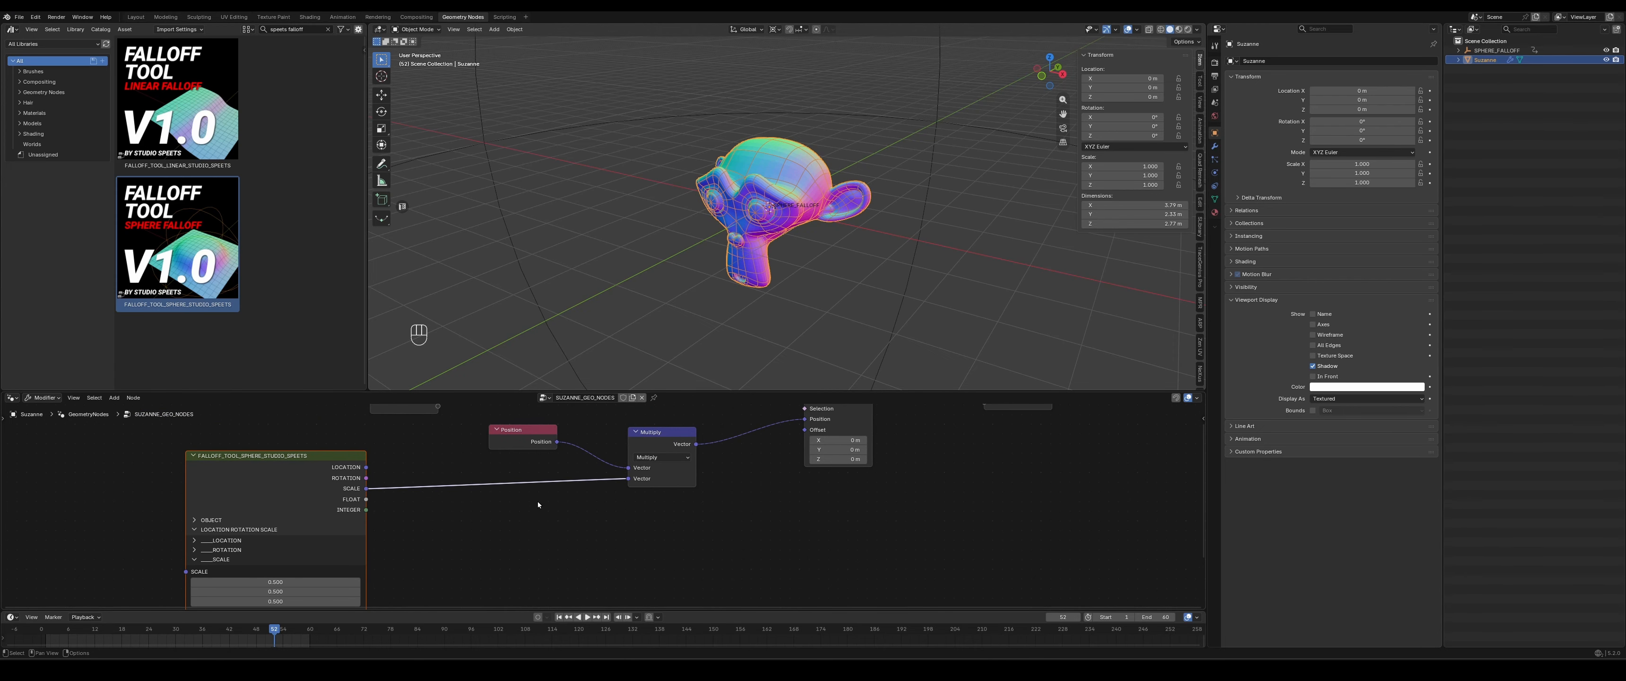
{"action": "scroll", "coordinate": [558, 548], "scroll_direction": "down", "scroll_amount": 2}
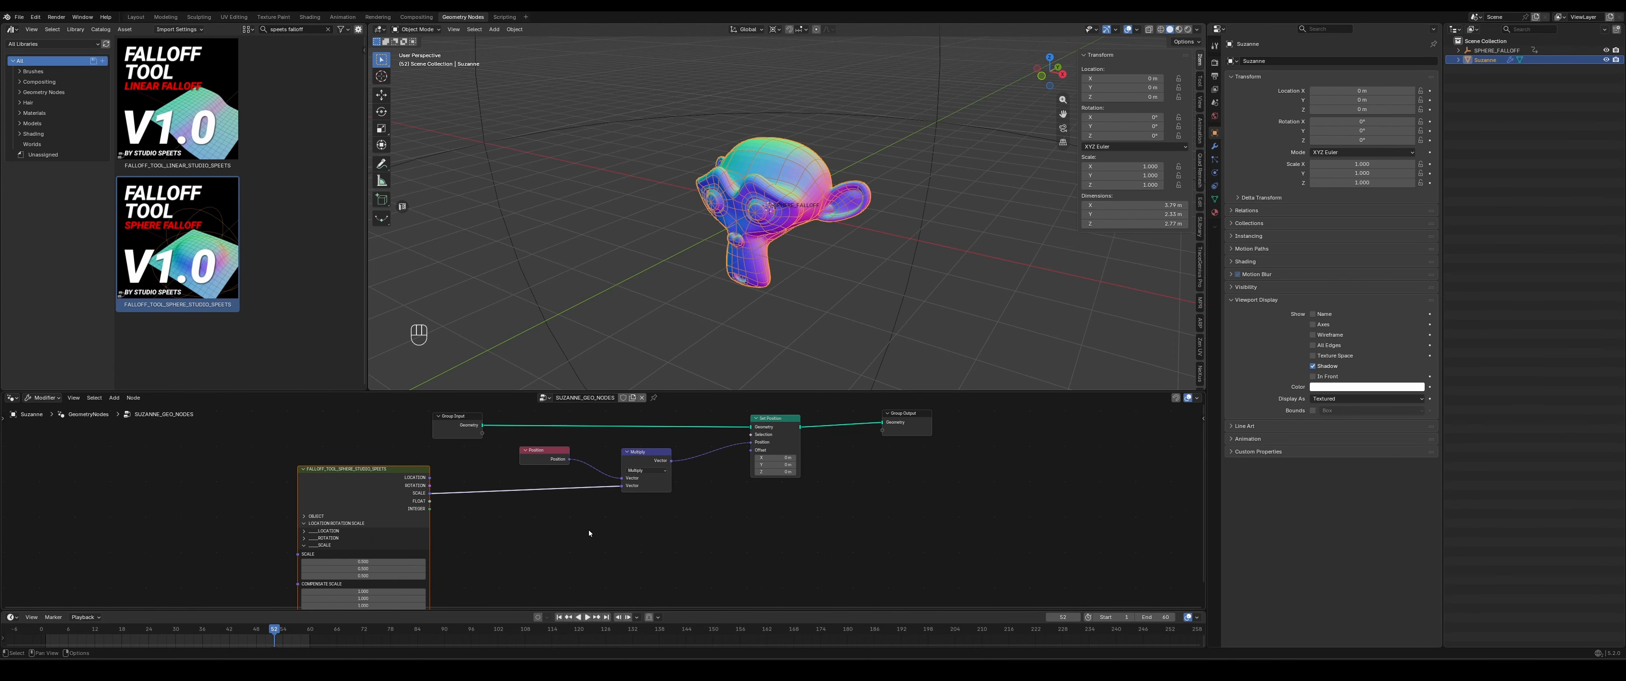
{"action": "left_click", "coordinate": [960, 130]}
{"action": "scroll", "coordinate": [896, 261], "scroll_direction": "down", "scroll_amount": 5}
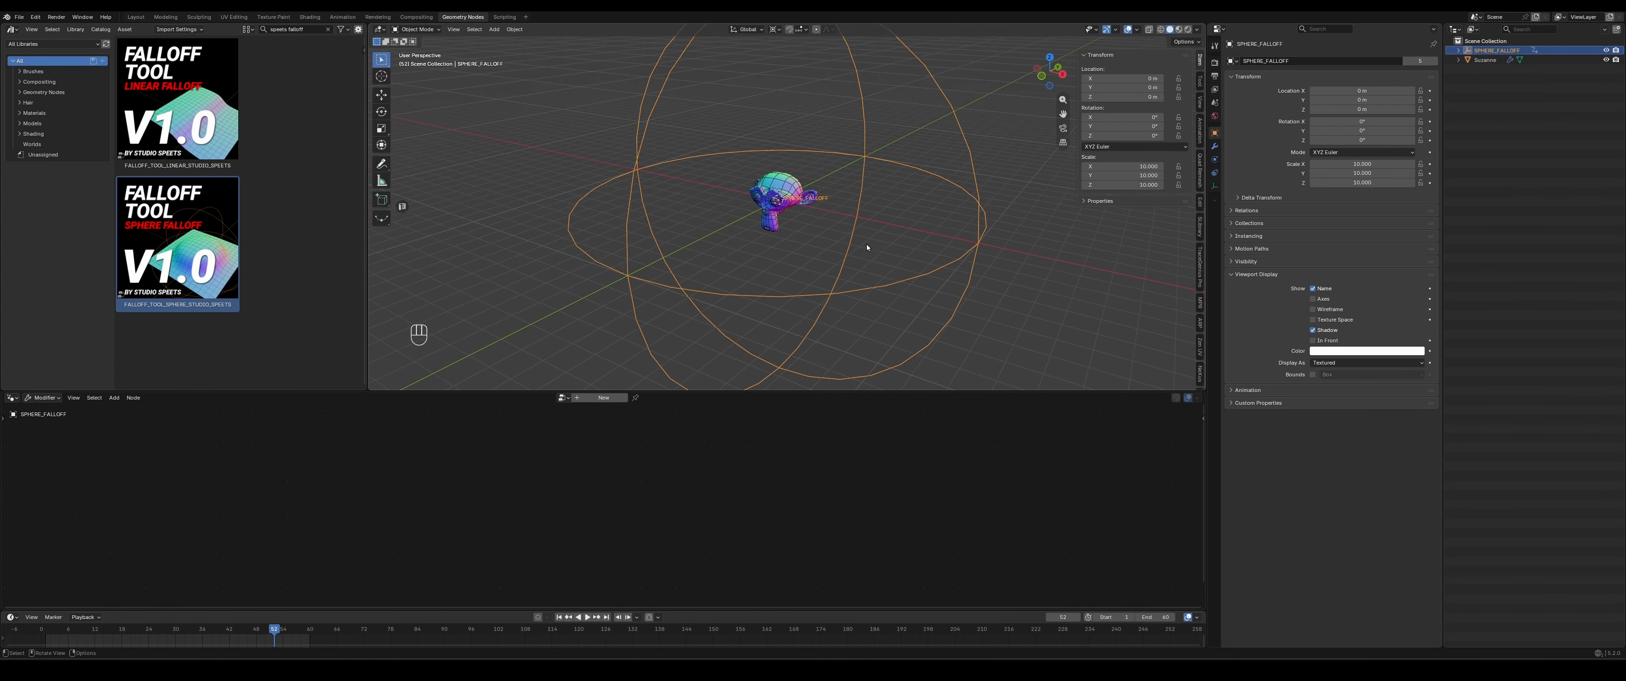
{"action": "scroll", "coordinate": [867, 243], "scroll_direction": "up", "scroll_amount": 3}
{"action": "key", "text": "g"}
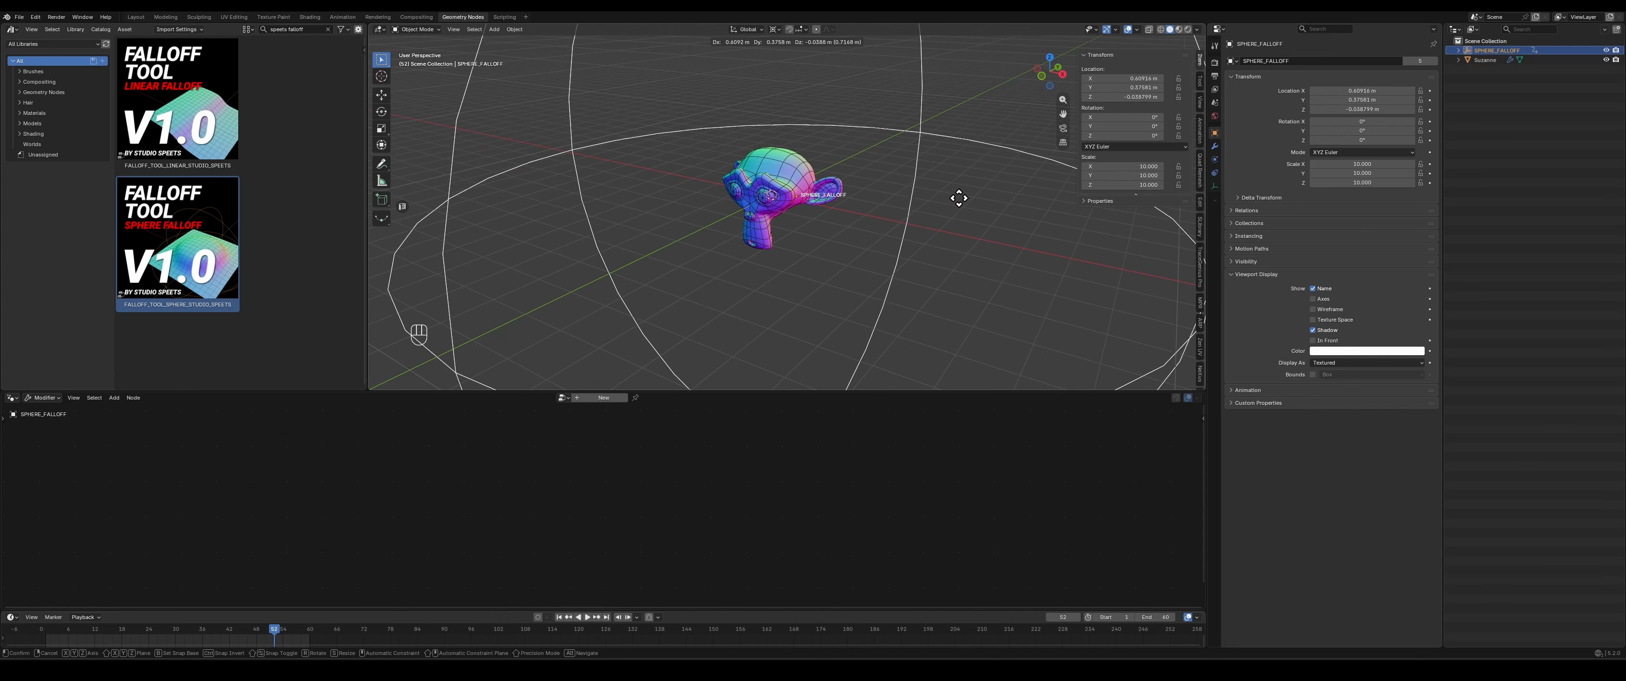
{"action": "left_click", "coordinate": [981, 184]}
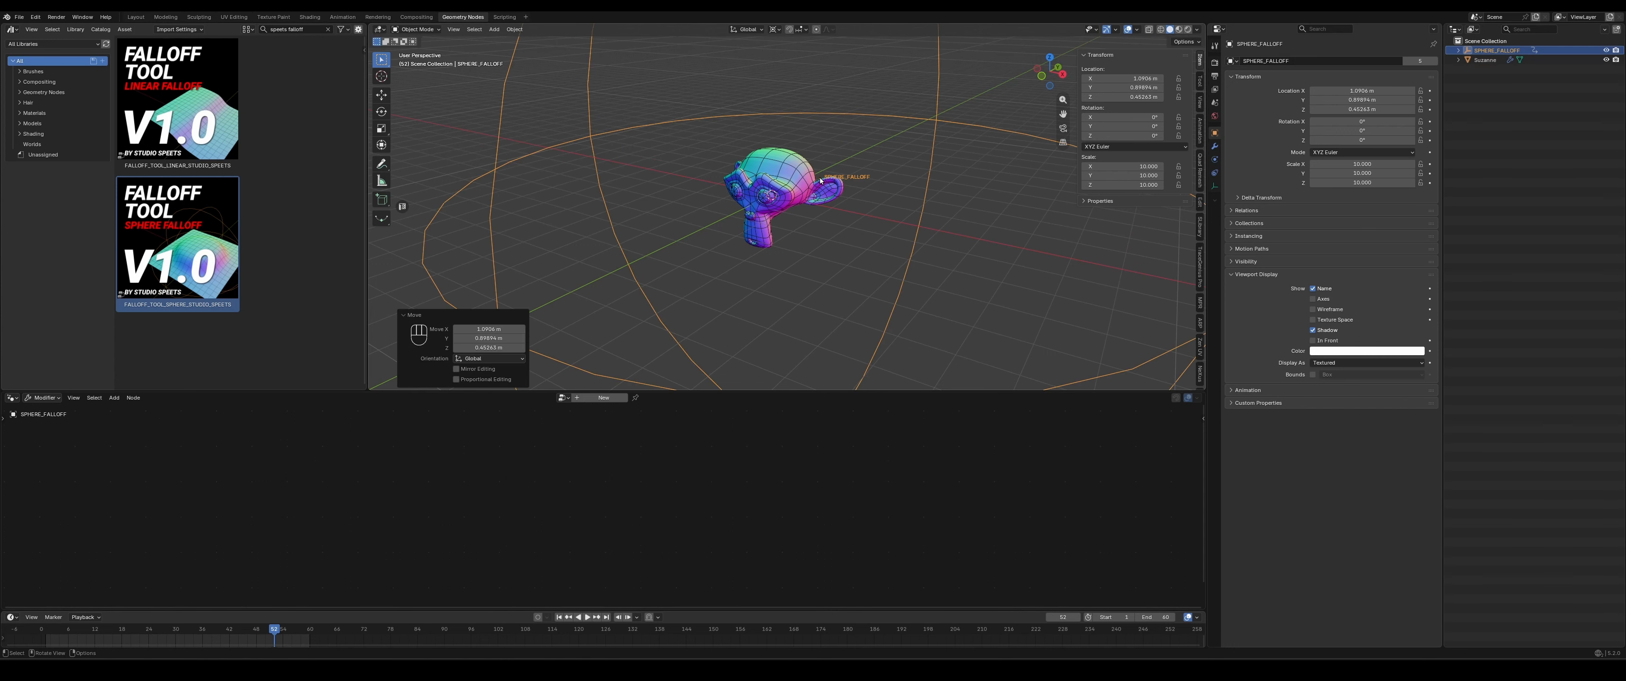
{"action": "mouse_move", "coordinate": [812, 205]}
{"action": "middle_mouse_down"}
{"action": "mouse_move", "coordinate": [879, 233]}
{"action": "mouse_move", "coordinate": [815, 270]}
{"action": "mouse_move", "coordinate": [798, 209]}
{"action": "middle_mouse_up"}
- Expand the CLAMP section of the monkey's sphere falloff node and set the clamp mode to S-Curve Hard
{"action": "left_click", "coordinate": [795, 184]}
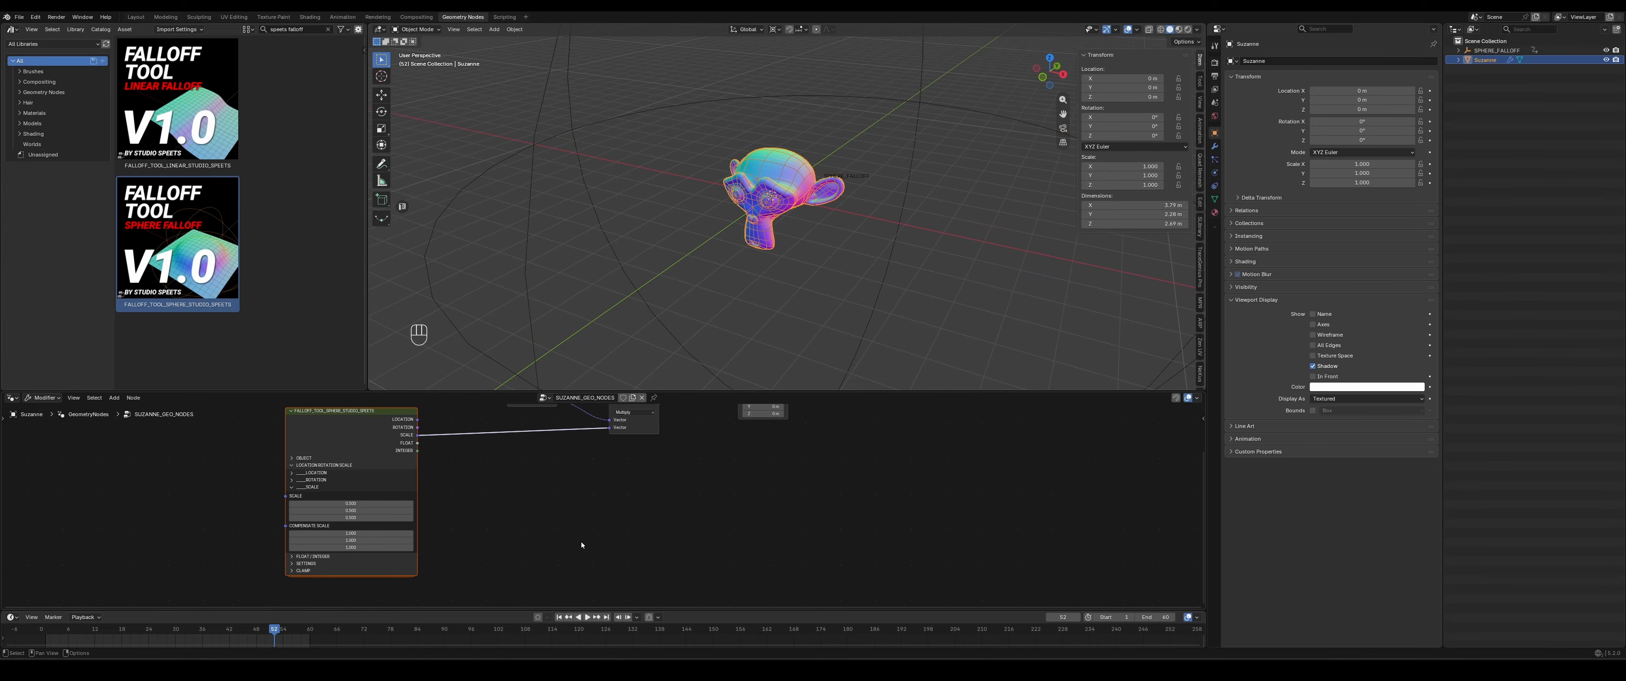
{"action": "mouse_move", "coordinate": [491, 553]}
{"action": "middle_mouse_down"}
{"action": "mouse_move", "coordinate": [559, 504]}
{"action": "mouse_move", "coordinate": [505, 535]}
{"action": "middle_mouse_up"}
{"action": "scroll", "coordinate": [551, 503], "scroll_direction": "up", "scroll_amount": 6}
{"action": "left_click", "coordinate": [270, 556]}
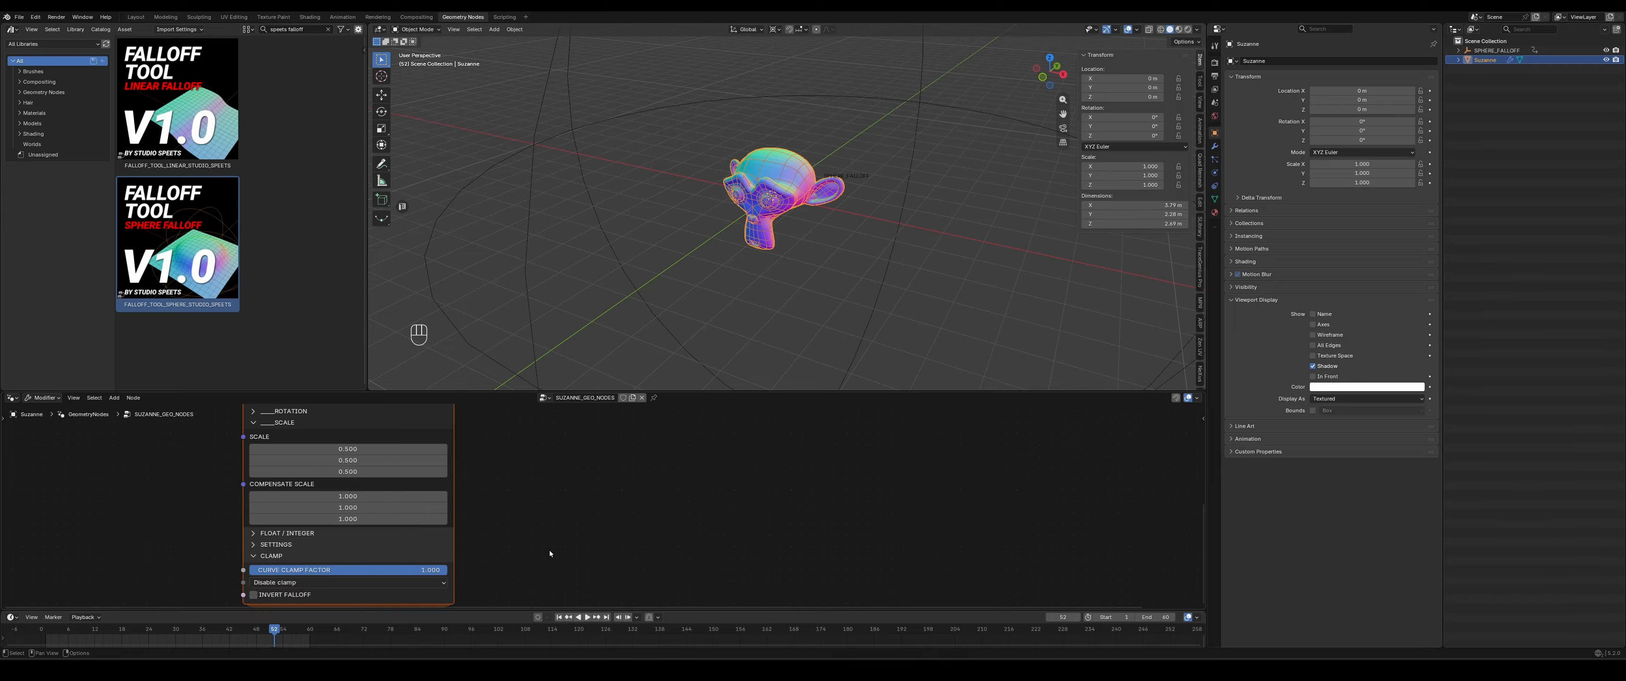
{"action": "left_click", "coordinate": [272, 583]}
- Snap the SPHERE_FALLOFF empty back to the world origin and lower it about 4.4 m along Z
{"action": "left_click", "coordinate": [922, 75]}
{"action": "key", "text": "shift+s"}
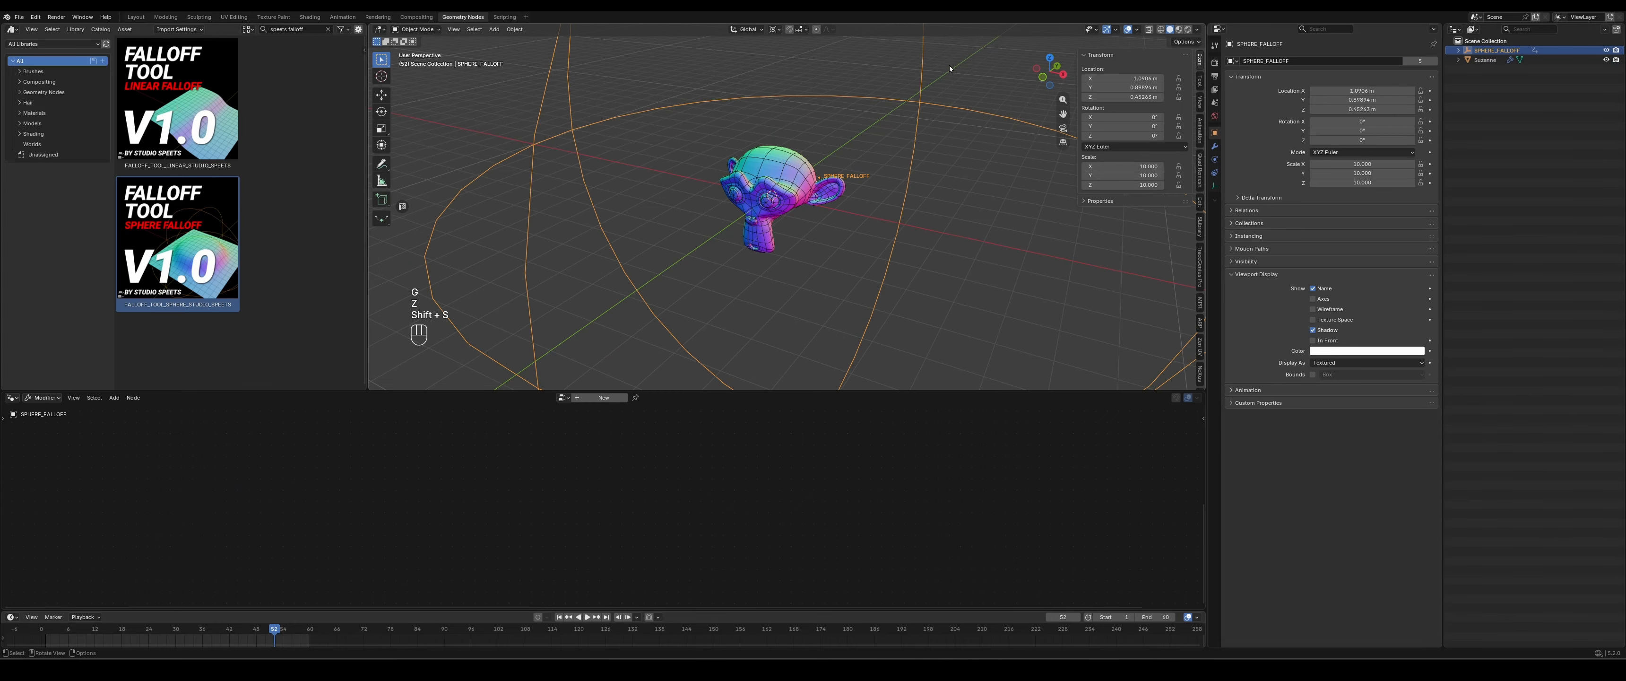
{"action": "left_click", "coordinate": [949, 65]}
{"action": "key", "text": "g"}
{"action": "key", "text": "z"}
{"action": "left_click", "coordinate": [921, 384]}
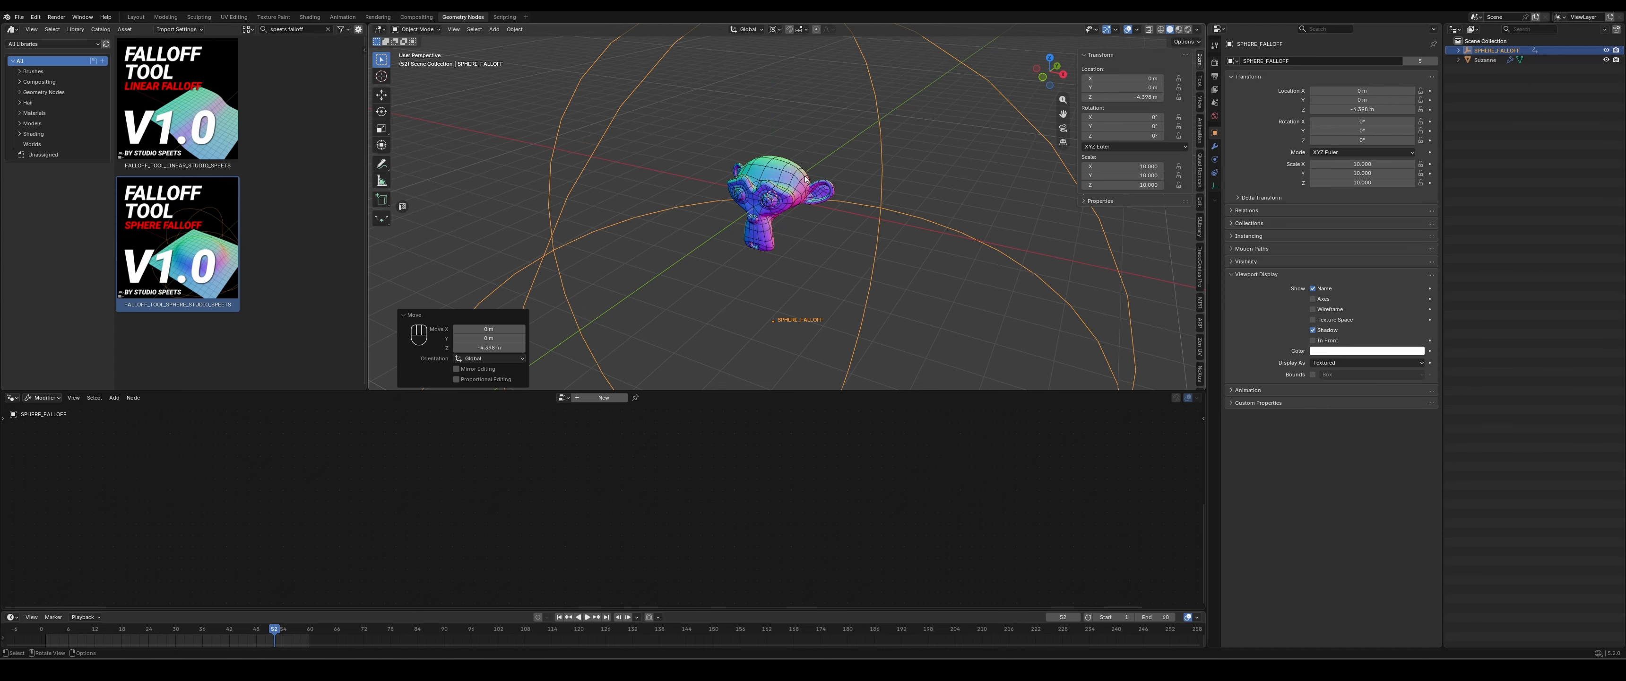
- Select the monkey and set all three components of SCALE on its sphere falloff node to 2
{"action": "left_click", "coordinate": [792, 220]}
{"action": "middle_click_drag", "start_coordinate": [358, 449], "coordinate": [363, 486]}
{"action": "left_click", "coordinate": [363, 486]}
{"action": "type", "text": "2"}
{"action": "key", "text": "Return"}
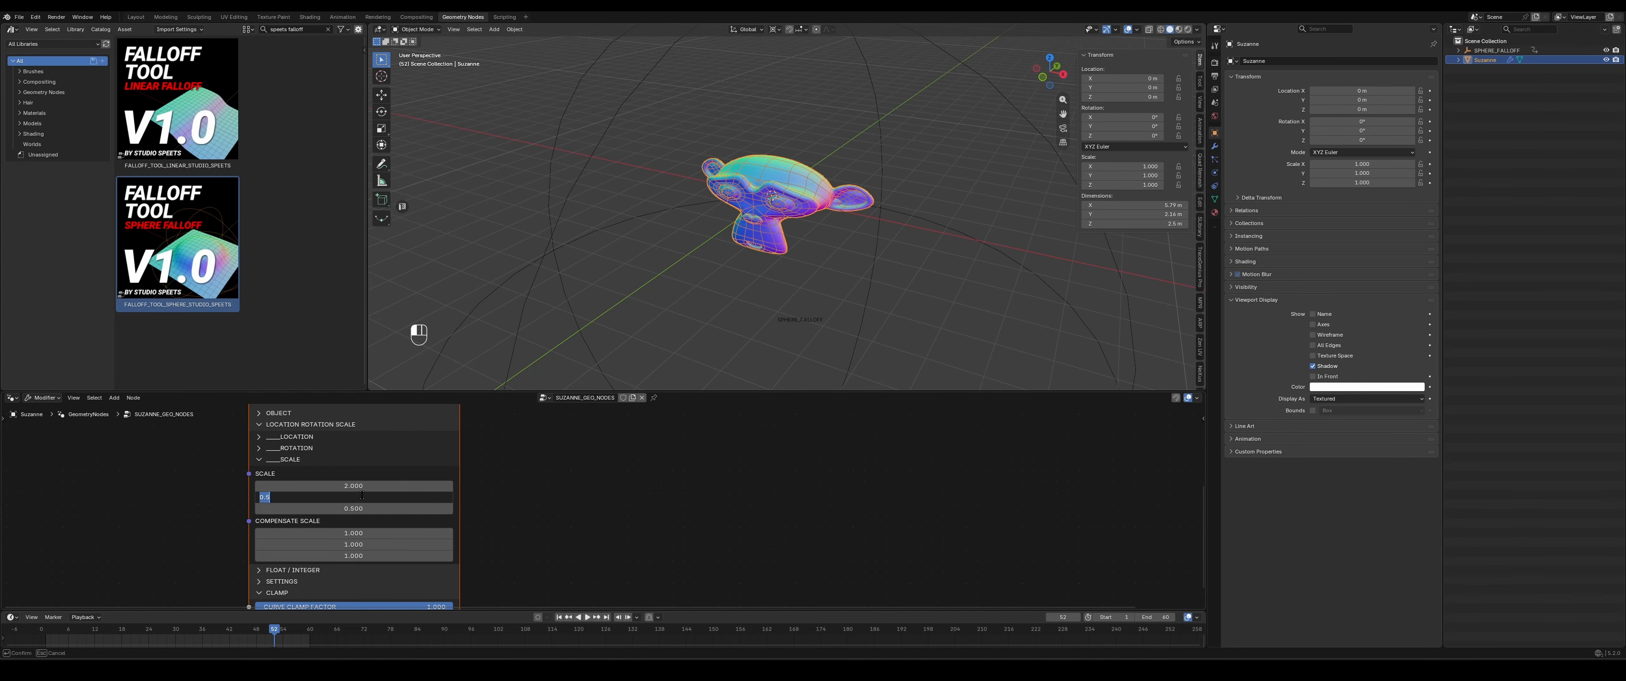
{"action": "type", "text": "2"}
{"action": "key", "text": "Return"}
{"action": "left_click", "coordinate": [352, 509]}
{"action": "type", "text": "2"}
{"action": "key", "text": "Return"}
- Enlarge the 3D viewport and raise the SPHERE_FALLOFF empty along Z to above the monkey's head
{"action": "left_click", "coordinate": [910, 169]}
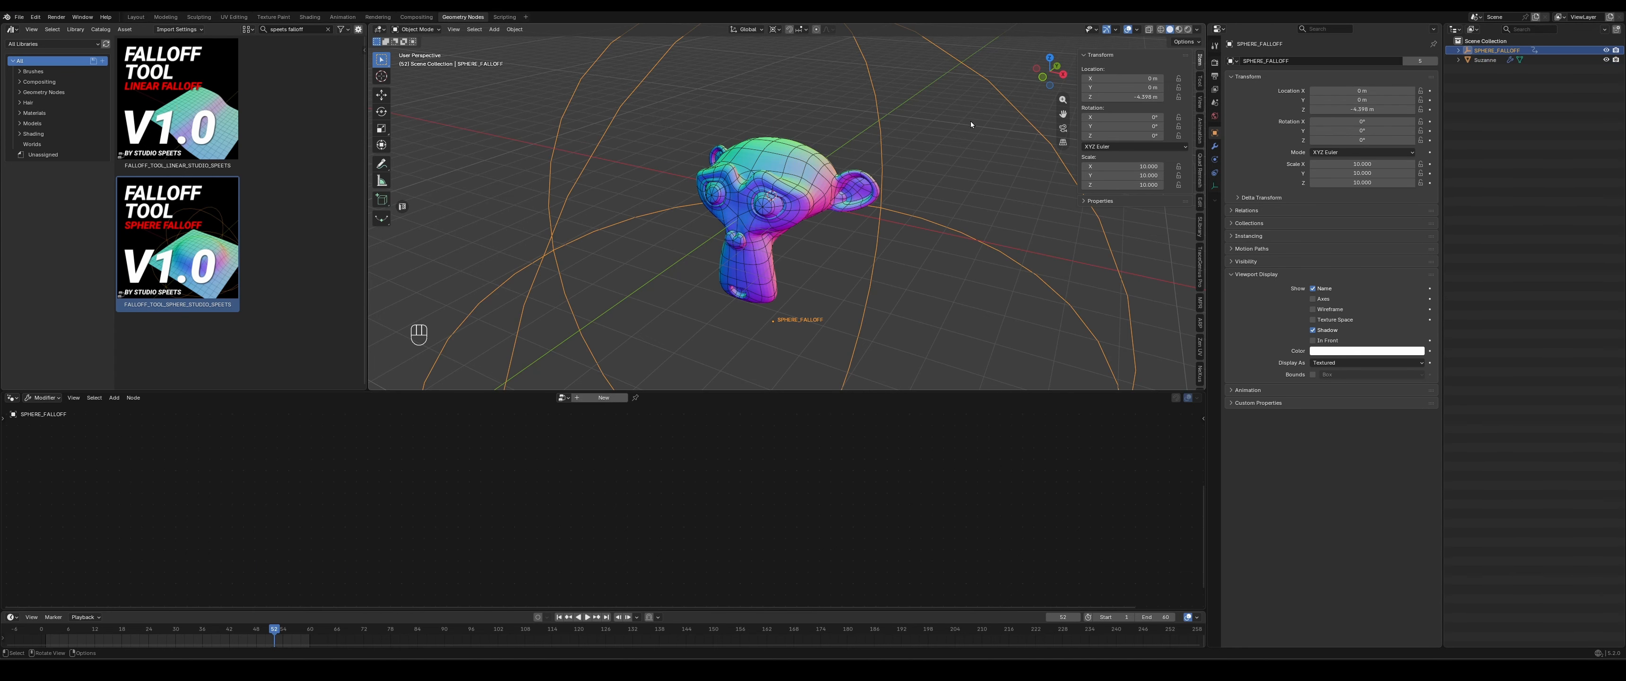
{"action": "left_click_drag", "start_coordinate": [868, 387], "coordinate": [867, 405]}
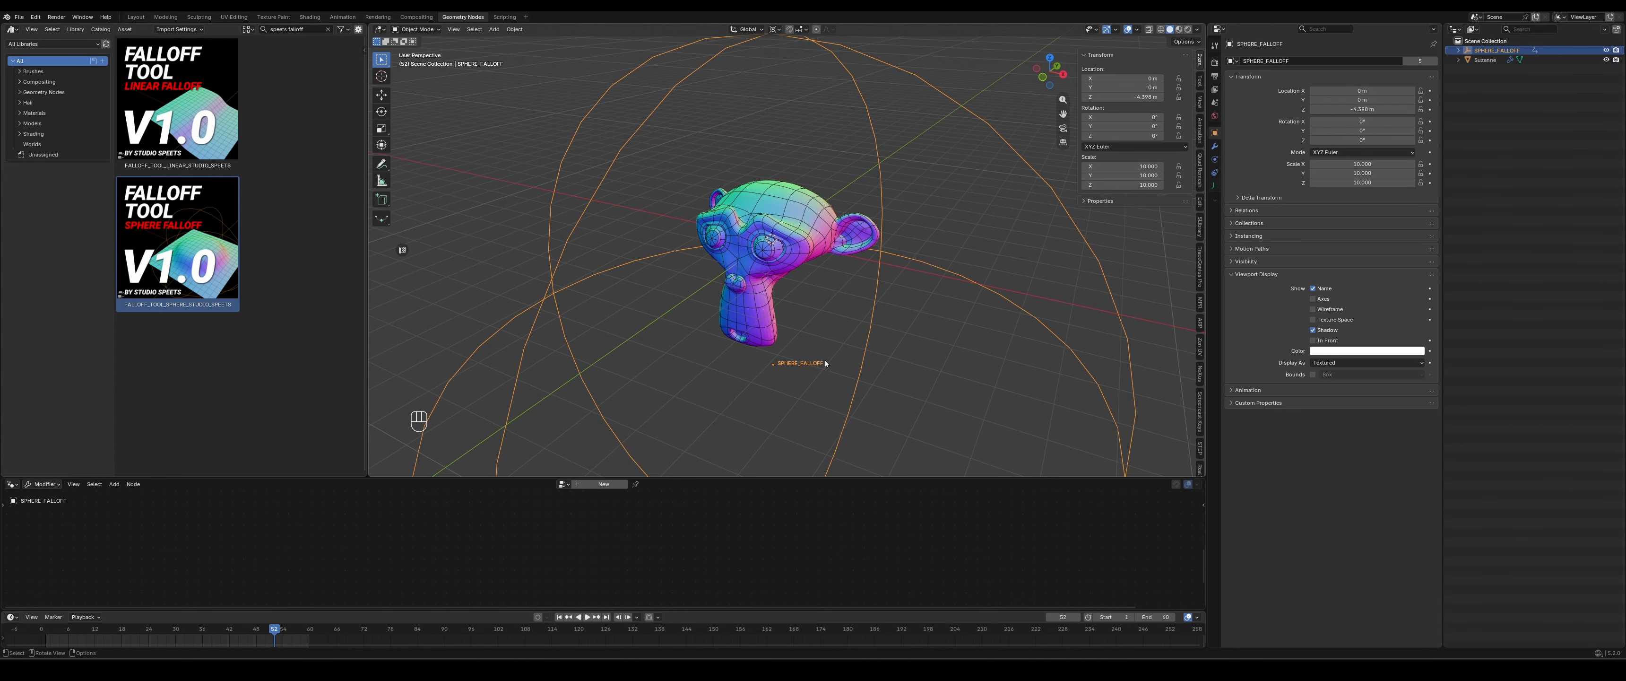
{"action": "mouse_move", "coordinate": [856, 345]}
{"action": "middle_mouse_down"}
{"action": "mouse_move", "coordinate": [922, 319]}
{"action": "mouse_move", "coordinate": [852, 343]}
{"action": "middle_mouse_up"}
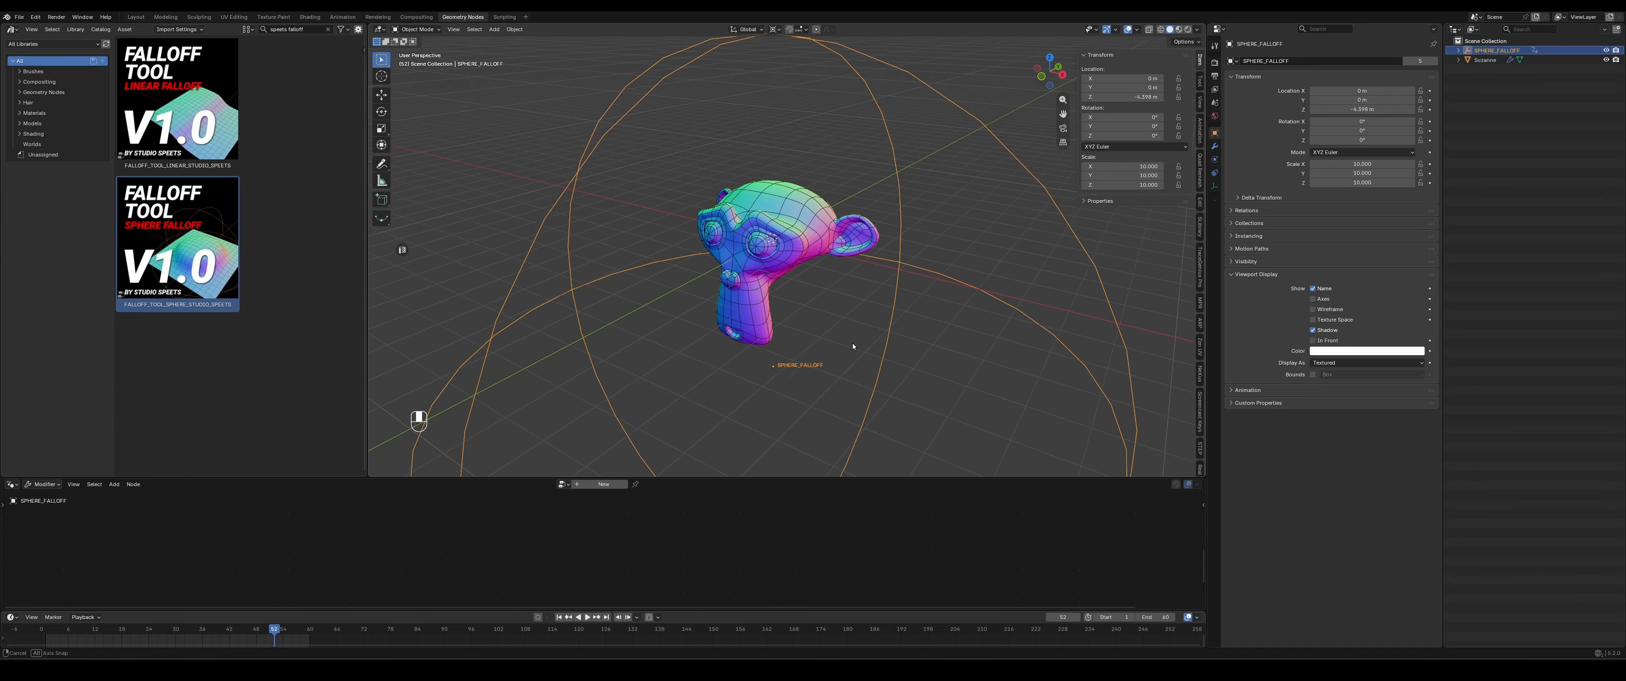
{"action": "key", "text": "g"}
{"action": "key", "text": "z"}
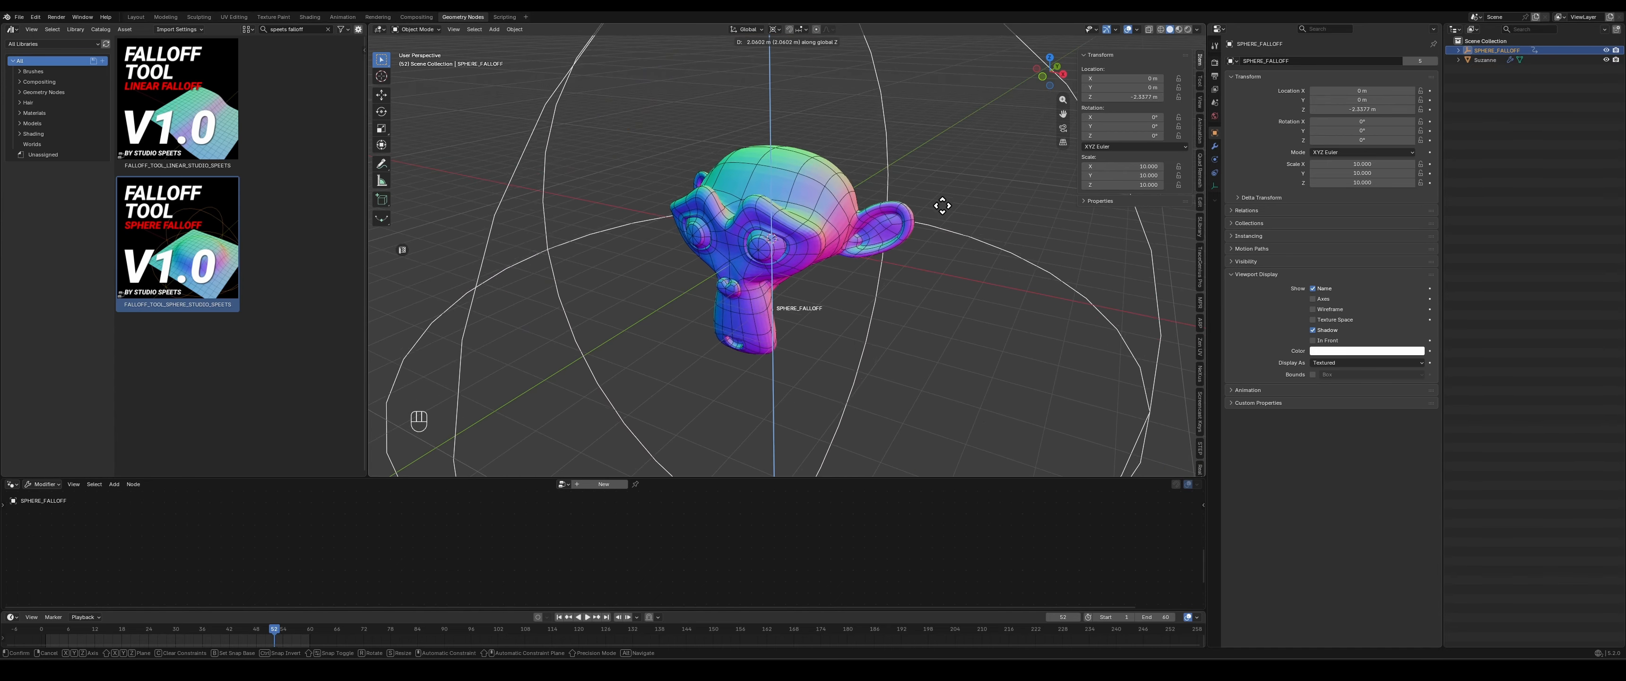
{"action": "left_click", "coordinate": [915, 360]}
- Lower the SPHERE_FALLOFF empty along Z to a height of about 1.1 m
{"action": "middle_click_drag", "start_coordinate": [917, 341], "coordinate": [891, 183]}
{"action": "scroll", "coordinate": [811, 306], "scroll_direction": "down", "scroll_amount": 3}
{"action": "key", "text": "g"}
{"action": "key", "text": "z"}
{"action": "left_click", "coordinate": [917, 253]}
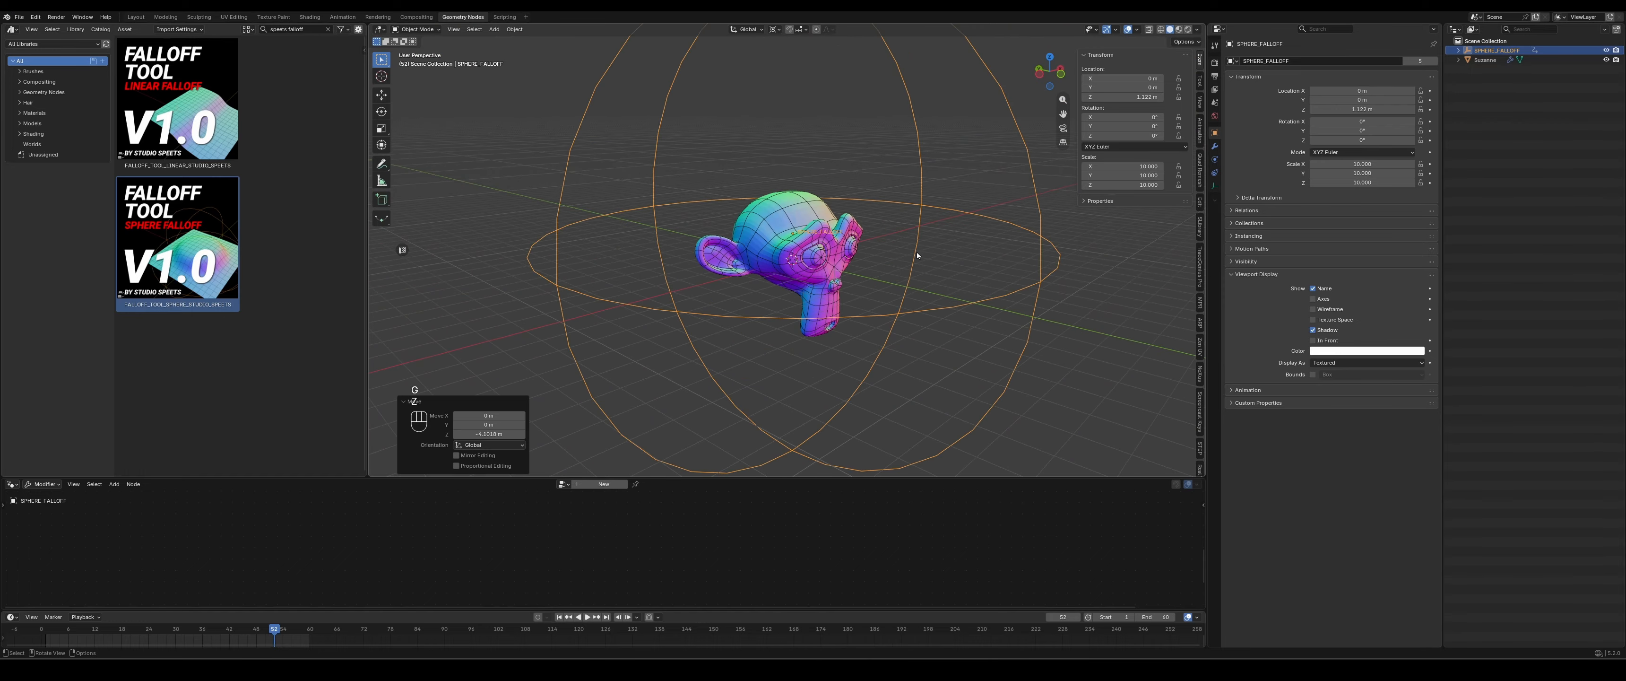
- Select the monkey, enlarge the node editor and enable INVERT FALLOFF on the sphere falloff node
{"action": "left_click", "coordinate": [764, 240]}
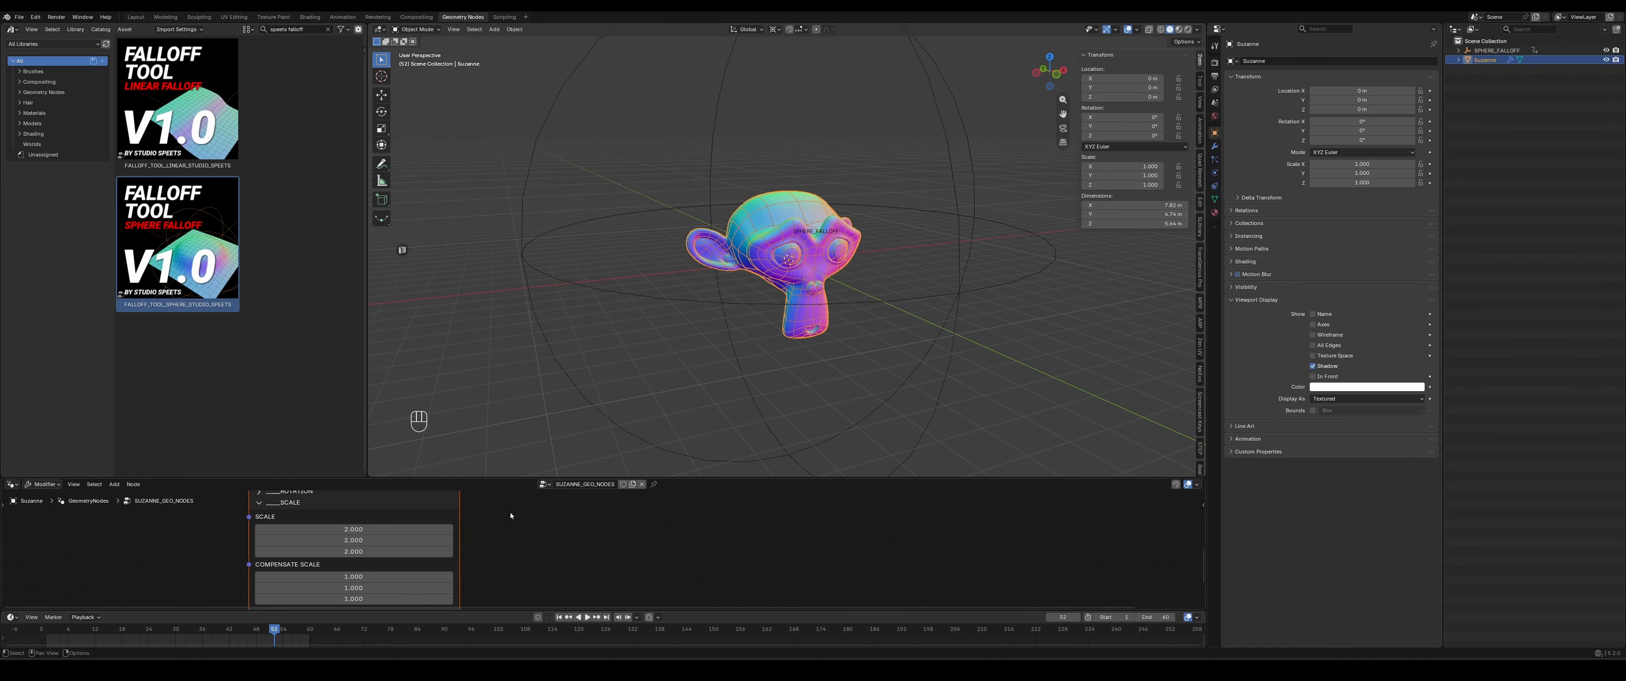
{"action": "left_click_drag", "start_coordinate": [506, 476], "coordinate": [511, 405]}
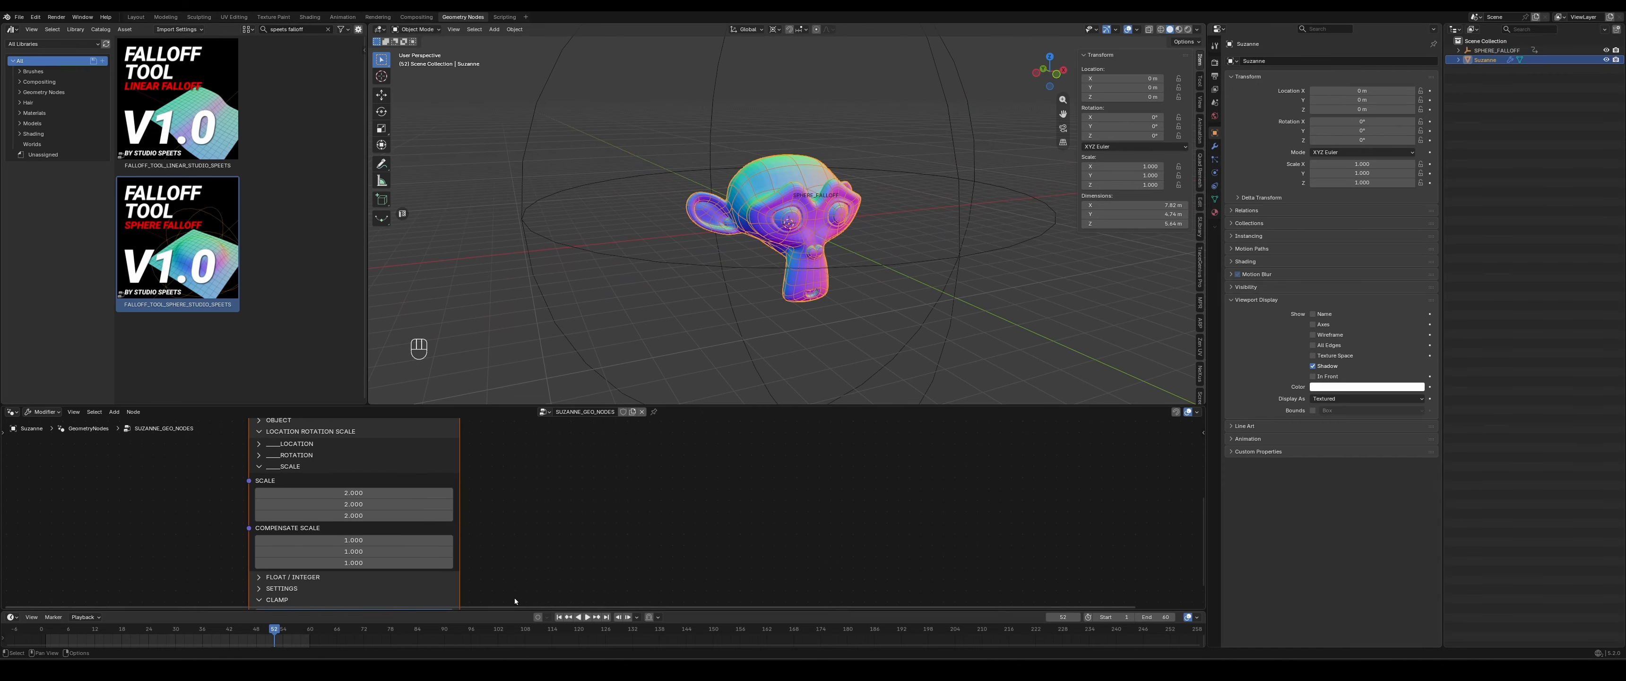
{"action": "middle_click_drag", "start_coordinate": [514, 597], "coordinate": [535, 473]}
{"action": "middle_click_drag", "start_coordinate": [560, 551], "coordinate": [545, 542]}
{"action": "left_click", "coordinate": [261, 547]}
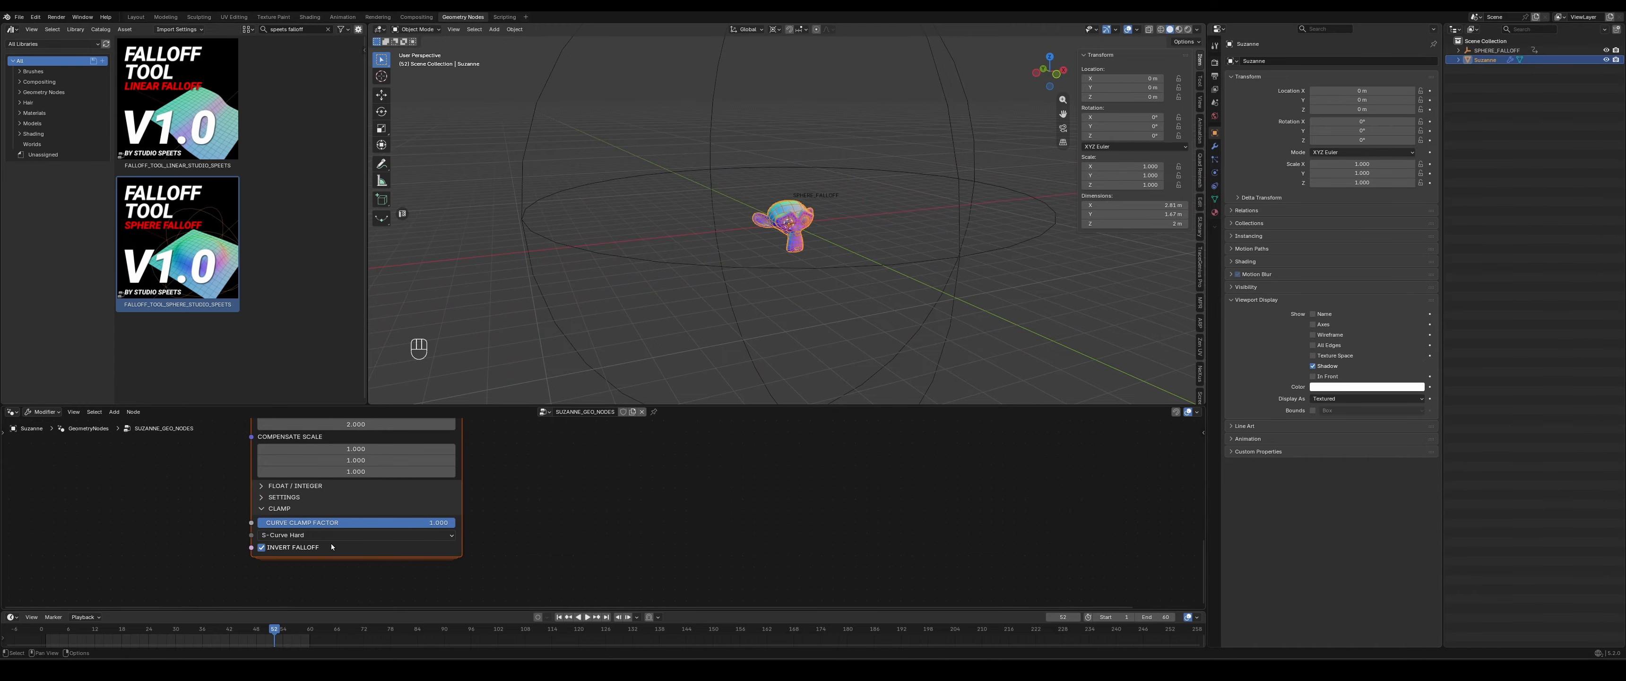
- Lower the SPHERE_FALLOFF empty along Z, and move it far enough away that its sphere no longer surrounds the monkey
{"action": "left_click", "coordinate": [967, 257]}
{"action": "scroll", "coordinate": [777, 190], "scroll_direction": "up", "scroll_amount": 3}
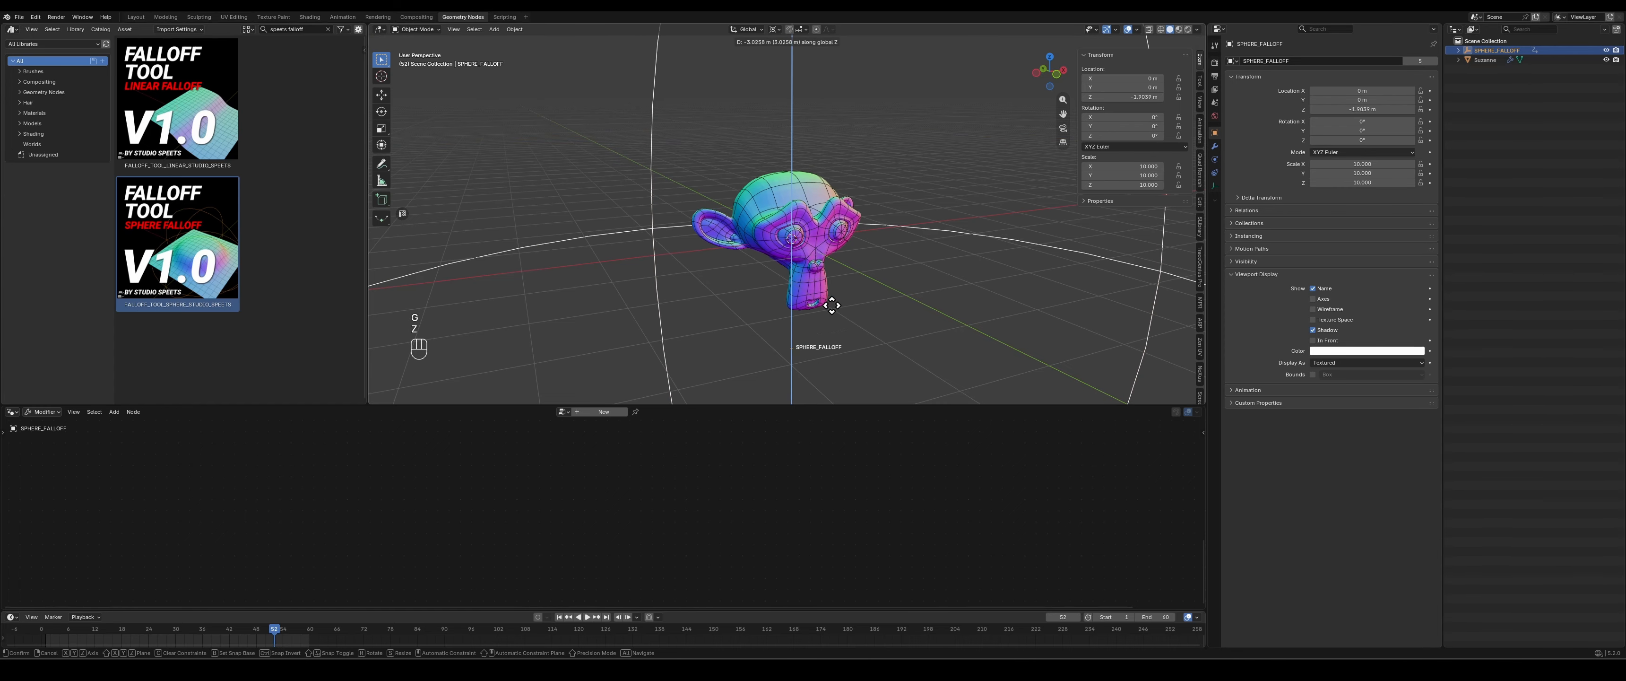
{"action": "scroll", "coordinate": [841, 202], "scroll_direction": "down", "scroll_amount": 6}
{"action": "key", "text": "g"}
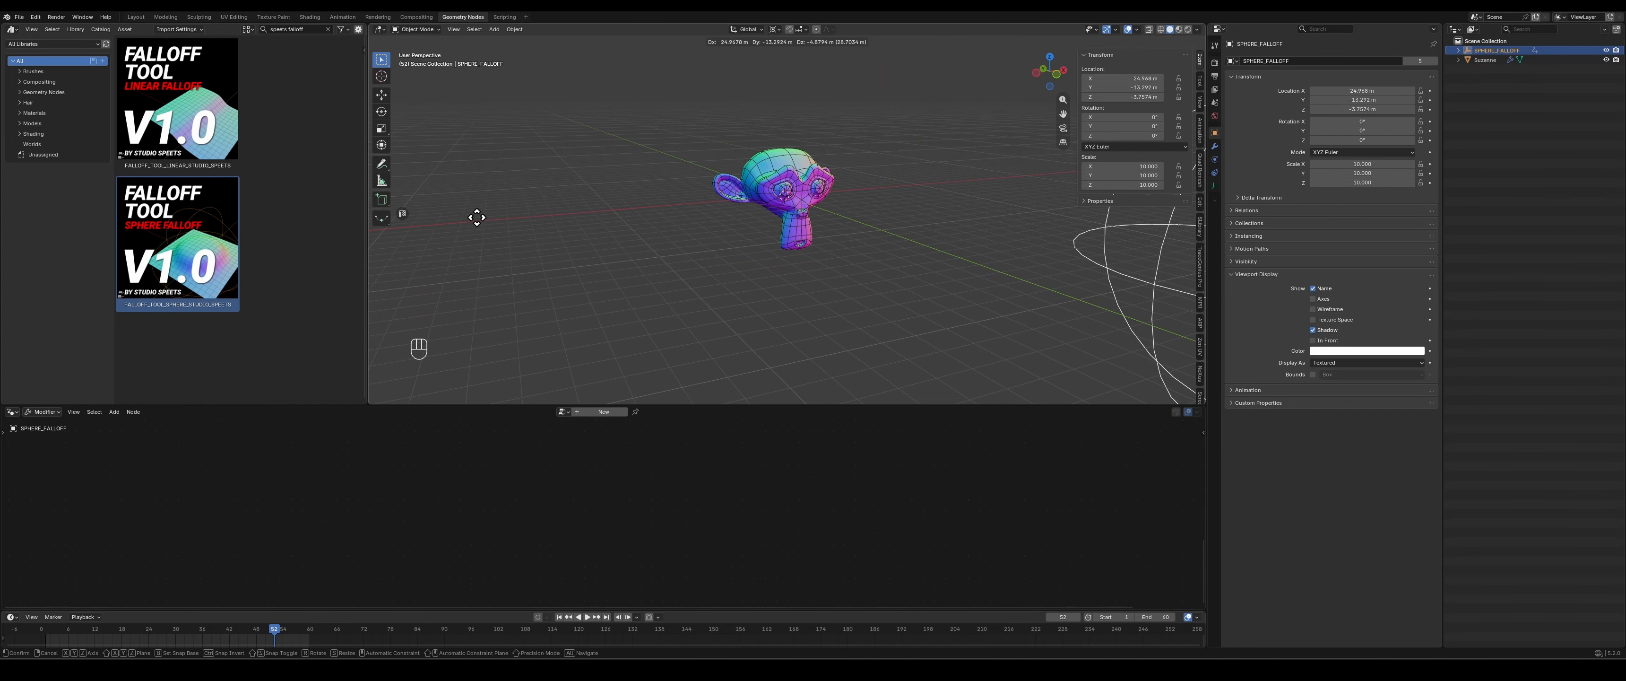
{"action": "left_click", "coordinate": [542, 294]}
- Review the monkey's falloff scale settings and move the SPHERE_FALLOFF empty back to the monkey, at about X -0.98, Y 0.3, Z 0.4 m
{"action": "left_click", "coordinate": [803, 163]}
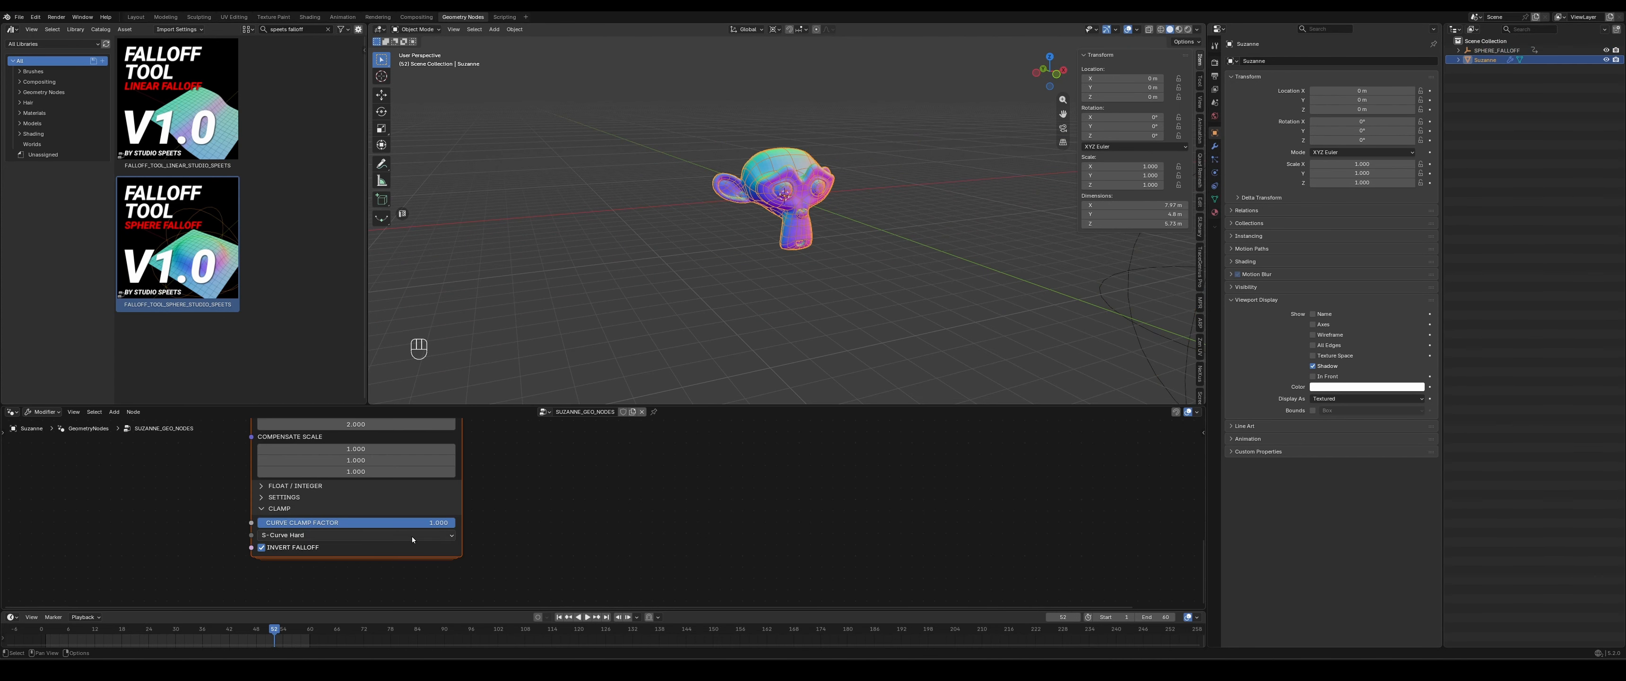
{"action": "scroll", "coordinate": [339, 499], "scroll_direction": "up", "scroll_amount": 3, "text": "shift"}
{"action": "scroll", "coordinate": [751, 253], "scroll_direction": "down", "scroll_amount": 3}
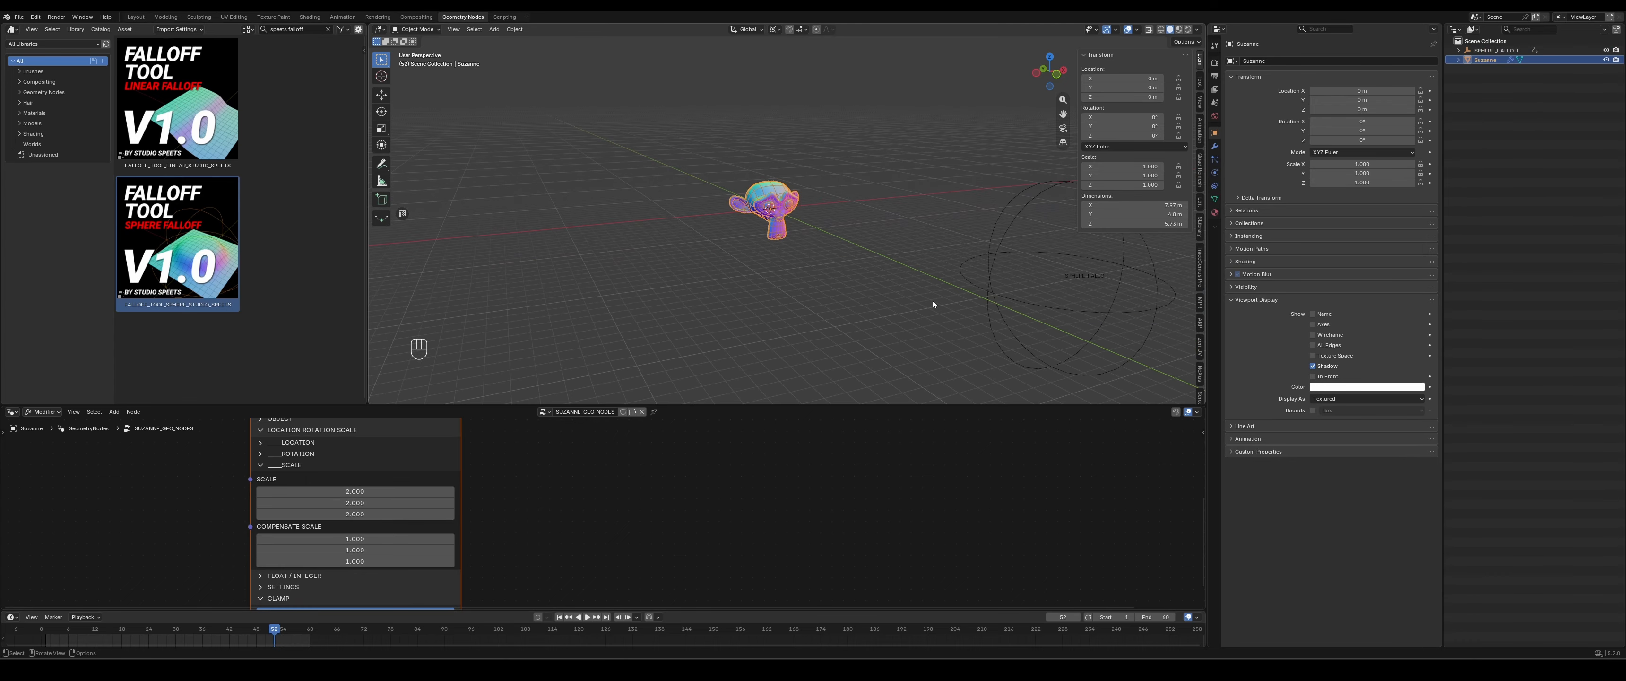
{"action": "left_click", "coordinate": [1056, 305]}
{"action": "key", "text": "g"}
{"action": "left_click", "coordinate": [763, 233]}
- Lower the SPHERE_FALLOFF empty along Z to about -0.73 m
{"action": "scroll", "coordinate": [764, 236], "scroll_direction": "up", "scroll_amount": 6}
{"action": "key", "text": "g"}
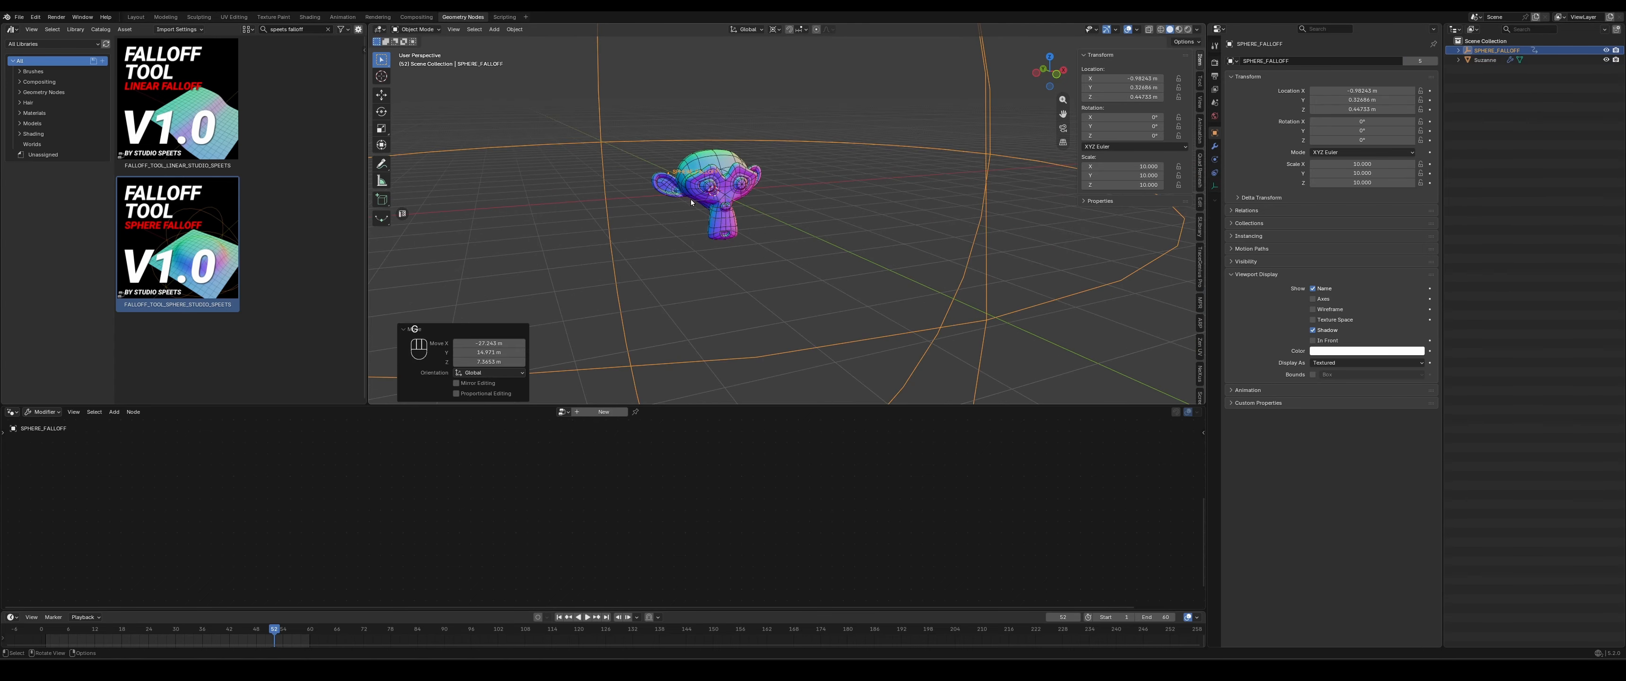
{"action": "key", "text": "z"}
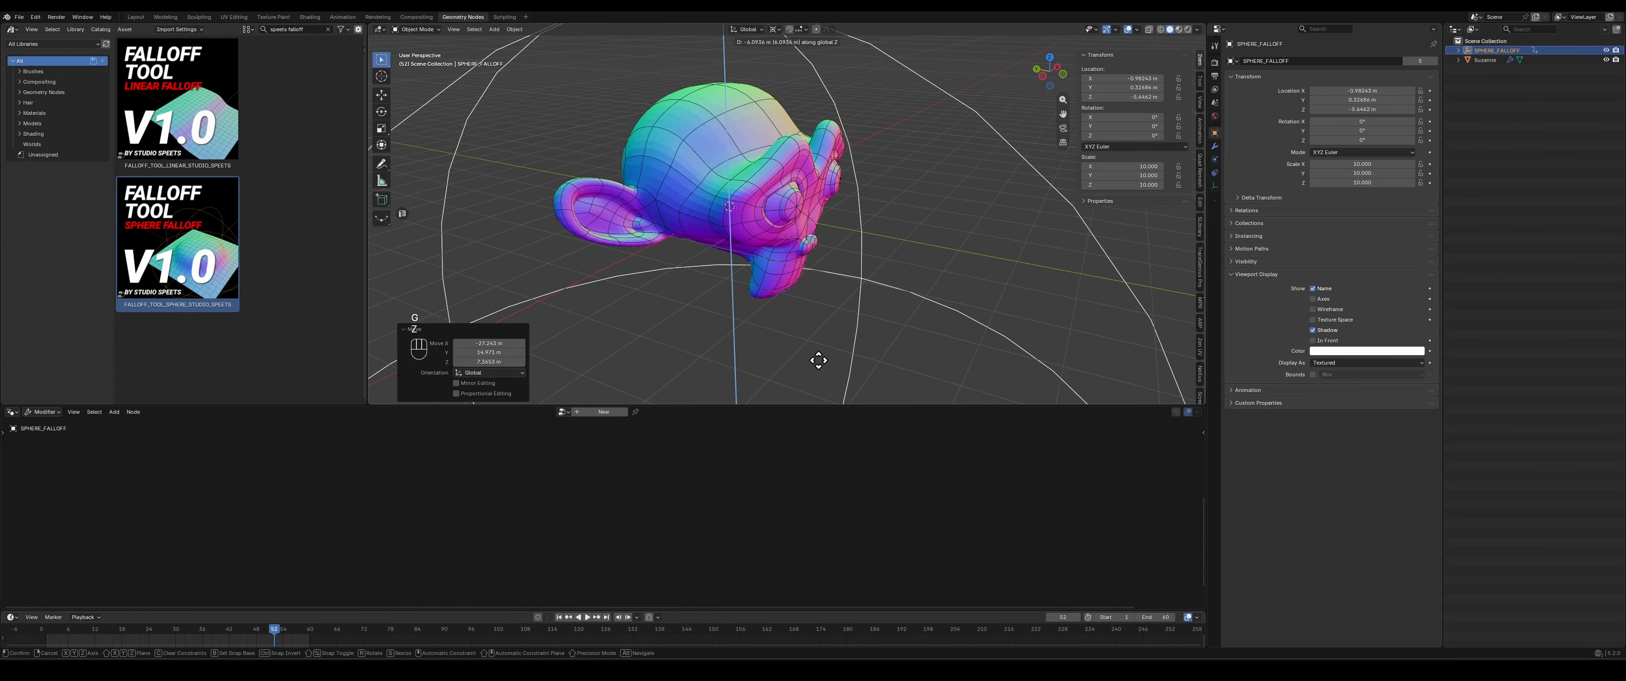
{"action": "left_click", "coordinate": [843, 187]}
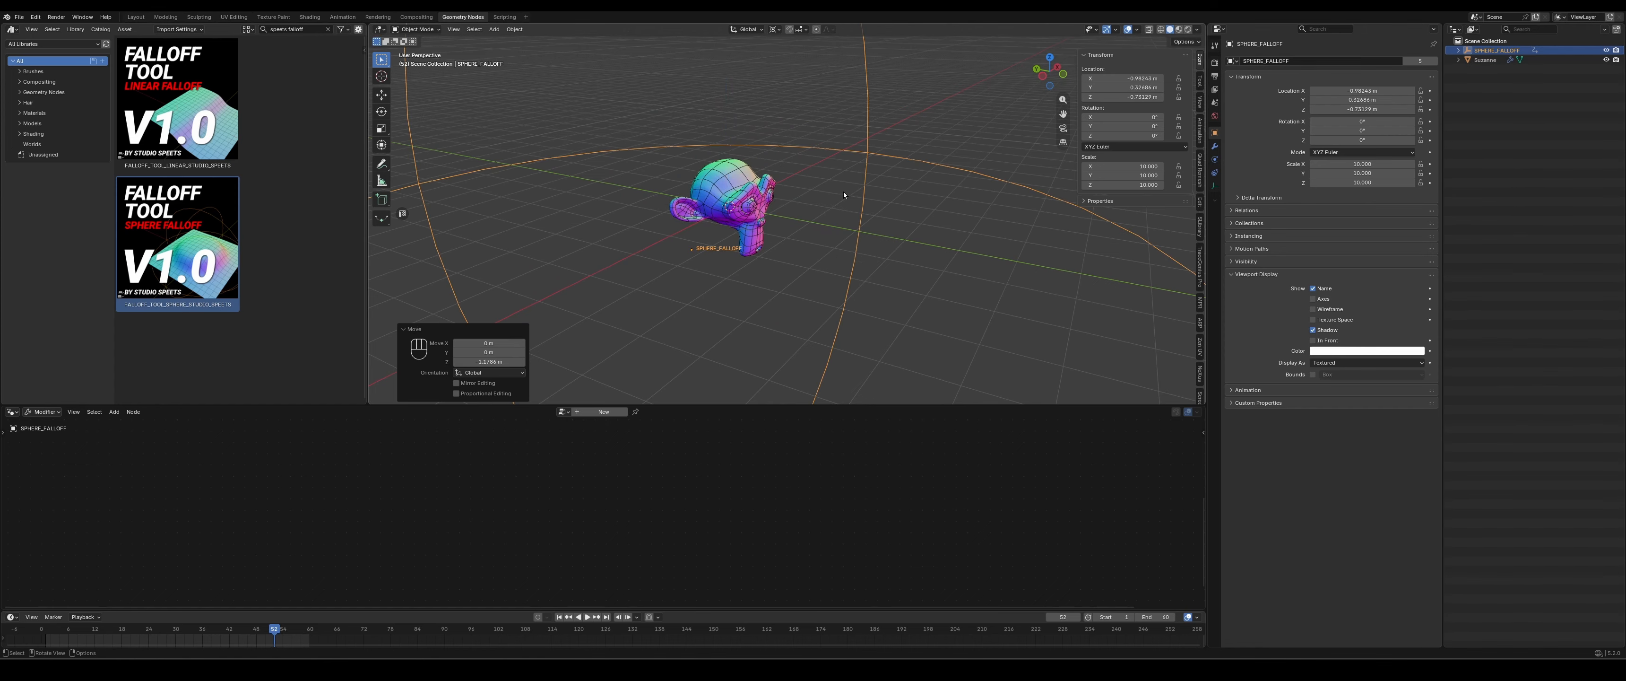
- Reposition the SPHERE_FALLOFF empty freely near the monkey's head, and lower it along Z beneath the head
{"action": "middle_click_drag", "start_coordinate": [843, 192], "coordinate": [745, 306]}
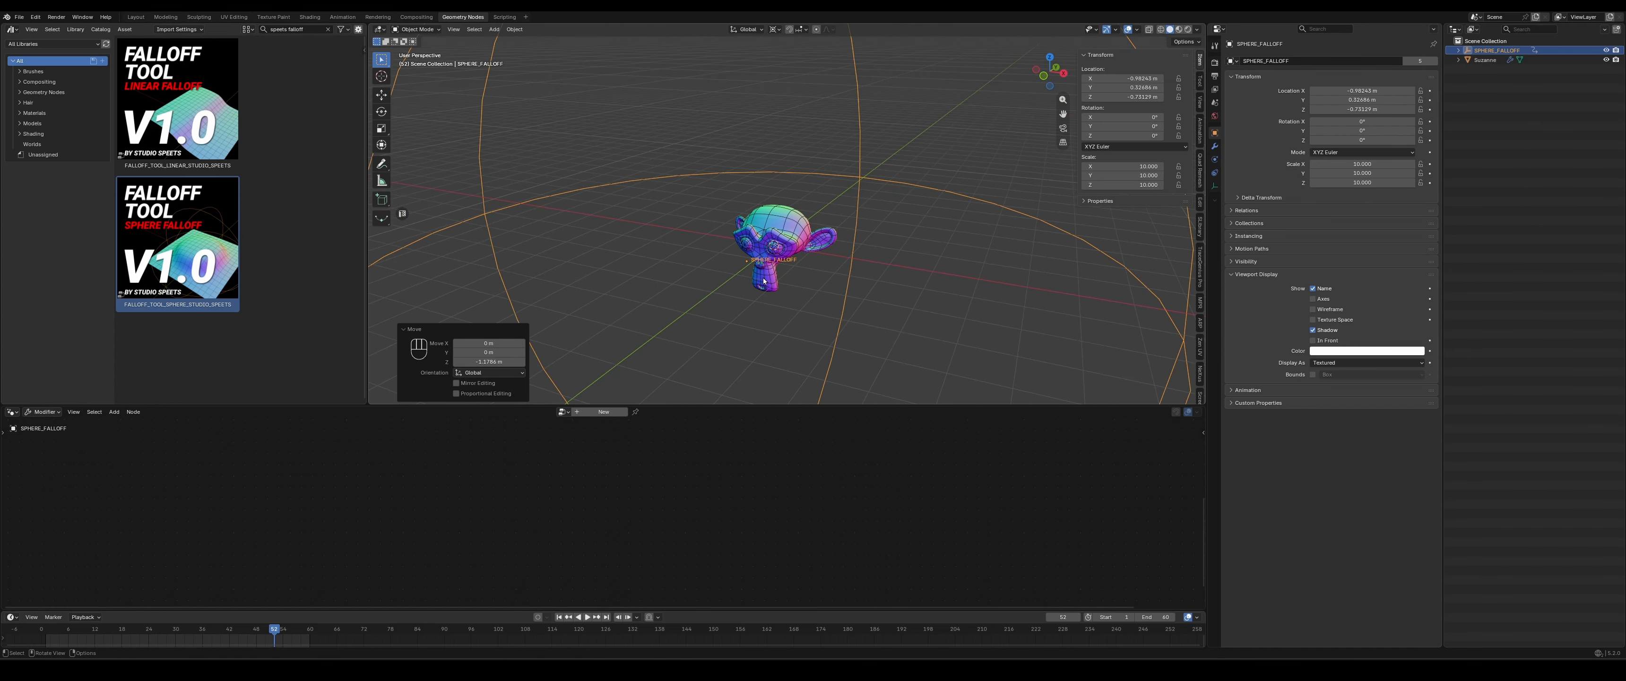
{"action": "key", "text": "g"}
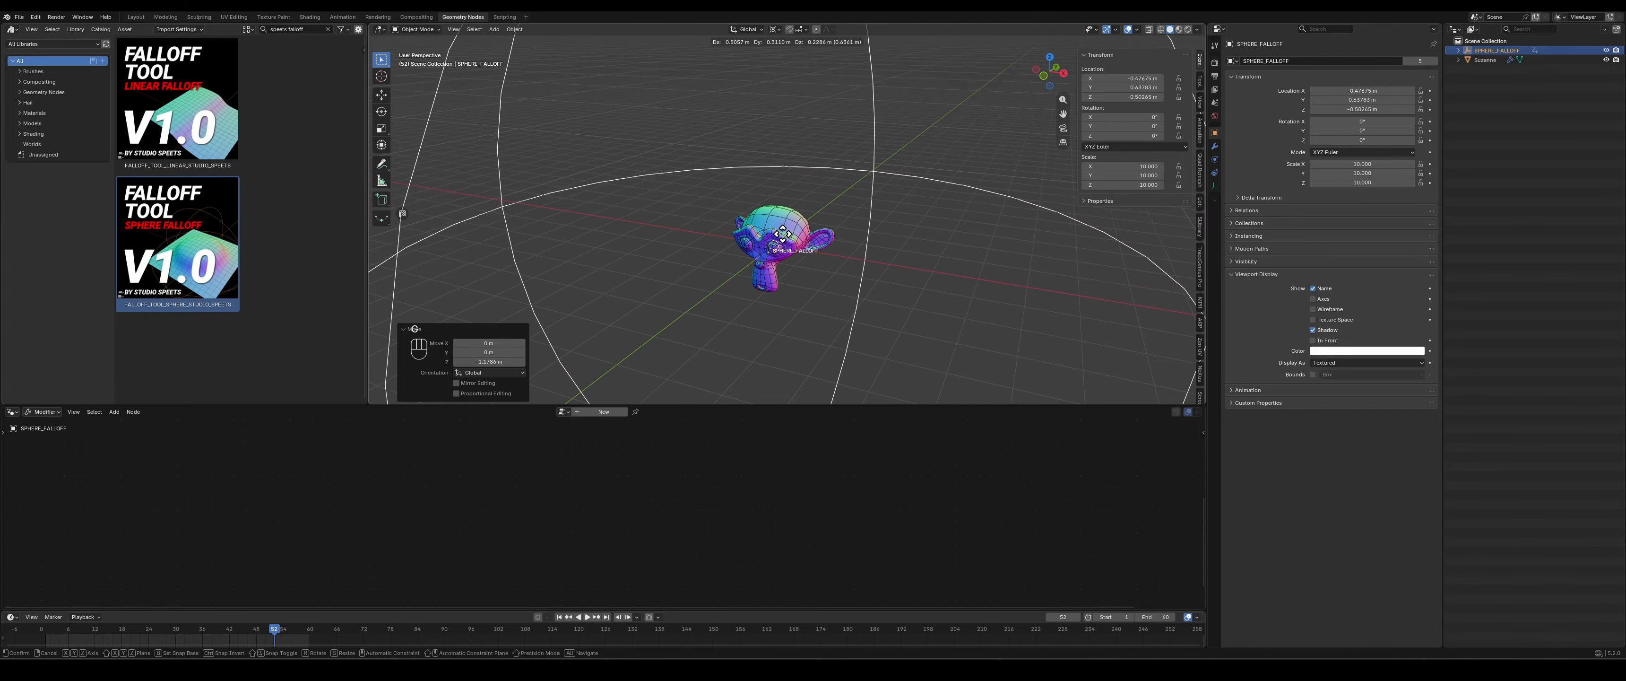
{"action": "left_click", "coordinate": [771, 189]}
{"action": "middle_click_drag", "start_coordinate": [670, 260], "coordinate": [726, 231]}
{"action": "key", "text": "g"}
{"action": "key", "text": "z"}
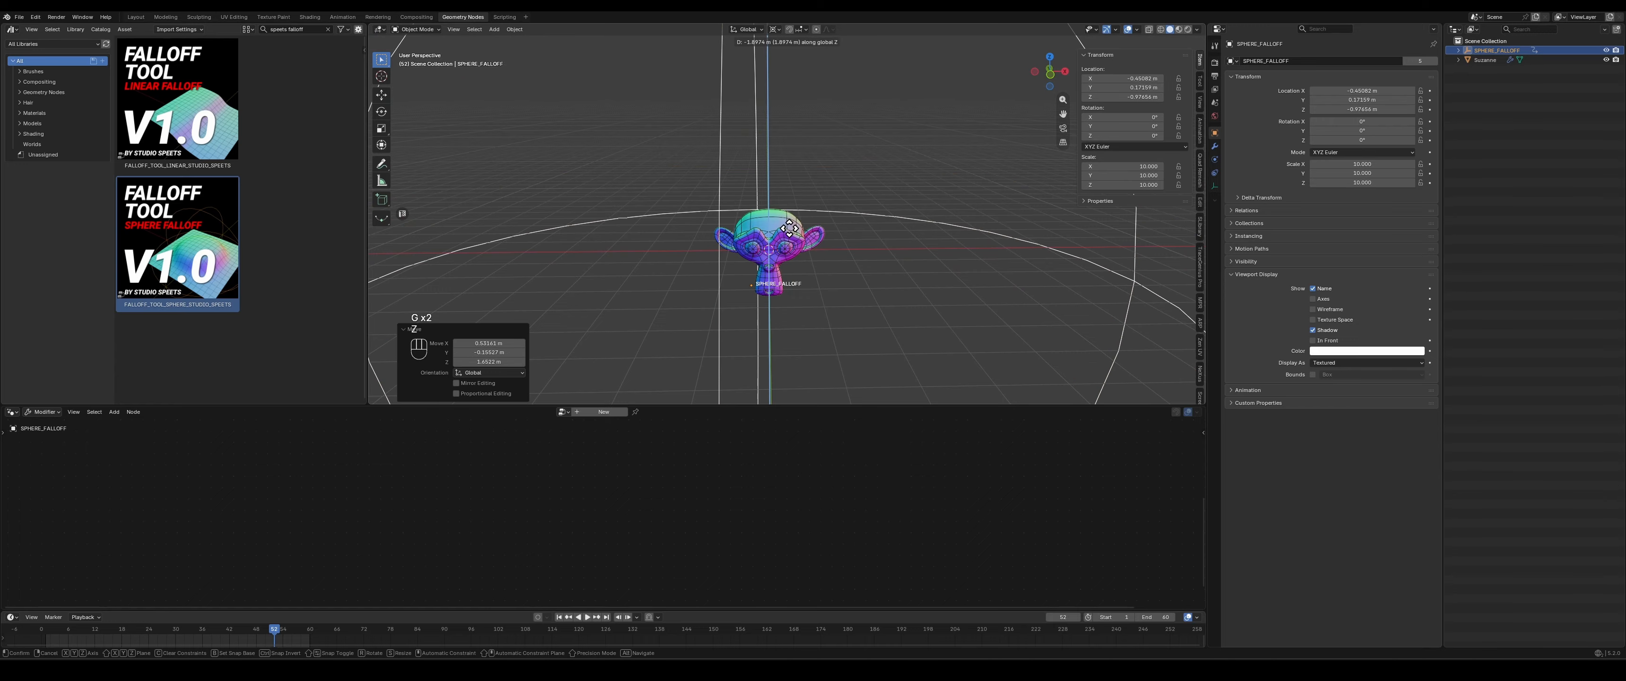
{"action": "left_click", "coordinate": [789, 217]}
- Move the SPHERE_FALLOFF empty along X to about 0.6 m
{"action": "key", "text": "g"}
{"action": "key", "text": "x"}
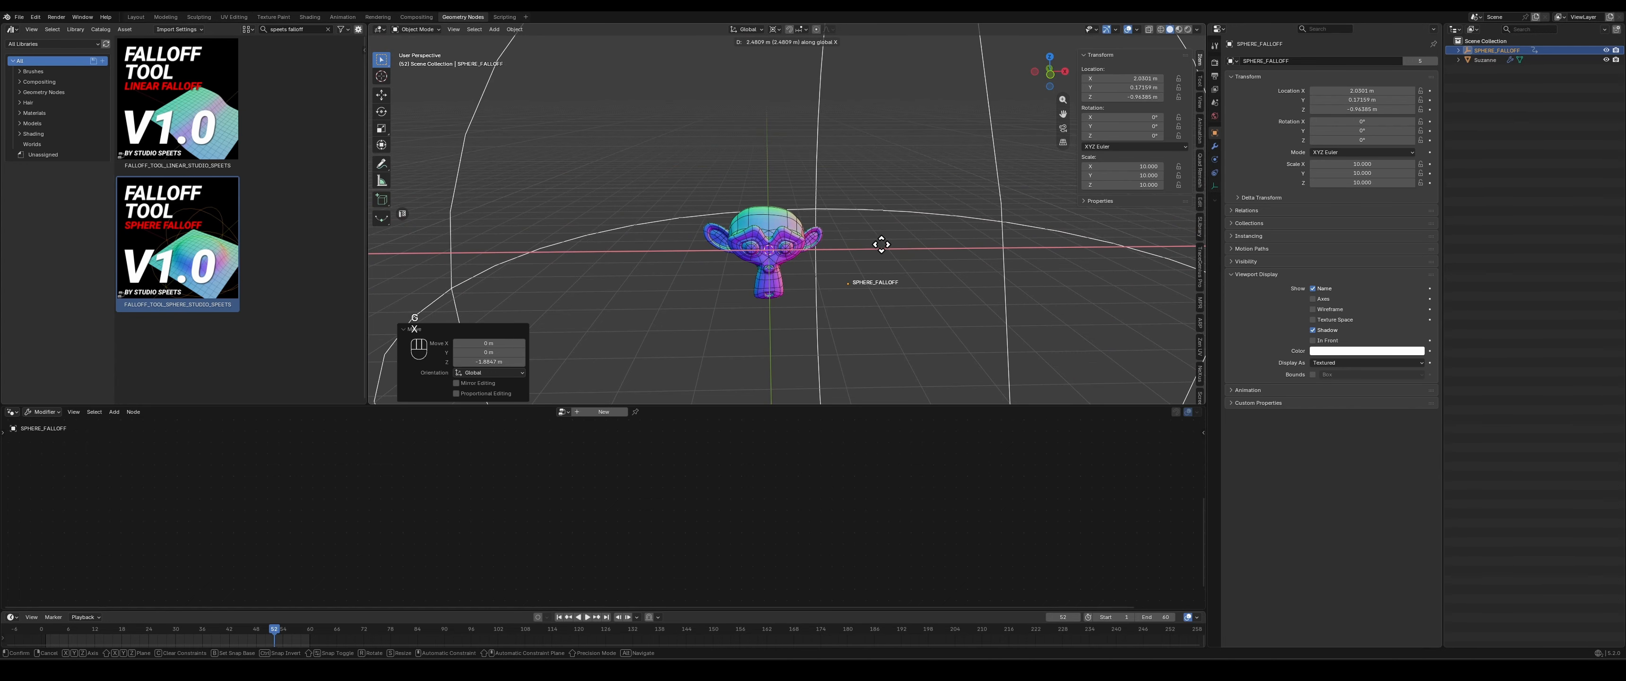
{"action": "left_click", "coordinate": [679, 316]}
{"action": "middle_click_drag", "start_coordinate": [680, 317], "coordinate": [732, 324]}
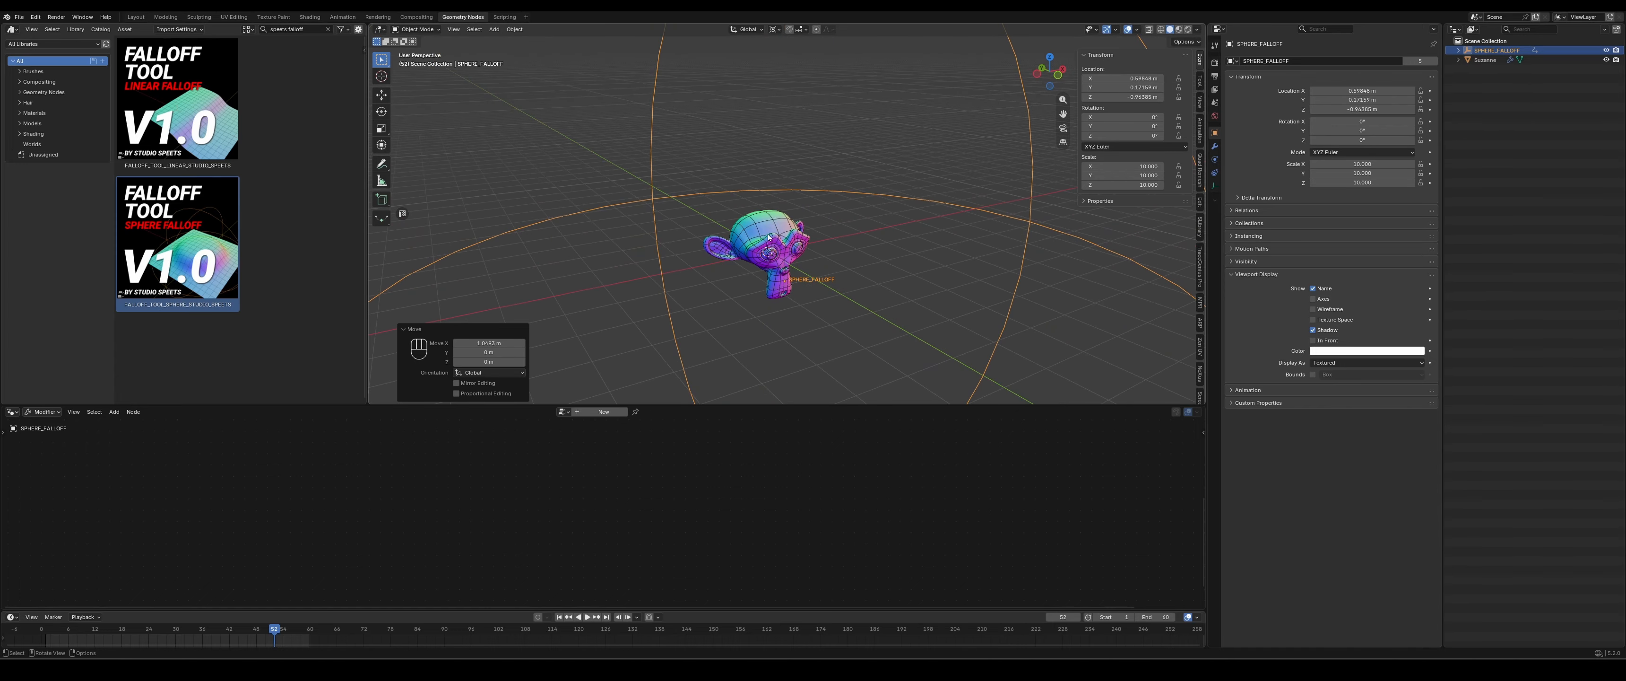
- Select the monkey and set the sphere falloff node's clamp curve to Hardest
{"action": "left_click", "coordinate": [771, 262]}
{"action": "middle_click_drag", "start_coordinate": [529, 523], "coordinate": [521, 453]}
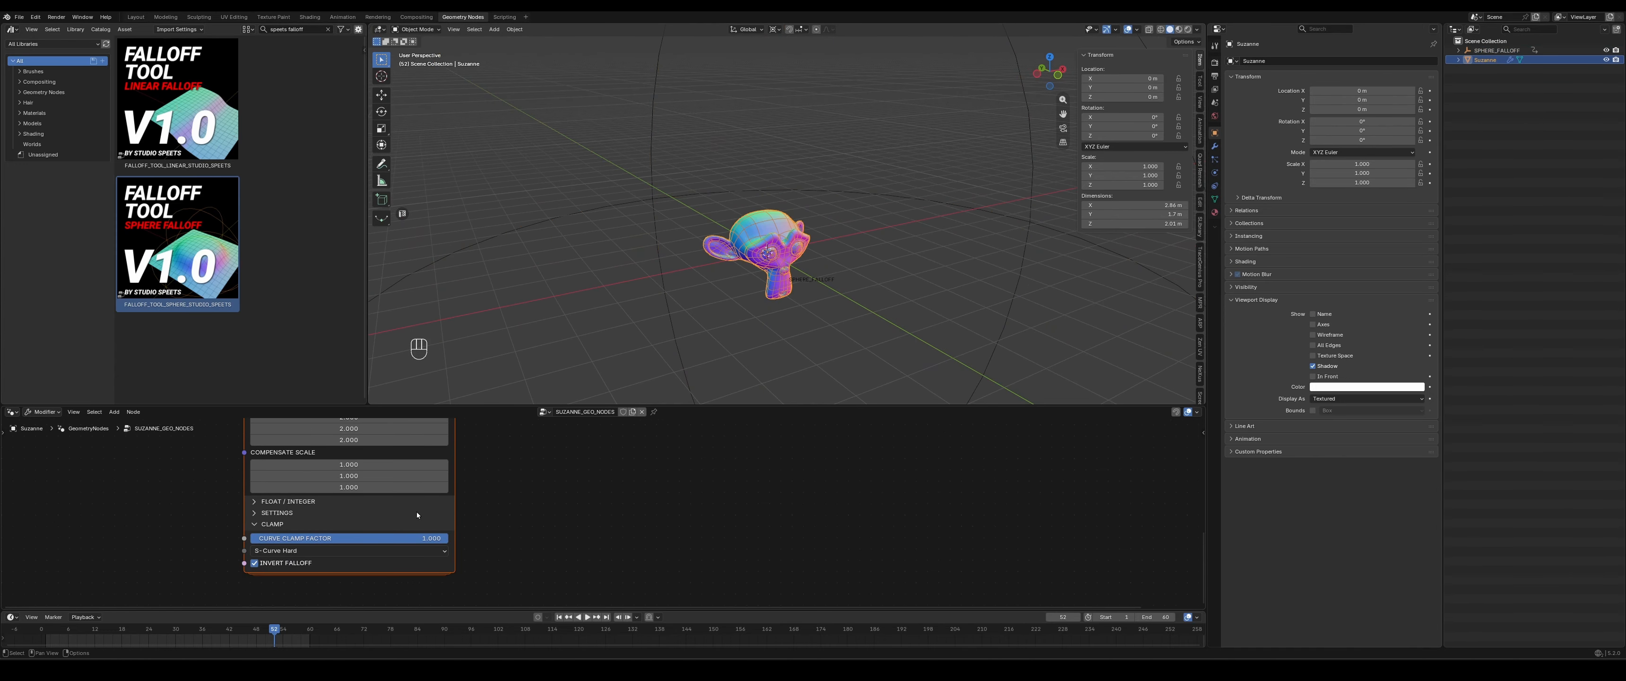
{"action": "left_click", "coordinate": [288, 550]}
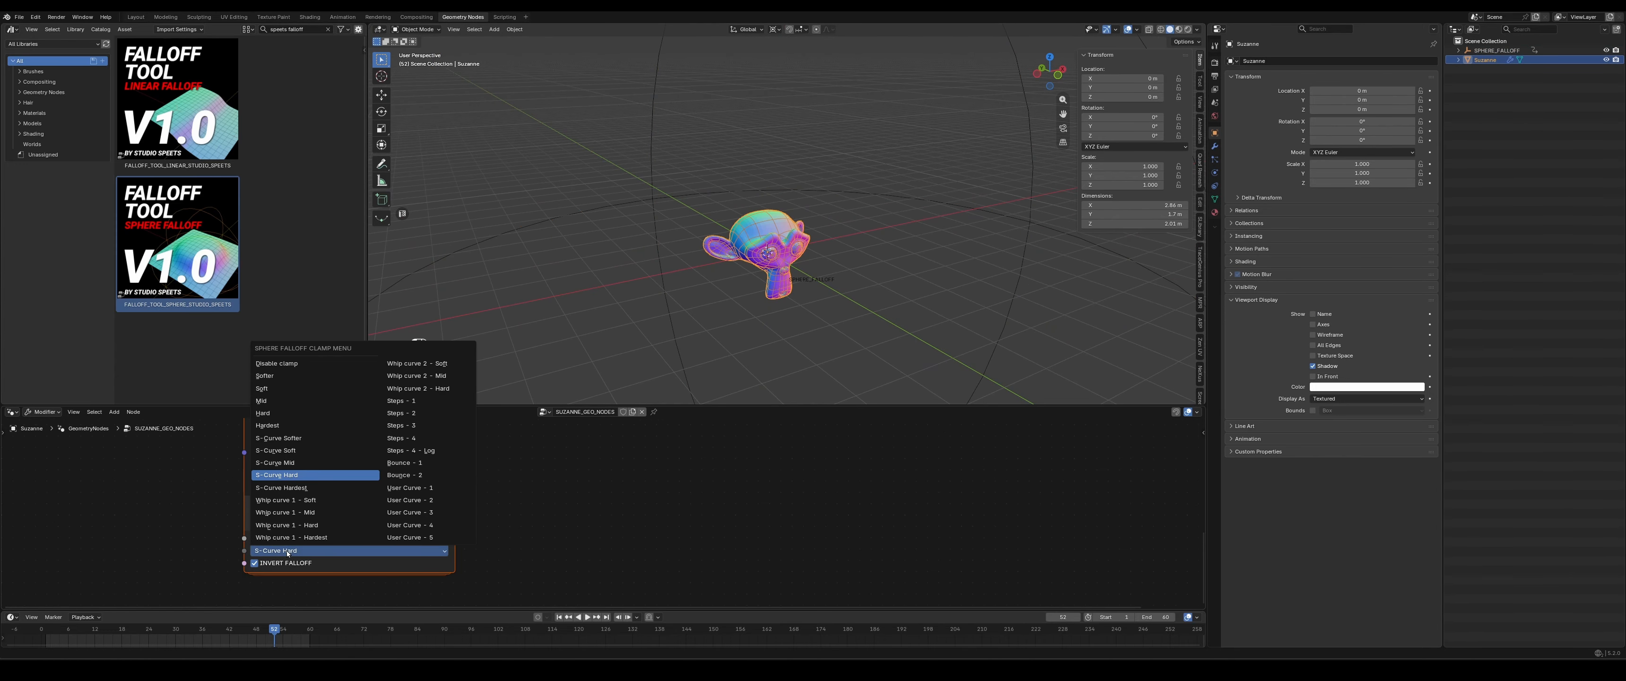
{"action": "left_click", "coordinate": [282, 426]}
- Move the SPHERE_FALLOFF empty away from the monkey until the edge of its sphere reaches the head
{"action": "left_click", "coordinate": [935, 197]}
{"action": "key", "text": "g"}
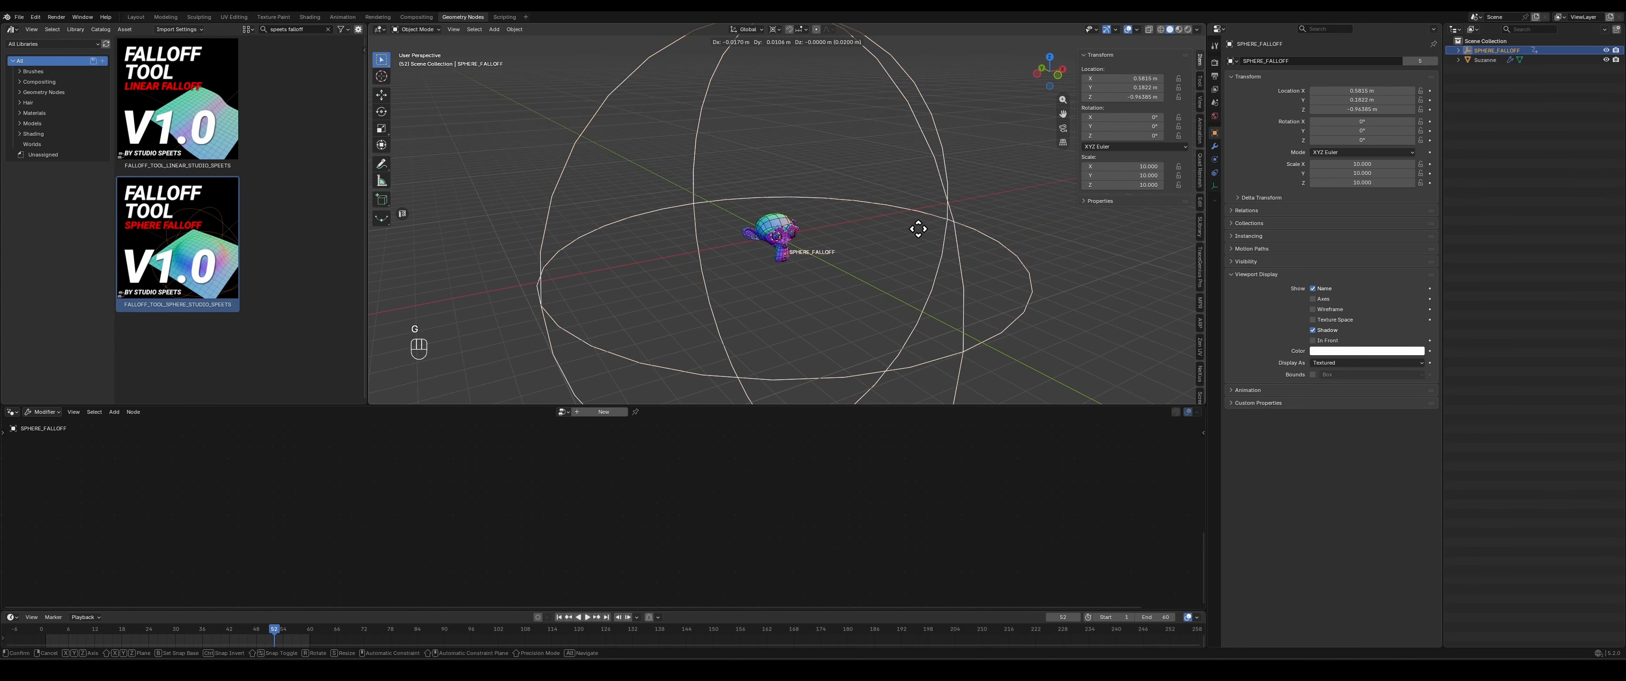
{"action": "left_click", "coordinate": [697, 214]}
- Select the monkey and apply Shade Smooth to it
{"action": "middle_click_drag", "start_coordinate": [729, 256], "coordinate": [799, 223]}
{"action": "scroll", "coordinate": [694, 230], "scroll_direction": "up", "scroll_amount": 4}
{"action": "left_click", "coordinate": [800, 223]}
{"action": "right_click", "coordinate": [800, 220]}
{"action": "left_click", "coordinate": [780, 219]}
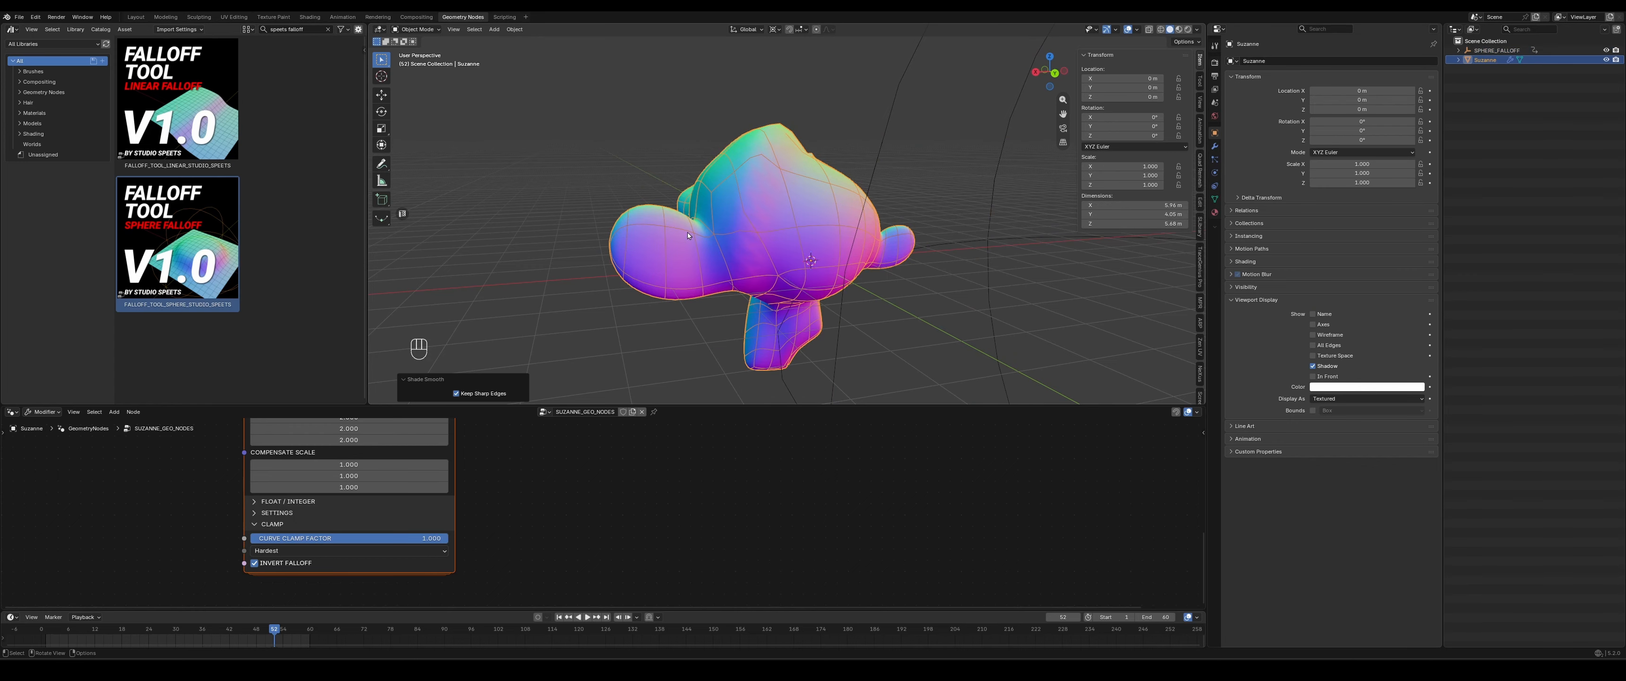
- In top view, move the SPHERE_FALLOFF empty to about X -8.1 m so its circle crosses the monkey
{"action": "left_click", "coordinate": [609, 192]}
{"action": "middle_click_drag", "start_coordinate": [610, 192], "coordinate": [809, 358]}
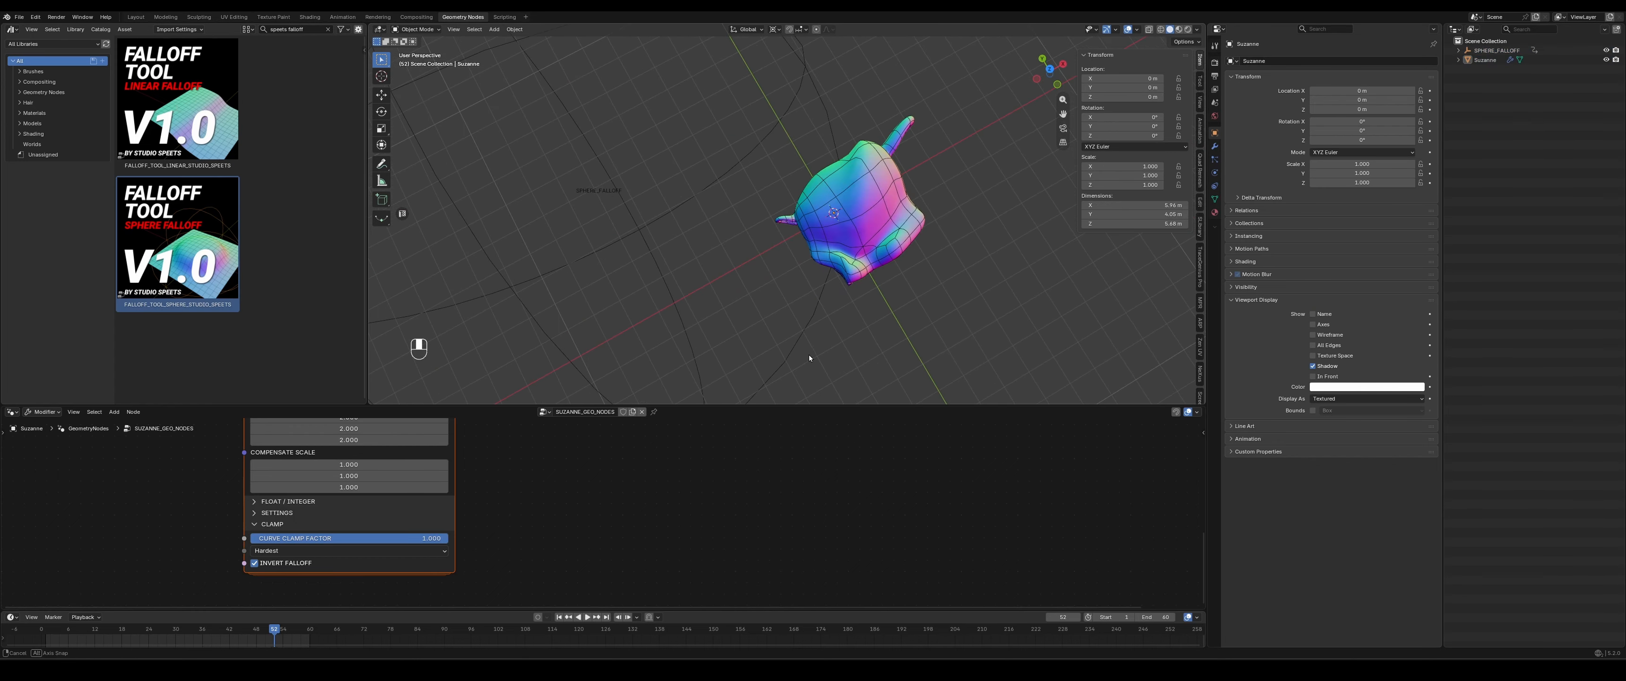
{"action": "left_click", "coordinate": [1049, 70]}
{"action": "scroll", "coordinate": [777, 240], "scroll_direction": "down", "scroll_amount": 3}
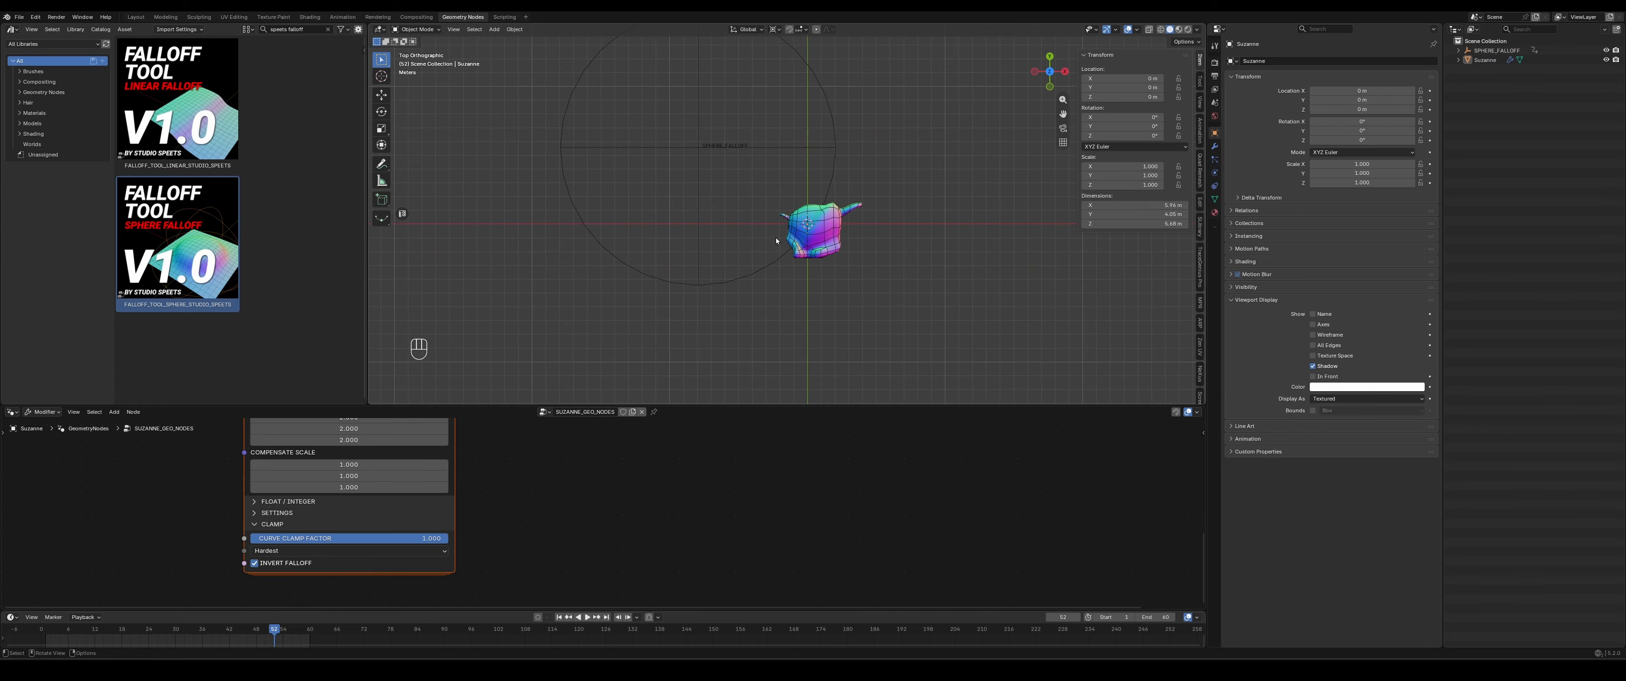
{"action": "left_click", "coordinate": [707, 145]}
{"action": "key", "text": "g"}
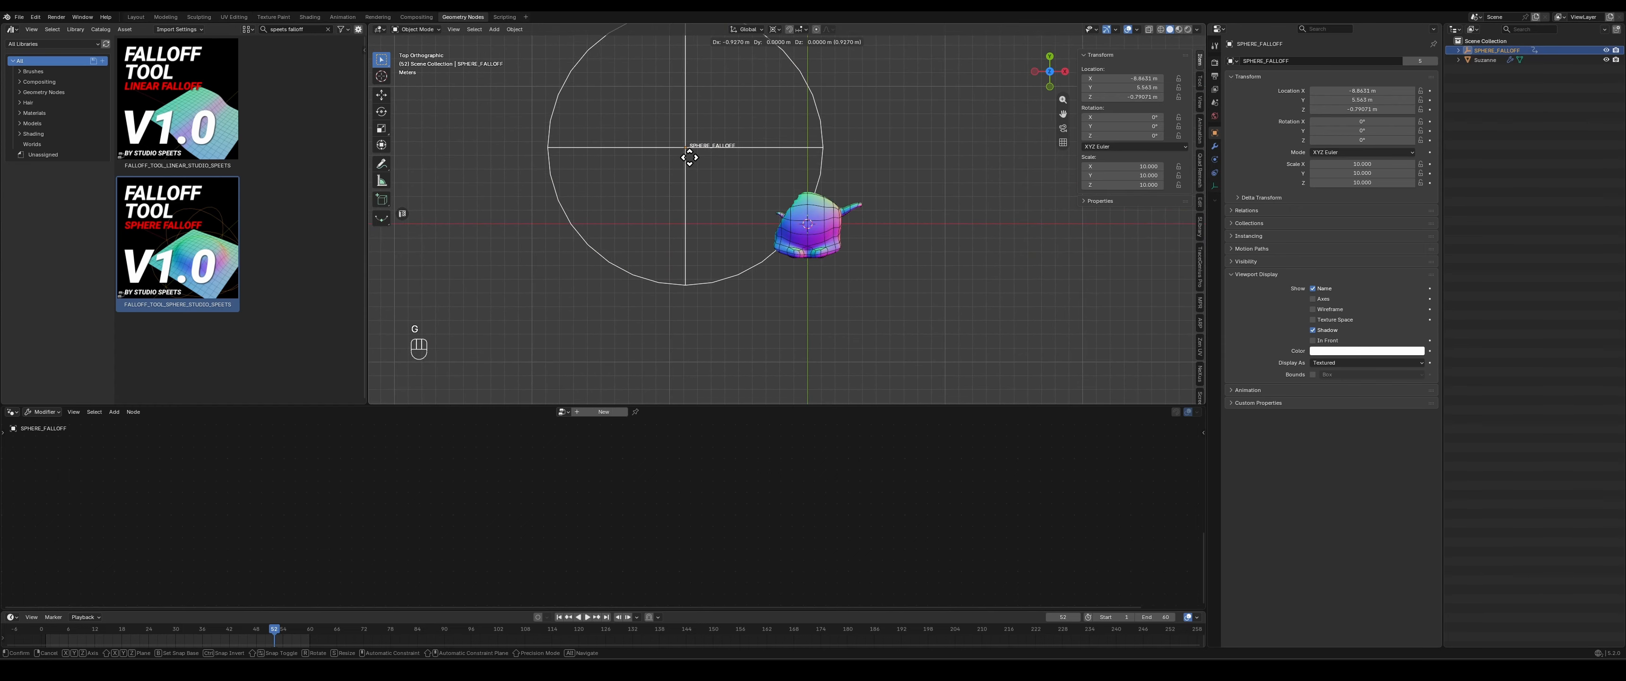
{"action": "left_click", "coordinate": [707, 153]}
{"action": "scroll", "coordinate": [850, 245], "scroll_direction": "up", "scroll_amount": 5}
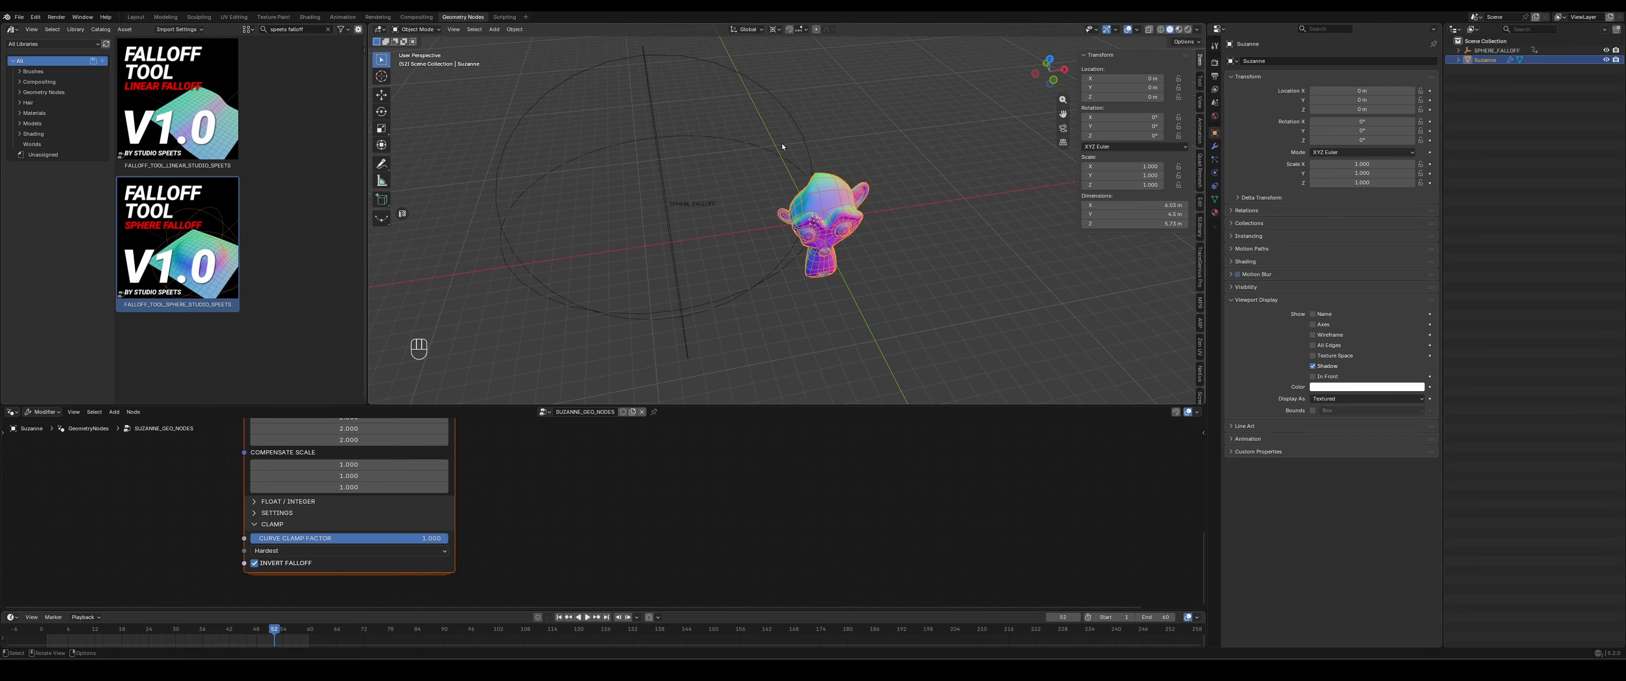
{"action": "left_click", "coordinate": [788, 118]}
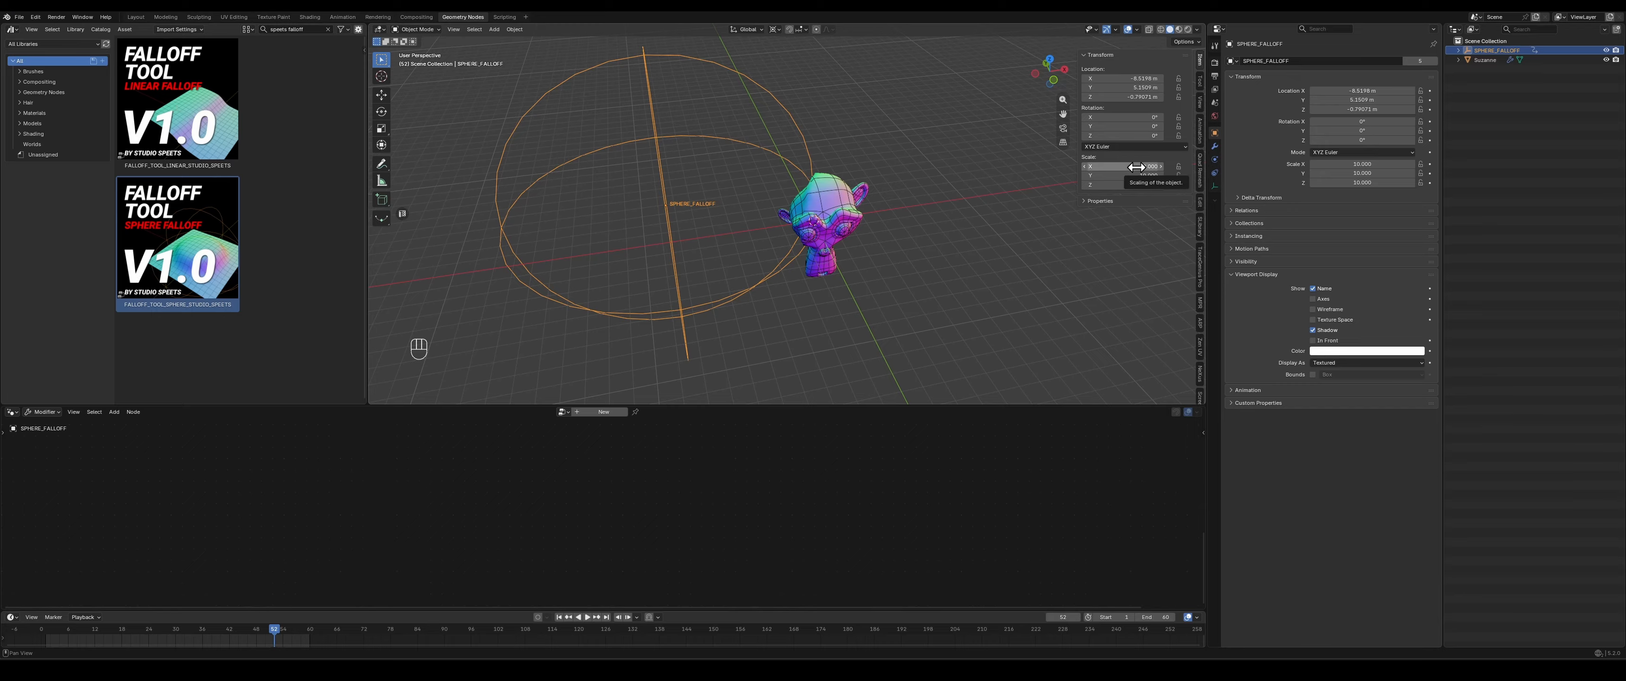
- Try scaling the SPHERE_FALLOFF empty, and restore its scale to 10 on every axis
{"action": "key", "text": "s"}
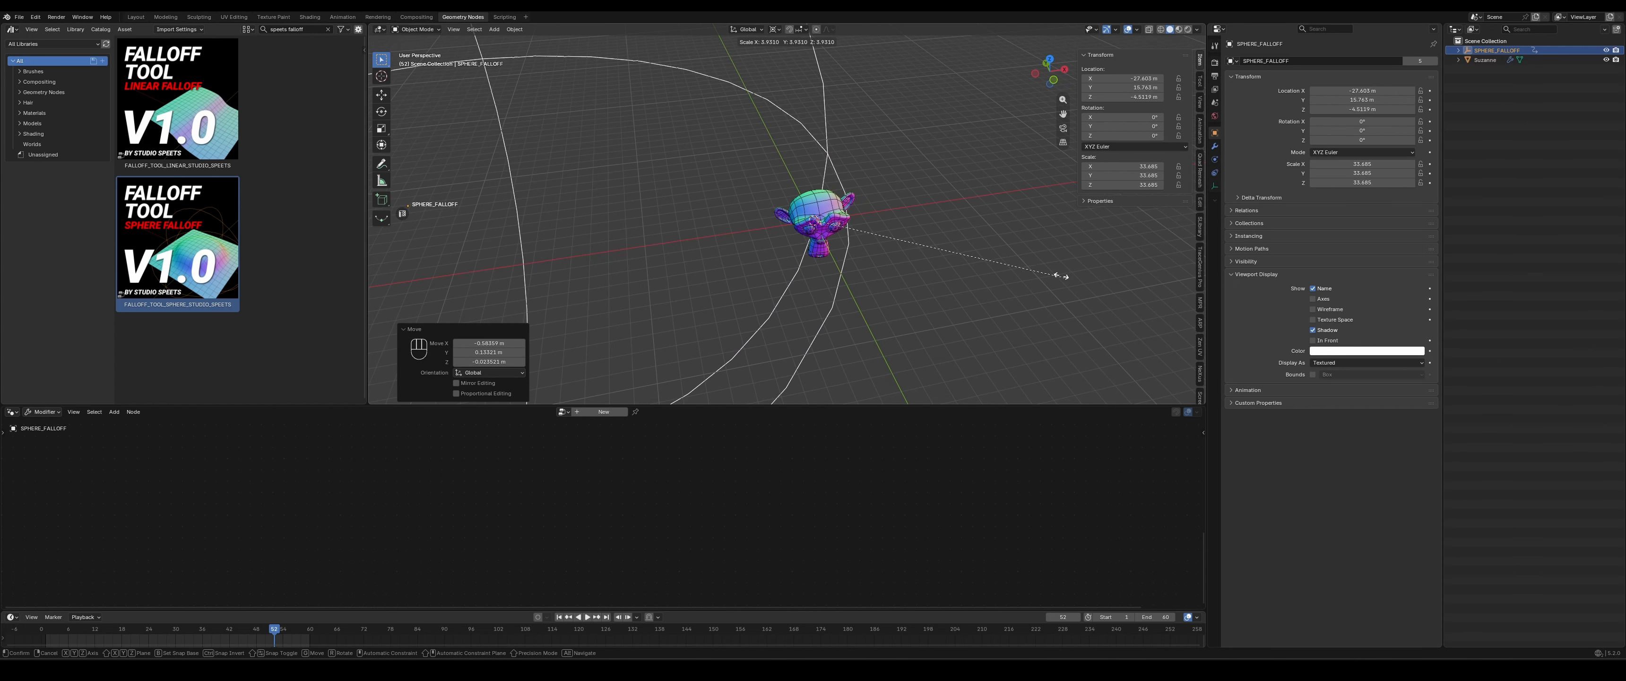
{"action": "key", "text": "Escape"}
{"action": "left_click", "coordinate": [1119, 166]}
{"action": "type", "text": "10"}
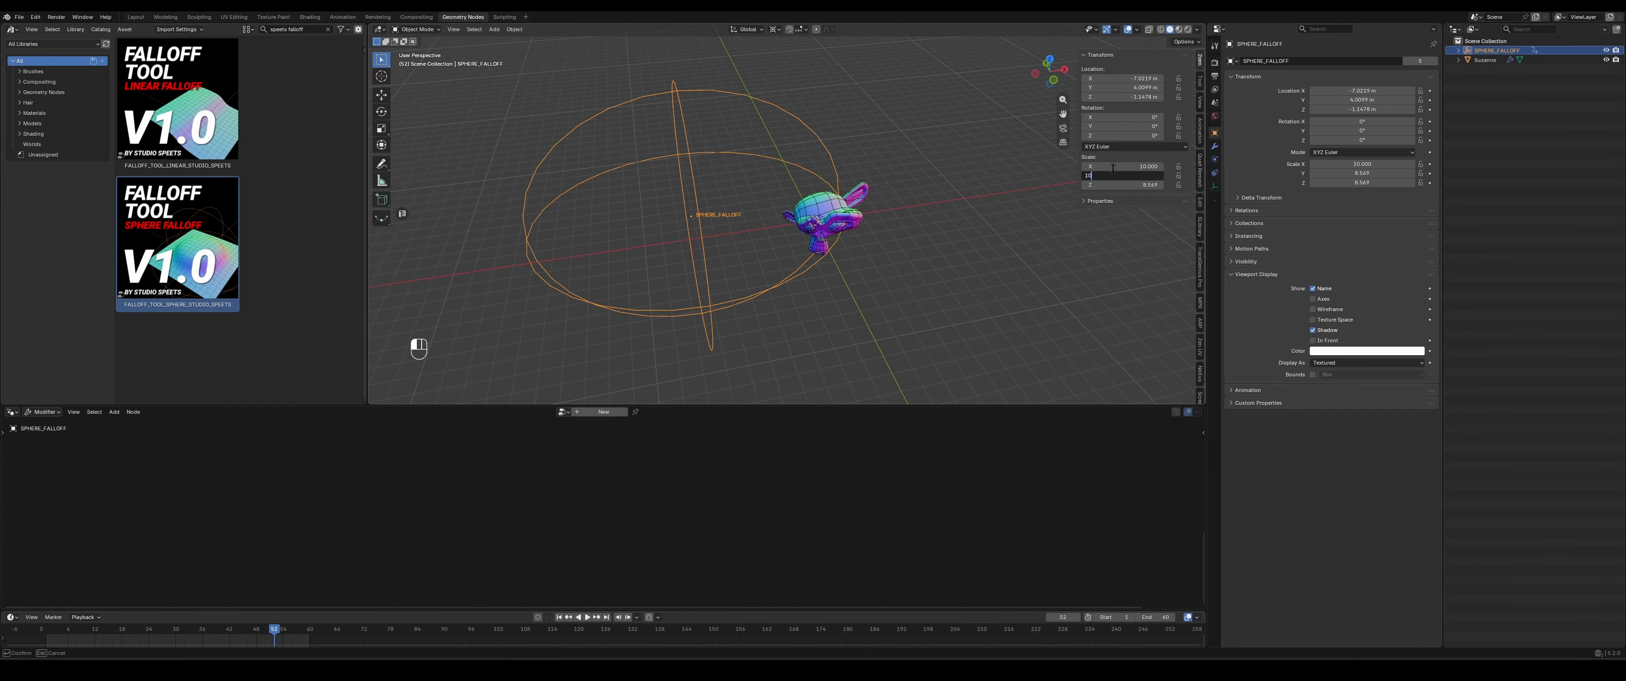
{"action": "key", "text": "Return"}
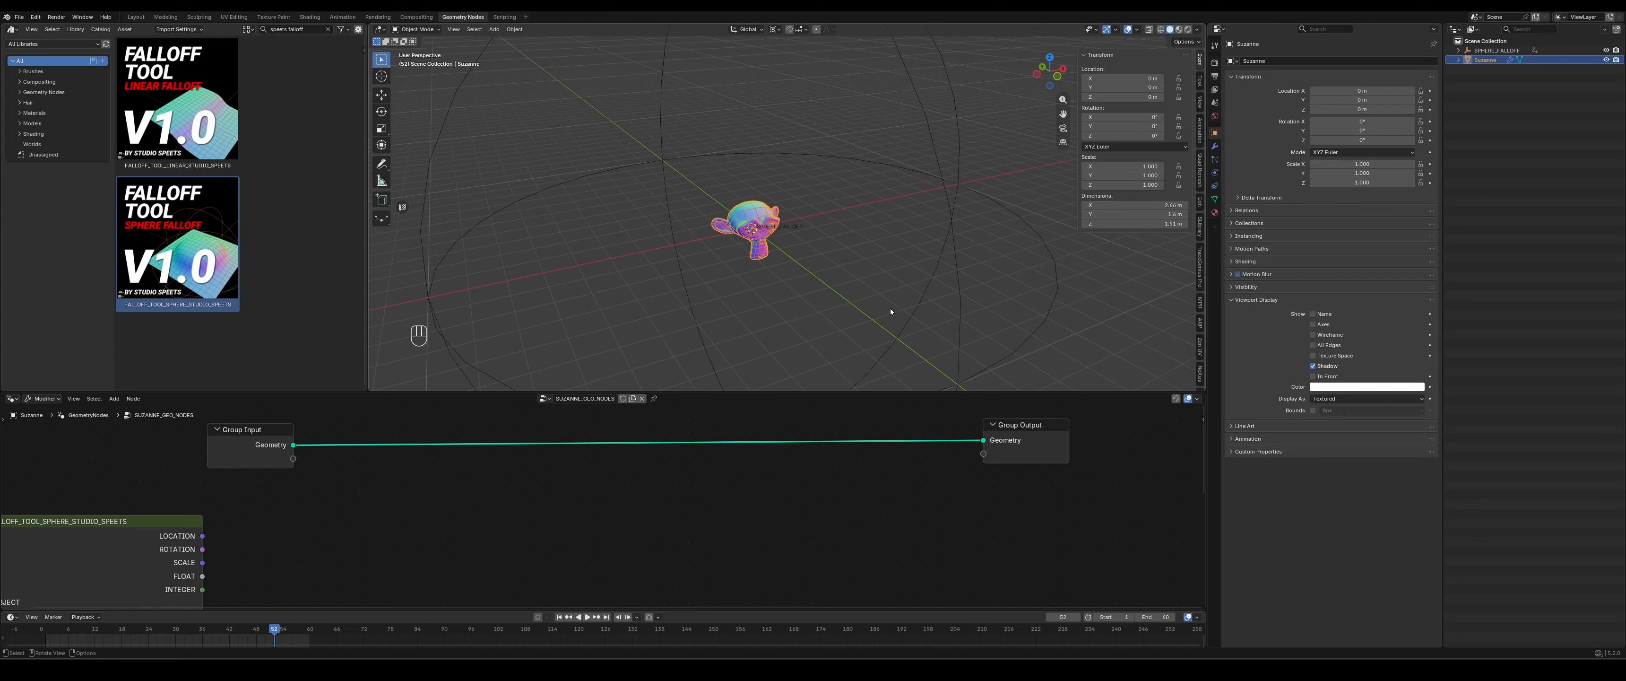
- Insert a Delete Geometry node between Group Input and Group Output, and set its domain to Face
{"action": "key", "text": "shift+a"}
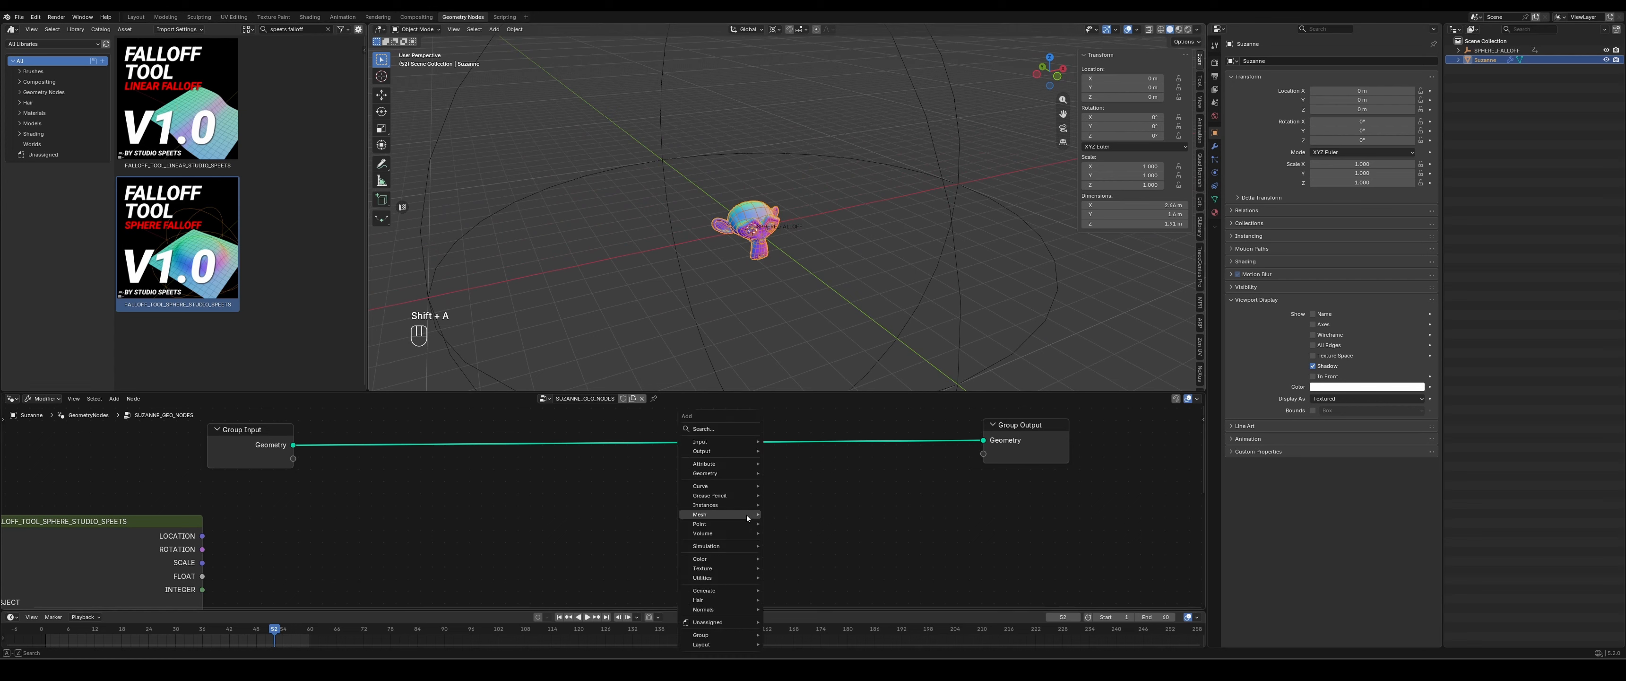
{"action": "type", "text": "delet"}
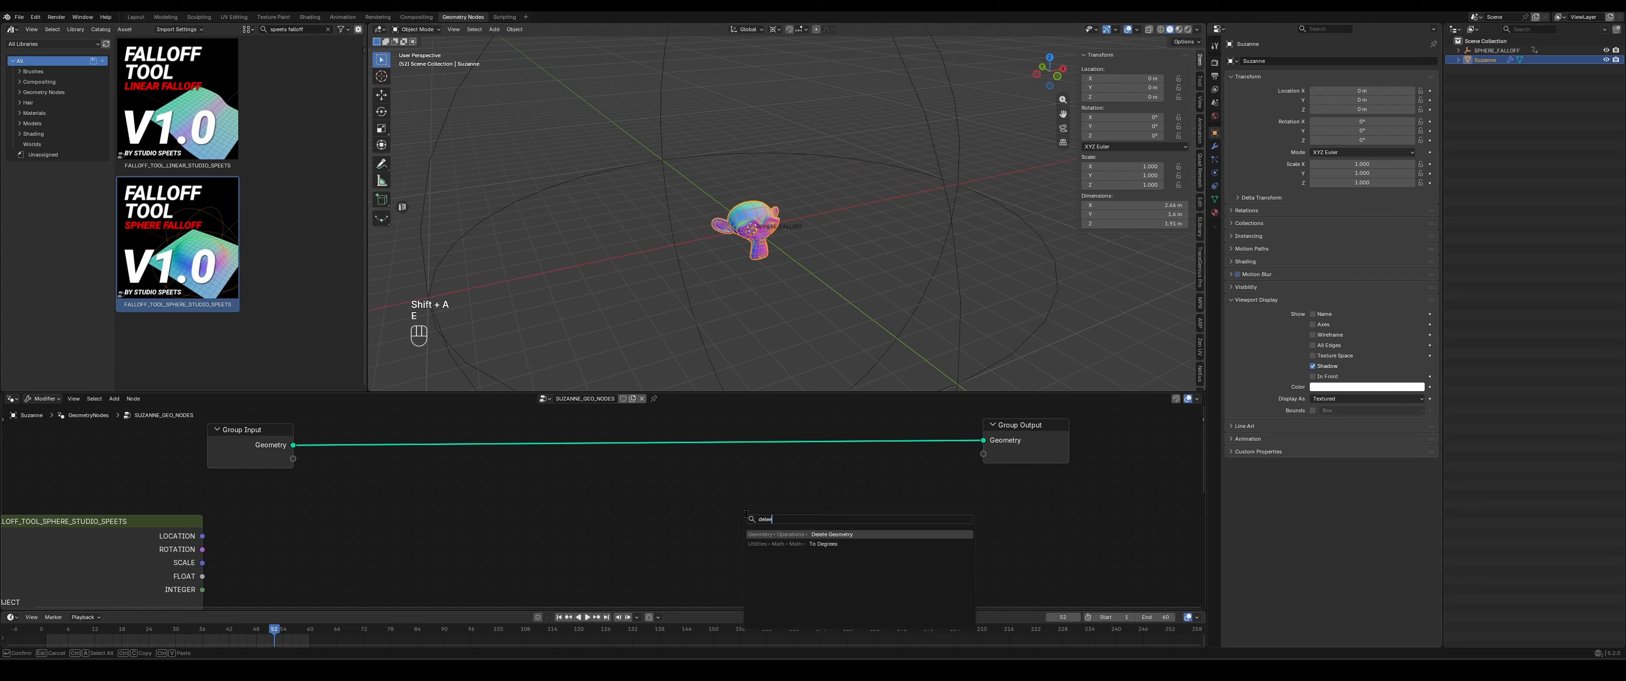
{"action": "key", "text": "Return"}
{"action": "left_click", "coordinate": [771, 473]}
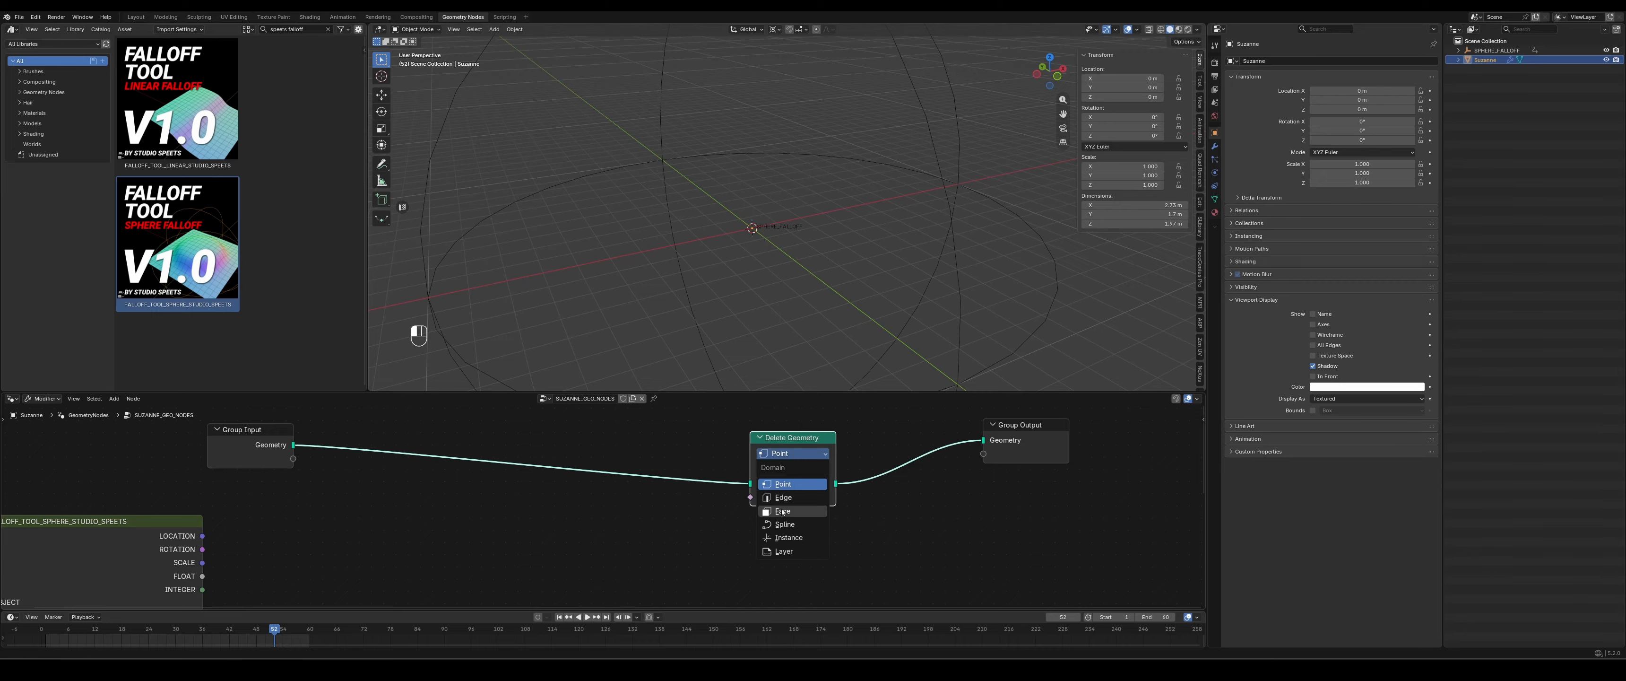
{"action": "left_click_drag", "start_coordinate": [788, 445], "coordinate": [779, 421]}
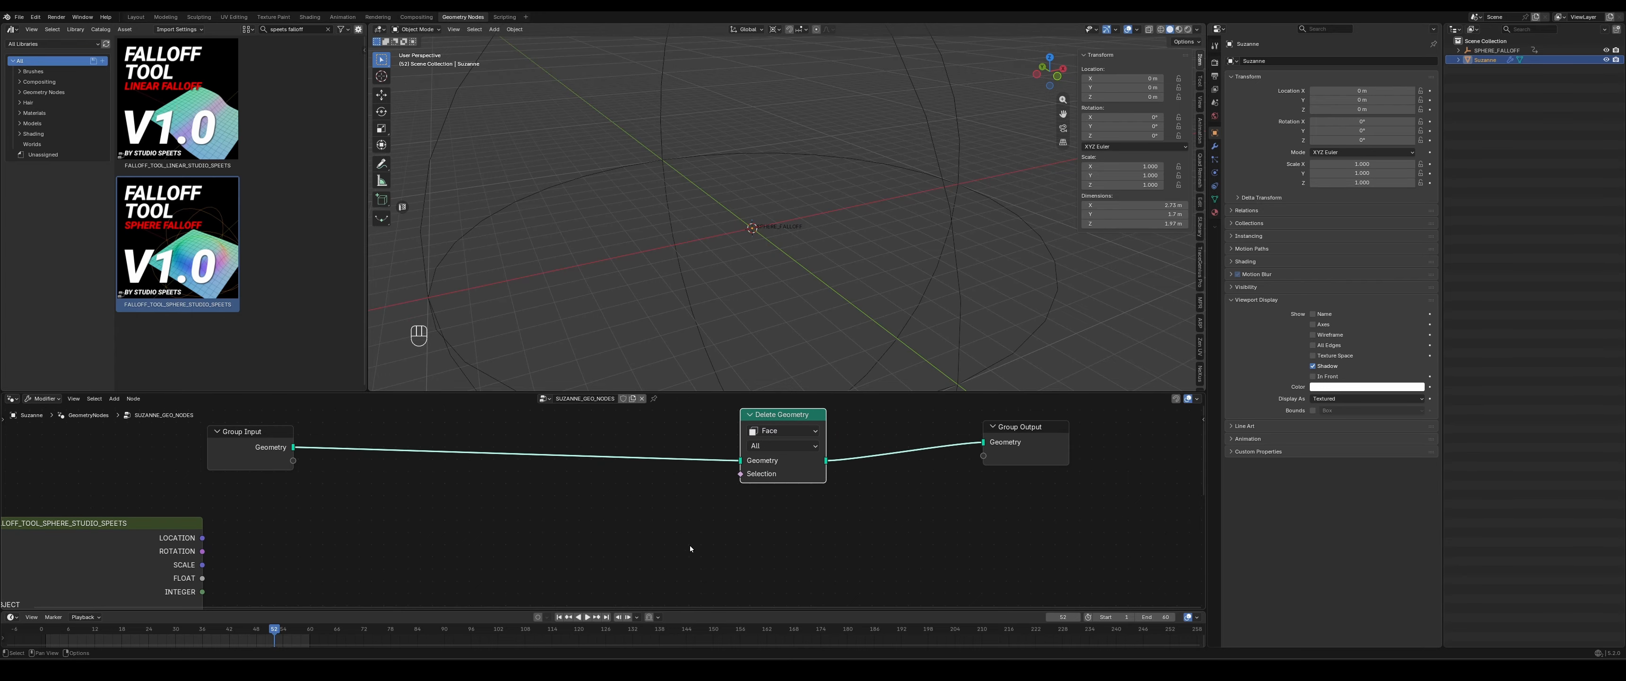
- Connect the sphere falloff node's INTEGER output to the Selection input of Delete Geometry
{"action": "middle_click_drag", "start_coordinate": [508, 547], "coordinate": [560, 527]}
{"action": "middle_click_drag", "start_coordinate": [448, 547], "coordinate": [454, 487]}
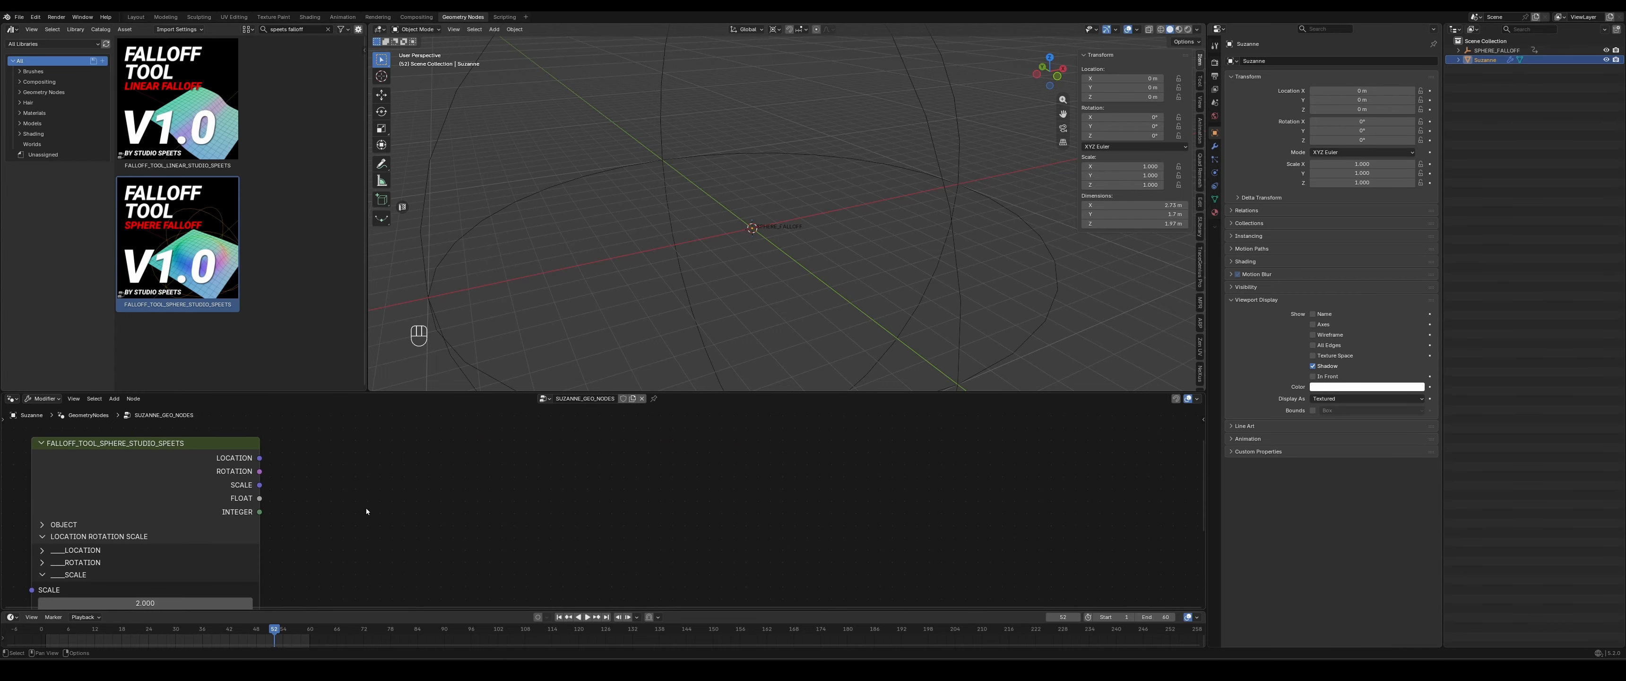
{"action": "middle_click_drag", "start_coordinate": [600, 502], "coordinate": [527, 549]}
{"action": "scroll", "coordinate": [498, 551], "scroll_direction": "down", "scroll_amount": 2}
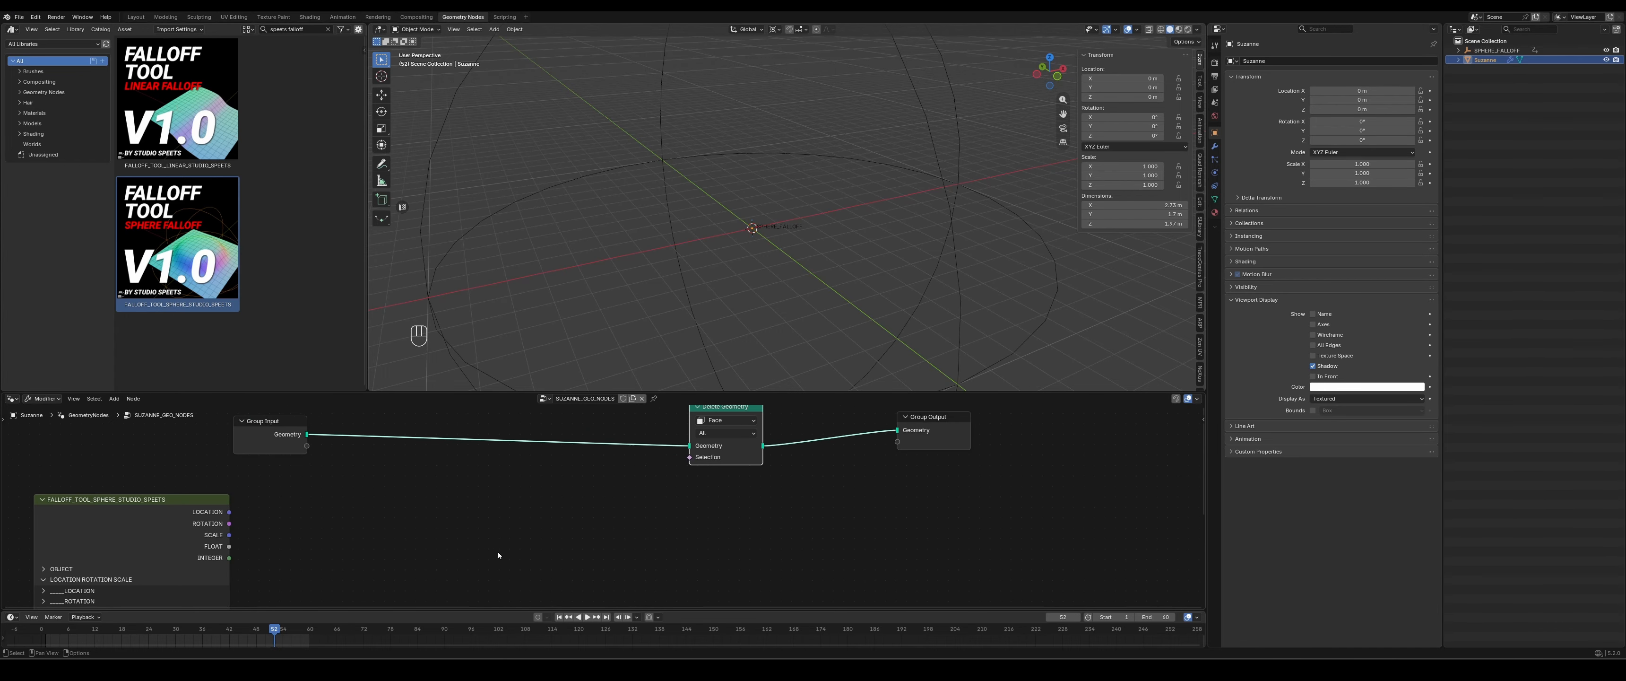
{"action": "middle_click_drag", "start_coordinate": [371, 549], "coordinate": [409, 536]}
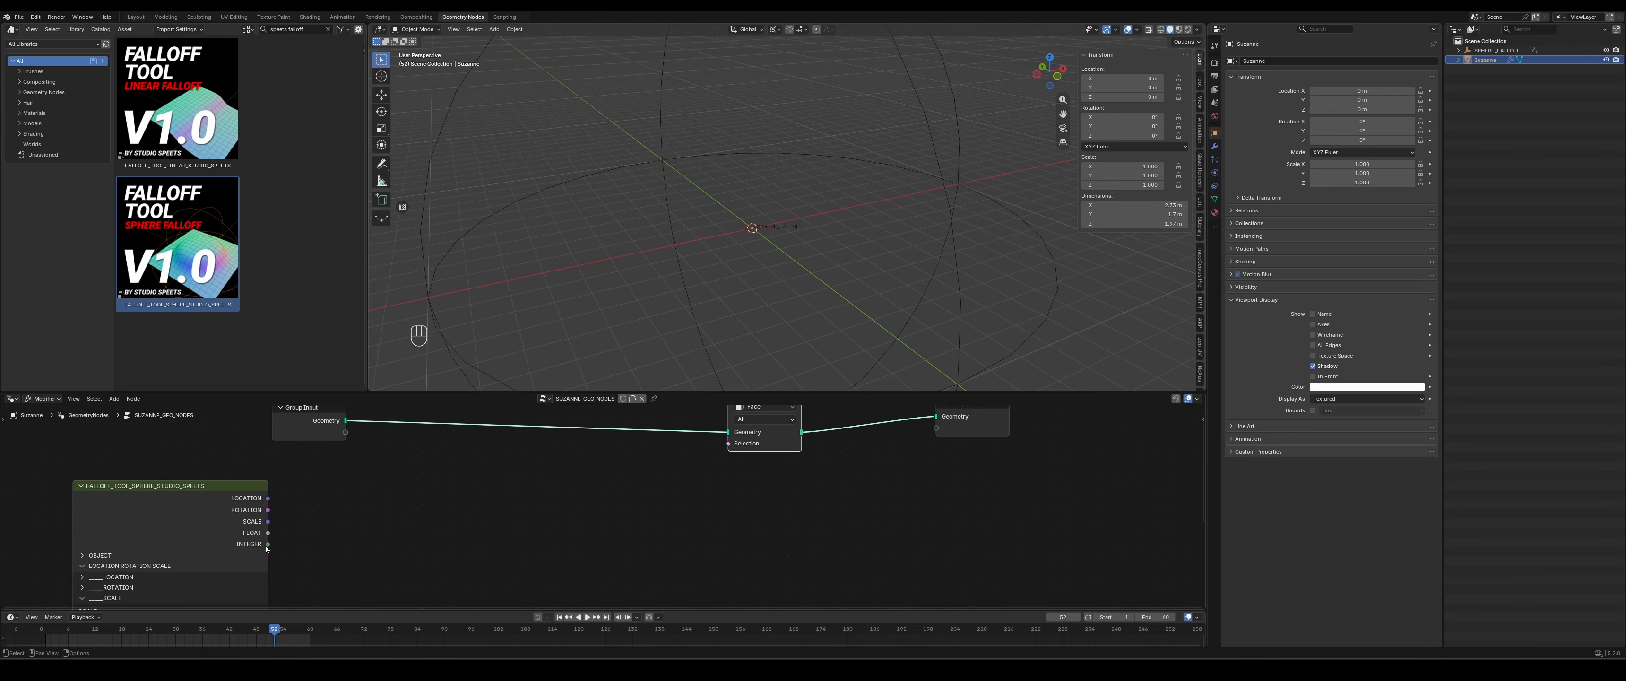
{"action": "left_click_drag", "start_coordinate": [267, 547], "coordinate": [440, 570]}
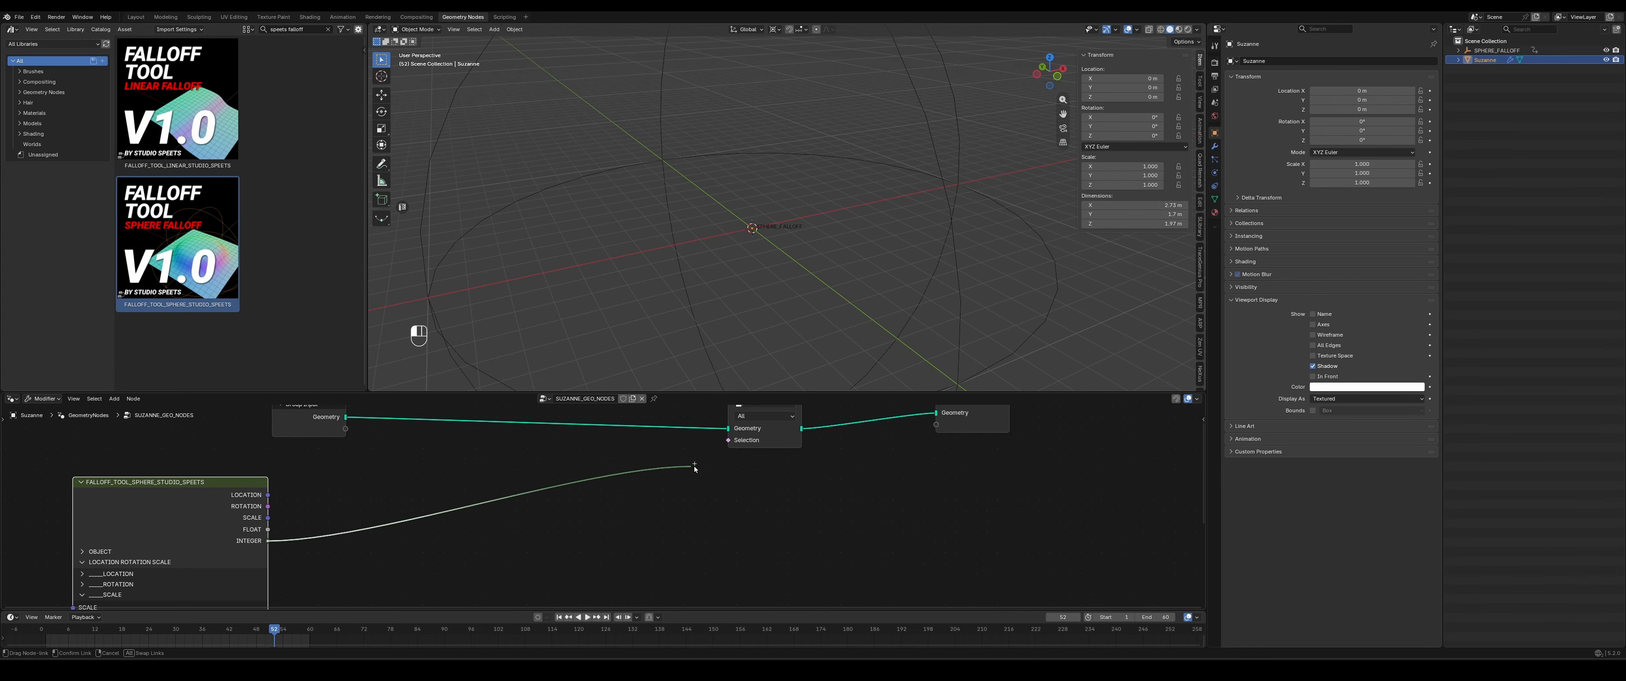
{"action": "left_click_drag", "start_coordinate": [733, 452], "coordinate": [733, 453]}
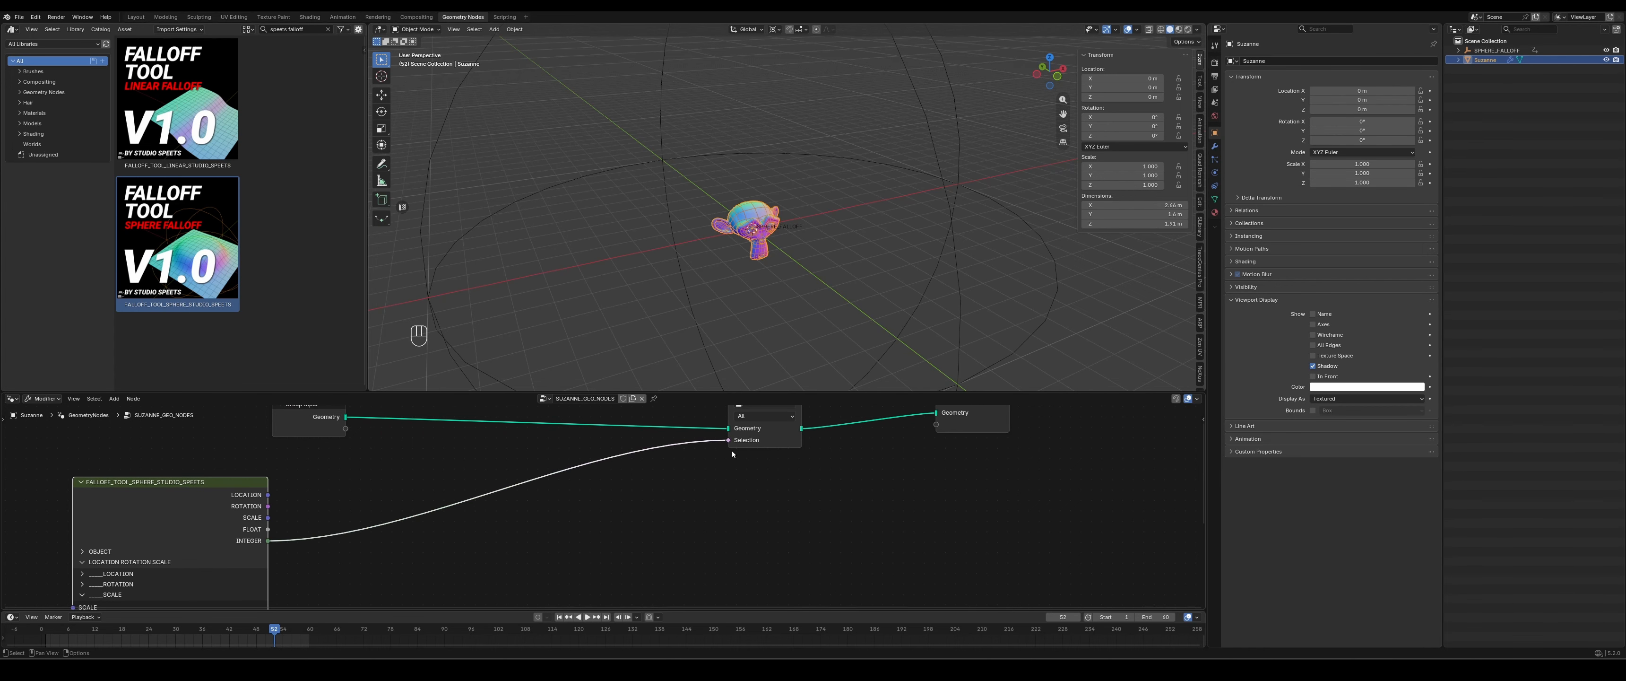
- Collapse the falloff node's location, rotation, scale and clamp settings, and set FLOAT / INTEGER to 1
{"action": "middle_click_drag", "start_coordinate": [112, 592], "coordinate": [145, 500]}
{"action": "left_click", "coordinate": [145, 492]}
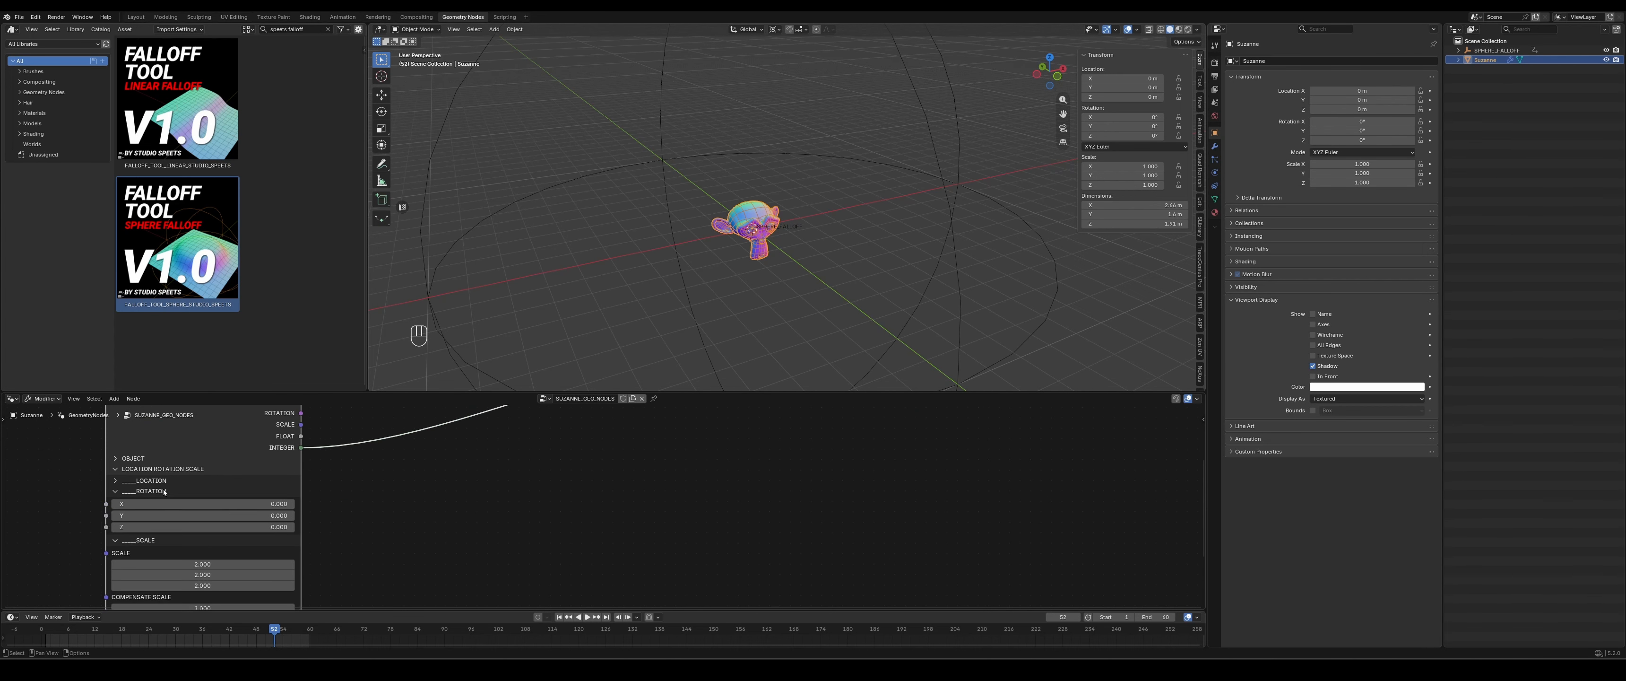
{"action": "left_click", "coordinate": [151, 469]}
{"action": "left_click", "coordinate": [130, 502]}
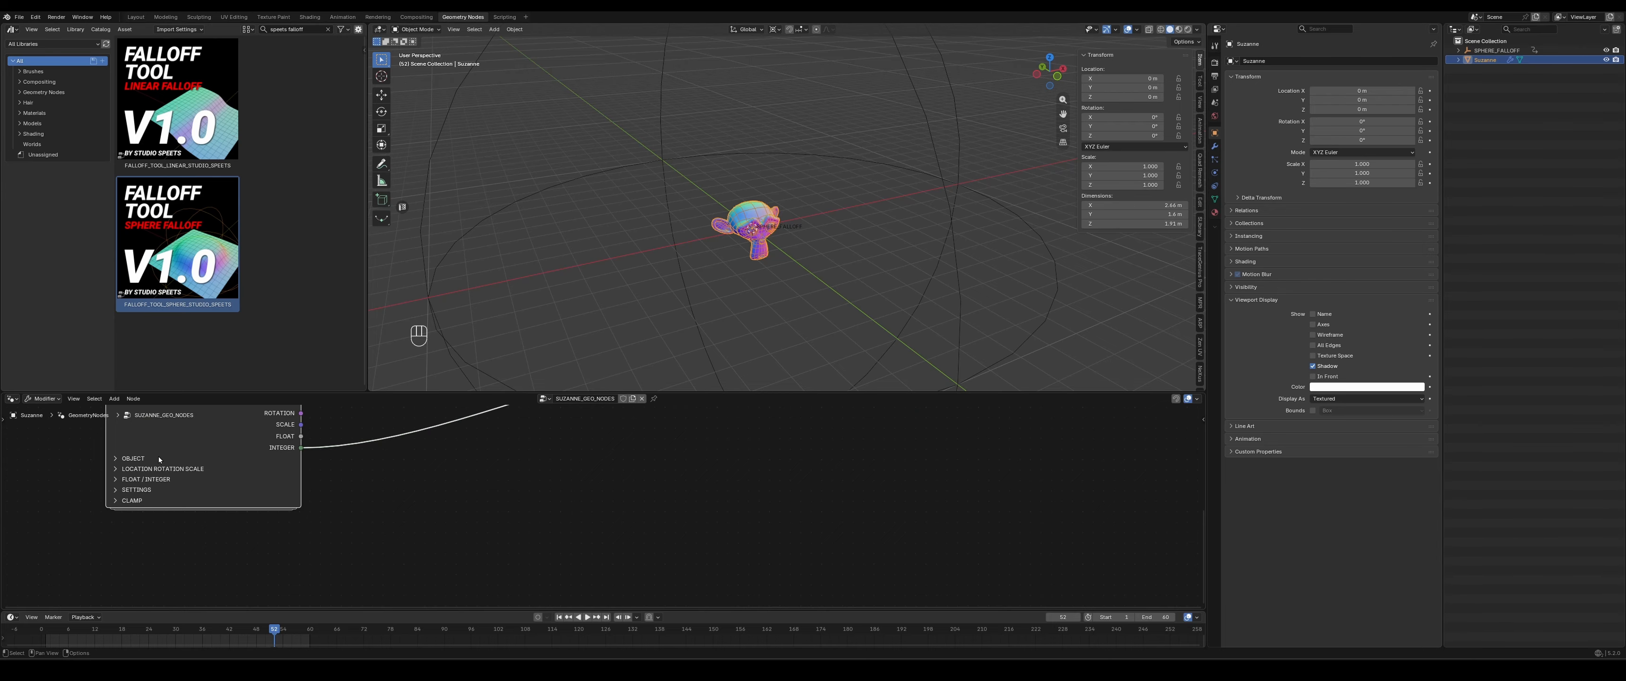
{"action": "left_click", "coordinate": [149, 480]}
{"action": "left_click", "coordinate": [209, 496]}
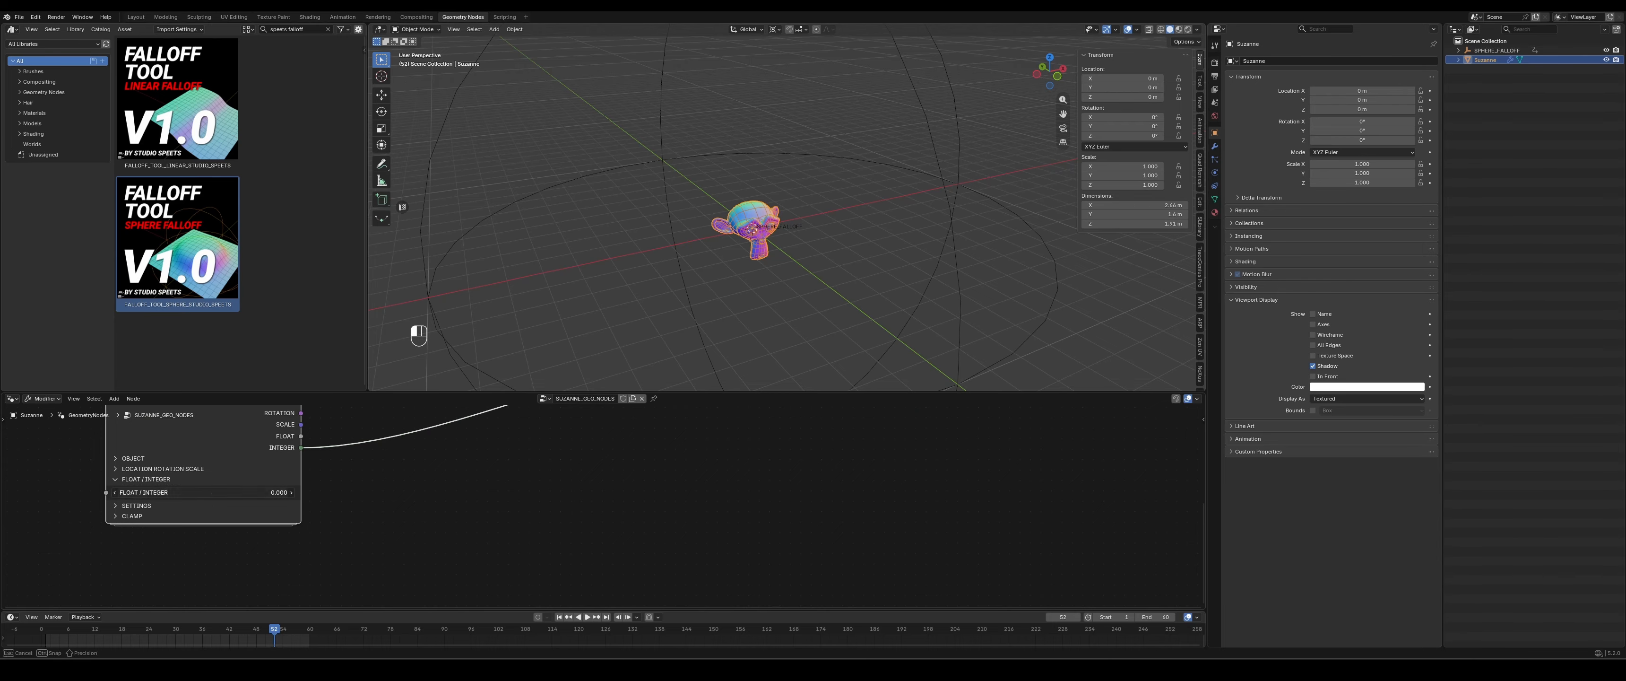
{"action": "type", "text": "1"}
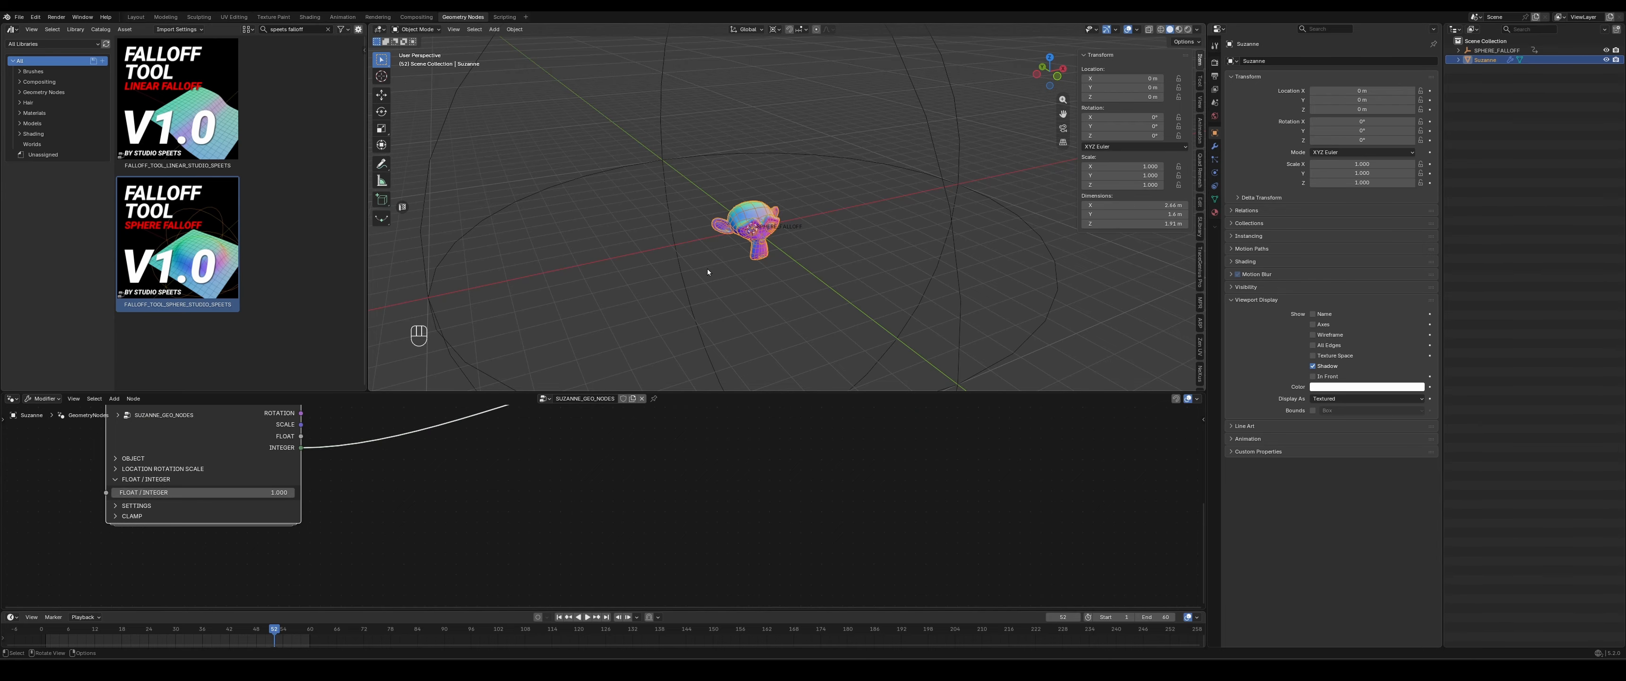
- Move the SPHERE_FALLOFF empty to about X -9.5, Y -1.3 m, and inspect the cut monkey mesh from several angles
{"action": "middle_click_drag", "start_coordinate": [708, 272], "coordinate": [650, 260]}
{"action": "left_click", "coordinate": [1034, 240]}
{"action": "key", "text": "g"}
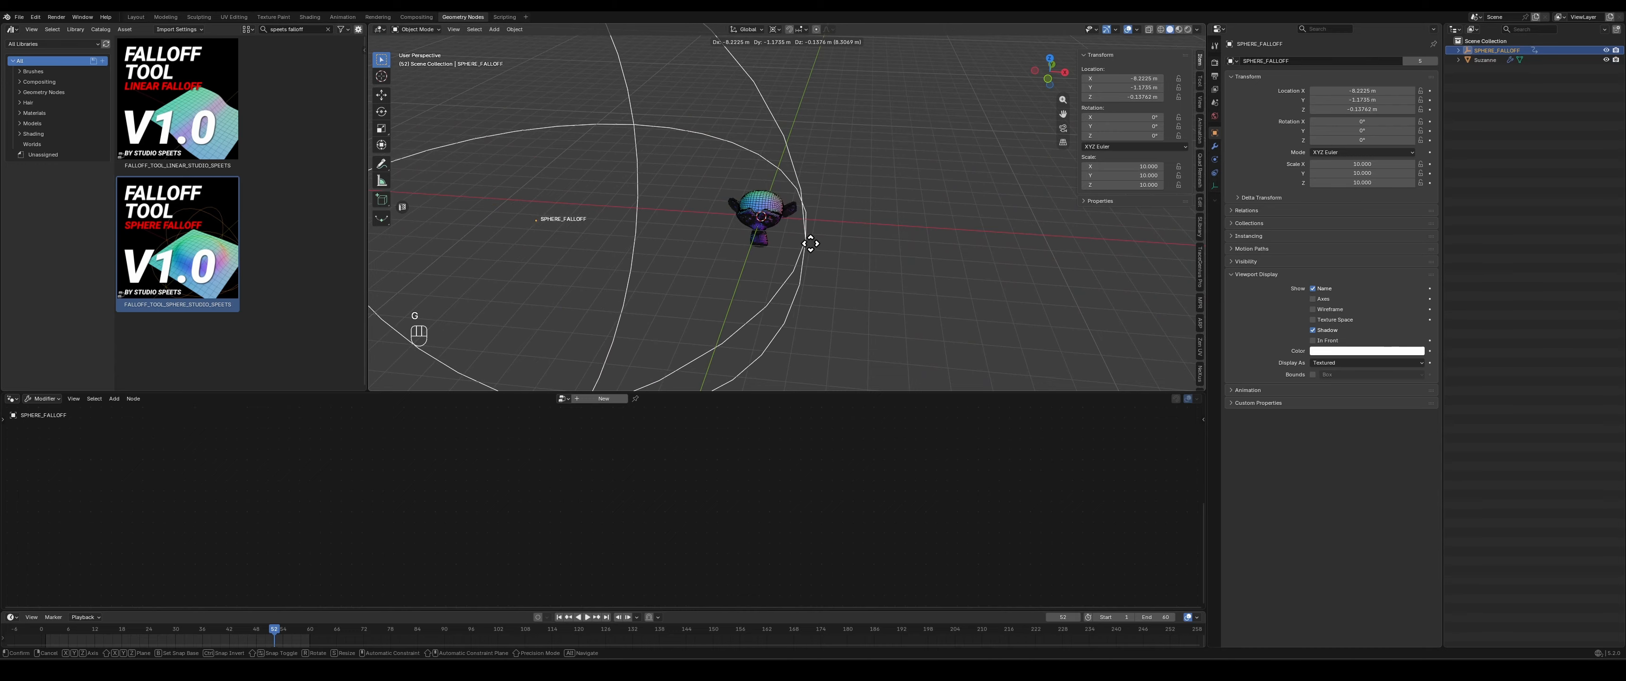
{"action": "left_click", "coordinate": [777, 237]}
{"action": "scroll", "coordinate": [777, 219], "scroll_direction": "up", "scroll_amount": 5}
{"action": "middle_click_drag", "start_coordinate": [777, 219], "coordinate": [813, 237]}
{"action": "middle_click_drag", "start_coordinate": [694, 262], "coordinate": [514, 109], "text": "shift"}
{"action": "scroll", "coordinate": [759, 284], "scroll_direction": "up", "scroll_amount": 2}
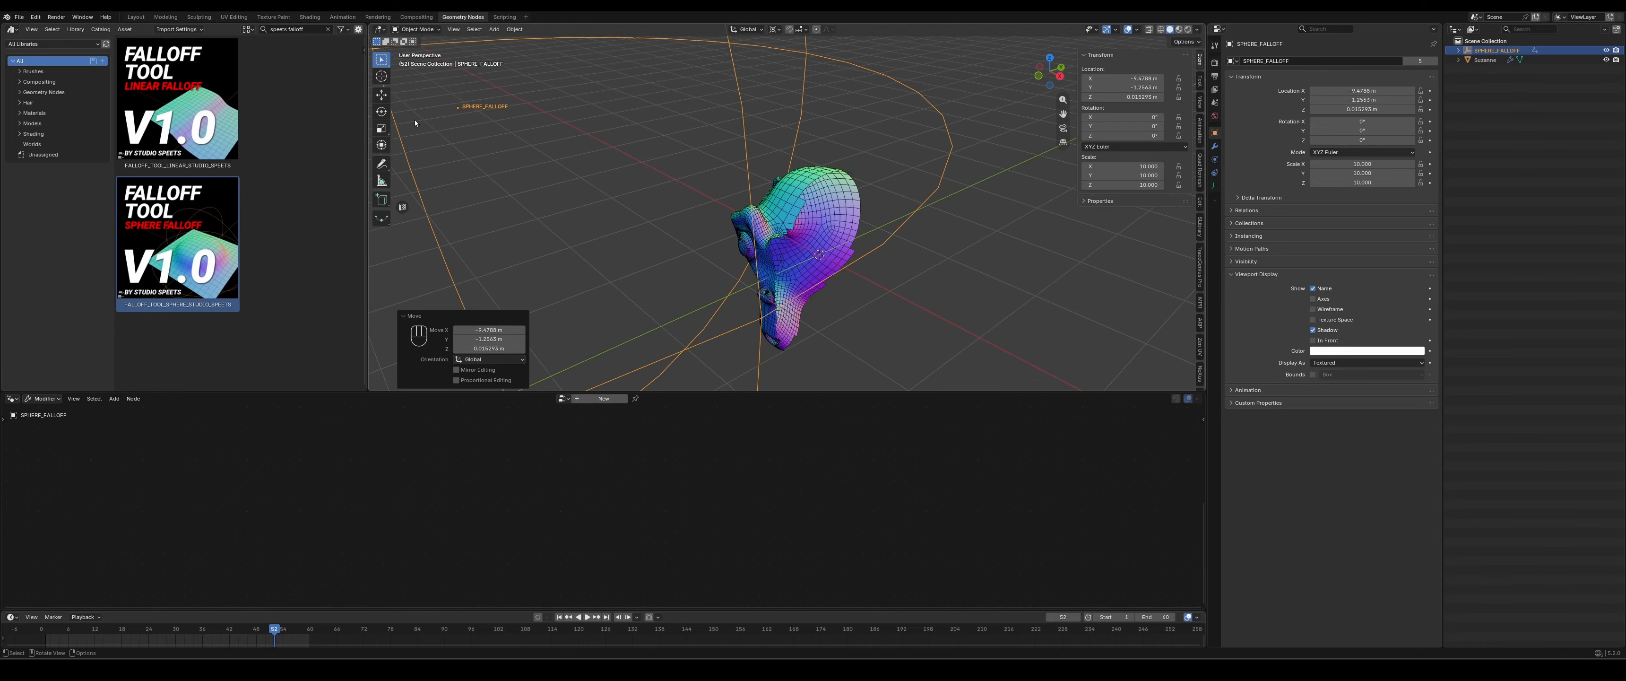
{"action": "middle_click_drag", "start_coordinate": [603, 235], "coordinate": [827, 230]}
{"action": "scroll", "coordinate": [666, 245], "scroll_direction": "down", "scroll_amount": 3}
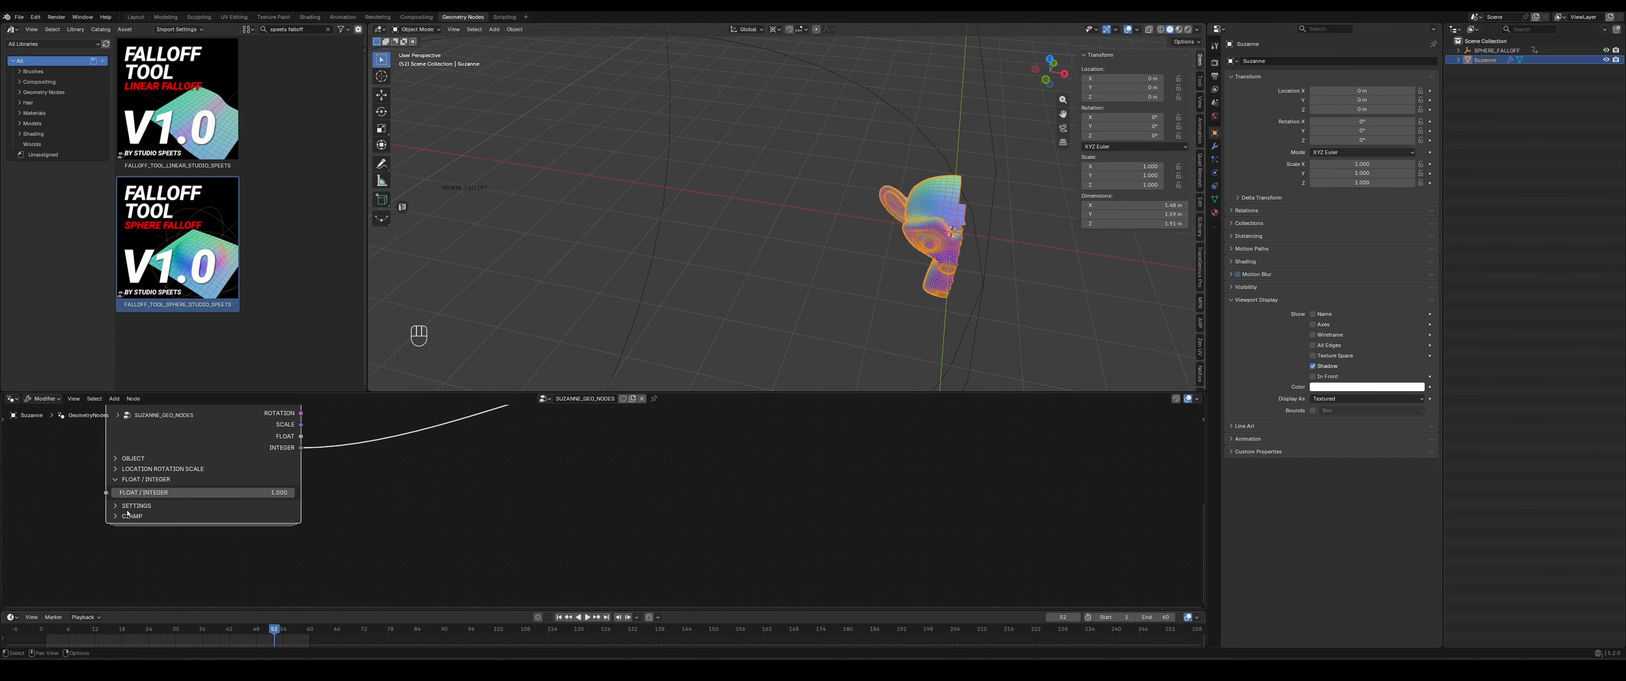
- Disable INVERT FALLOFF in the monkey's sphere falloff clamp settings
{"action": "left_click", "coordinate": [127, 515], "text": "ctrl"}
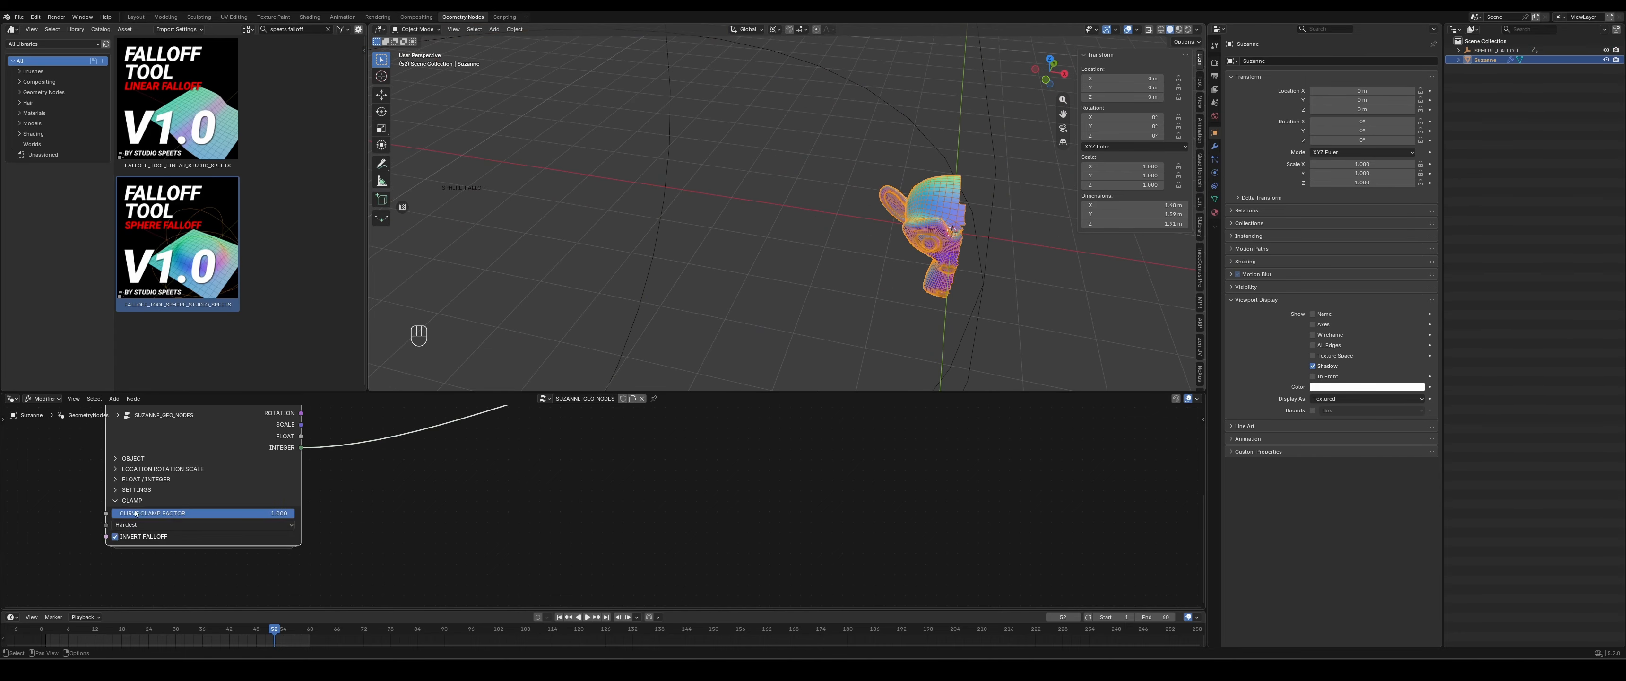
{"action": "left_click", "coordinate": [115, 536]}
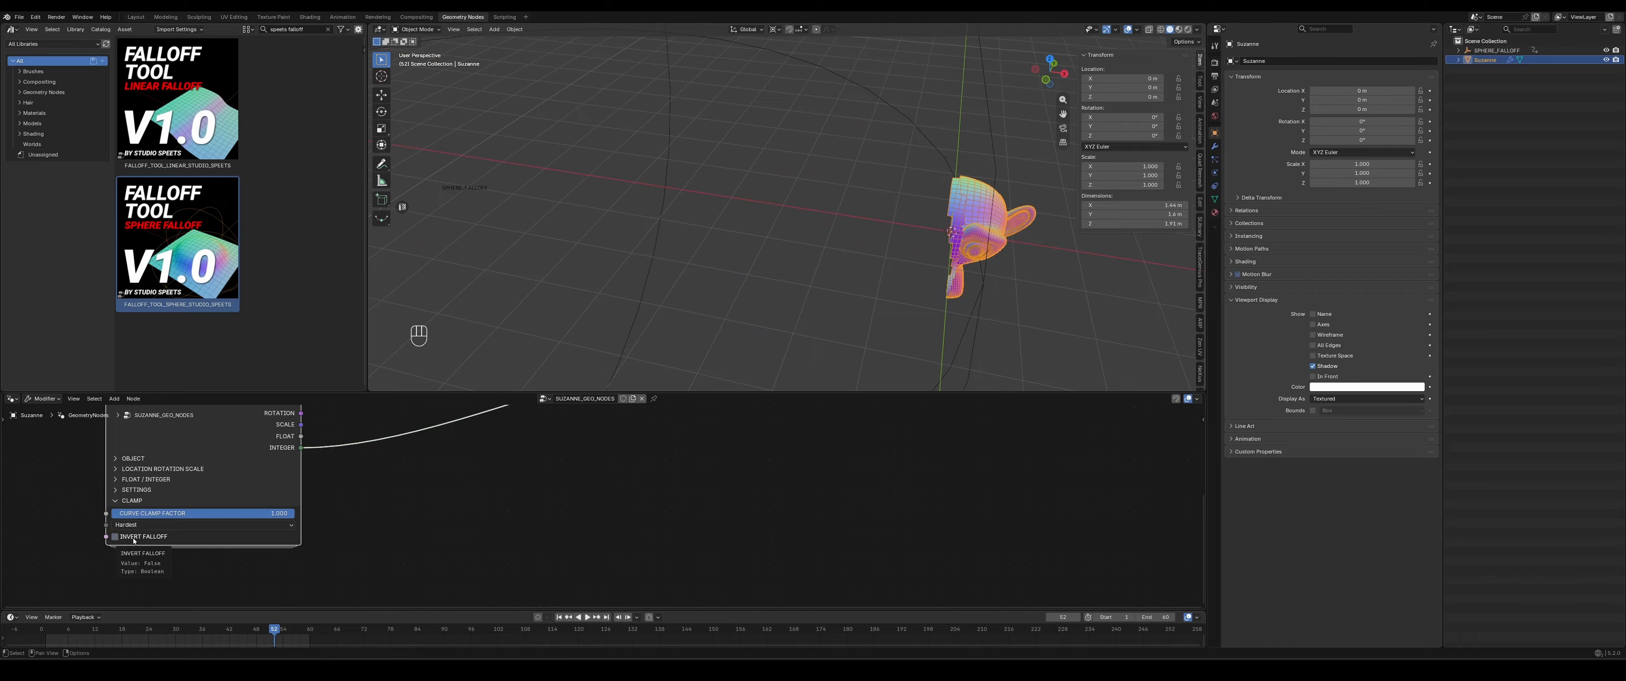
- Set the clamp curve of the monkey's sphere falloff node to Disable clamp
{"action": "scroll", "coordinate": [667, 171], "scroll_direction": "down", "scroll_amount": 4}
{"action": "scroll", "coordinate": [695, 235], "scroll_direction": "up", "scroll_amount": 2}
{"action": "left_click_drag", "start_coordinate": [683, 219], "coordinate": [674, 244]}
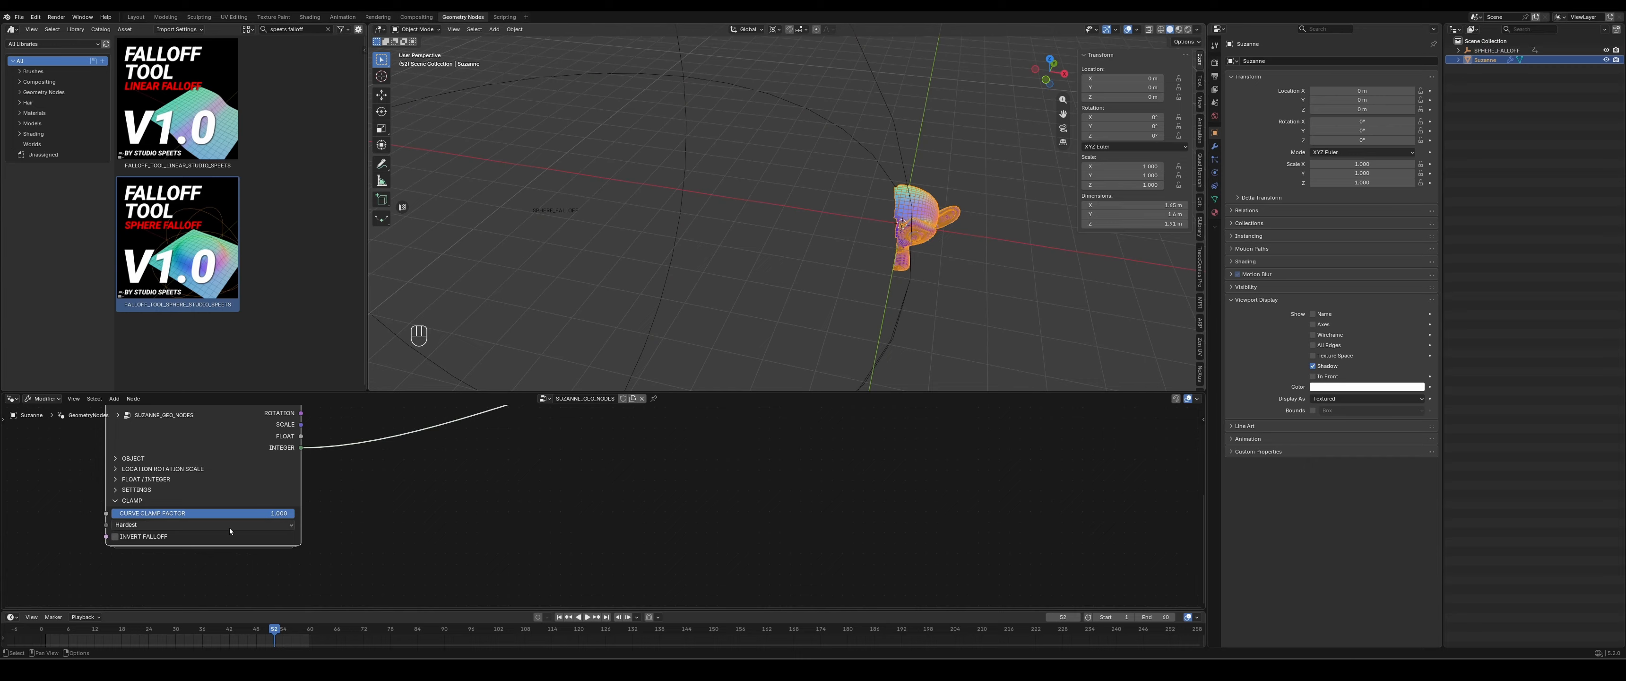
{"action": "left_click", "coordinate": [230, 531]}
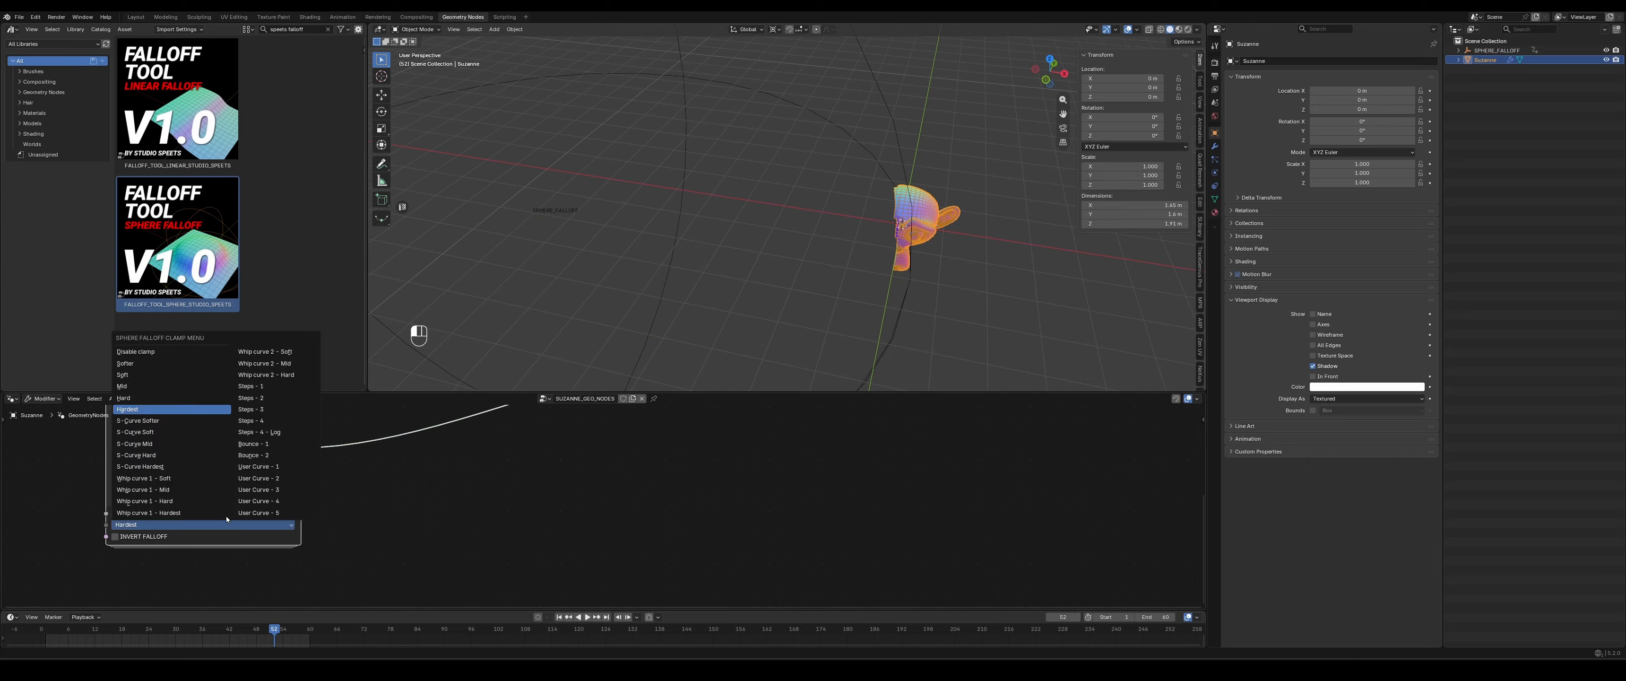
{"action": "left_click", "coordinate": [133, 353]}
- Move the SPHERE_FALLOFF empty to about X -4.8, Y -0.3 m, inspect the cut monkey mesh up close, and reselect the monkey
{"action": "left_click", "coordinate": [686, 181]}
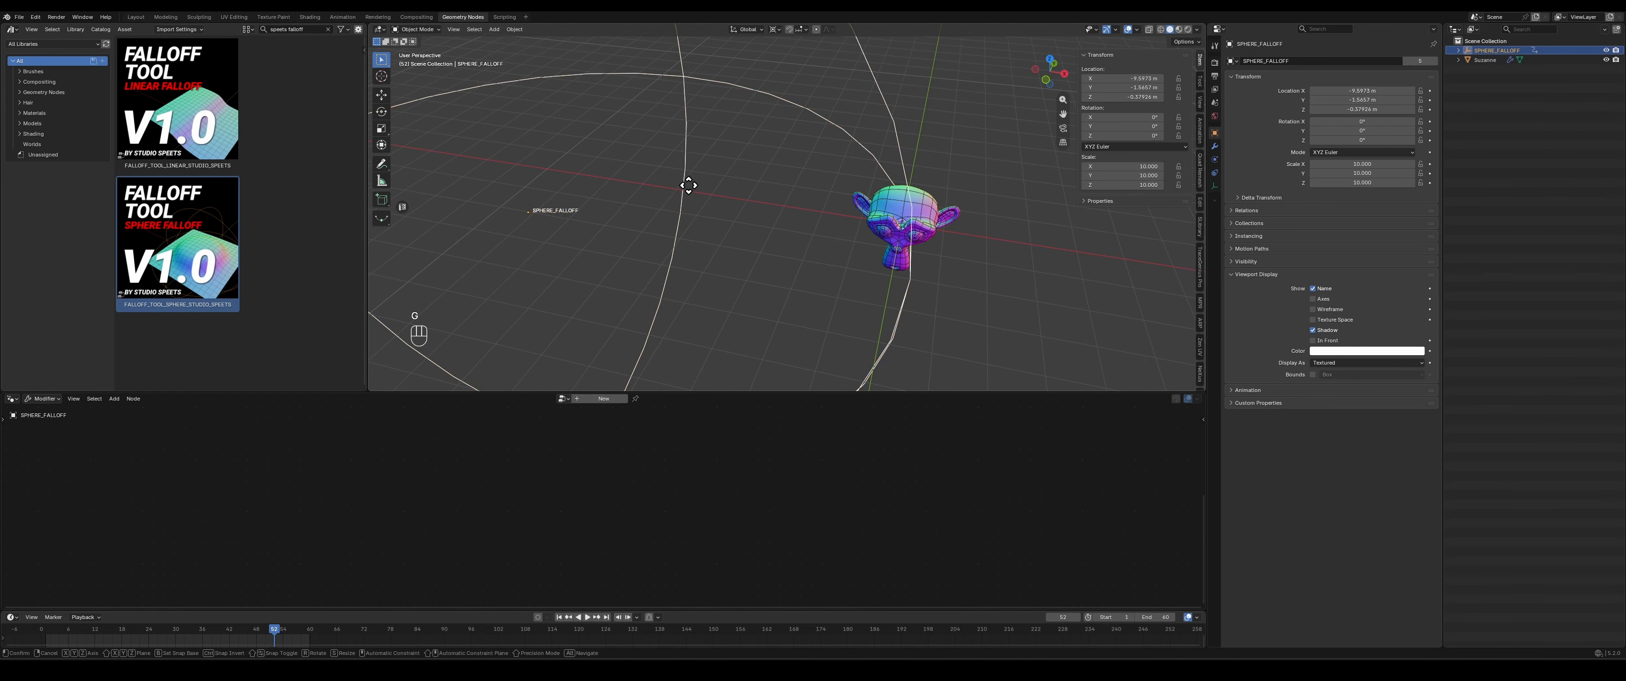
{"action": "key", "text": "g"}
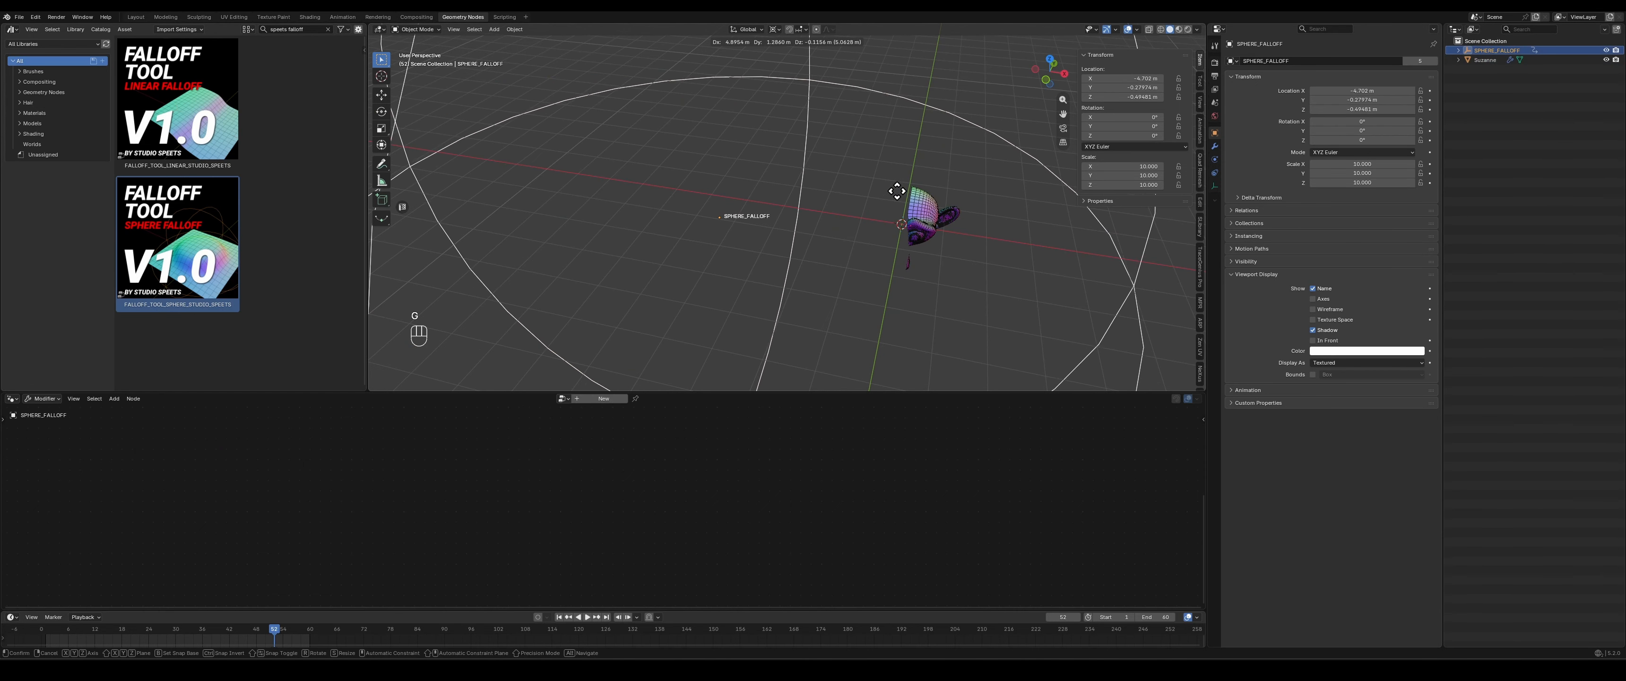
{"action": "left_click", "coordinate": [897, 193]}
{"action": "middle_click_drag", "start_coordinate": [896, 192], "coordinate": [832, 227]}
{"action": "scroll", "coordinate": [865, 221], "scroll_direction": "up", "scroll_amount": 5}
{"action": "left_click", "coordinate": [832, 229]}
- Collapse the sphere falloff node's CLAMP section and expand its SETTINGS section
{"action": "scroll", "coordinate": [554, 542], "scroll_direction": "down", "scroll_amount": 10}
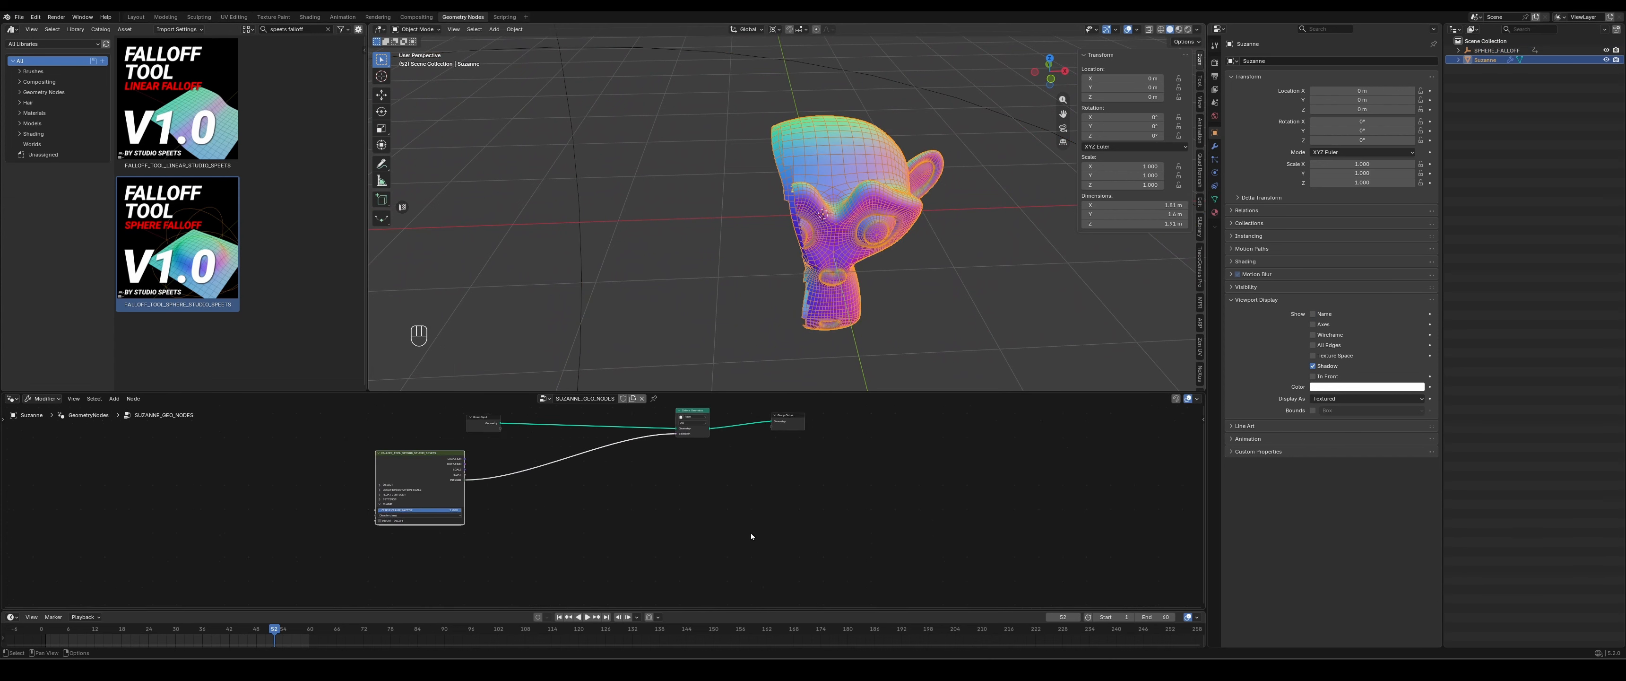
{"action": "scroll", "coordinate": [726, 455], "scroll_direction": "up", "scroll_amount": 8}
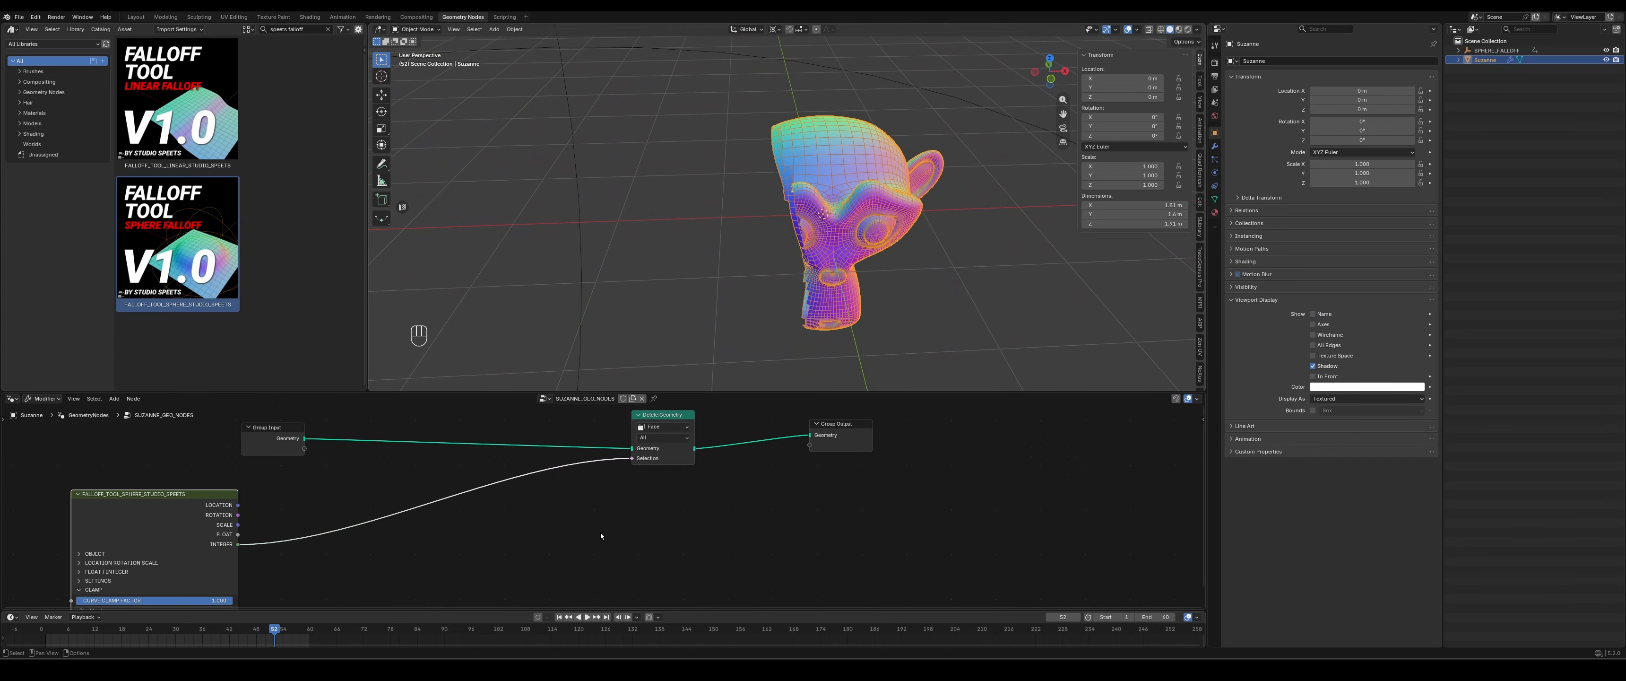
{"action": "middle_click_drag", "start_coordinate": [517, 556], "coordinate": [572, 526]}
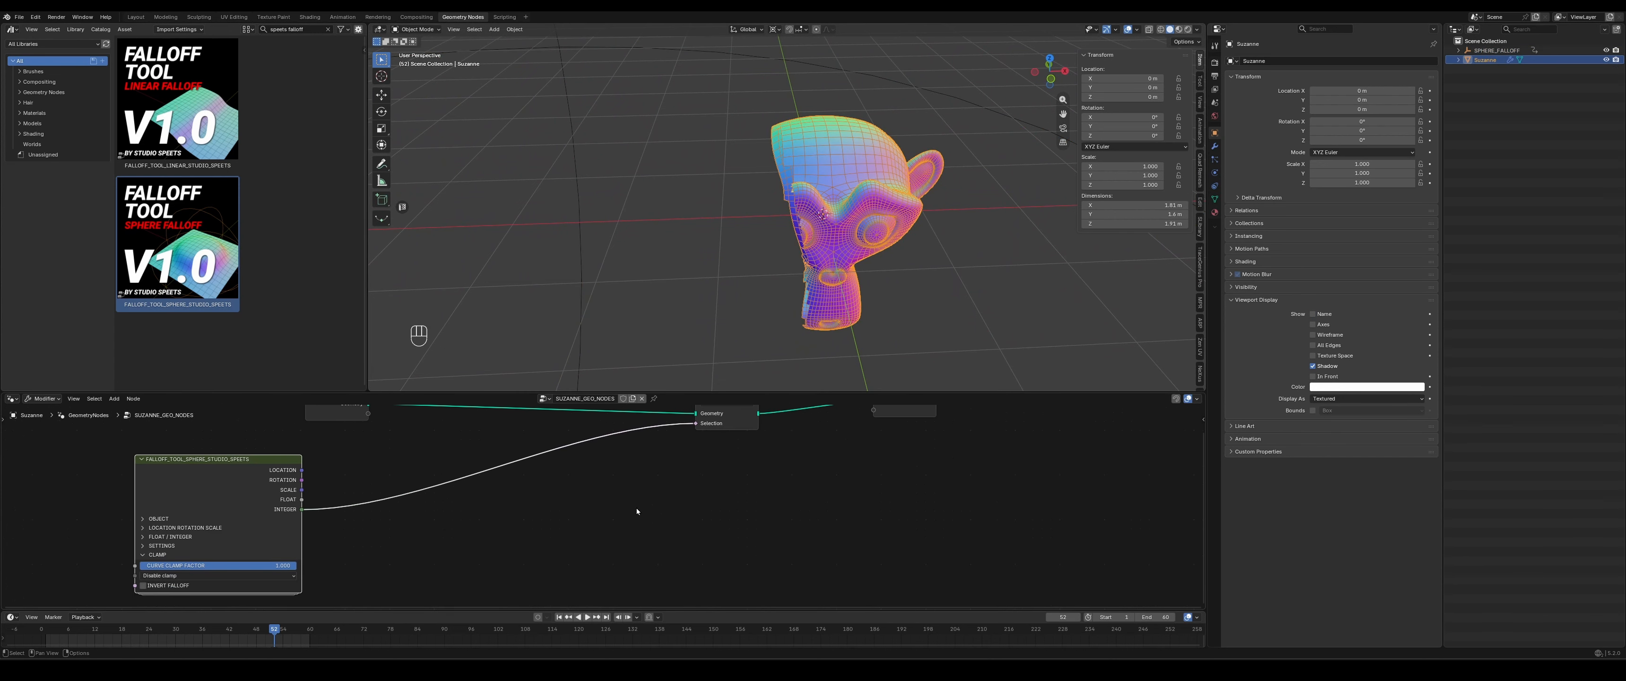
{"action": "middle_click_drag", "start_coordinate": [693, 477], "coordinate": [660, 493]}
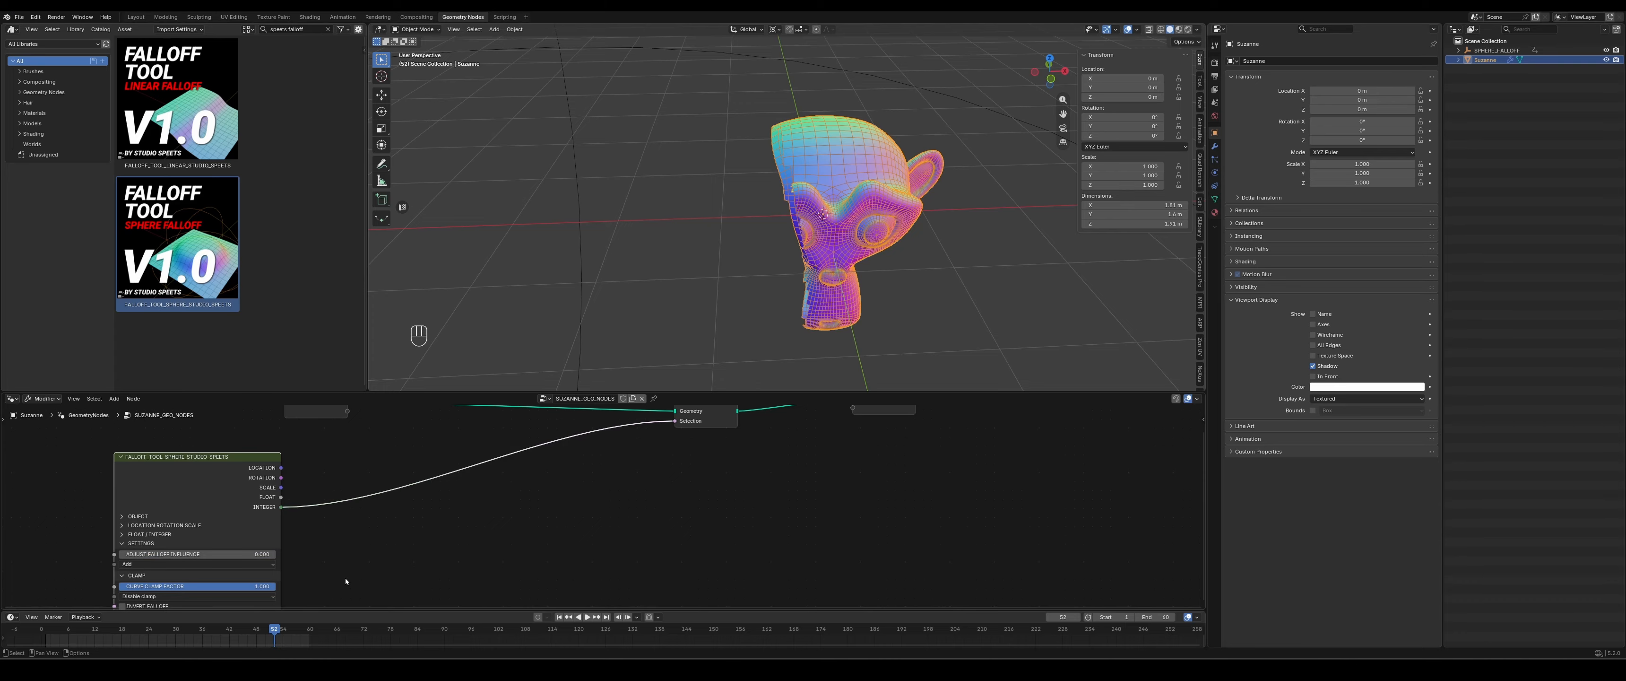
{"action": "left_click", "coordinate": [137, 578]}
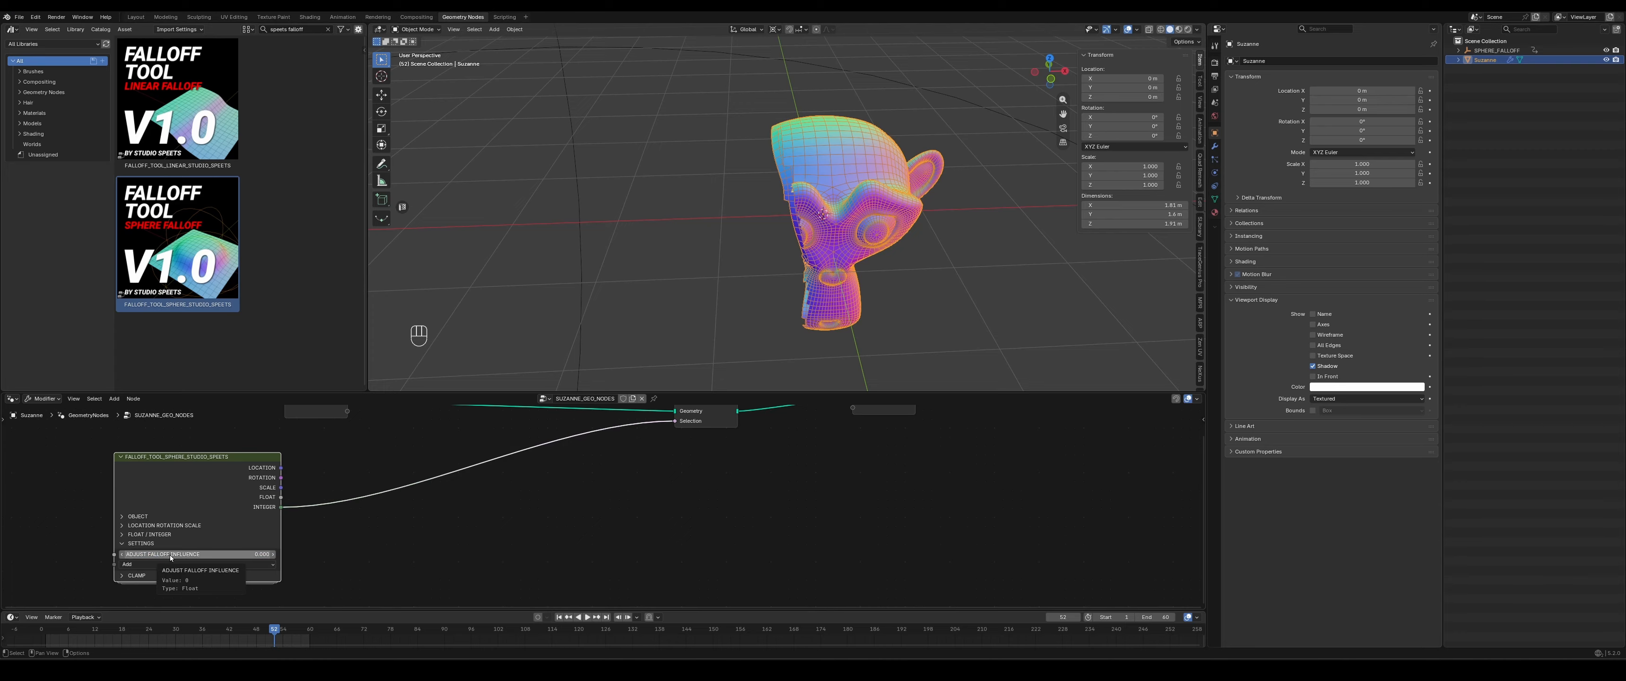
- Test the ADJUST FALLOFF INFLUENCE value on the monkey, return it to 0, and open the falloff math options
{"action": "mouse_move", "coordinate": [170, 557]}
{"action": "left_mouse_down"}
{"action": "mouse_move", "coordinate": [141, 557]}
{"action": "mouse_move", "coordinate": [171, 556]}
{"action": "left_mouse_up"}
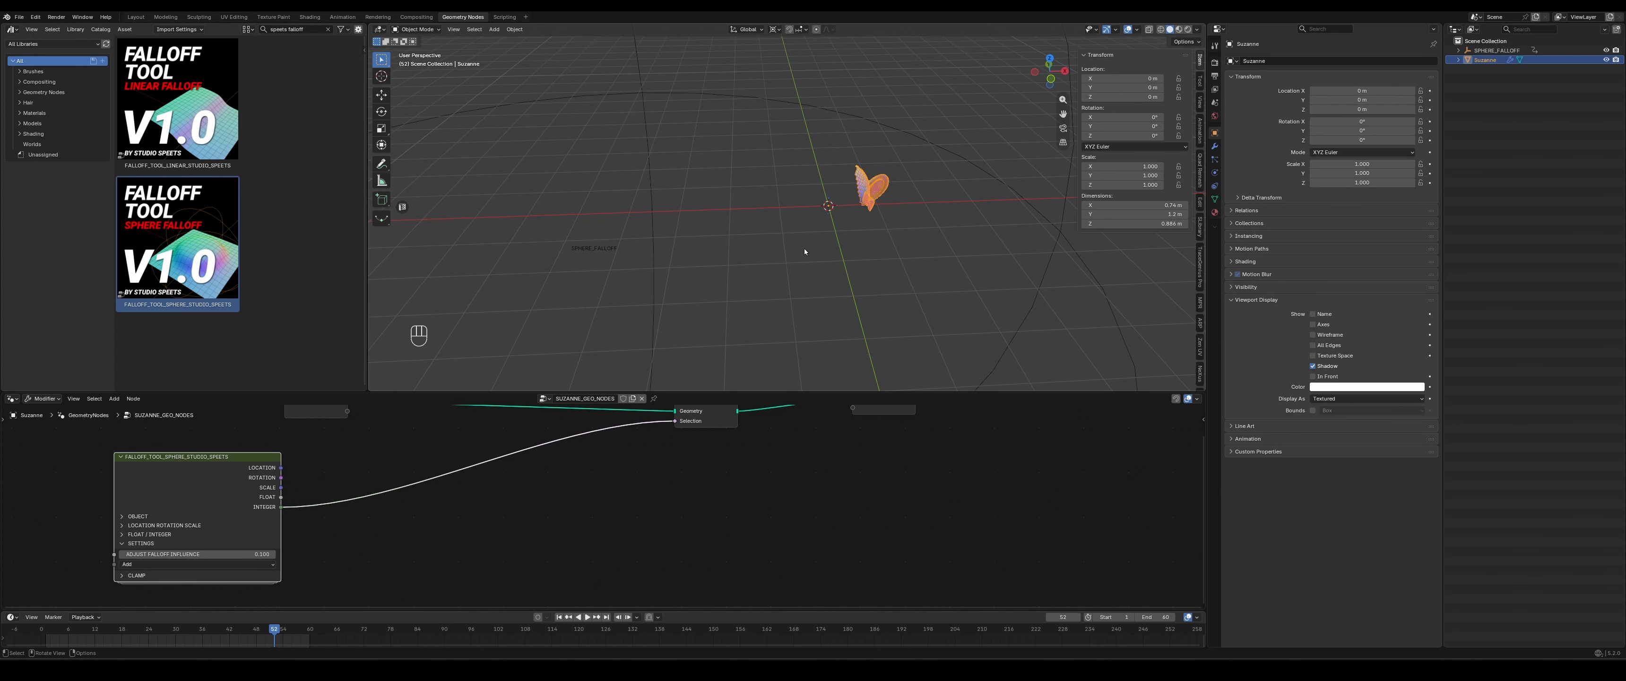
{"action": "left_click_drag", "start_coordinate": [195, 554], "coordinate": [187, 554], "text": "shift"}
{"action": "left_click", "coordinate": [130, 566]}
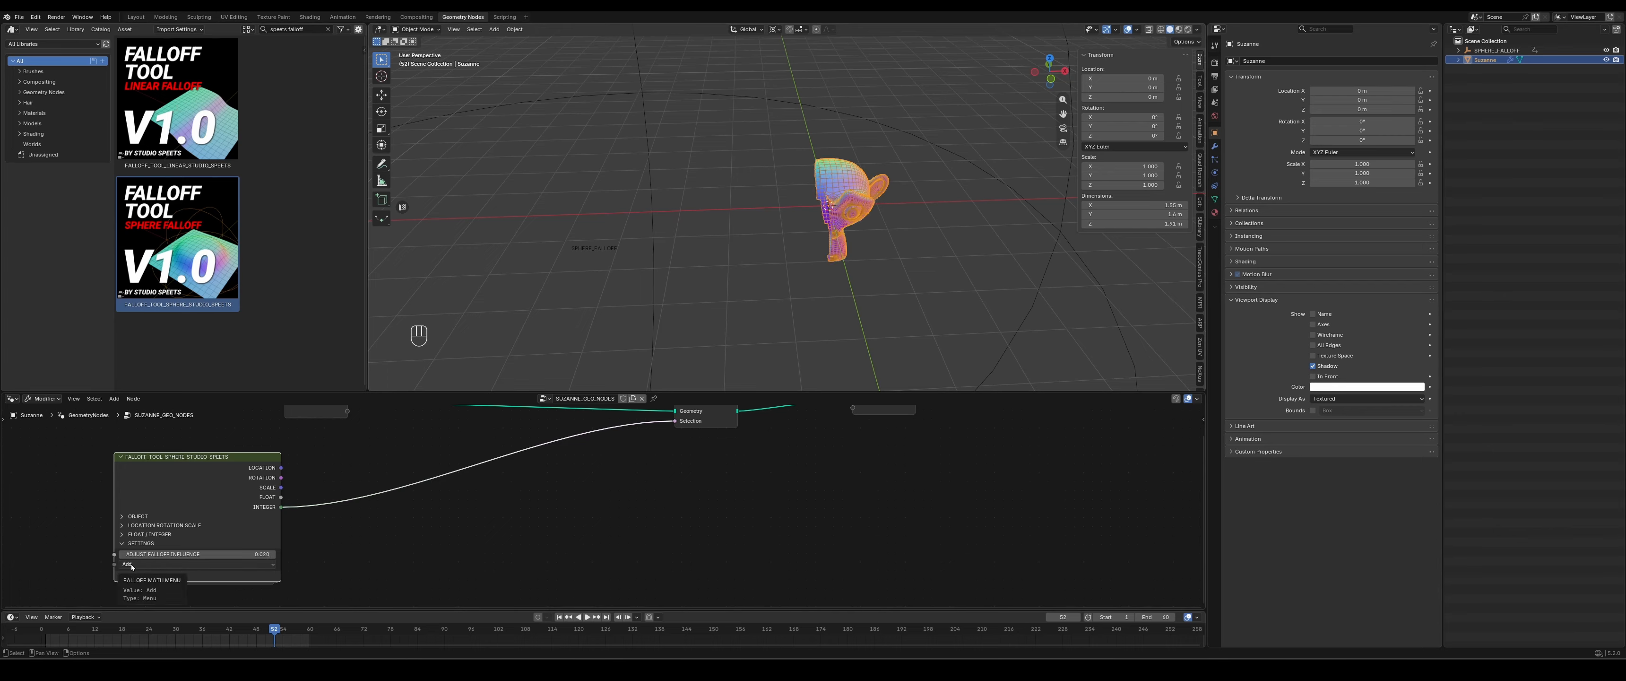
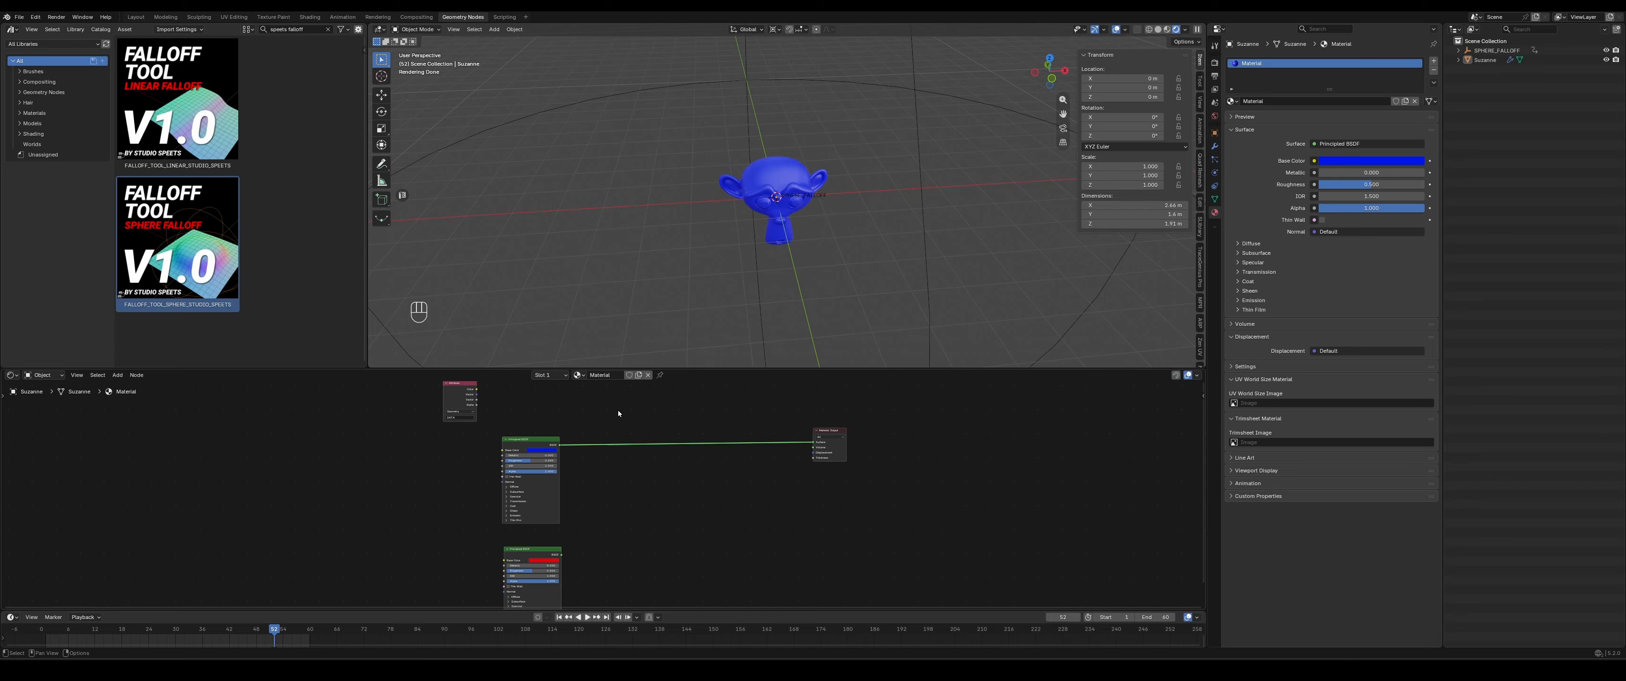
- Add a Mix Shader before the Material Output and feed it with the blue and red Principled BSDF nodes
{"action": "key", "text": "shift+a"}
{"action": "type", "text": "mix"}
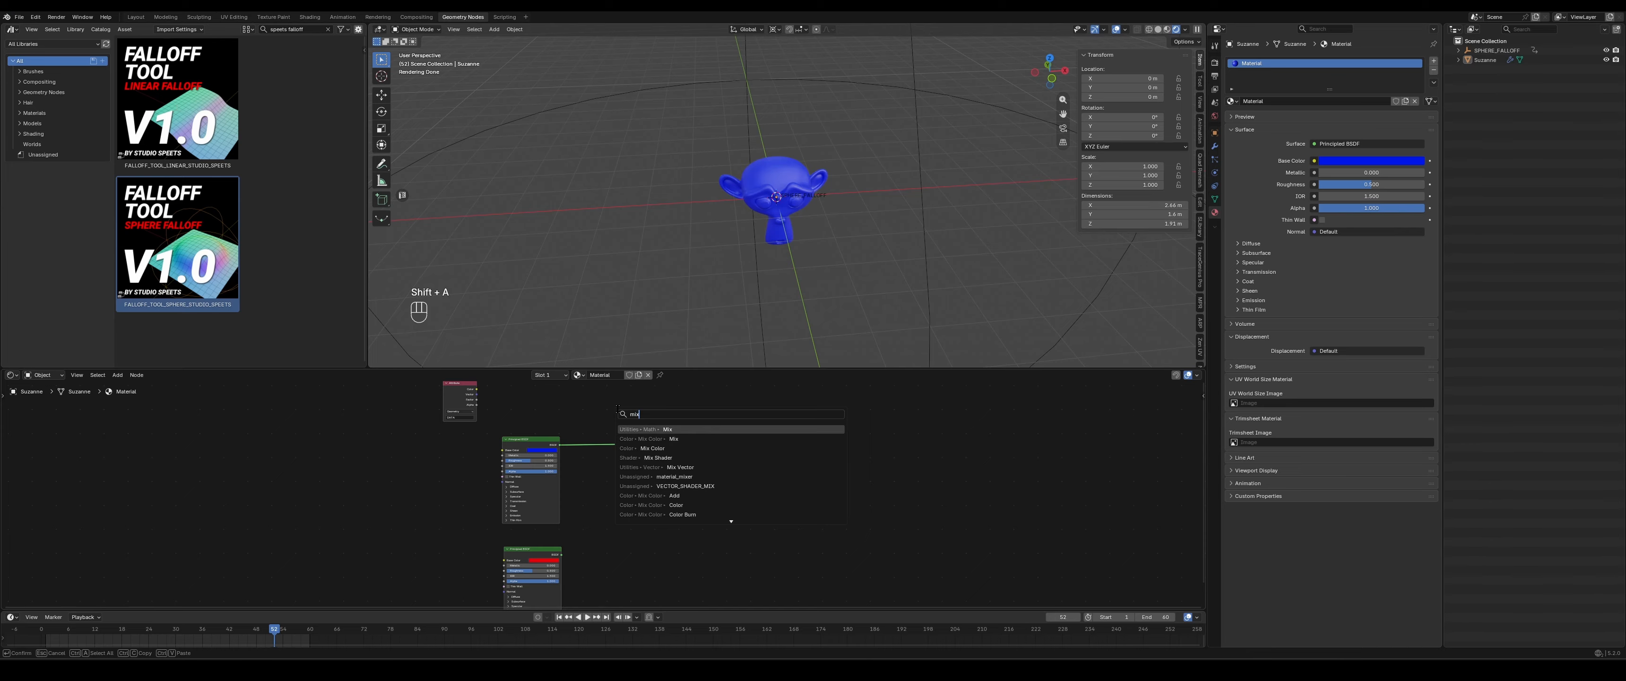
{"action": "type", "text": " shader"}
{"action": "key", "text": "Return"}
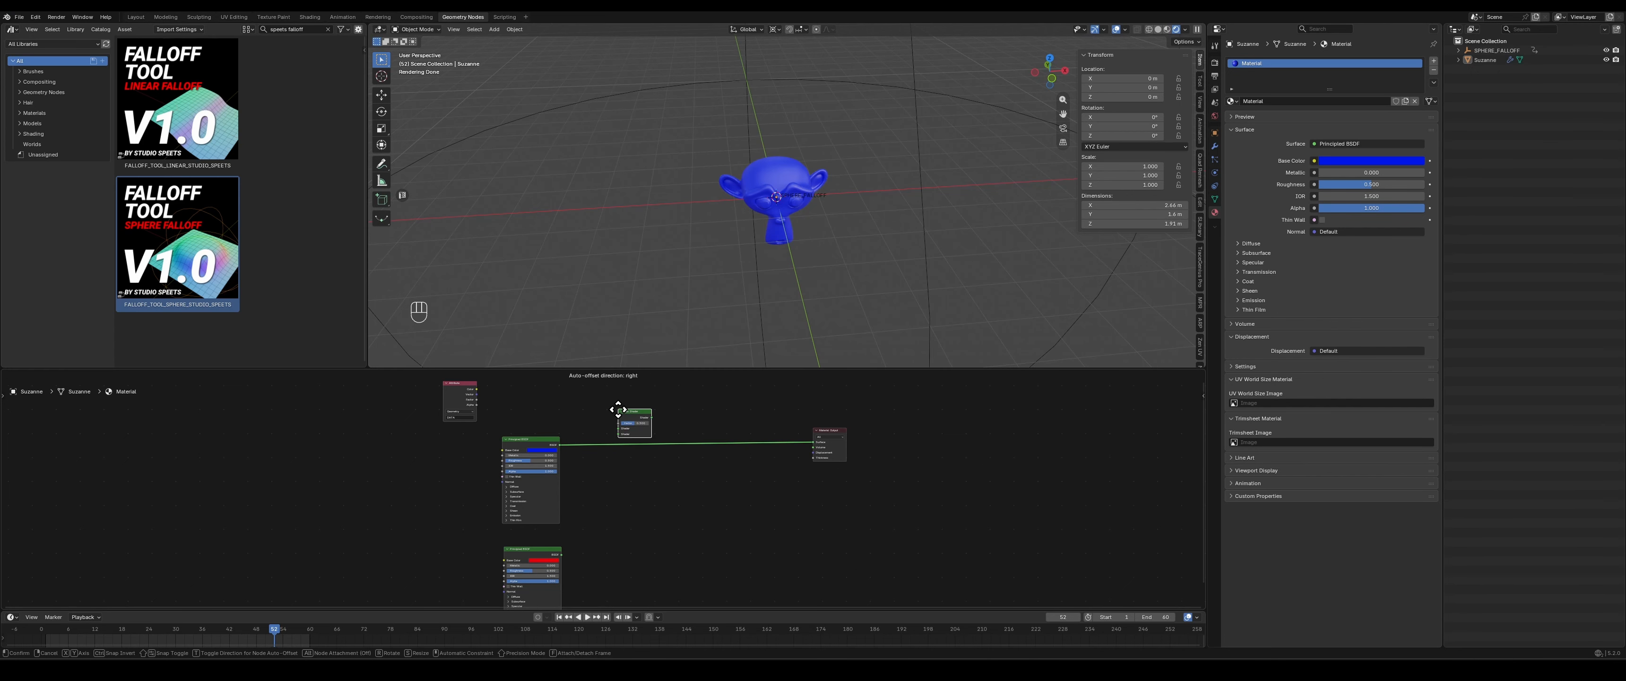
{"action": "left_click", "coordinate": [673, 436]}
{"action": "scroll", "coordinate": [655, 499], "scroll_direction": "up", "scroll_amount": 2}
{"action": "left_click_drag", "start_coordinate": [553, 564], "coordinate": [559, 561]}
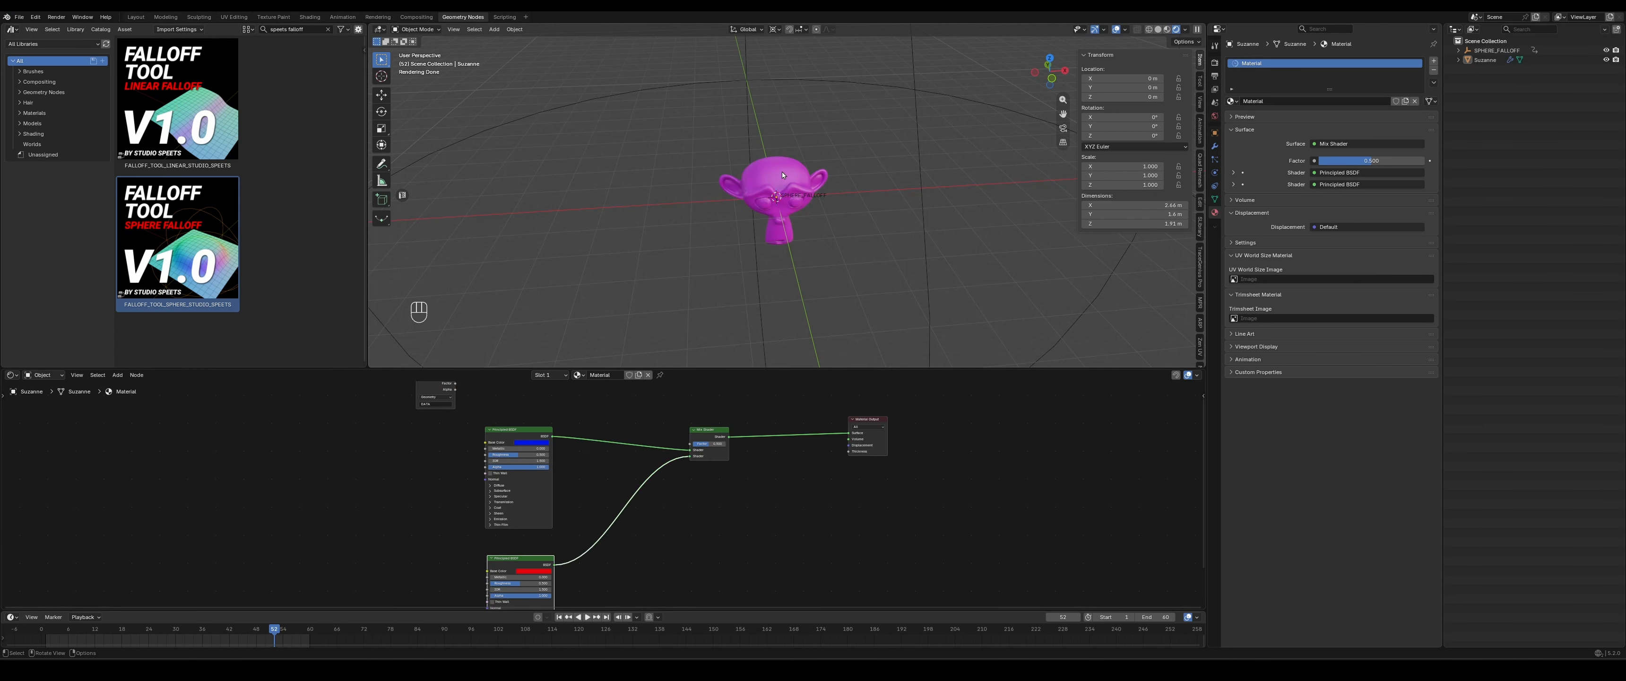
- Test the Mix Shader's factor at 1 and return it to 0.5
{"action": "scroll", "coordinate": [742, 429], "scroll_direction": "up", "scroll_amount": 3}
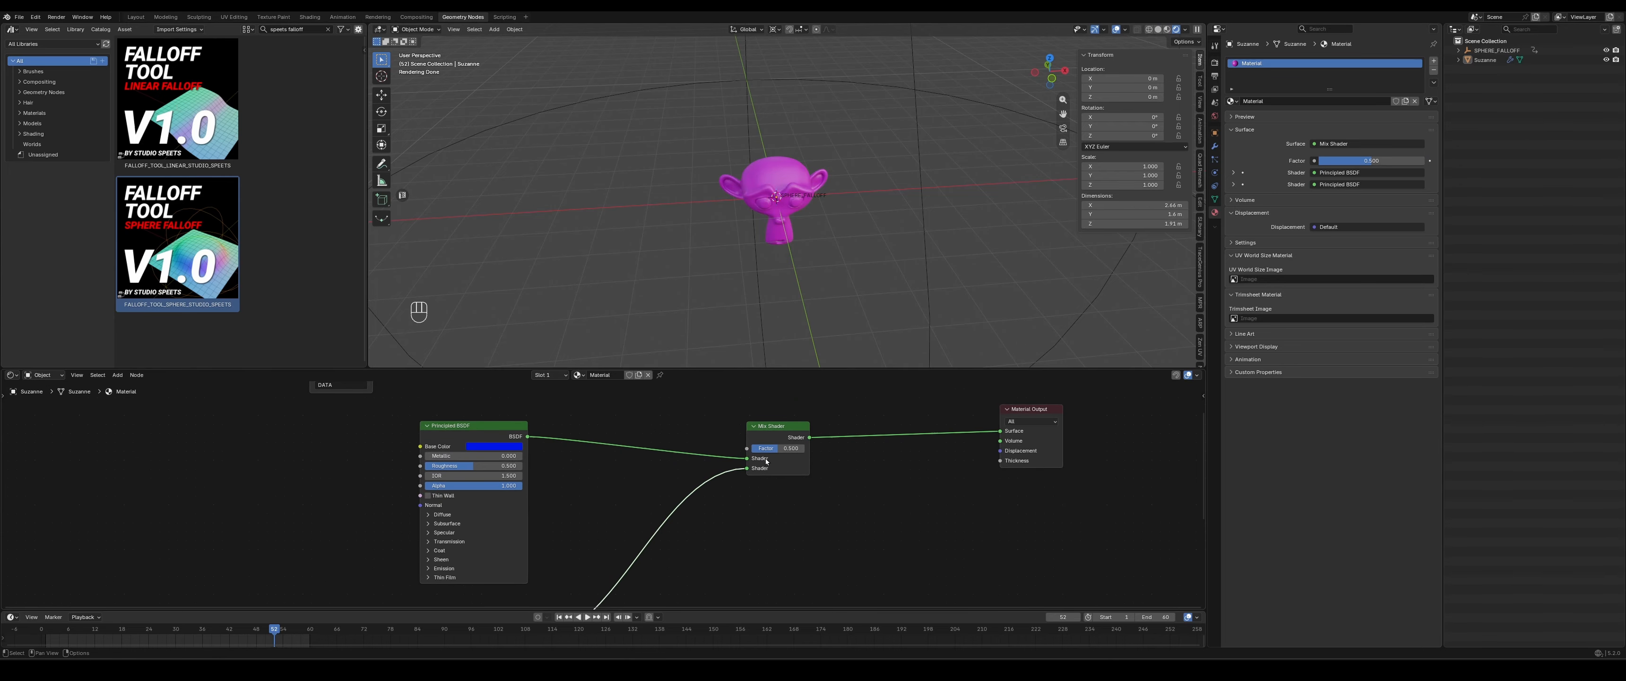
{"action": "mouse_move", "coordinate": [837, 577]}
{"action": "middle_mouse_down"}
{"action": "mouse_move", "coordinate": [823, 485]}
{"action": "mouse_move", "coordinate": [831, 556]}
{"action": "middle_mouse_up"}
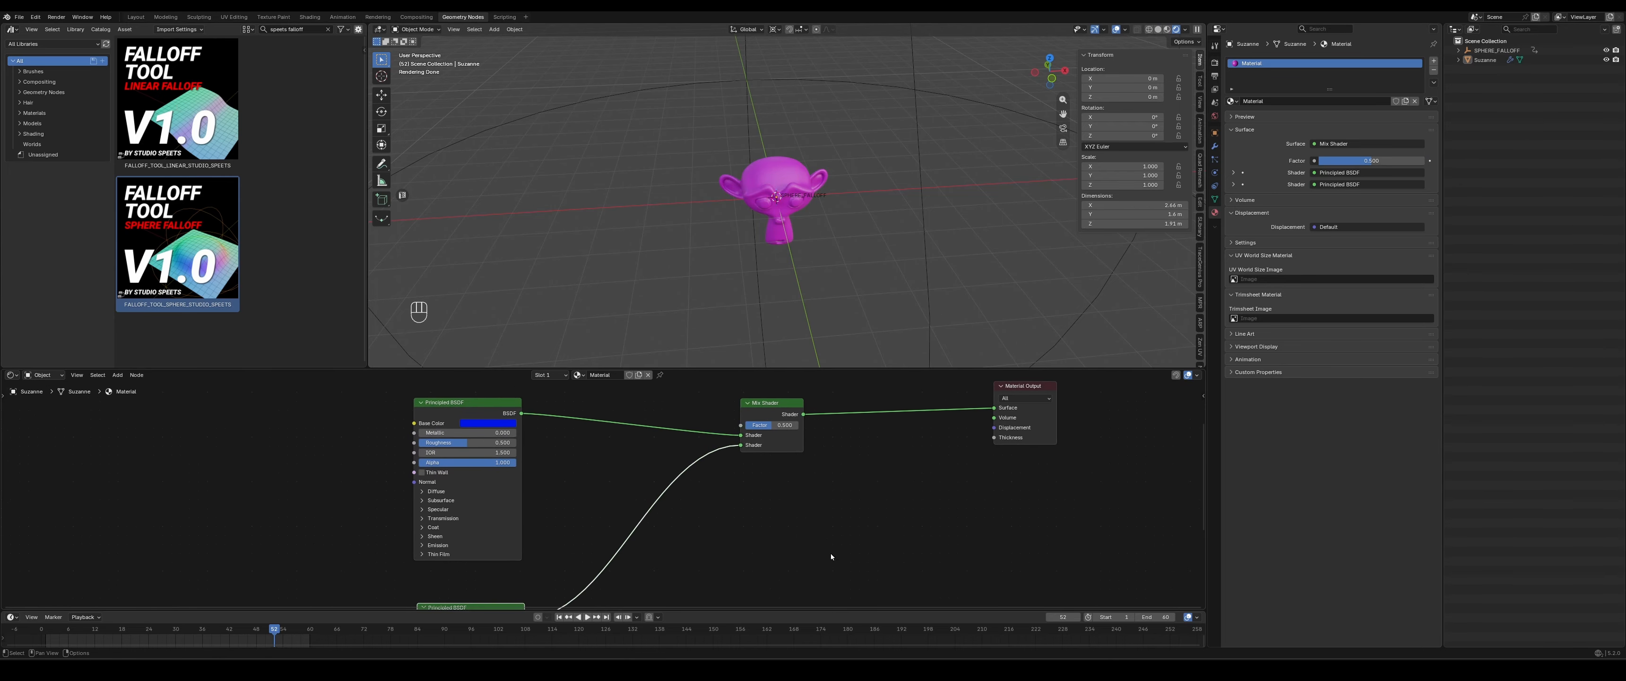
{"action": "left_click_drag", "start_coordinate": [747, 424], "coordinate": [798, 425]}
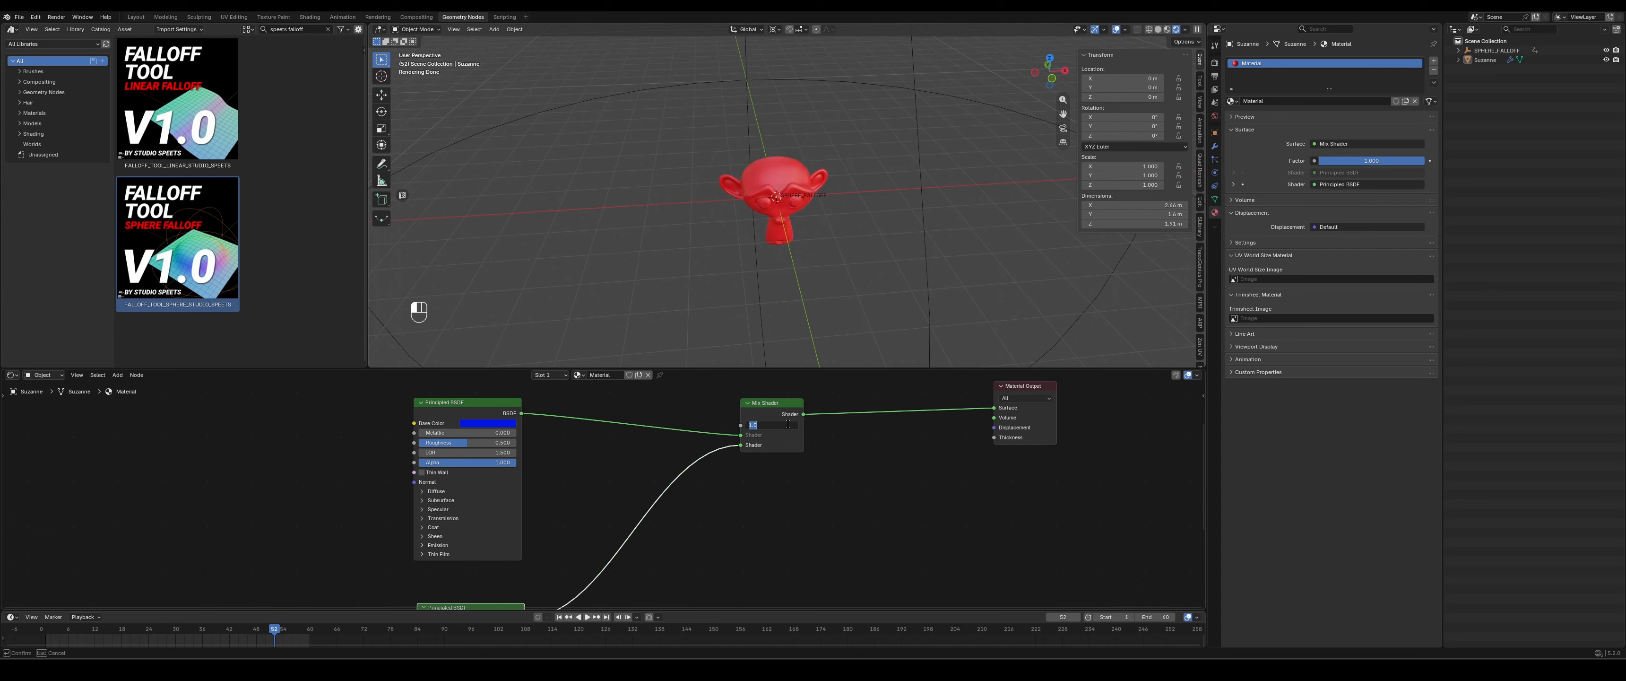
{"action": "key", "text": "Return"}
- Move the DATA Attribute node above the blue shader and link its Factor output to the Mix Shader's Factor
{"action": "middle_click_drag", "start_coordinate": [557, 412], "coordinate": [604, 492]}
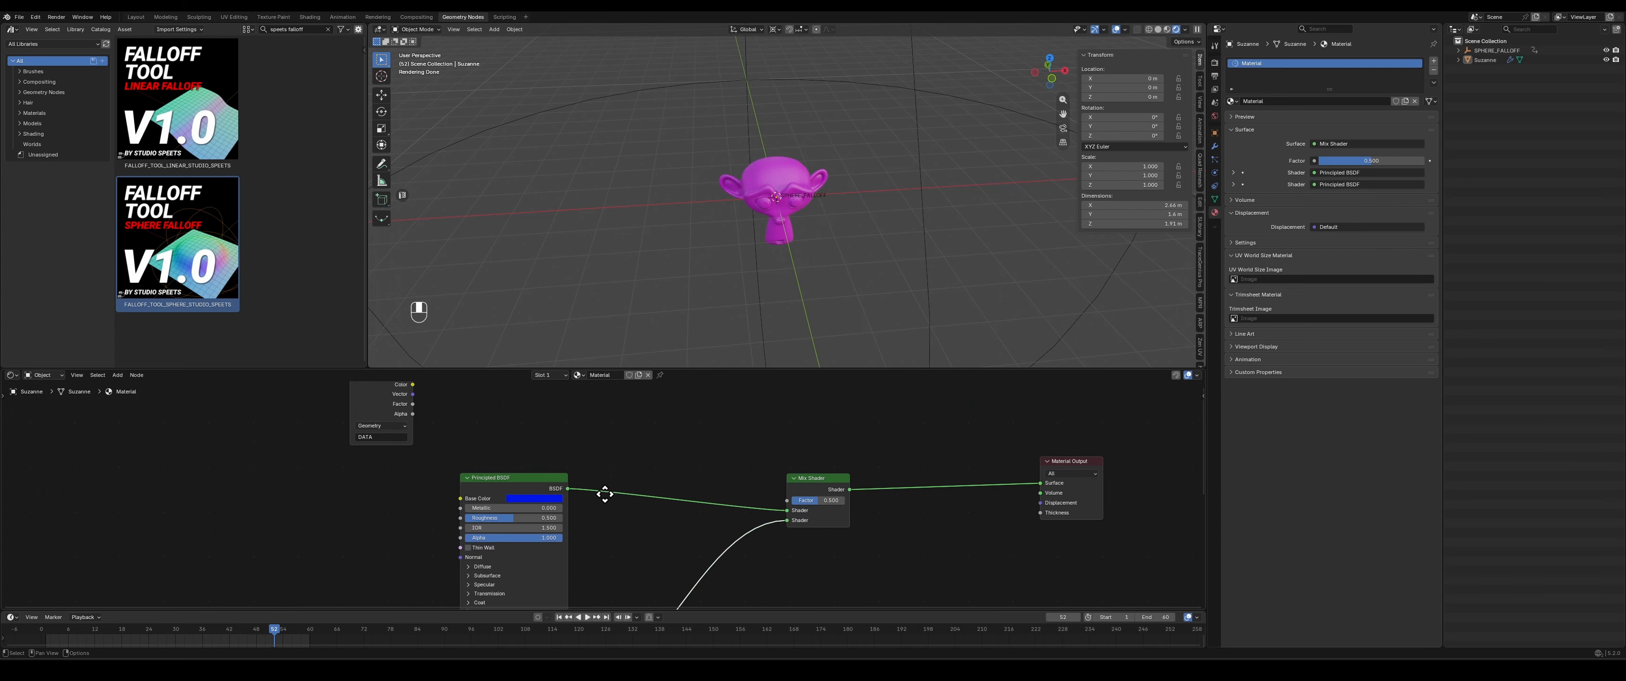
{"action": "middle_click_drag", "start_coordinate": [518, 425], "coordinate": [494, 455]}
{"action": "key", "text": "g"}
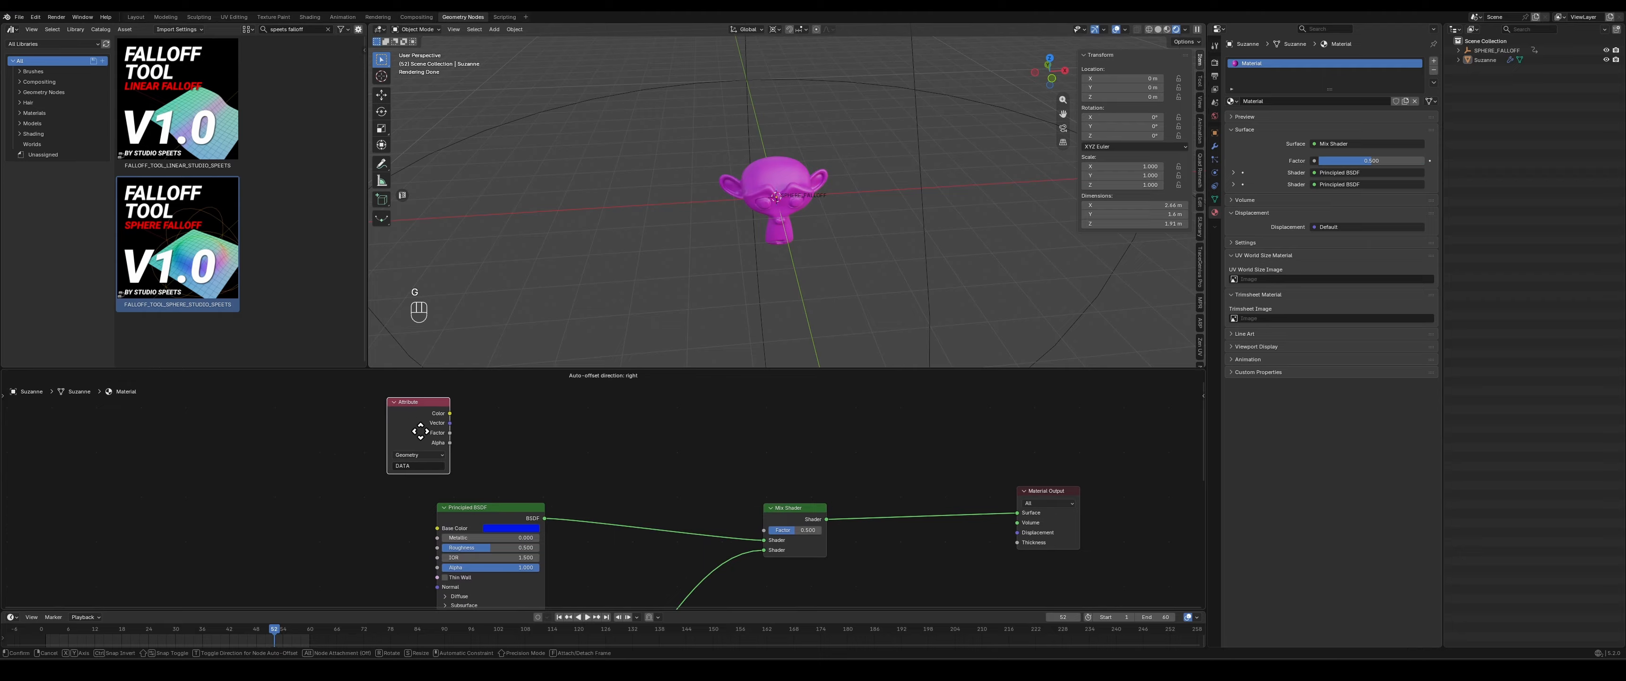
{"action": "left_click", "coordinate": [493, 413]}
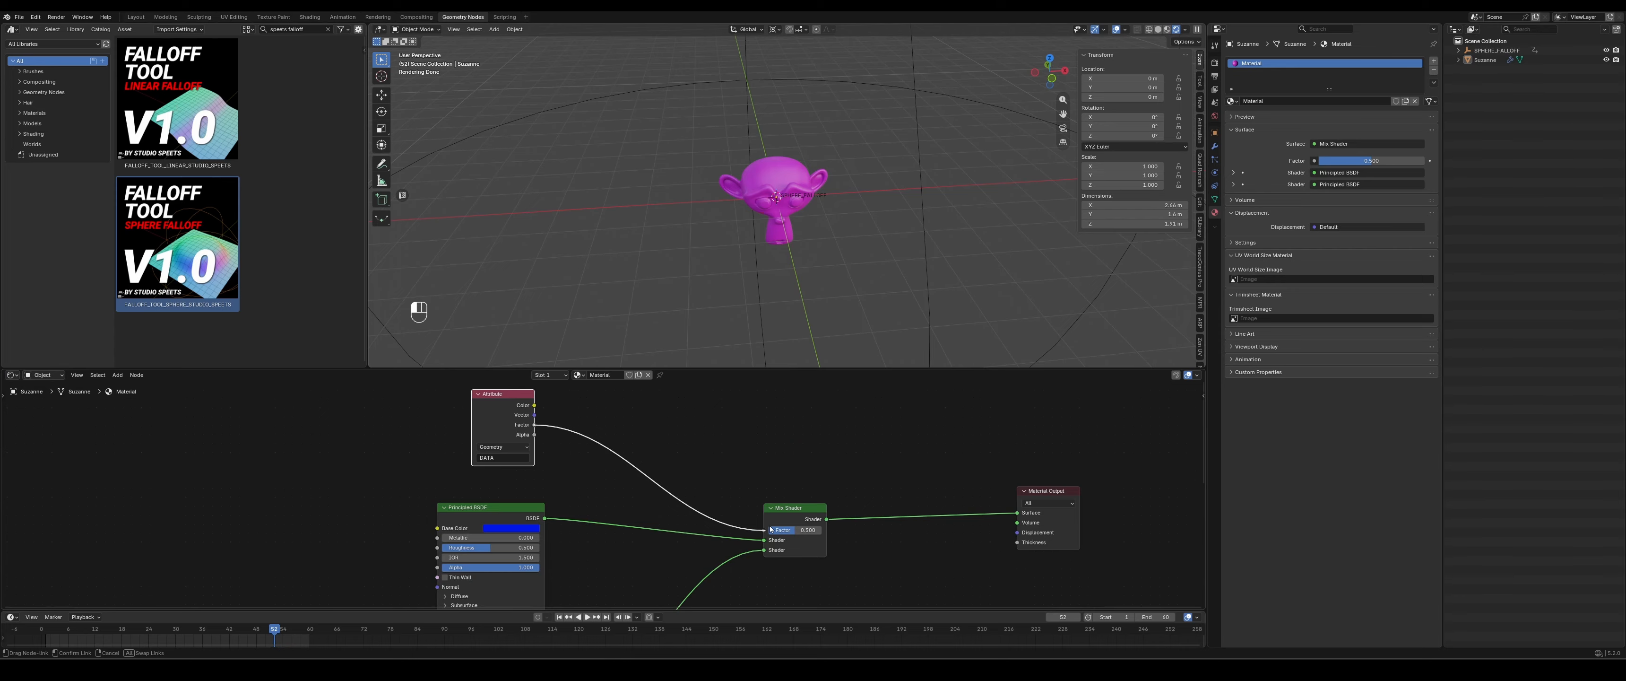
- Move the SPHERE_FALLOFF empty to about X 8.3, Y -1.2 m and inspect the colour blend on the monkey
{"action": "left_click", "coordinate": [960, 99]}
{"action": "key", "text": "g"}
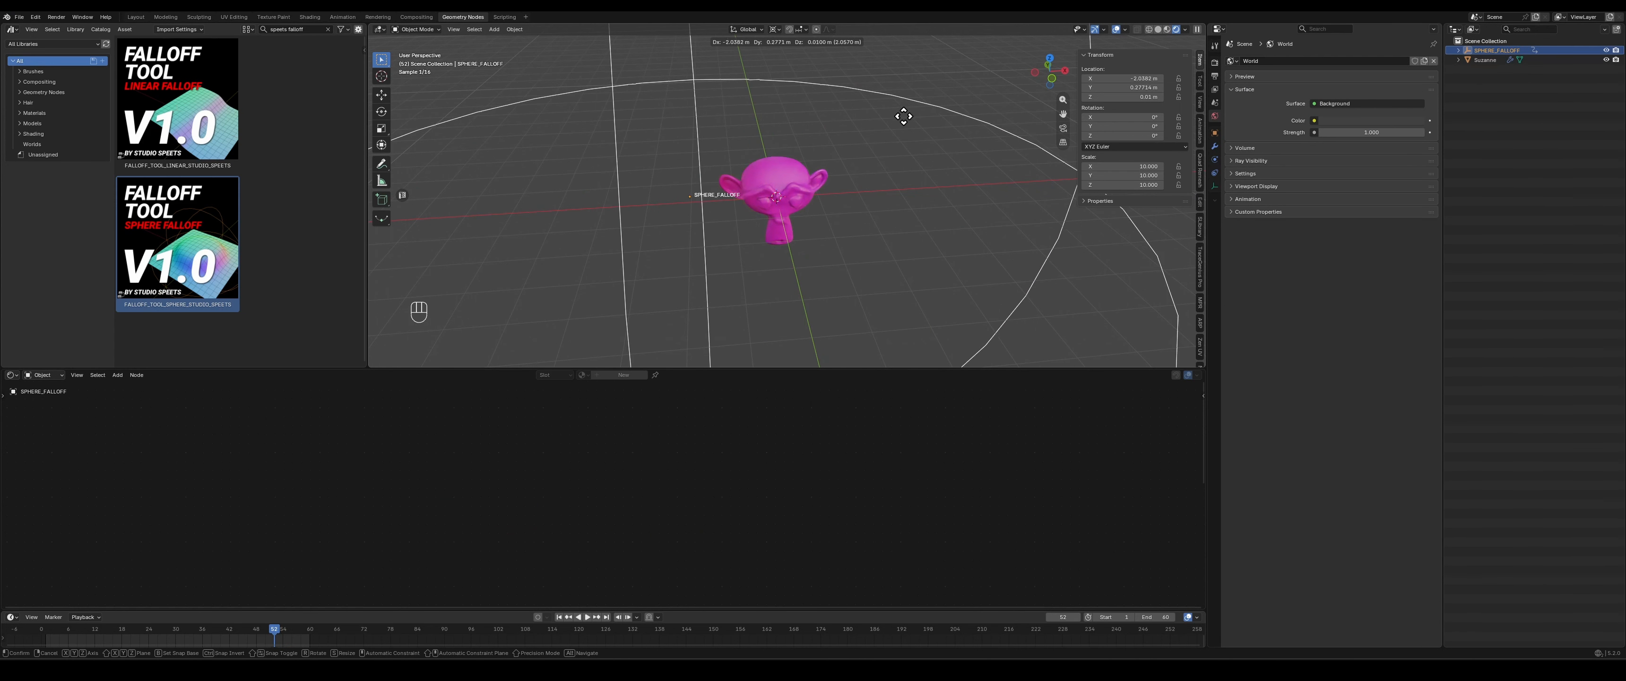
{"action": "left_click", "coordinate": [483, 120]}
{"action": "scroll", "coordinate": [803, 190], "scroll_direction": "up", "scroll_amount": 5}
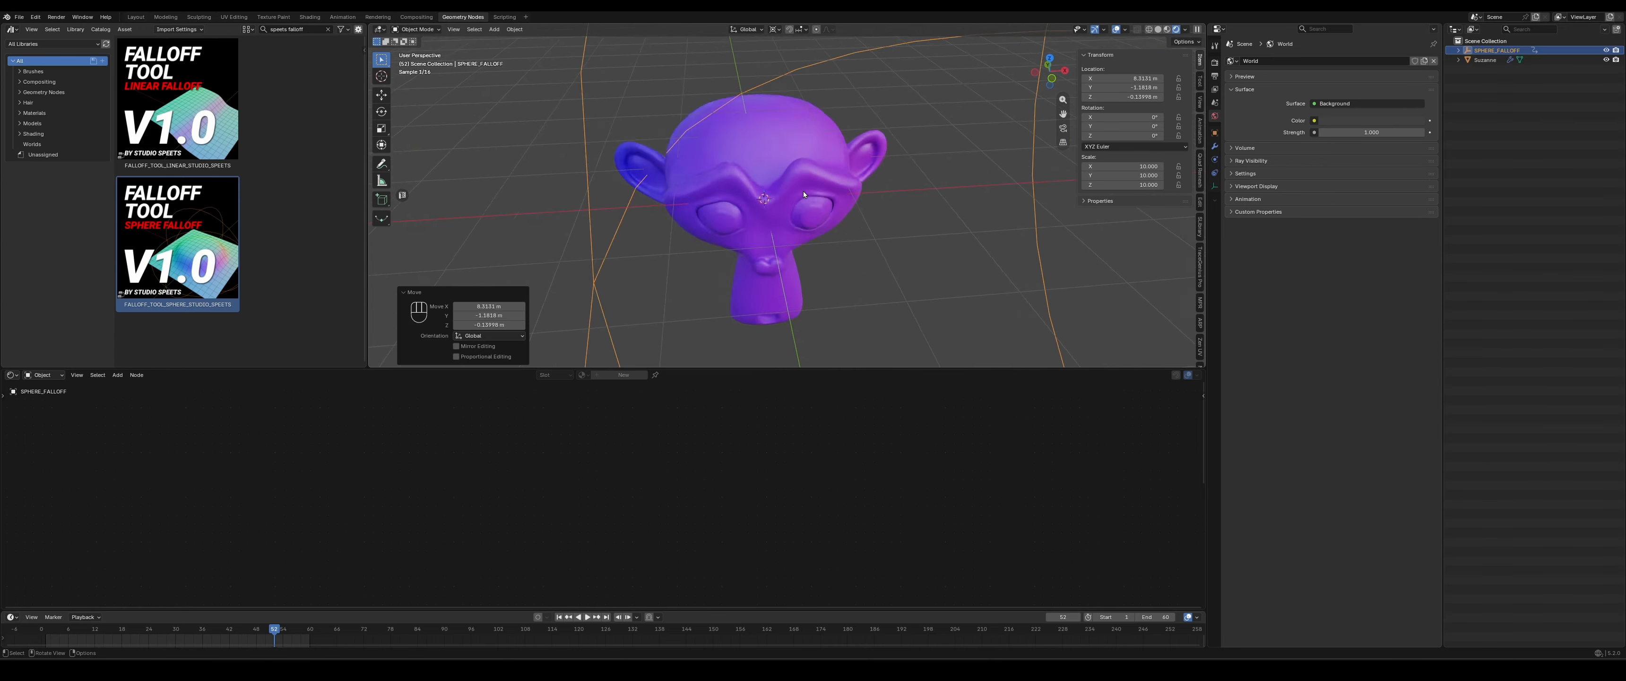
{"action": "scroll", "coordinate": [803, 191], "scroll_direction": "down", "scroll_amount": 5}
- Snap the SPHERE_FALLOFF empty to the 3D cursor and reselect the monkey
{"action": "key", "text": "shift+s"}
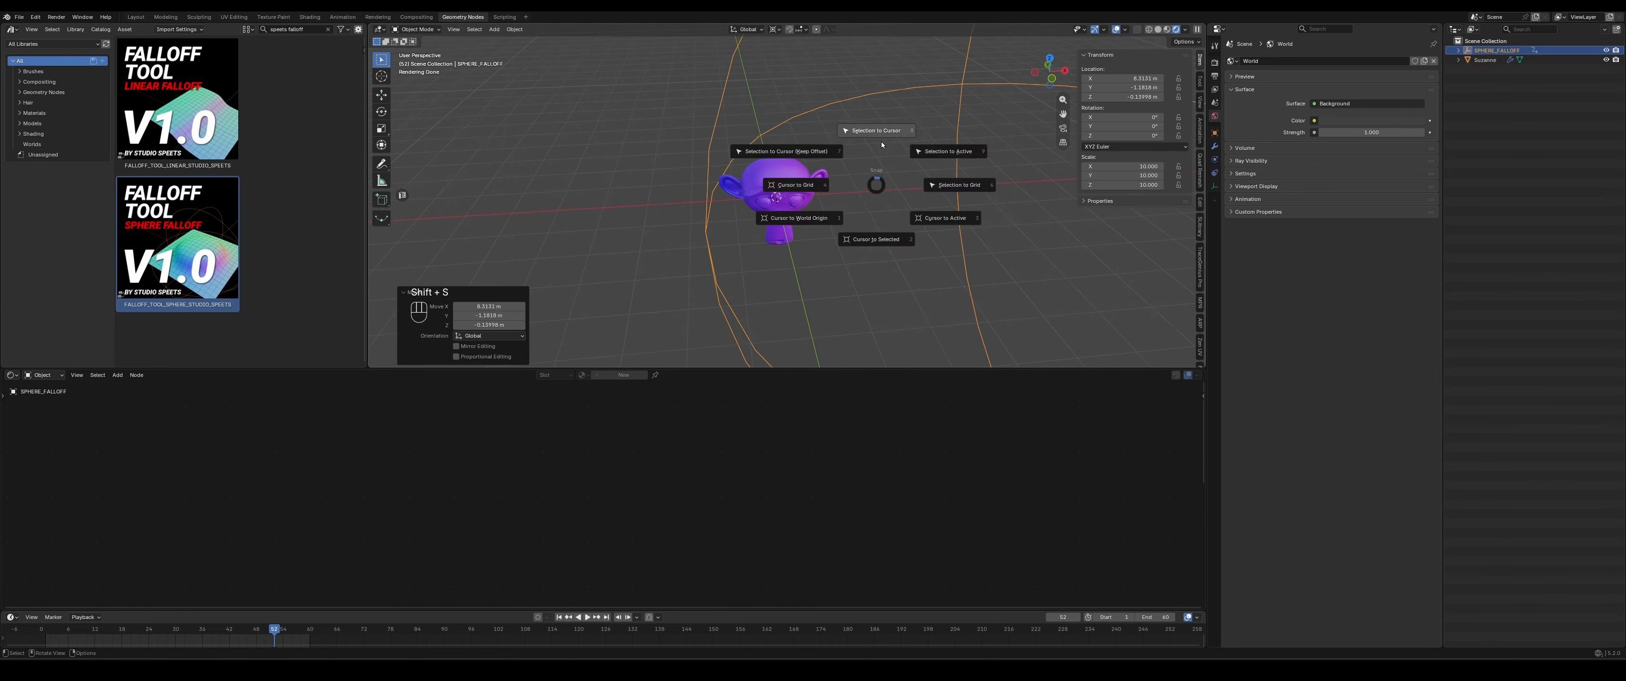
{"action": "left_click", "coordinate": [882, 145]}
{"action": "left_click", "coordinate": [776, 183]}
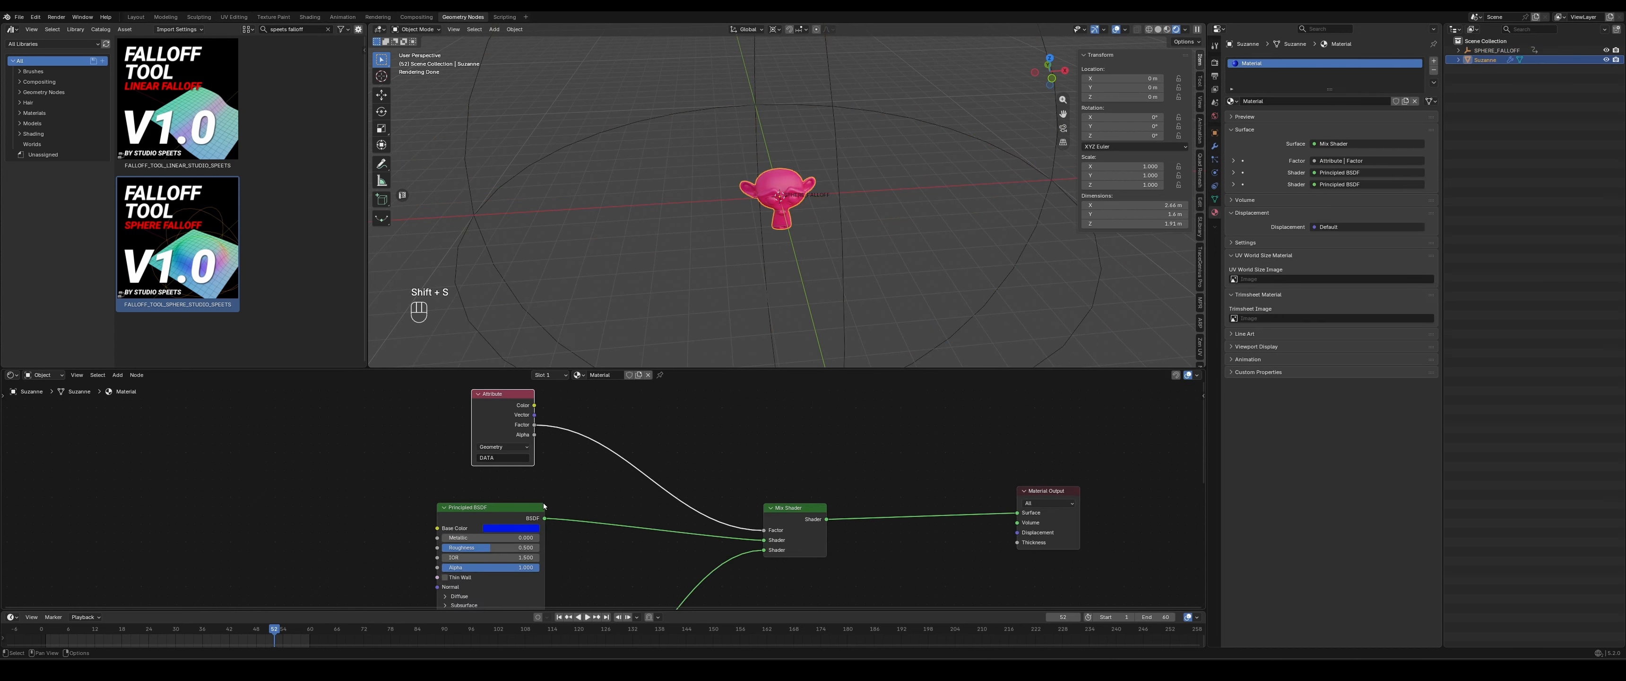
- Switch the lower node editor from the Shader Editor to the Geometry Node Editor and bring the sphere falloff node into view
{"action": "left_click", "coordinate": [11, 376]}
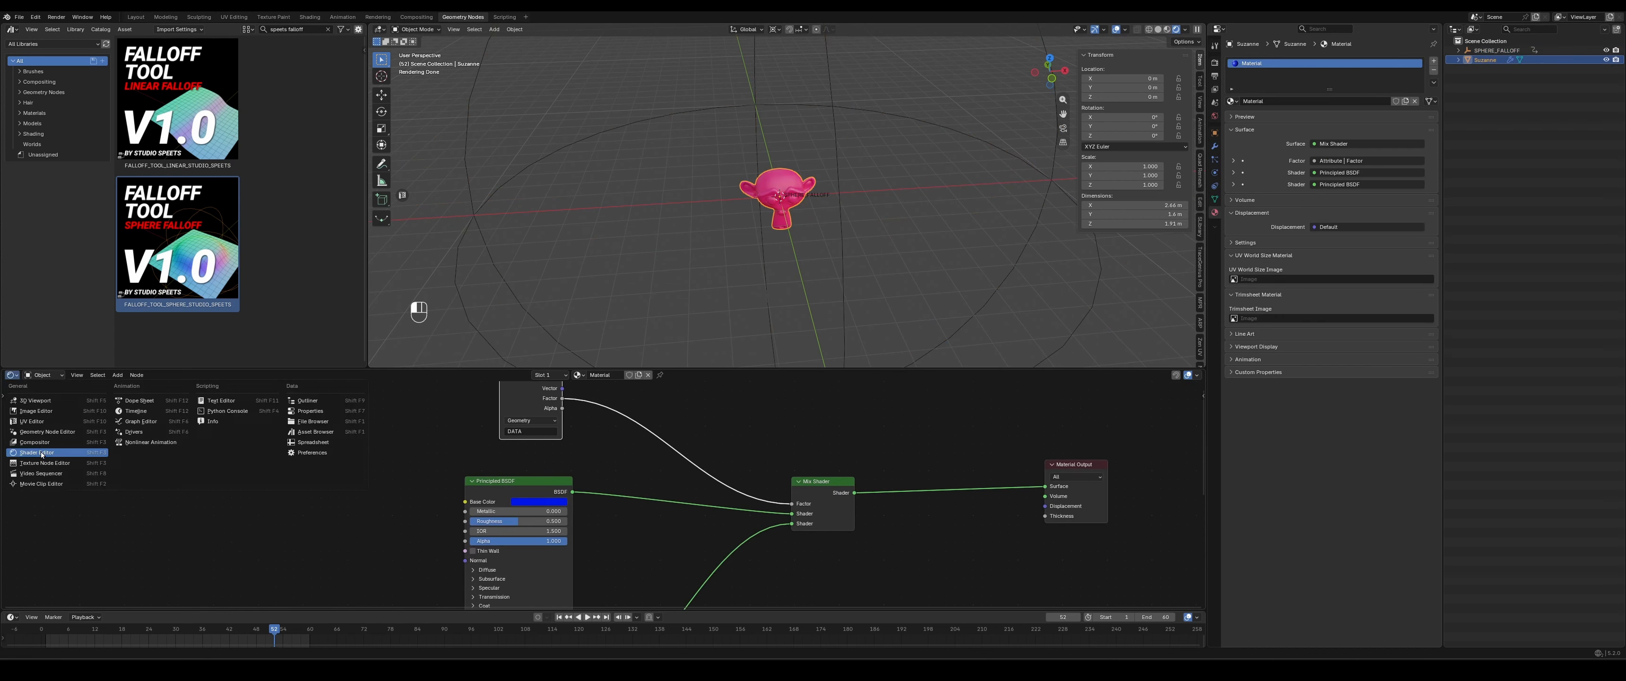
{"action": "left_click", "coordinate": [49, 434]}
{"action": "middle_click_drag", "start_coordinate": [570, 536], "coordinate": [723, 505]}
{"action": "scroll", "coordinate": [596, 496], "scroll_direction": "up", "scroll_amount": 5}
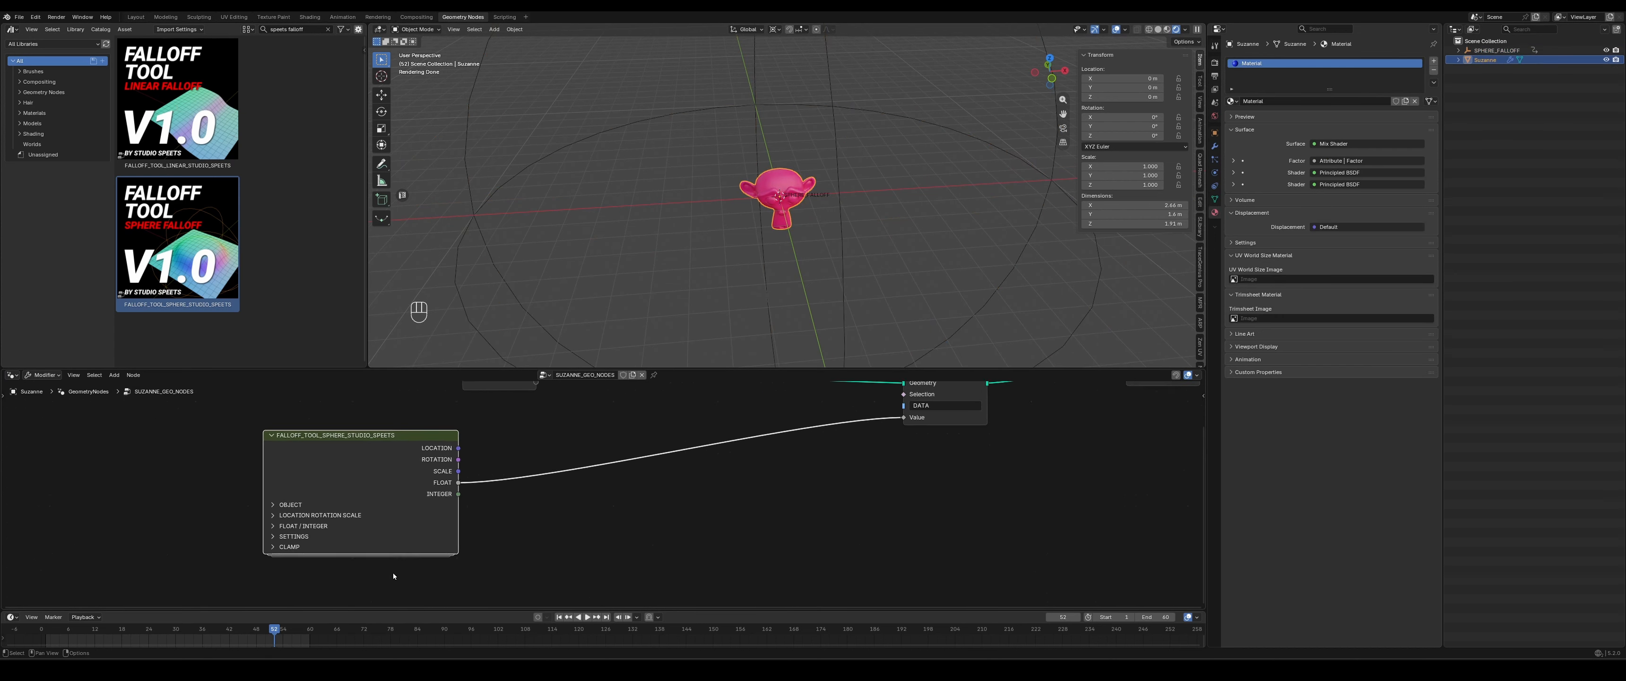
- Expand the sphere falloff node's CLAMP section and set its clamp curve to Steps - 4
{"action": "left_click", "coordinate": [276, 554]}
{"action": "scroll", "coordinate": [290, 543], "scroll_direction": "down", "scroll_amount": 3, "text": "shift"}
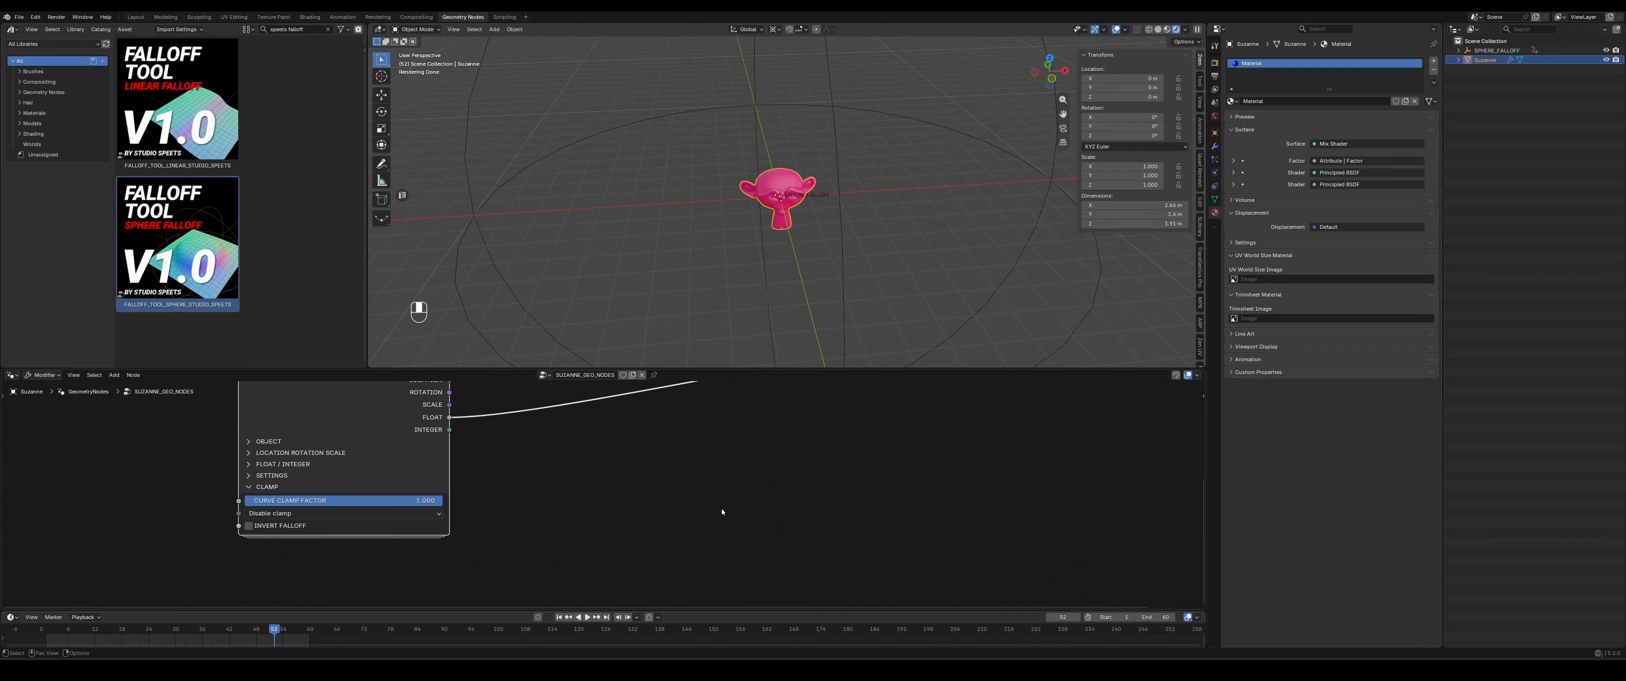
{"action": "left_click", "coordinate": [289, 513]}
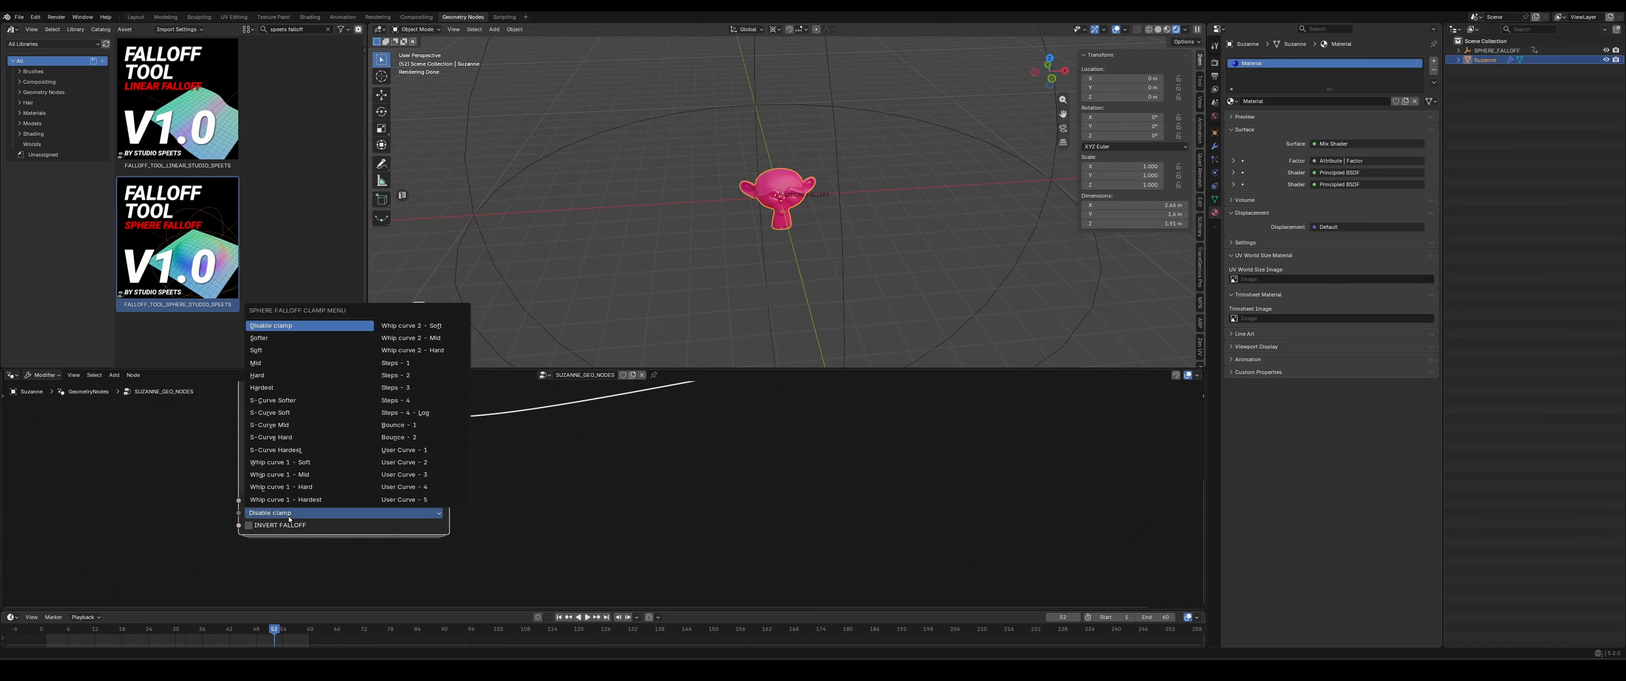
{"action": "left_click", "coordinate": [429, 400]}
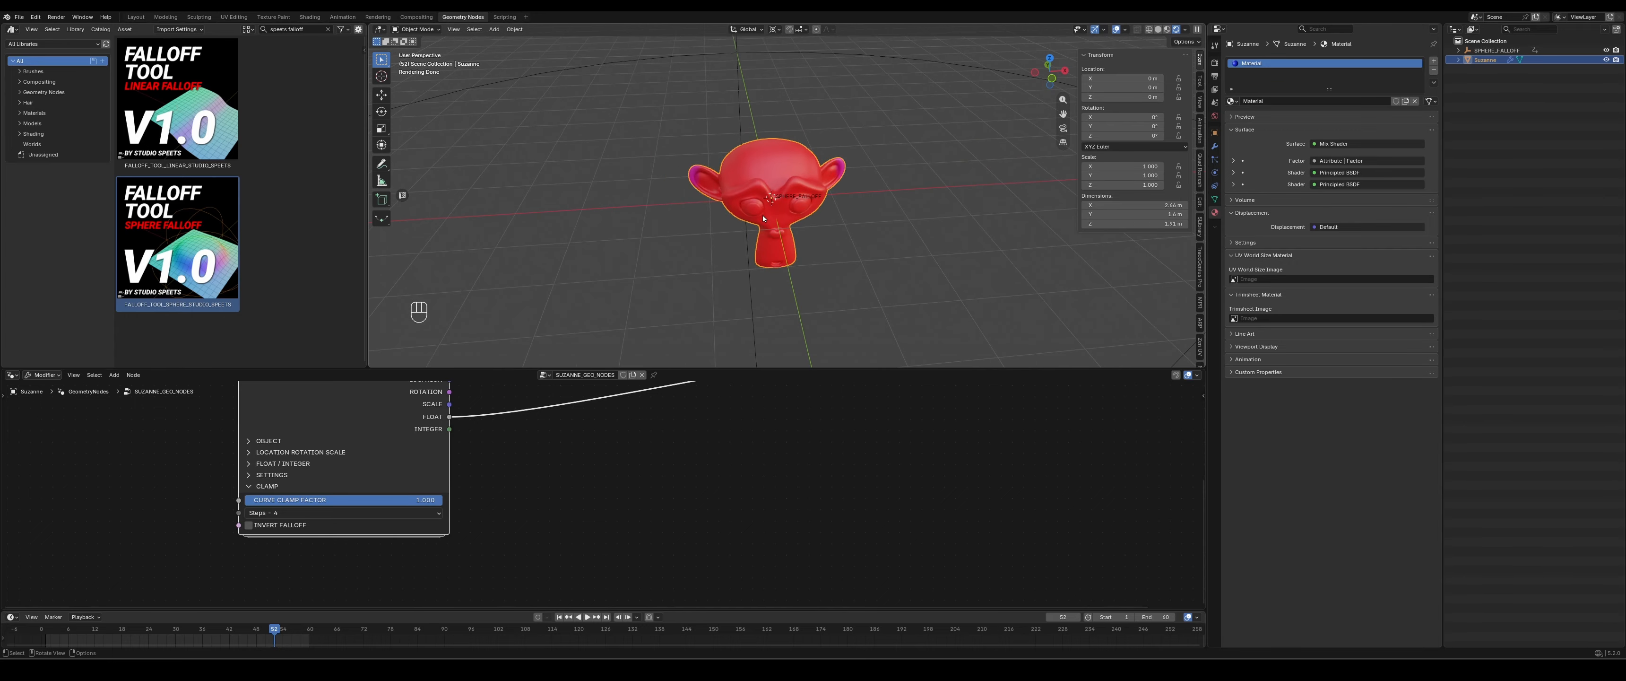
- Move the SPHERE_FALLOFF empty to the monkey's negative X side and scale it down to slightly larger than the monkey
{"action": "left_click", "coordinate": [931, 132]}
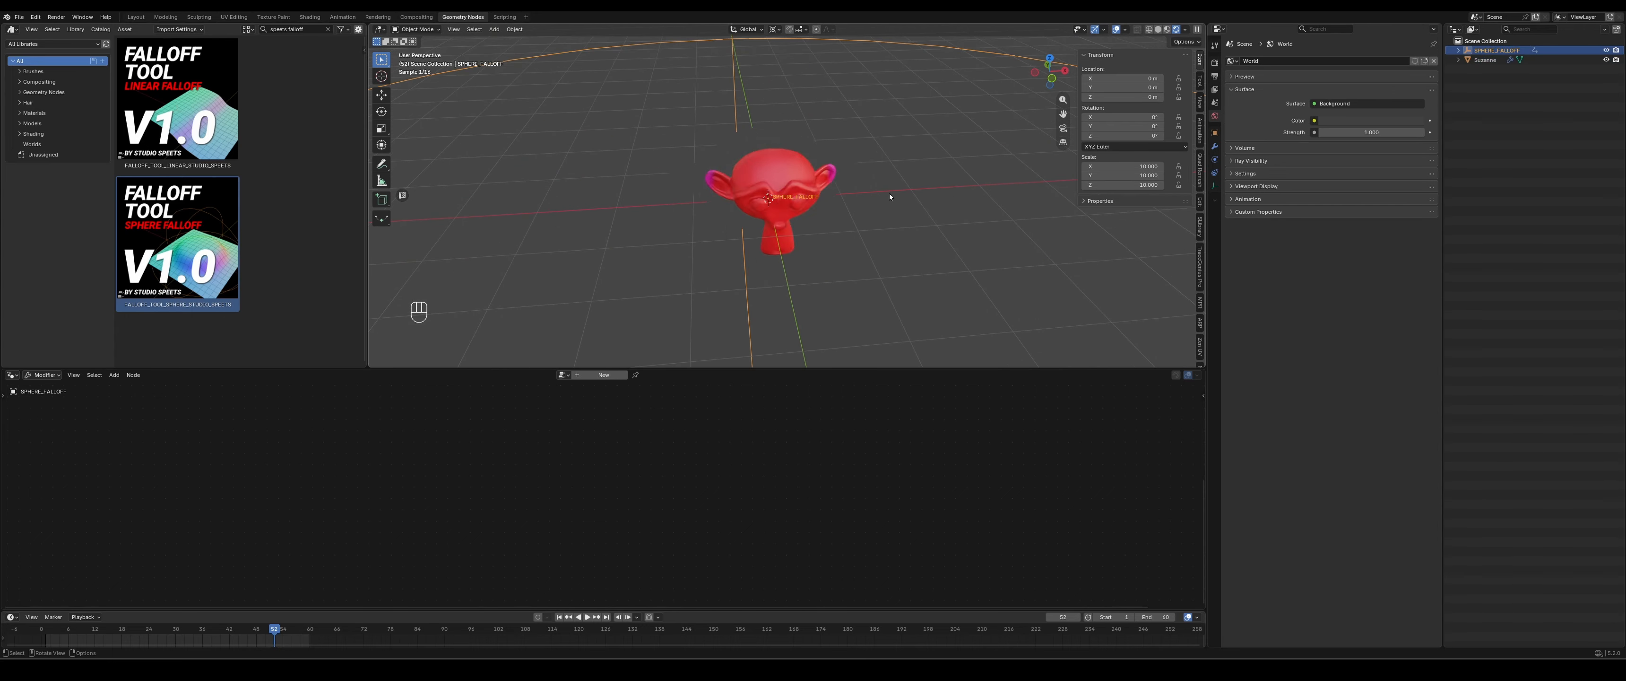
{"action": "key", "text": "g"}
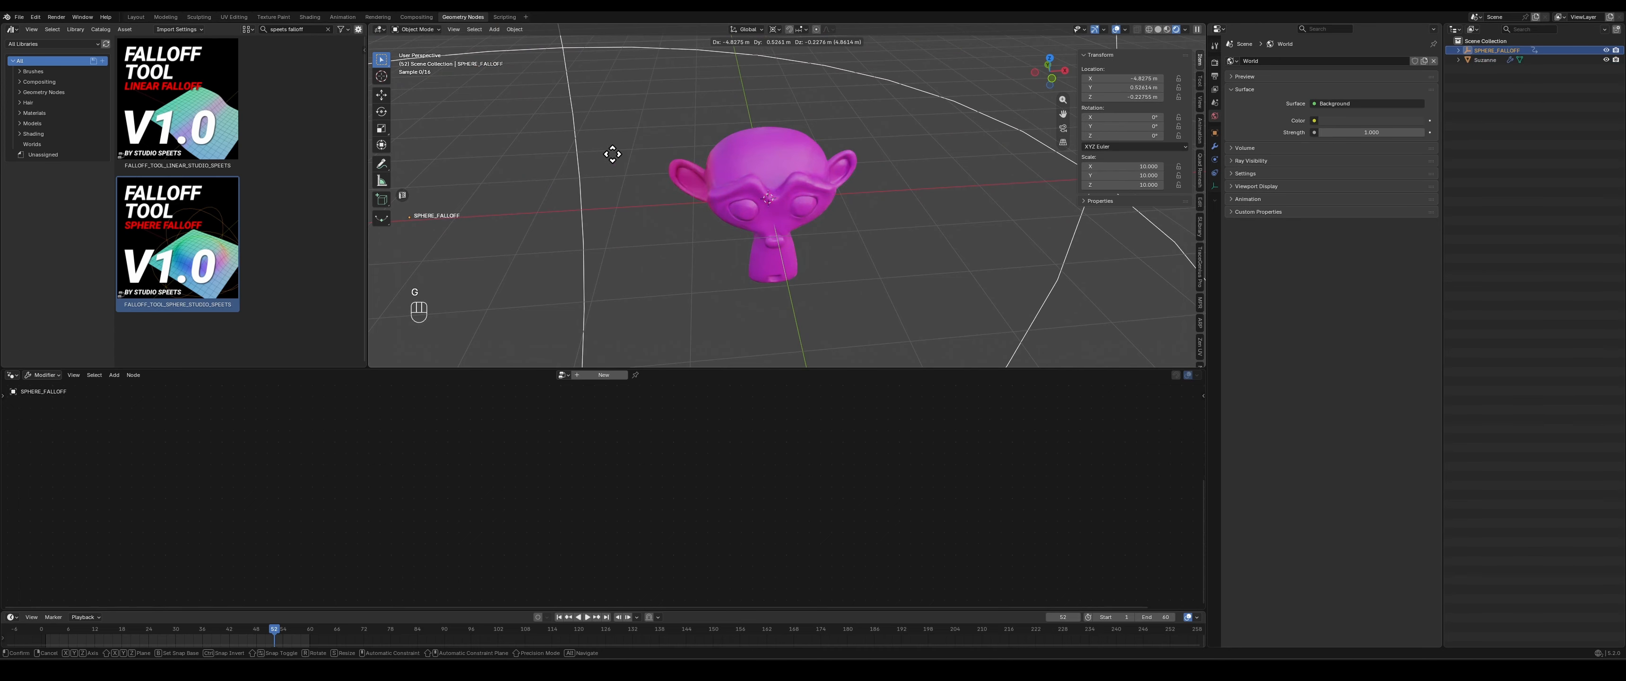
{"action": "left_click", "coordinate": [522, 158]}
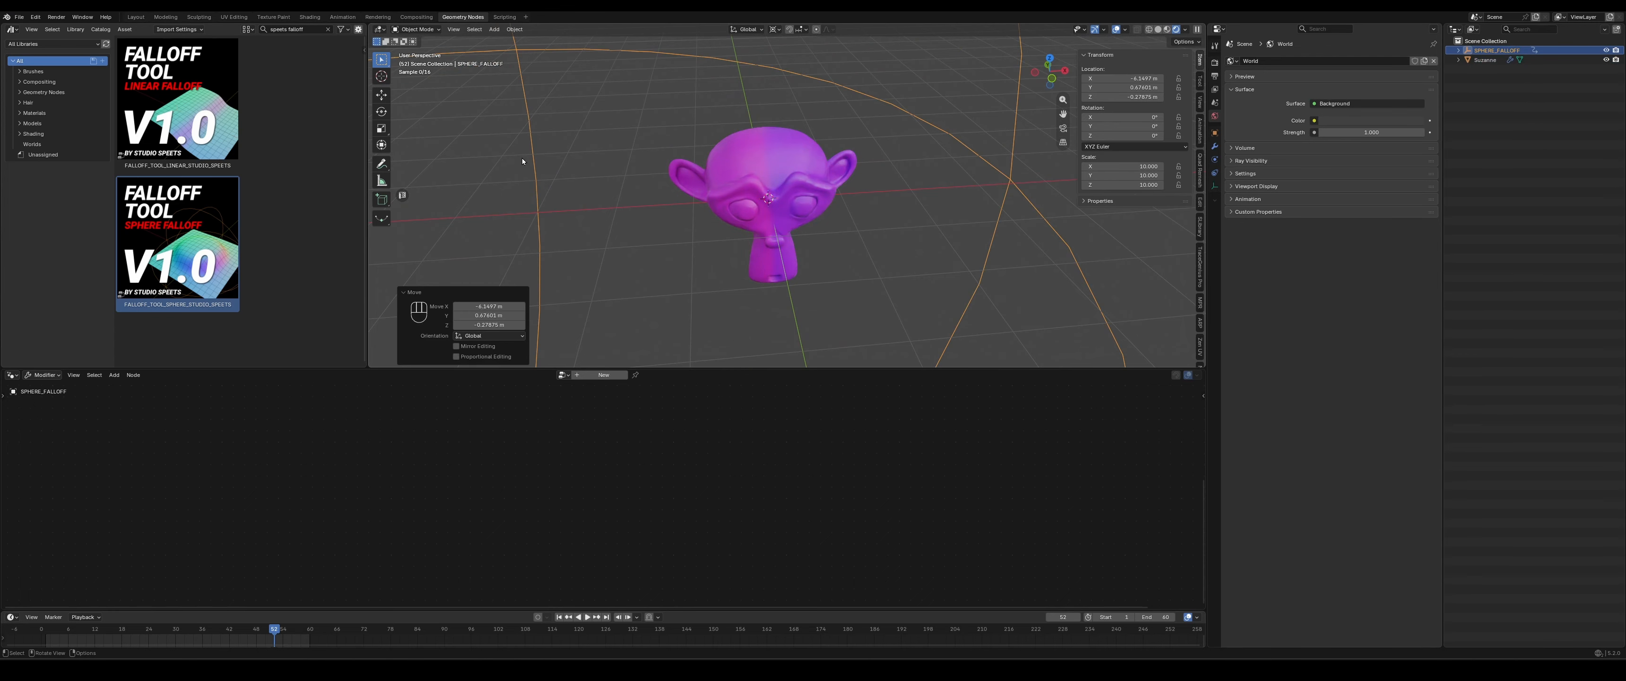
{"action": "key", "text": "s"}
{"action": "left_click", "coordinate": [775, 192]}
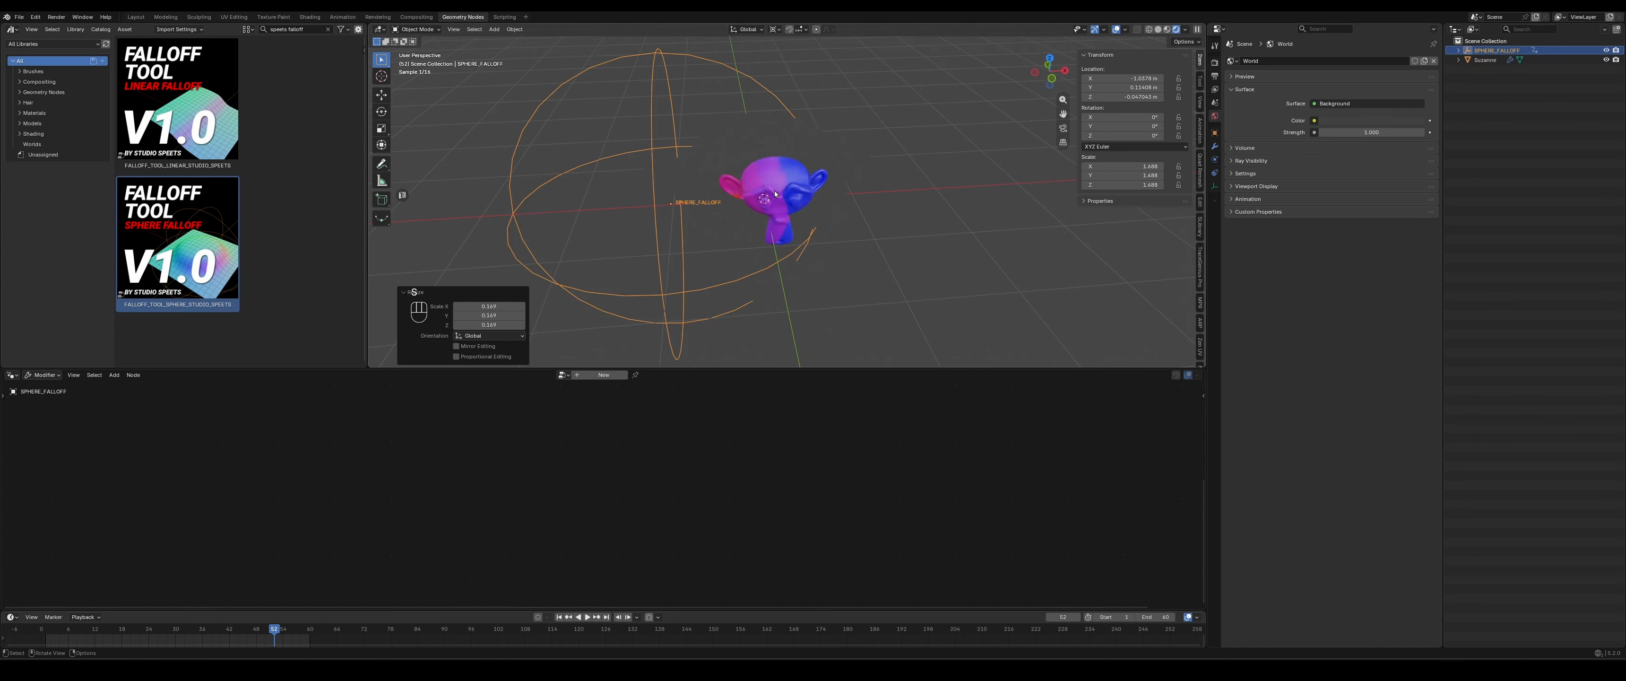
- Move the empty across the monkey to about X 1.2 m and back towards it, checking the colour steps from different angles
{"action": "key", "text": "g"}
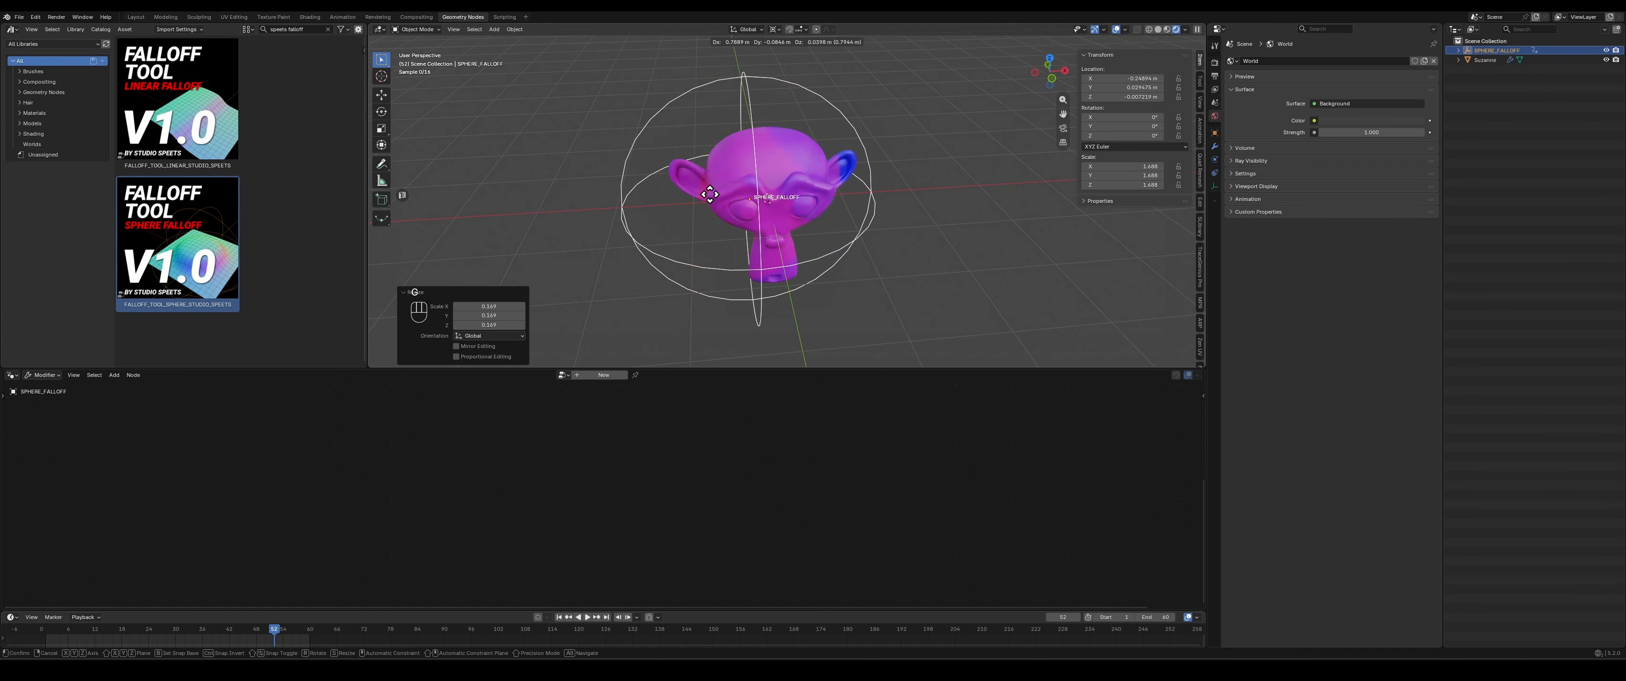
{"action": "left_click", "coordinate": [896, 193]}
{"action": "middle_click_drag", "start_coordinate": [896, 192], "coordinate": [781, 182]}
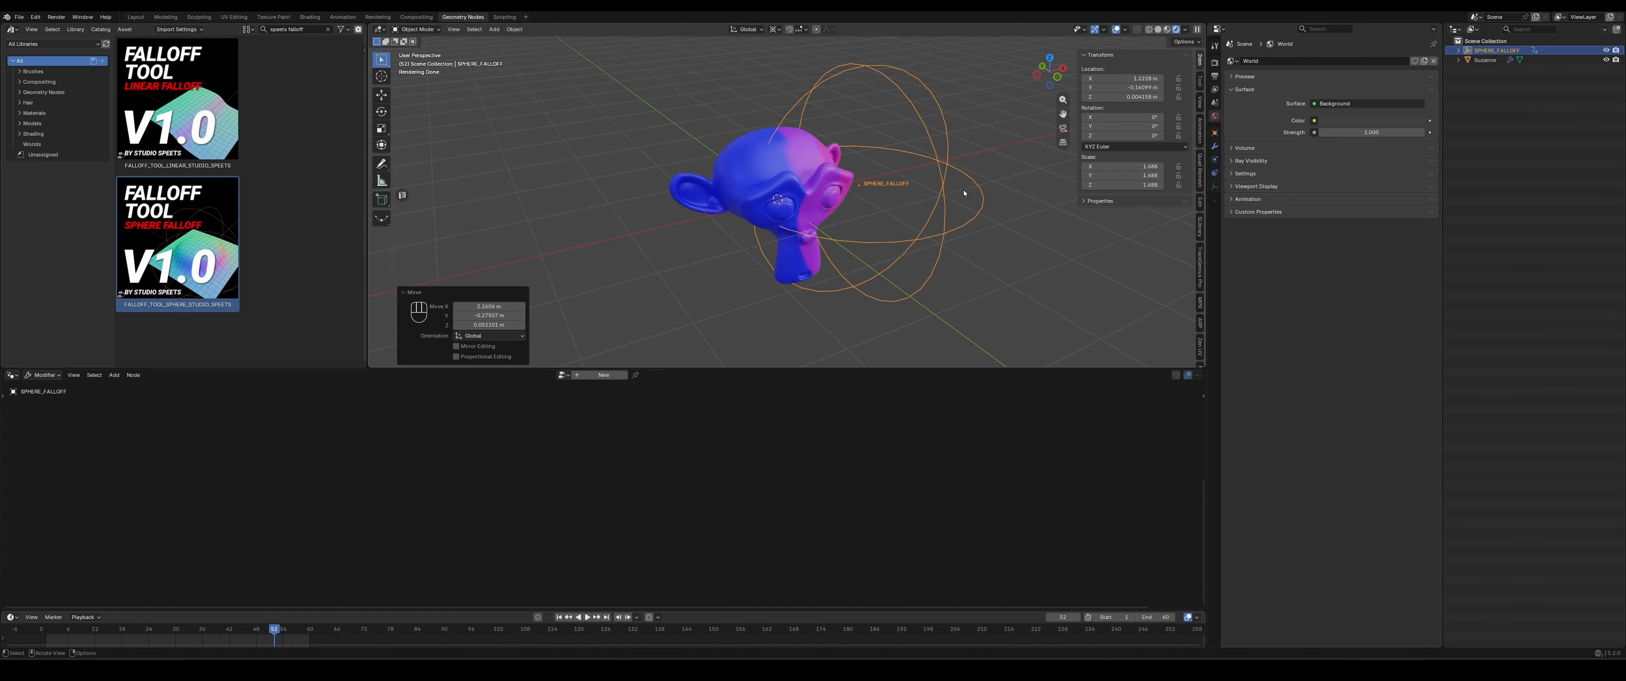
{"action": "key", "text": "g"}
{"action": "left_click", "coordinate": [838, 209]}
{"action": "middle_click_drag", "start_coordinate": [834, 211], "coordinate": [909, 221]}
- Raise the empty along Z and reposition it over the monkey's head at about Z 0.6 m
{"action": "key", "text": "g"}
{"action": "key", "text": "z"}
{"action": "left_click", "coordinate": [835, 176]}
{"action": "middle_click_drag", "start_coordinate": [834, 175], "coordinate": [656, 174]}
{"action": "key", "text": "g"}
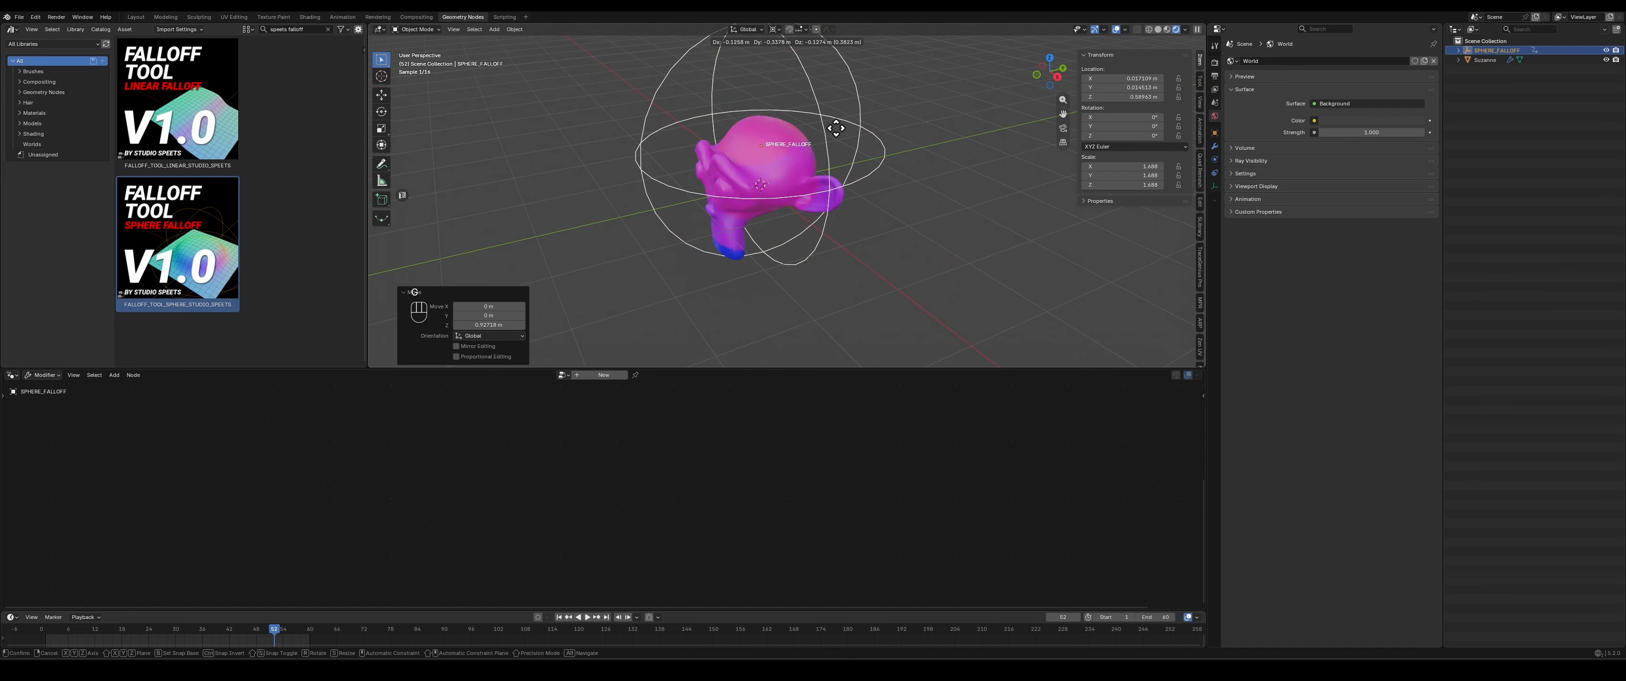
{"action": "left_click", "coordinate": [775, 186]}
{"action": "middle_click_drag", "start_coordinate": [722, 196], "coordinate": [826, 186]}
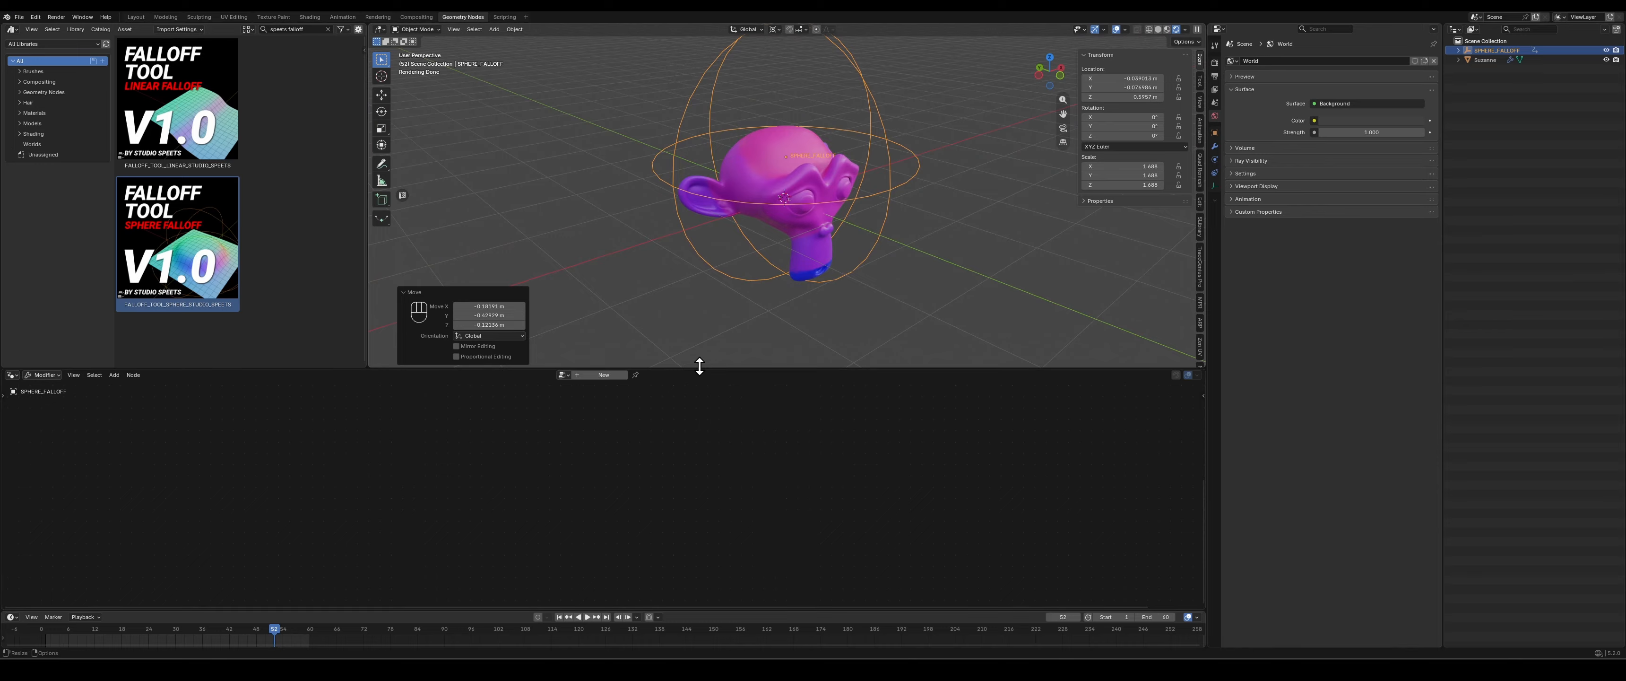
- Reselect the monkey and set the sphere falloff node's clamp curve to Whip curve 1 - Hard
{"action": "left_click", "coordinate": [768, 175]}
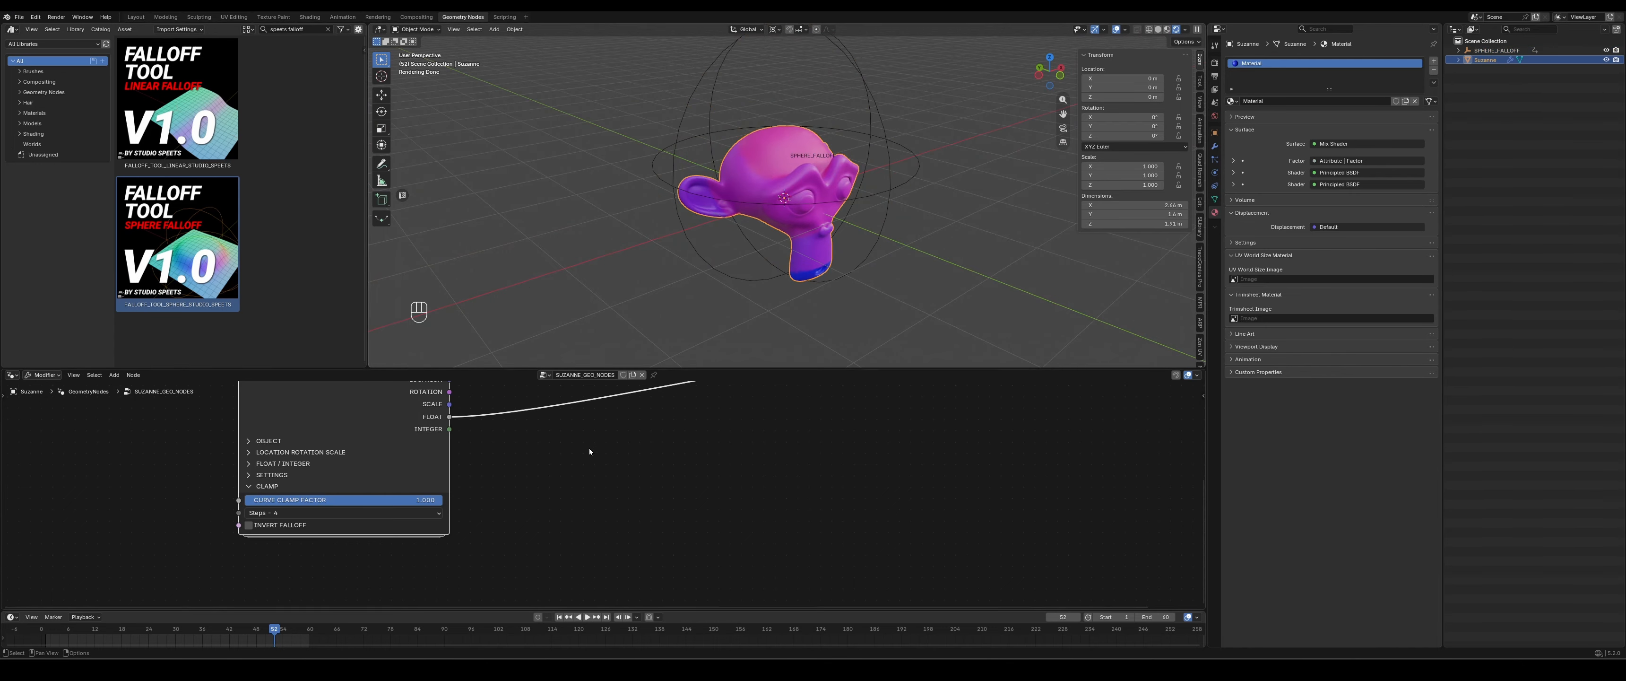
{"action": "middle_click_drag", "start_coordinate": [703, 463], "coordinate": [756, 468]}
{"action": "left_click", "coordinate": [332, 522]}
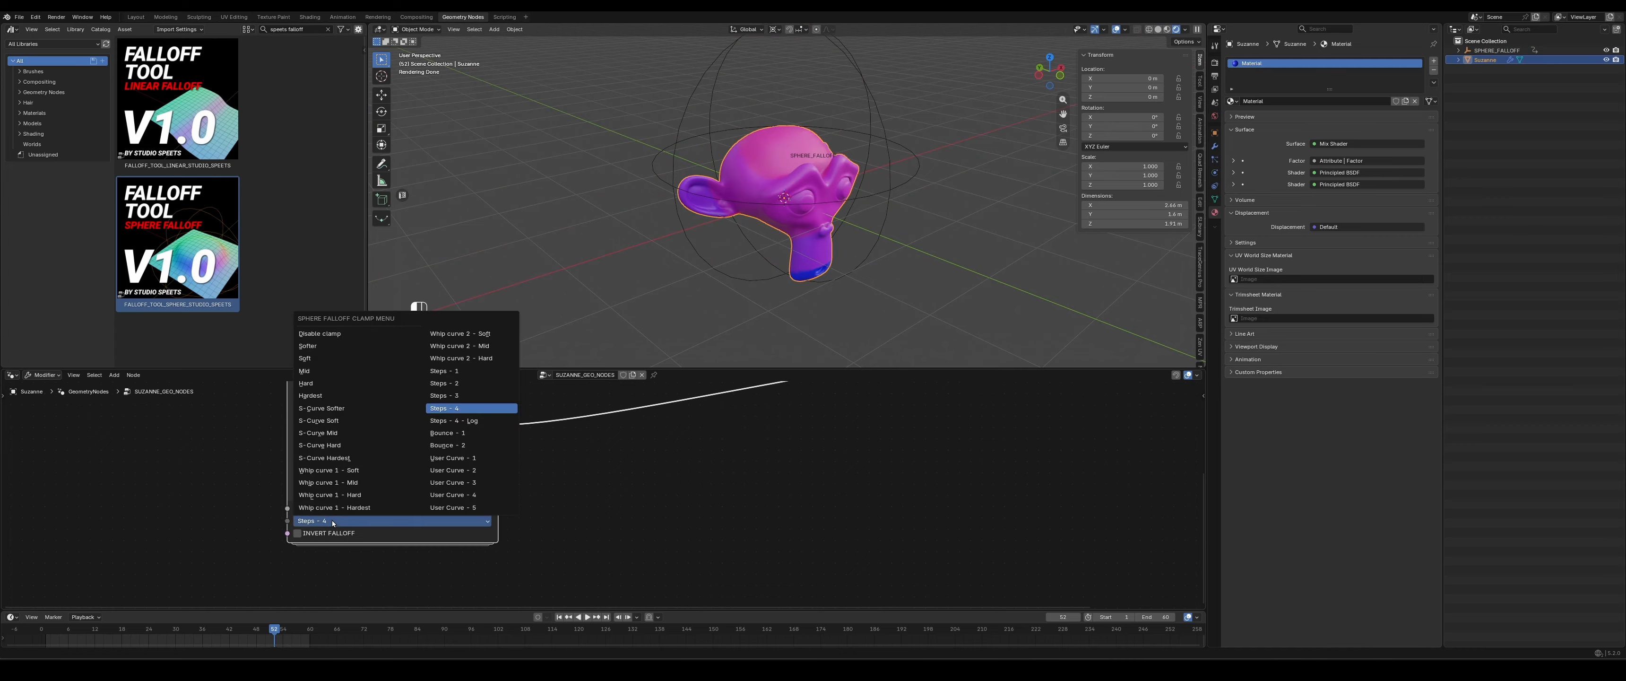
{"action": "left_click", "coordinate": [341, 495]}
- Move the SPHERE_FALLOFF empty over one half of the monkey's head, about X -0.4 m, and inspect the colour transition around it
{"action": "middle_click_drag", "start_coordinate": [821, 189], "coordinate": [892, 172]}
{"action": "left_click", "coordinate": [891, 171]}
{"action": "key", "text": "g"}
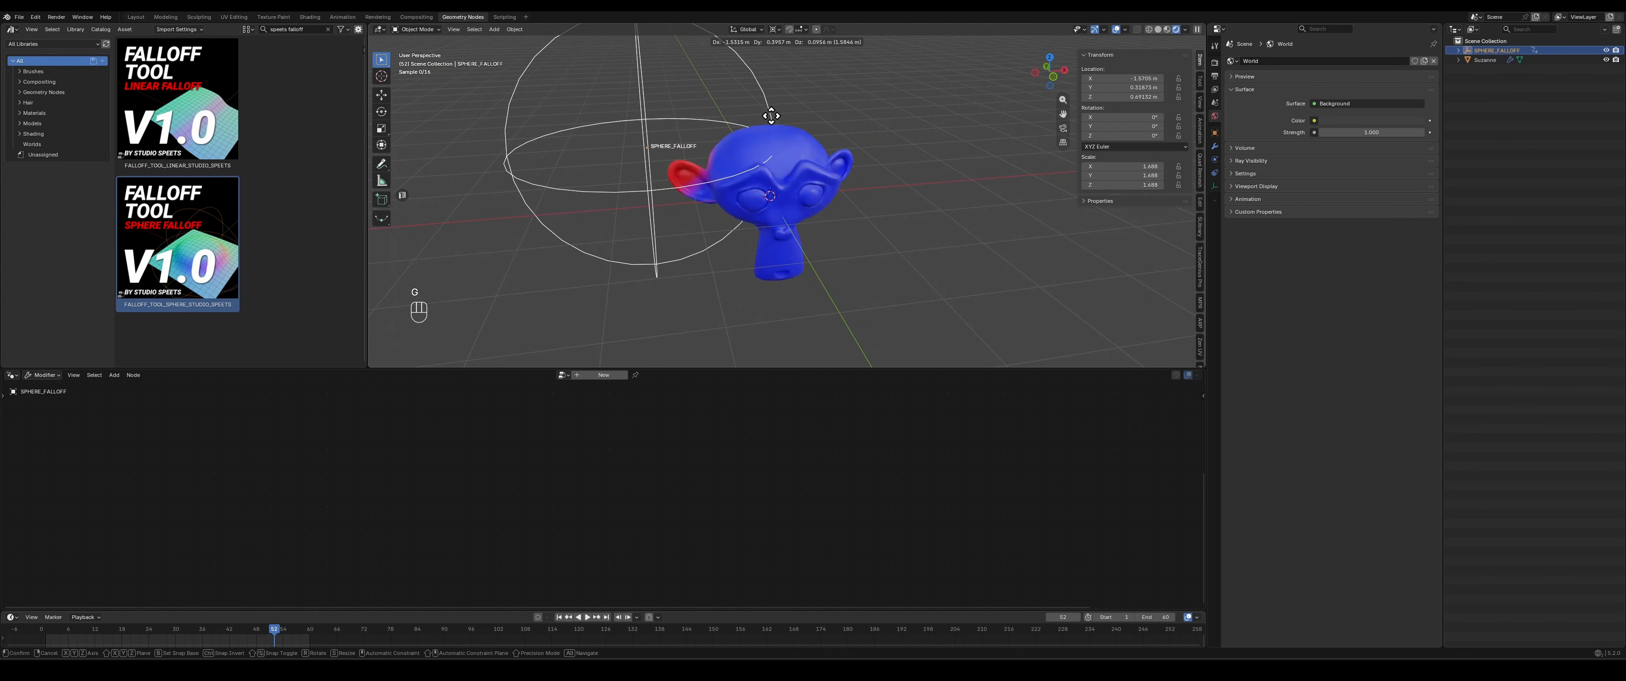
{"action": "left_click", "coordinate": [857, 134]}
{"action": "middle_click_drag", "start_coordinate": [678, 273], "coordinate": [619, 284]}
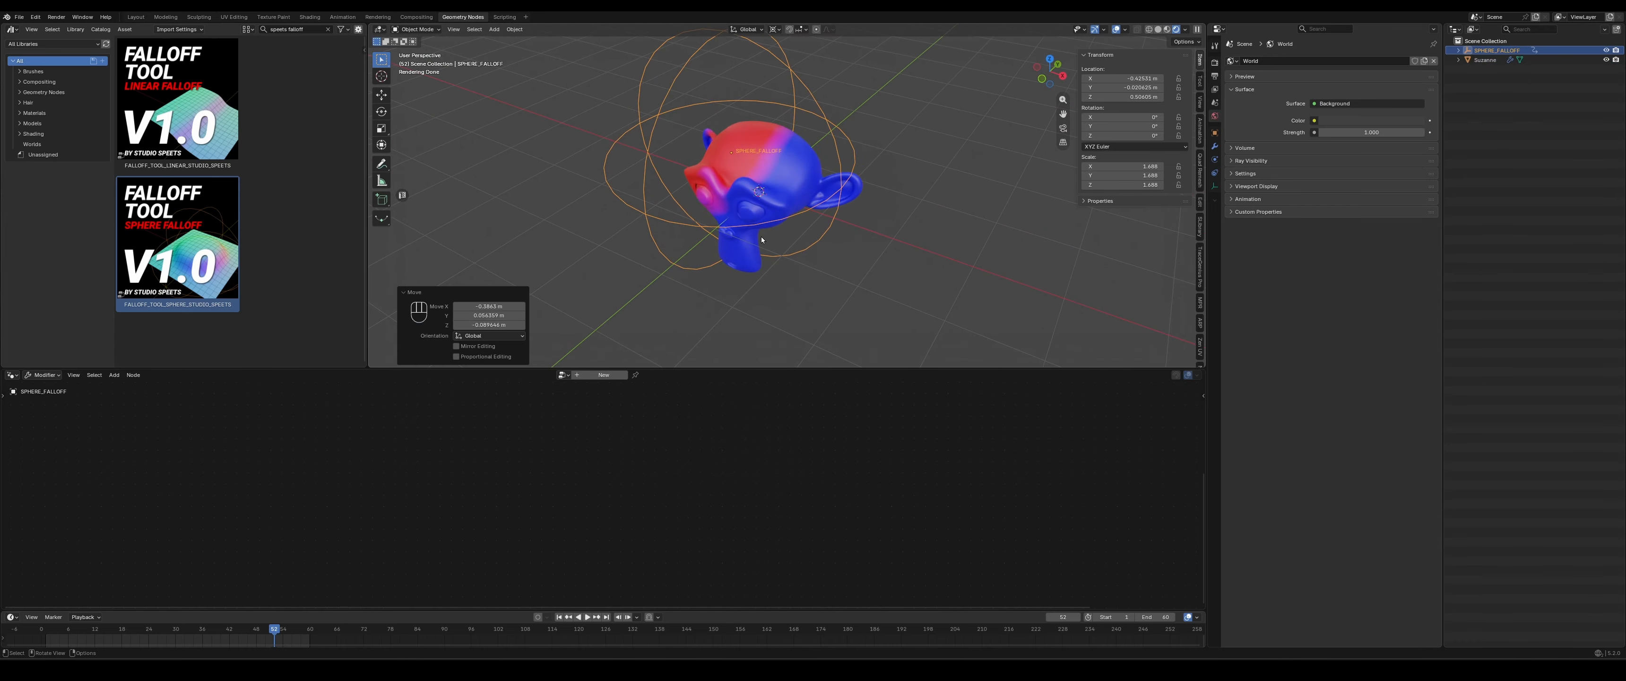
{"action": "middle_click_drag", "start_coordinate": [761, 240], "coordinate": [839, 235]}
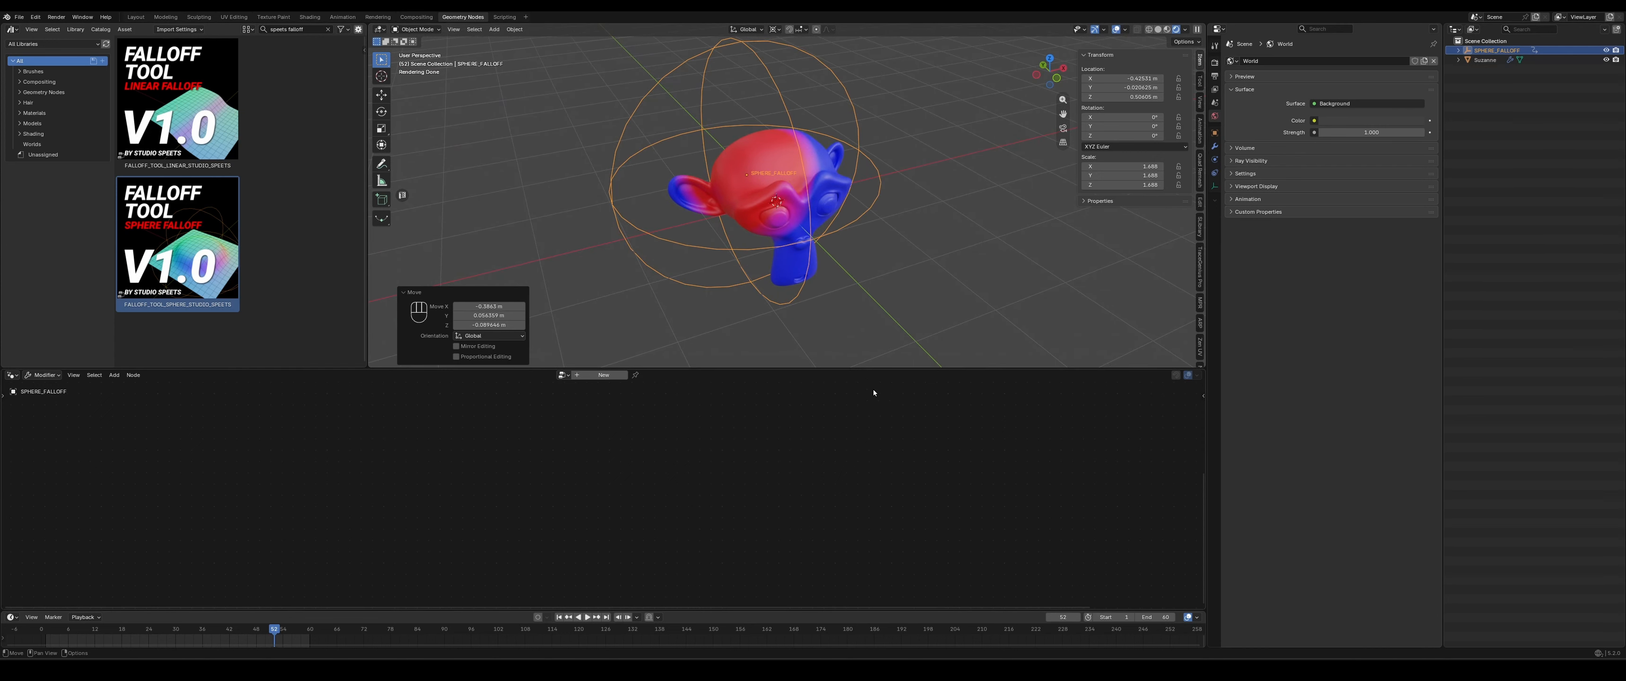
- Enlarge the 3D viewport's height and add a Bezier circle at the monkey's centre
{"action": "left_click_drag", "start_coordinate": [872, 368], "coordinate": [875, 467]}
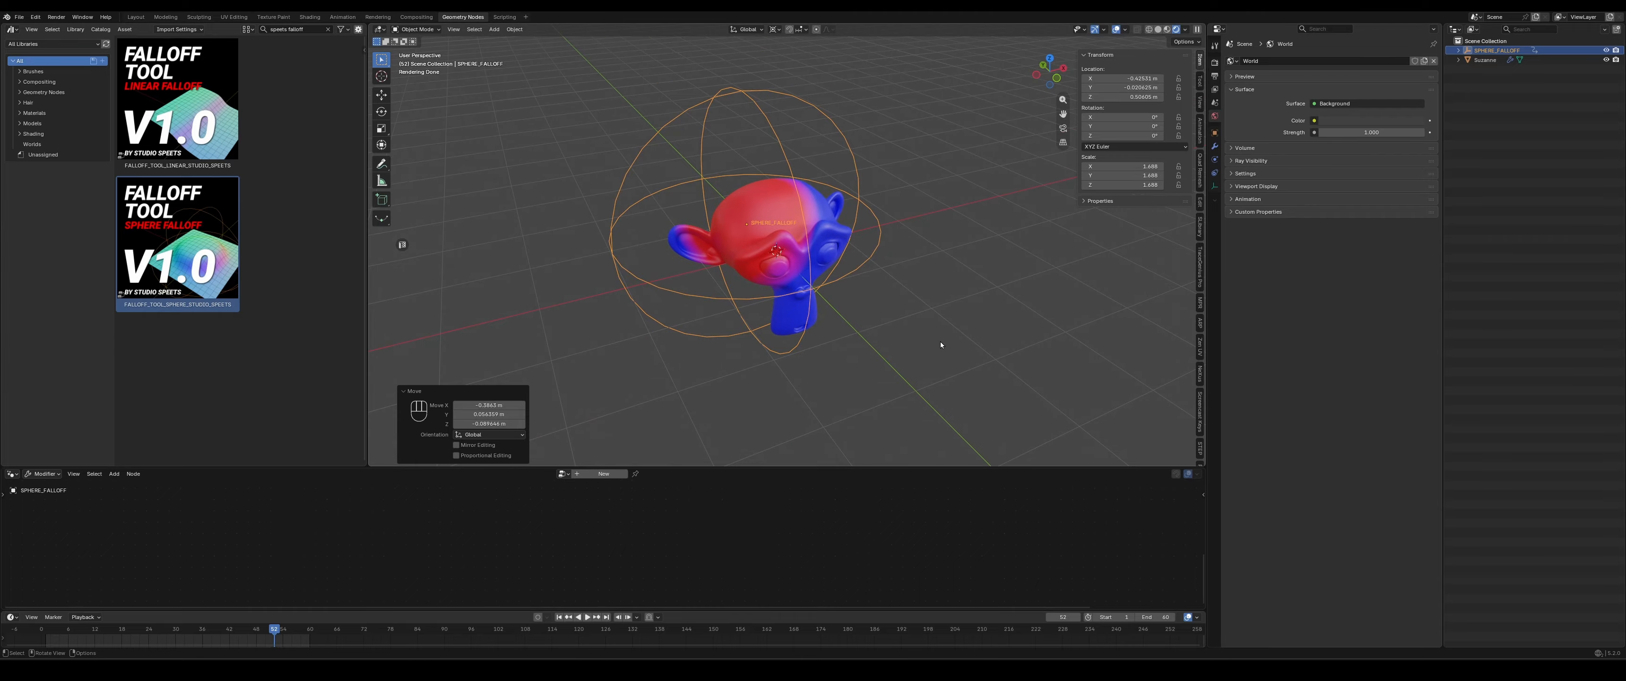
{"action": "scroll", "coordinate": [940, 344], "scroll_direction": "down", "scroll_amount": 3}
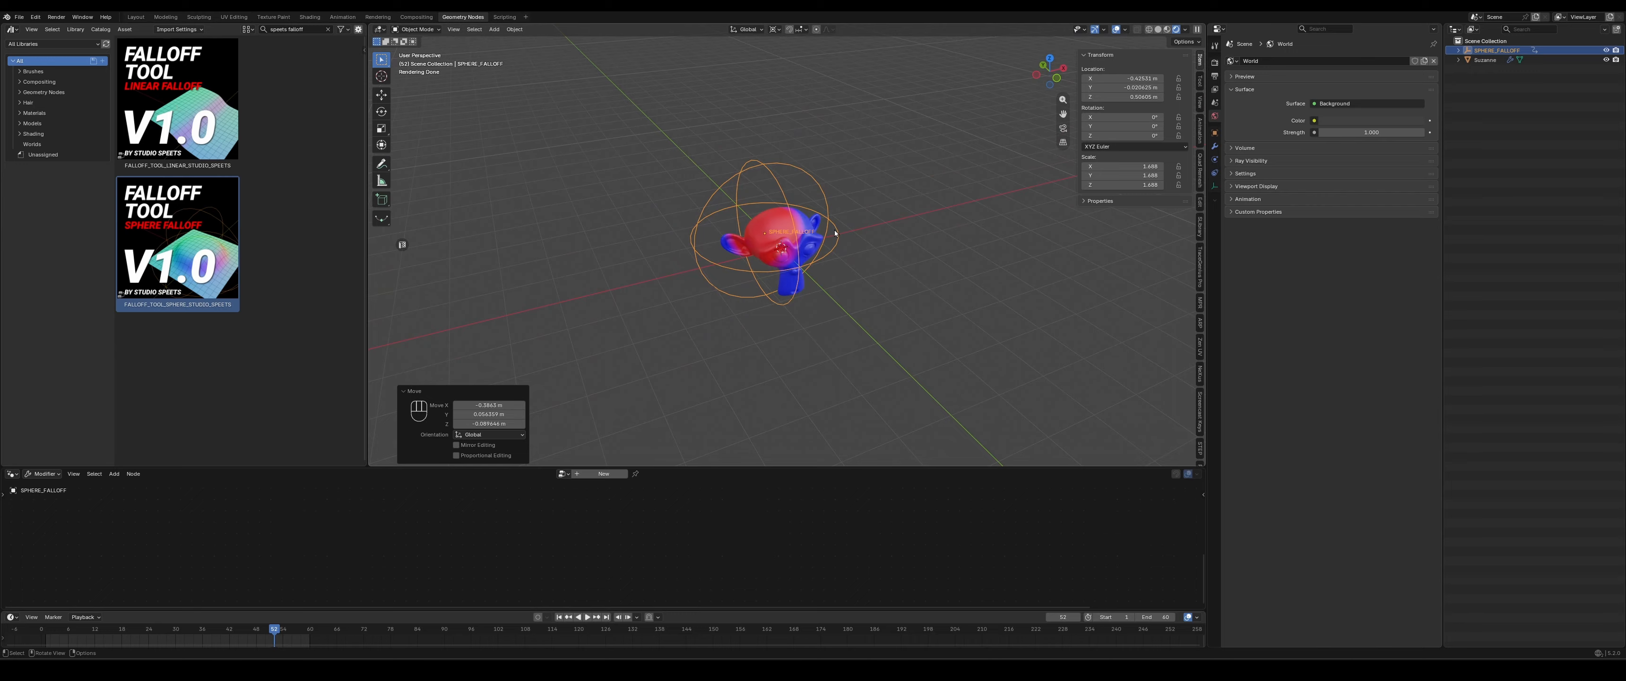
{"action": "key", "text": "shift+a"}
{"action": "left_click", "coordinate": [898, 199]}
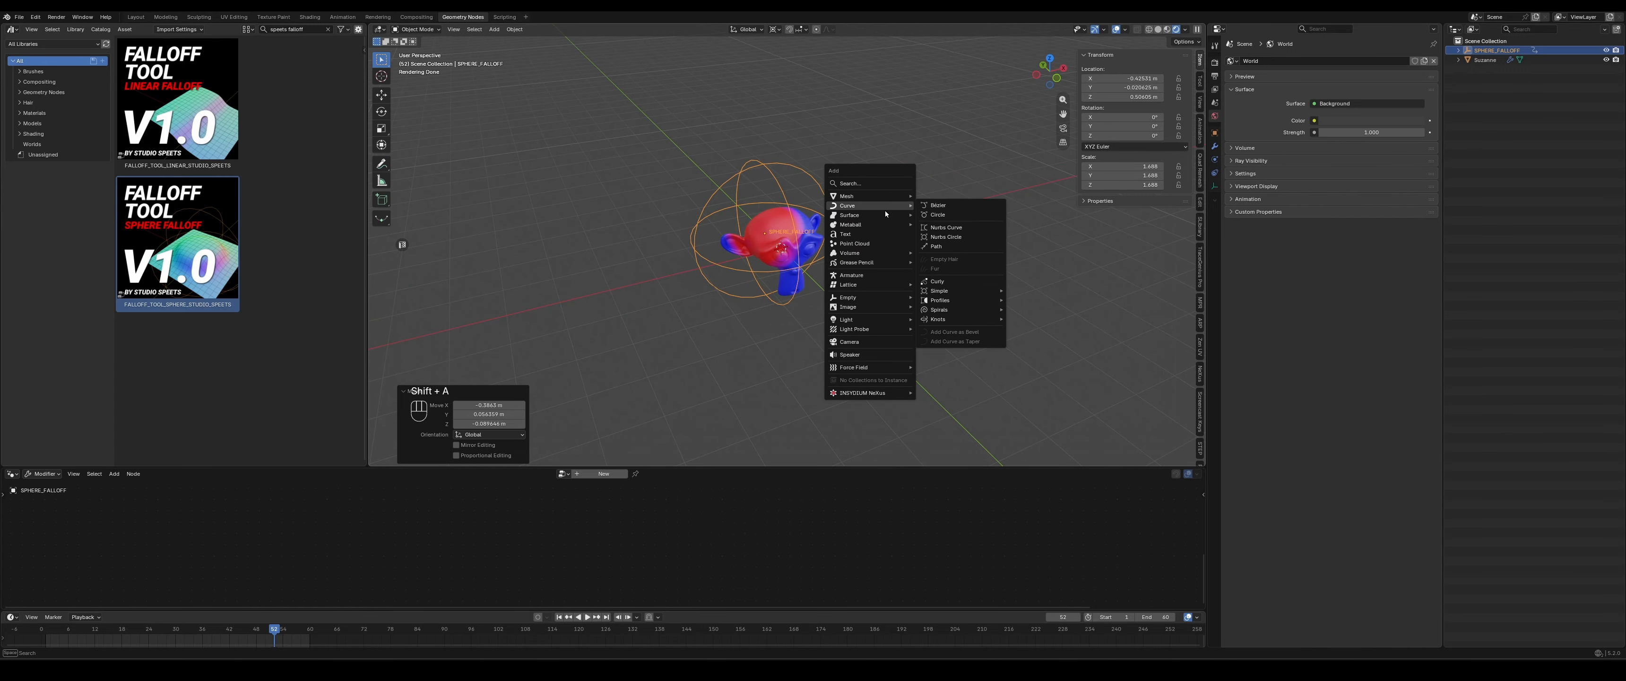
{"action": "left_click", "coordinate": [939, 215]}
- Enlarge the Bezier circle in edit mode until it surrounds the monkey and subdivide all its segments
{"action": "key", "text": "Tab"}
{"action": "key", "text": "s"}
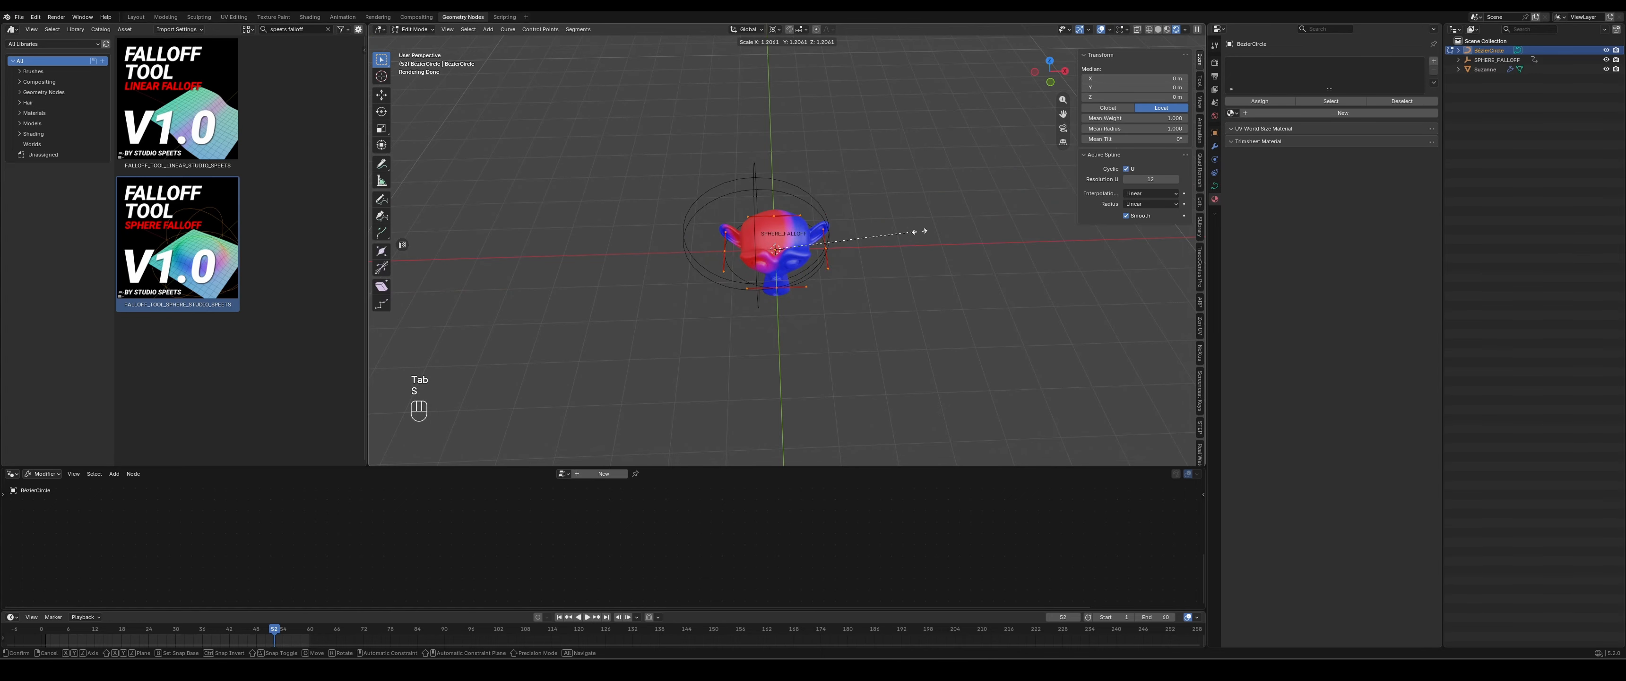
{"action": "left_click", "coordinate": [431, 231]}
{"action": "middle_click_drag", "start_coordinate": [587, 222], "coordinate": [646, 208]}
{"action": "key", "text": "a"}
{"action": "right_click", "coordinate": [647, 209]}
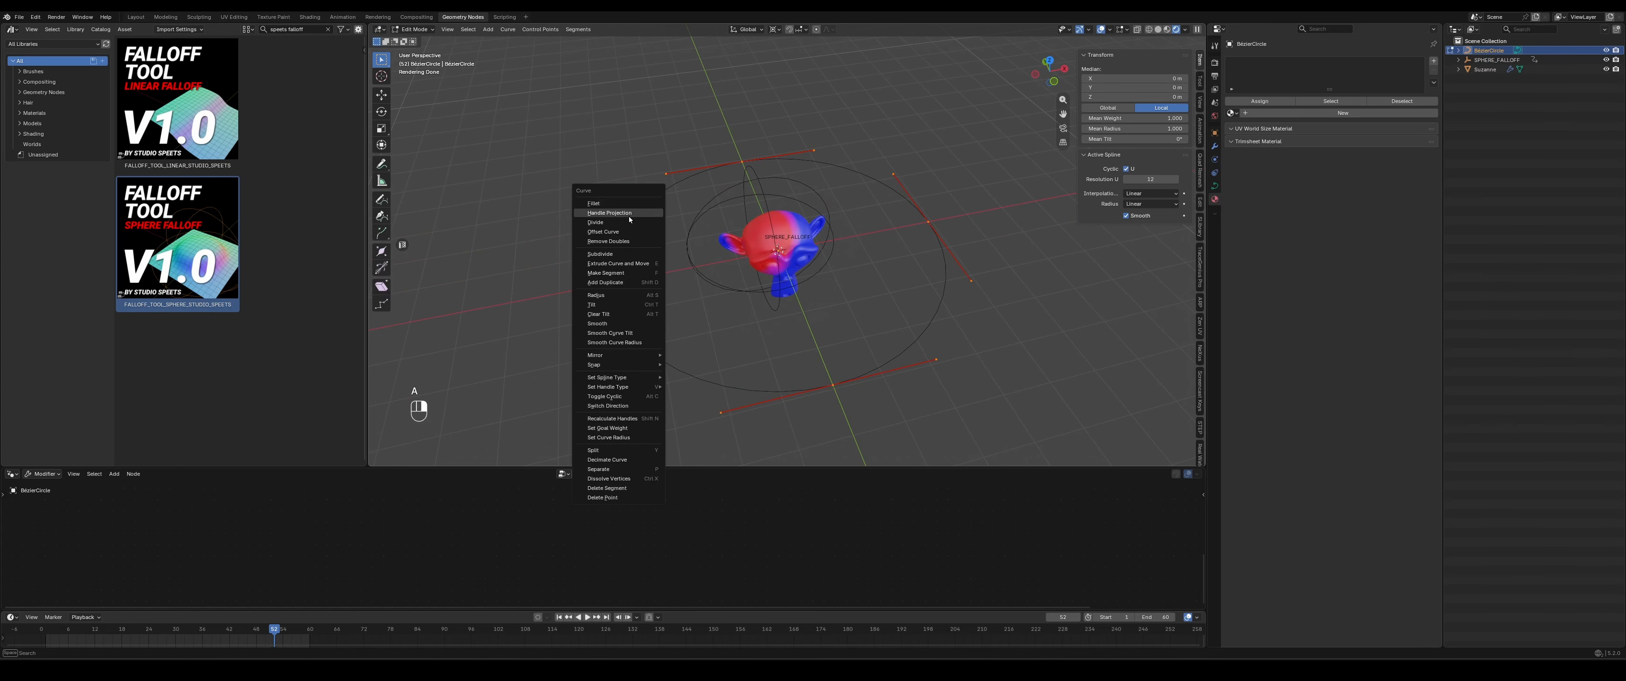
{"action": "left_click", "coordinate": [604, 256]}
- Move several of the Bezier circle's control points inward, outward and in height to form an irregular loop around the monkey
{"action": "left_click_drag", "start_coordinate": [624, 182], "coordinate": [660, 214]}
{"action": "key", "text": "g"}
{"action": "left_click", "coordinate": [721, 238]}
{"action": "middle_click_drag", "start_coordinate": [722, 322], "coordinate": [811, 325]}
{"action": "left_click_drag", "start_coordinate": [811, 326], "coordinate": [861, 378]}
{"action": "middle_click_drag", "start_coordinate": [861, 378], "coordinate": [719, 347]}
{"action": "key", "text": "g"}
{"action": "left_click", "coordinate": [663, 250]}
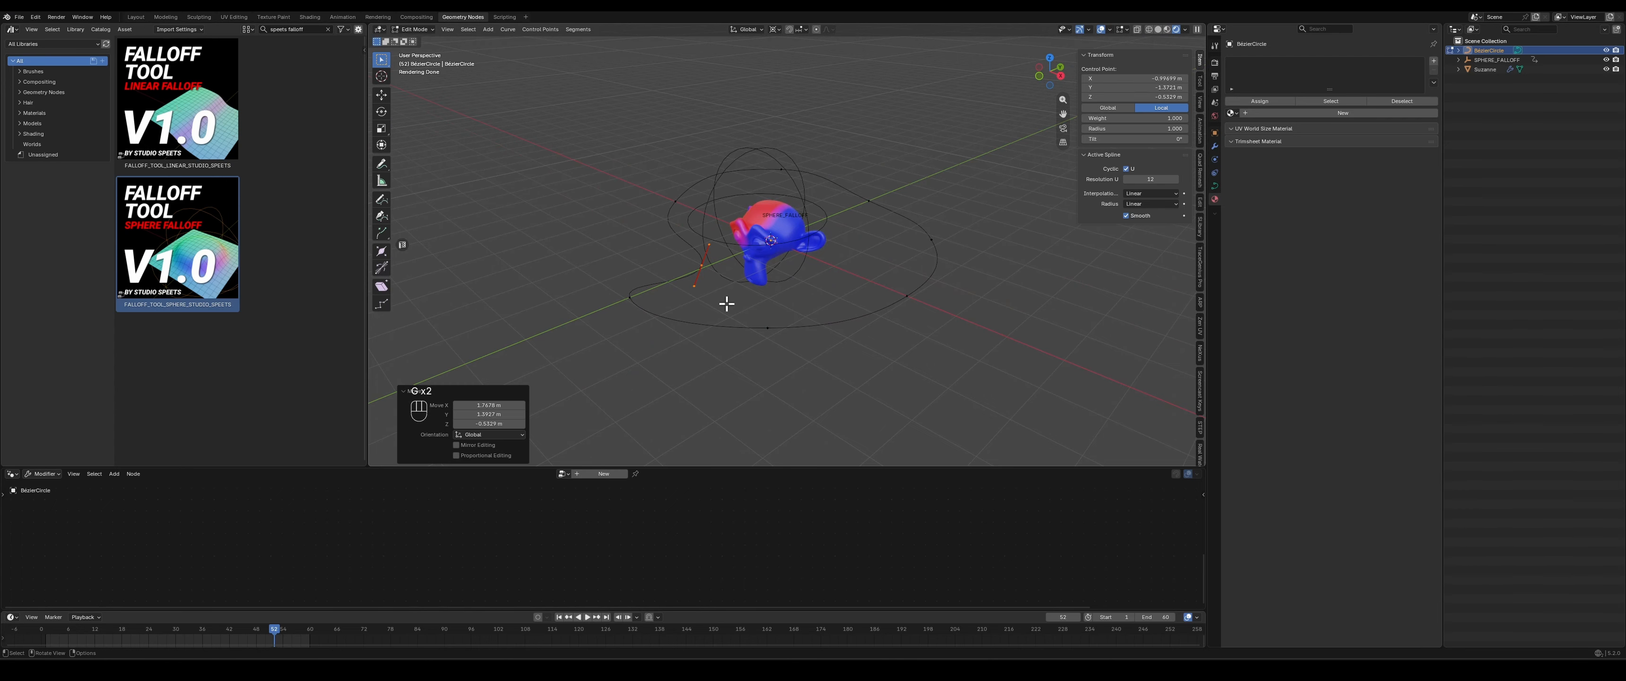
{"action": "left_click_drag", "start_coordinate": [728, 304], "coordinate": [793, 373]}
{"action": "mouse_move", "coordinate": [792, 372]}
{"action": "middle_mouse_down"}
{"action": "mouse_move", "coordinate": [695, 327]}
{"action": "mouse_move", "coordinate": [779, 367]}
{"action": "middle_mouse_up"}
{"action": "key", "text": "g"}
{"action": "left_click", "coordinate": [794, 329]}
{"action": "left_click_drag", "start_coordinate": [902, 217], "coordinate": [1004, 278]}
{"action": "key", "text": "g"}
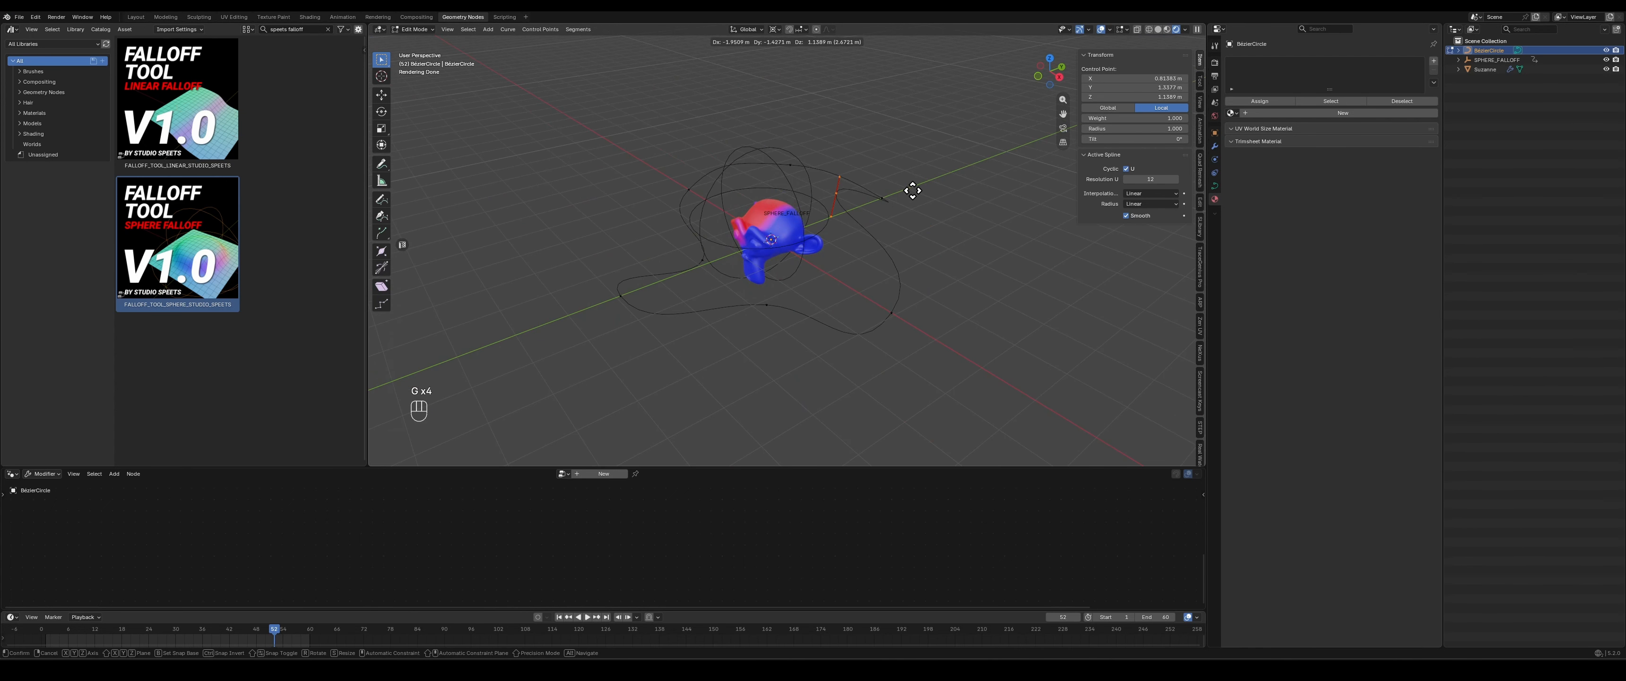
{"action": "left_click", "coordinate": [913, 190]}
{"action": "key", "text": "Tab"}
- Add a Follow Path constraint to the SPHERE_FALLOFF empty with the Bezier circle as its target
{"action": "middle_click_drag", "start_coordinate": [733, 310], "coordinate": [789, 319]}
{"action": "left_click", "coordinate": [760, 193]}
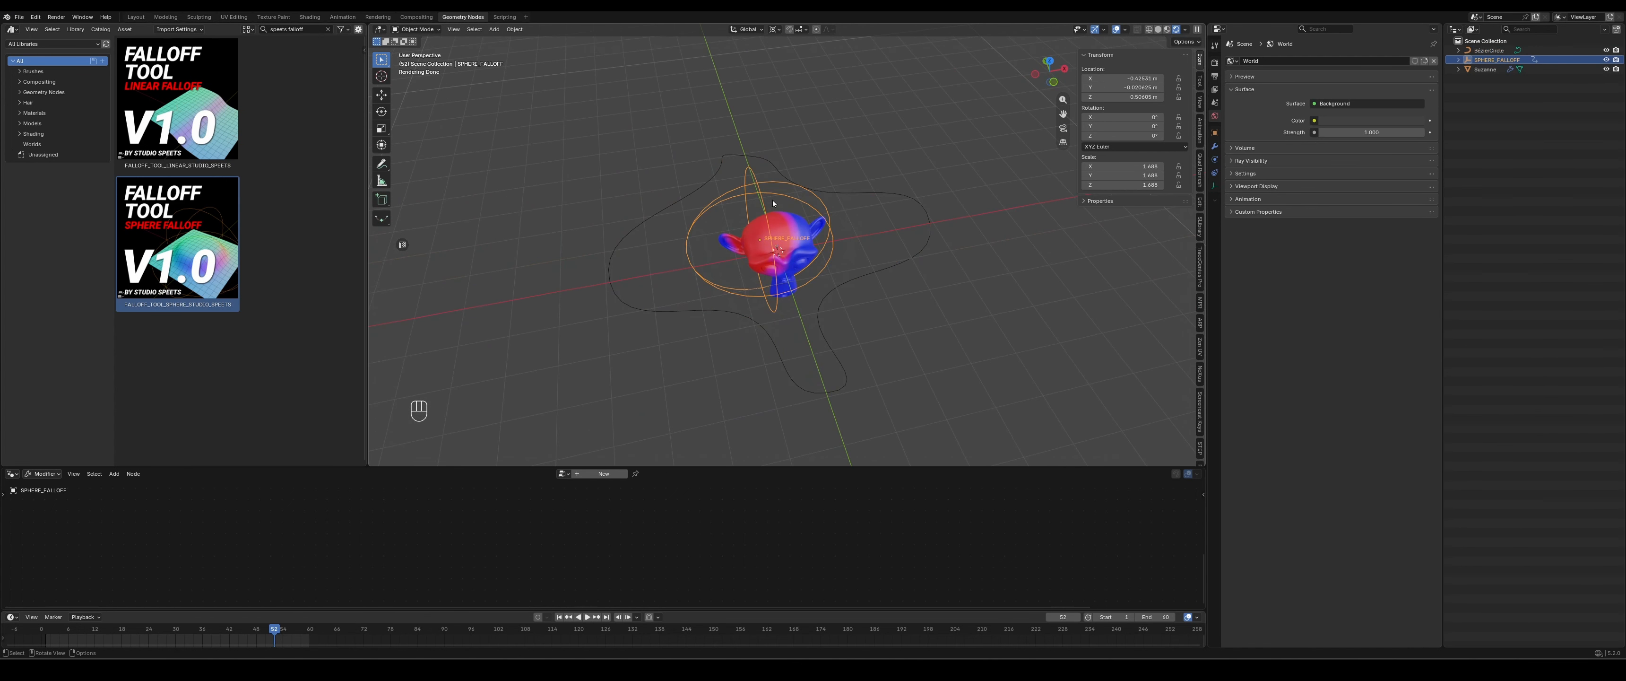
{"action": "left_click", "coordinate": [1214, 173]}
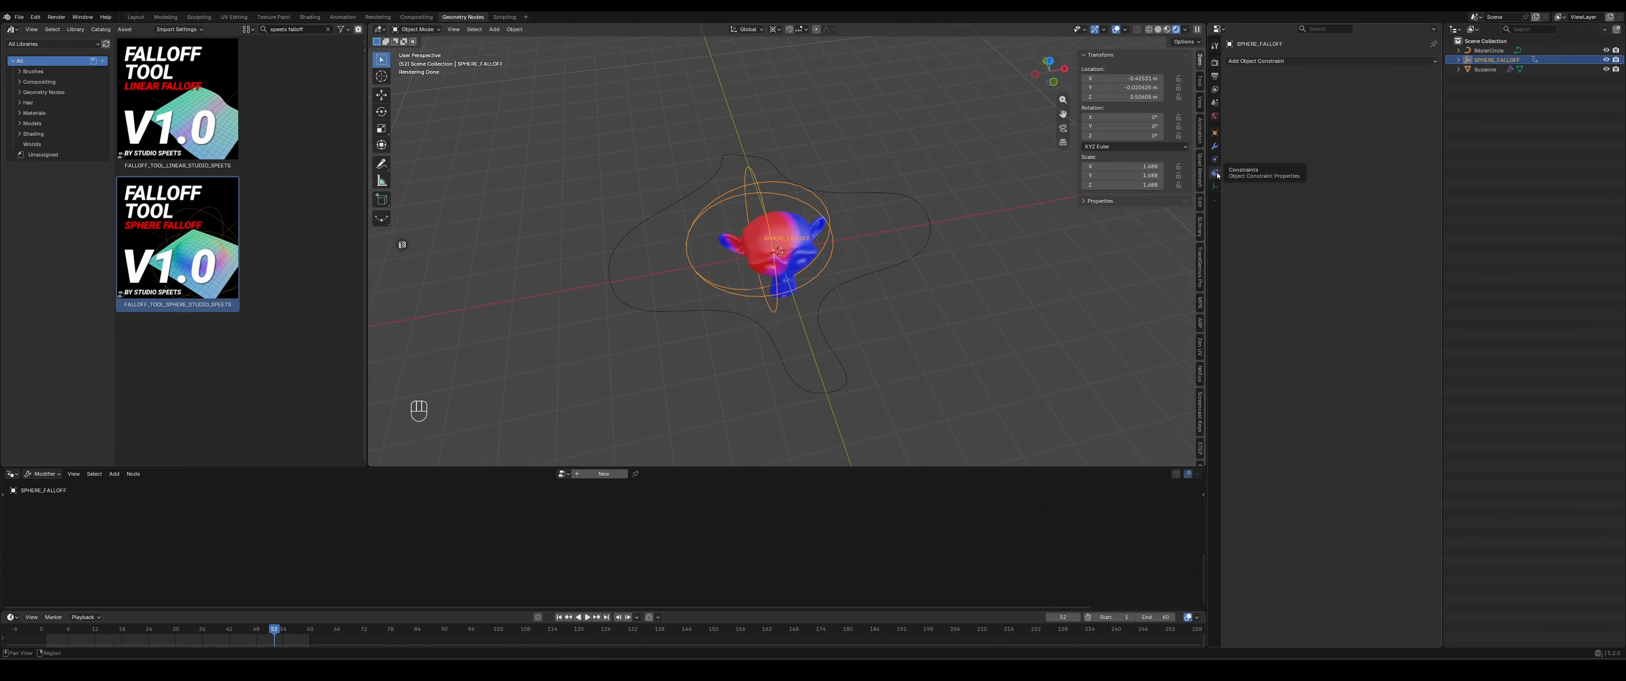
{"action": "left_click", "coordinate": [1408, 60]}
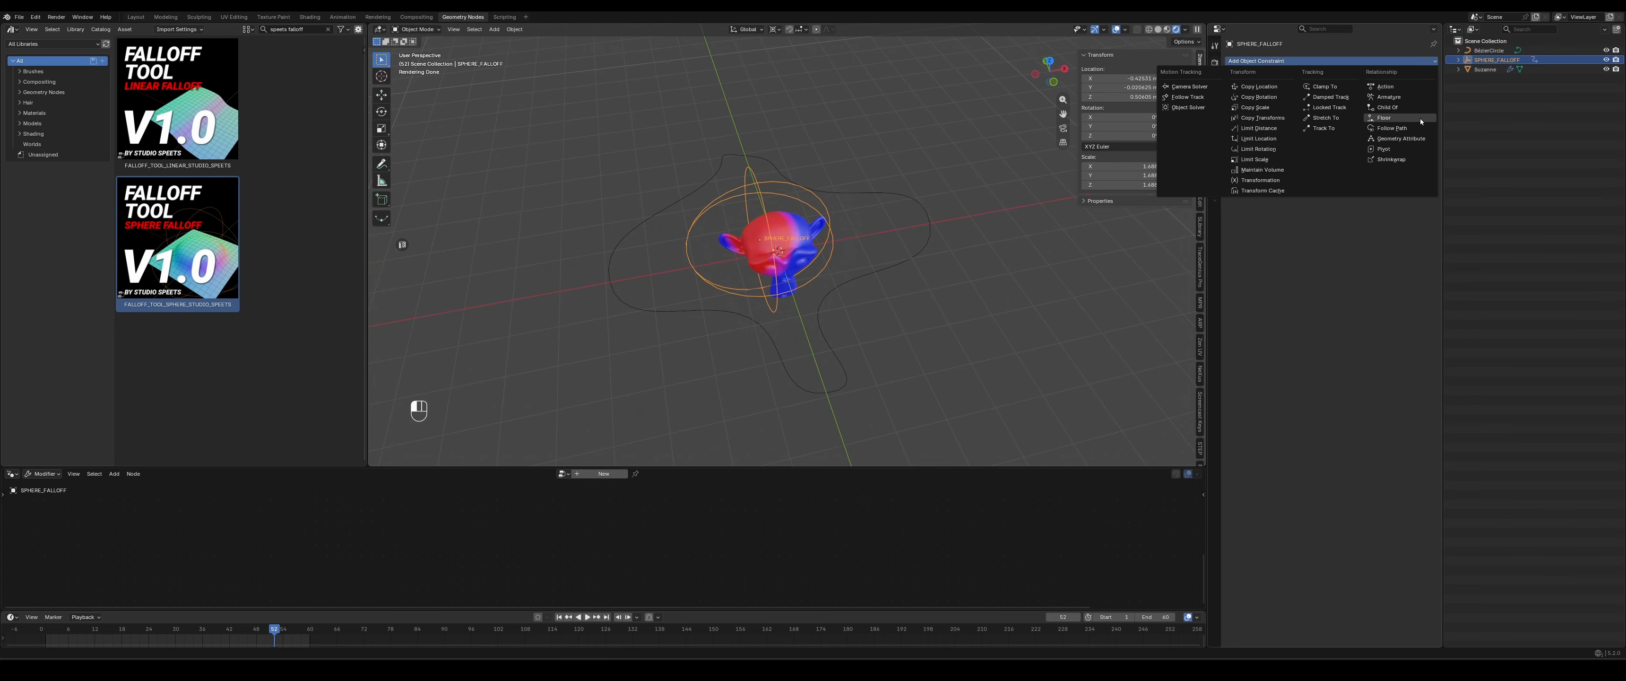
{"action": "left_click", "coordinate": [1391, 129]}
{"action": "left_click", "coordinate": [1419, 90]}
{"action": "left_click", "coordinate": [1489, 50]}
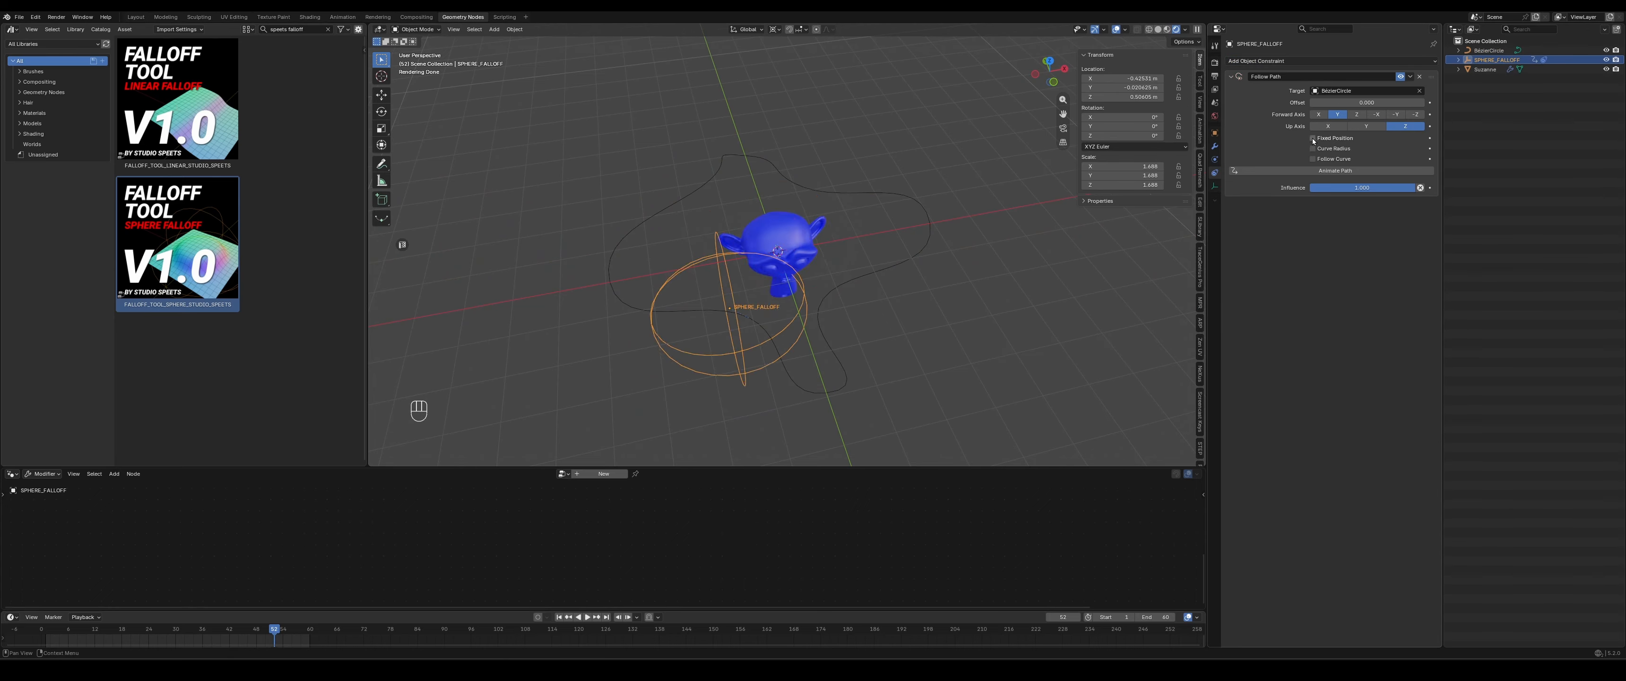
- Enable Fixed Position in the Follow Path constraint and reset the empty's location to 0 m on all axes
{"action": "middle_click_drag", "start_coordinate": [771, 353], "coordinate": [828, 316], "text": "shift"}
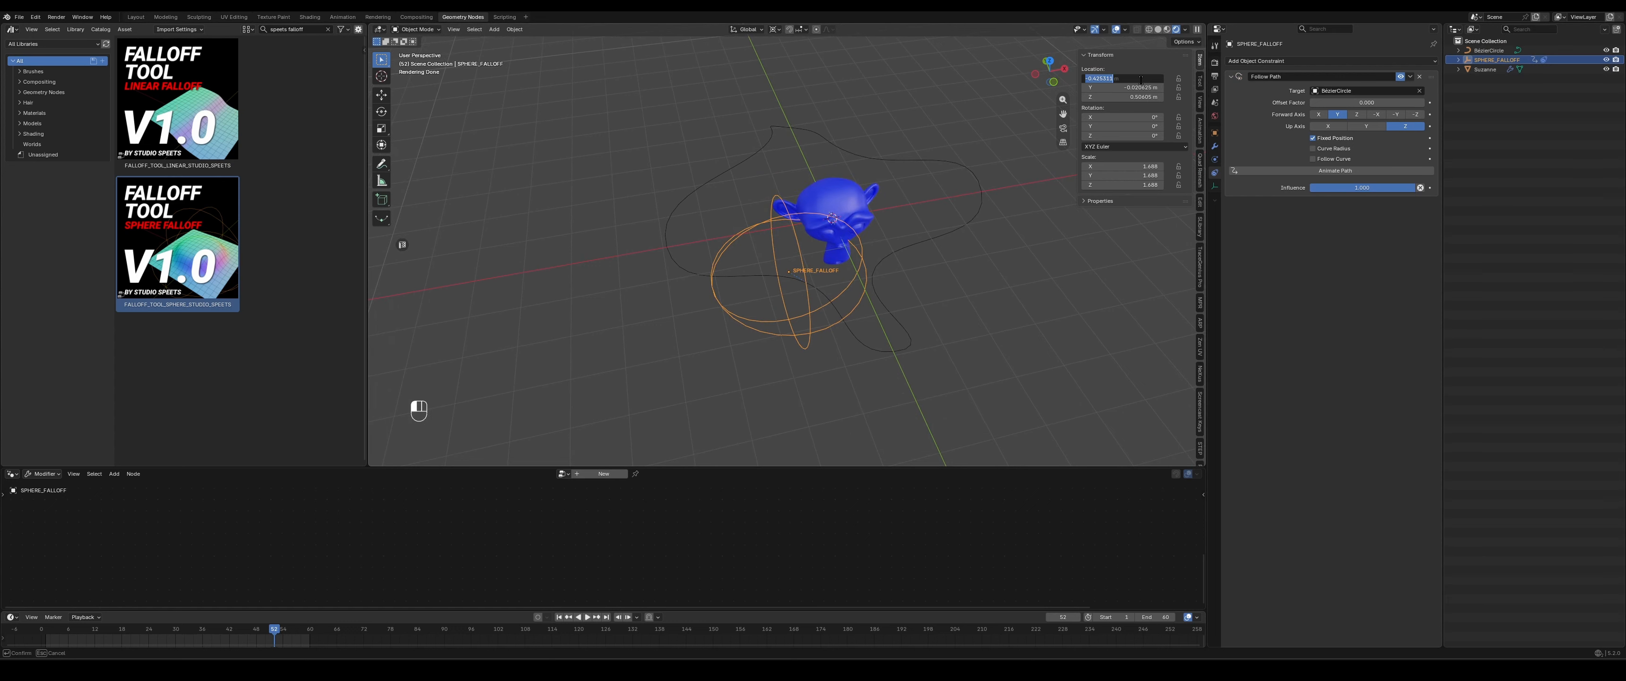
{"action": "key", "text": "Return"}
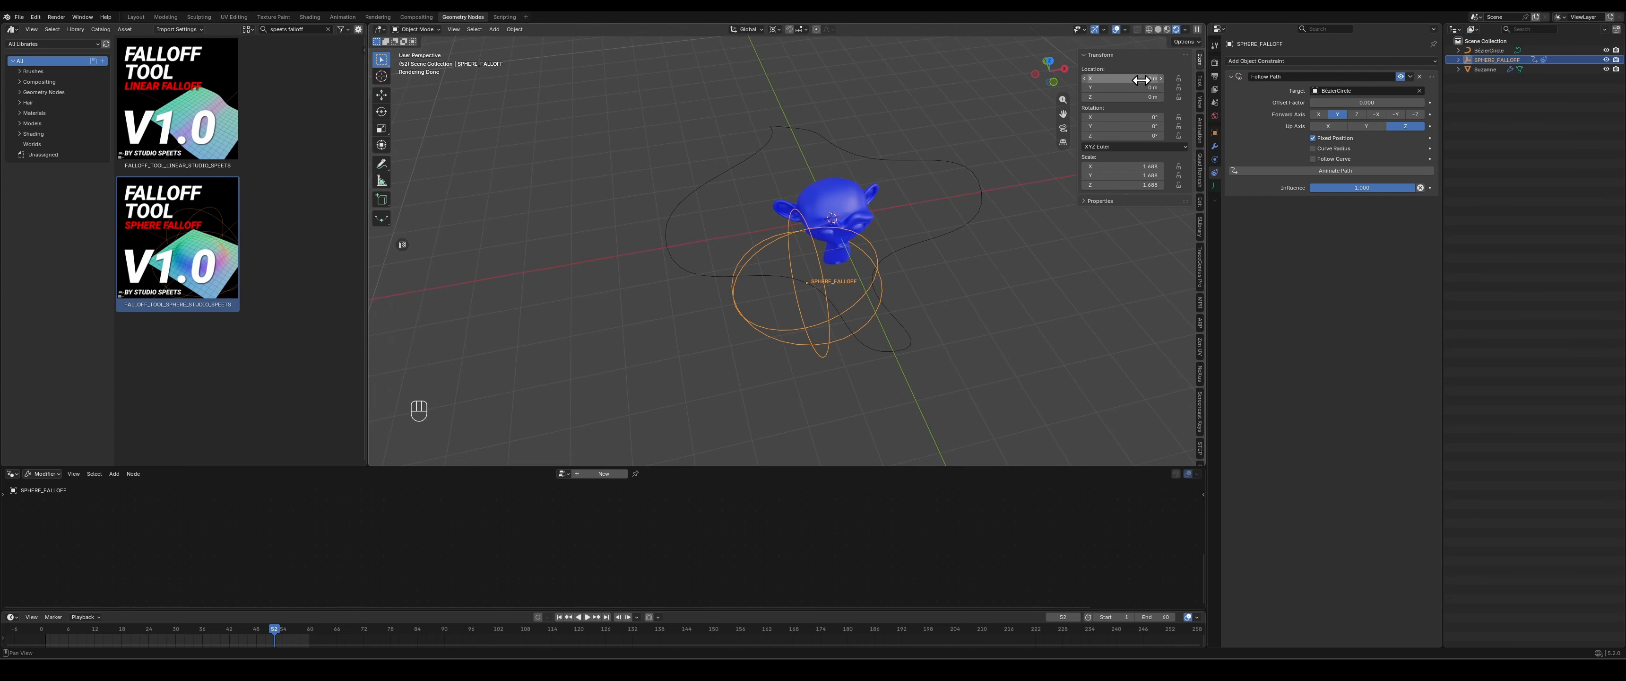
- Slide the Follow Path offset factor up to 1 and back down to test the empty's travel along the curve
{"action": "scroll", "coordinate": [789, 340], "scroll_direction": "up", "scroll_amount": 4}
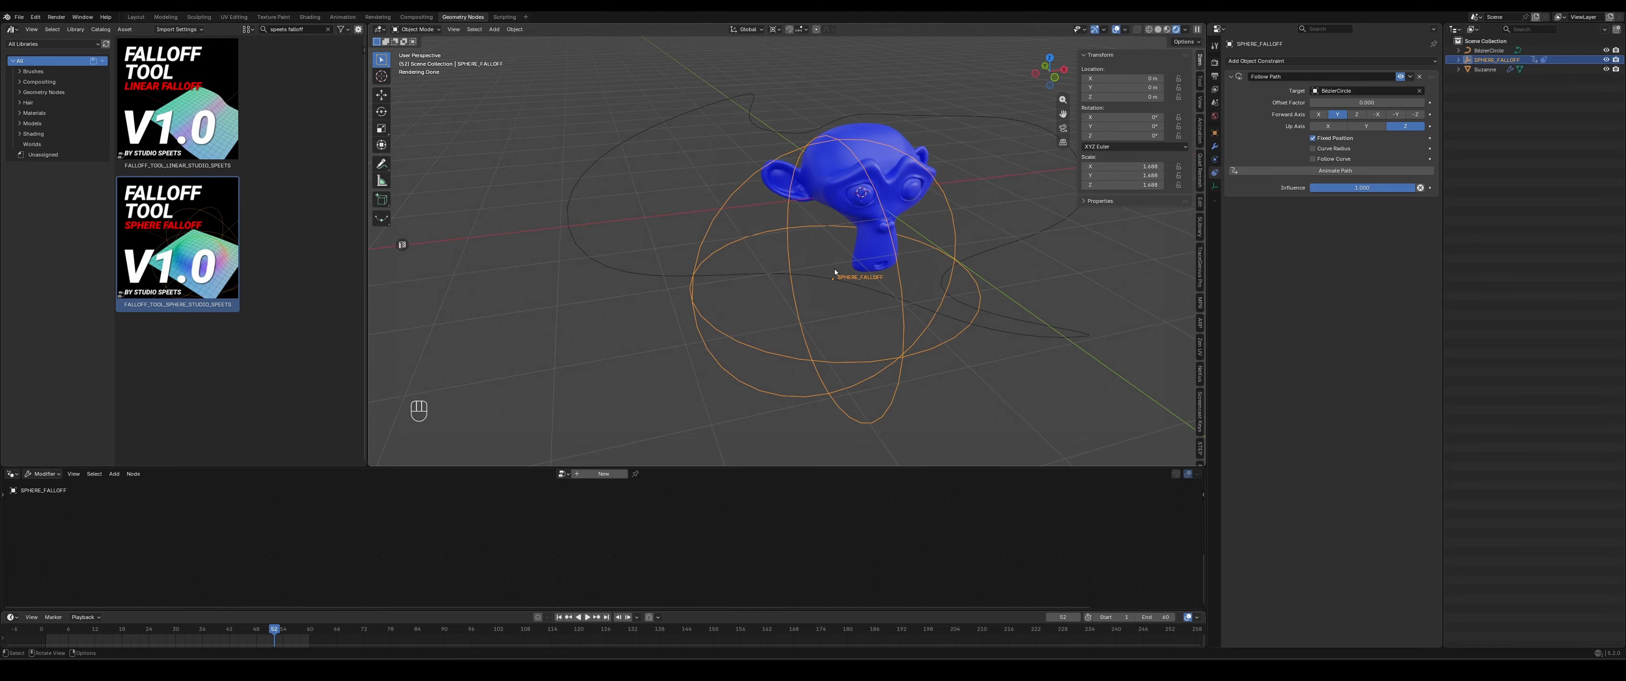
{"action": "middle_click_drag", "start_coordinate": [744, 292], "coordinate": [745, 305]}
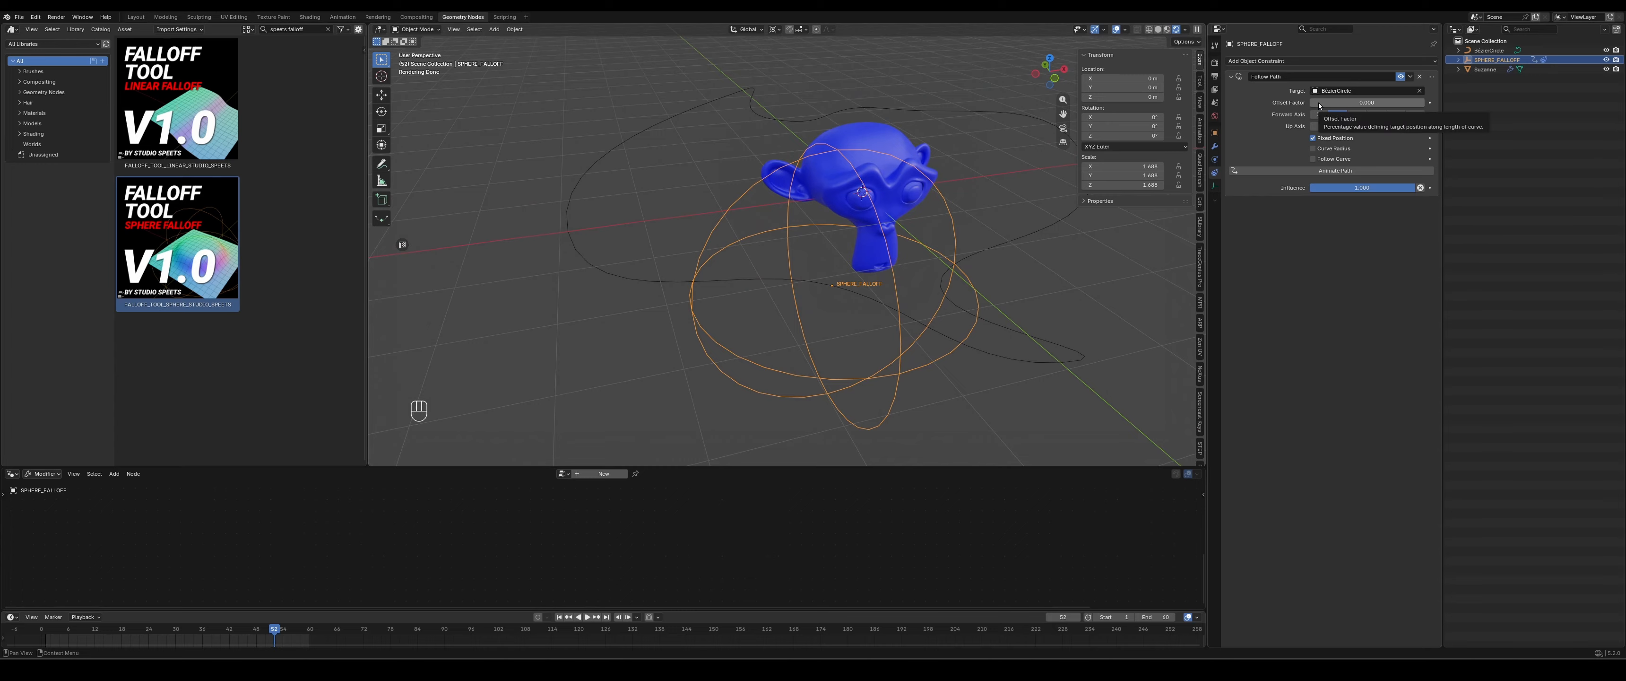
{"action": "left_click_drag", "start_coordinate": [1413, 104], "coordinate": [1528, 104]}
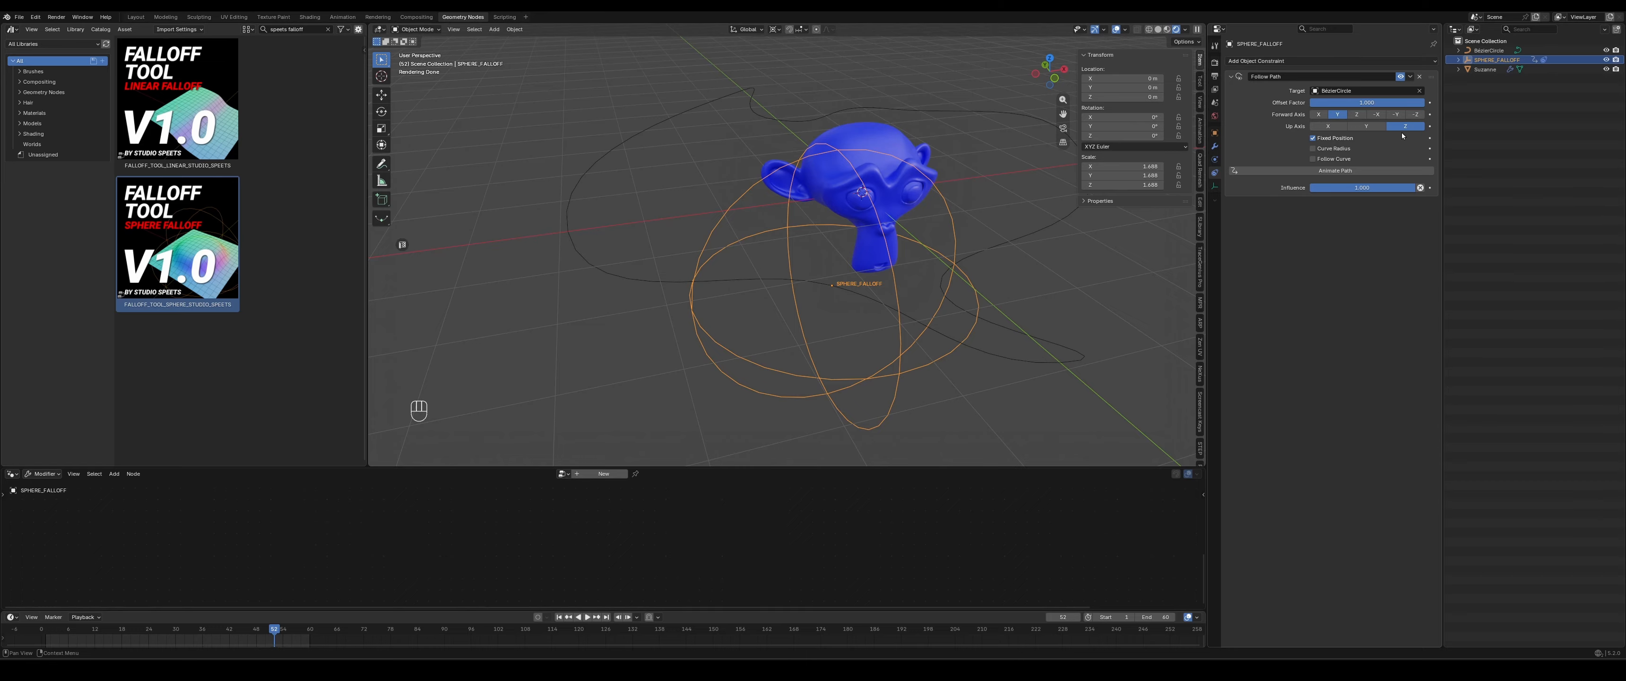
{"action": "left_click_drag", "start_coordinate": [1424, 102], "coordinate": [1387, 102]}
- Enlarge the timeline and keyframe the Follow Path offset factor at 0 on frame 0 and again at frame 60
{"action": "left_click_drag", "start_coordinate": [144, 617], "coordinate": [126, 561]}
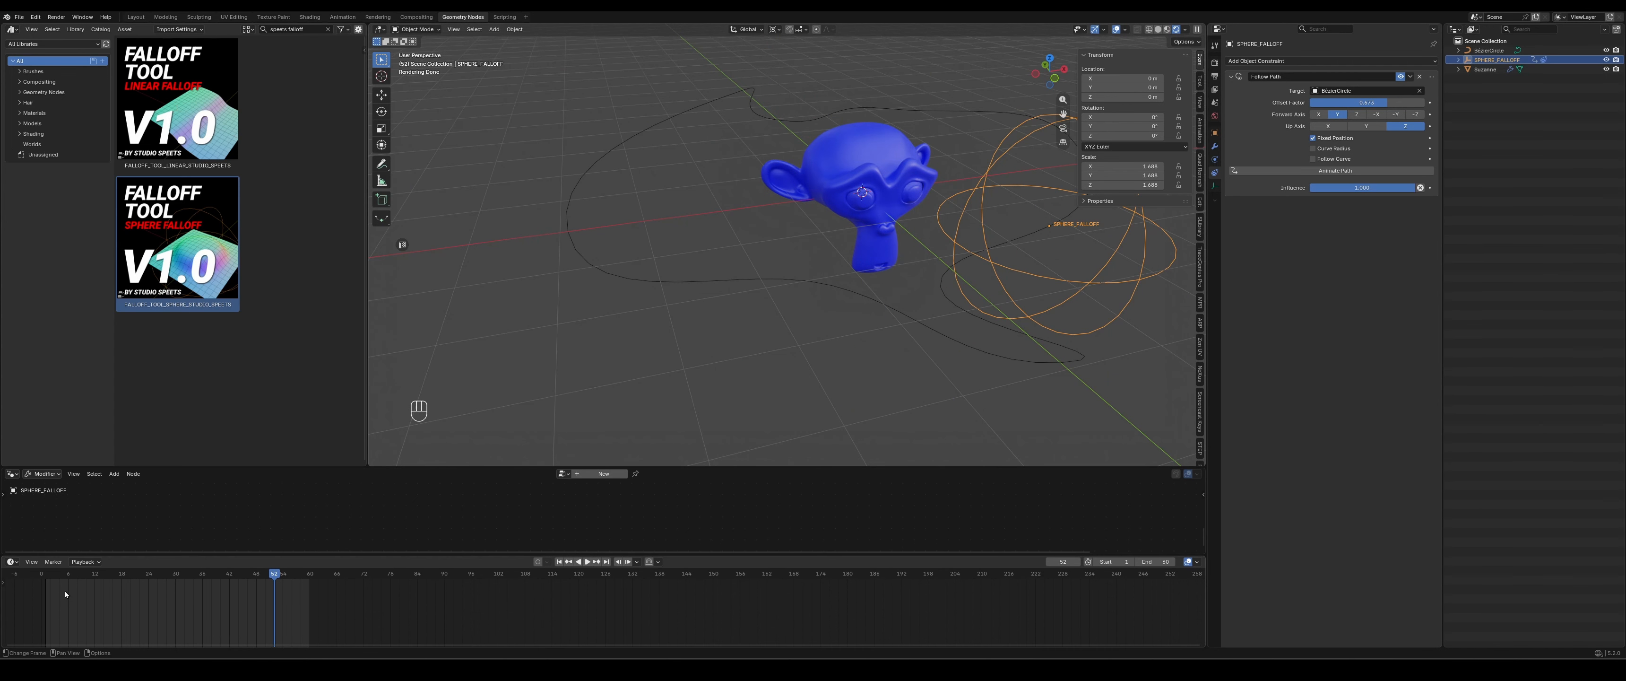
{"action": "key", "text": "BackSpace"}
{"action": "key", "text": "i"}
{"action": "left_click", "coordinate": [311, 575]}
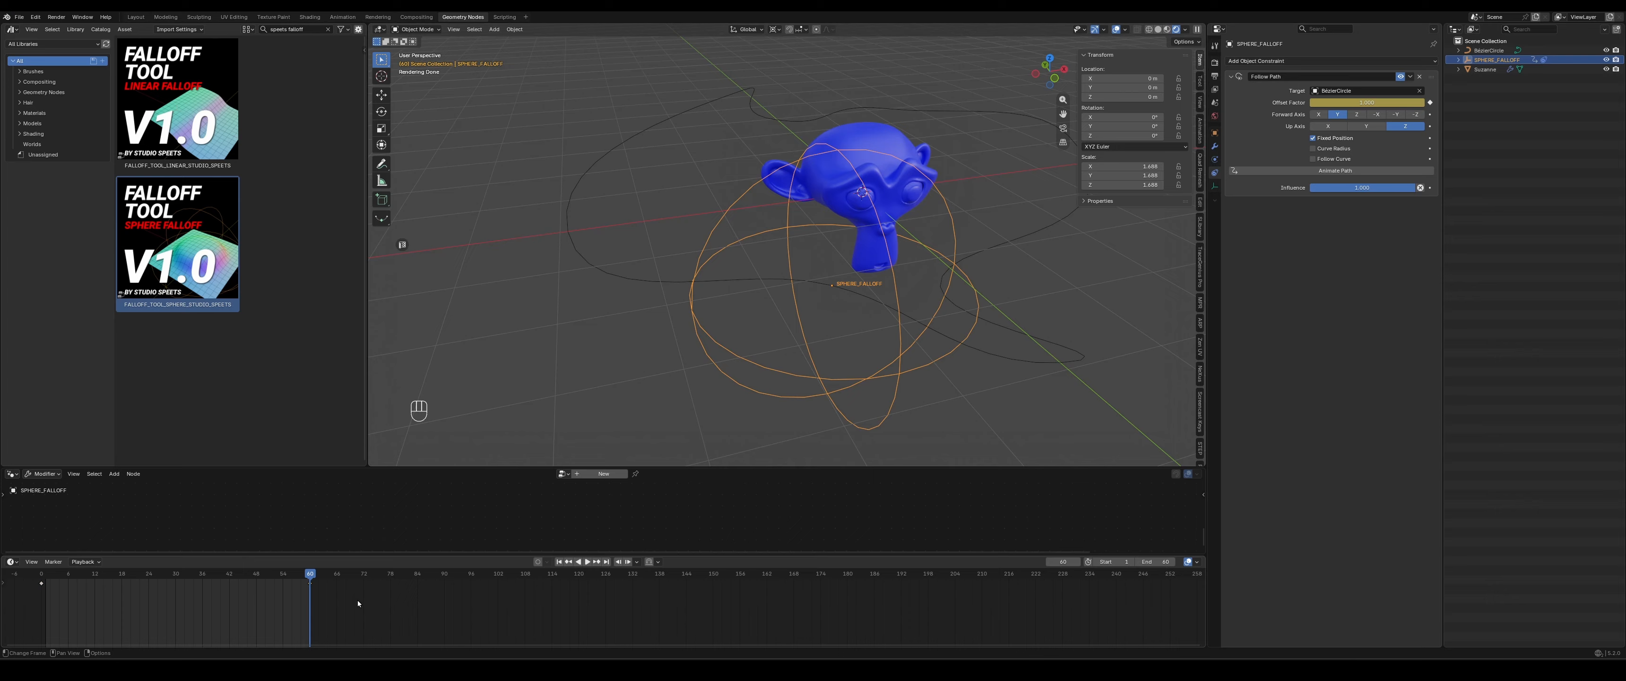
{"action": "left_click_drag", "start_coordinate": [359, 603], "coordinate": [5, 578]}
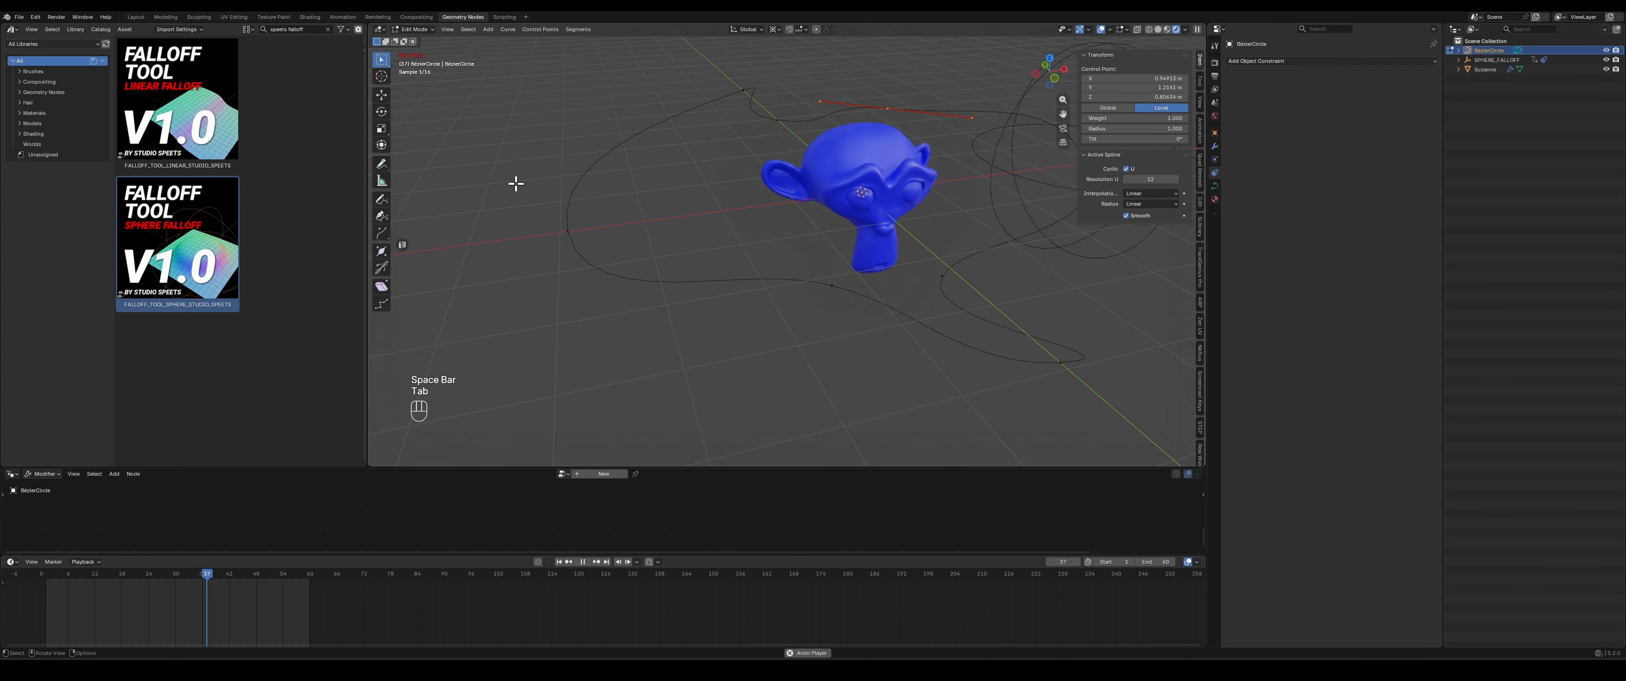
- Scale down all control points of the Bezier circle so the path runs closer to the monkey
{"action": "key", "text": "a"}
{"action": "key", "text": "s"}
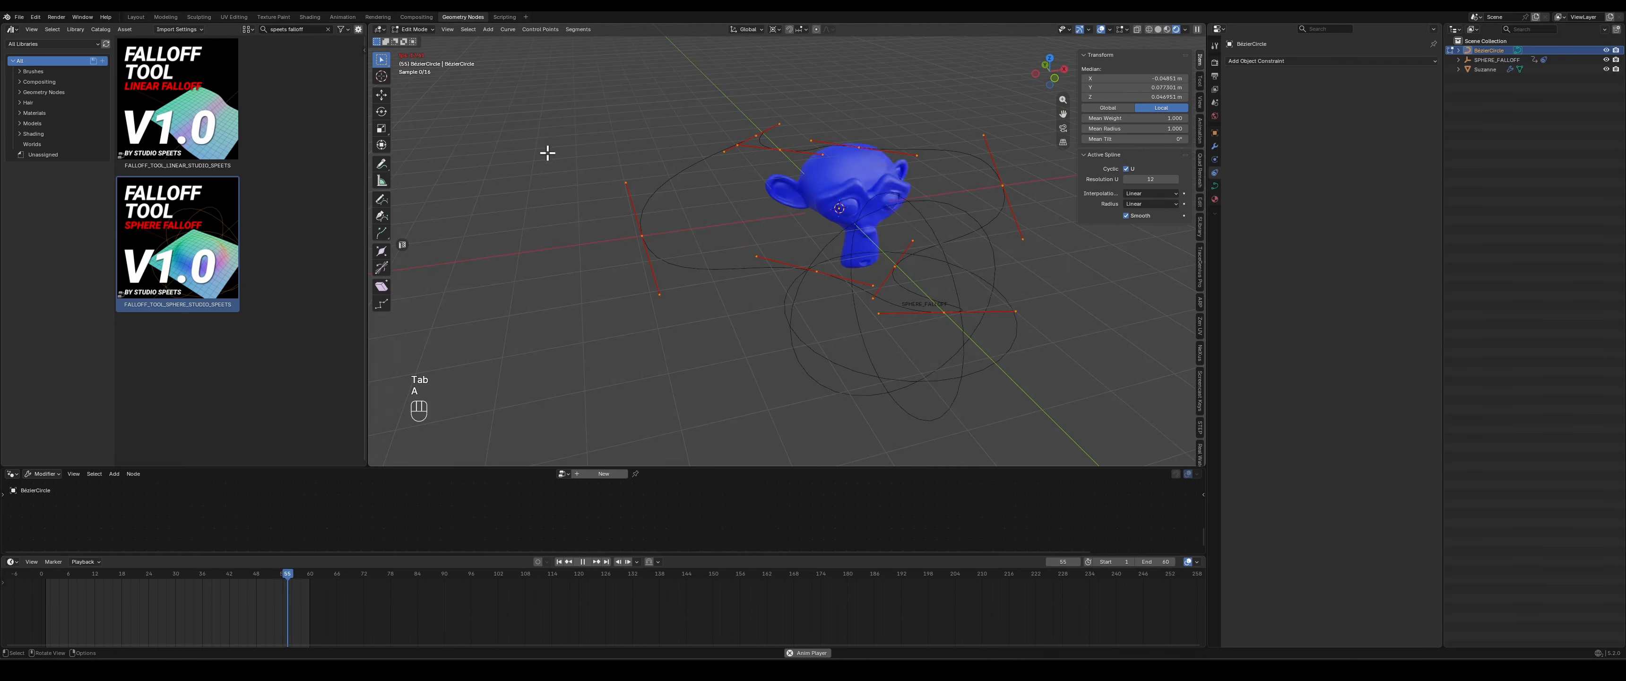
{"action": "left_click", "coordinate": [548, 135]}
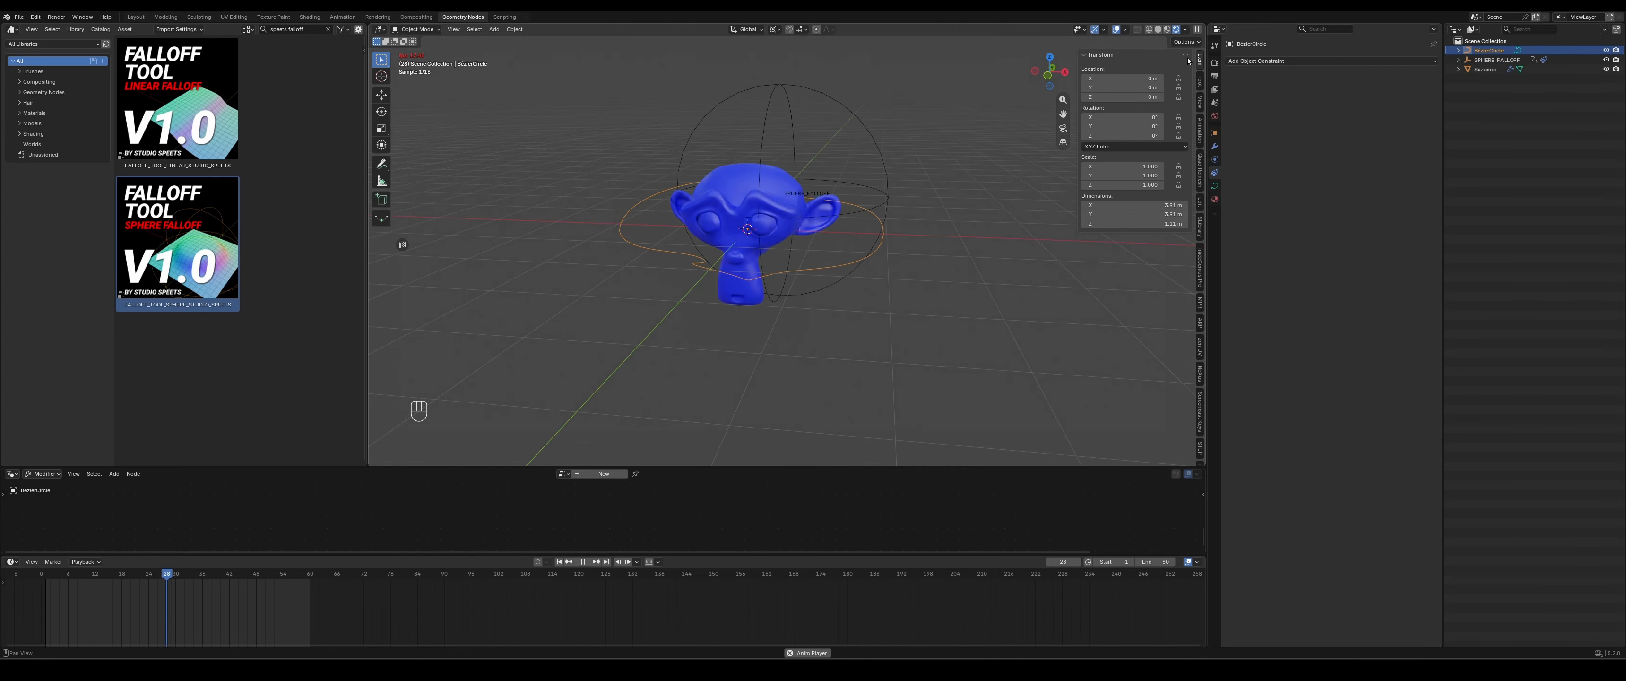
- Switch the viewport to material preview shading and watch the falloff animation play from several angles around the monkey
{"action": "left_click", "coordinate": [1166, 29]}
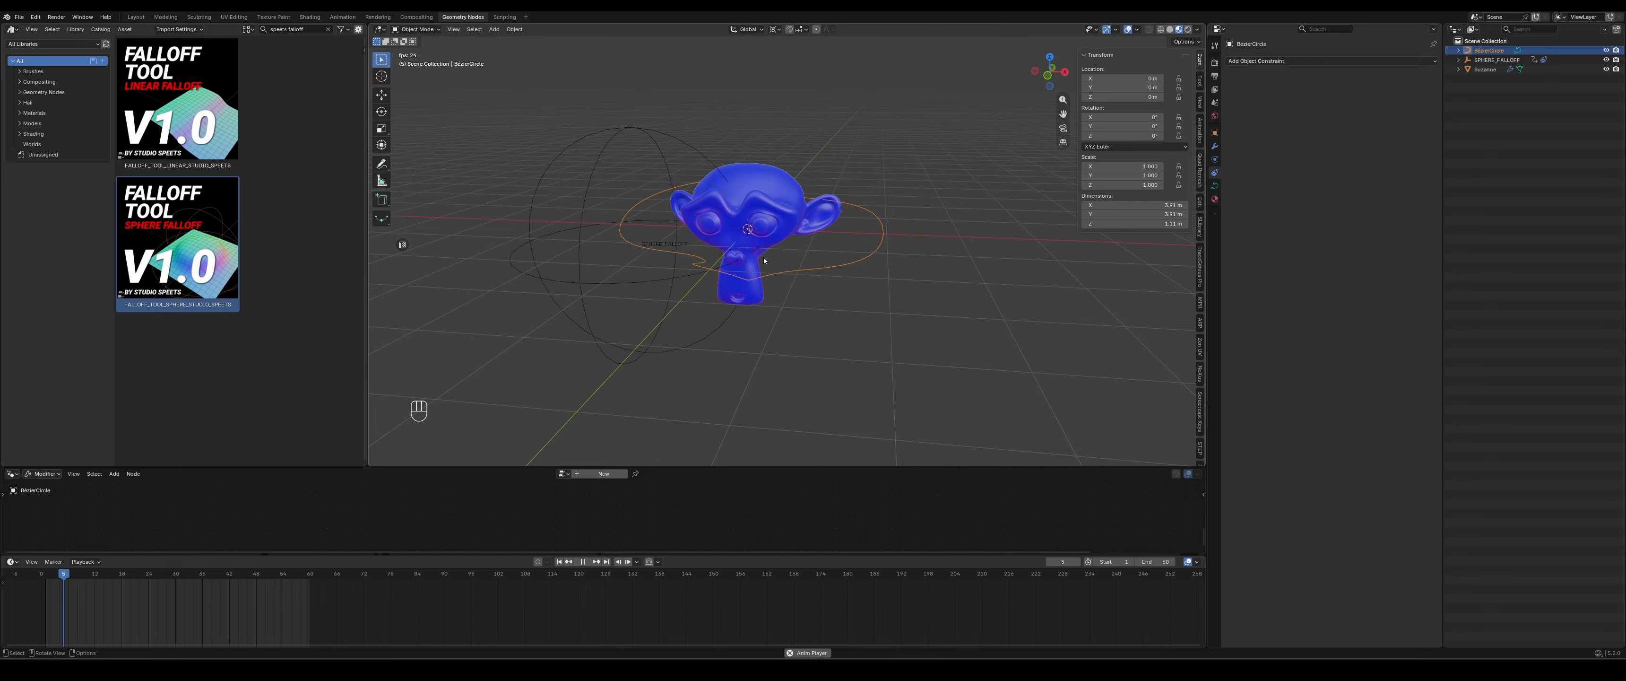
{"action": "scroll", "coordinate": [747, 228], "scroll_direction": "up", "scroll_amount": 5}
{"action": "middle_click_drag", "start_coordinate": [756, 231], "coordinate": [801, 237]}
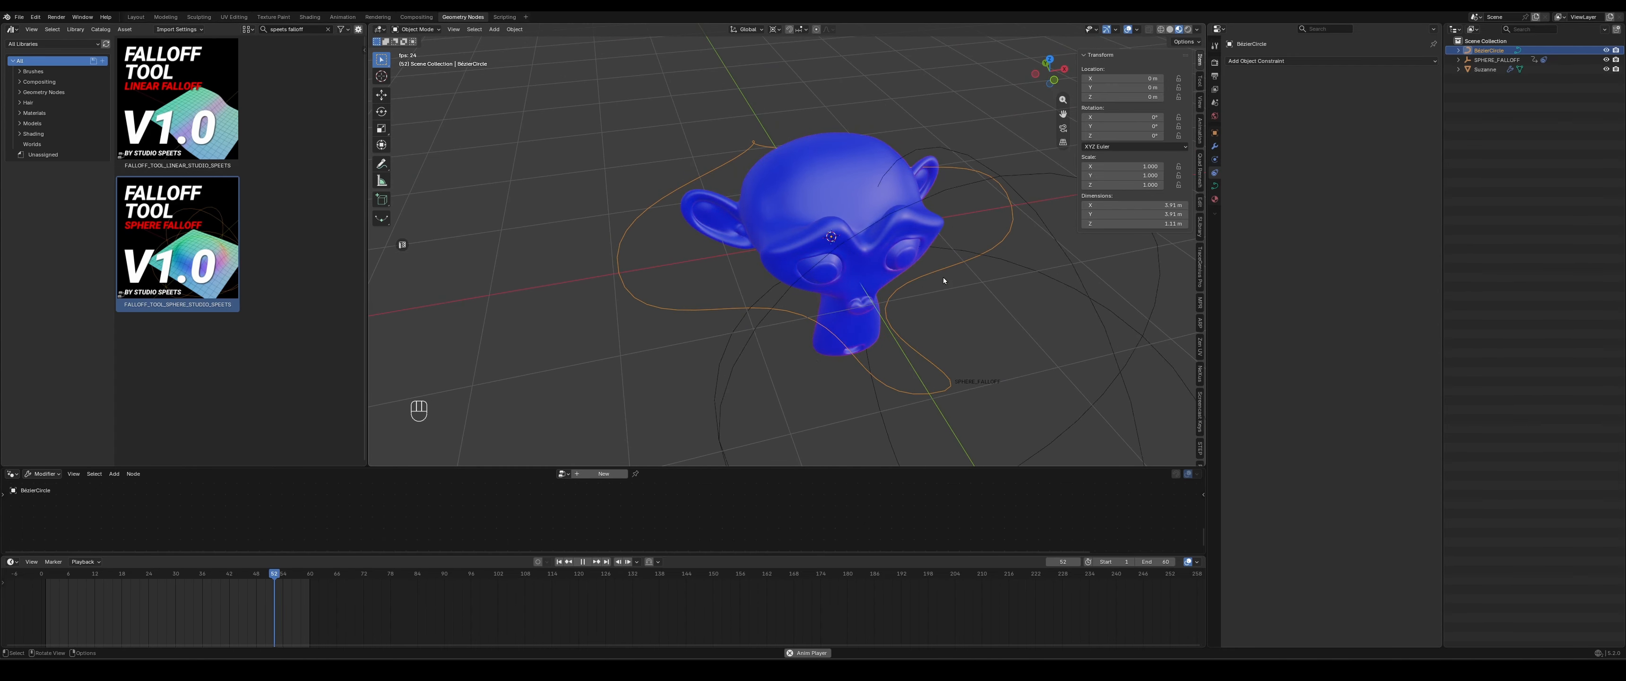
{"action": "middle_click_drag", "start_coordinate": [860, 281], "coordinate": [795, 248], "text": "shift"}
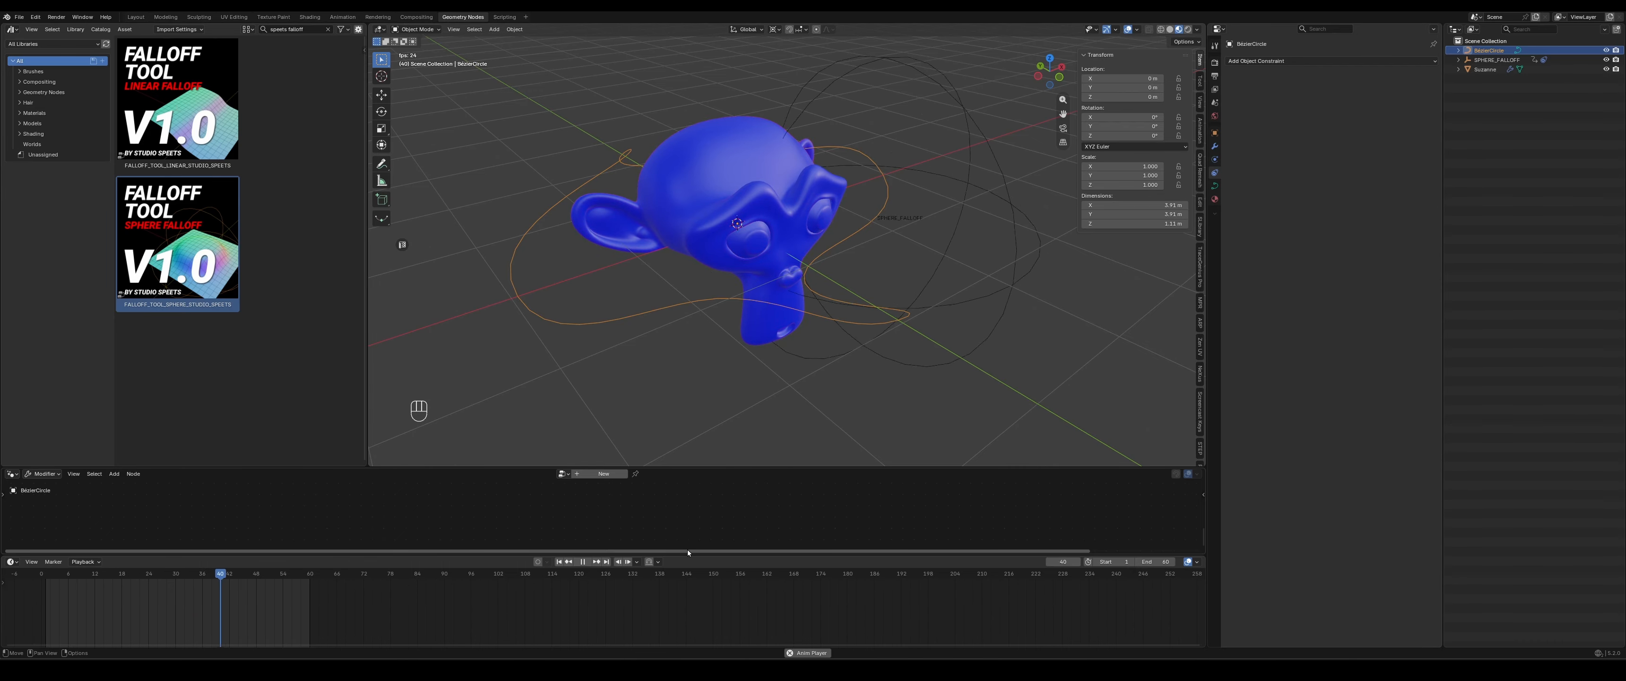
- Change the node area to the Shader Editor and show the monkey material's Attribute node that reads DATA
{"action": "left_click", "coordinate": [12, 473]}
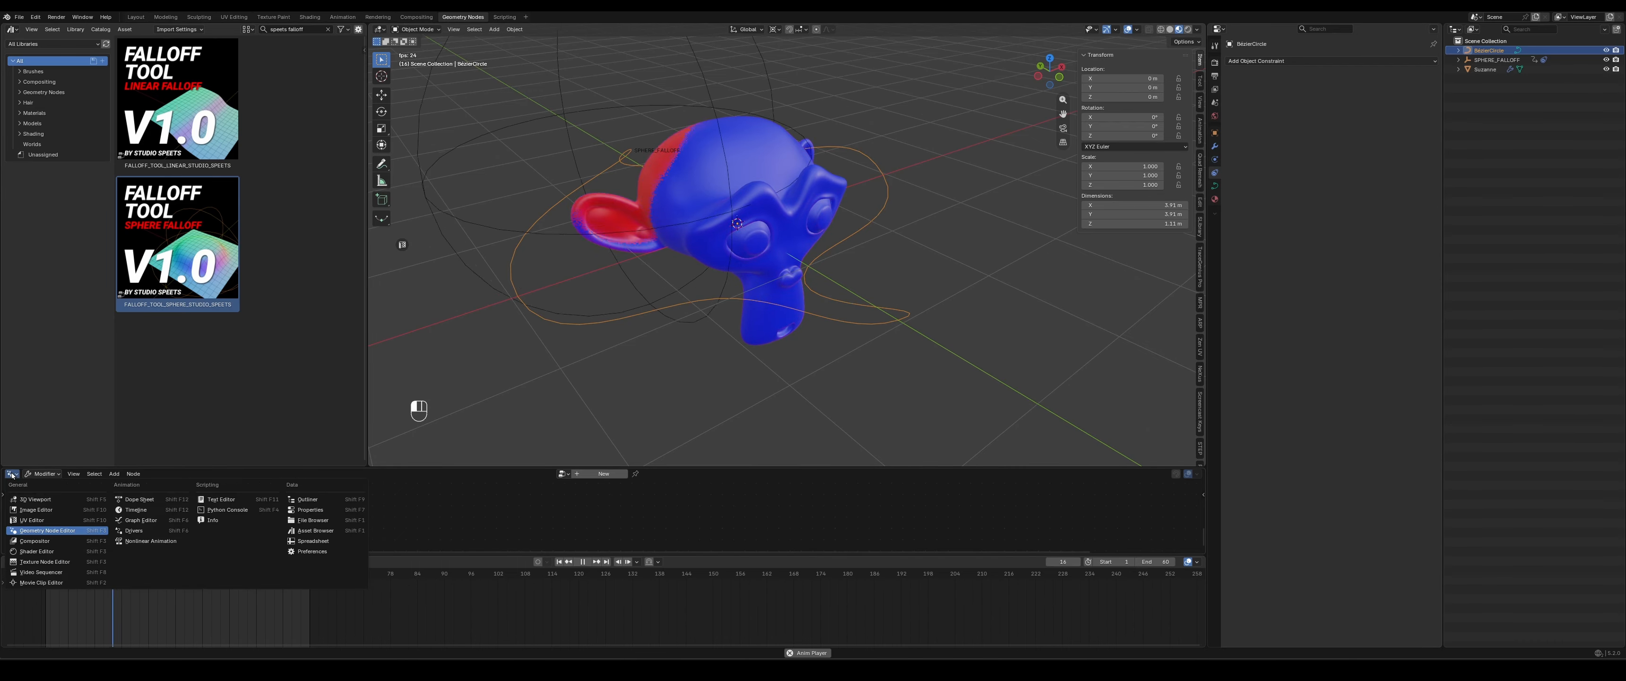
{"action": "left_click", "coordinate": [38, 549]}
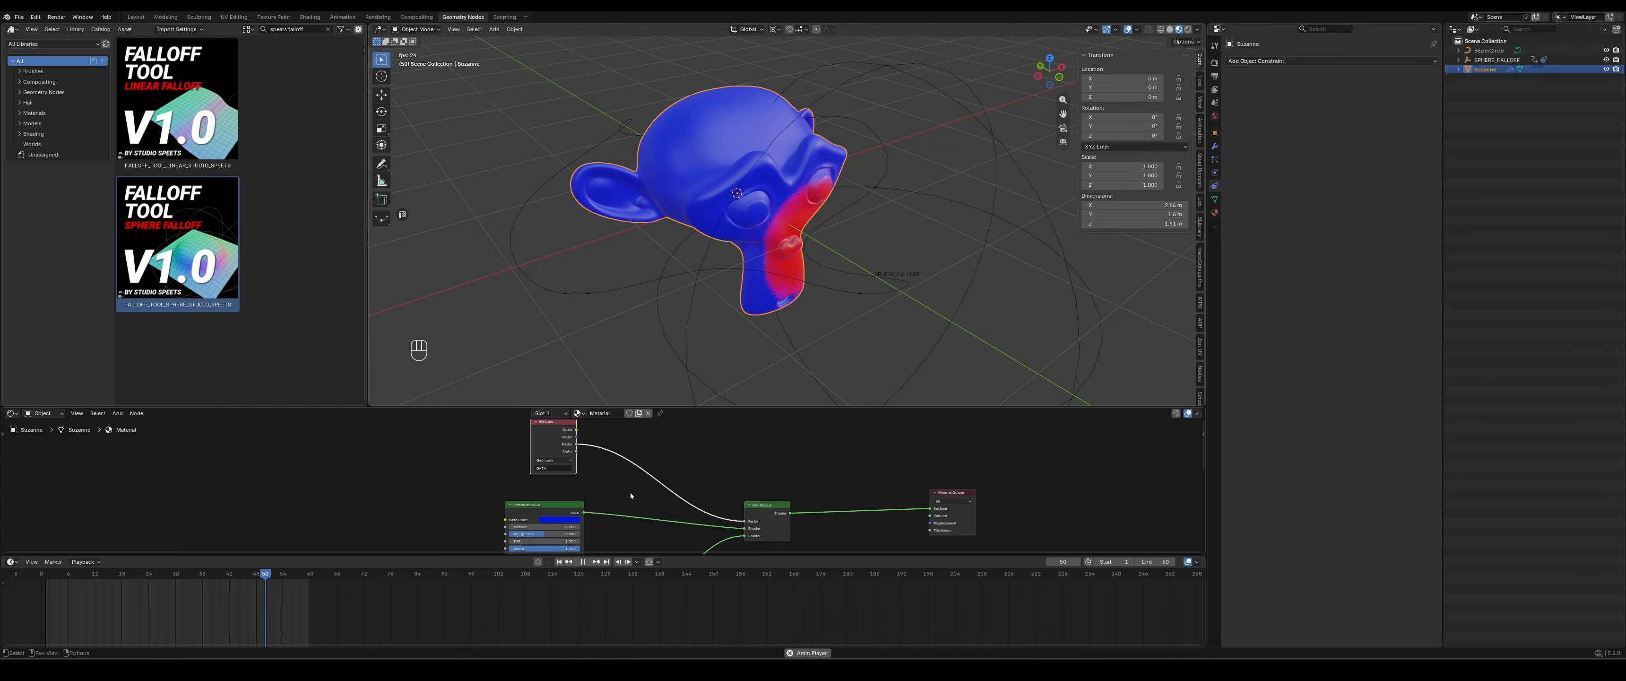
{"action": "scroll", "coordinate": [630, 492], "scroll_direction": "up", "scroll_amount": 2}
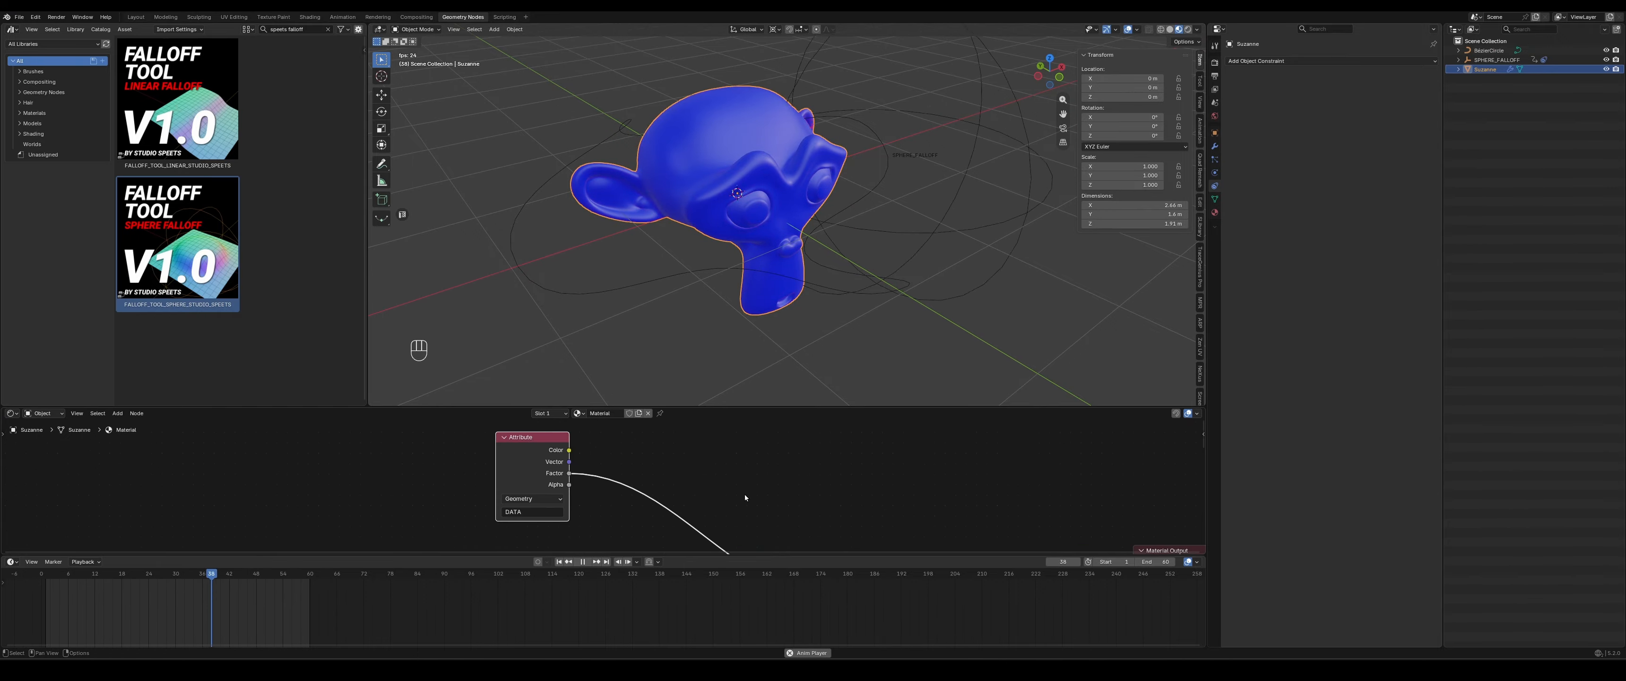